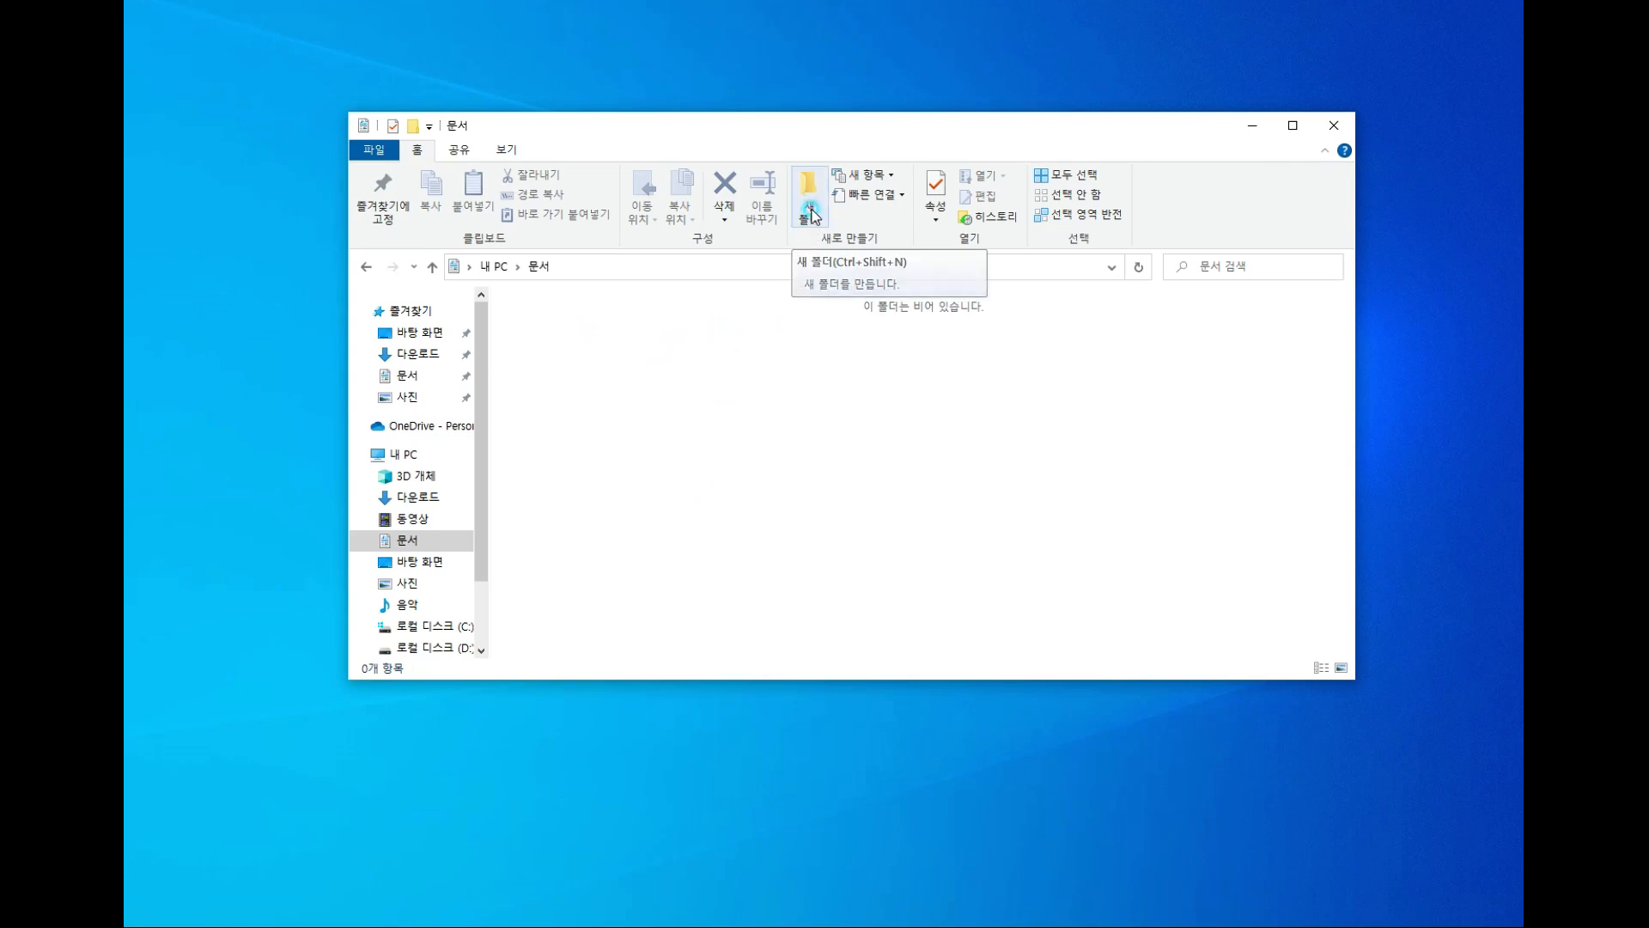
- Create a new folder in the Documents (문서) folder, keeping its default name
left_click(811, 212)
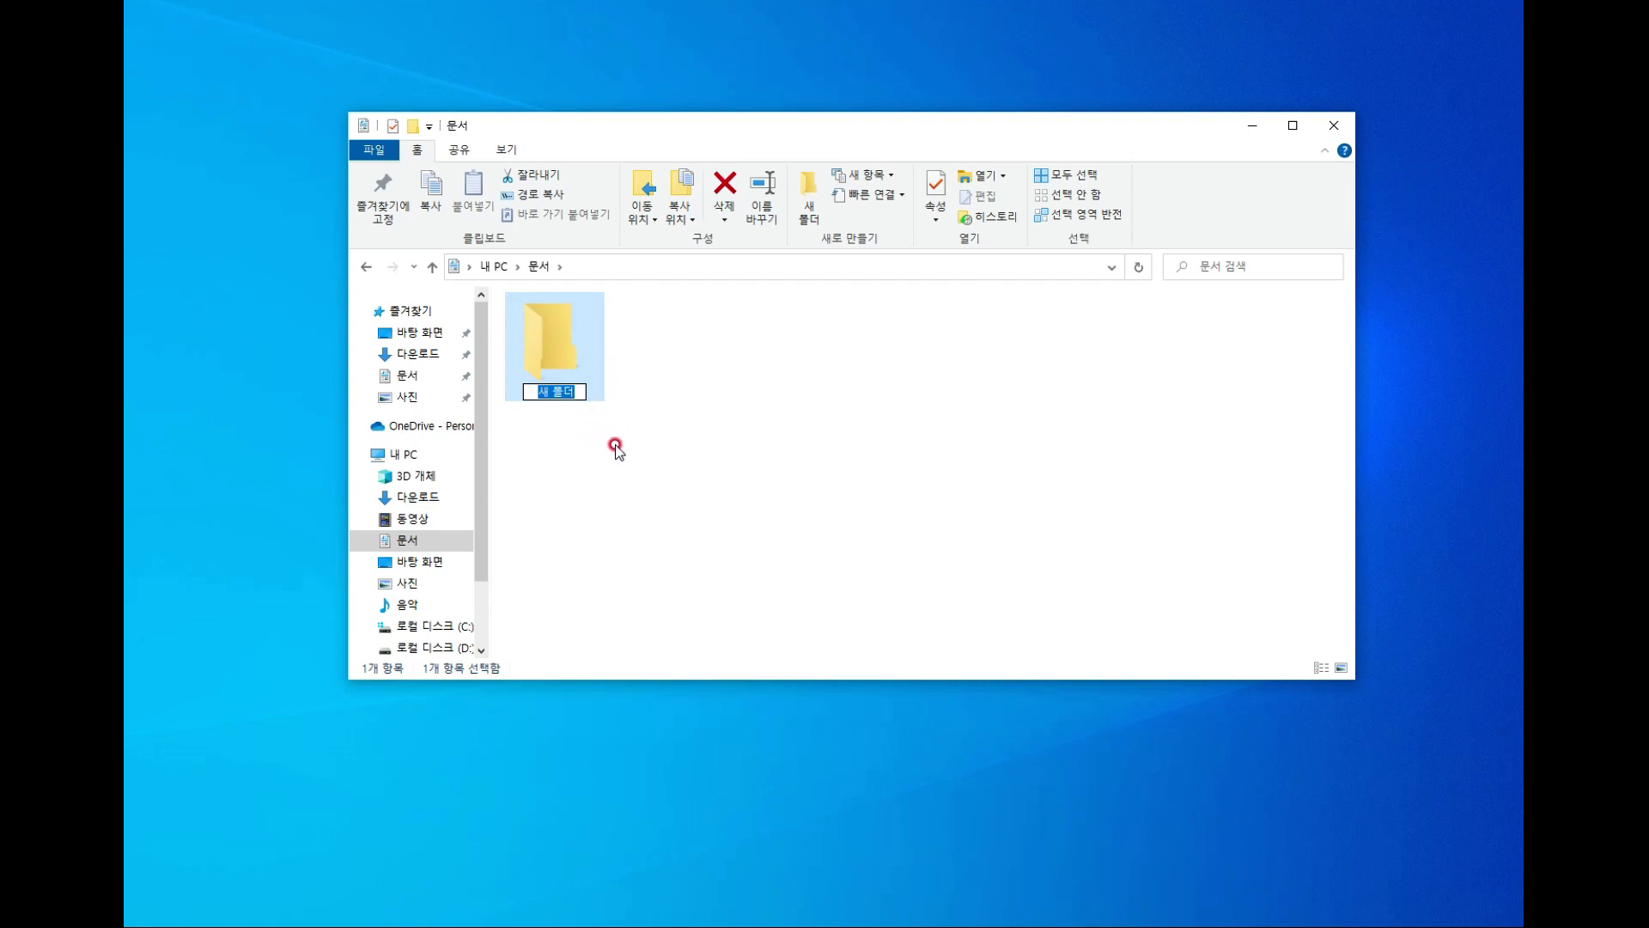
left_click(653, 438)
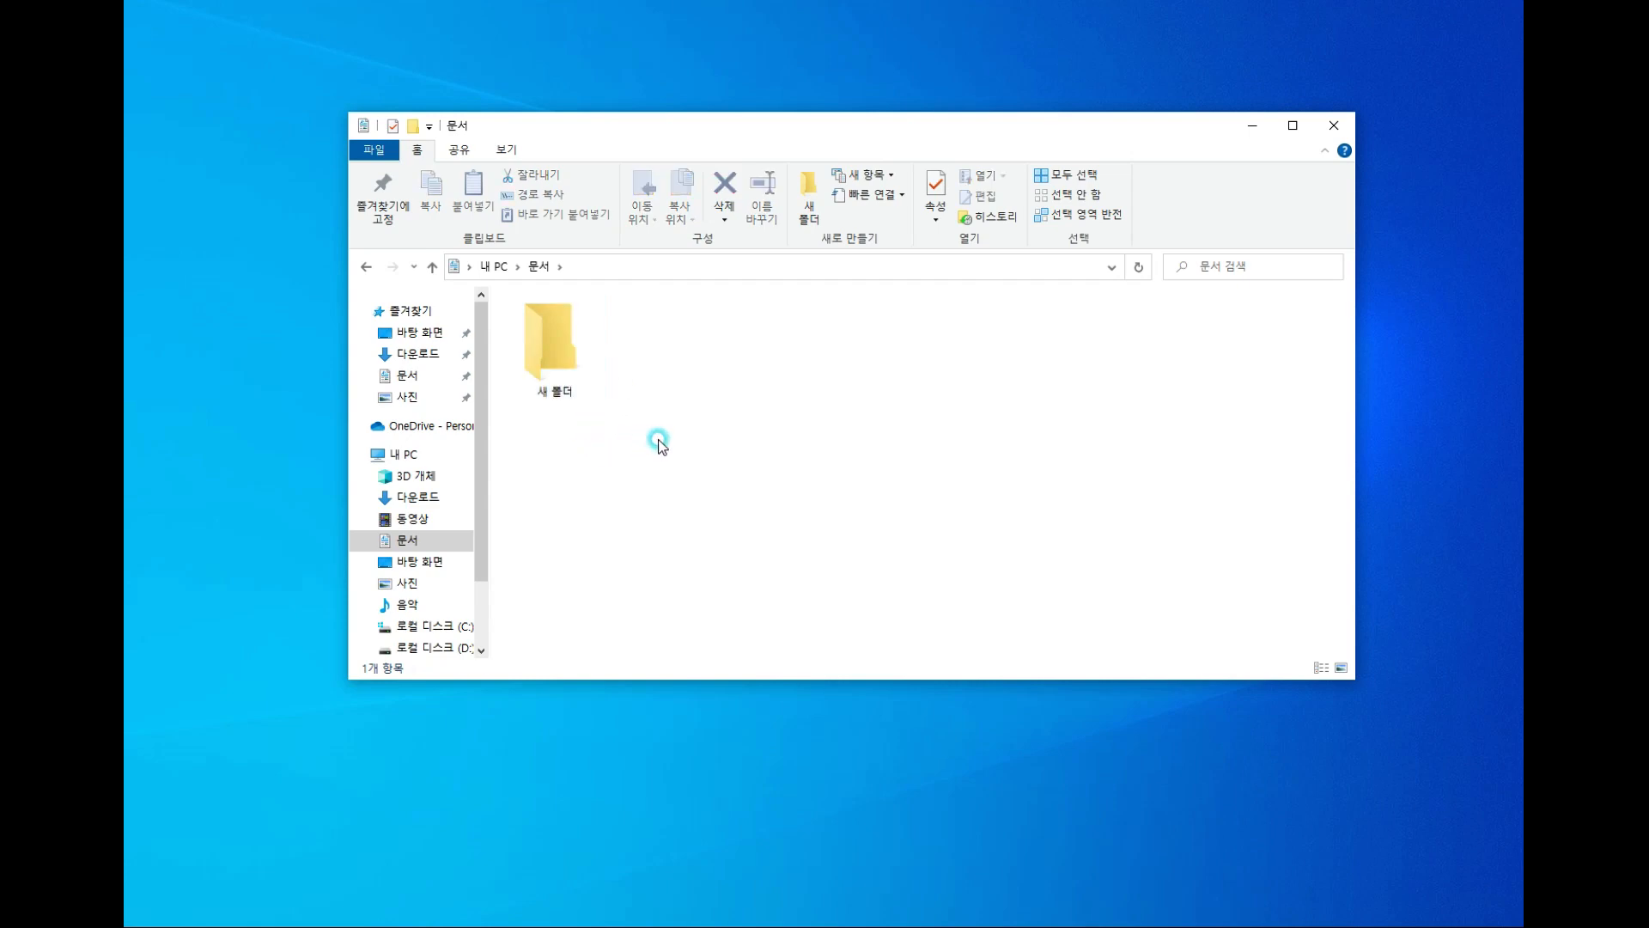
- Create a second new folder in the Documents folder and delete it
right_click(785, 368)
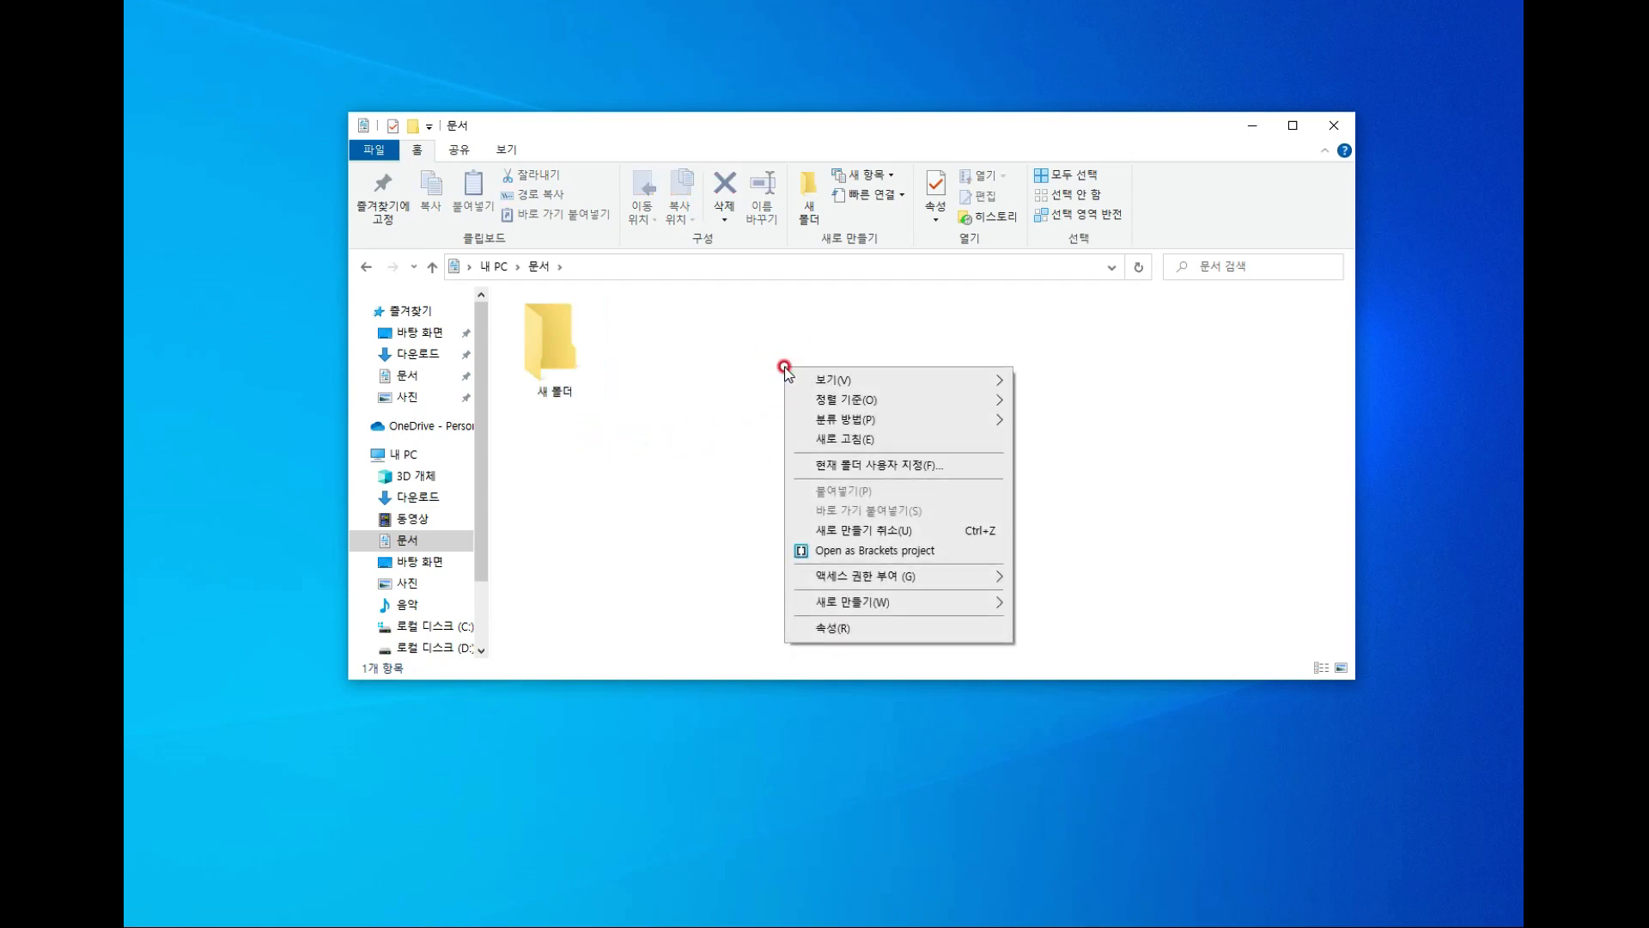
mouse_move(922, 604)
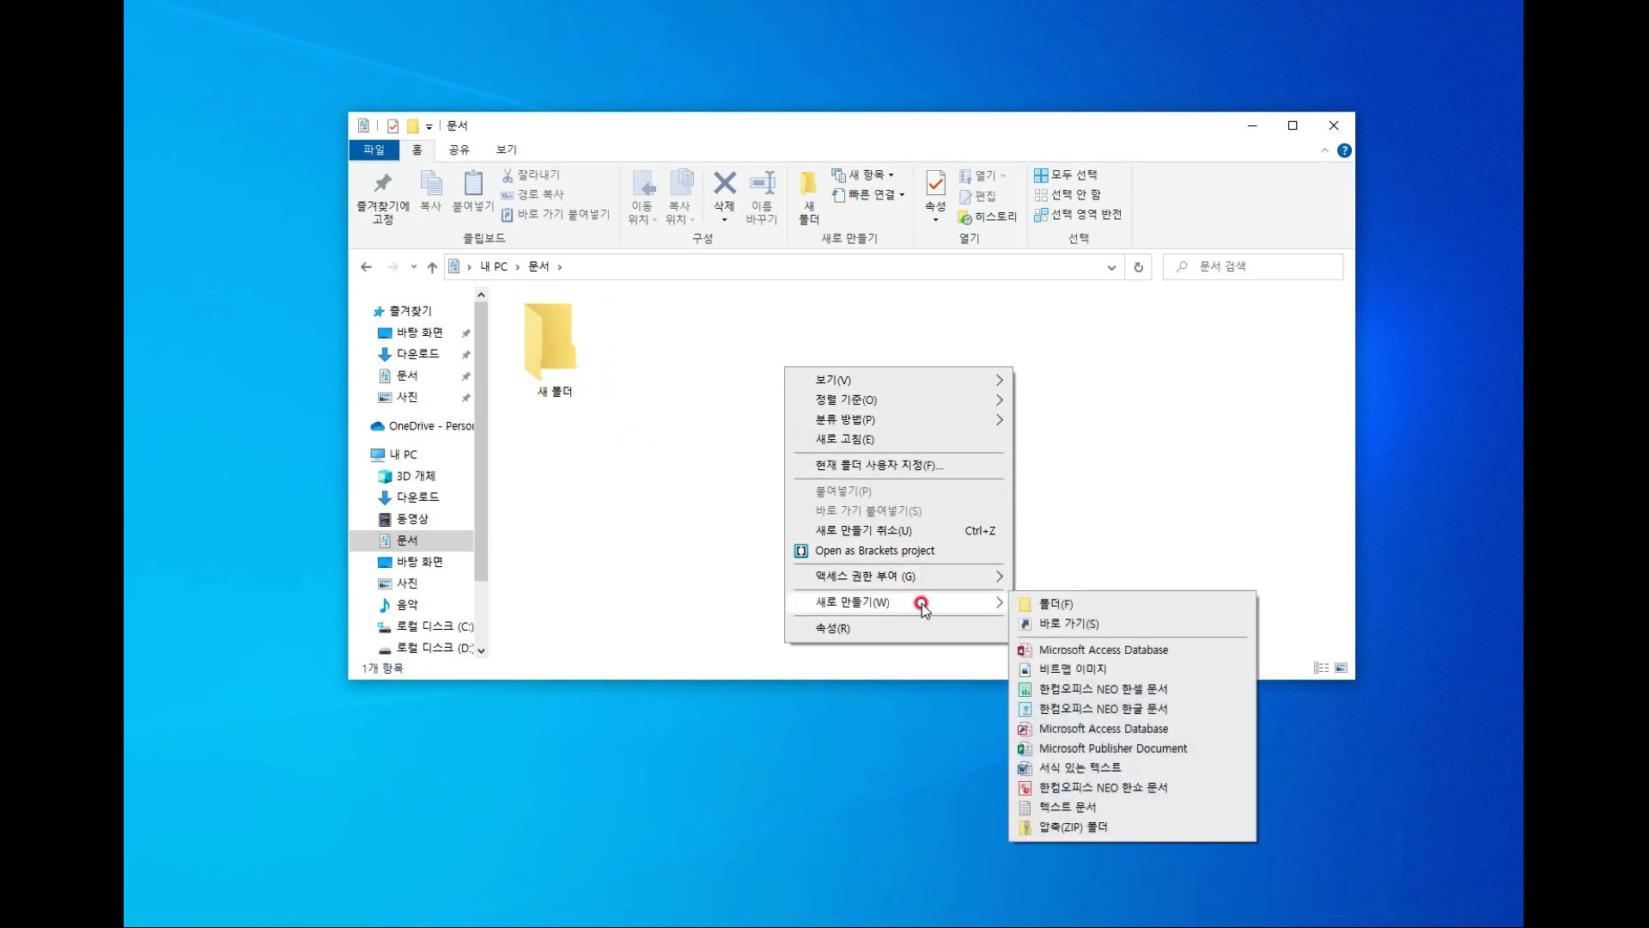
left_click(1041, 604)
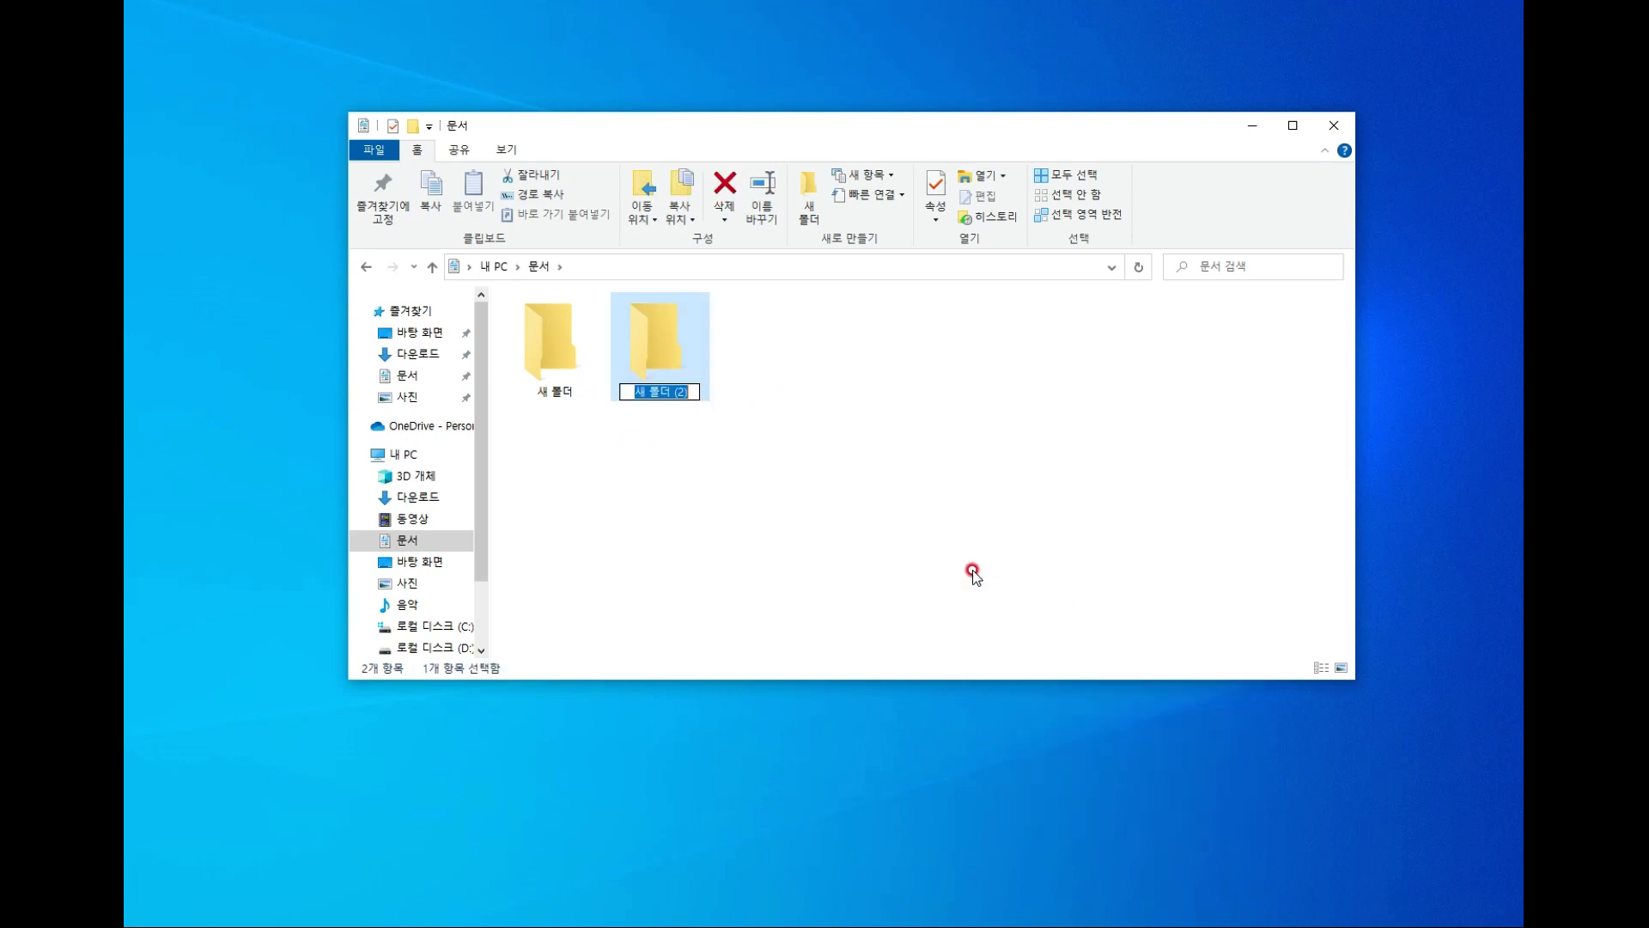
left_click(765, 511)
left_click(674, 365)
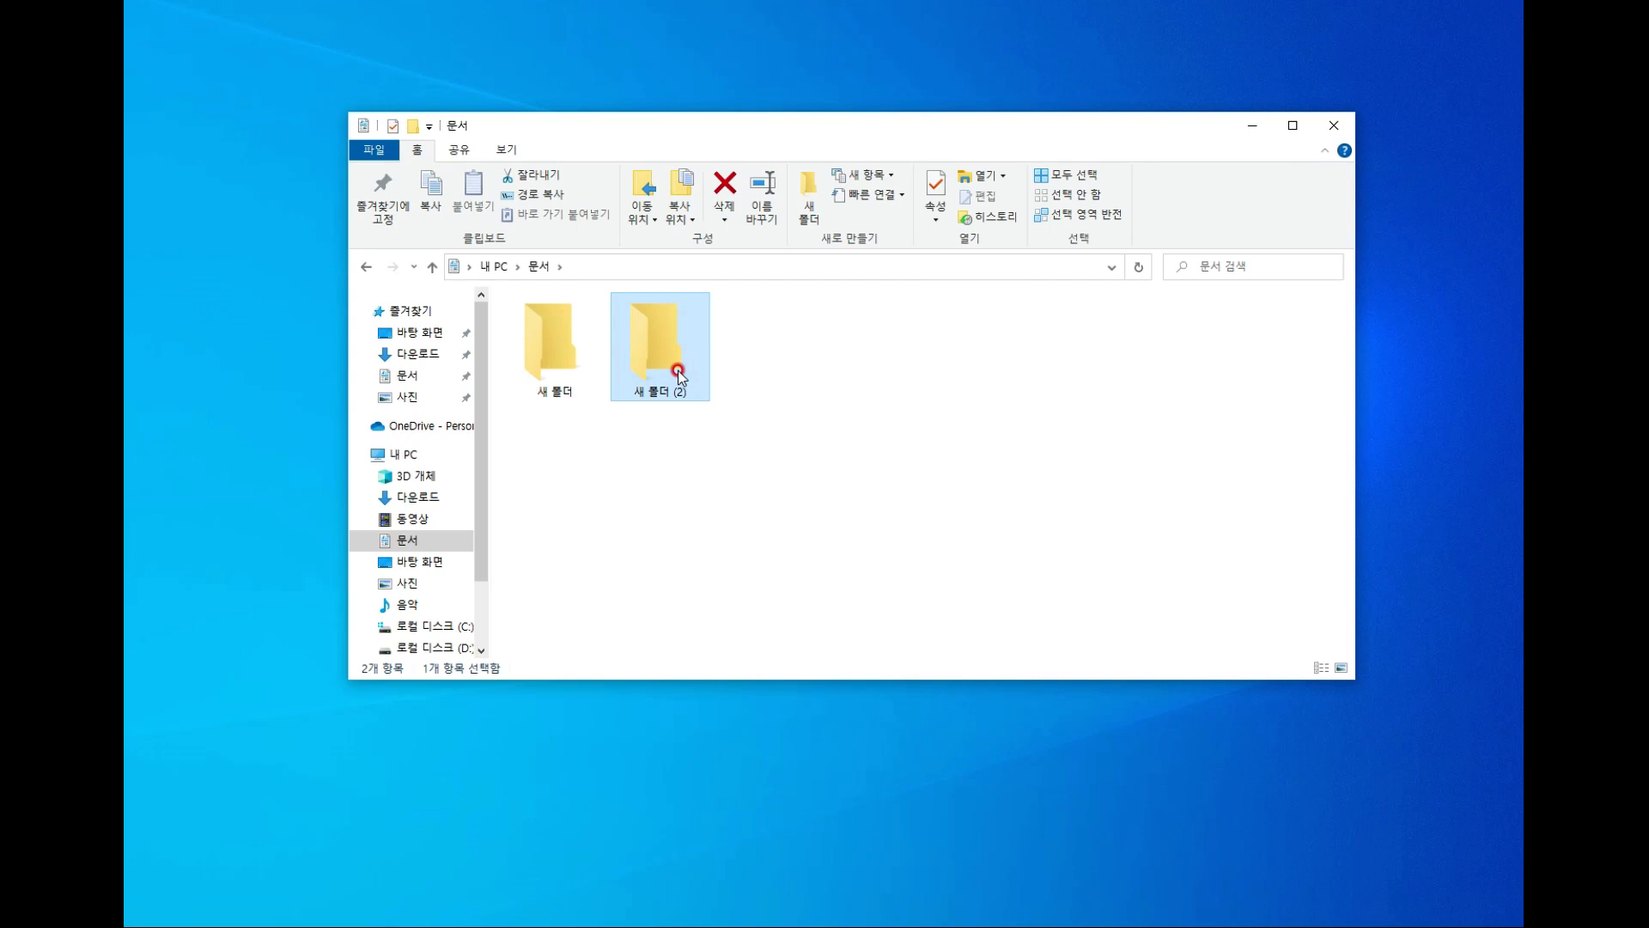
key("Delete")
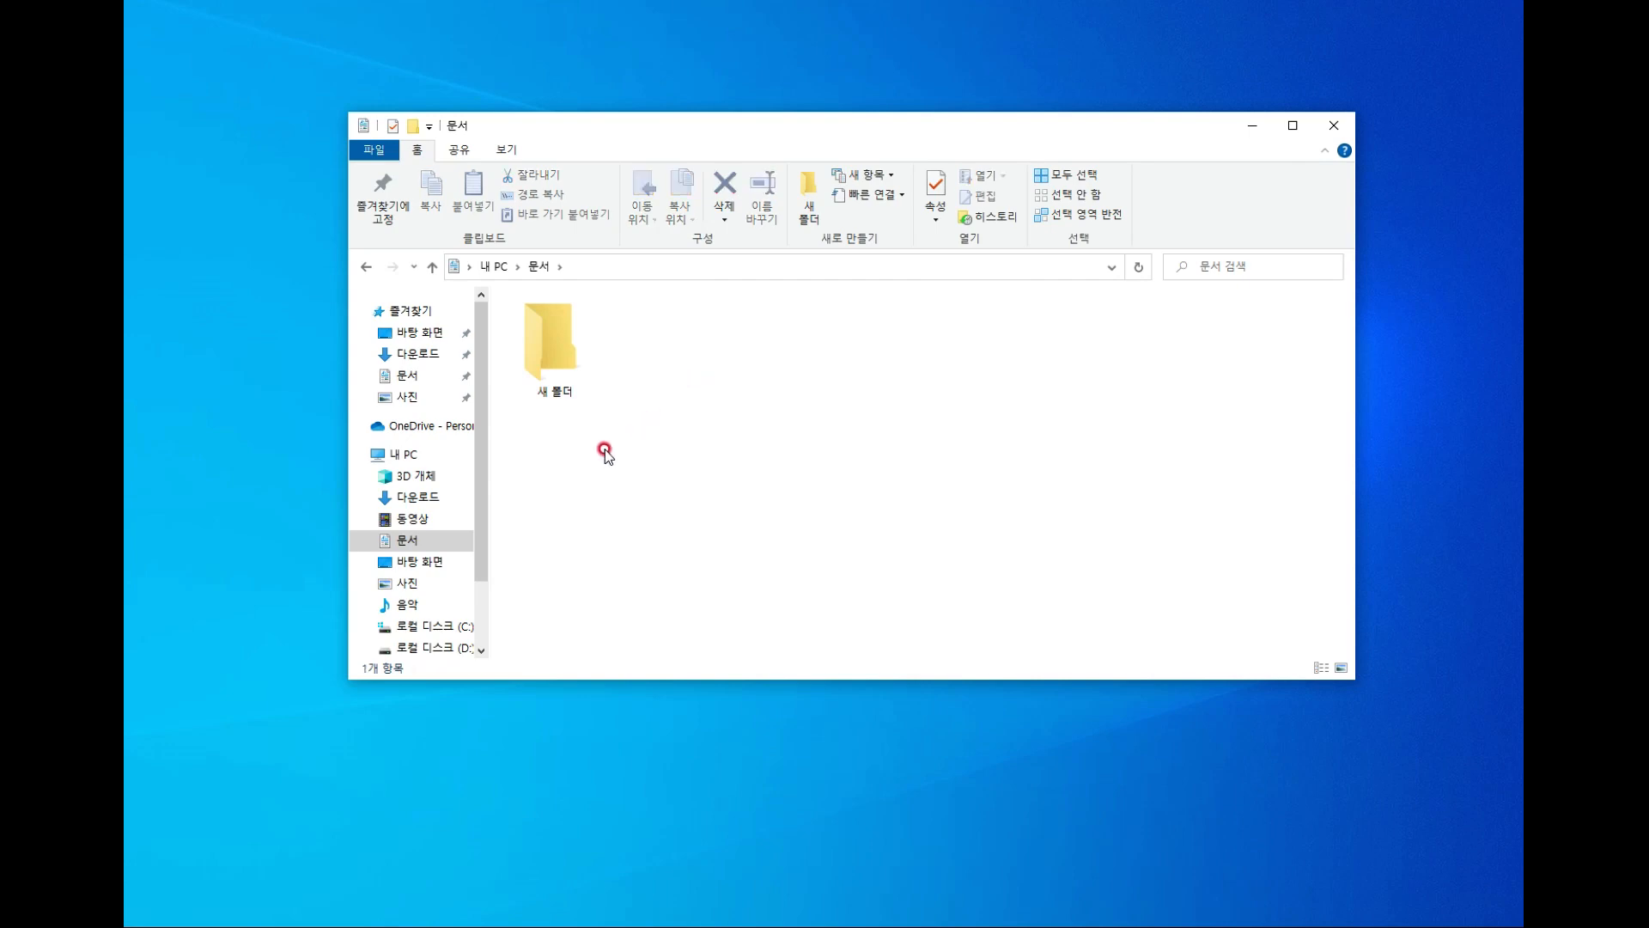
- Rename the remaining new folder in Documents to ITQ and open it
left_click(558, 397)
left_click(558, 393)
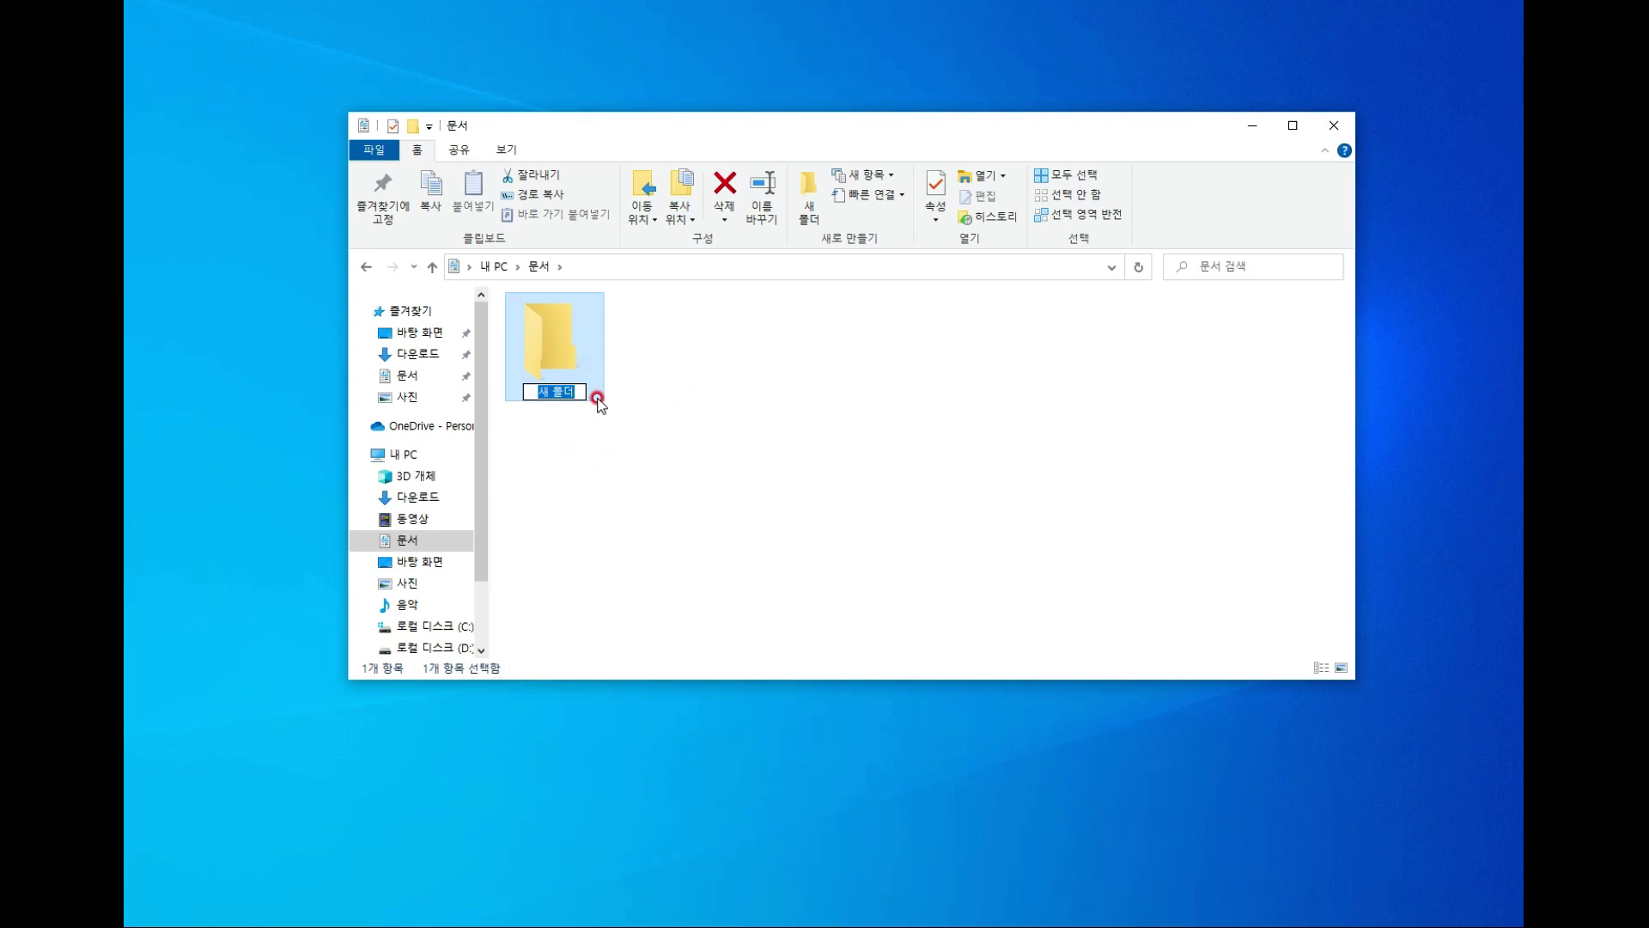
key("BackSpace")
type("ITQ")
key("Return")
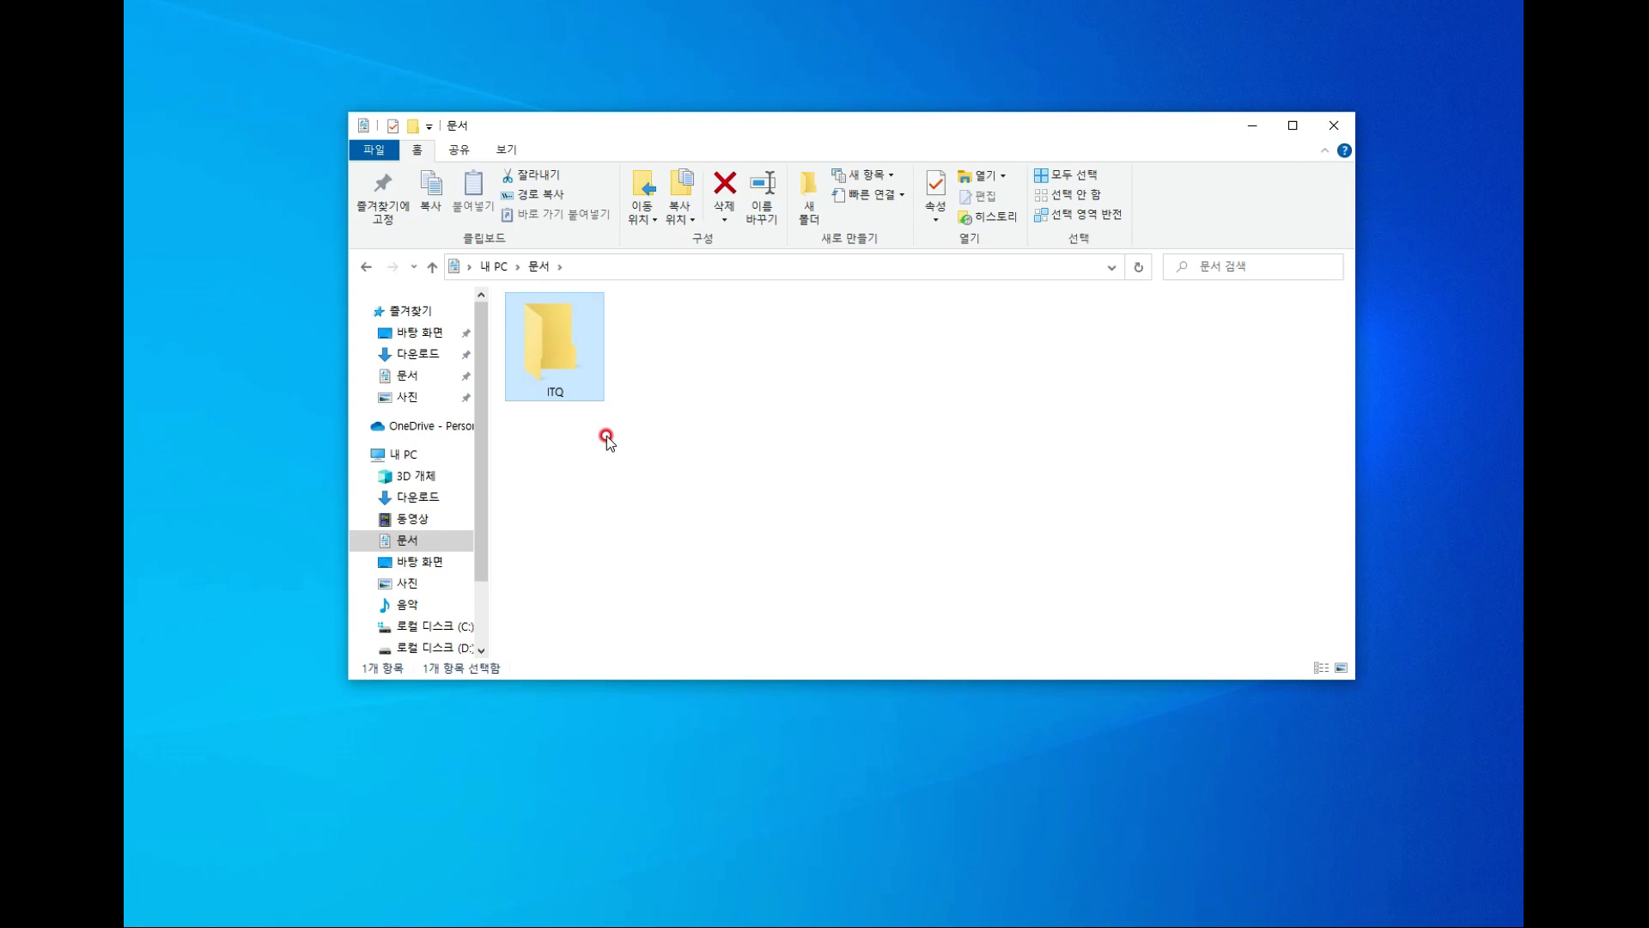
double_click(548, 354)
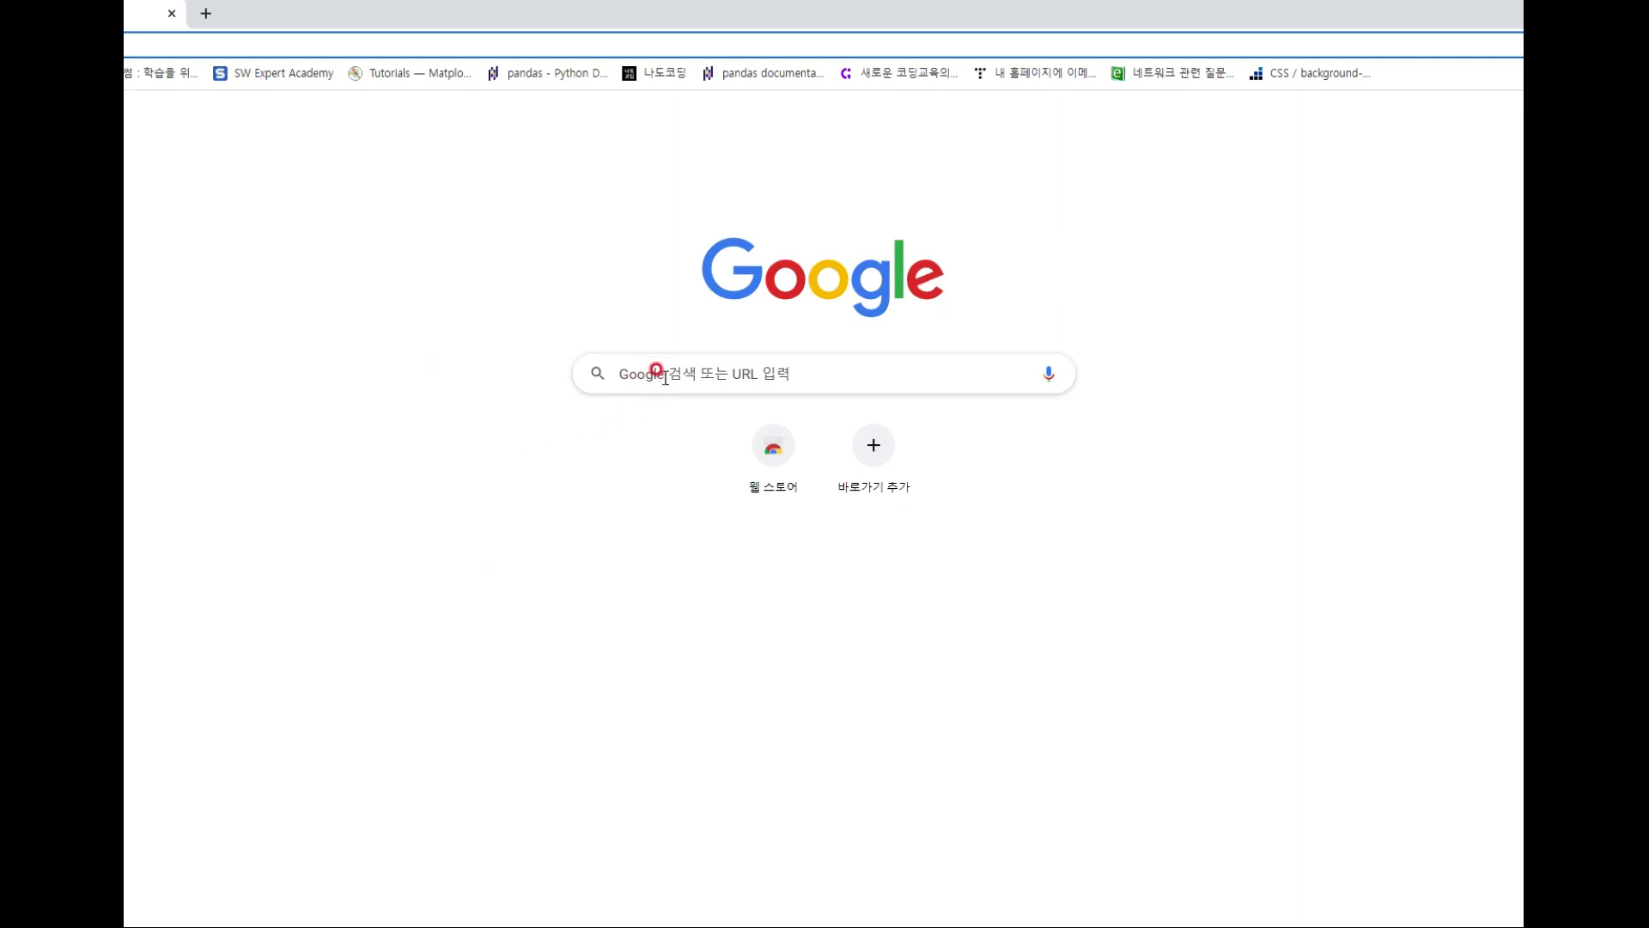
- In the browser, search Google for "kpc 자격 홈페이지" and open the result "메인화면 - ITQ 홈페이지 - 한국생산성본부"
left_click(666, 375)
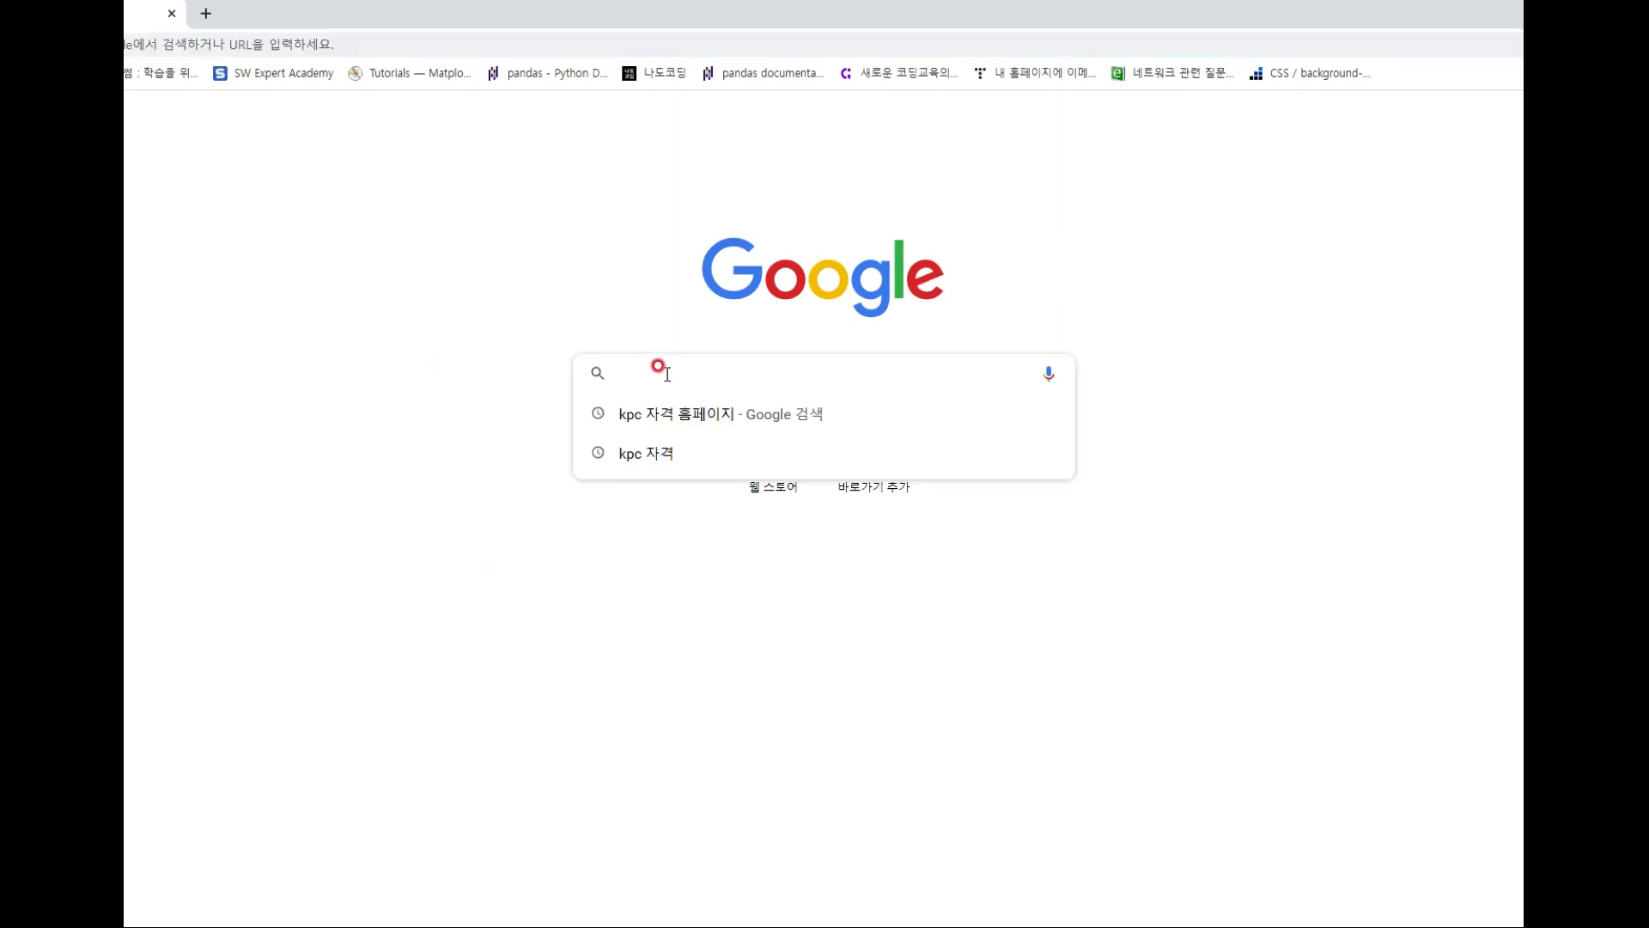
left_click(678, 420)
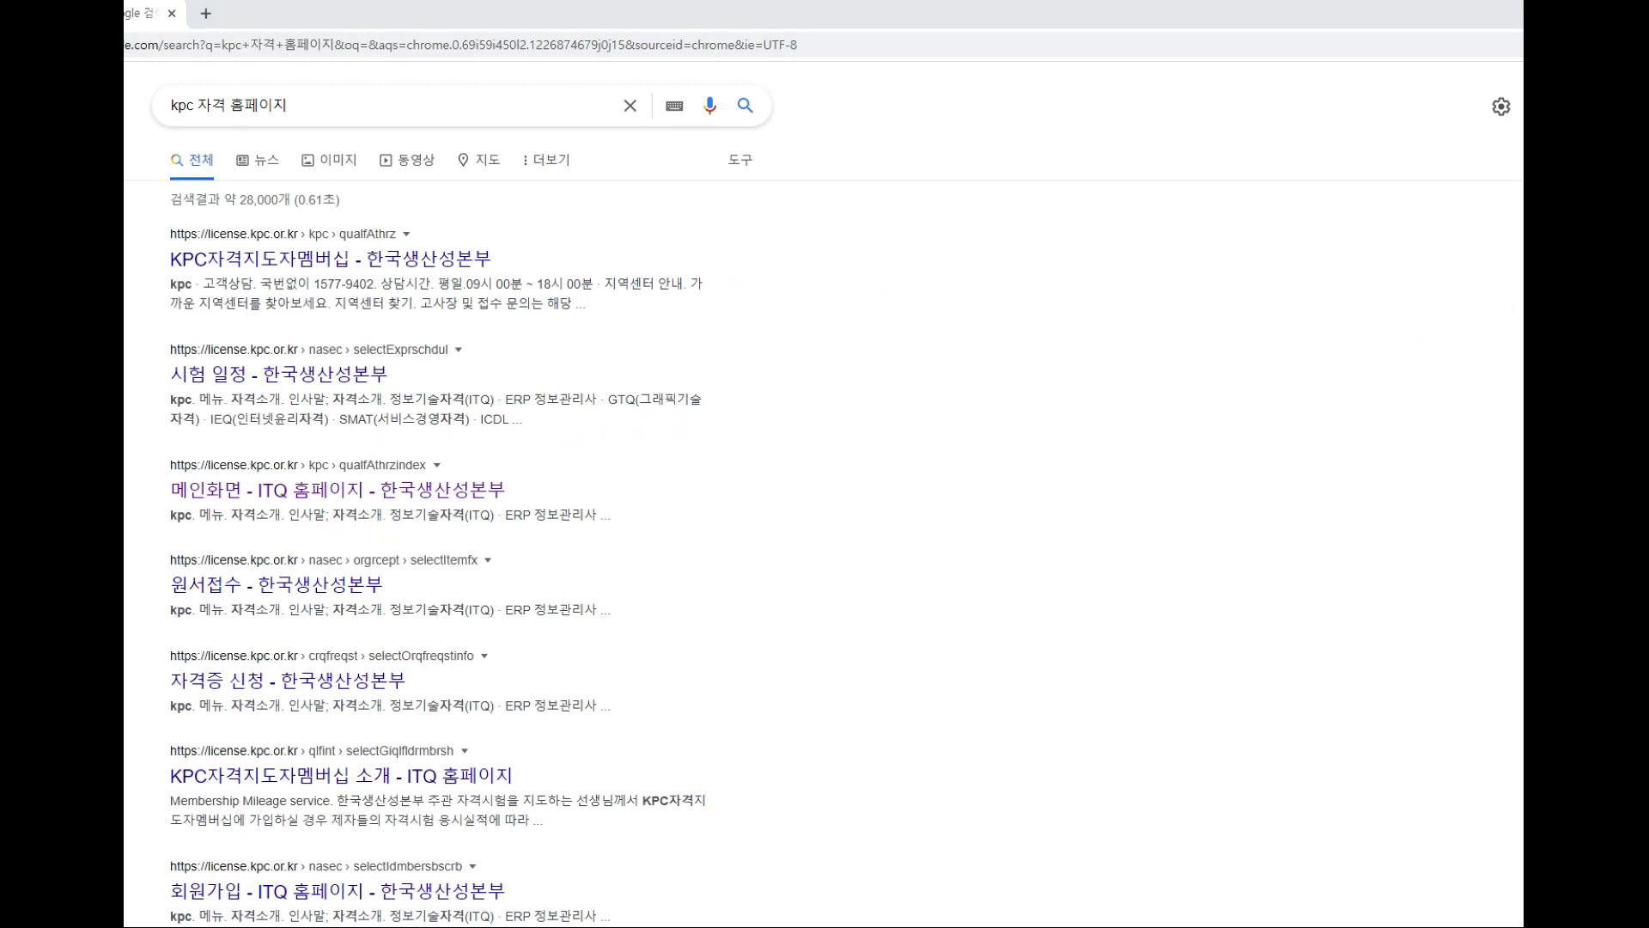
mouse_move(164, 448)
left_mouse_down()
mouse_move(239, 543)
mouse_move(620, 537)
left_mouse_up()
left_click(313, 491)
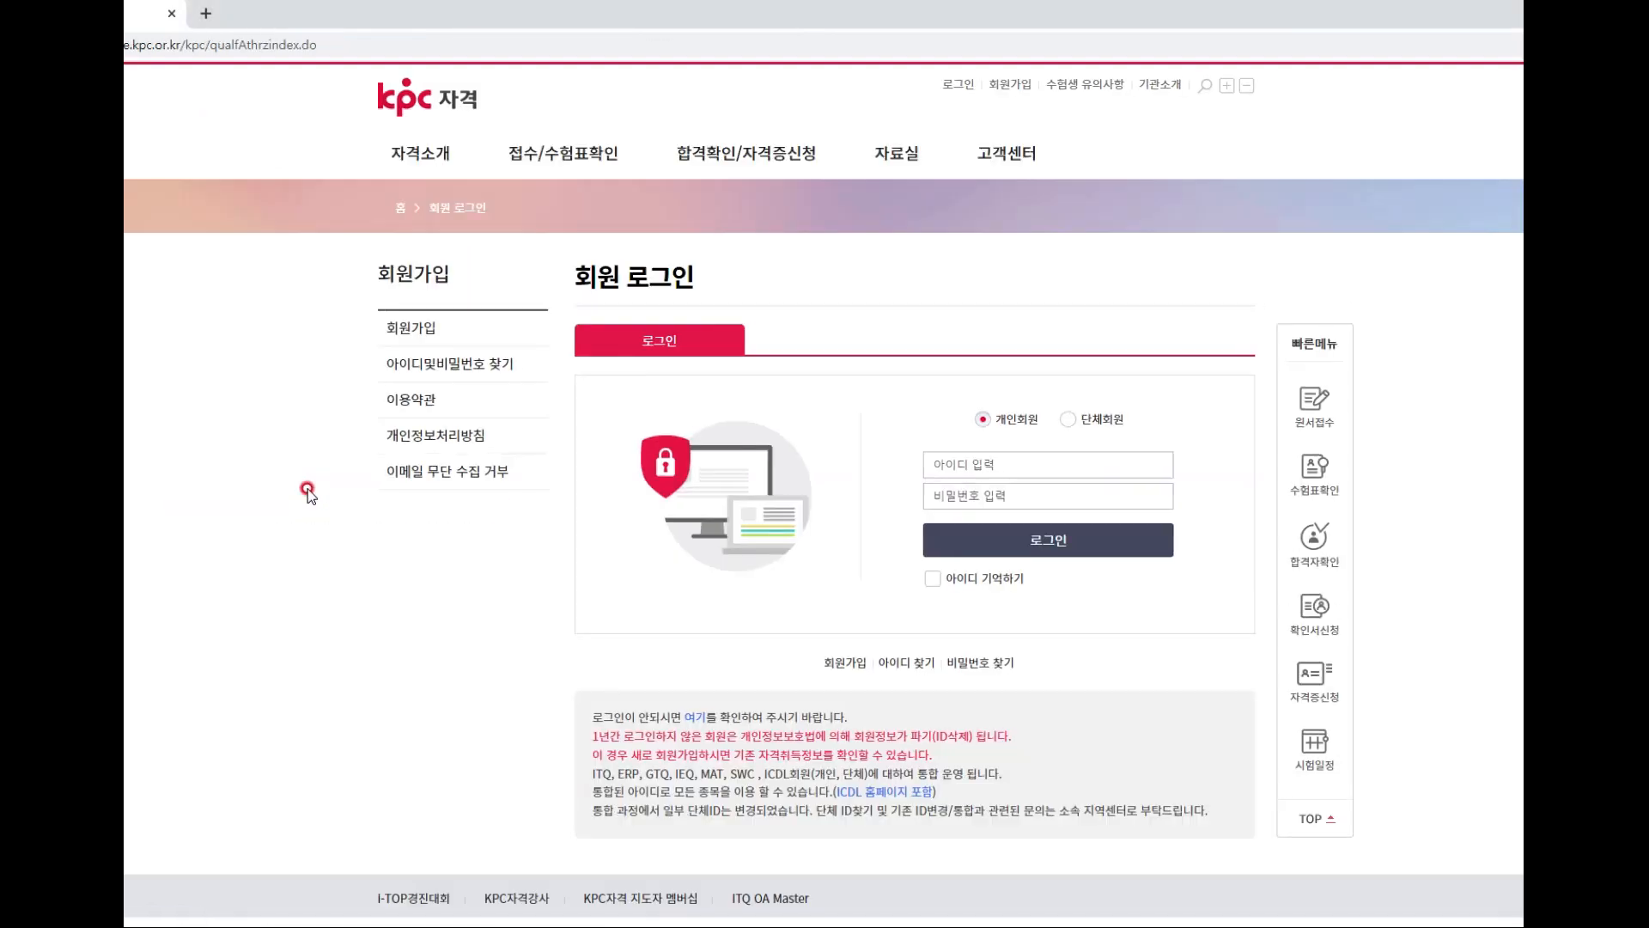
- Go to the KPC 자격 home page and open the 서식/문서 Down board of the 자료실 section
left_click(445, 110)
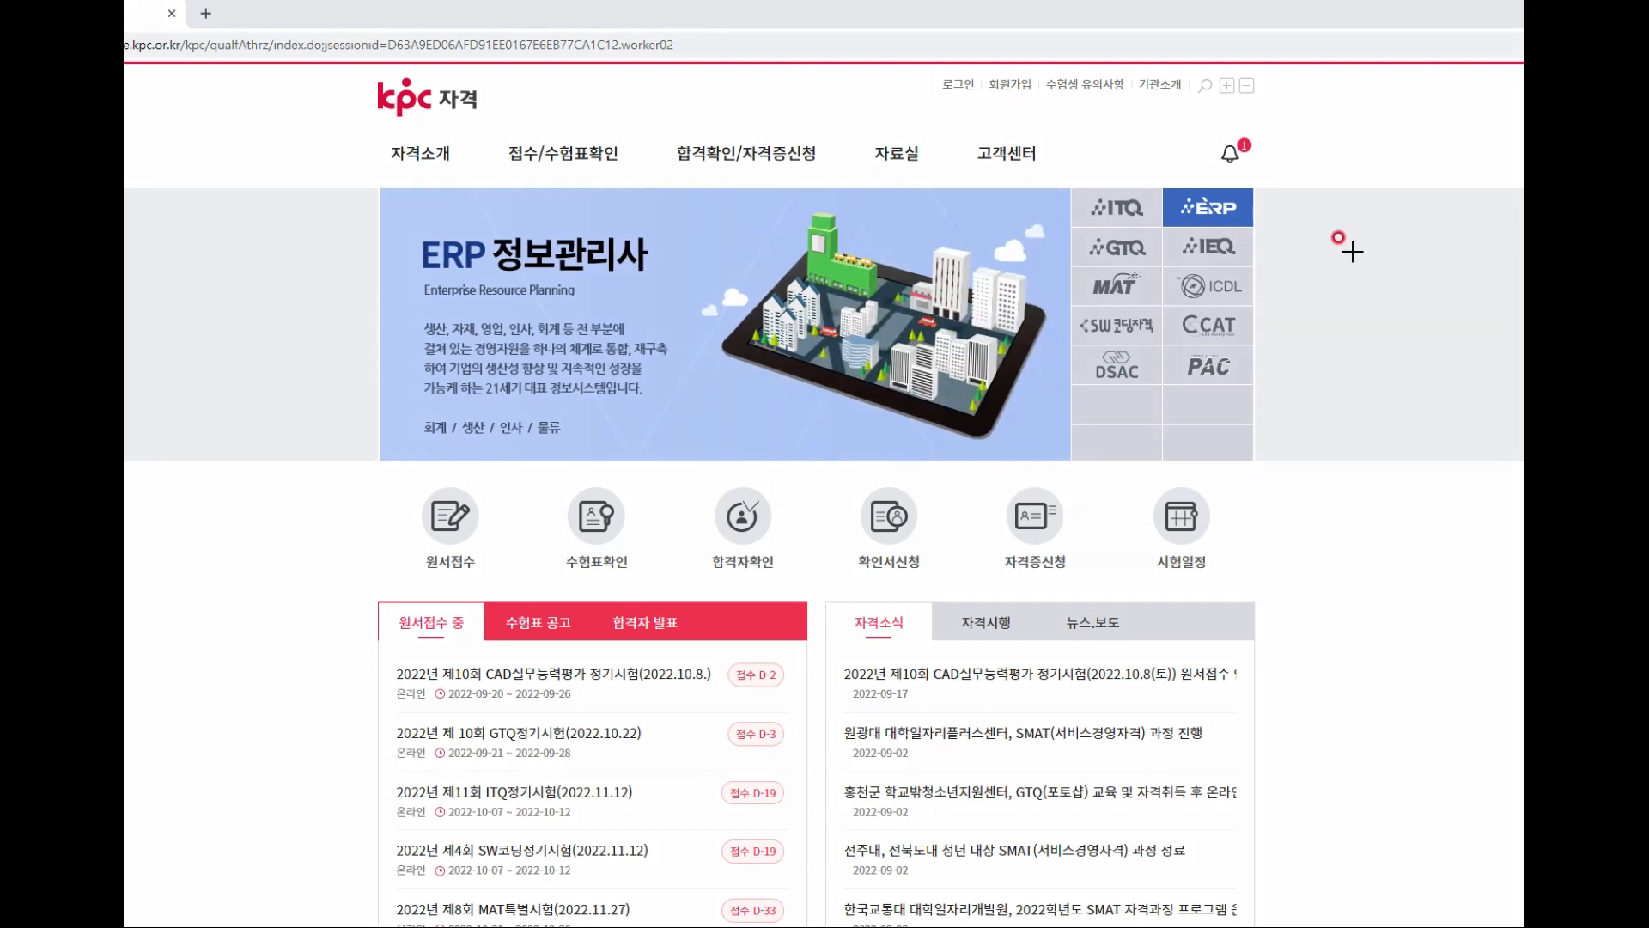
mouse_move(858, 129)
left_mouse_down()
mouse_move(898, 179)
mouse_move(945, 175)
left_mouse_up()
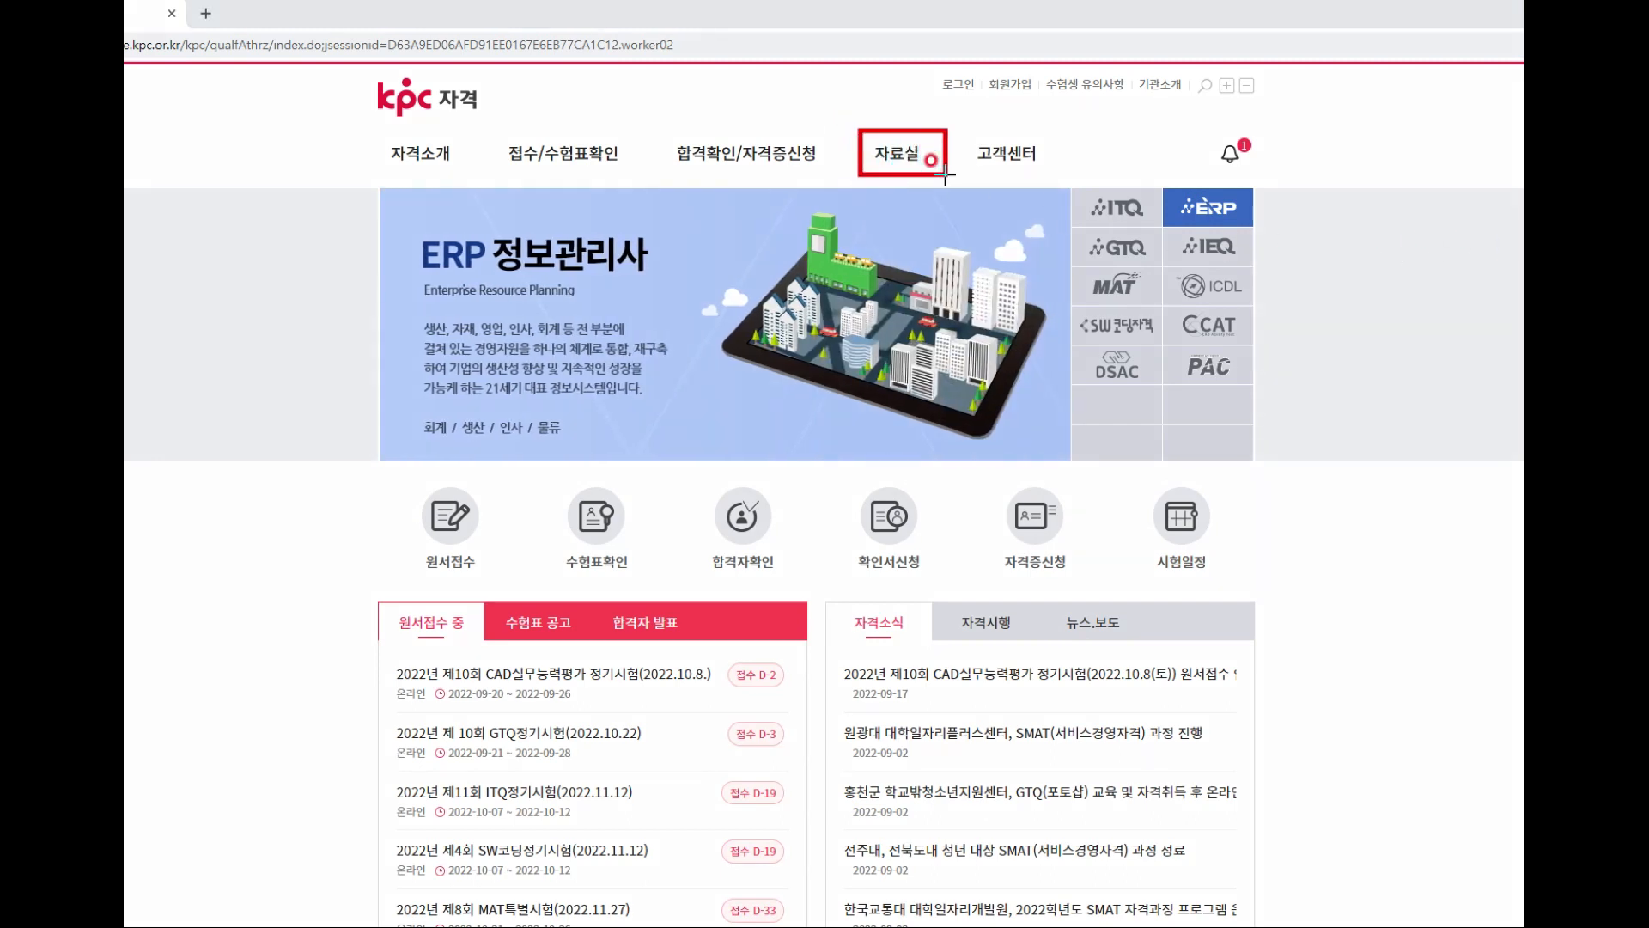
key("Escape")
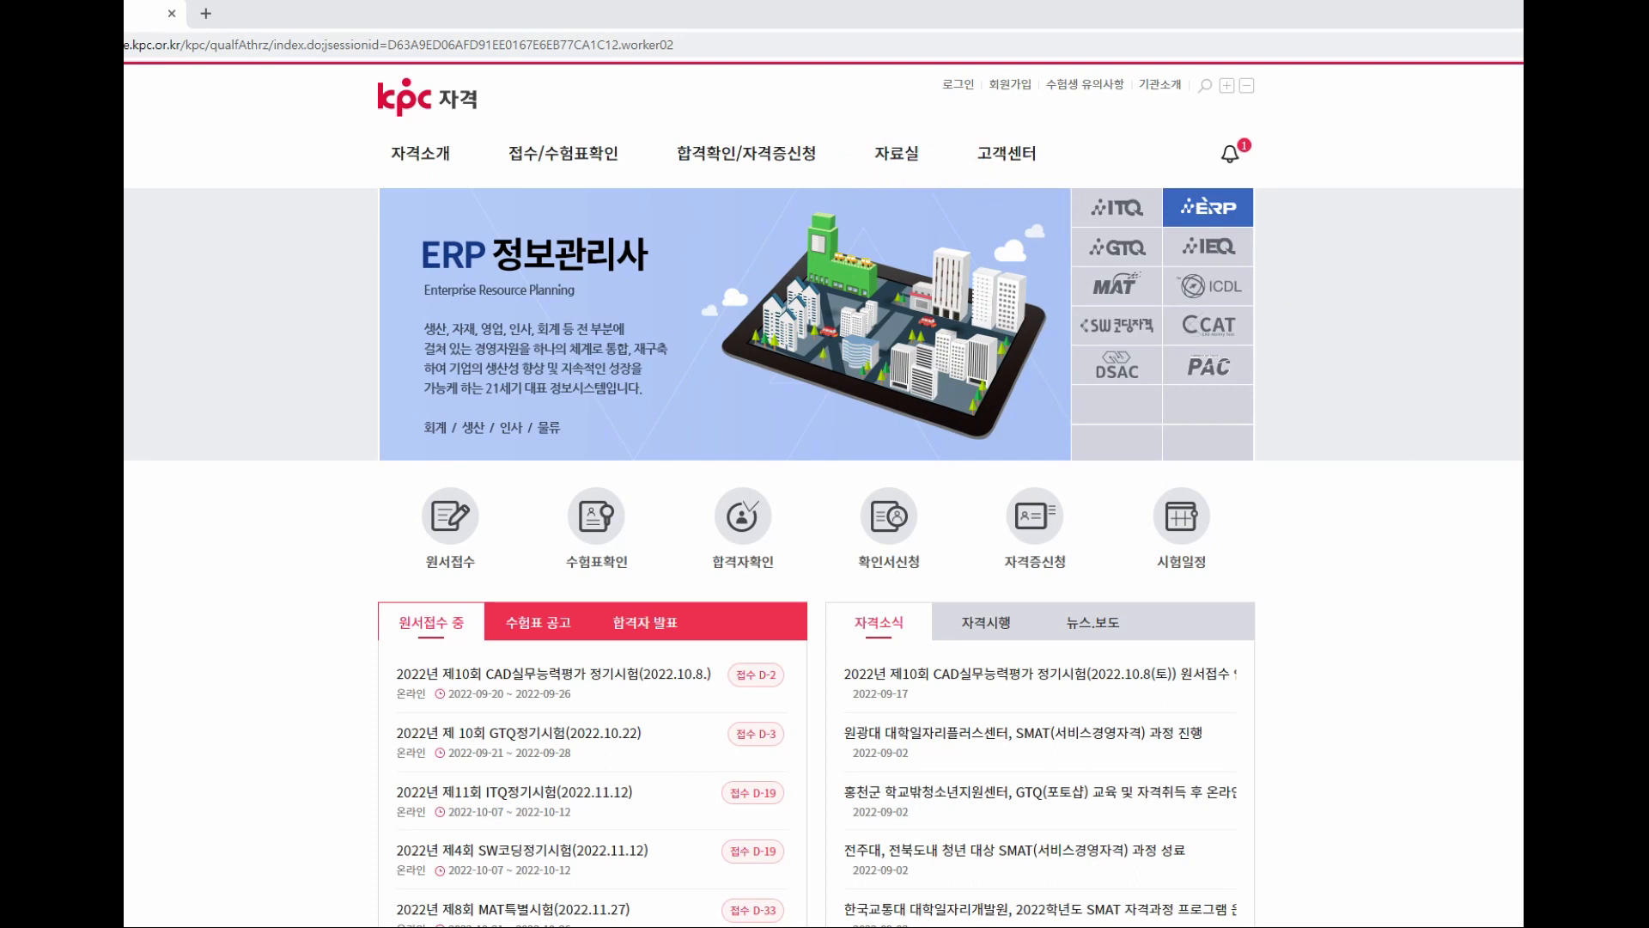
mouse_move(891, 161)
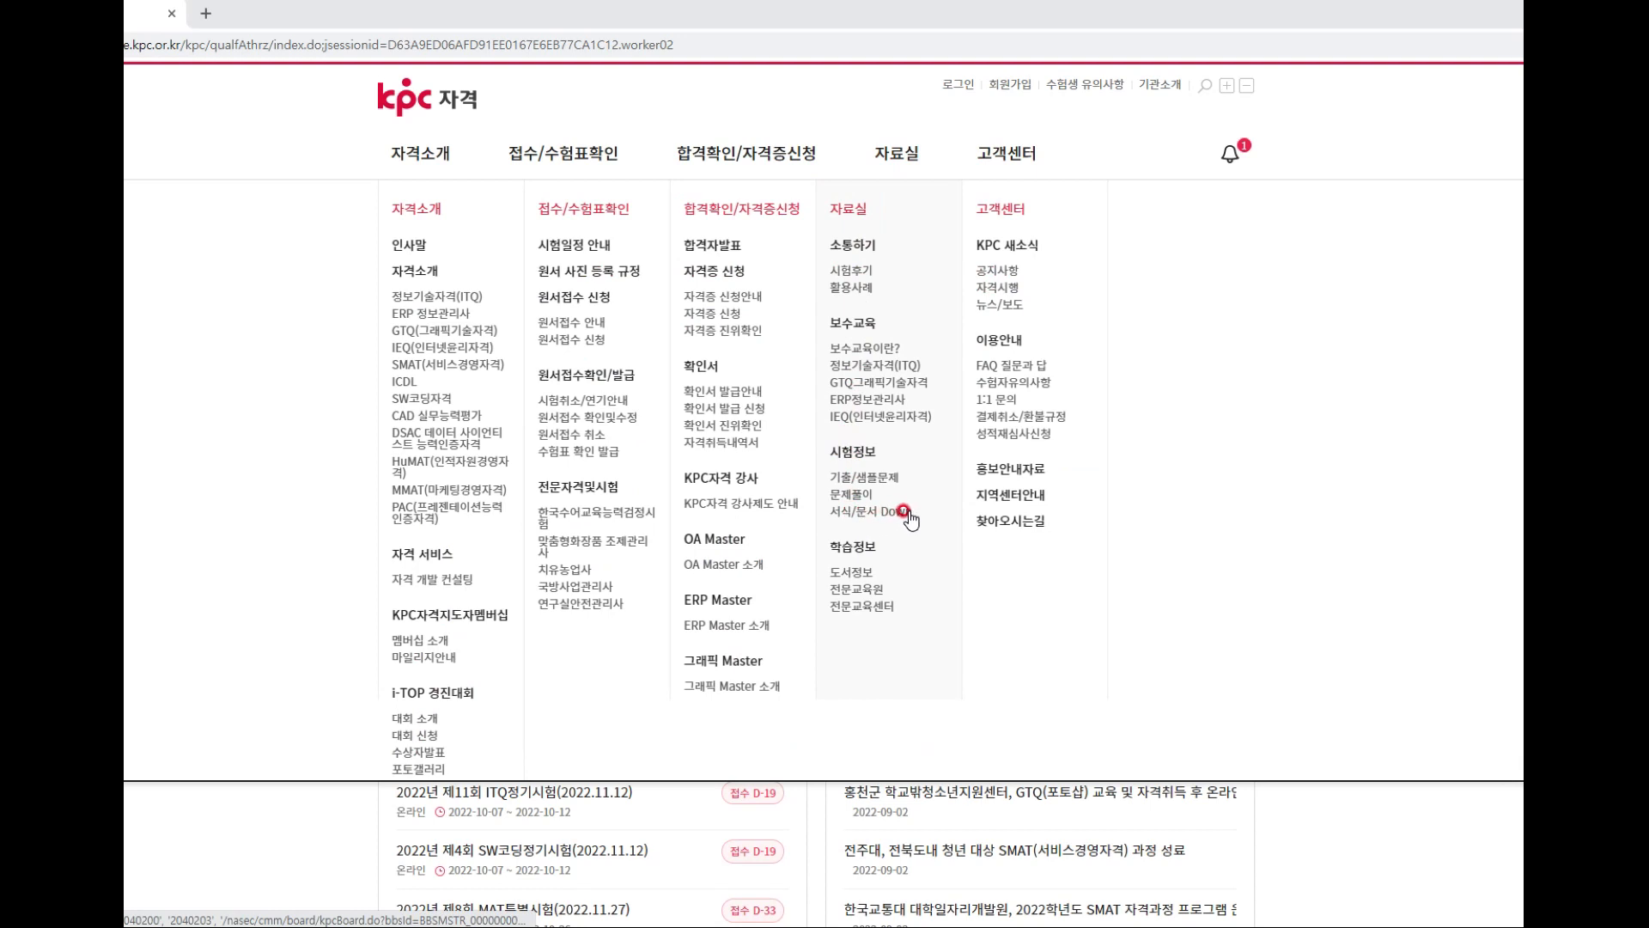
left_click(861, 515)
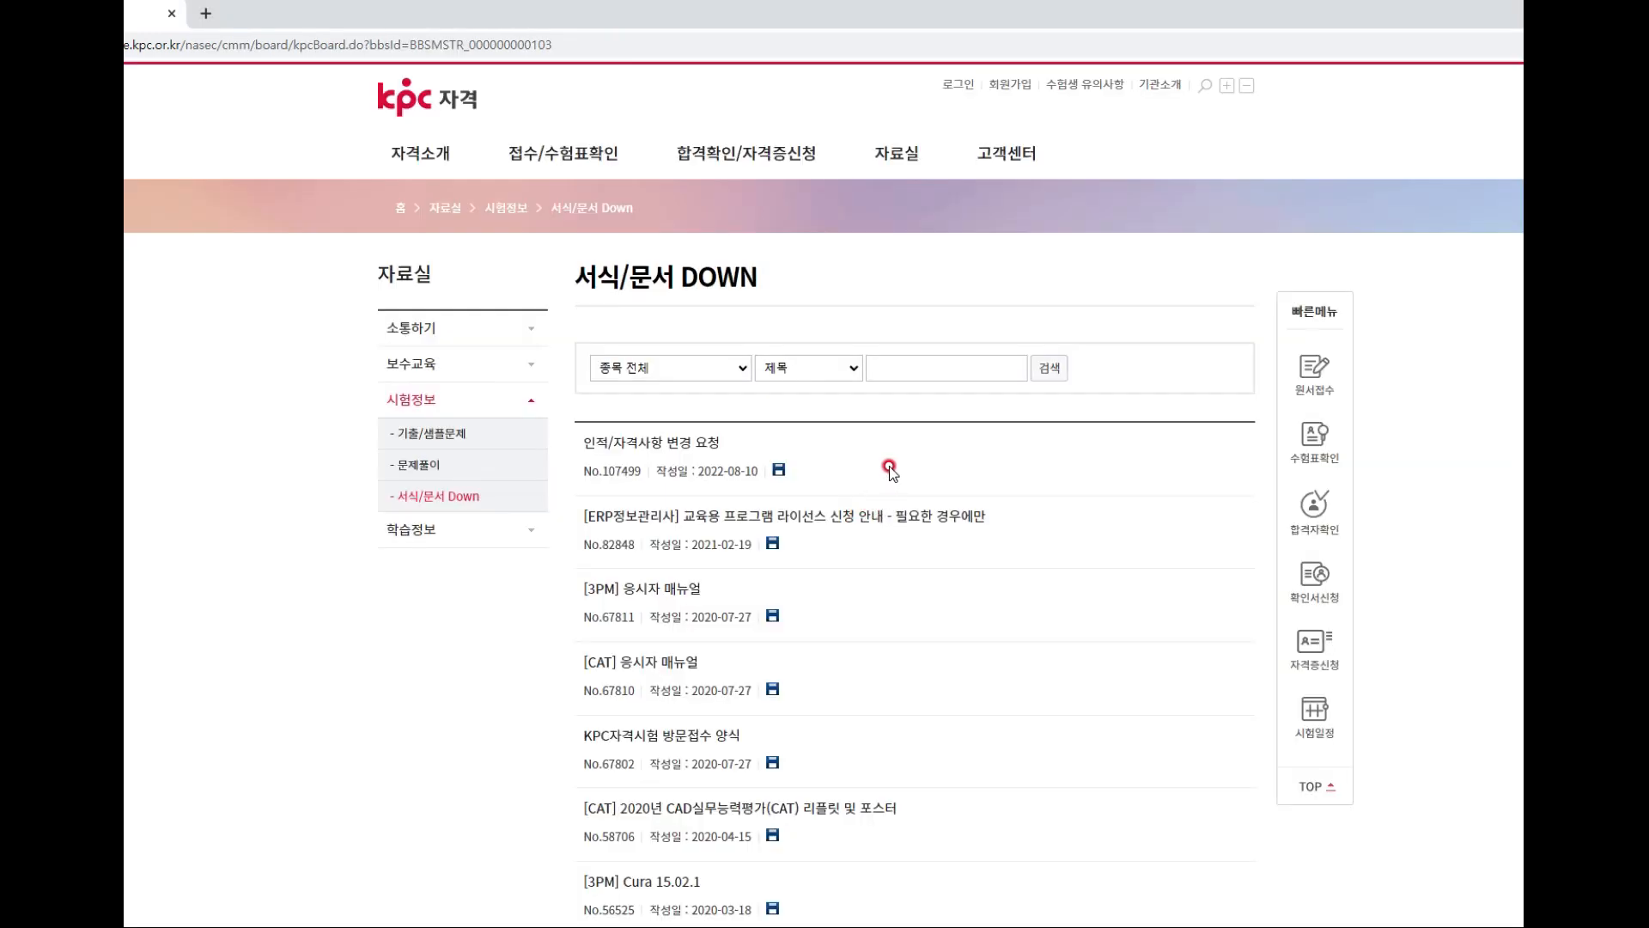
- Open the "ITQ 첨부파일" post on the board and download its attachment (KOAS4.2용) ITQ_첨부파일.zip
scroll(889, 465, "down", 5)
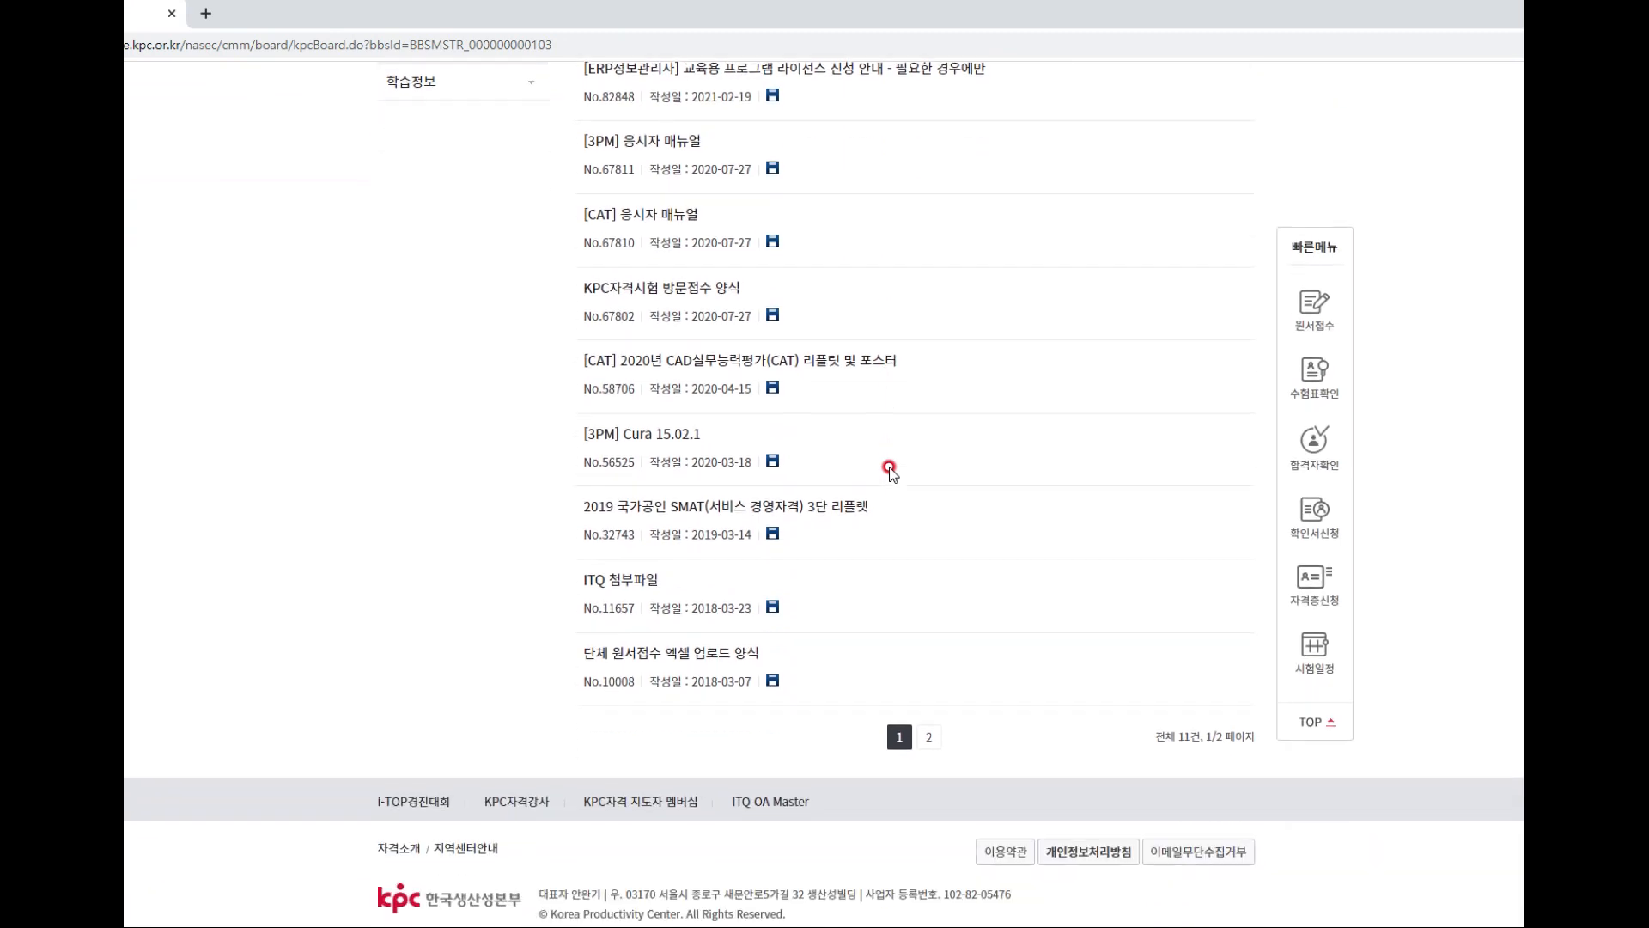
left_click(622, 584)
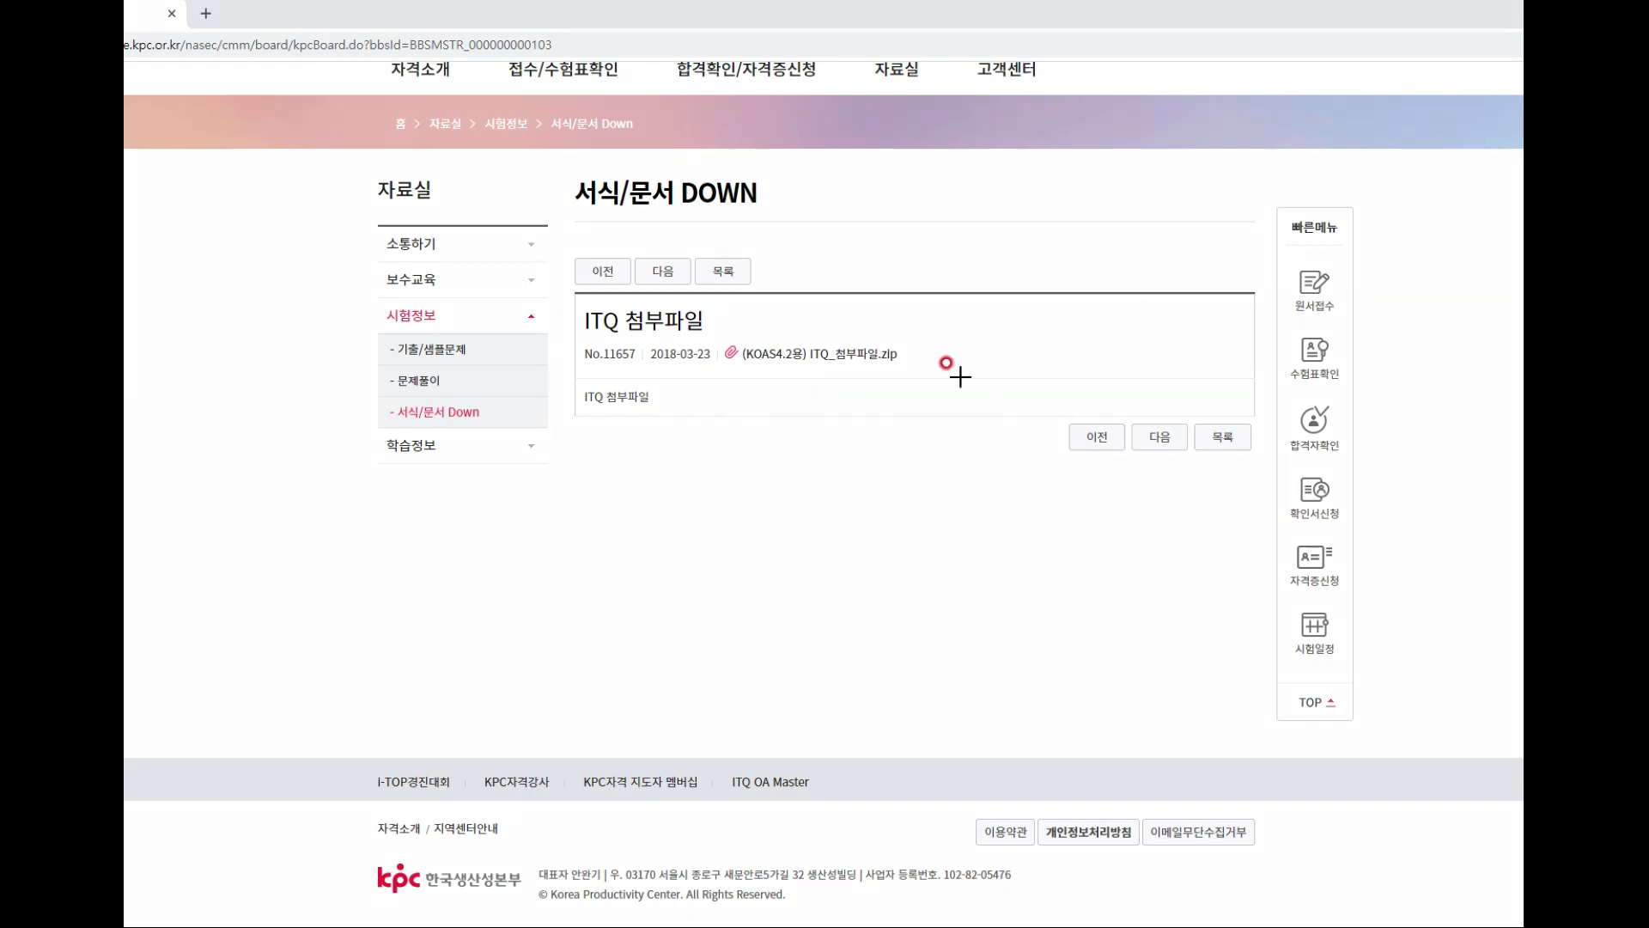
left_click_drag(731, 359, 913, 377)
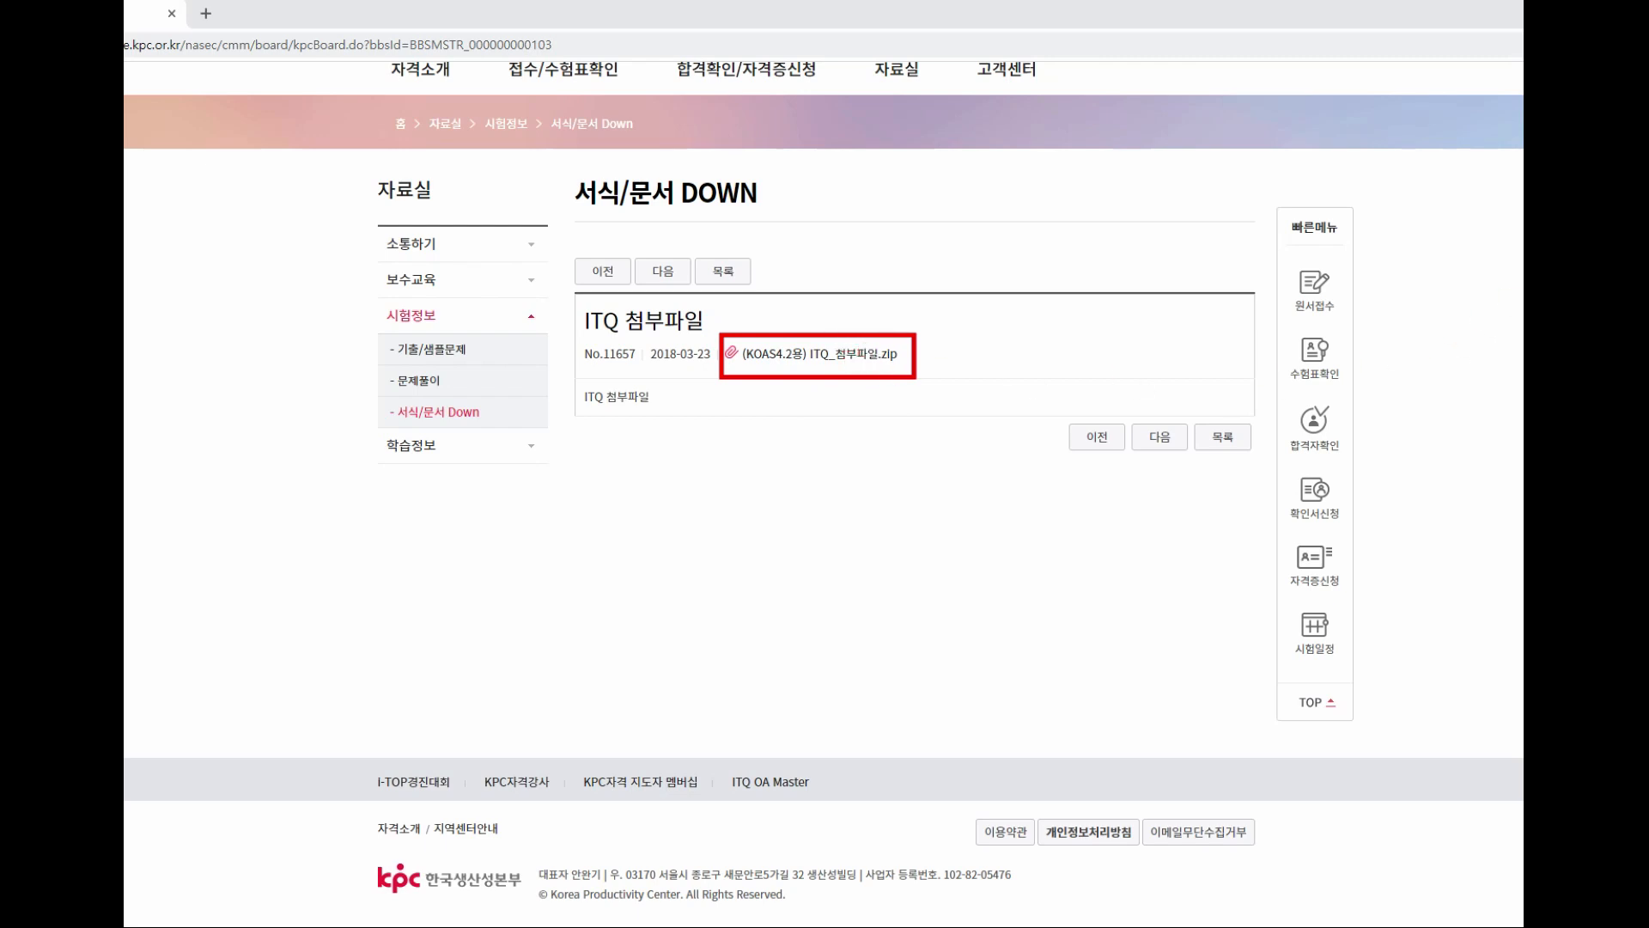
key("Escape")
left_click(853, 352)
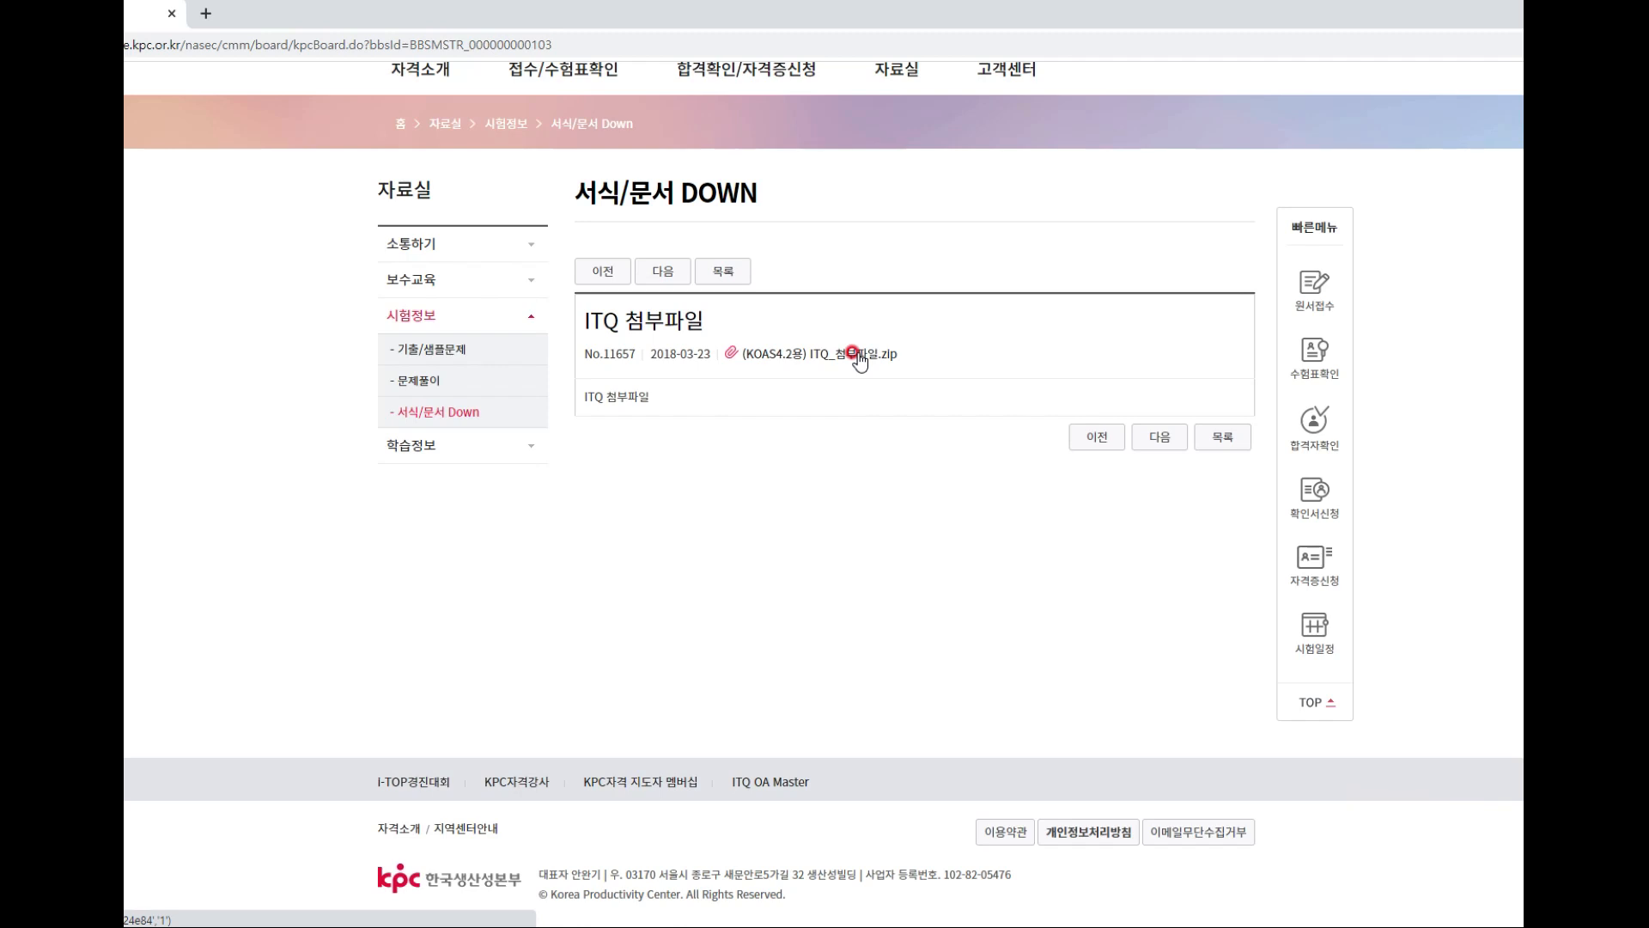
left_click(789, 354)
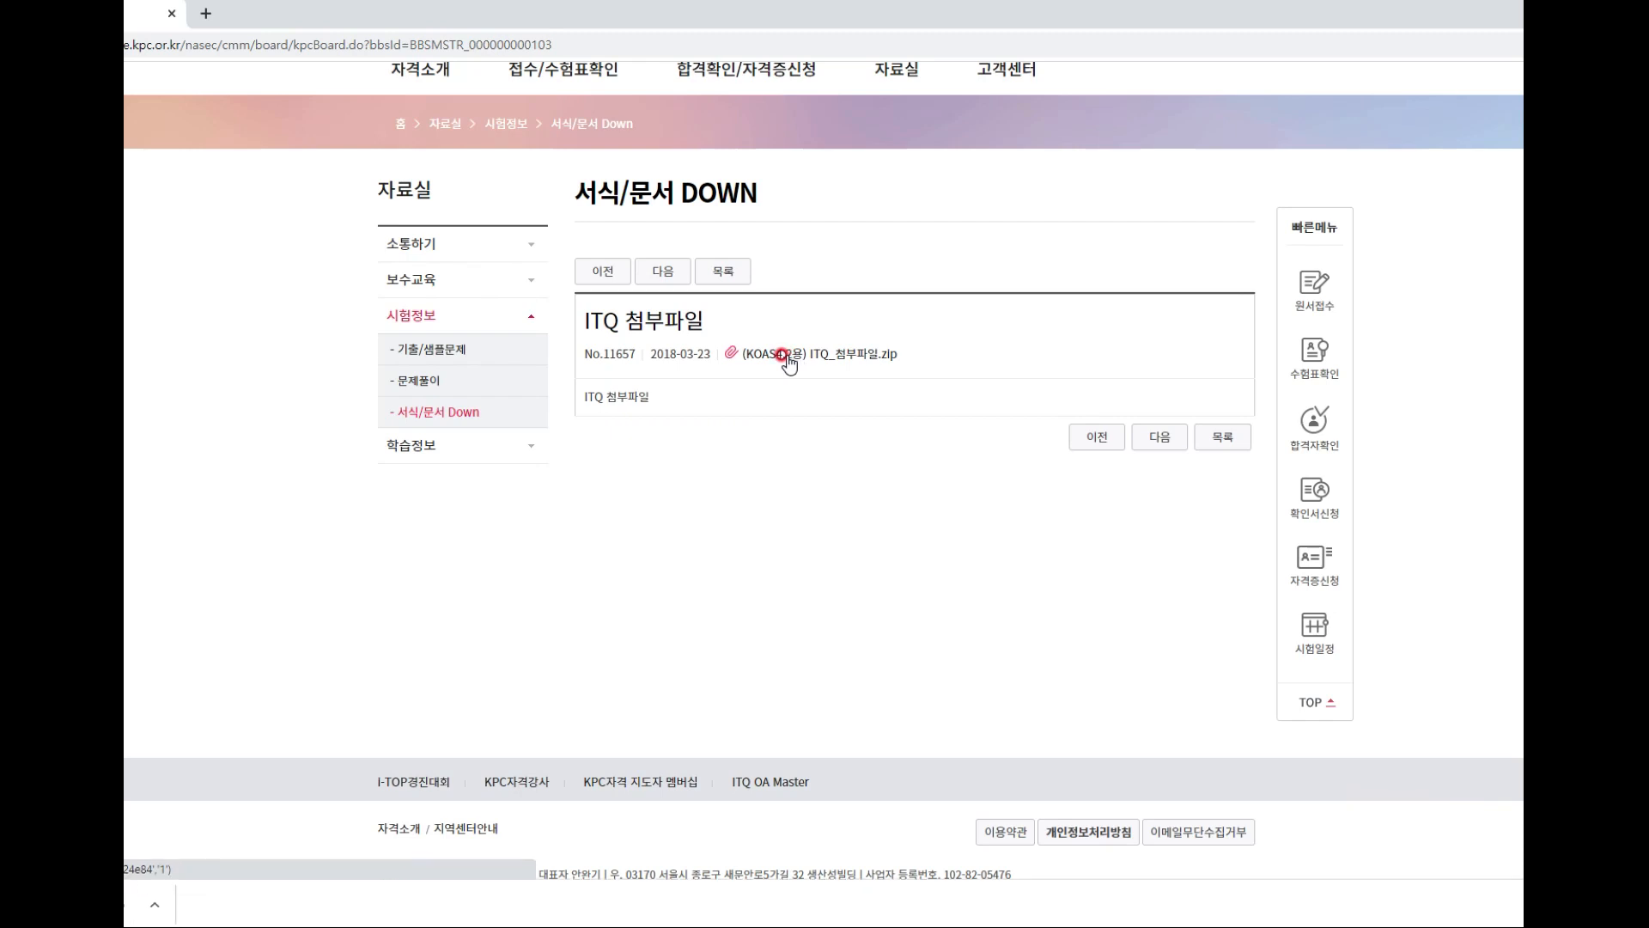
left_click(776, 355)
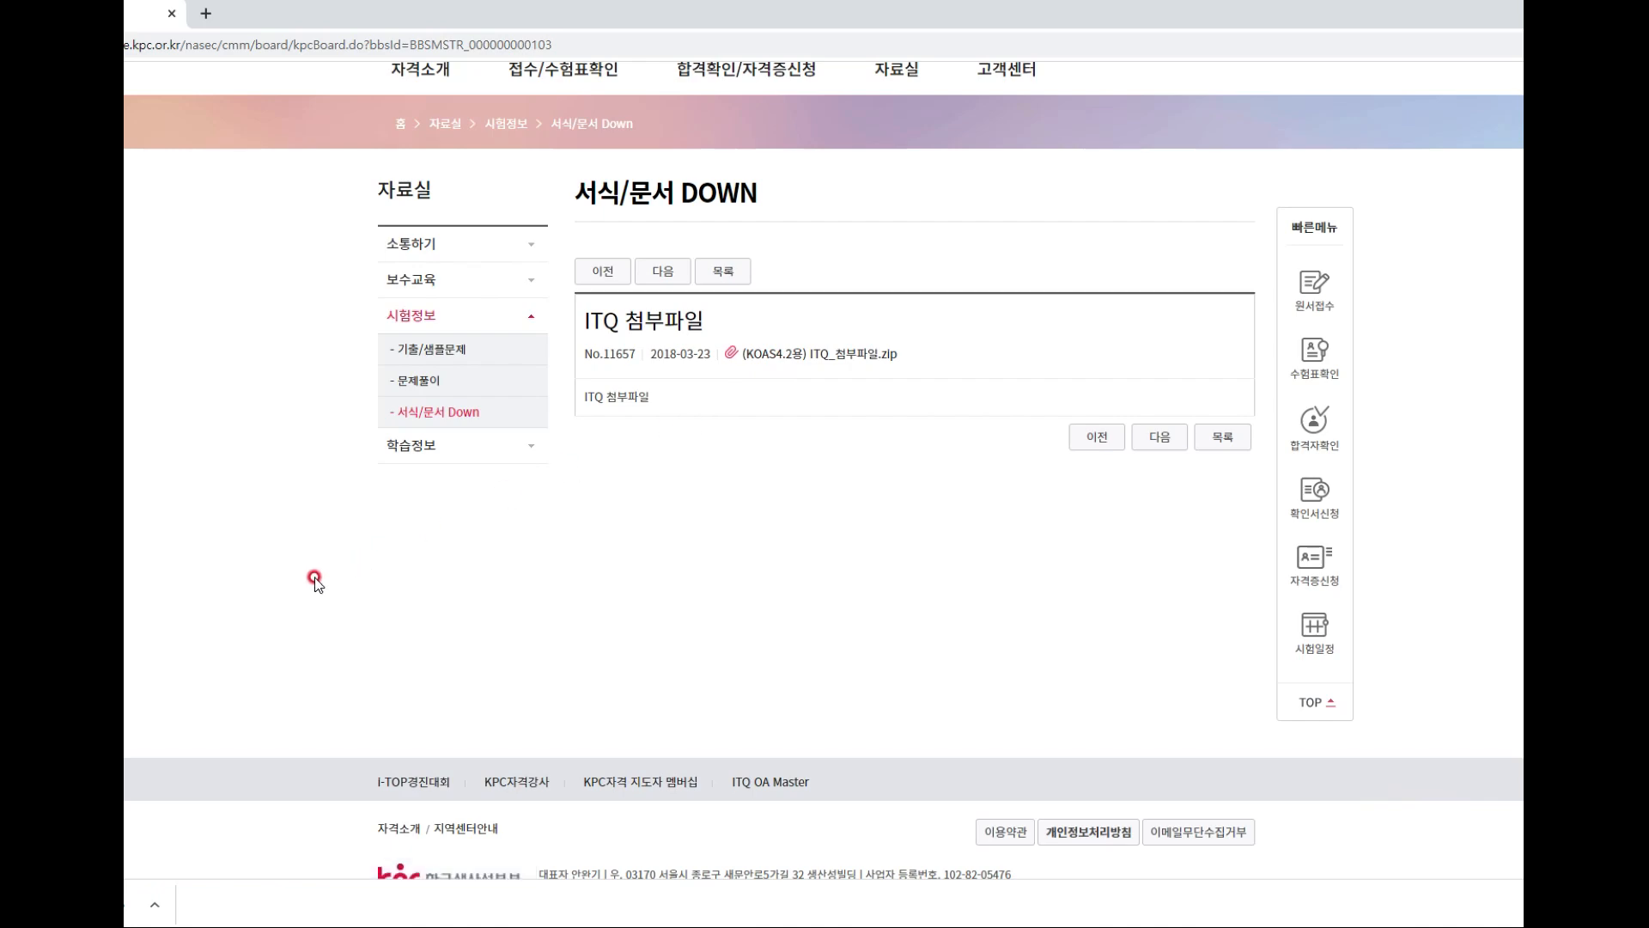
- Show the downloaded ITQ_첨부파일 zip in its download folder and enlarge the file view to large icons
left_click(163, 904)
left_click(208, 844)
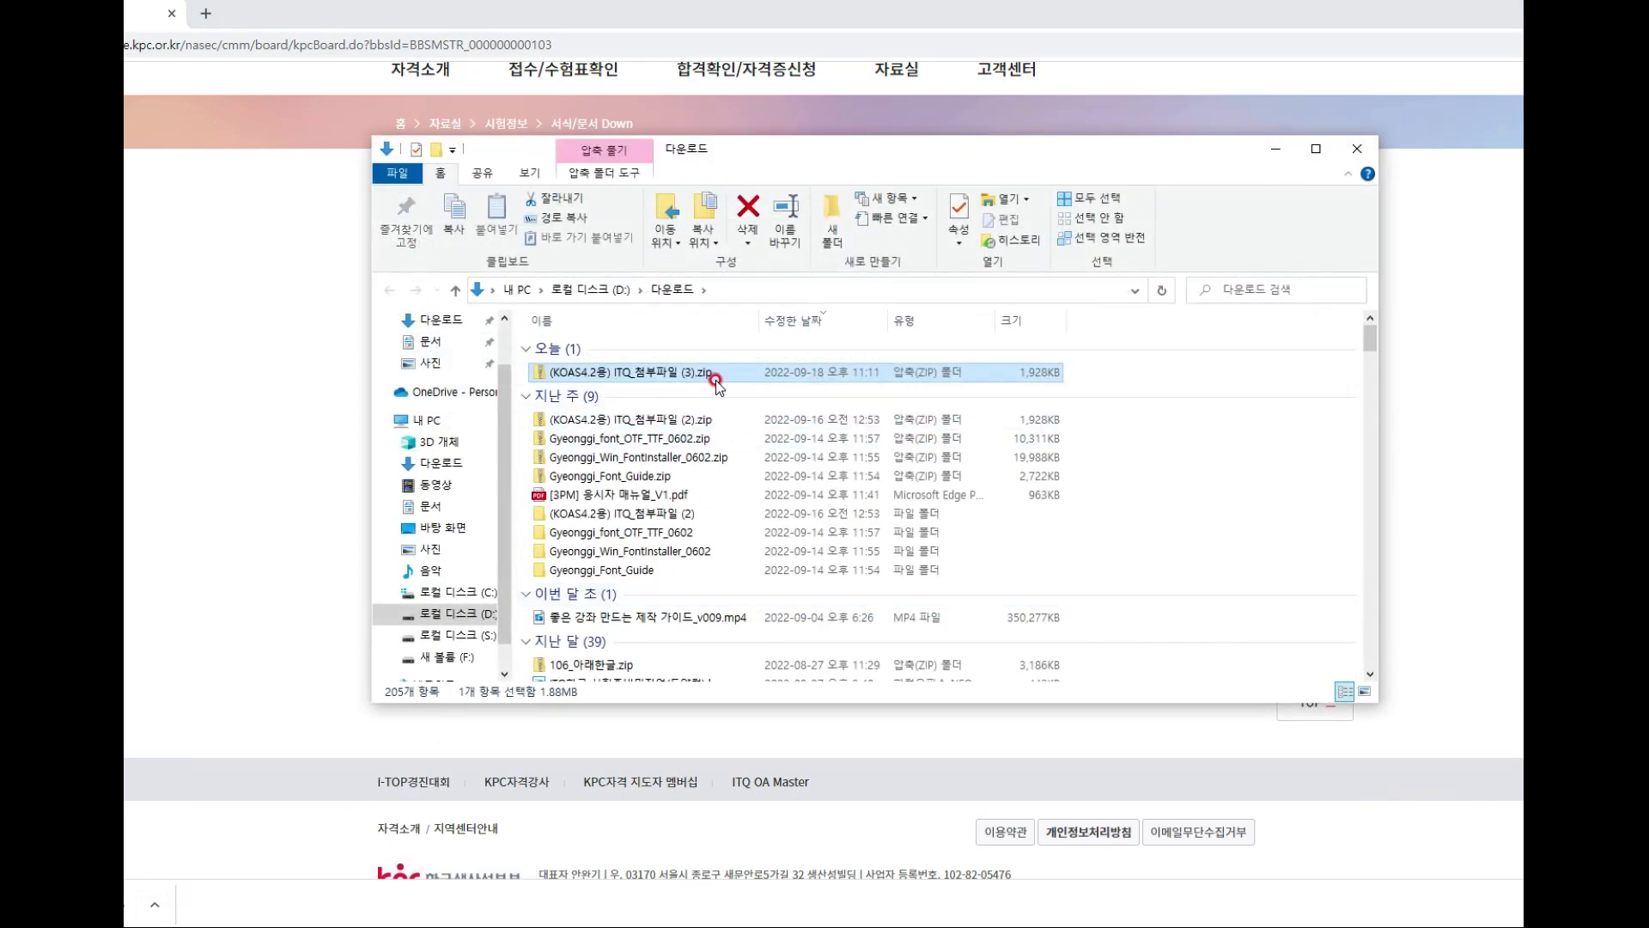
left_click(645, 376)
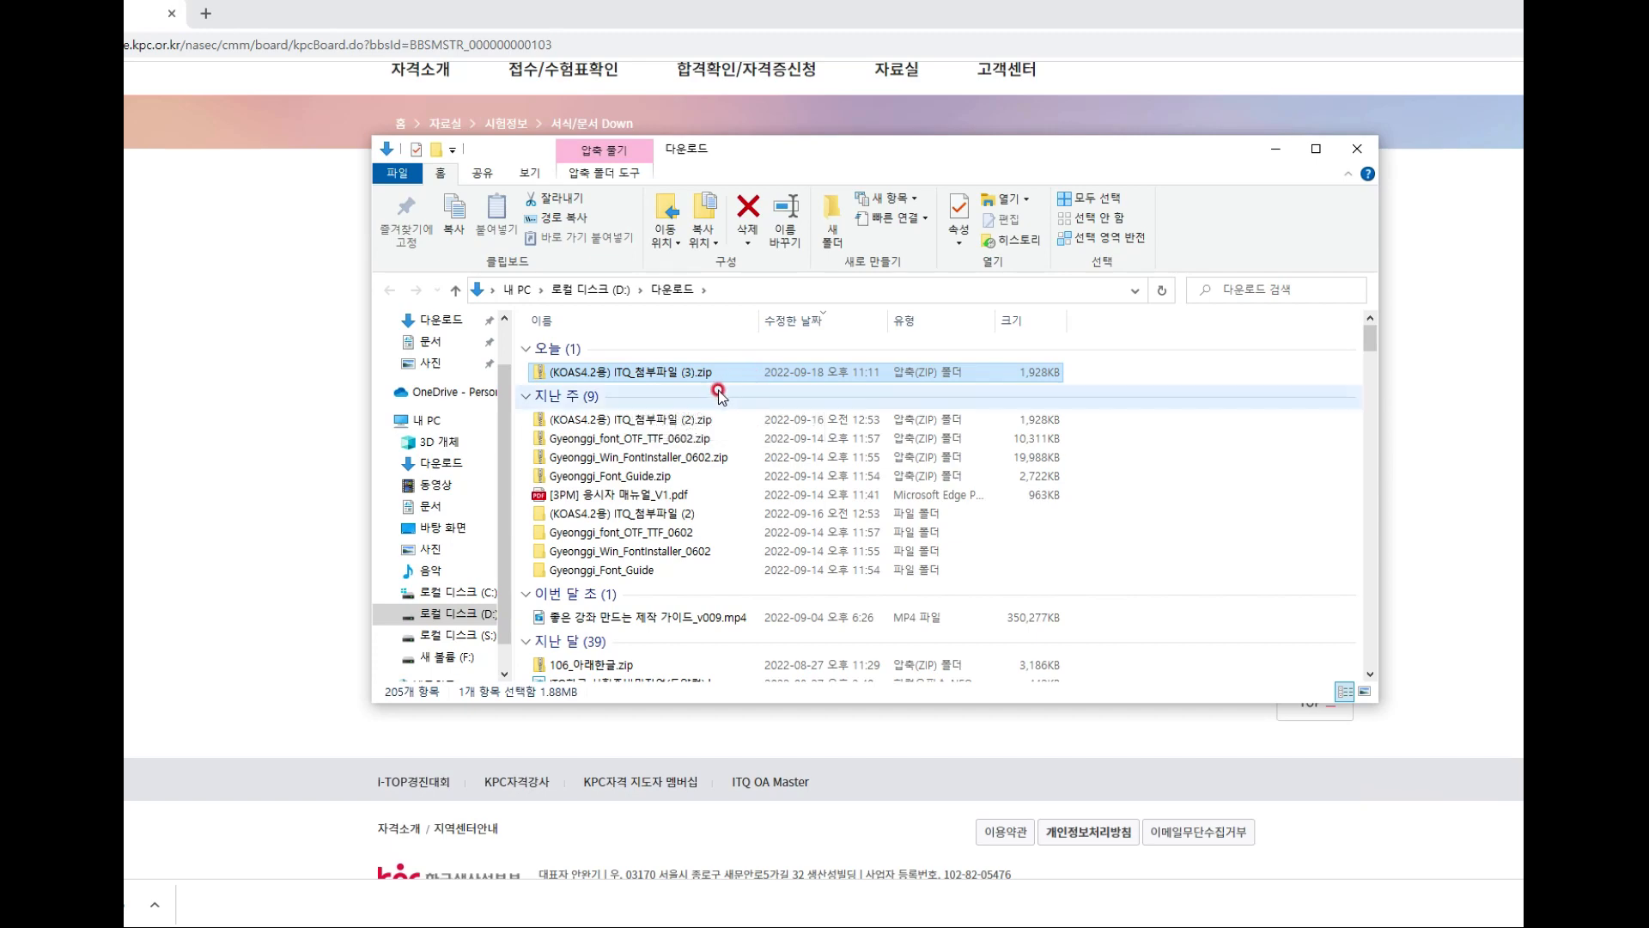
scroll(715, 412, "up", 2)
scroll(716, 412, "up", 2)
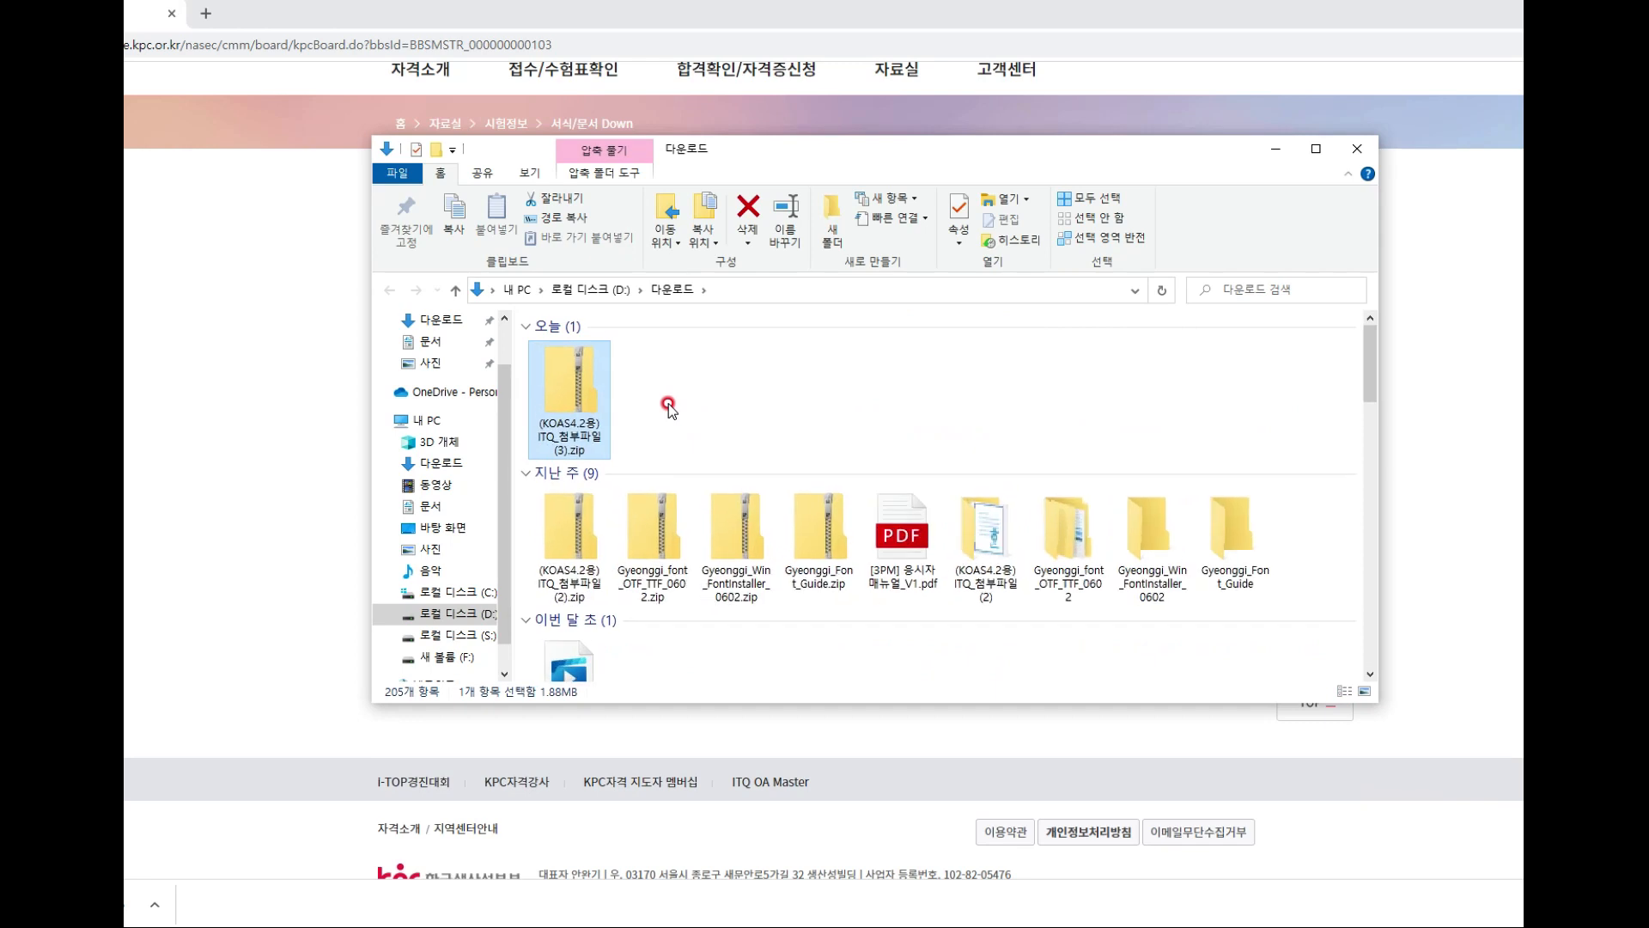
scroll(669, 405, "up", 1)
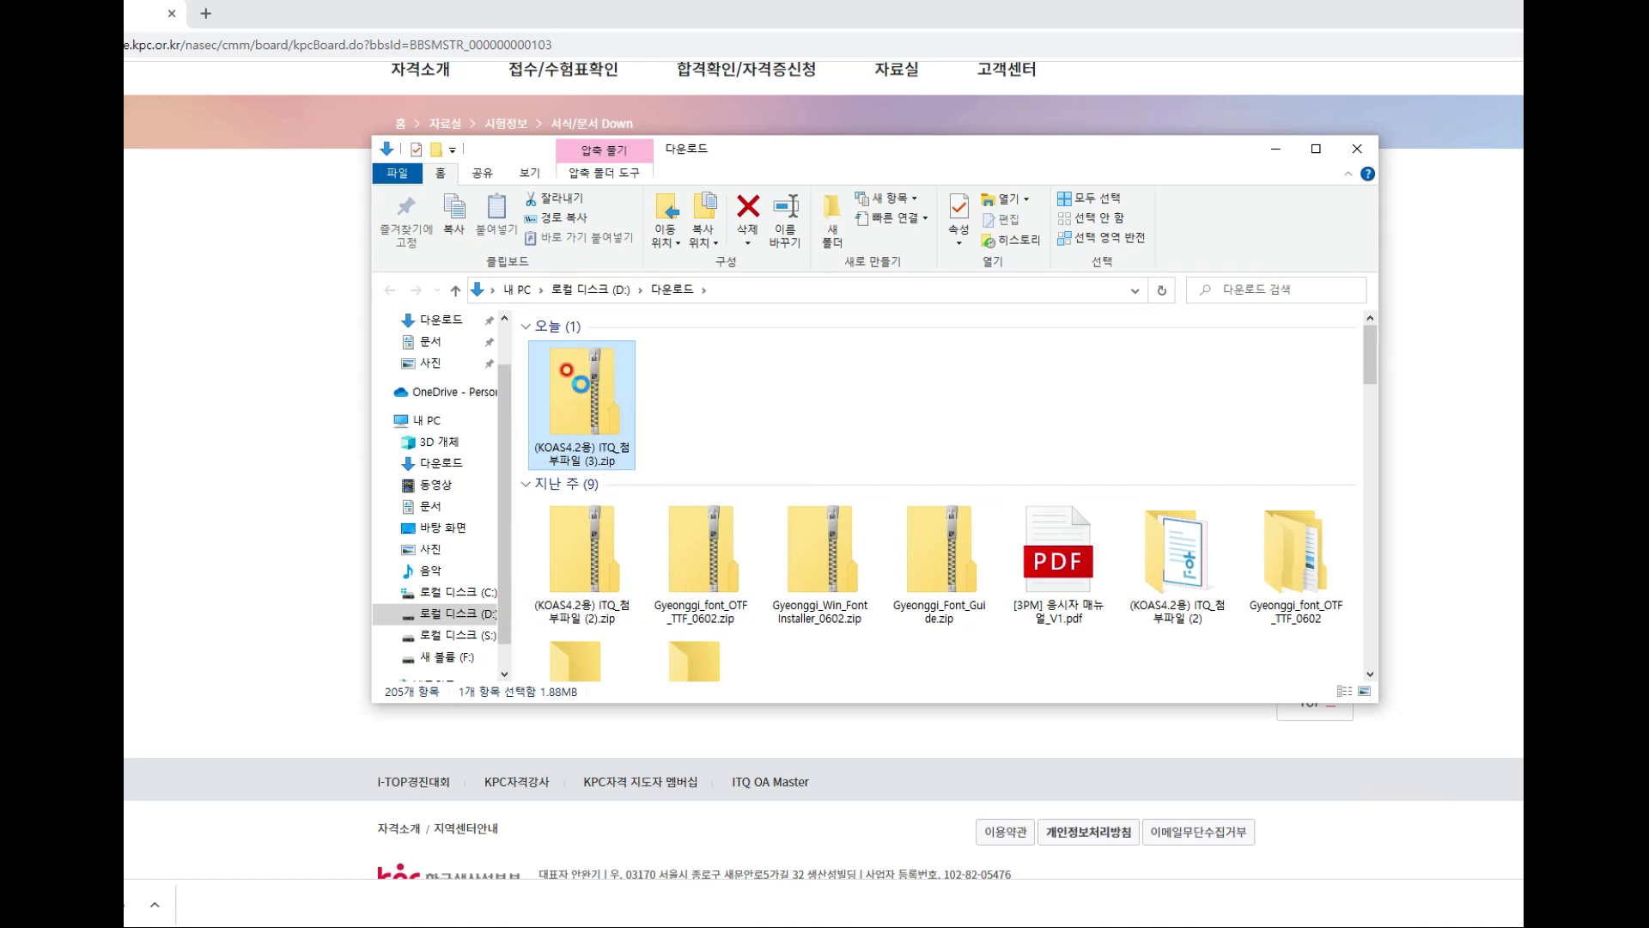
- Extract (KOAS4.2용) ITQ_첨부파일 (3).zip into a folder of the same name in the download folder
right_click(582, 386)
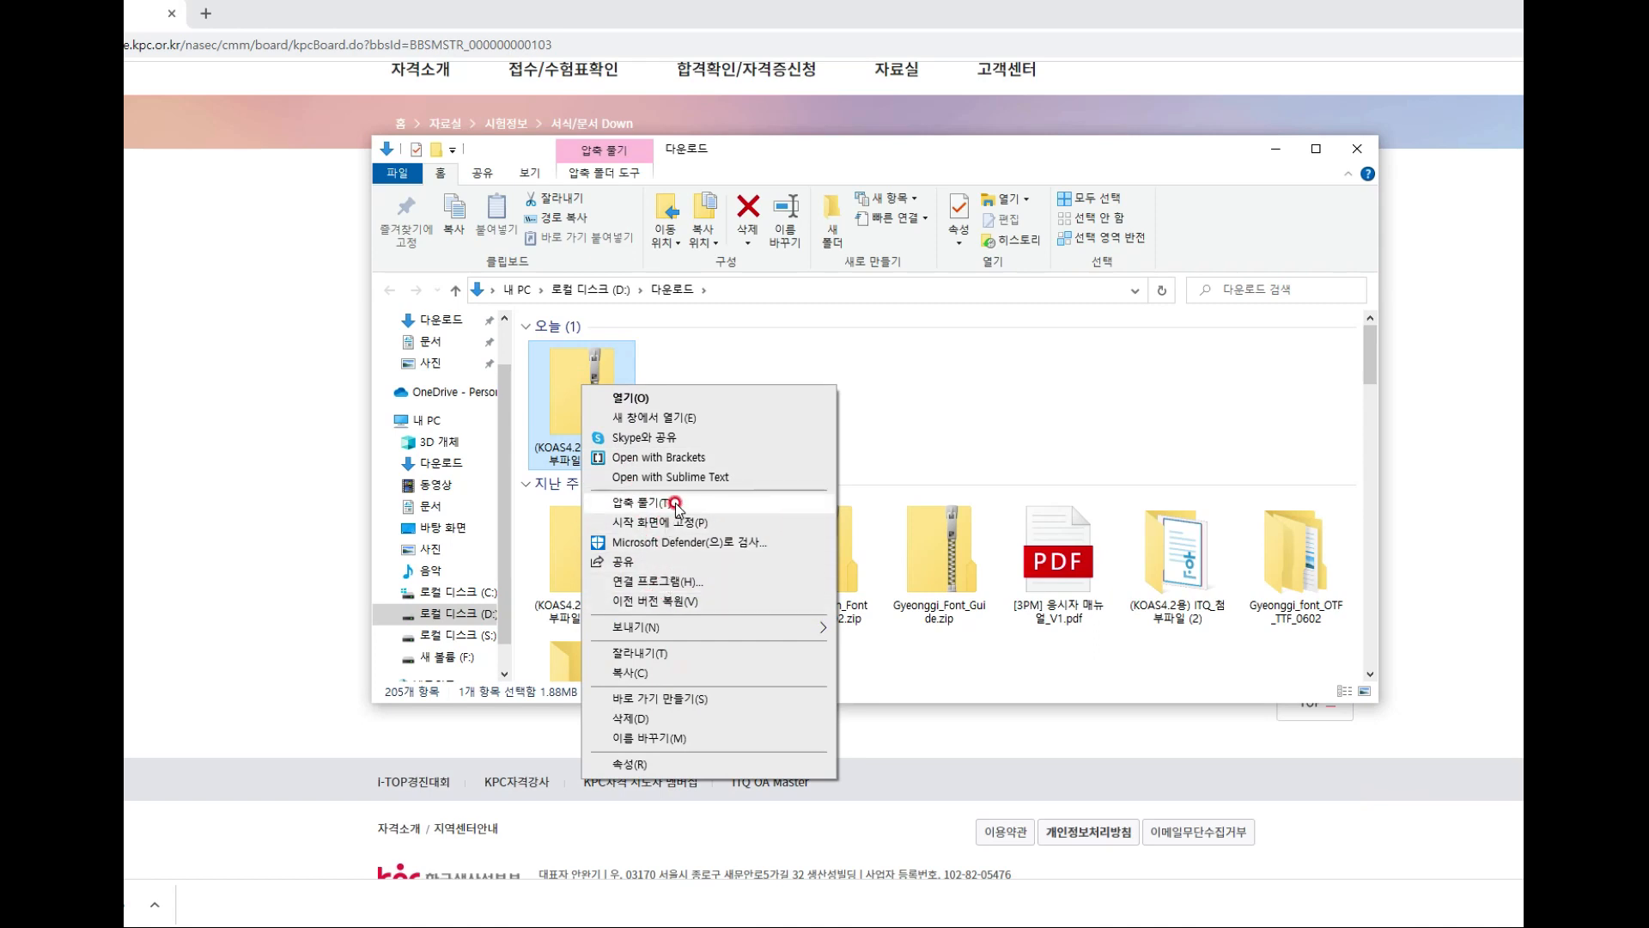
left_click(676, 505)
left_click(979, 645)
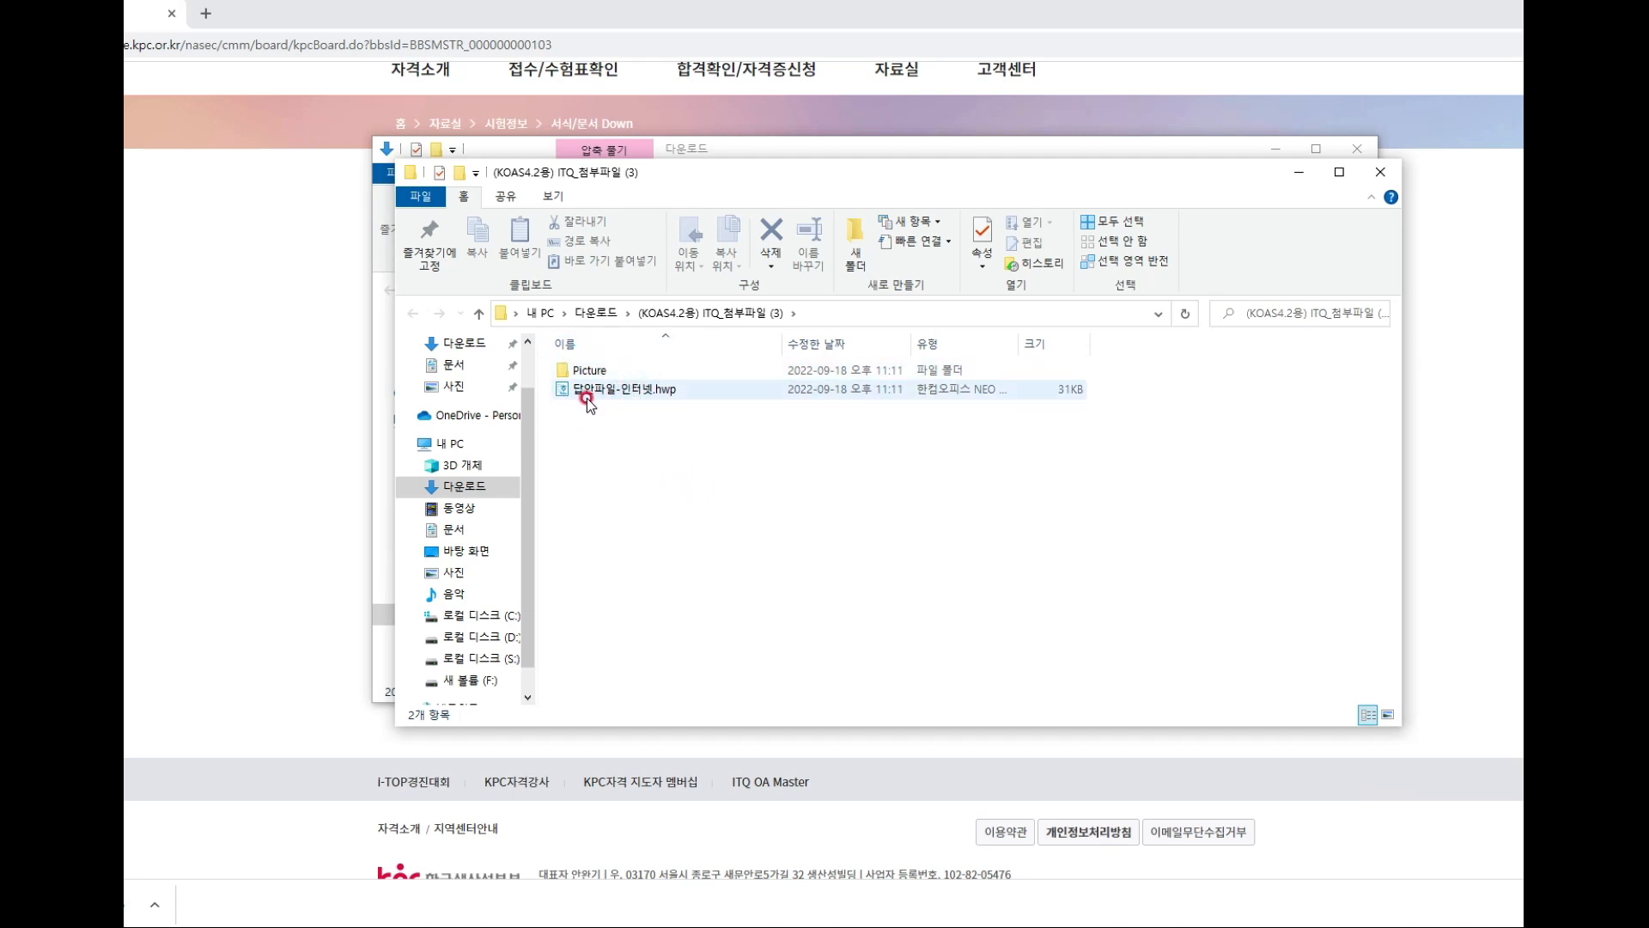
- Copy the Picture folder from the extracted (KOAS4.2용) ITQ_첨부파일 (3) folder
mouse_move(585, 399)
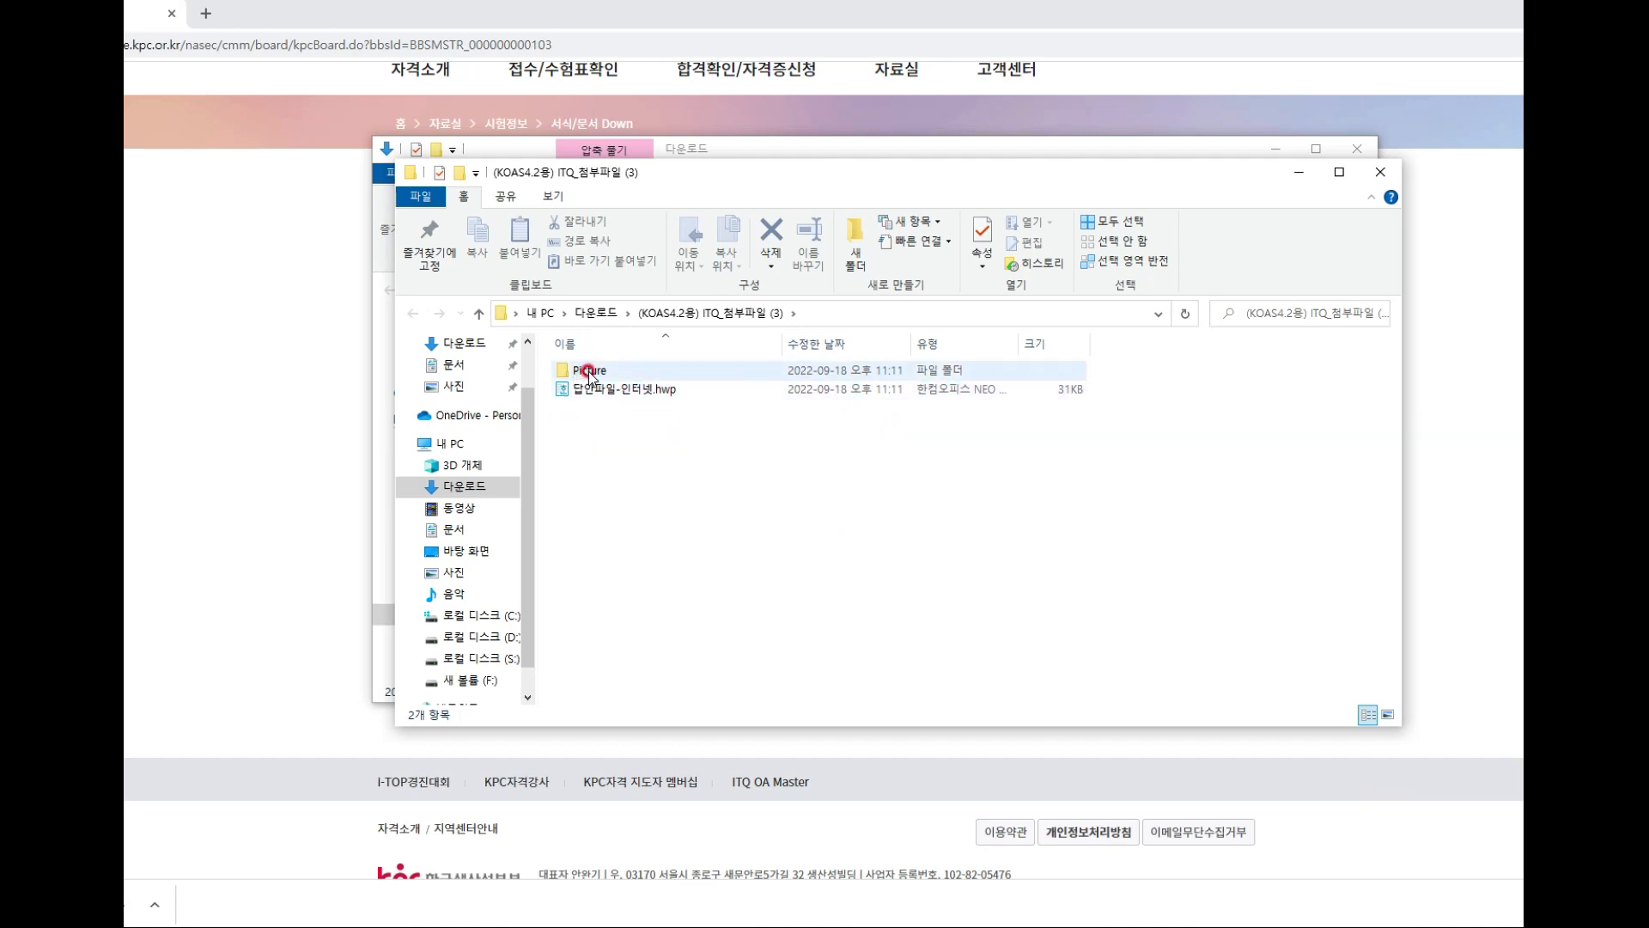
left_click(582, 375)
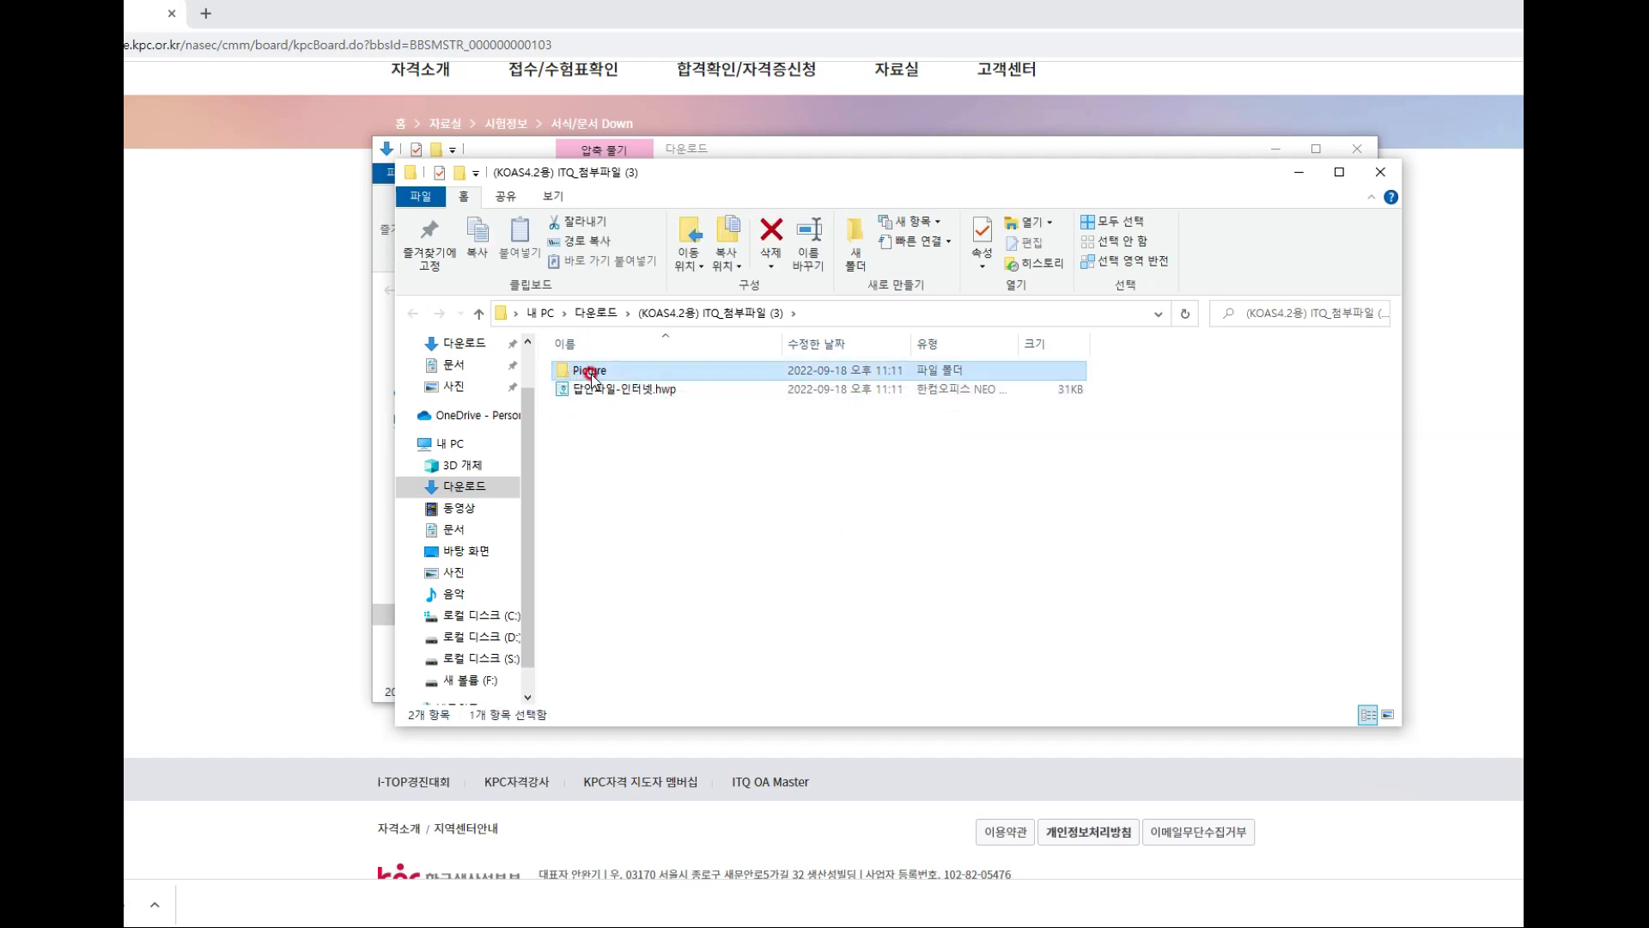
right_click(590, 374)
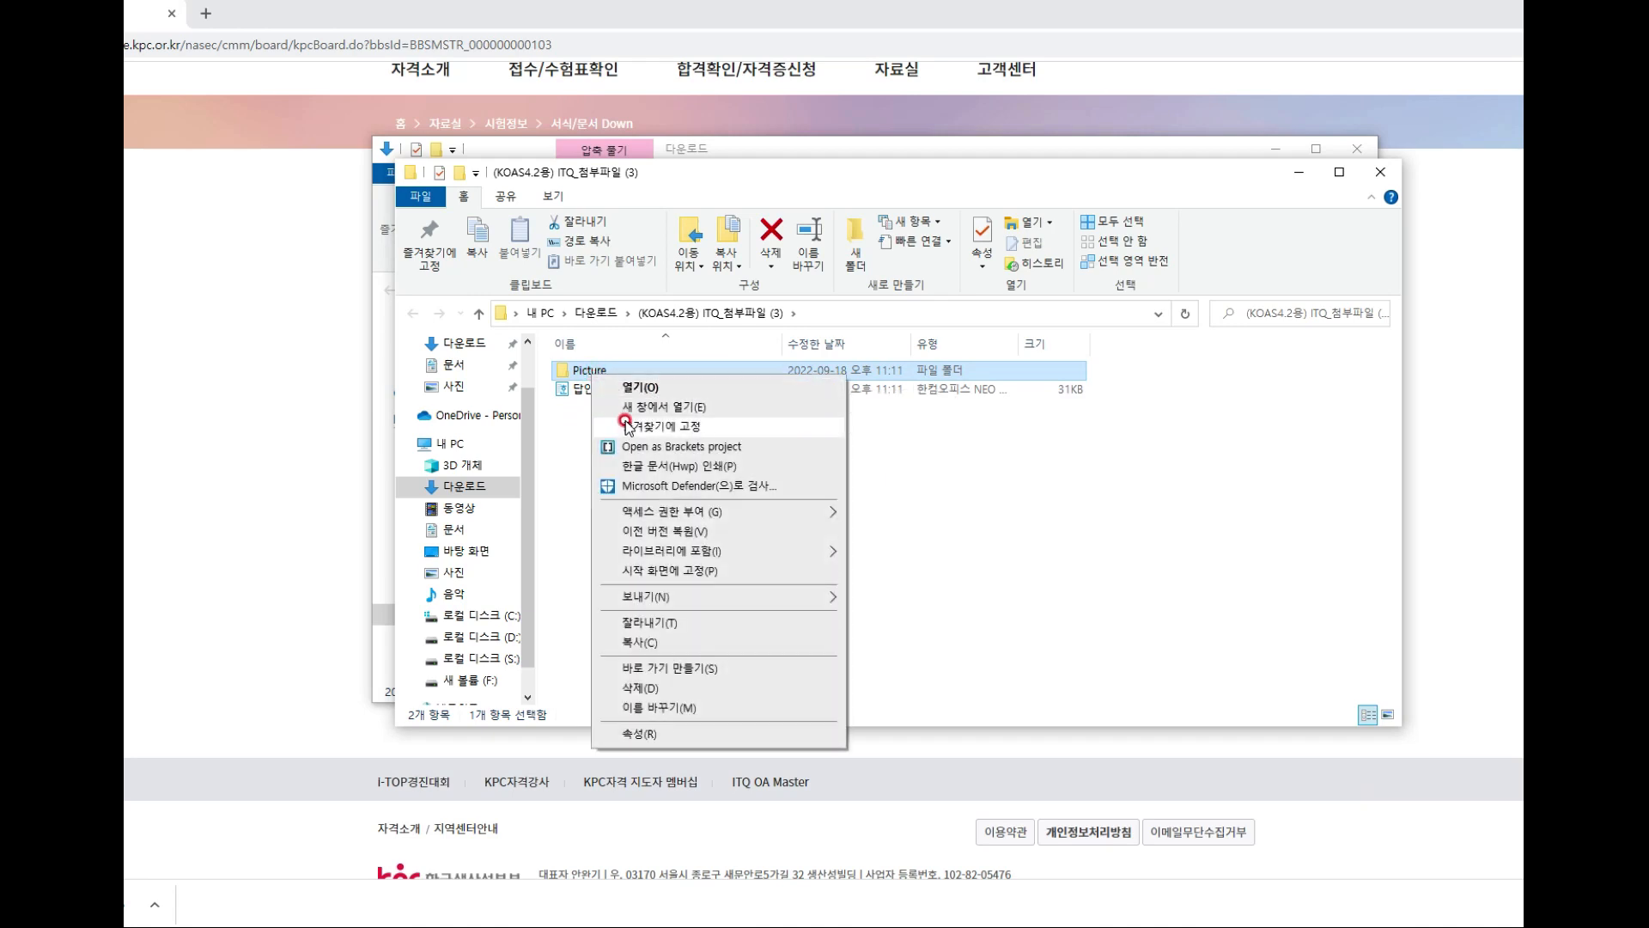
left_click(673, 644)
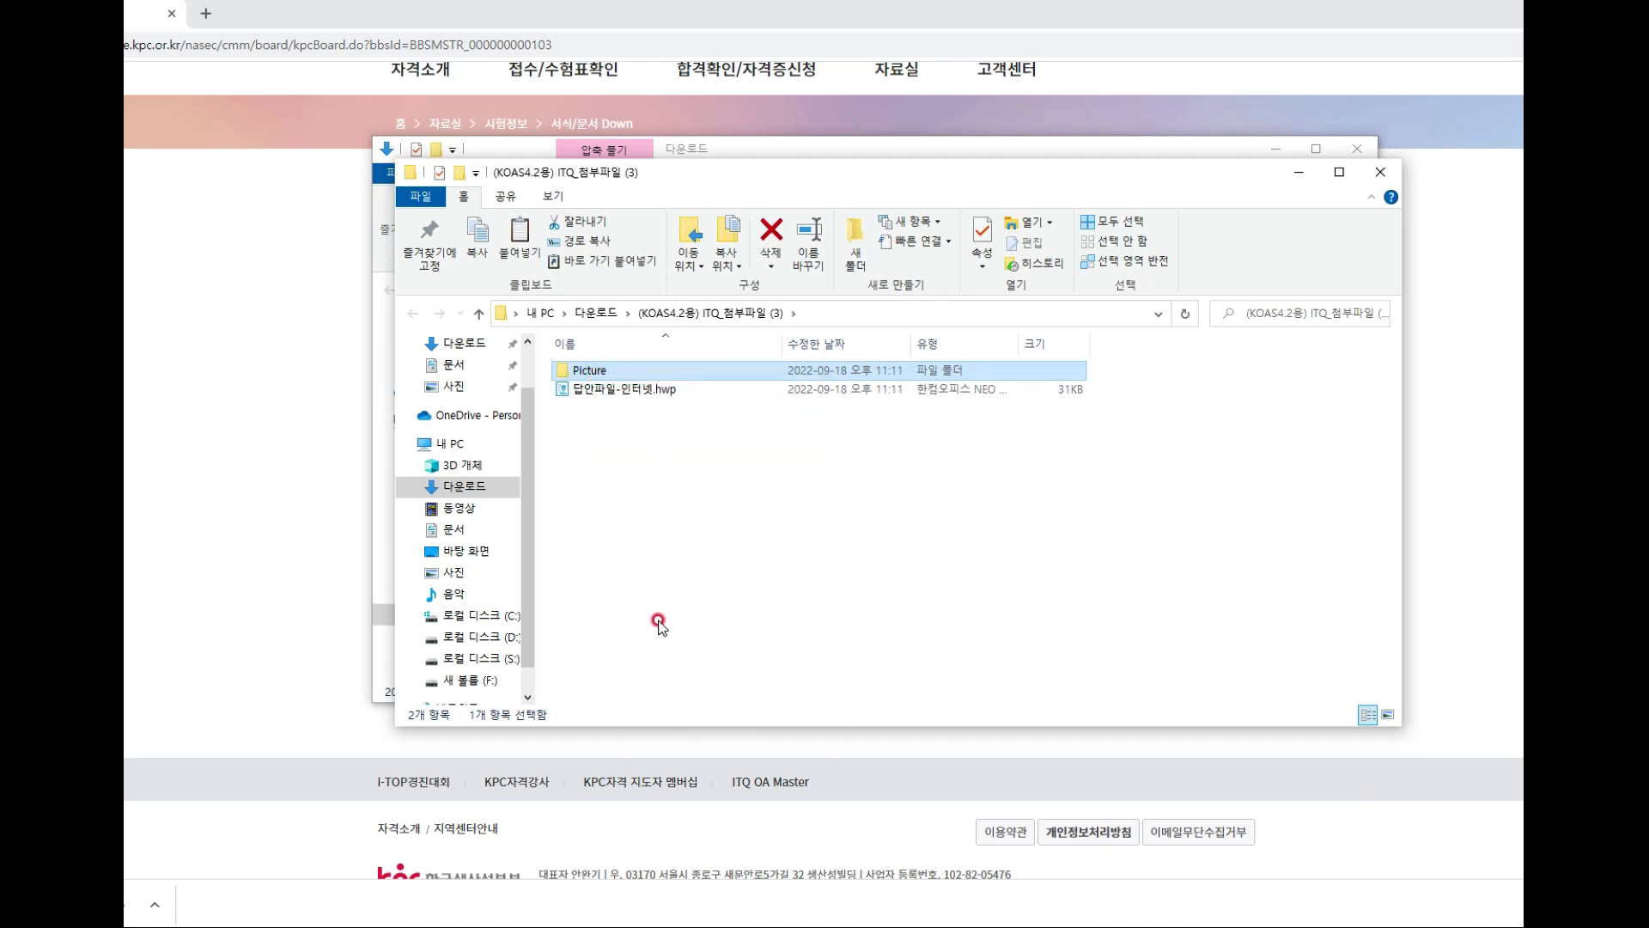
- Paste the copied Picture folder into the ITQ folder in 문서 and open the pasted folder
left_click(455, 369)
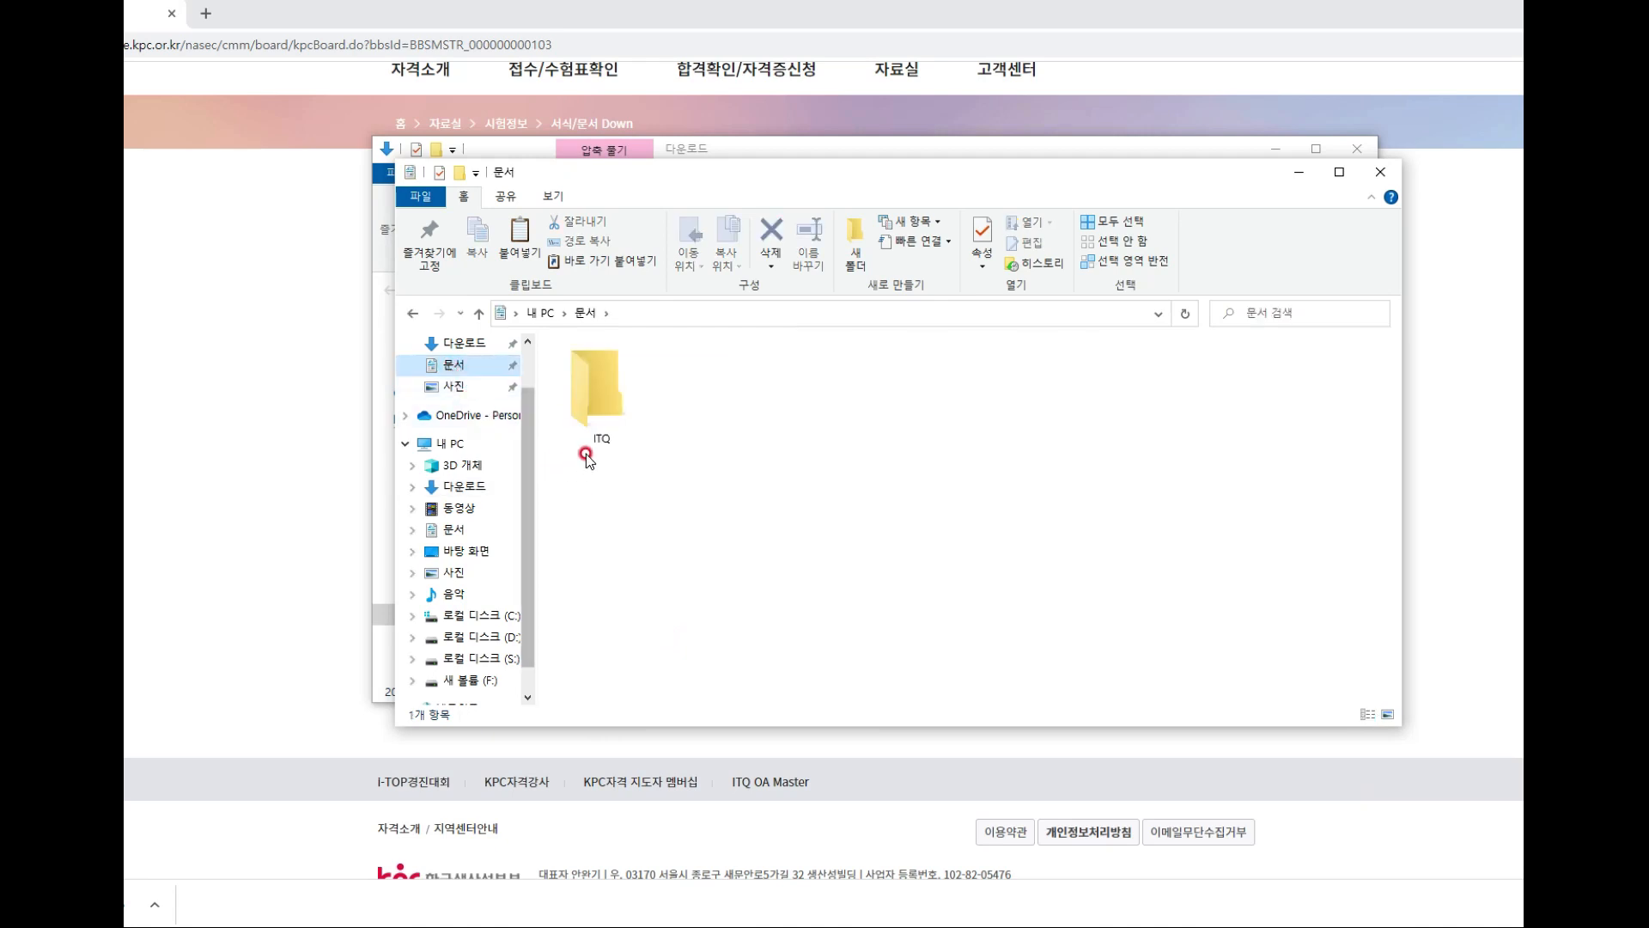
left_click(605, 391)
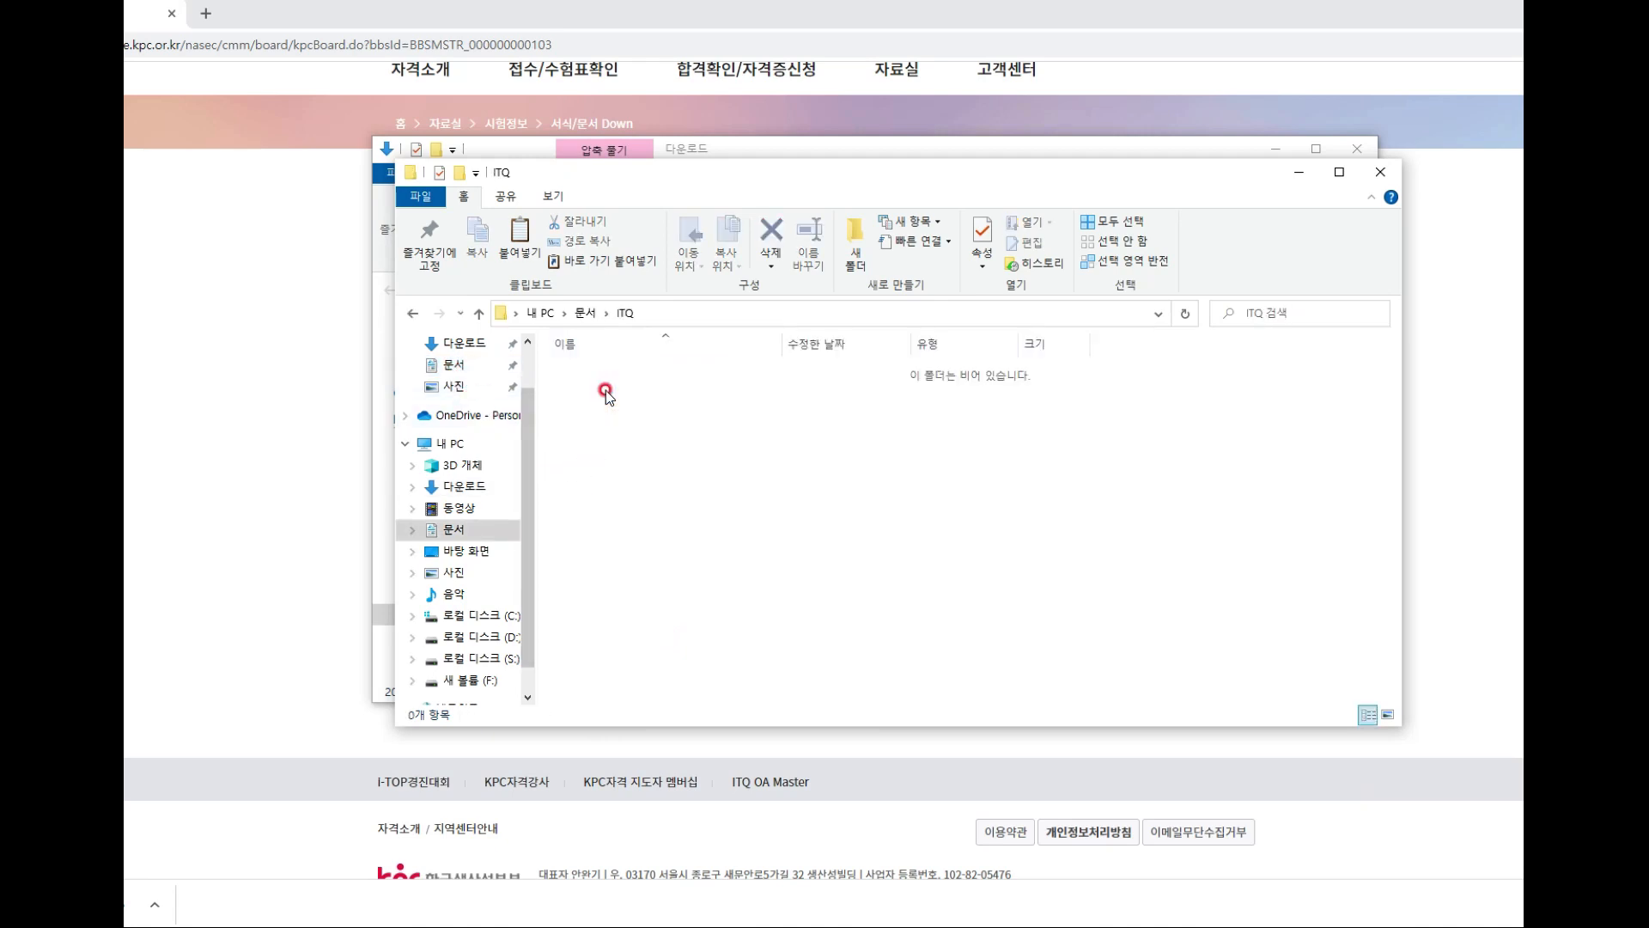
right_click(668, 449)
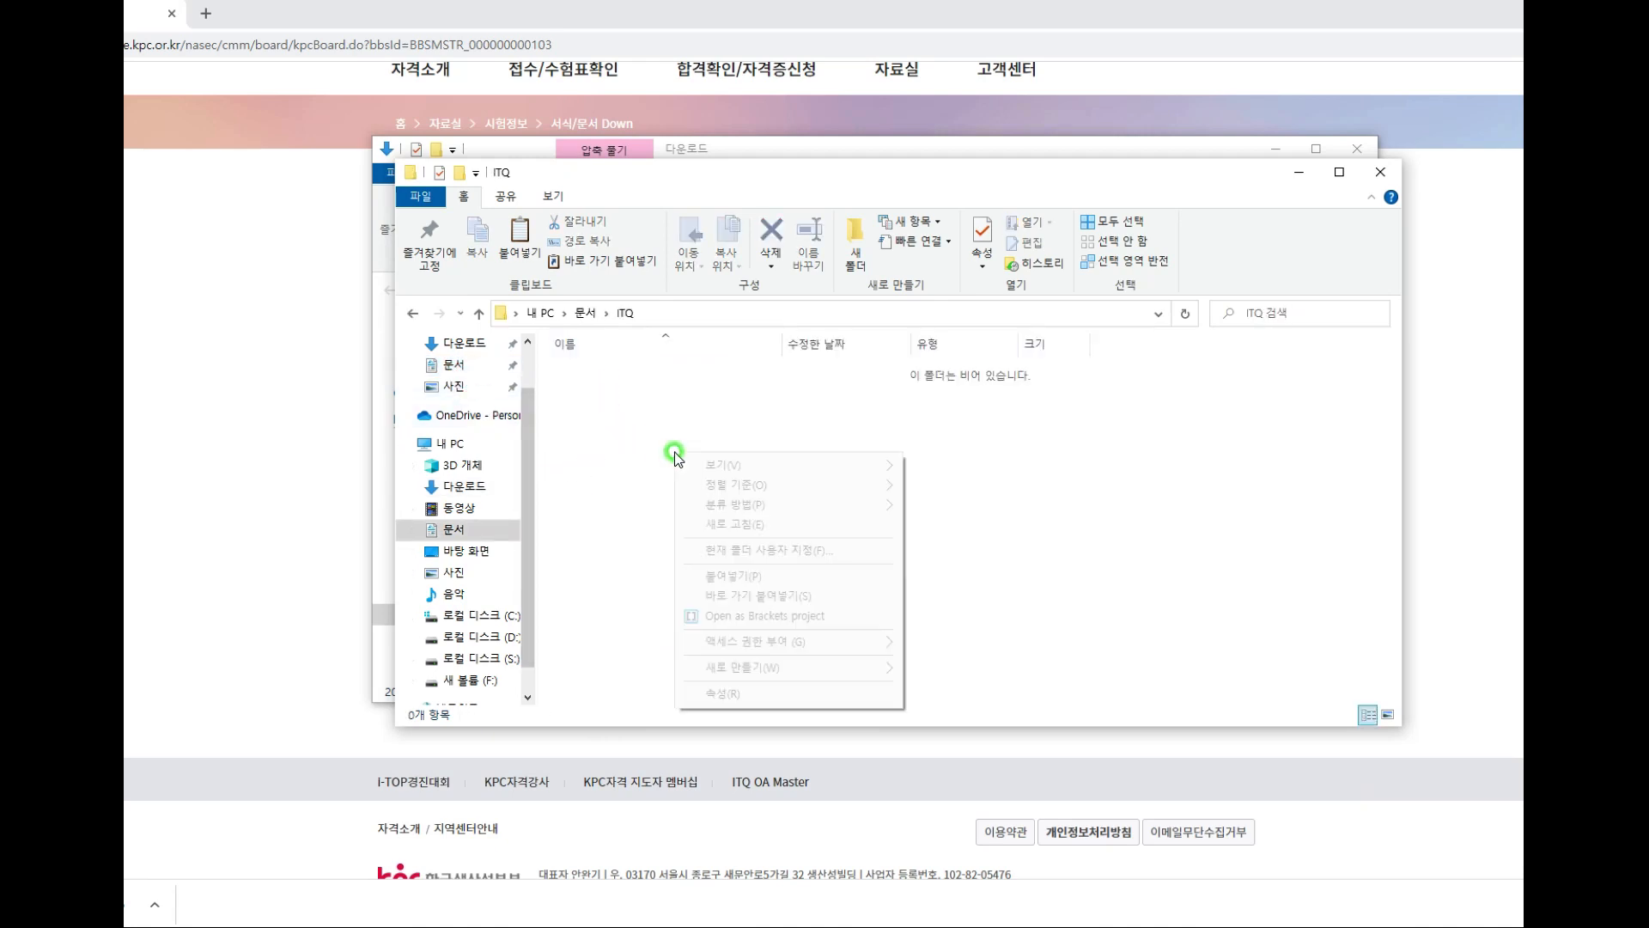
left_click(744, 579)
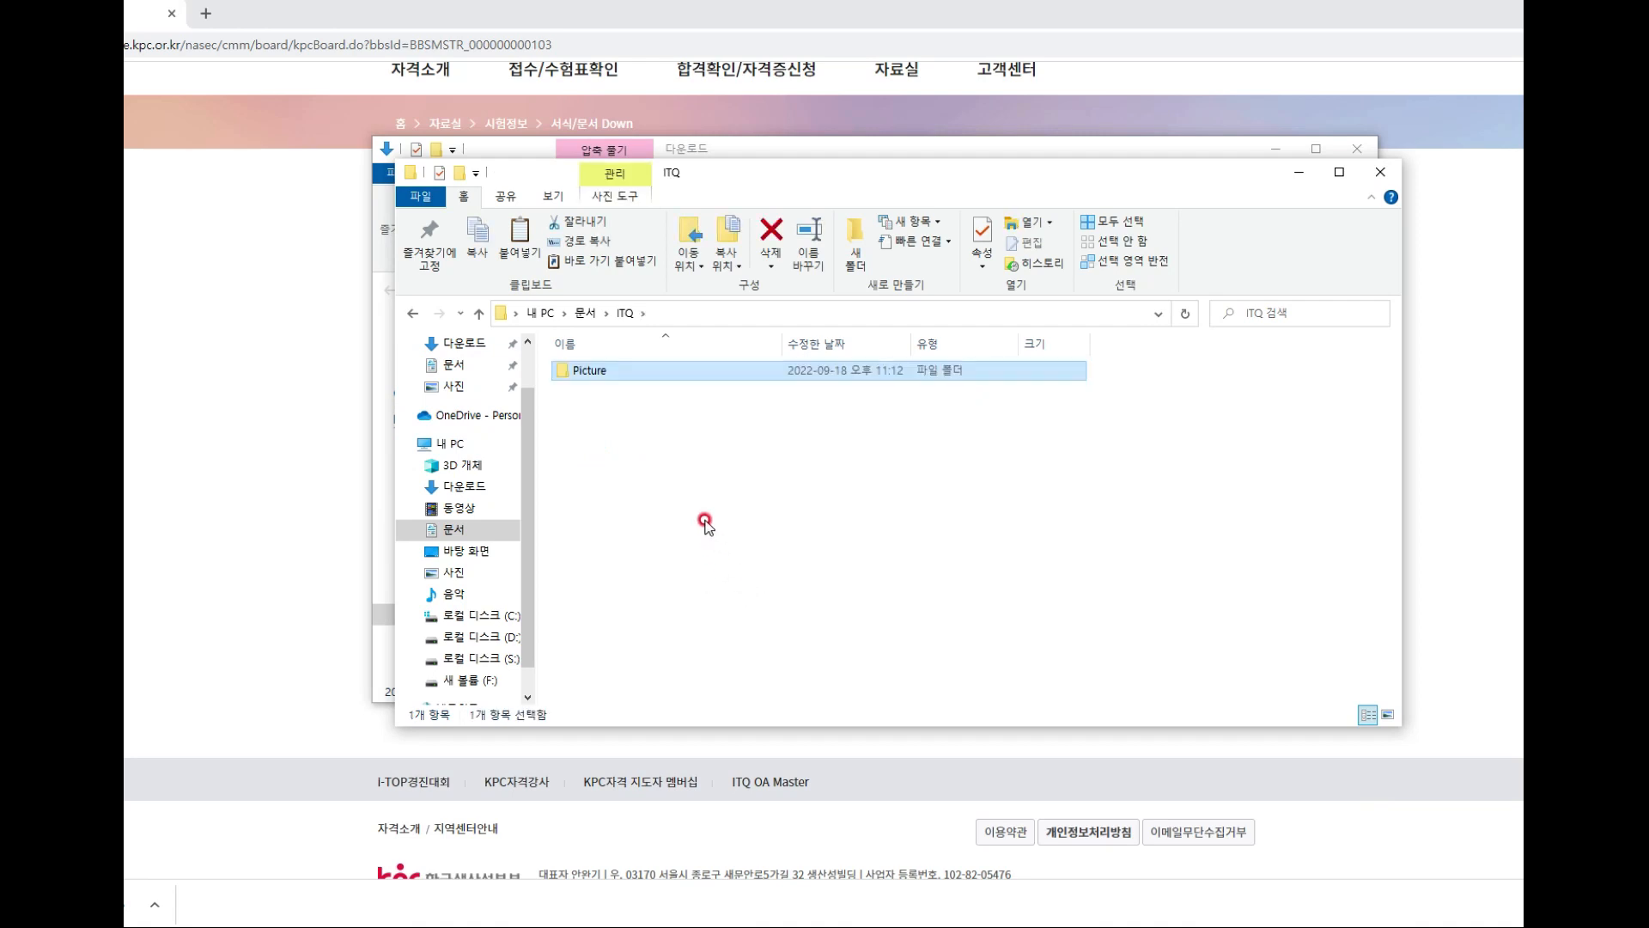
left_click(646, 477)
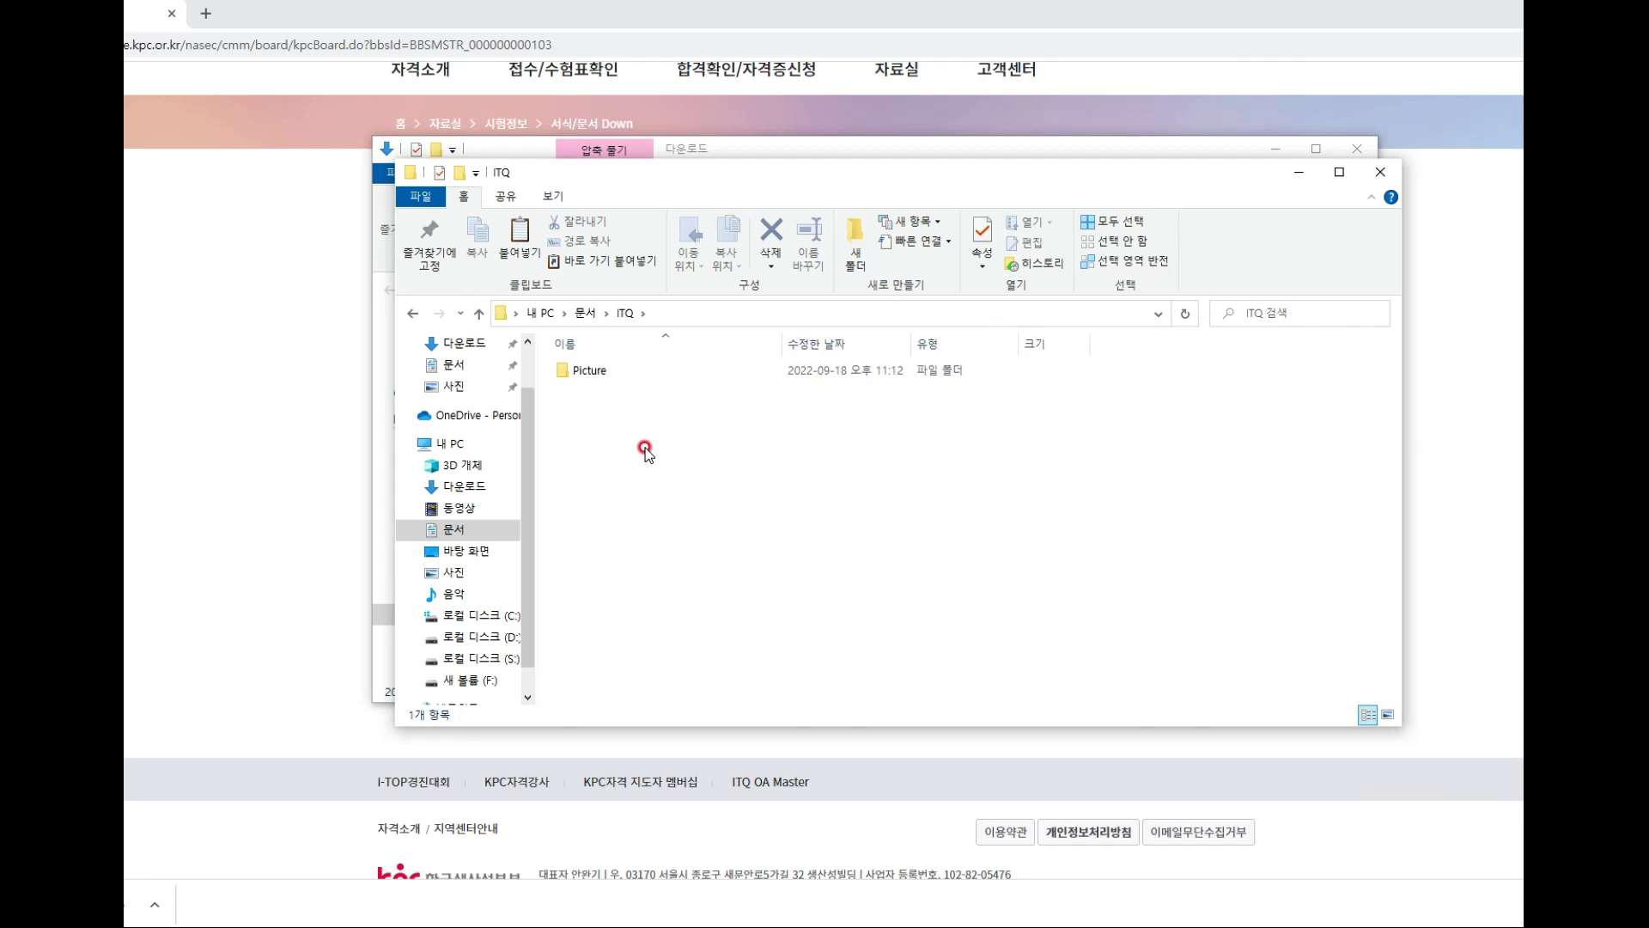
double_click(609, 376)
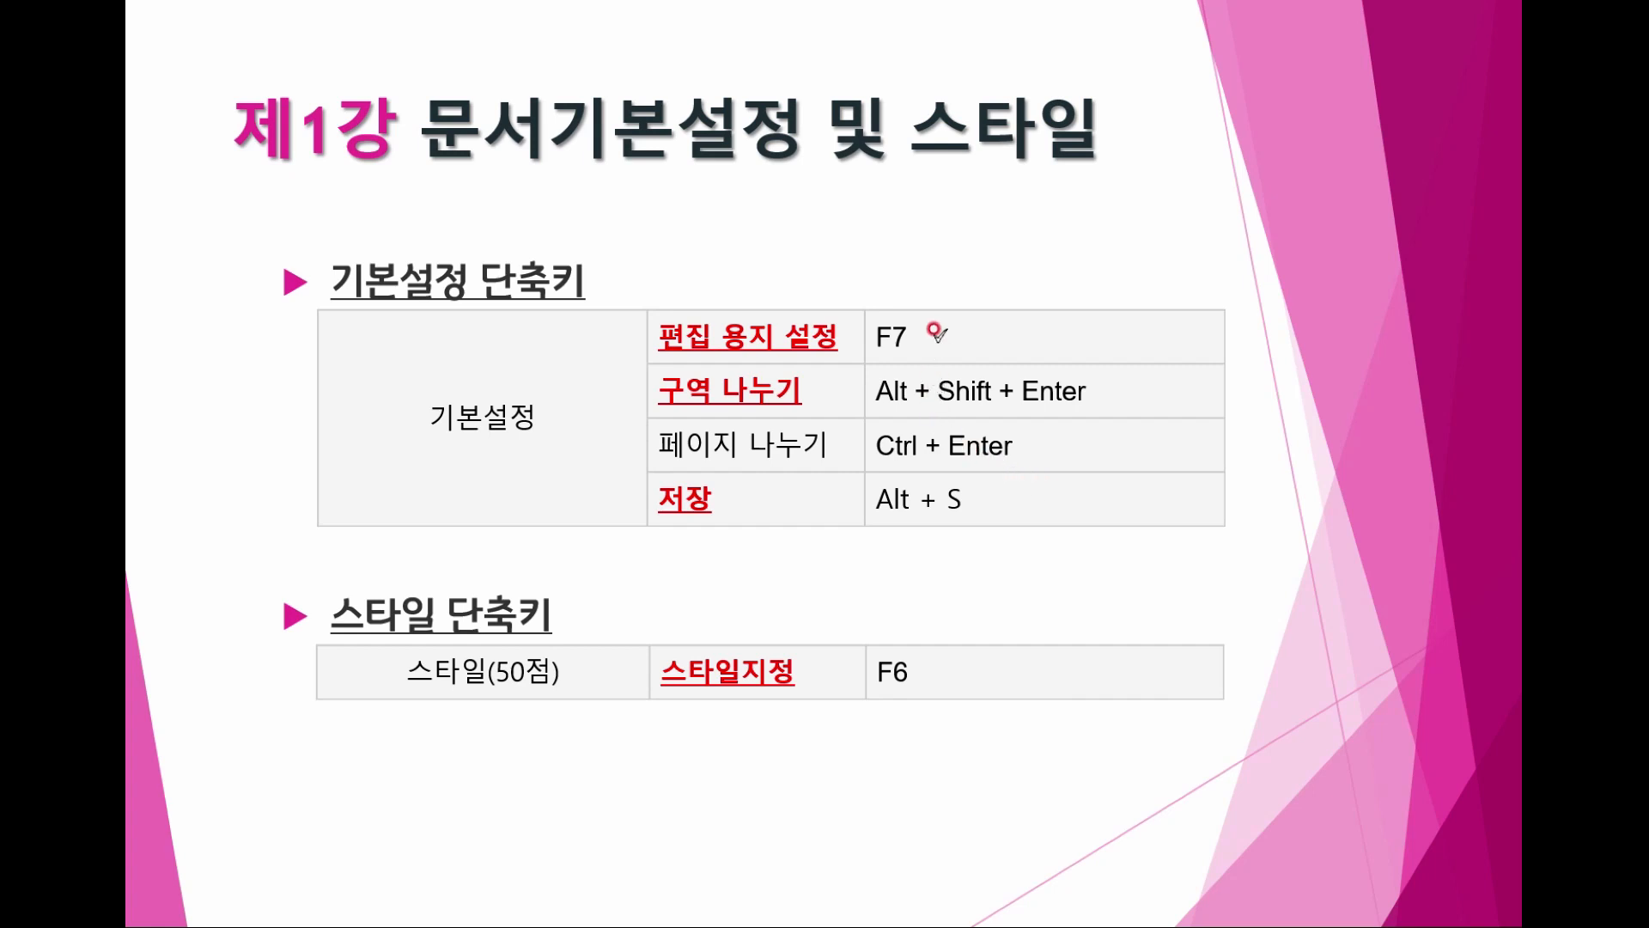
left_click(932, 330)
left_click(1105, 384)
left_click(981, 494)
left_click(925, 669)
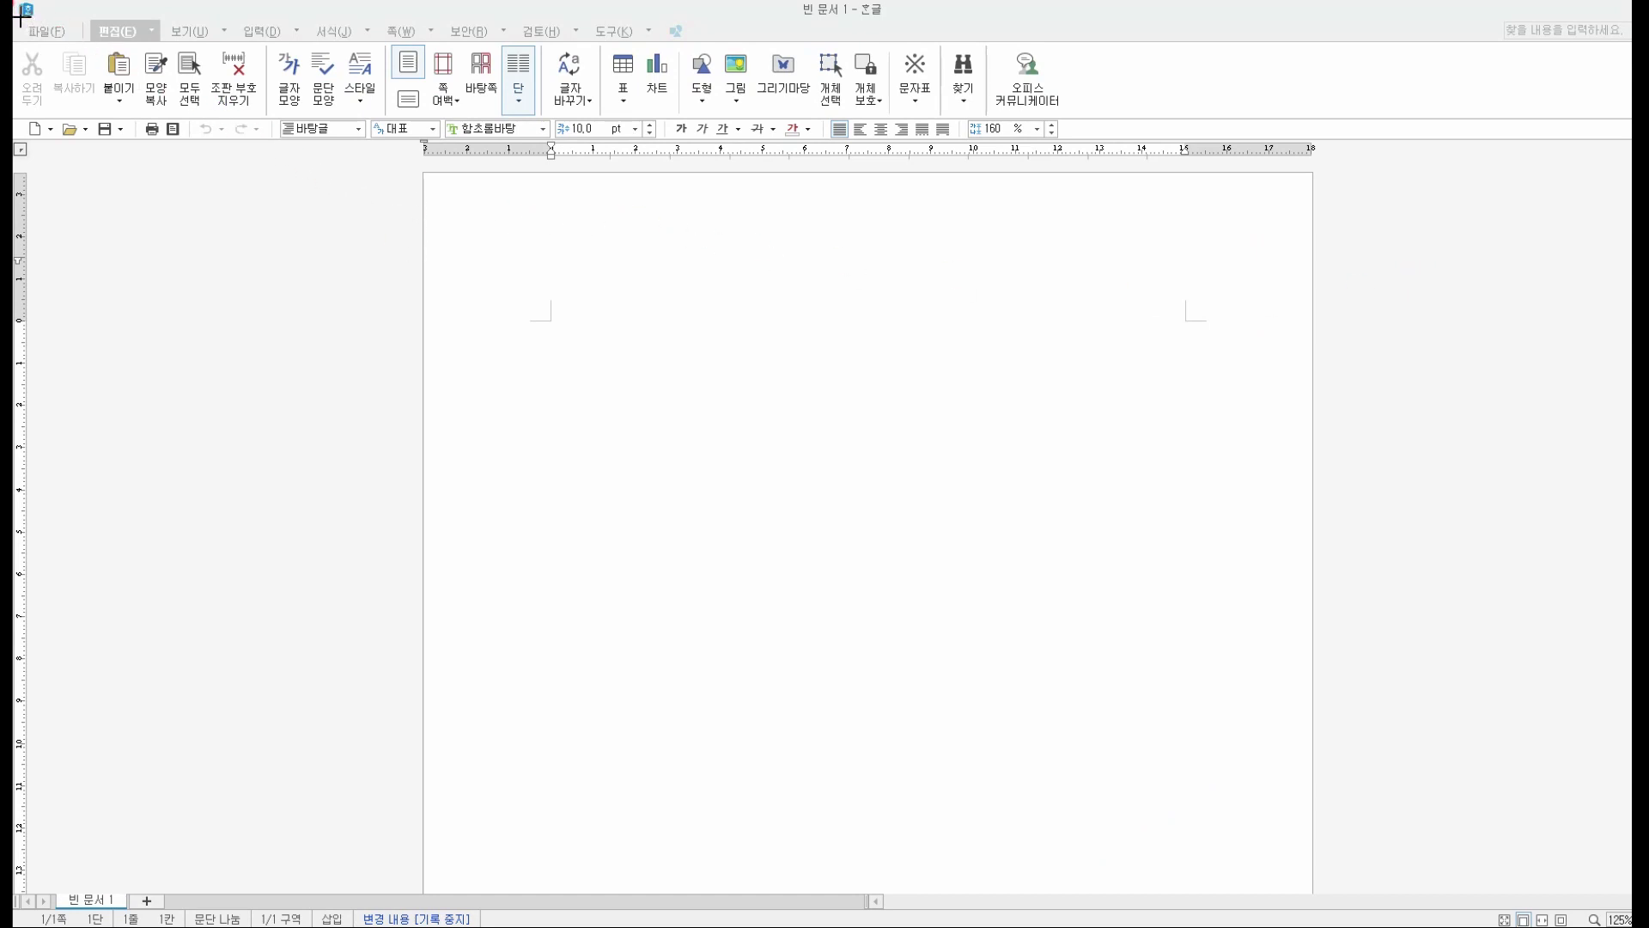
mouse_move(21, 15)
left_mouse_down()
mouse_move(95, 40)
mouse_move(767, 41)
left_mouse_up()
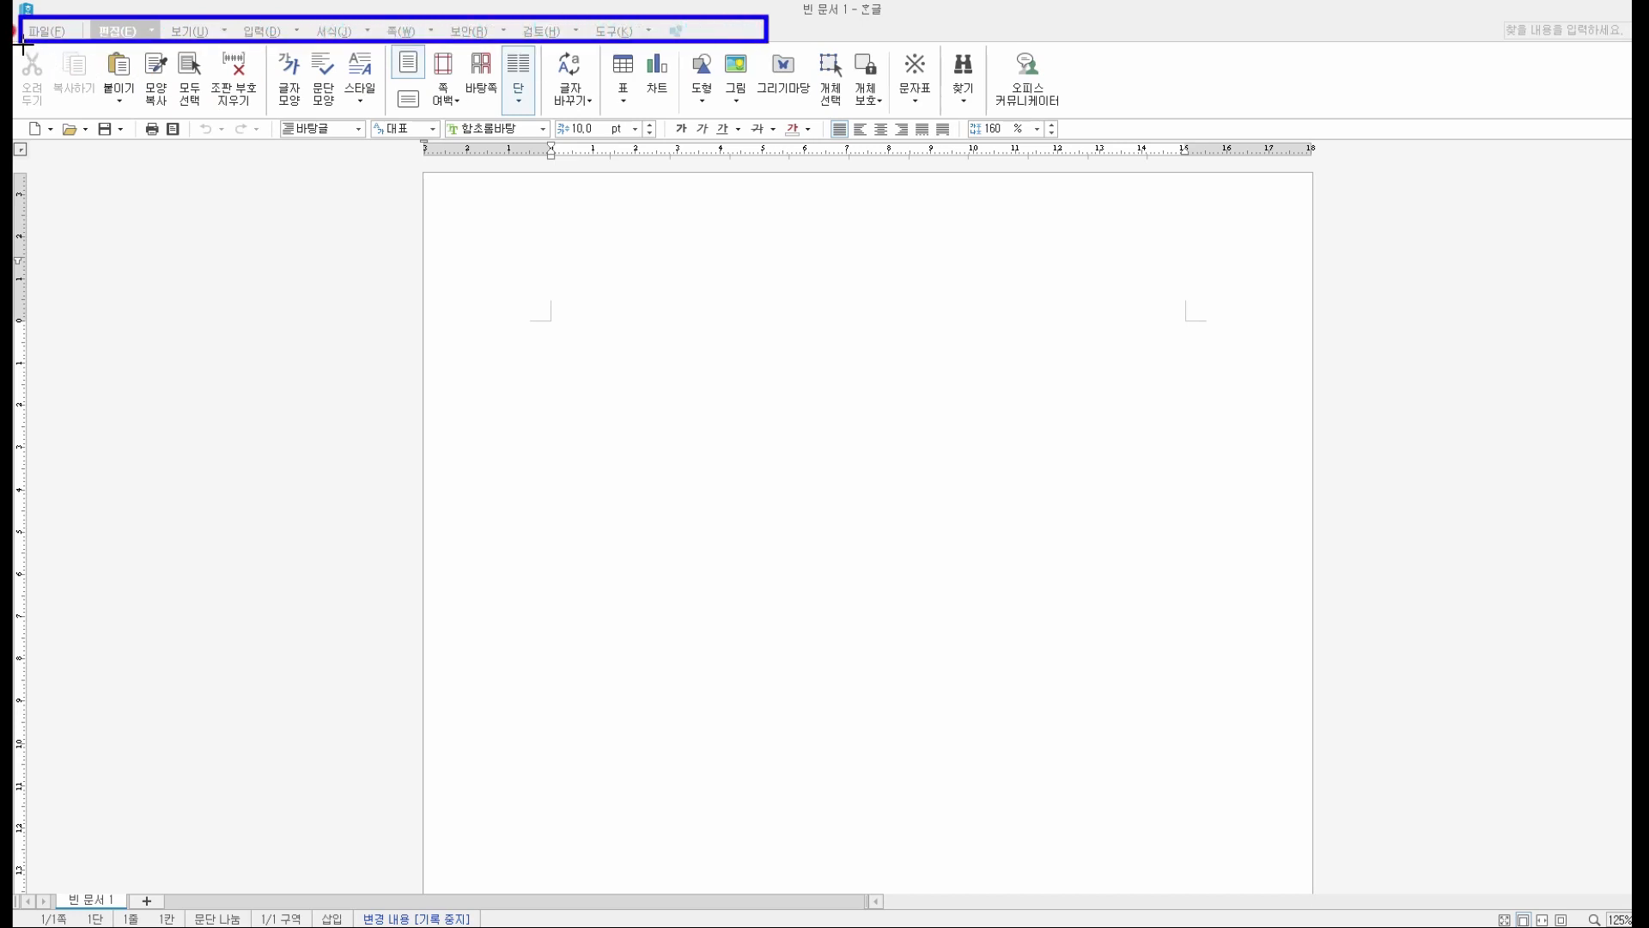
mouse_move(16, 43)
left_mouse_down()
mouse_move(47, 123)
mouse_move(1066, 117)
left_mouse_up()
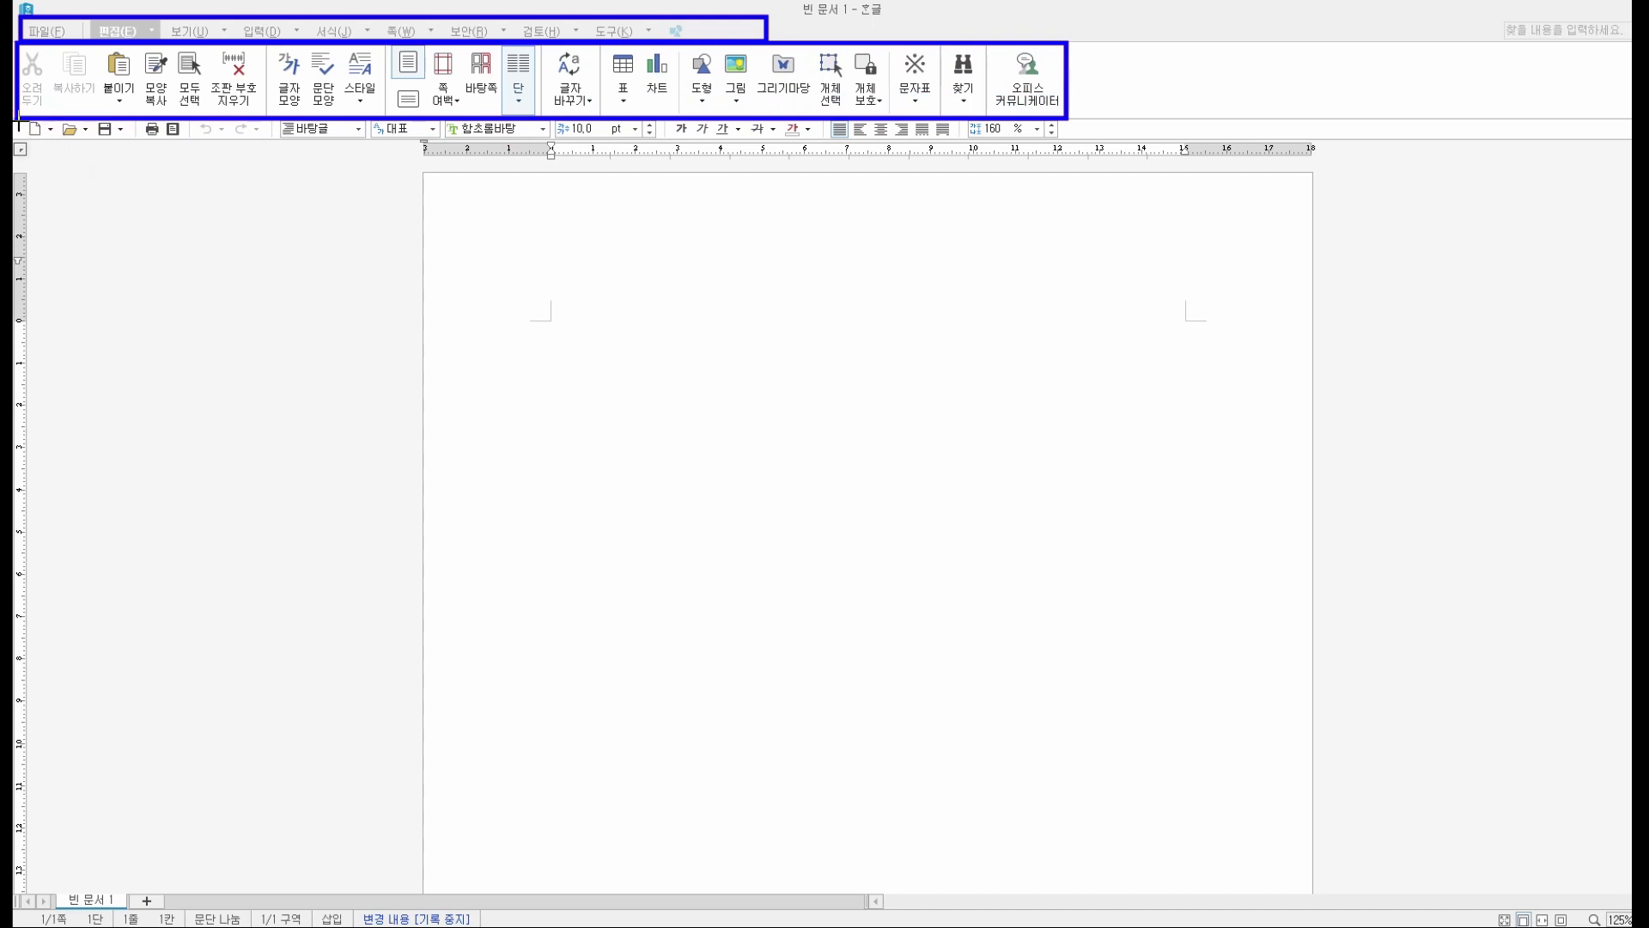
mouse_move(17, 118)
left_mouse_down()
mouse_move(85, 148)
mouse_move(1065, 137)
left_mouse_up()
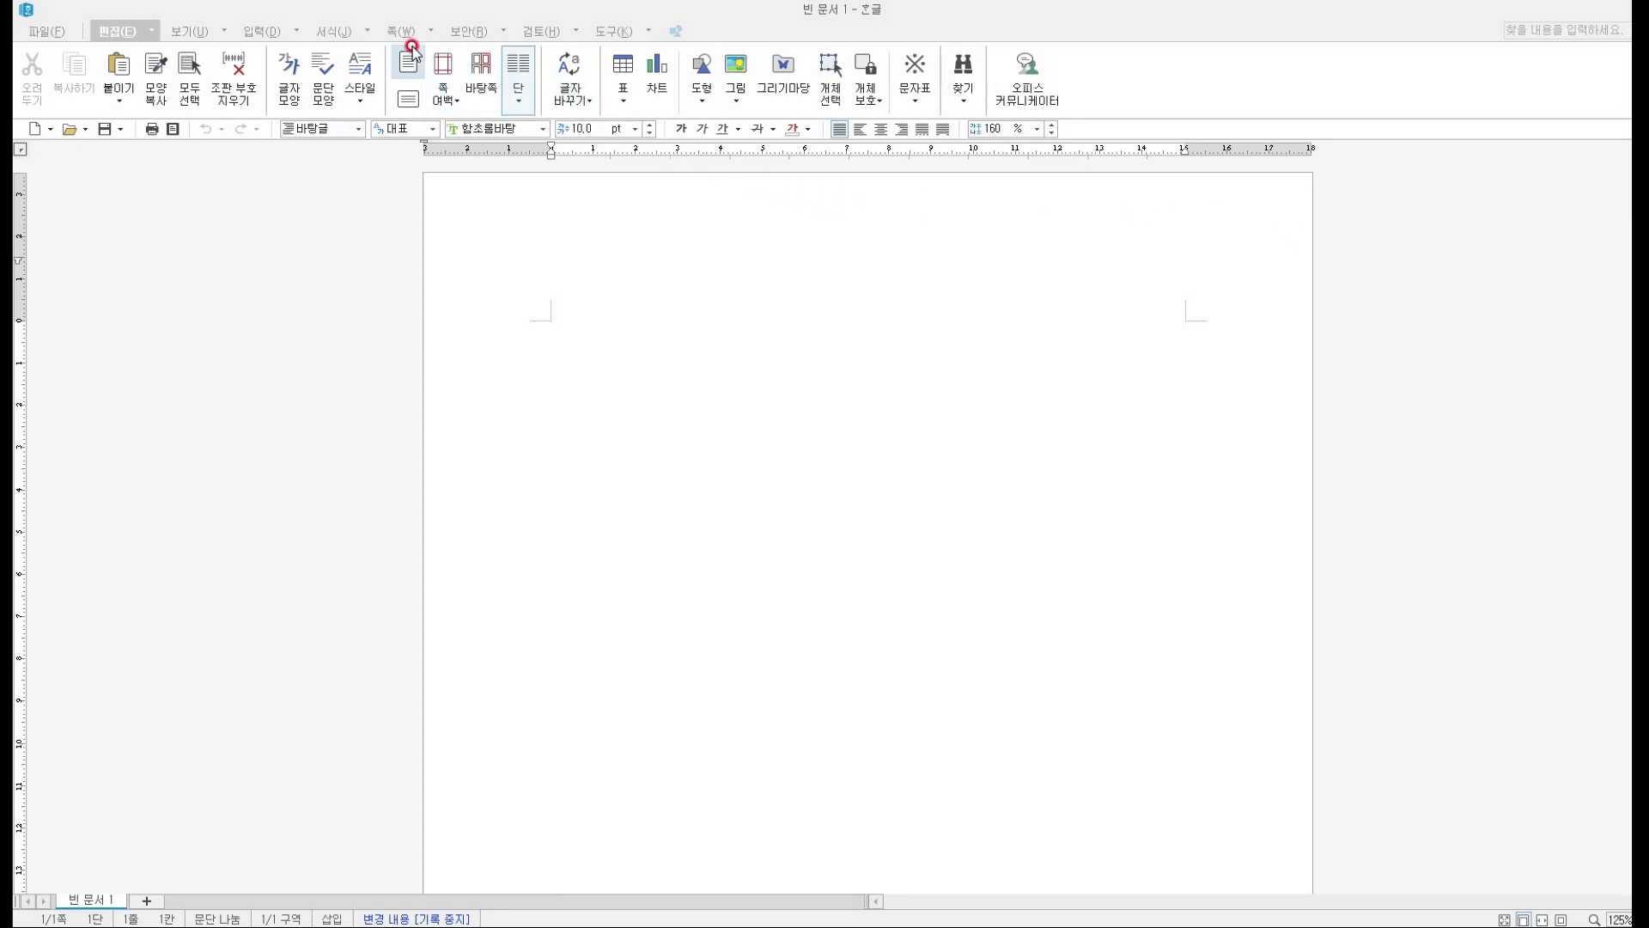
- In 한글, open 사용자 설정 and look through its 도구 상자, 단축키, 메뉴, 명령 and 열림 상자 settings
left_click(616, 32)
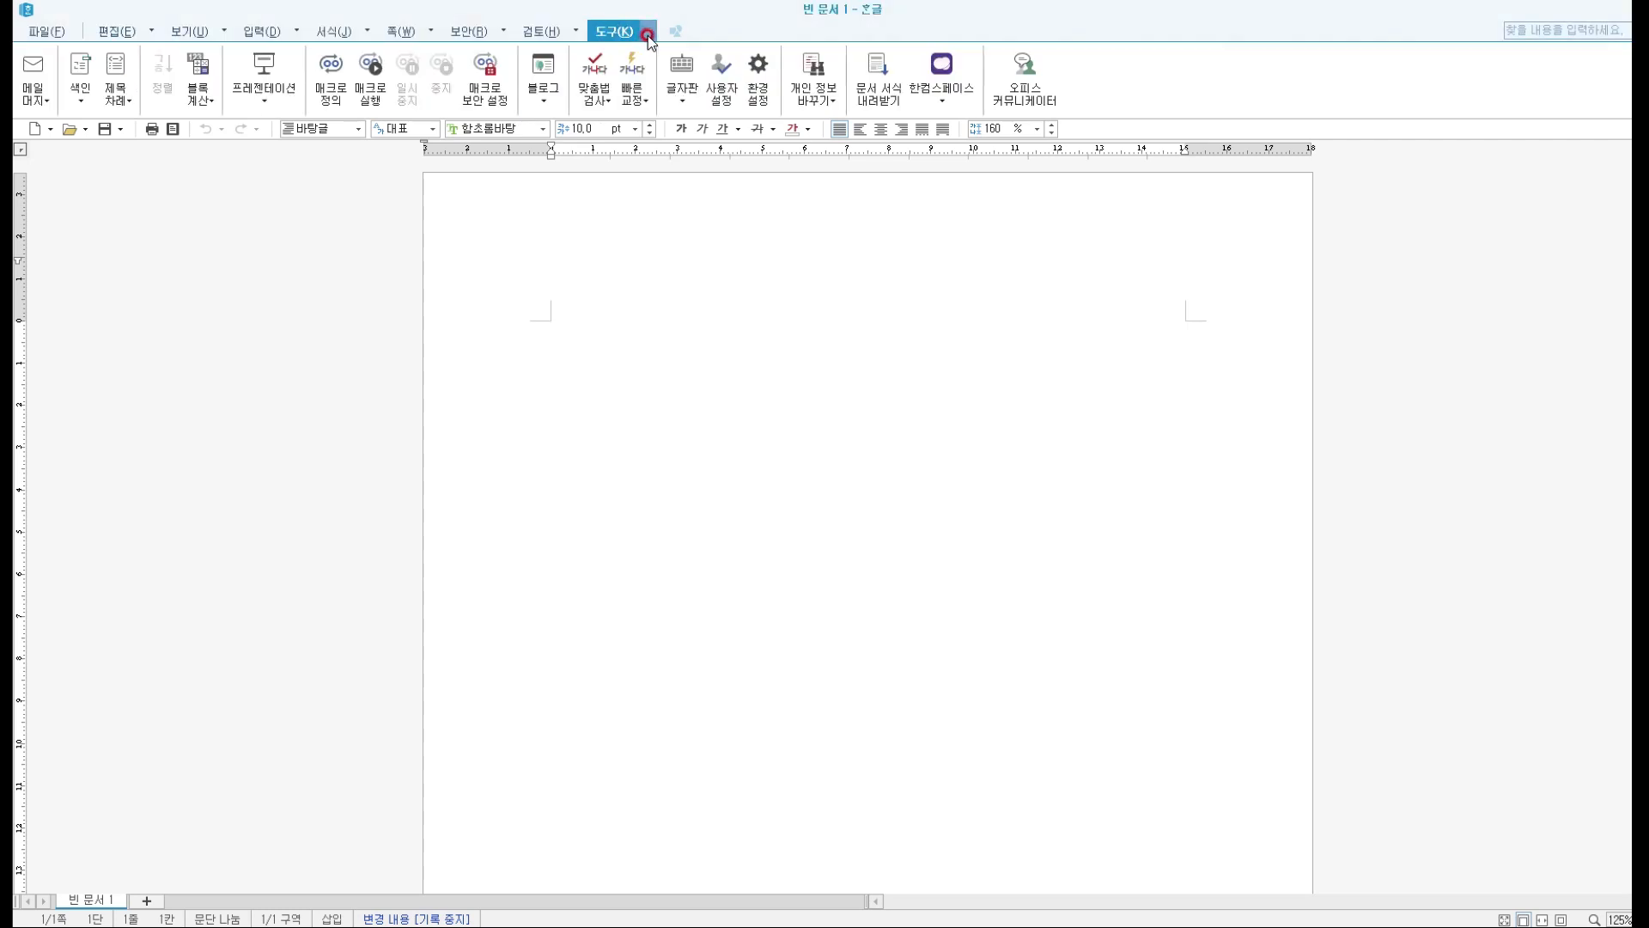
left_click(648, 33)
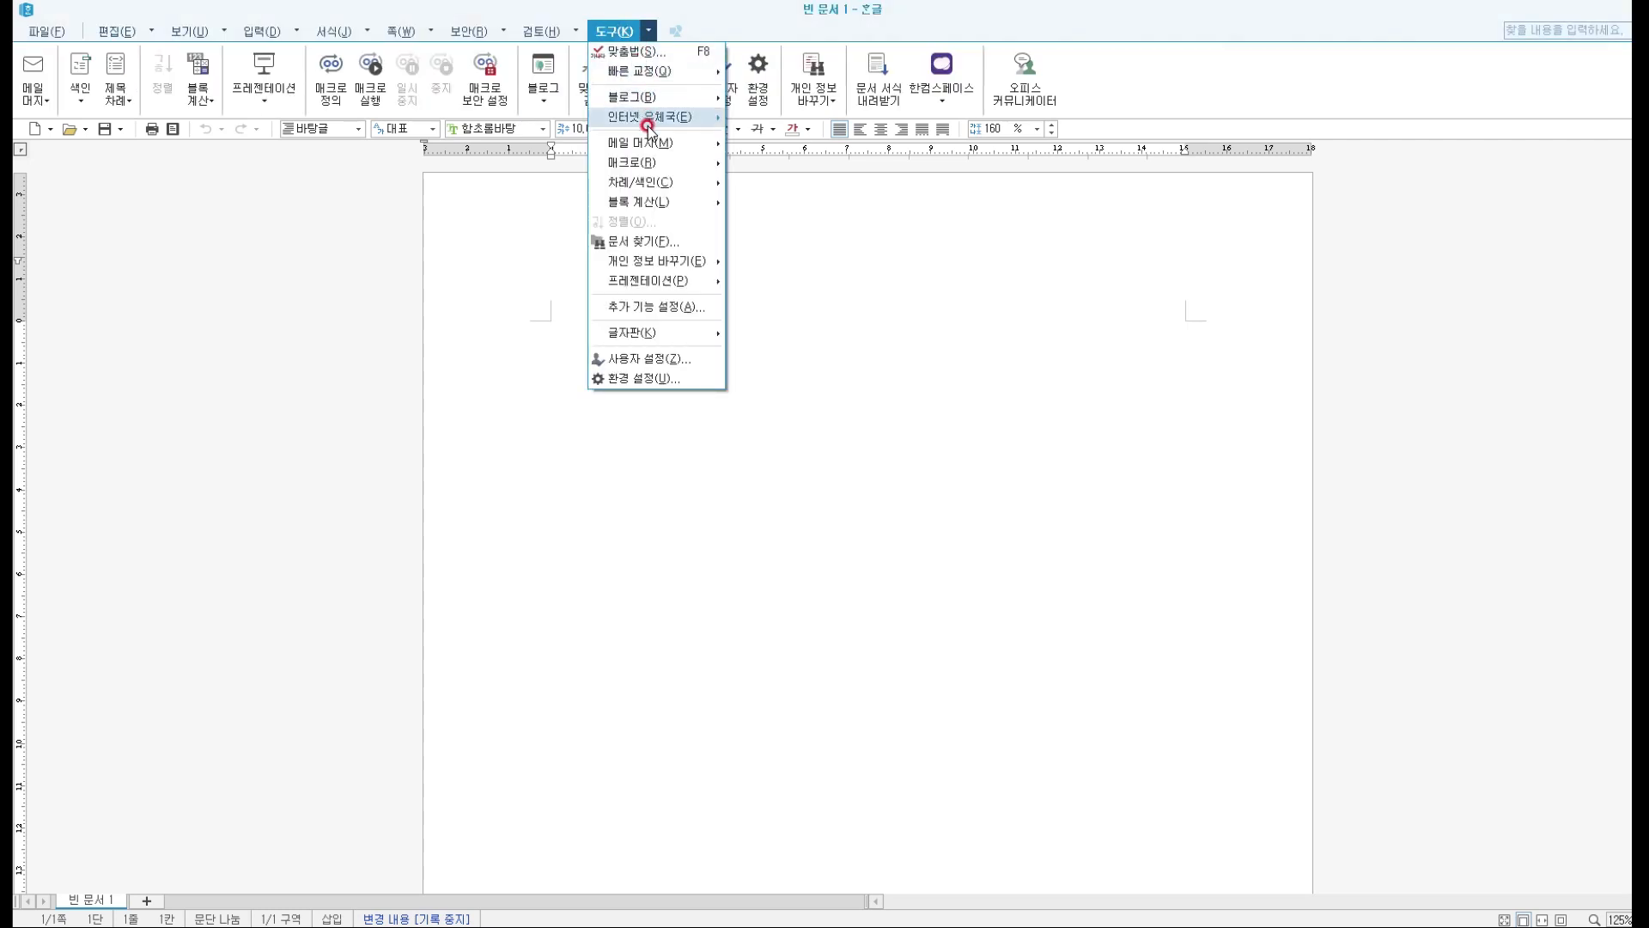
left_click(665, 359)
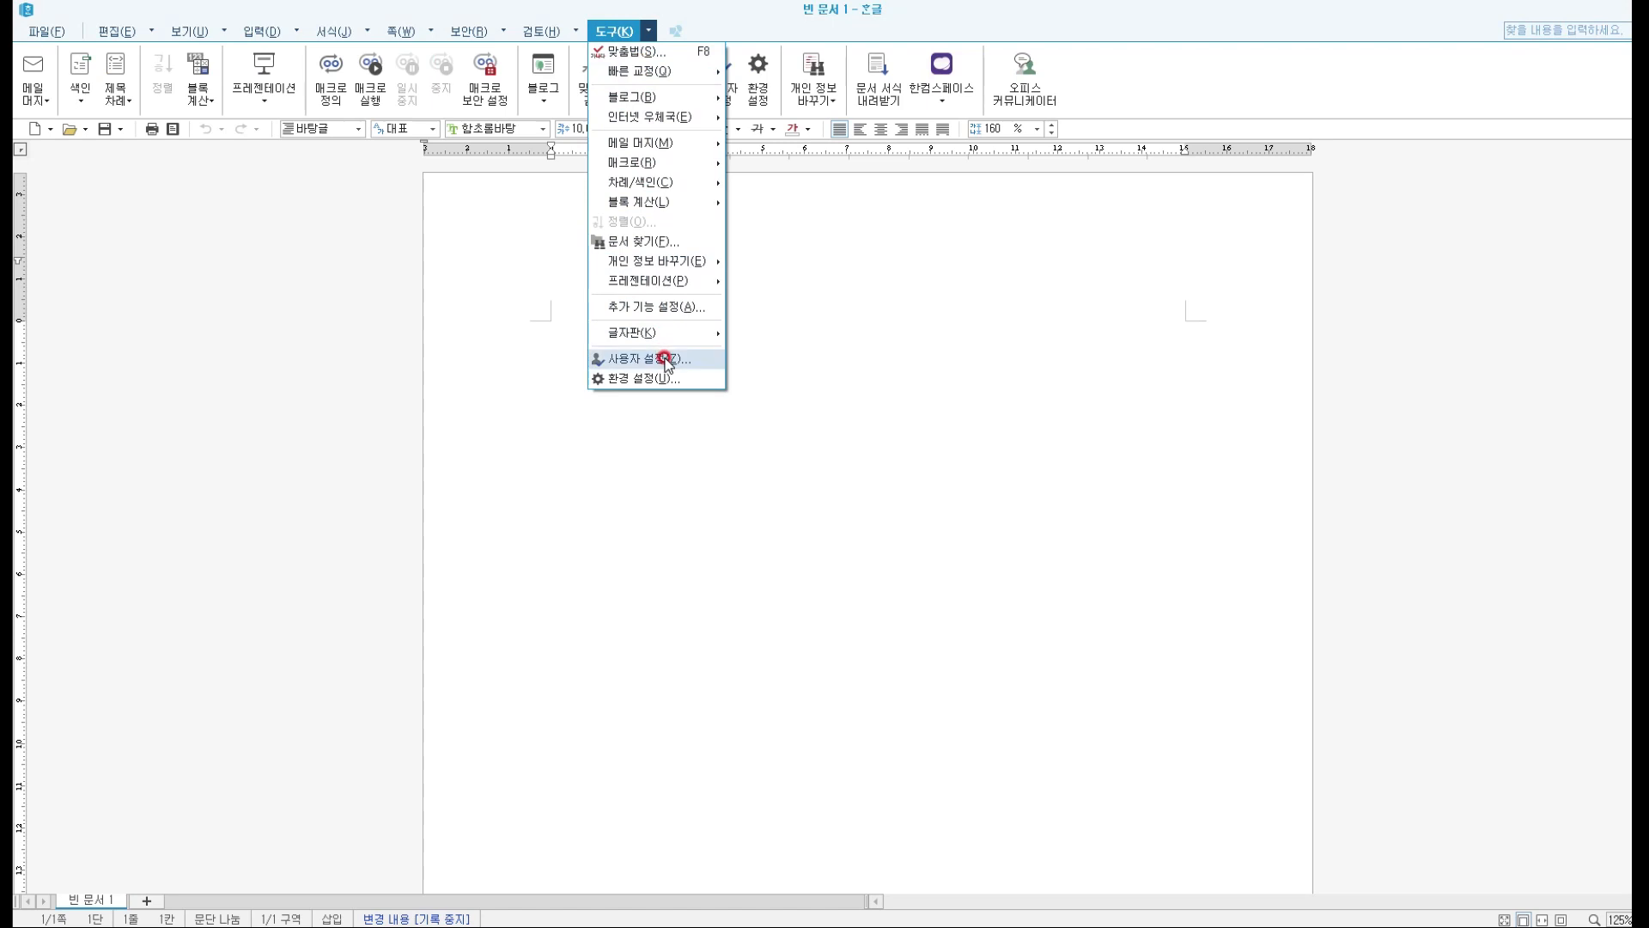
left_click(665, 359)
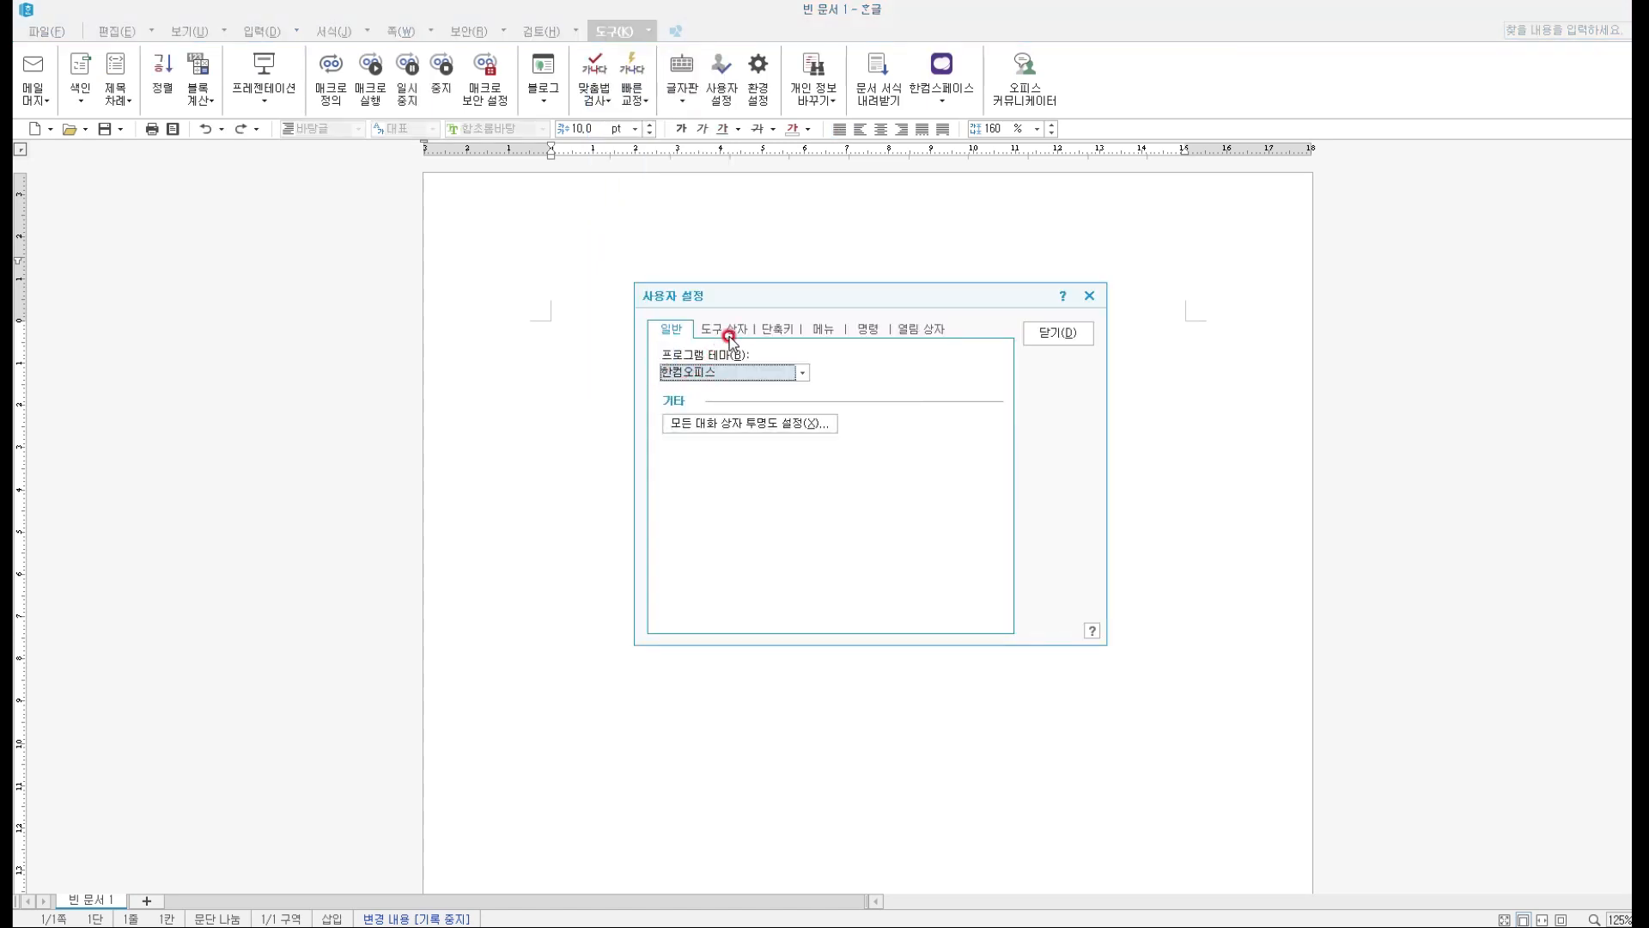
left_click_drag(728, 292, 723, 235)
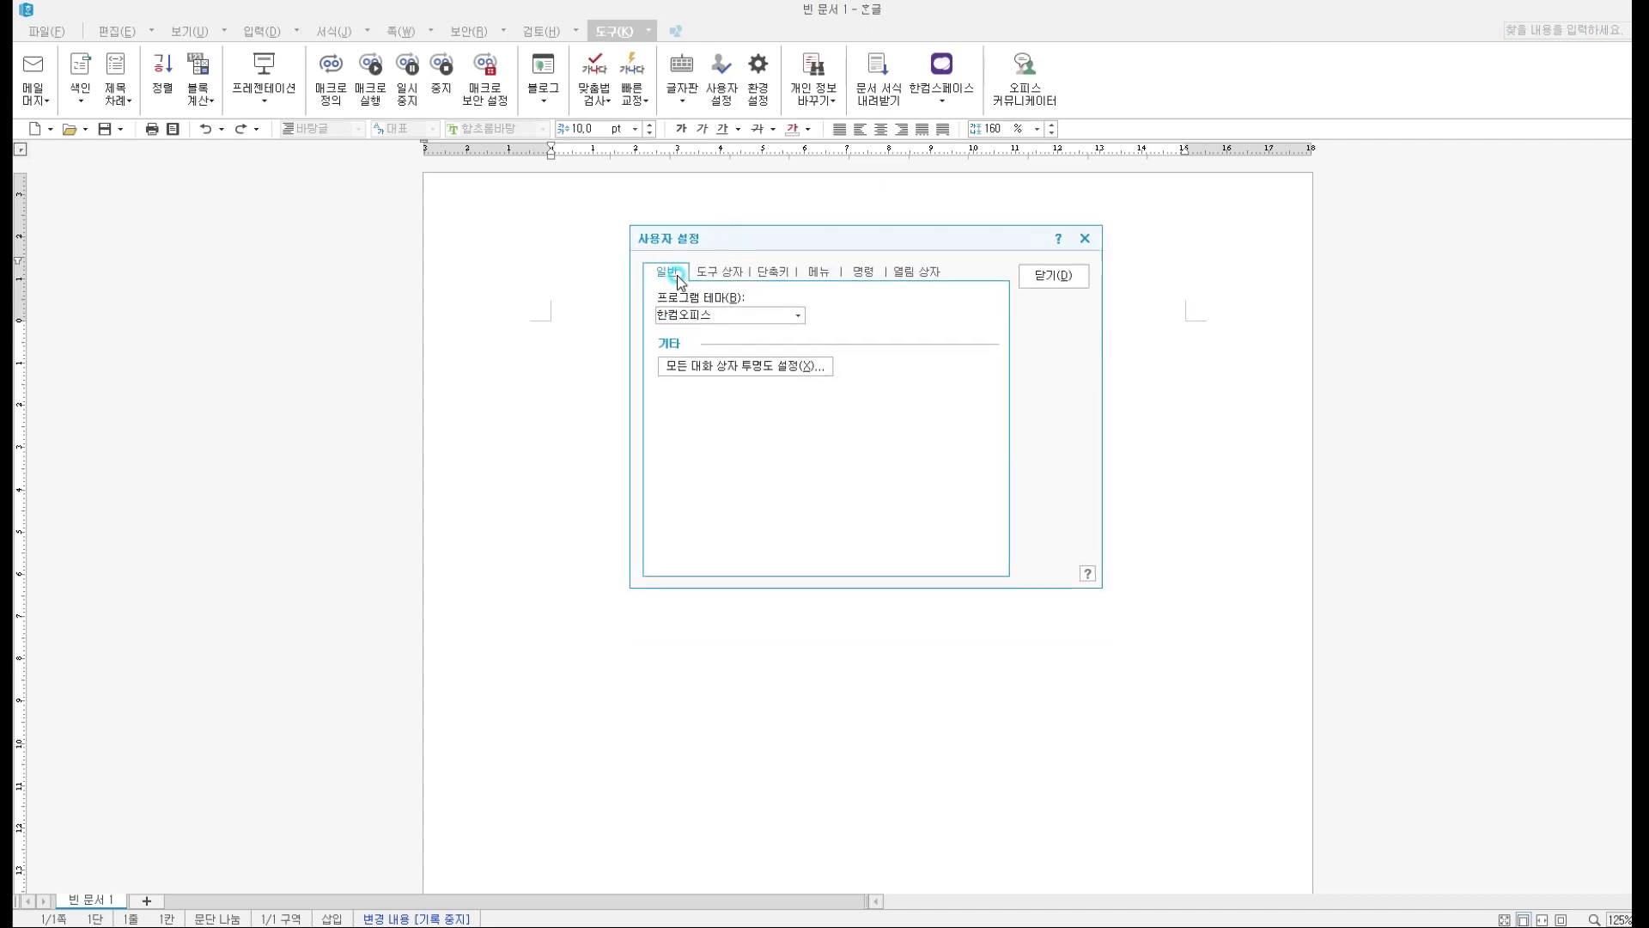
left_click(721, 273)
left_click(769, 274)
left_click(816, 273)
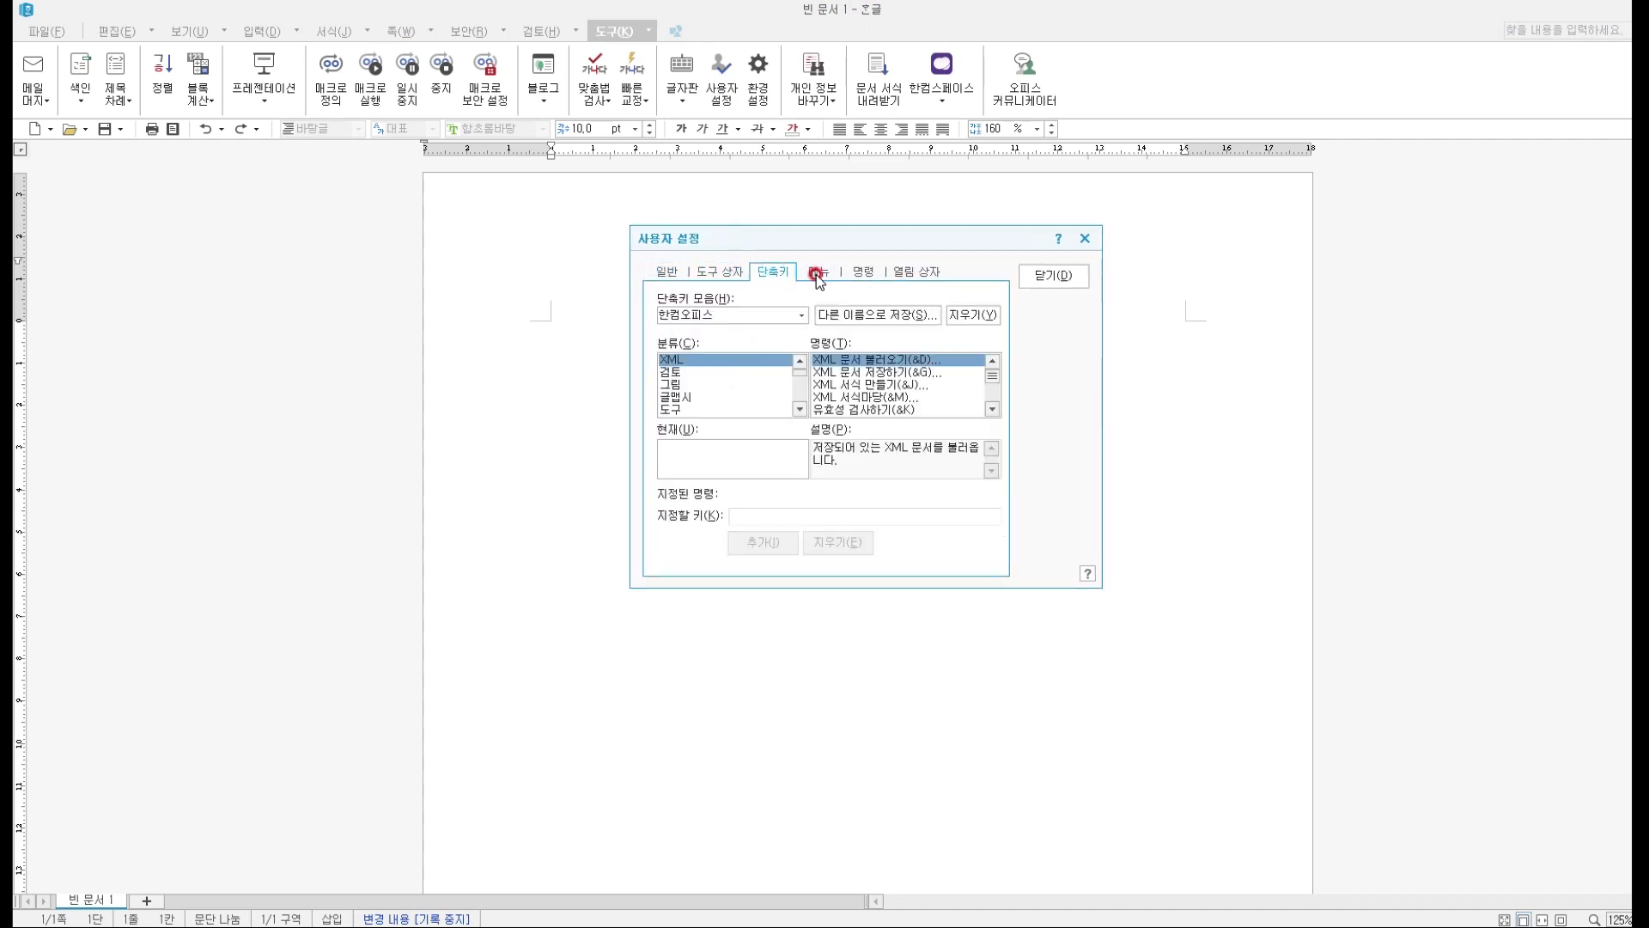
left_click(863, 273)
left_click(925, 275)
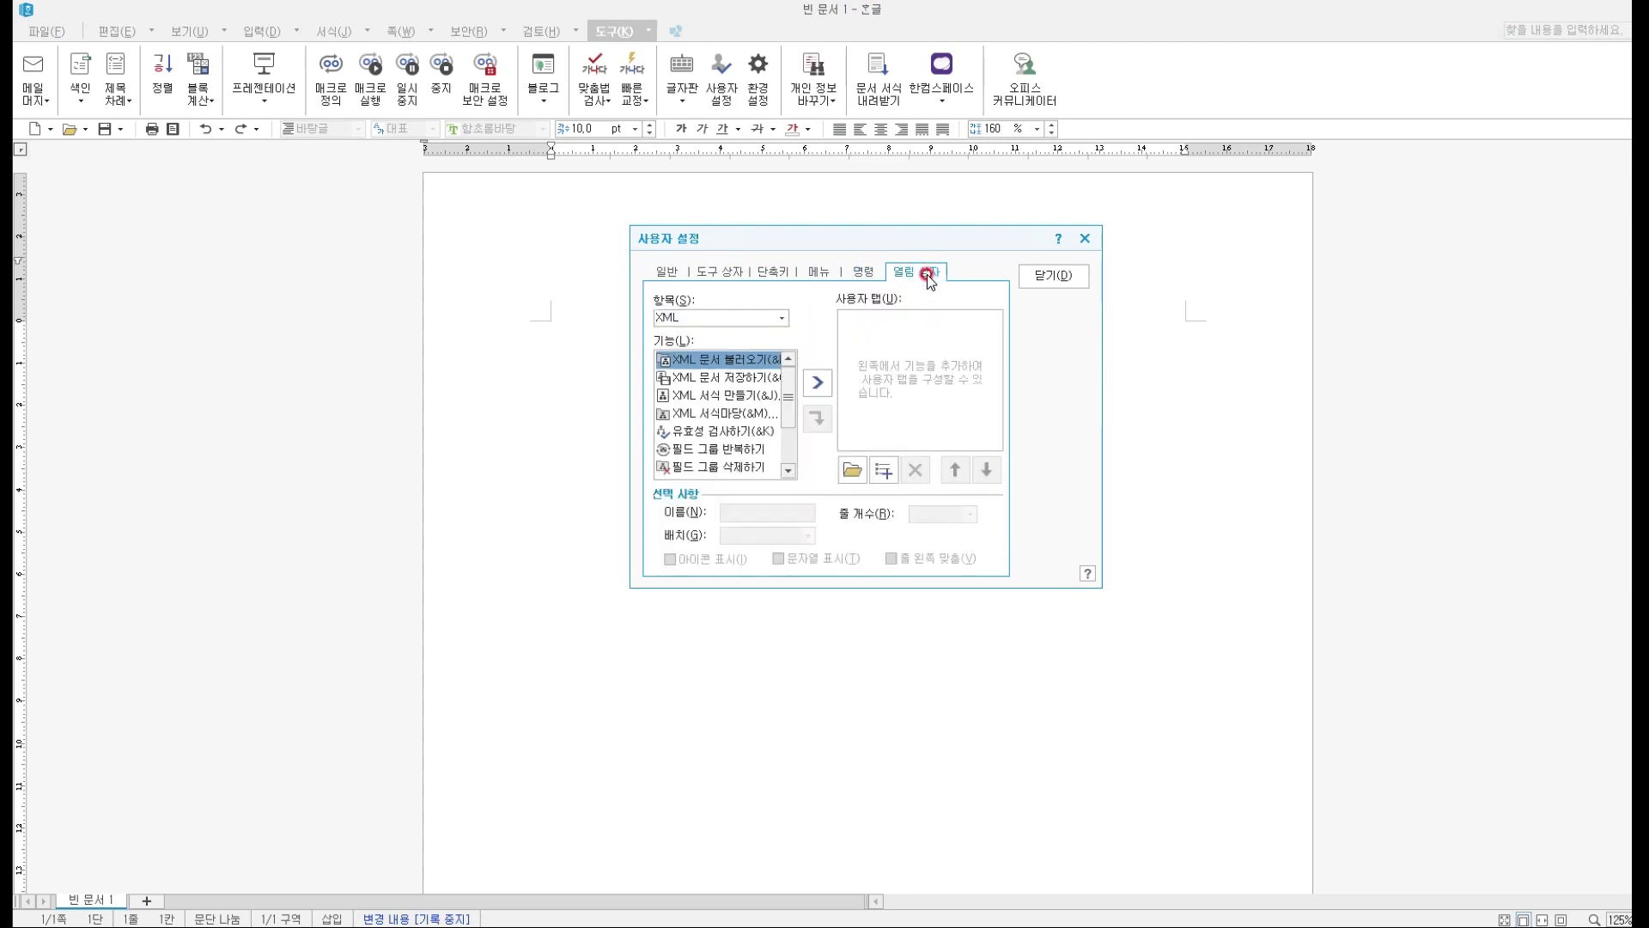
- Turn off the 기본 and 서식 toolboxes in 사용자 설정 and close the dialog
left_click(730, 274)
left_click(715, 273)
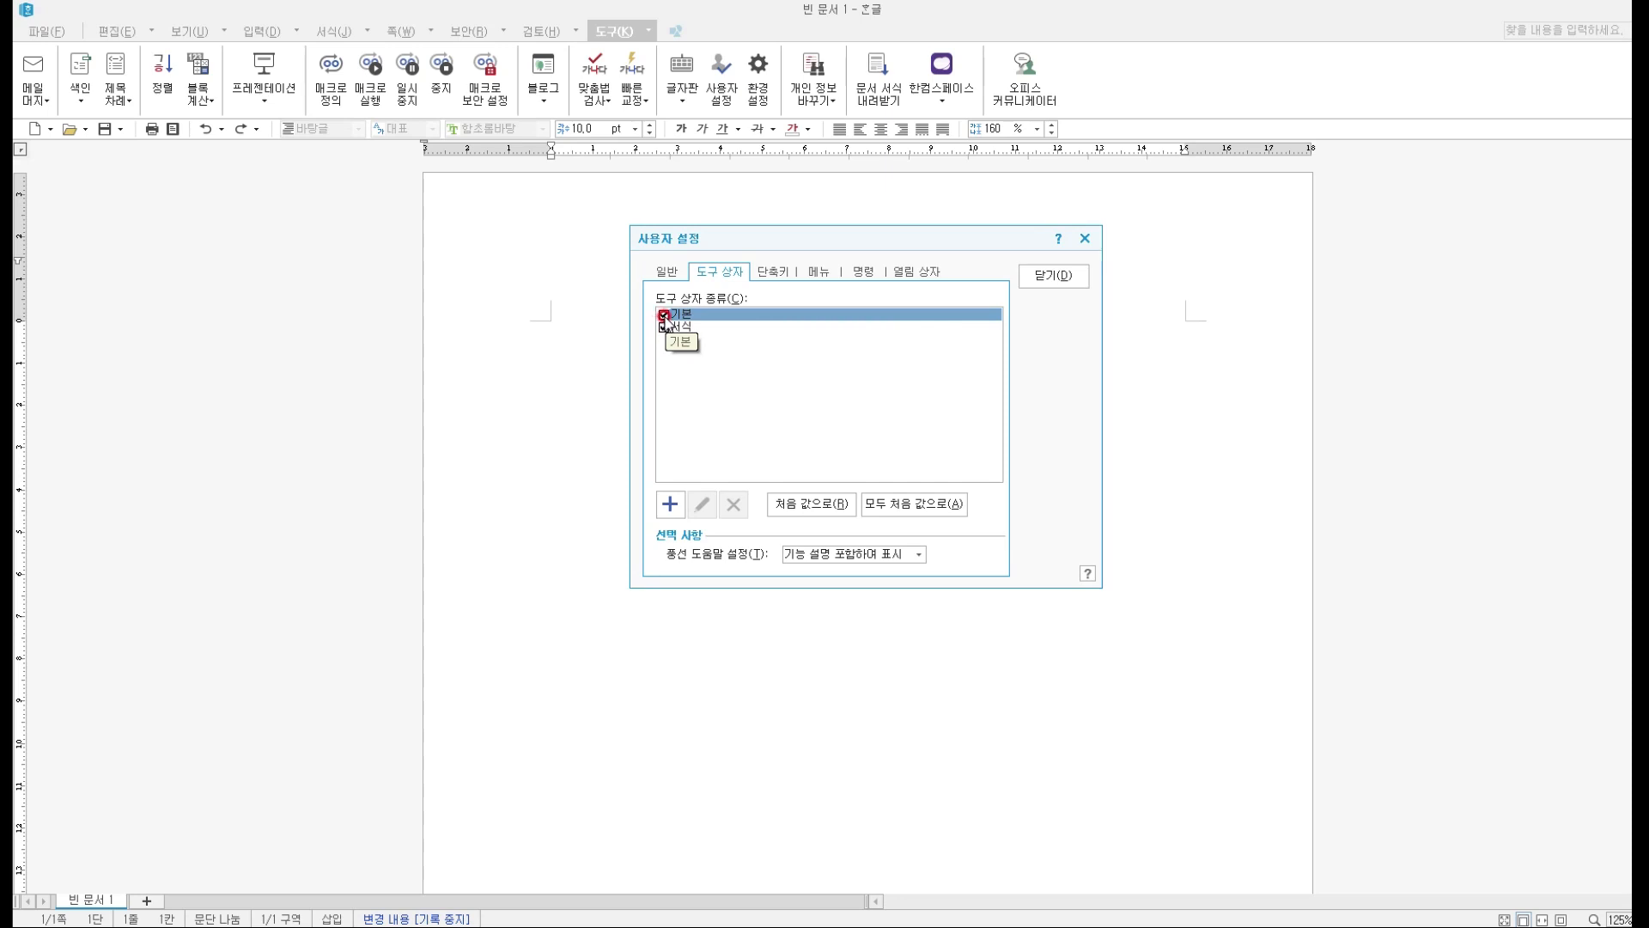
left_click(664, 316)
left_click(665, 328)
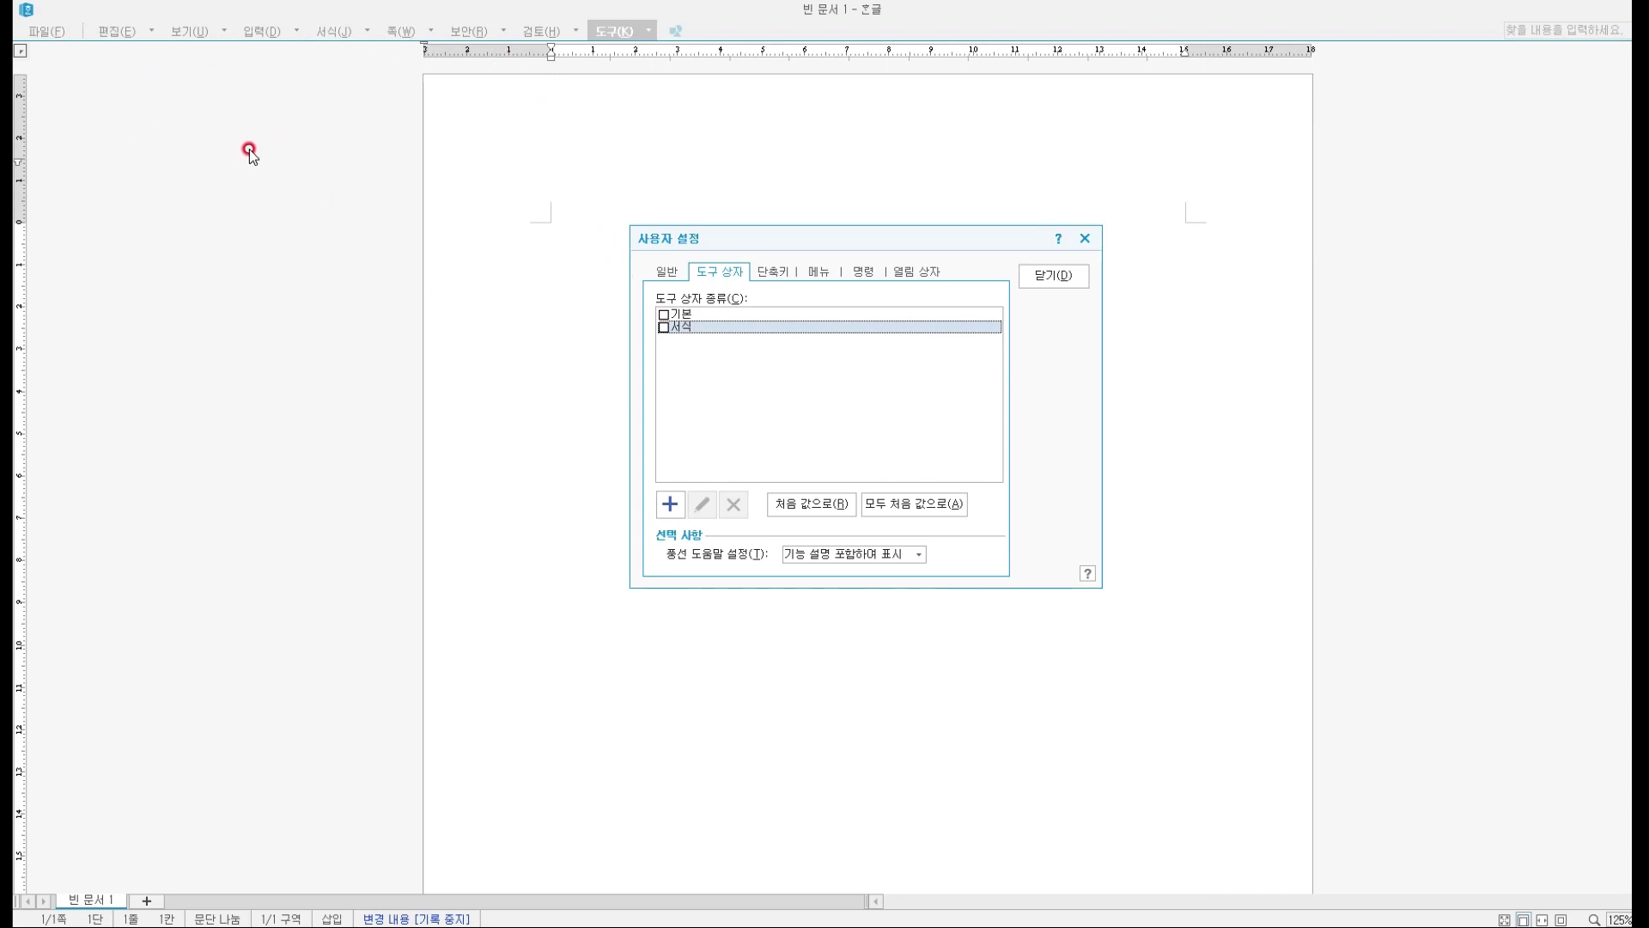
left_click(1037, 275)
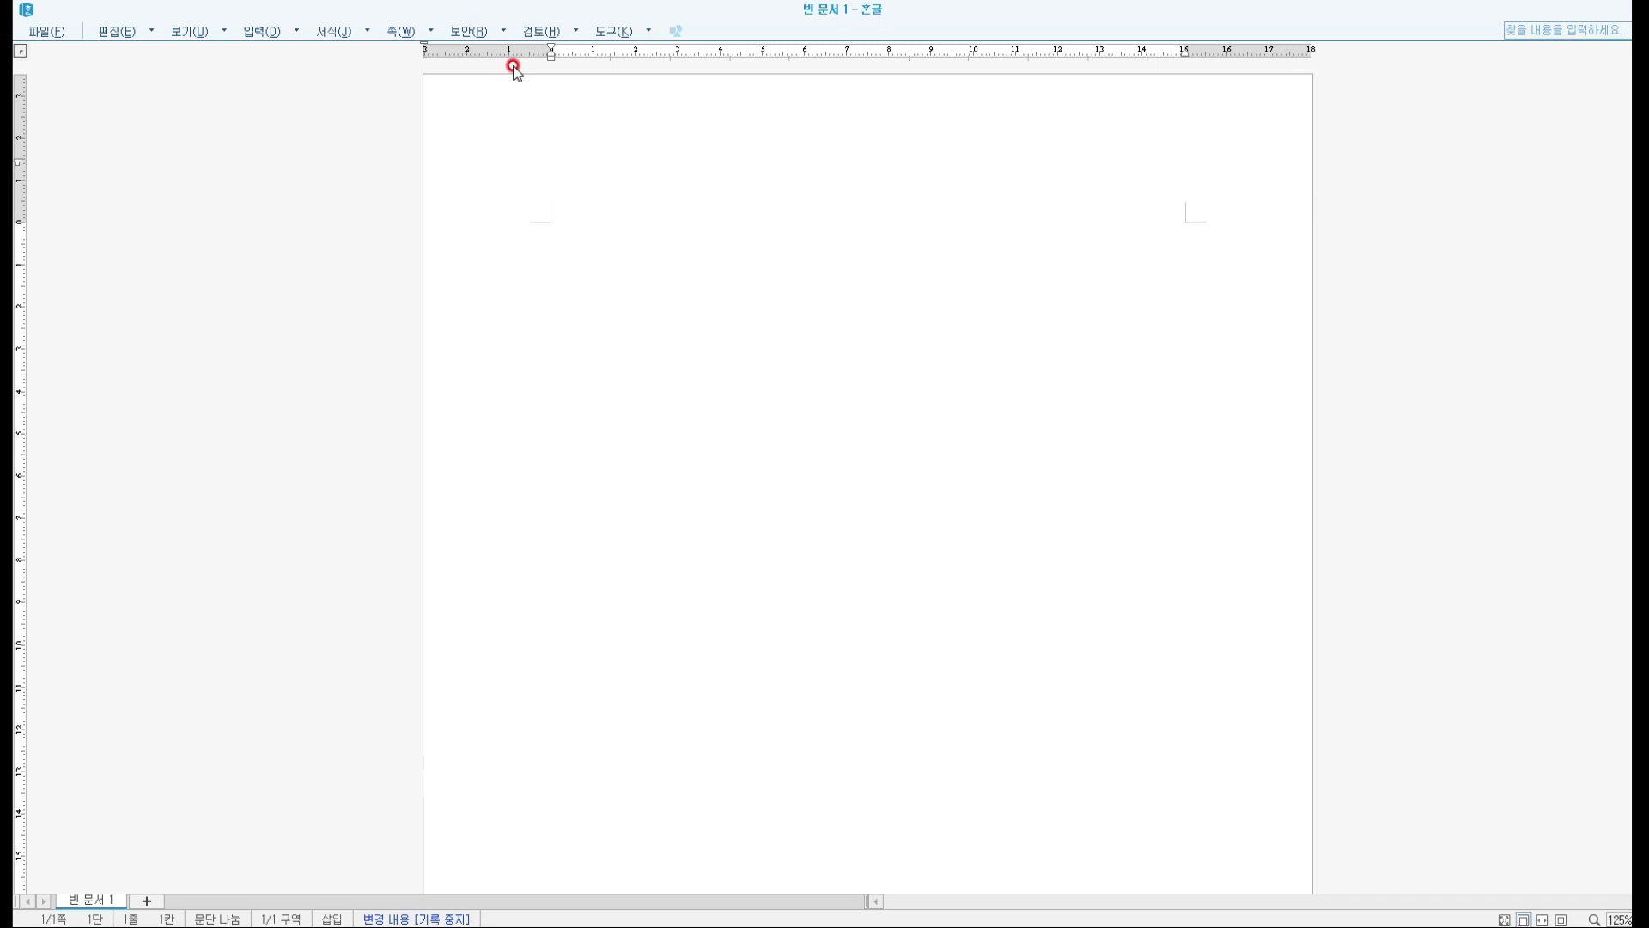
- Reopen 사용자 설정, turn the 기본 and 서식 toolboxes on and close the dialog
left_click(646, 32)
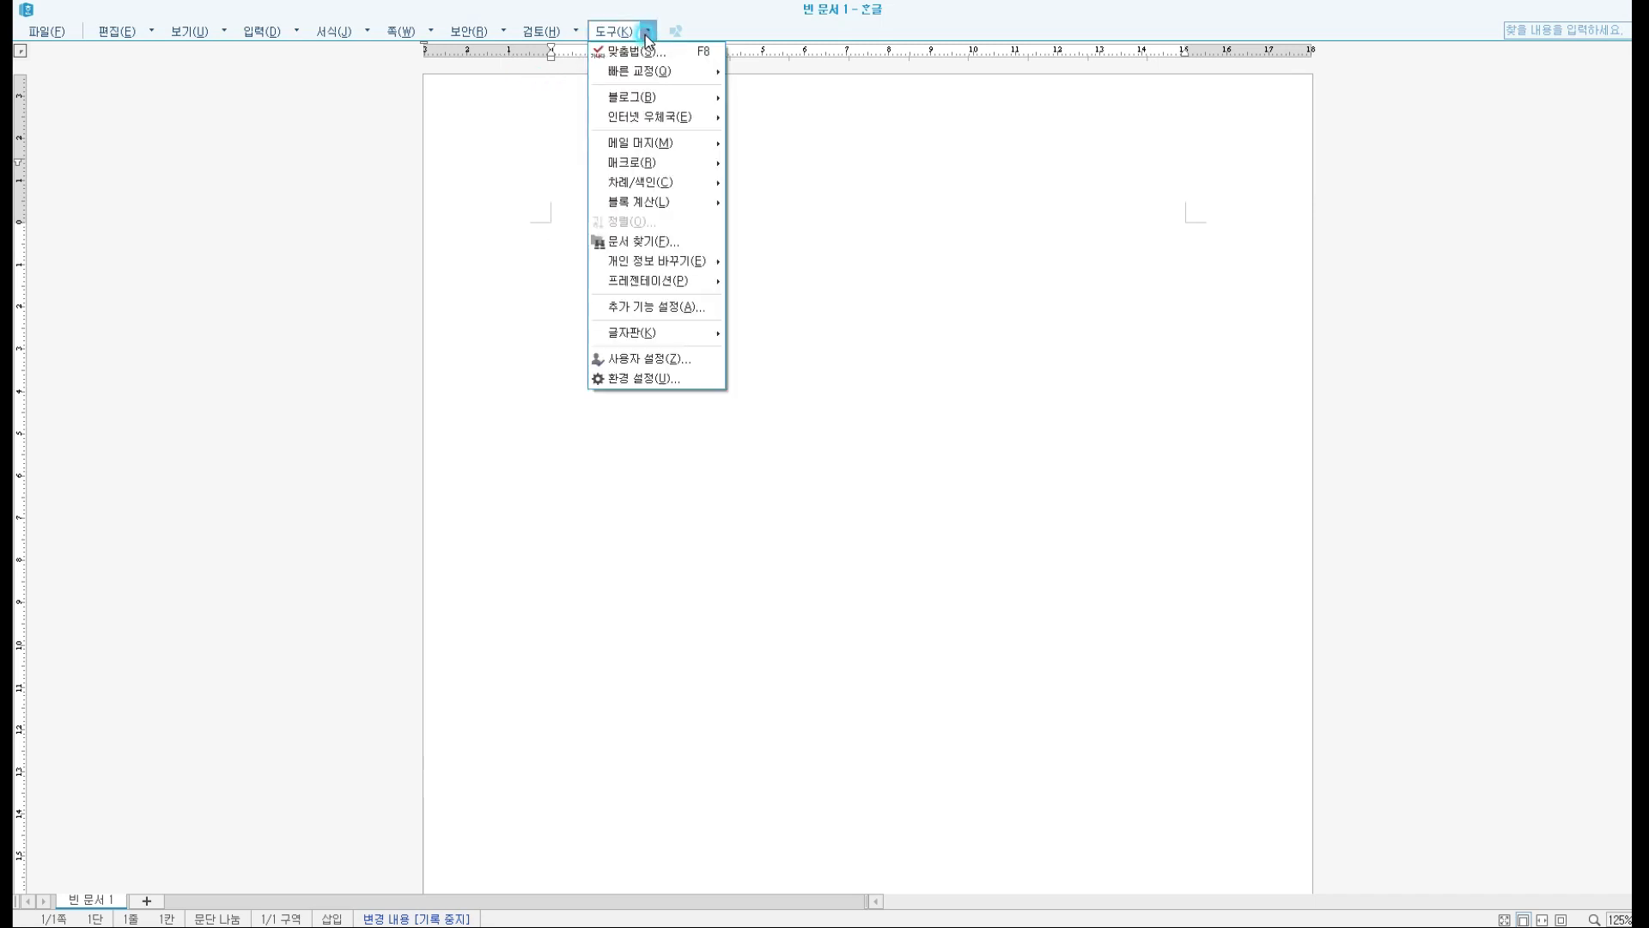
left_click(657, 359)
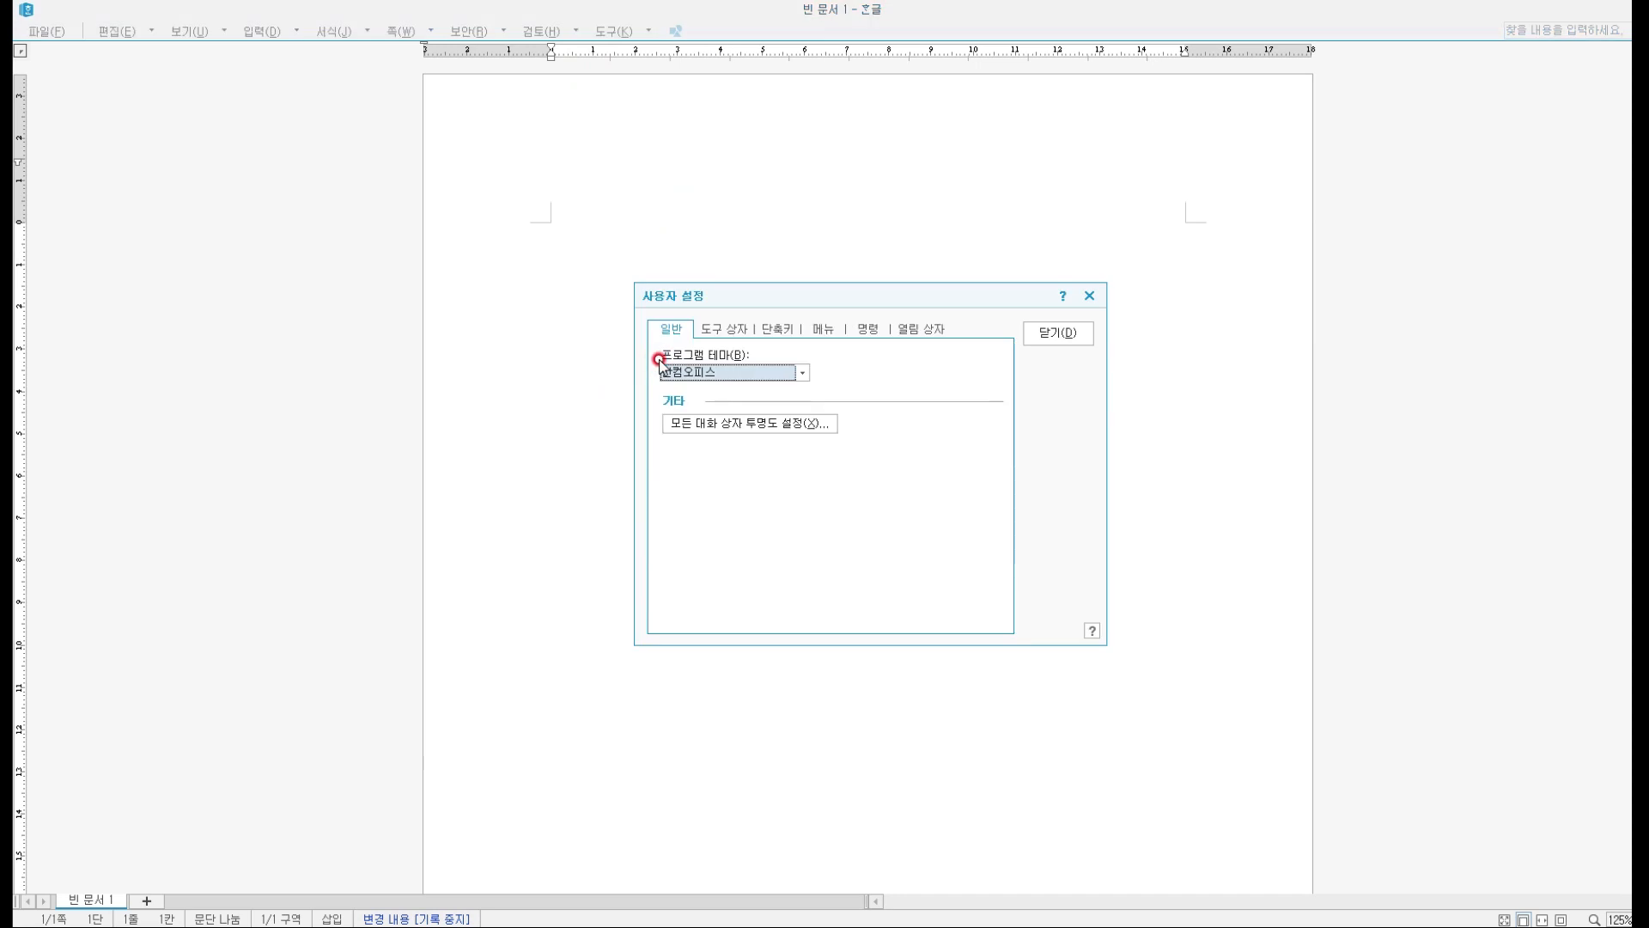
left_click(730, 330)
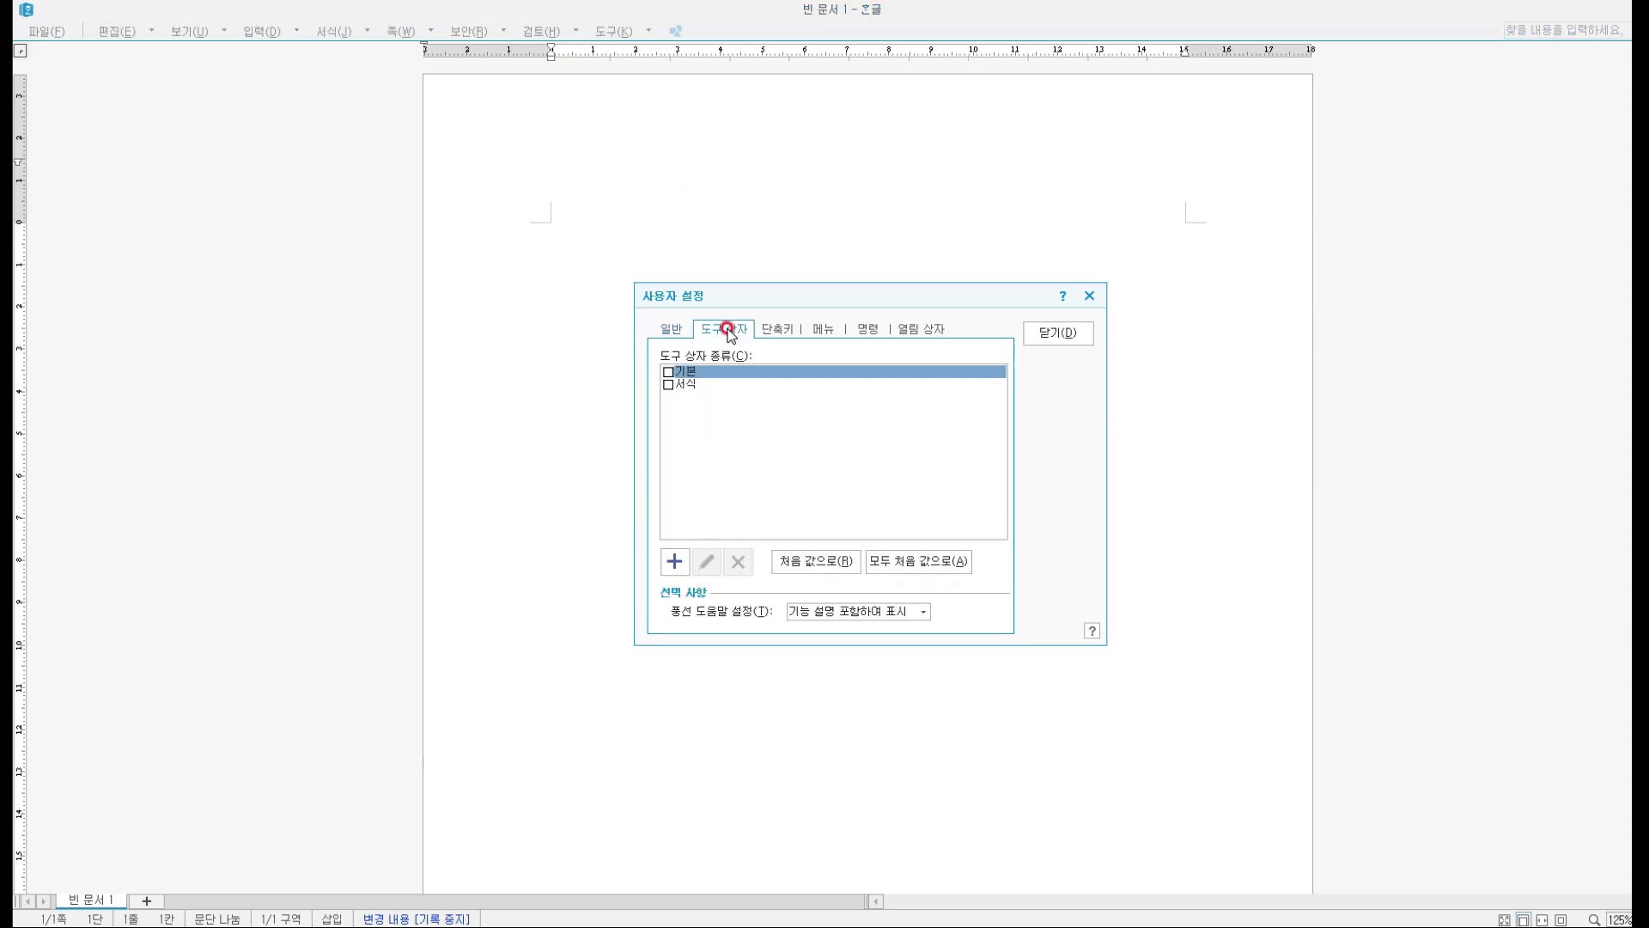
left_click(668, 371)
left_click(668, 384)
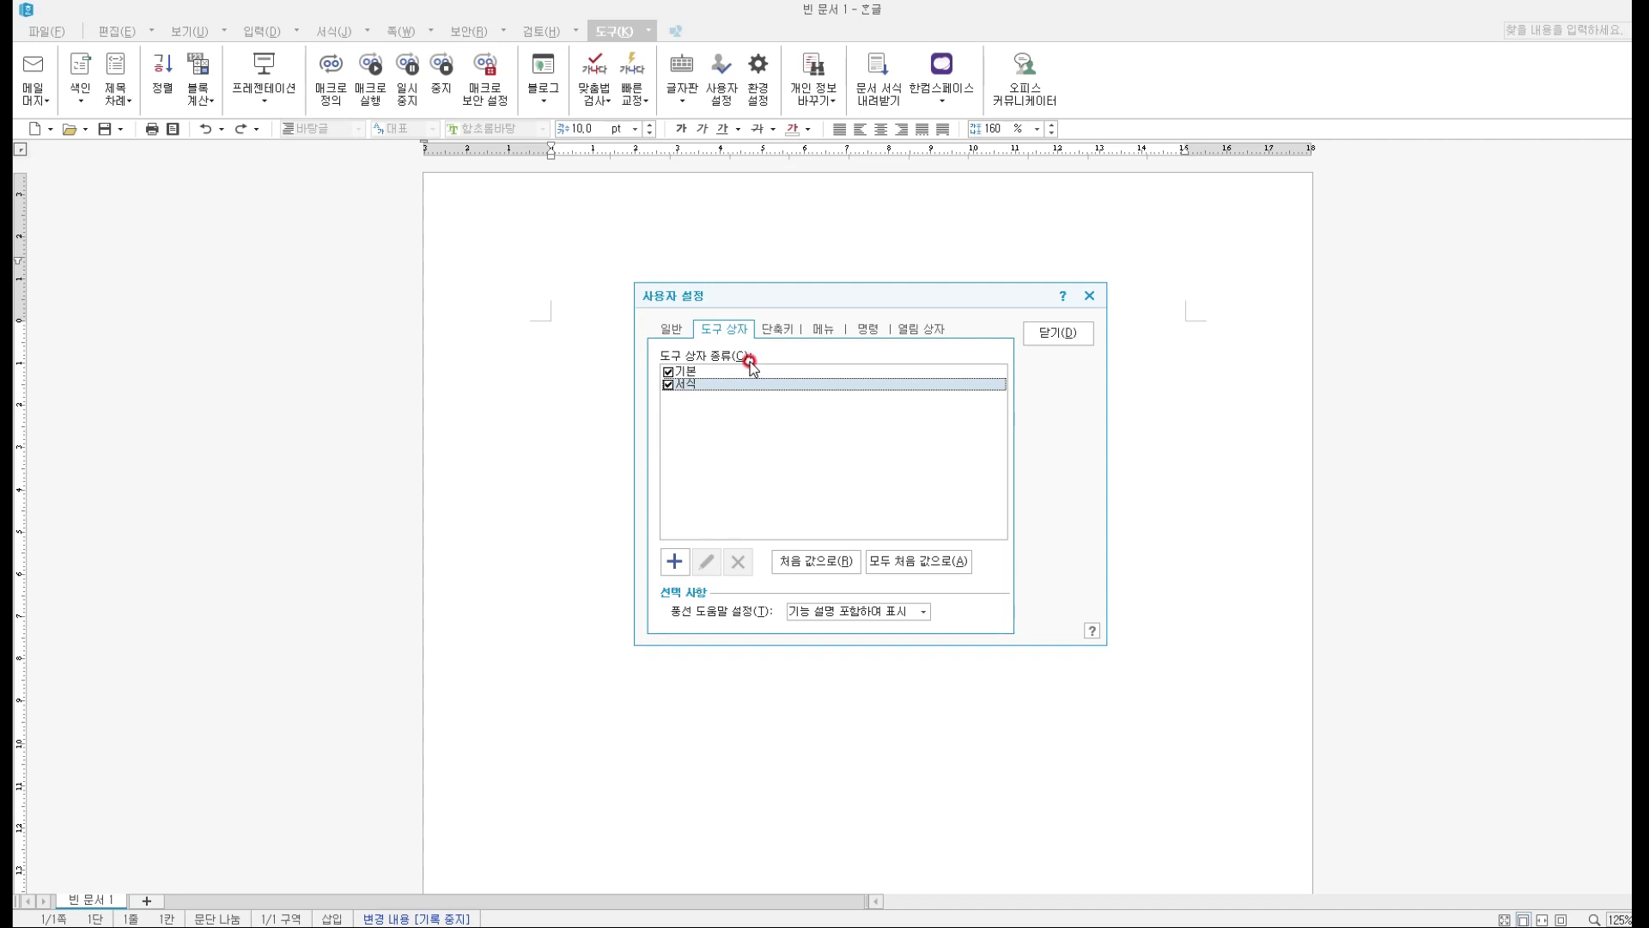
left_click(1077, 333)
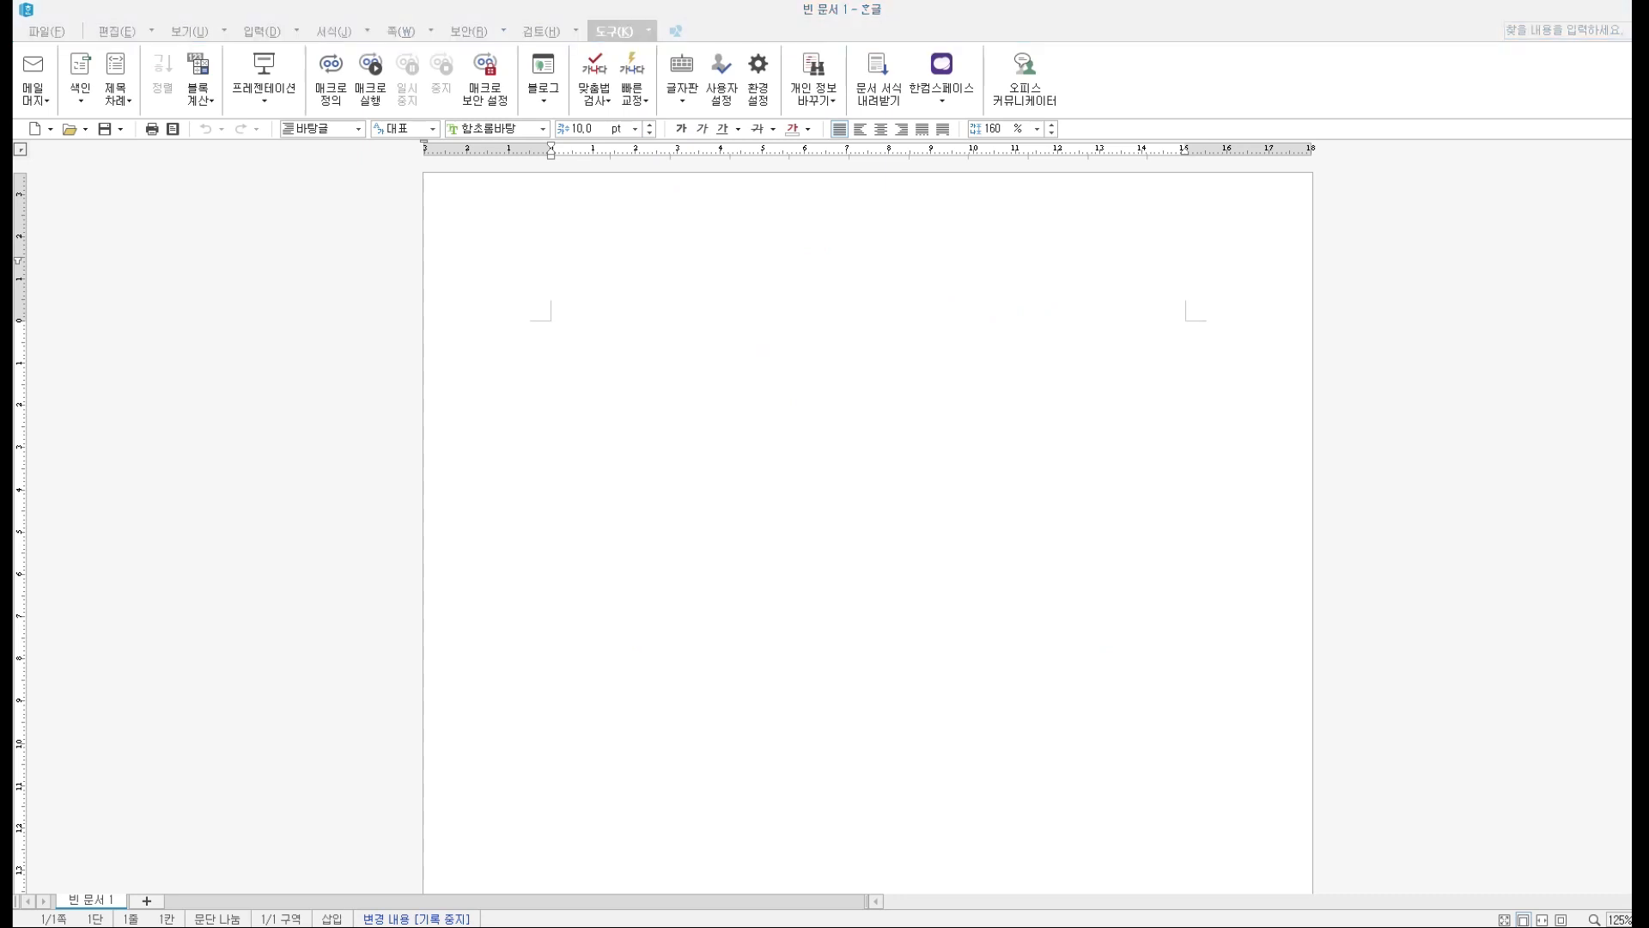
mouse_move(16, 40)
left_mouse_down()
mouse_move(60, 86)
mouse_move(477, 115)
mouse_move(1074, 119)
left_mouse_up()
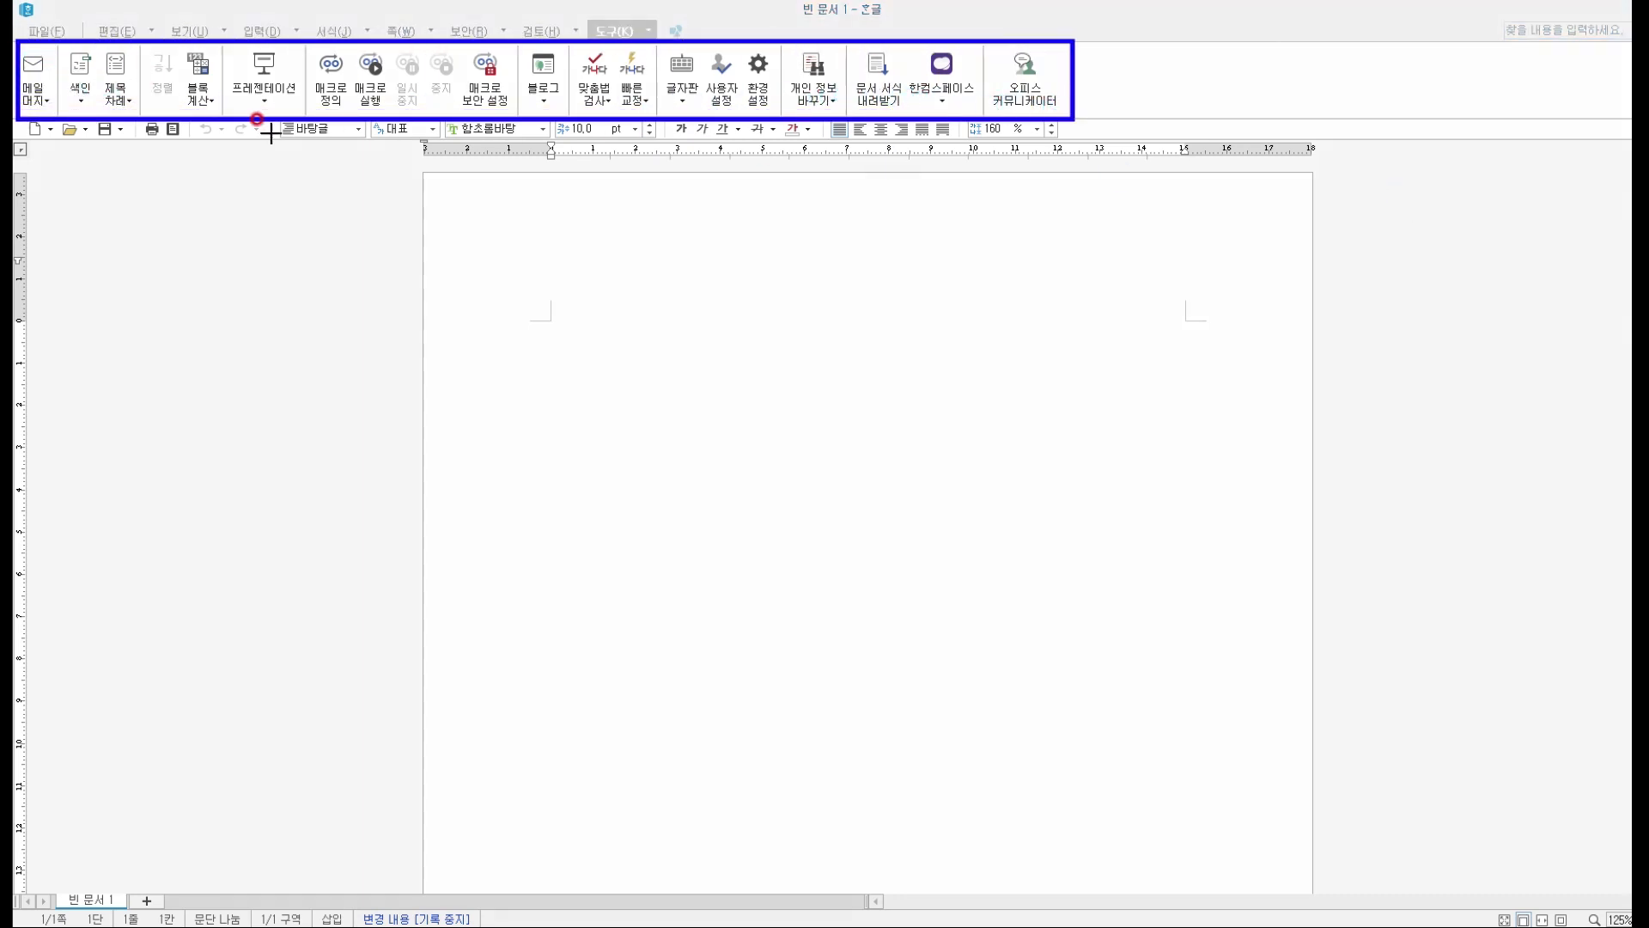
mouse_move(17, 121)
left_mouse_down()
mouse_move(62, 143)
mouse_move(1065, 143)
left_mouse_up()
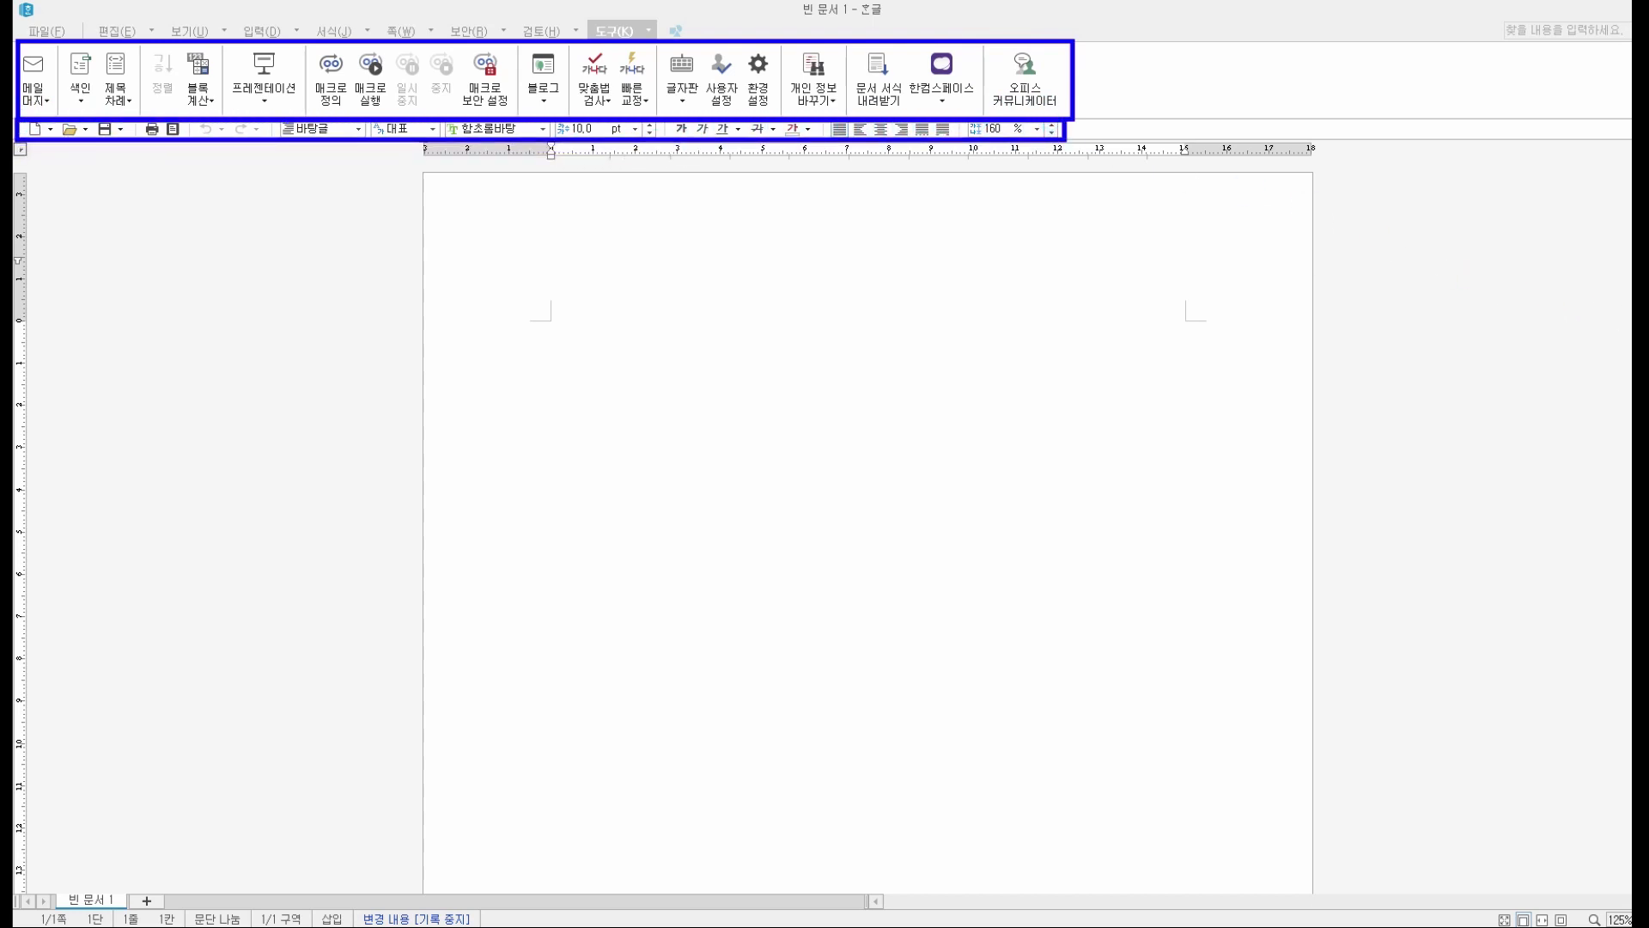
key("Escape")
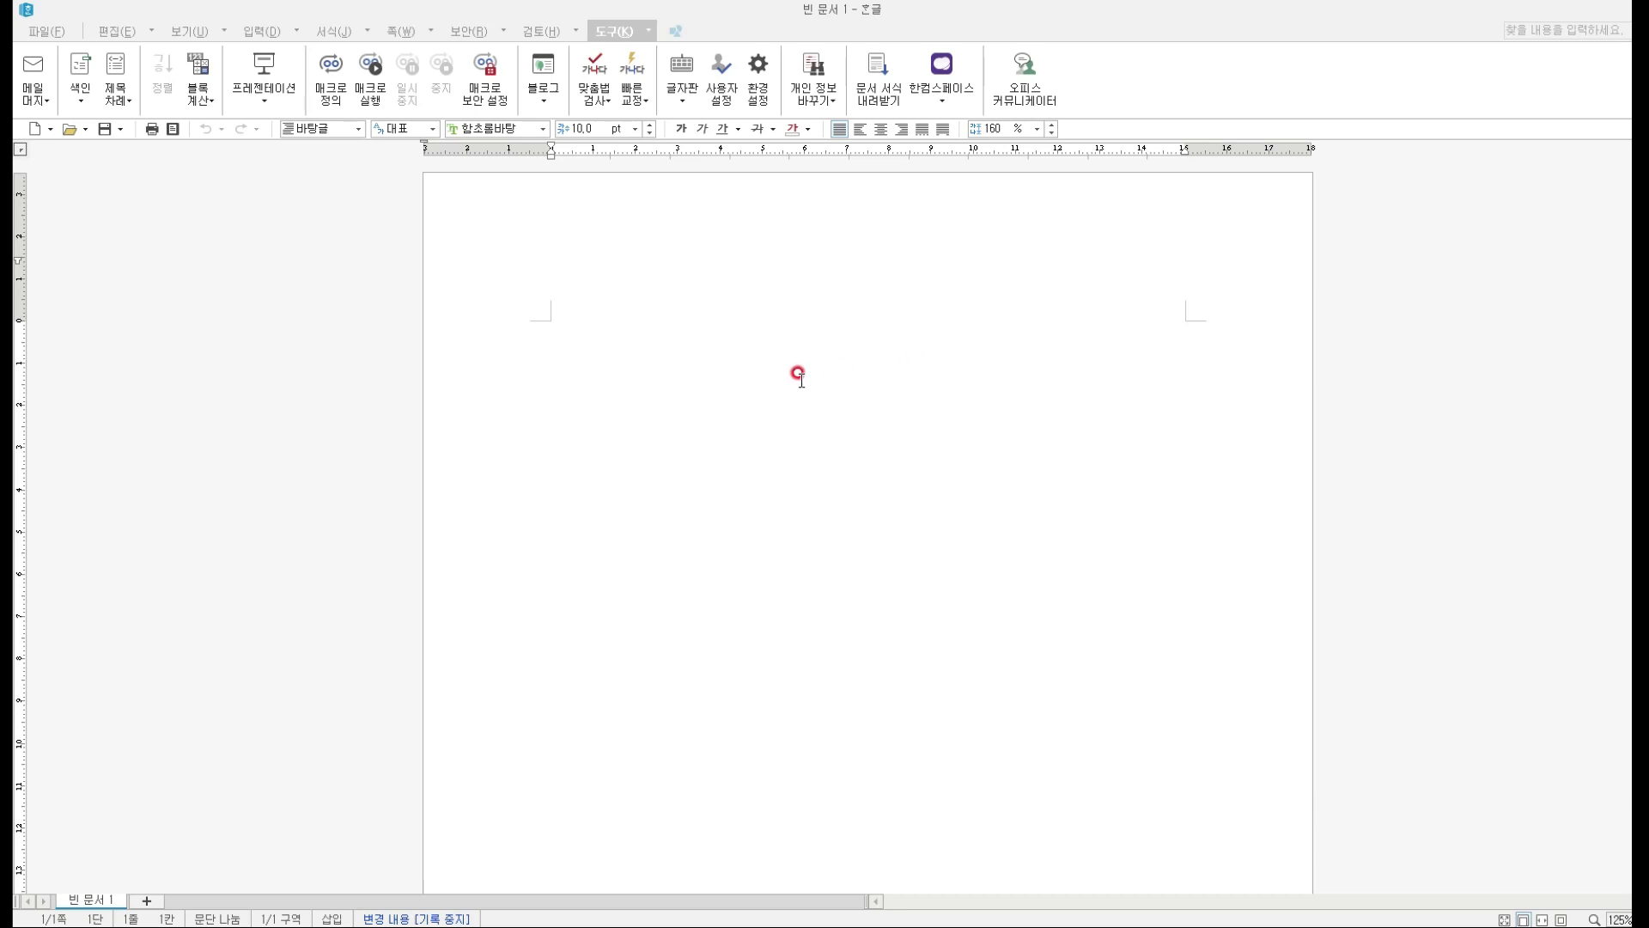
- Zoom the blank document out to 105%
scroll(798, 376, "down", 2, "ctrl")
scroll(795, 386, "up", 2, "ctrl")
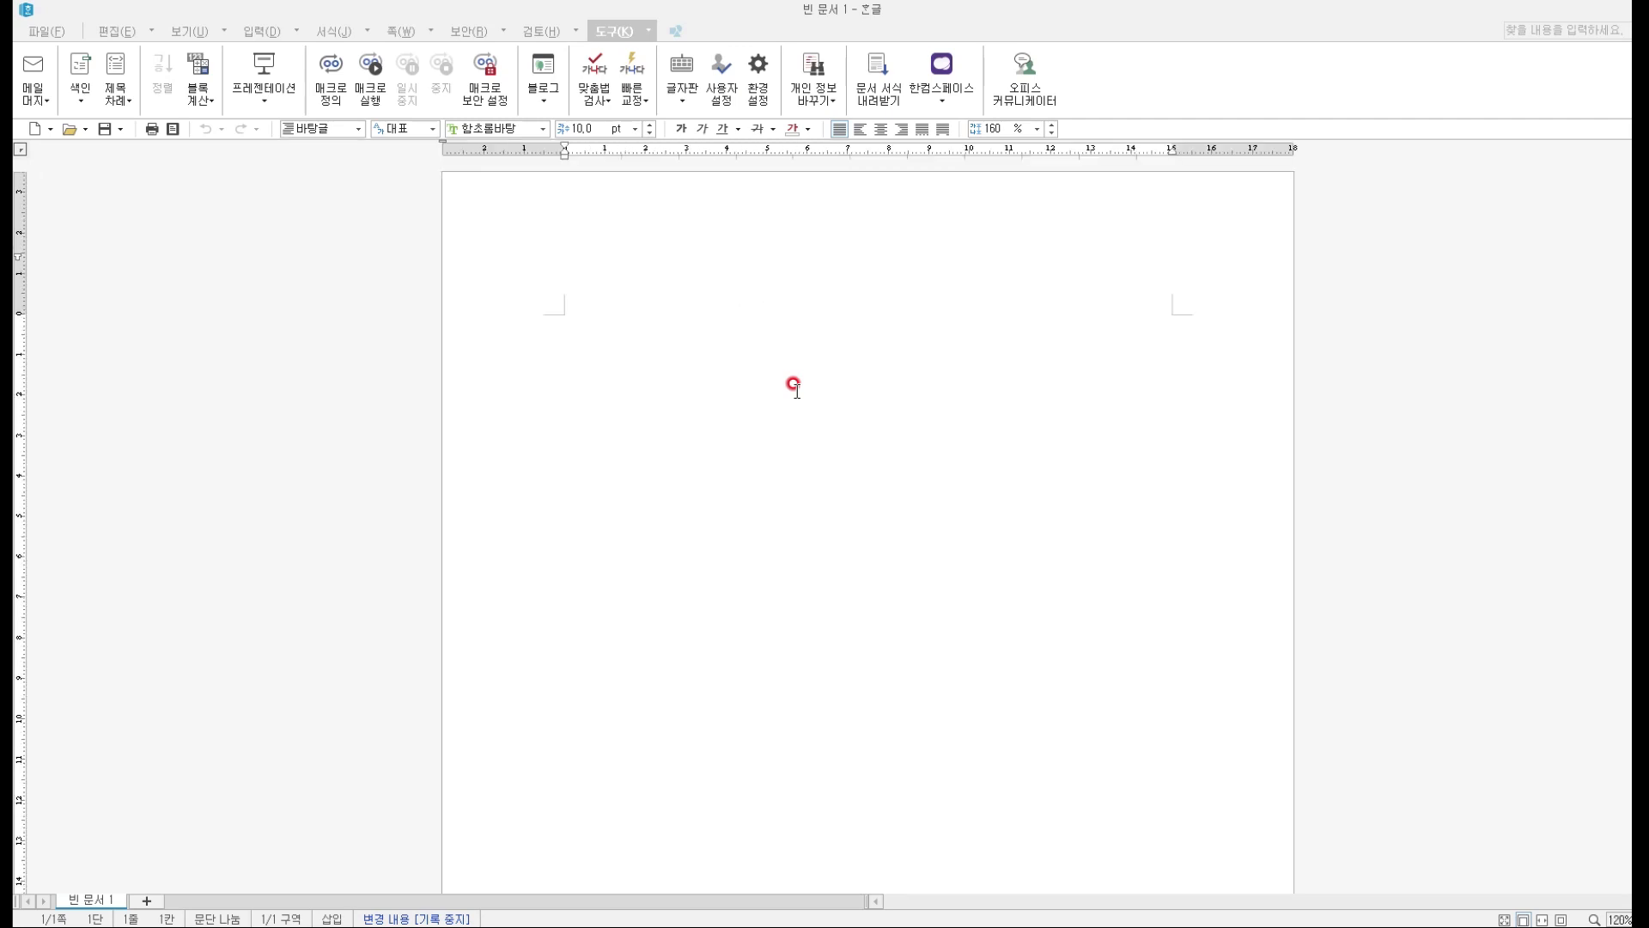
scroll(790, 388, "down", 2, "ctrl")
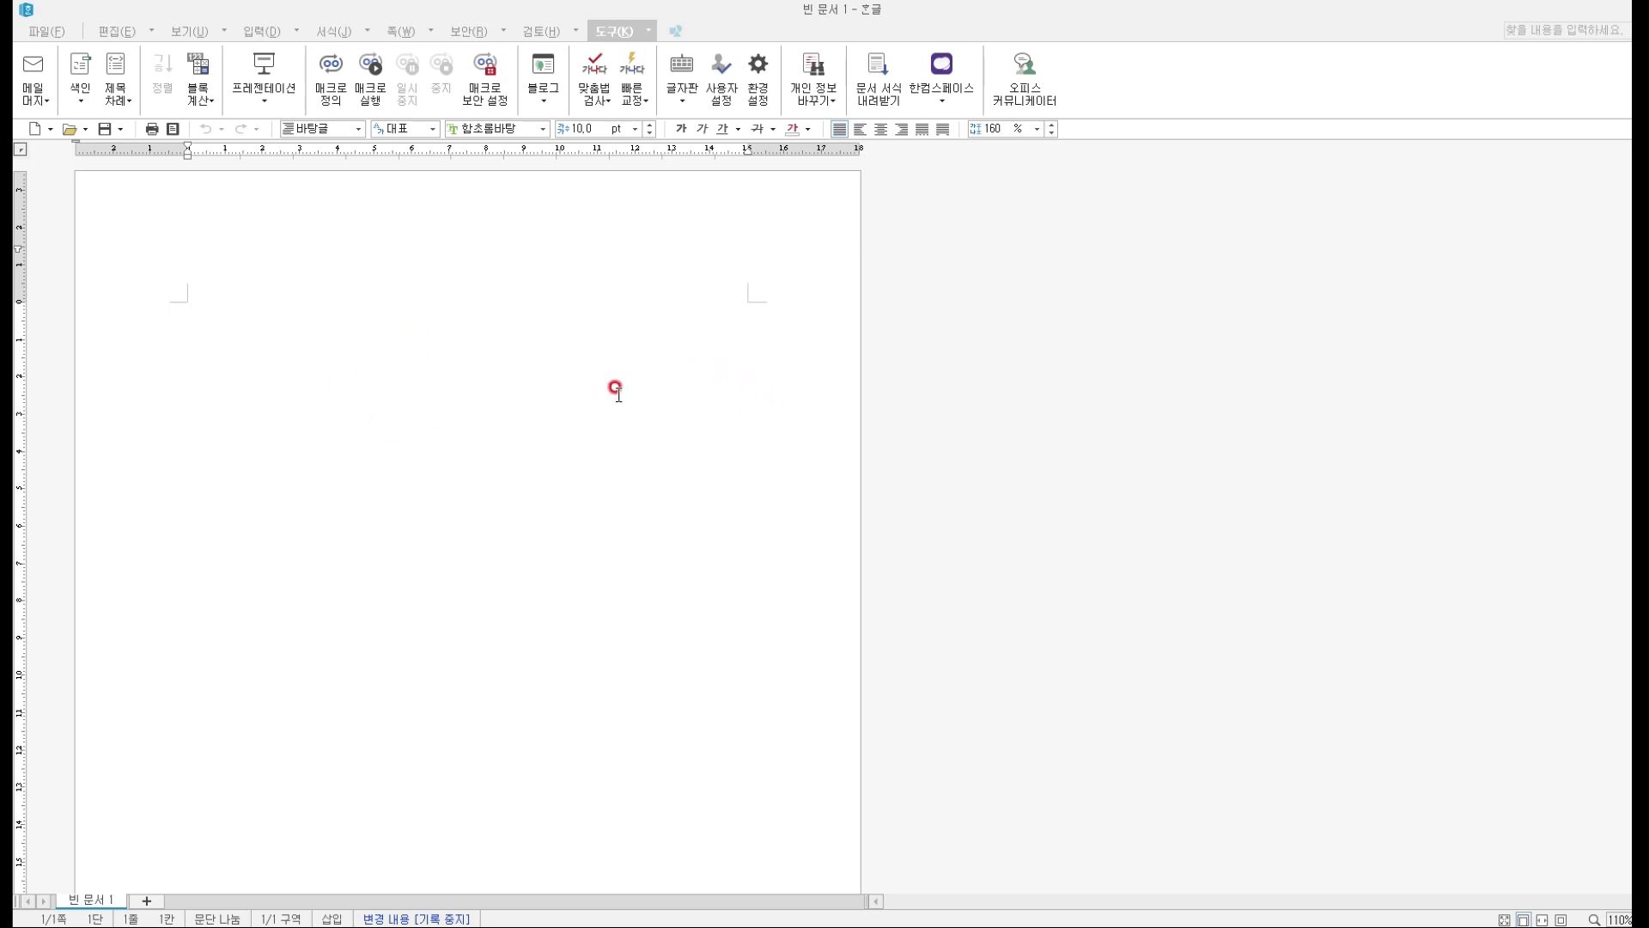
scroll(670, 399, "up", 1)
scroll(671, 400, "down", 1)
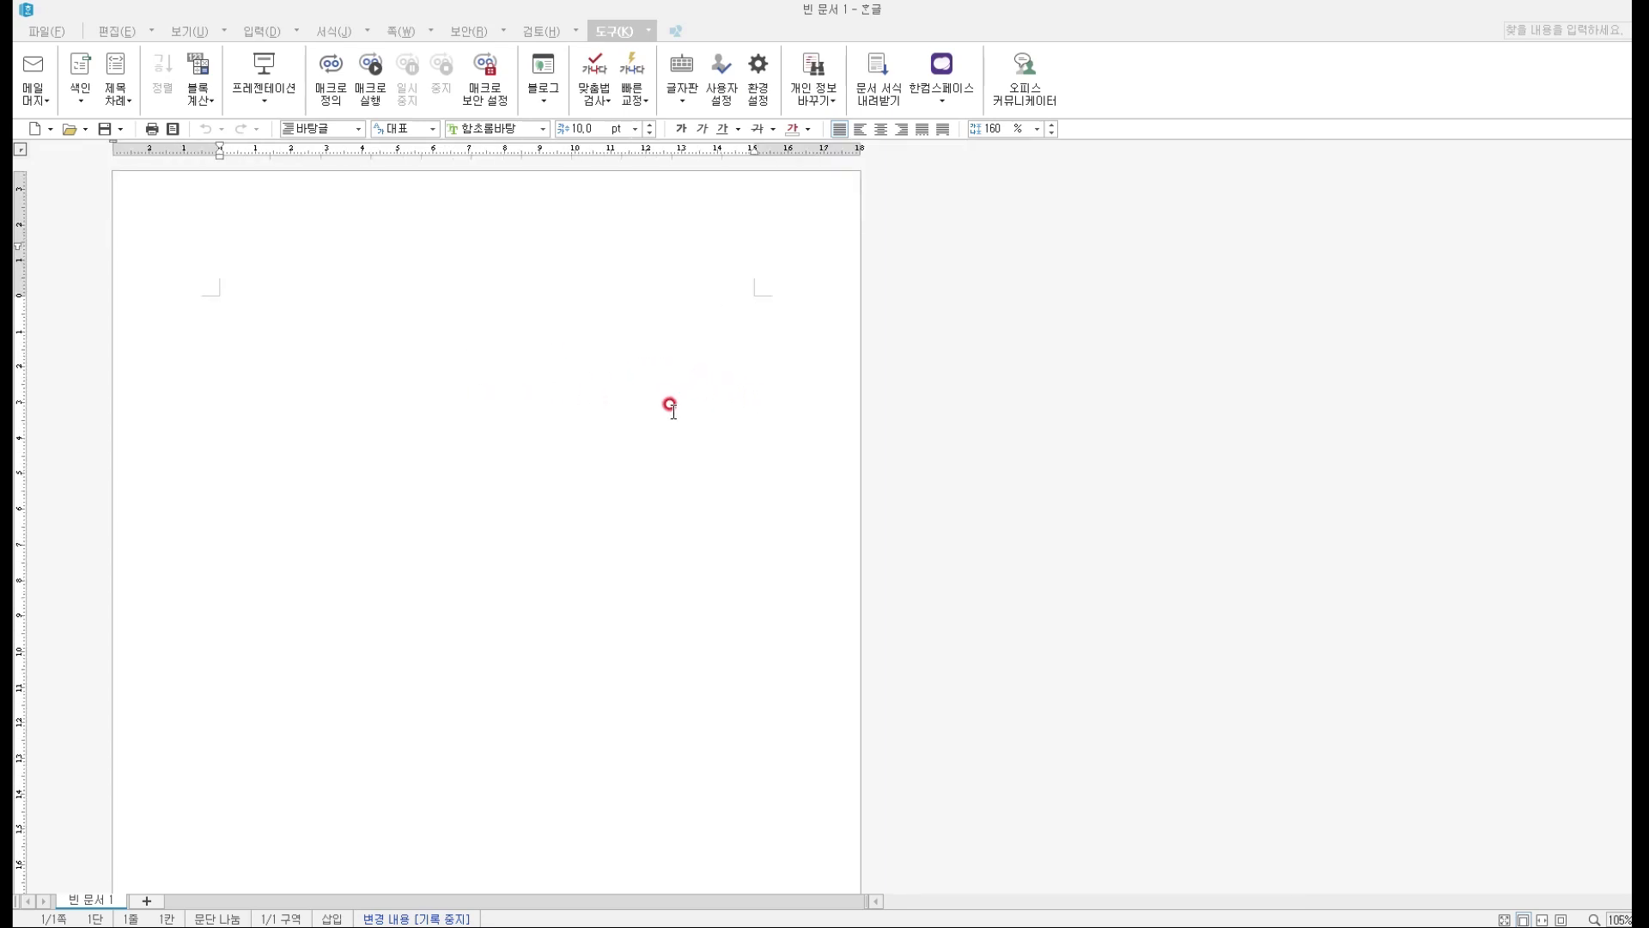
- Zoom the blank document in to 145% and close the 한컴 사전 window
scroll(670, 405, "up", 1)
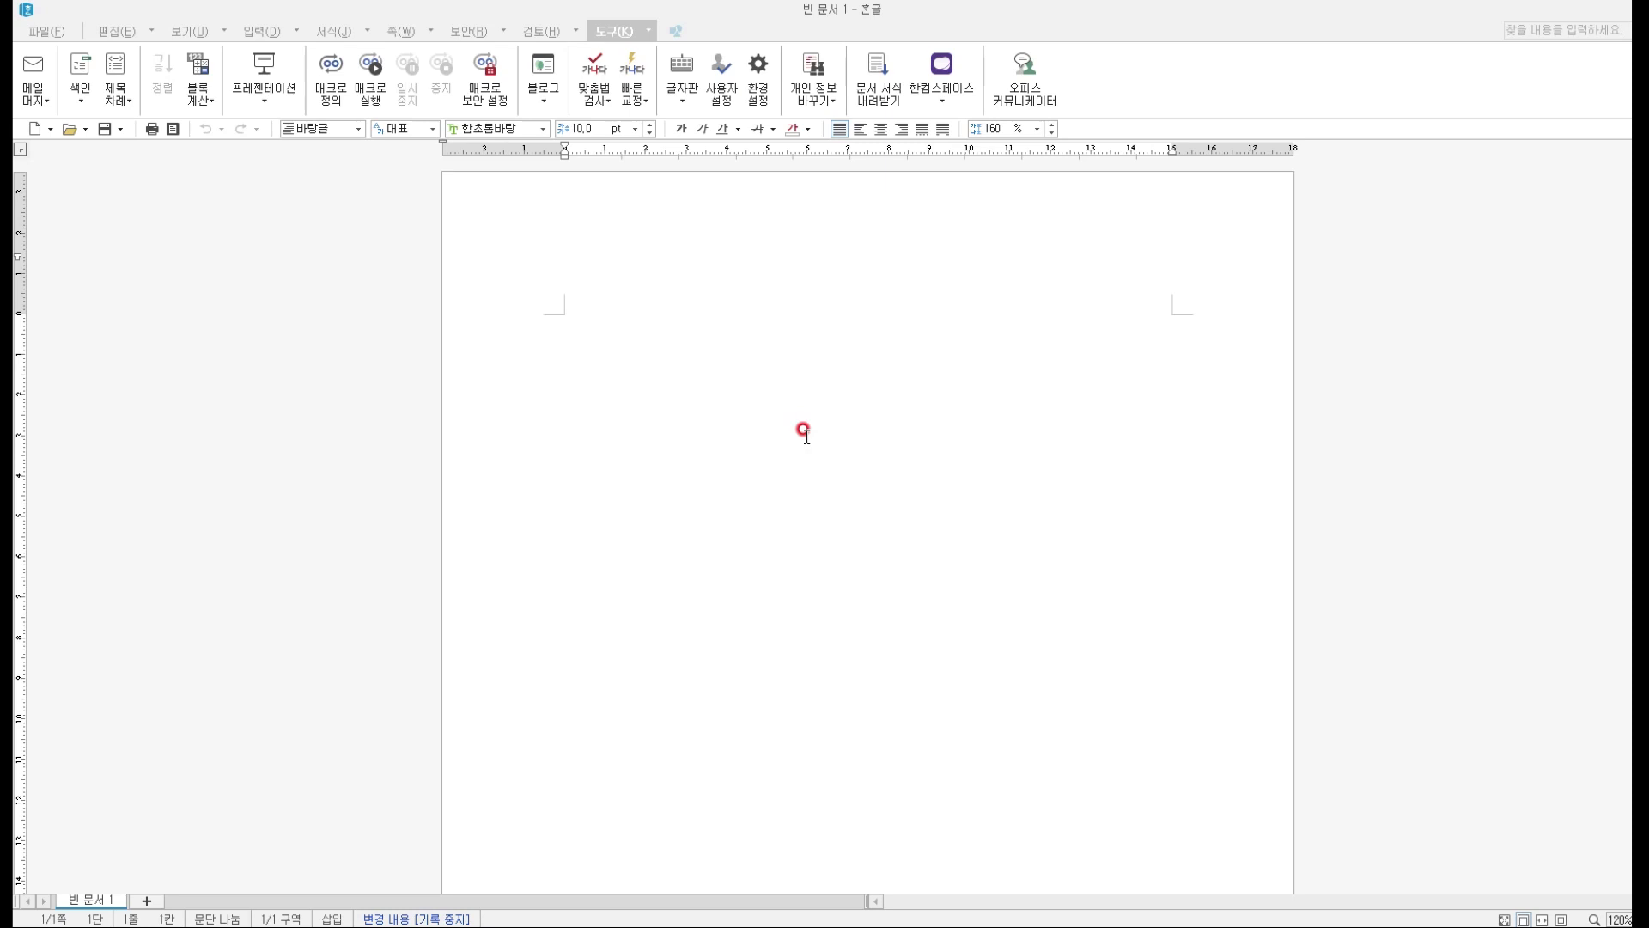
scroll(803, 431, "up", 1)
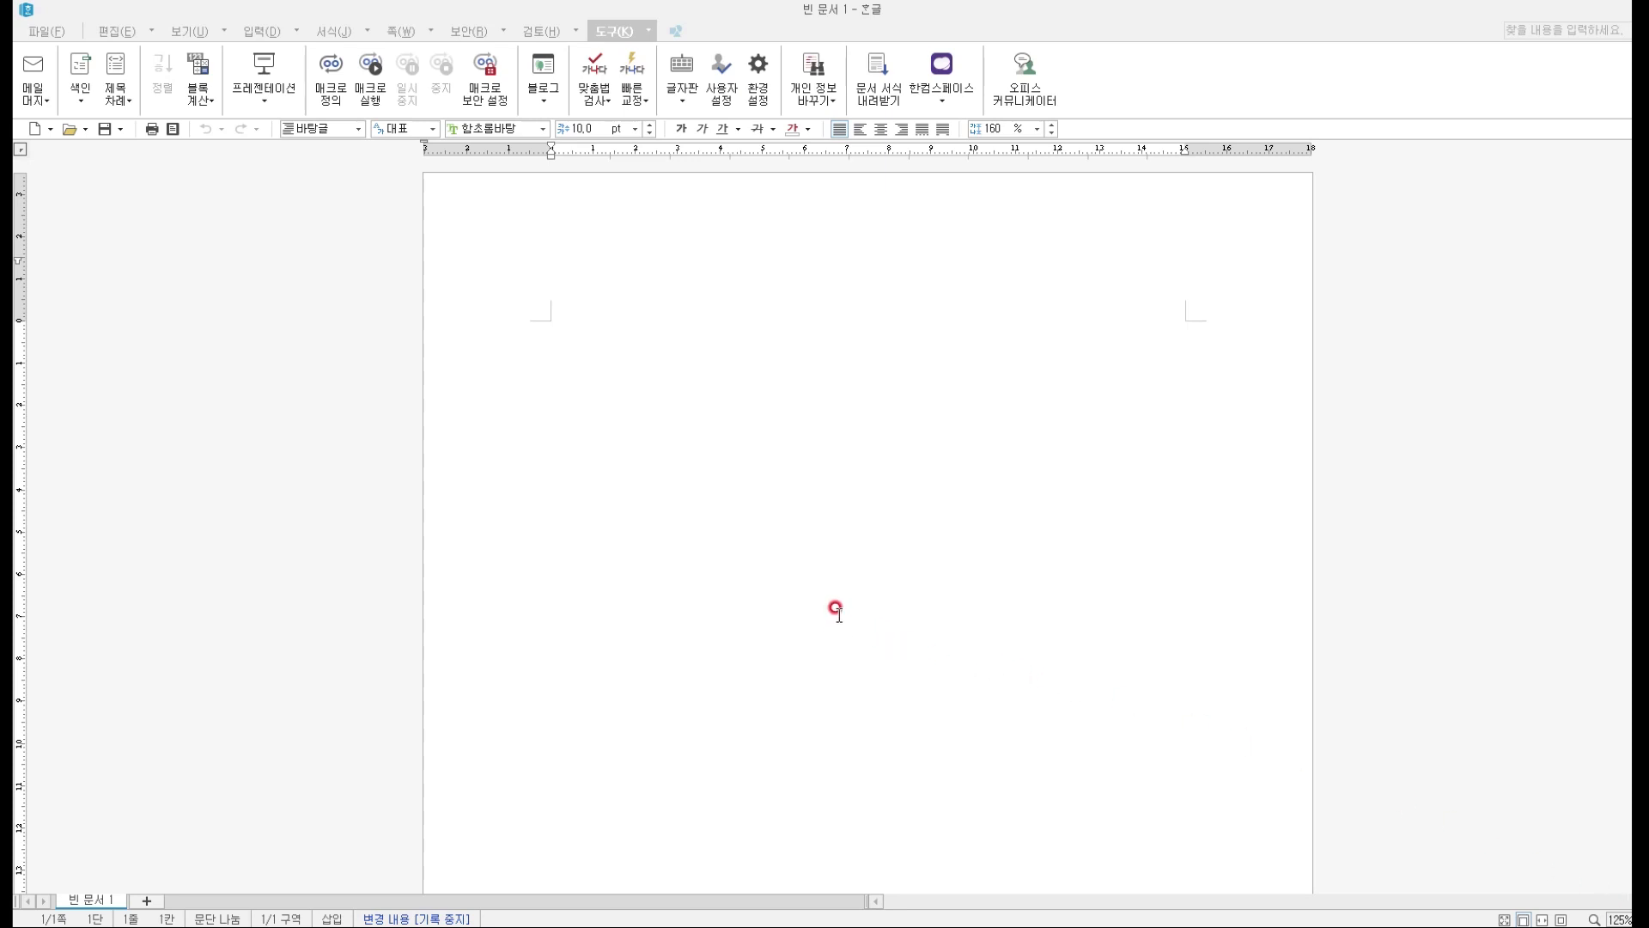
scroll(840, 606, "up", 2)
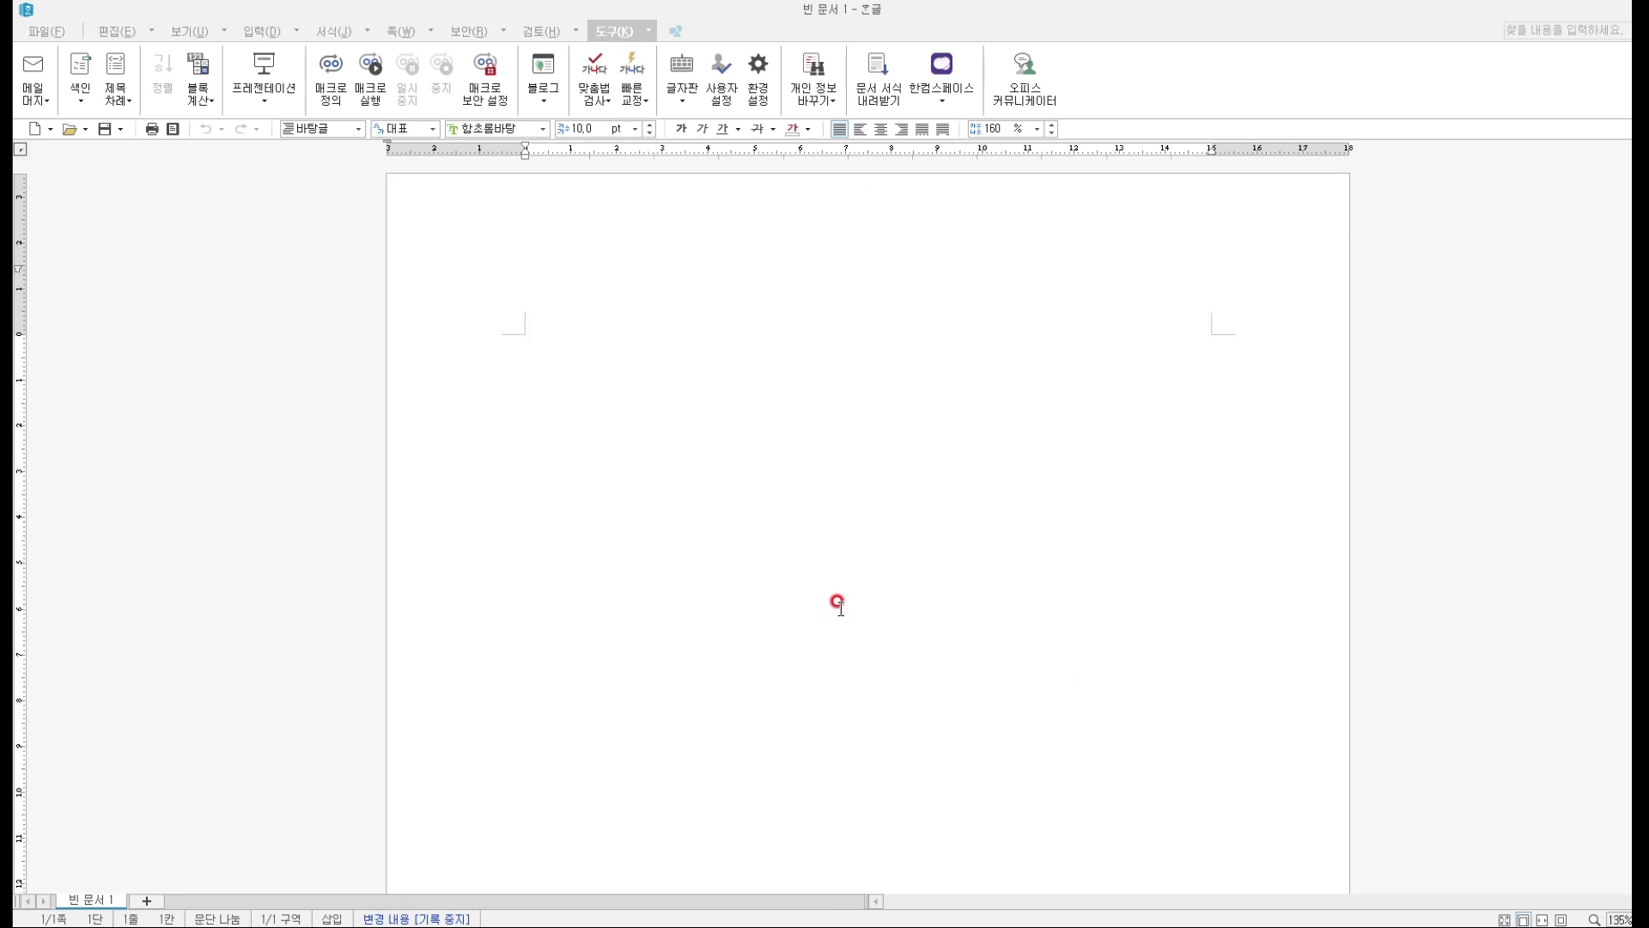
scroll(840, 606, "down", 3)
scroll(840, 605, "up", 2)
scroll(840, 606, "up", 3)
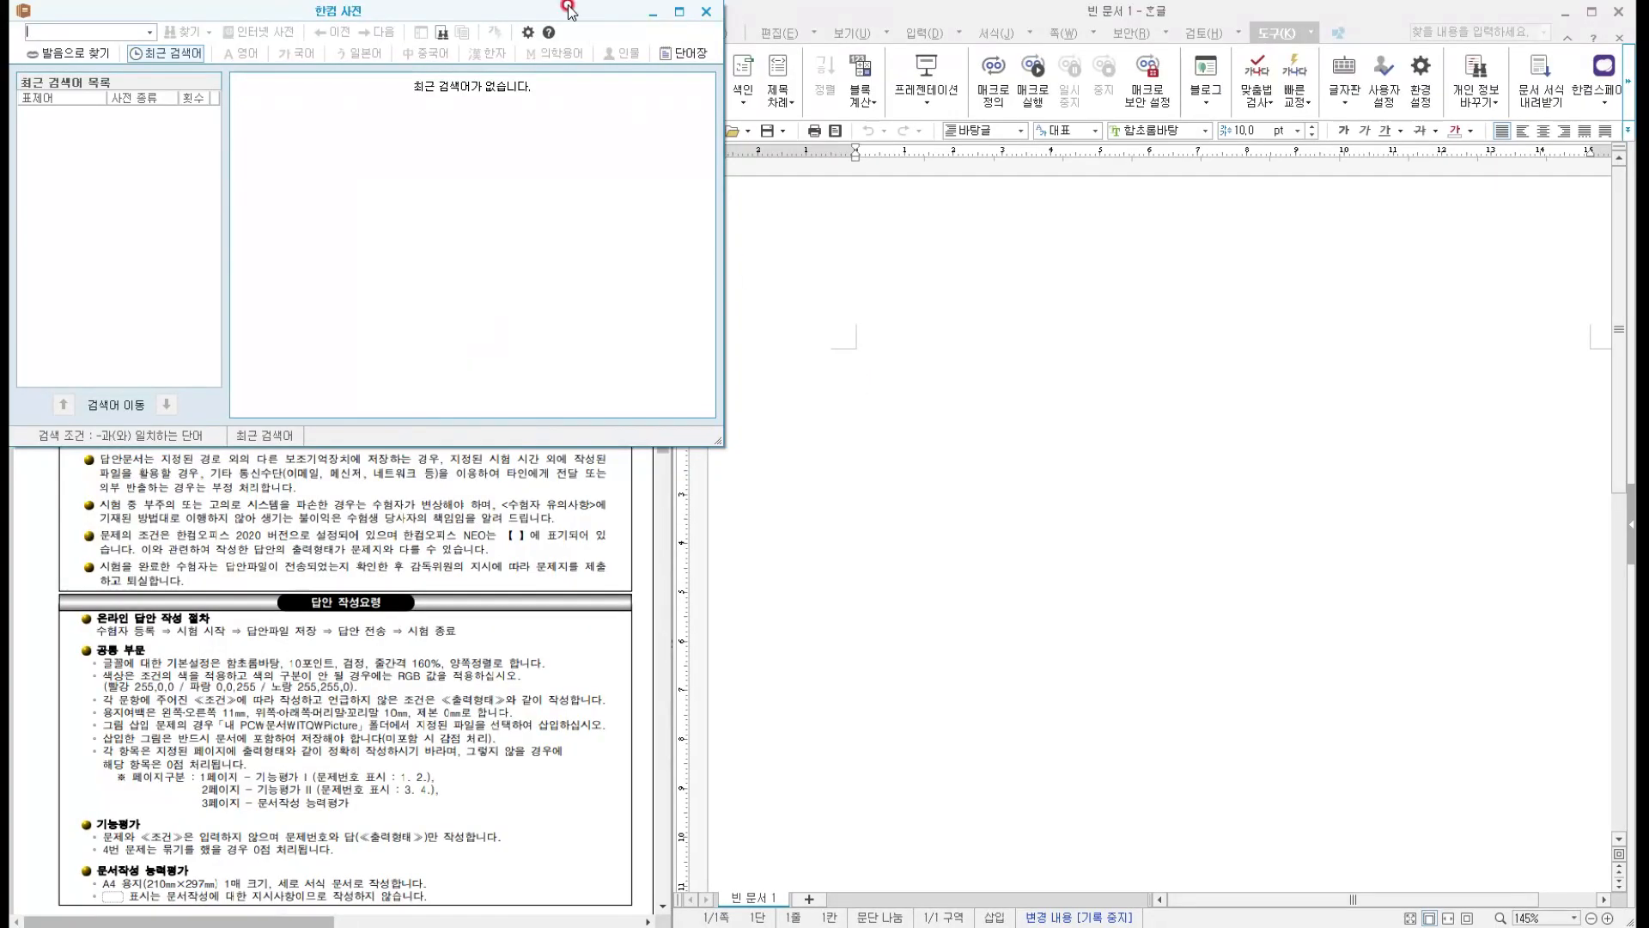
left_click(706, 12)
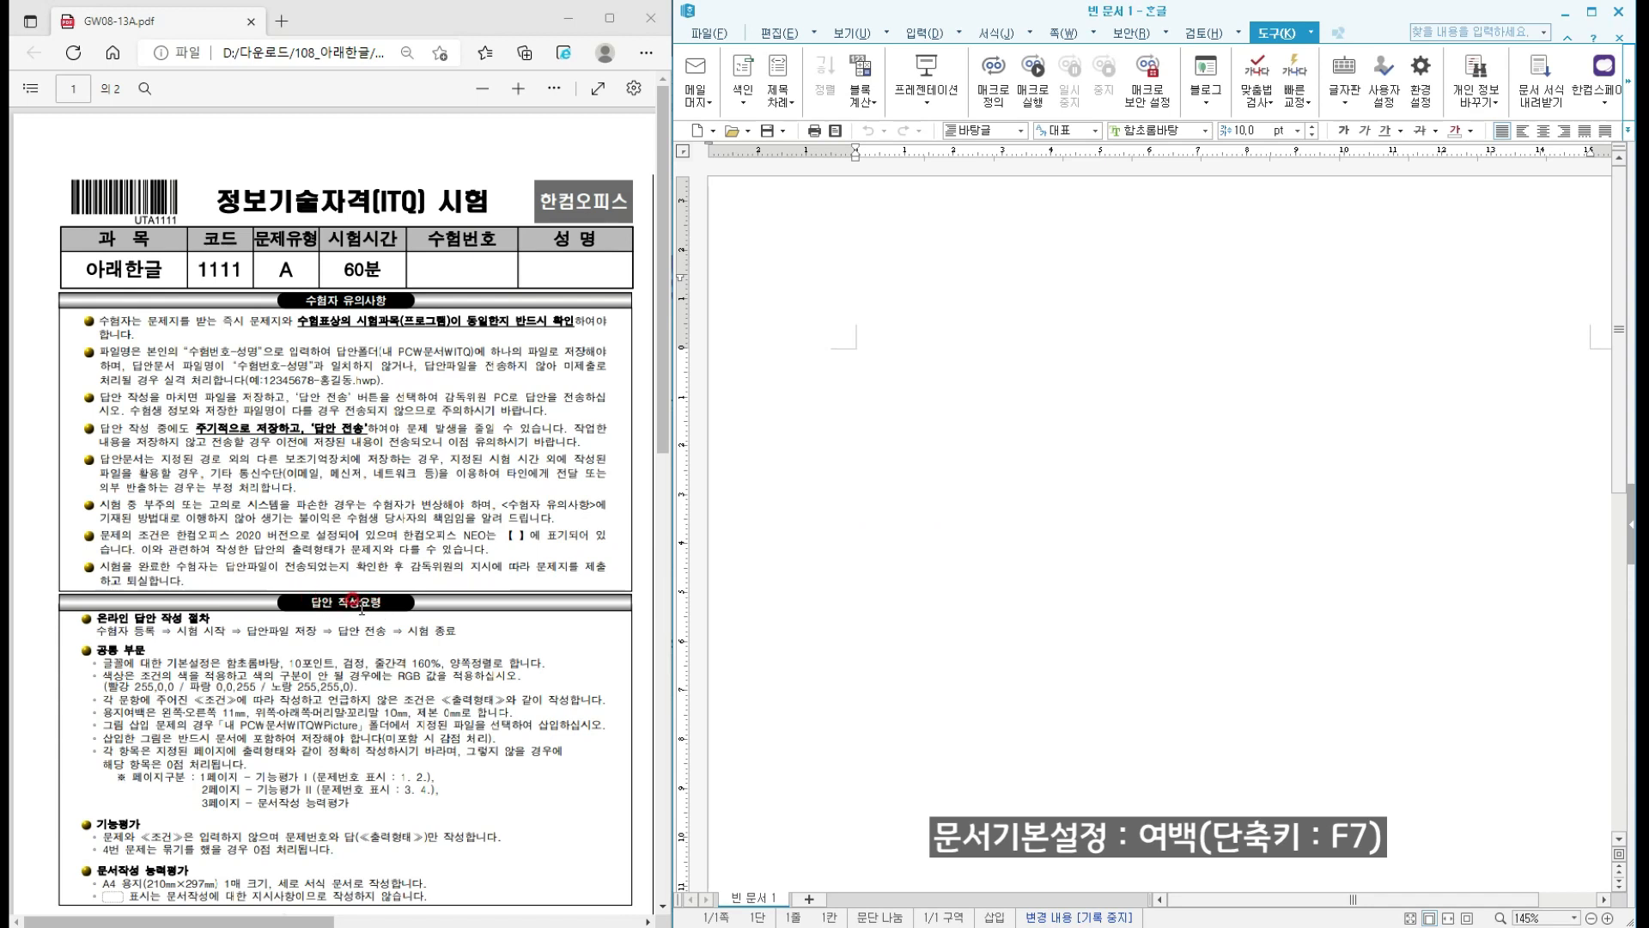
- Review the exam sheet's page margin requirements and look through the page (쪽) commands for 편집 용지
key("F7")
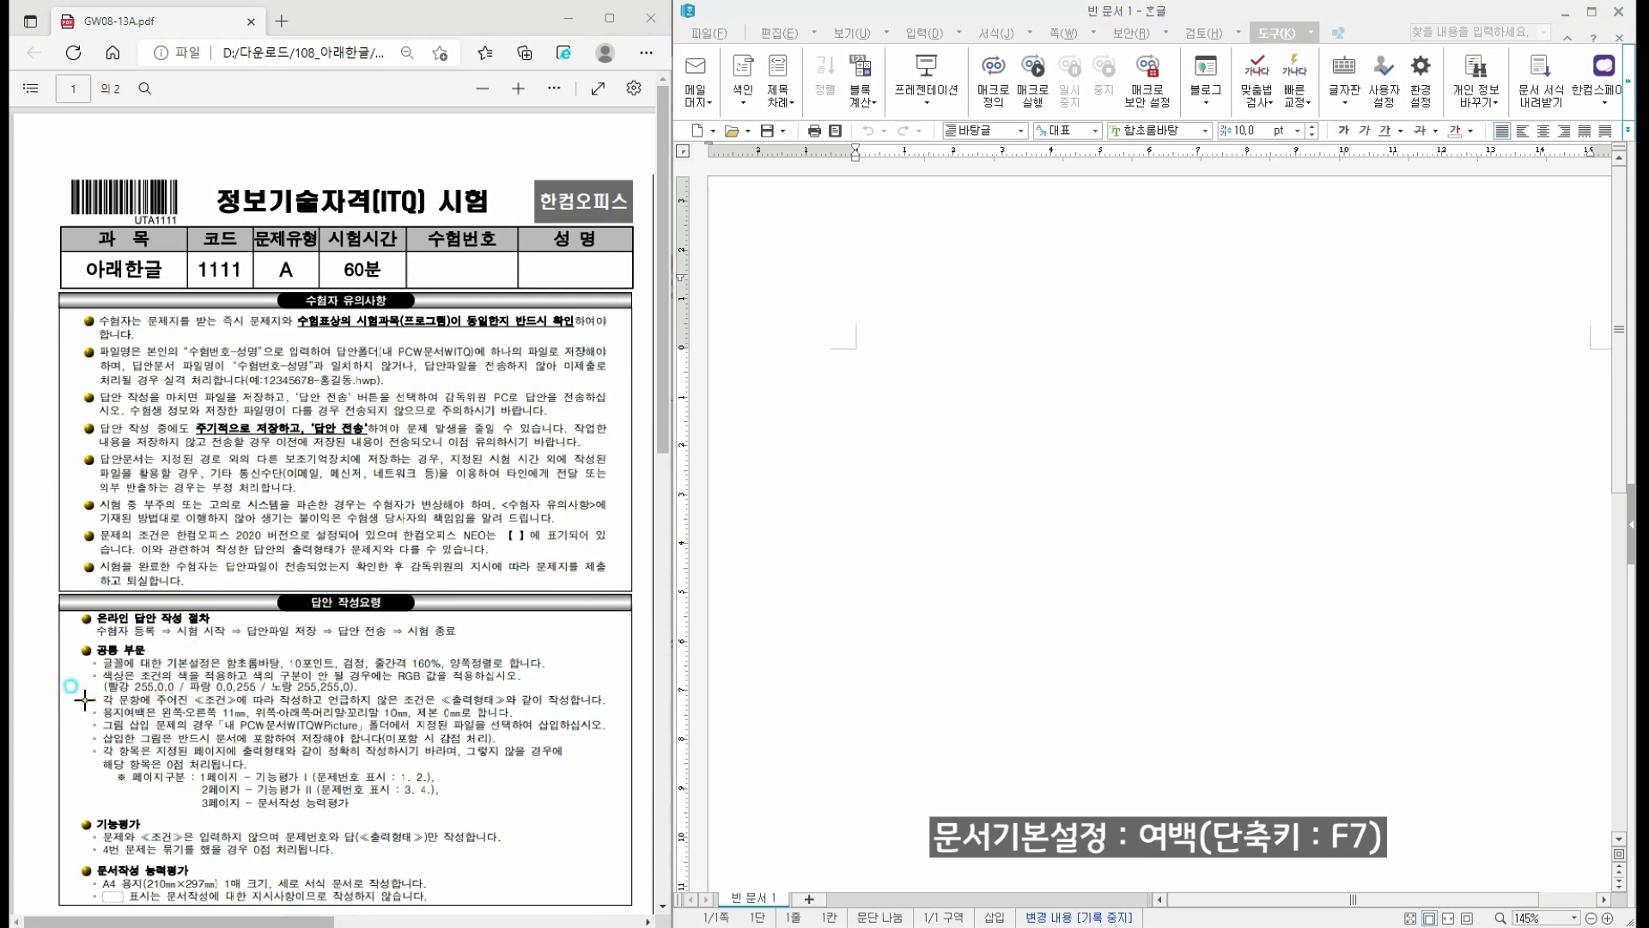
mouse_move(84, 699)
left_mouse_down()
mouse_move(156, 723)
mouse_move(523, 724)
left_mouse_up()
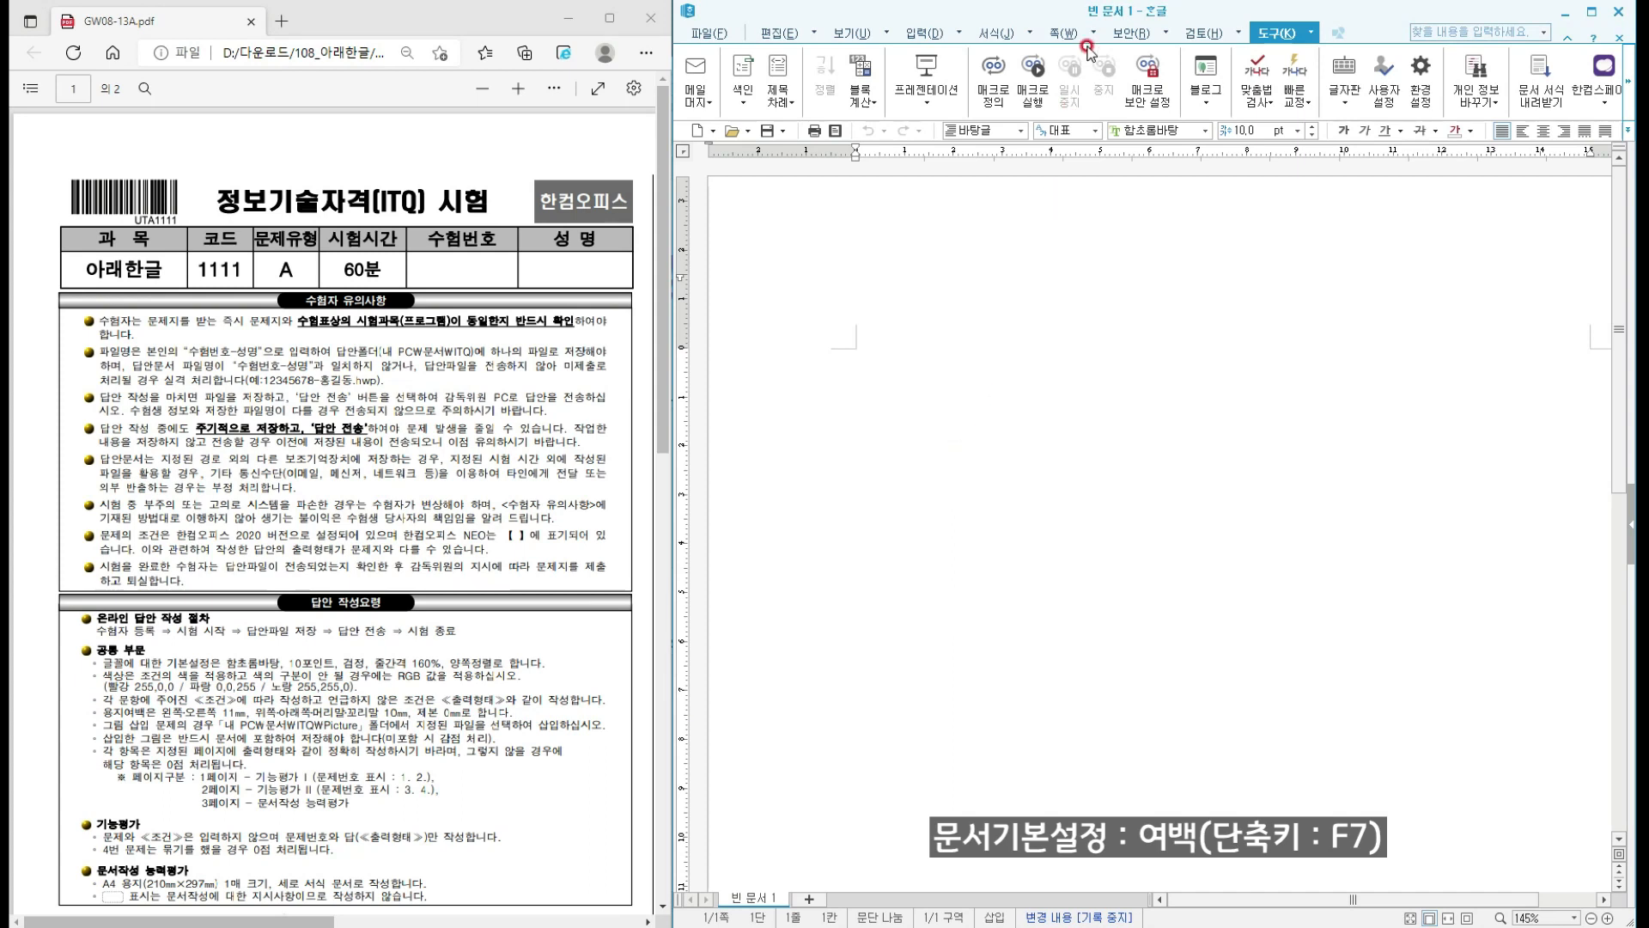
left_click(1096, 34)
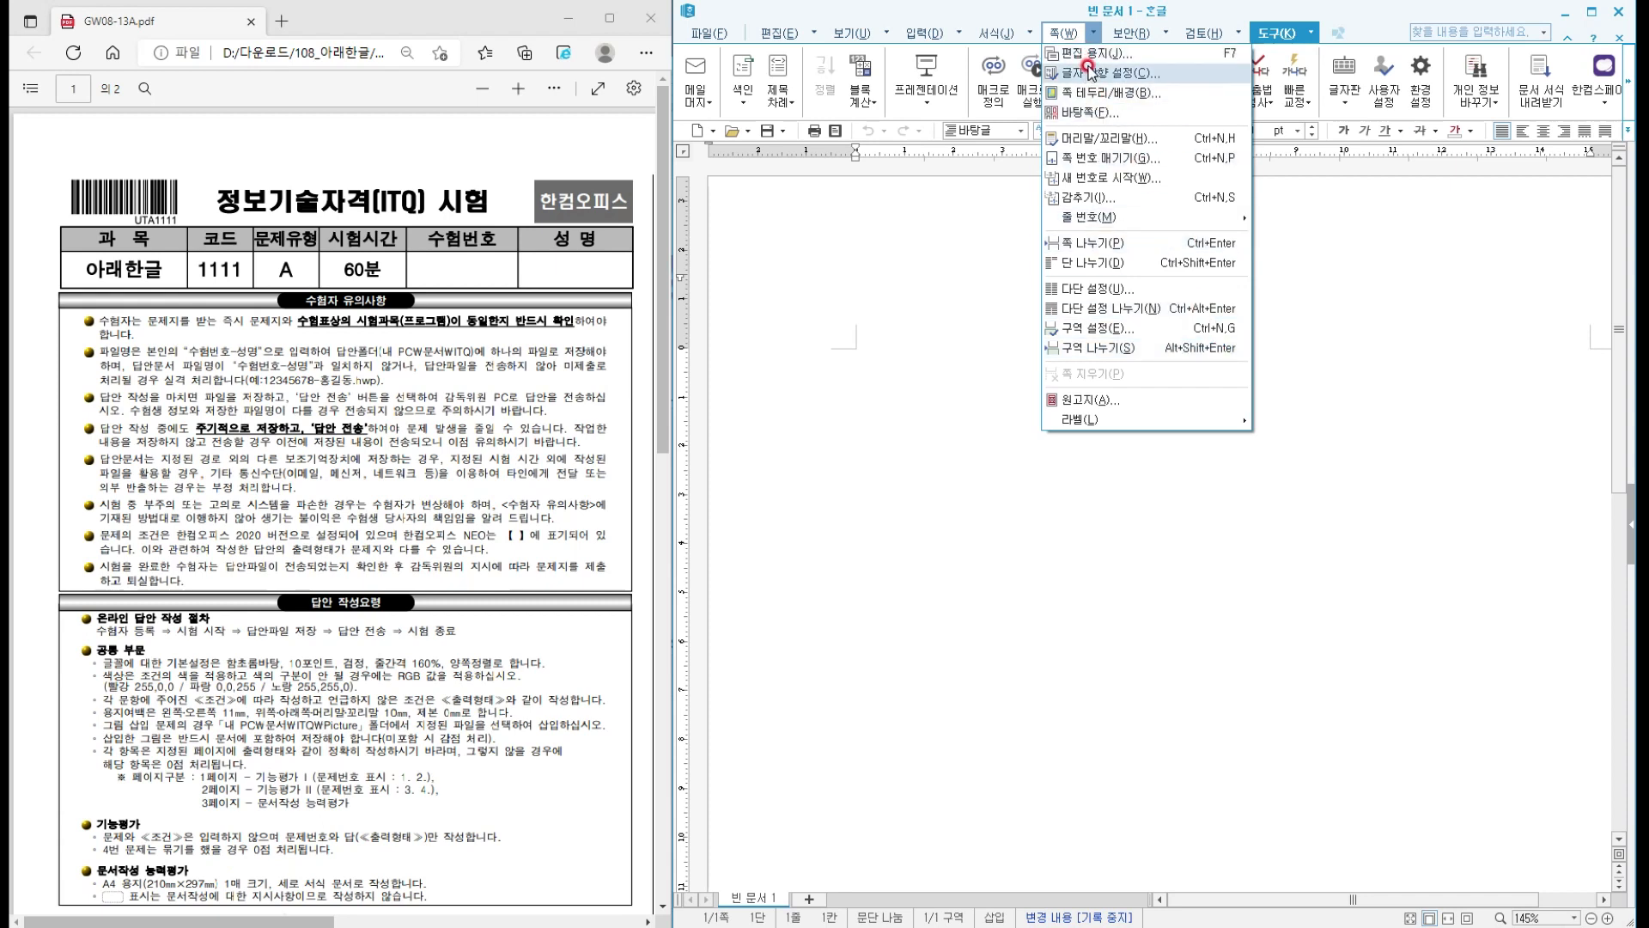
left_click(1025, 378)
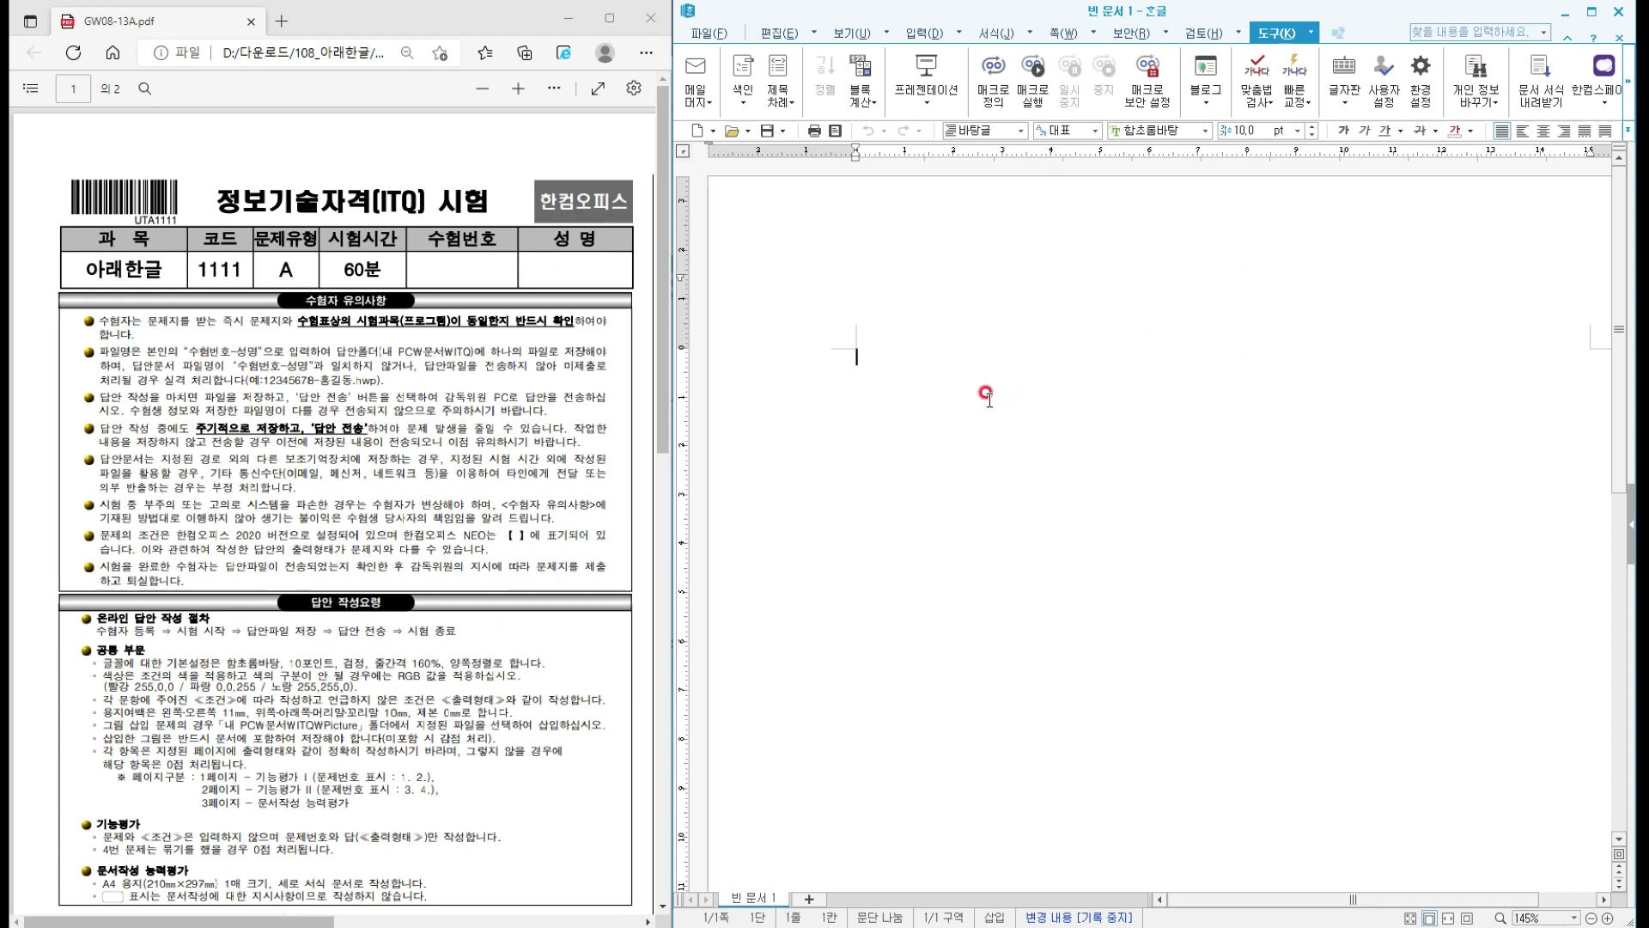
- Open the 편집 용지 settings and check the paper type options against the exam sheet's A4 portrait requirement
key("F7")
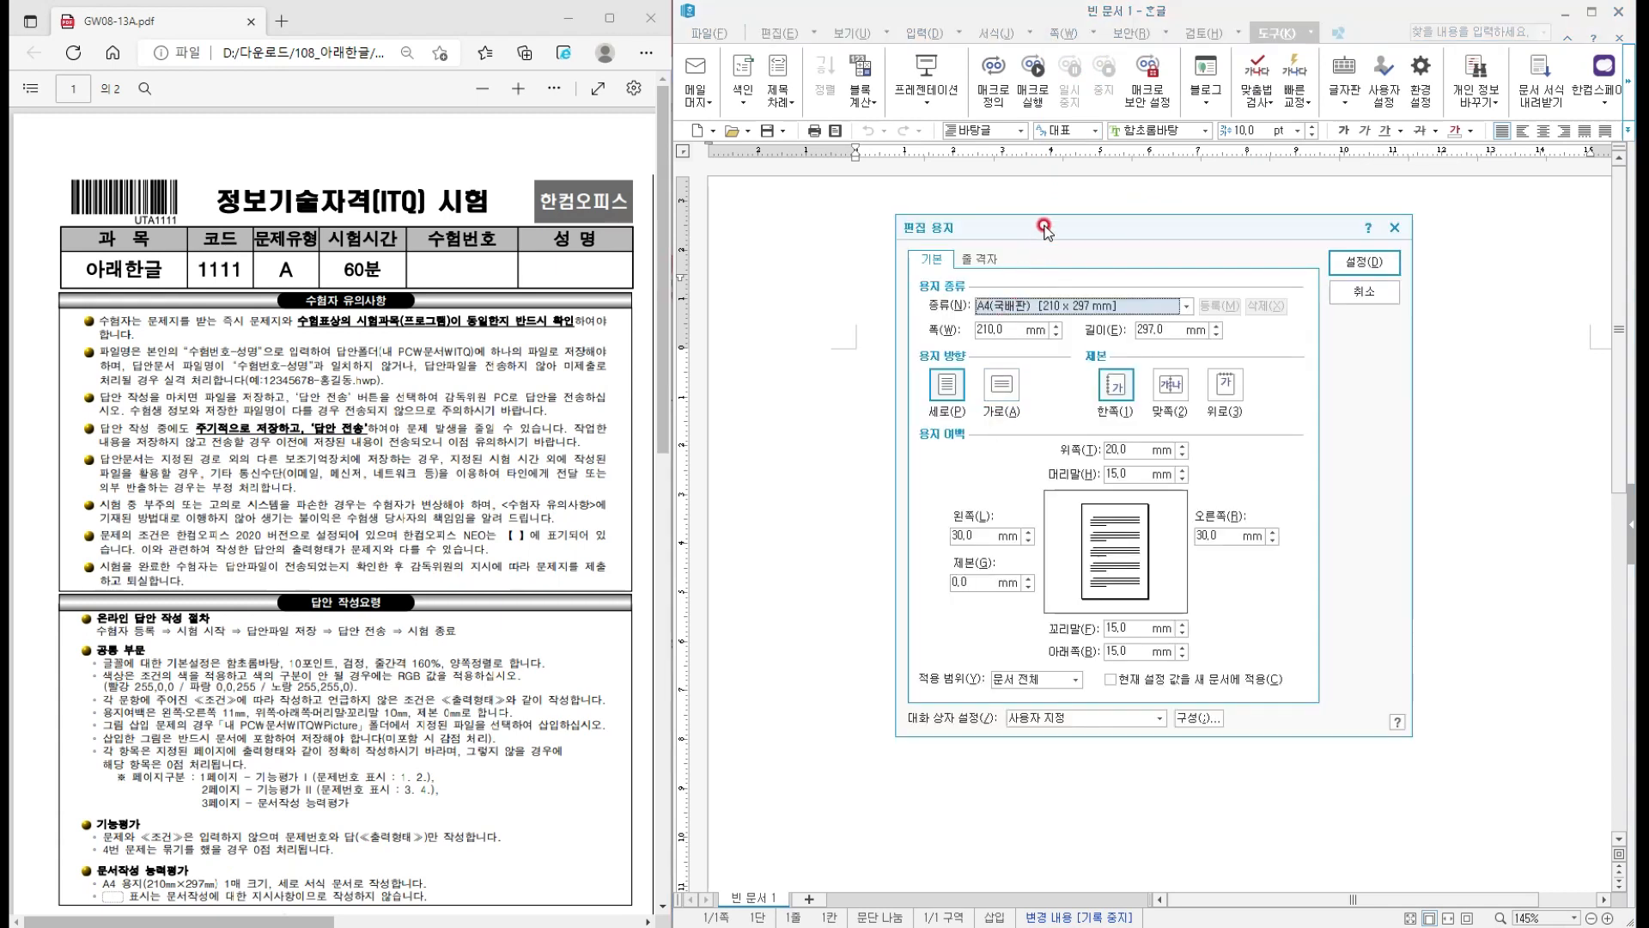
left_click_drag(1044, 226, 925, 215)
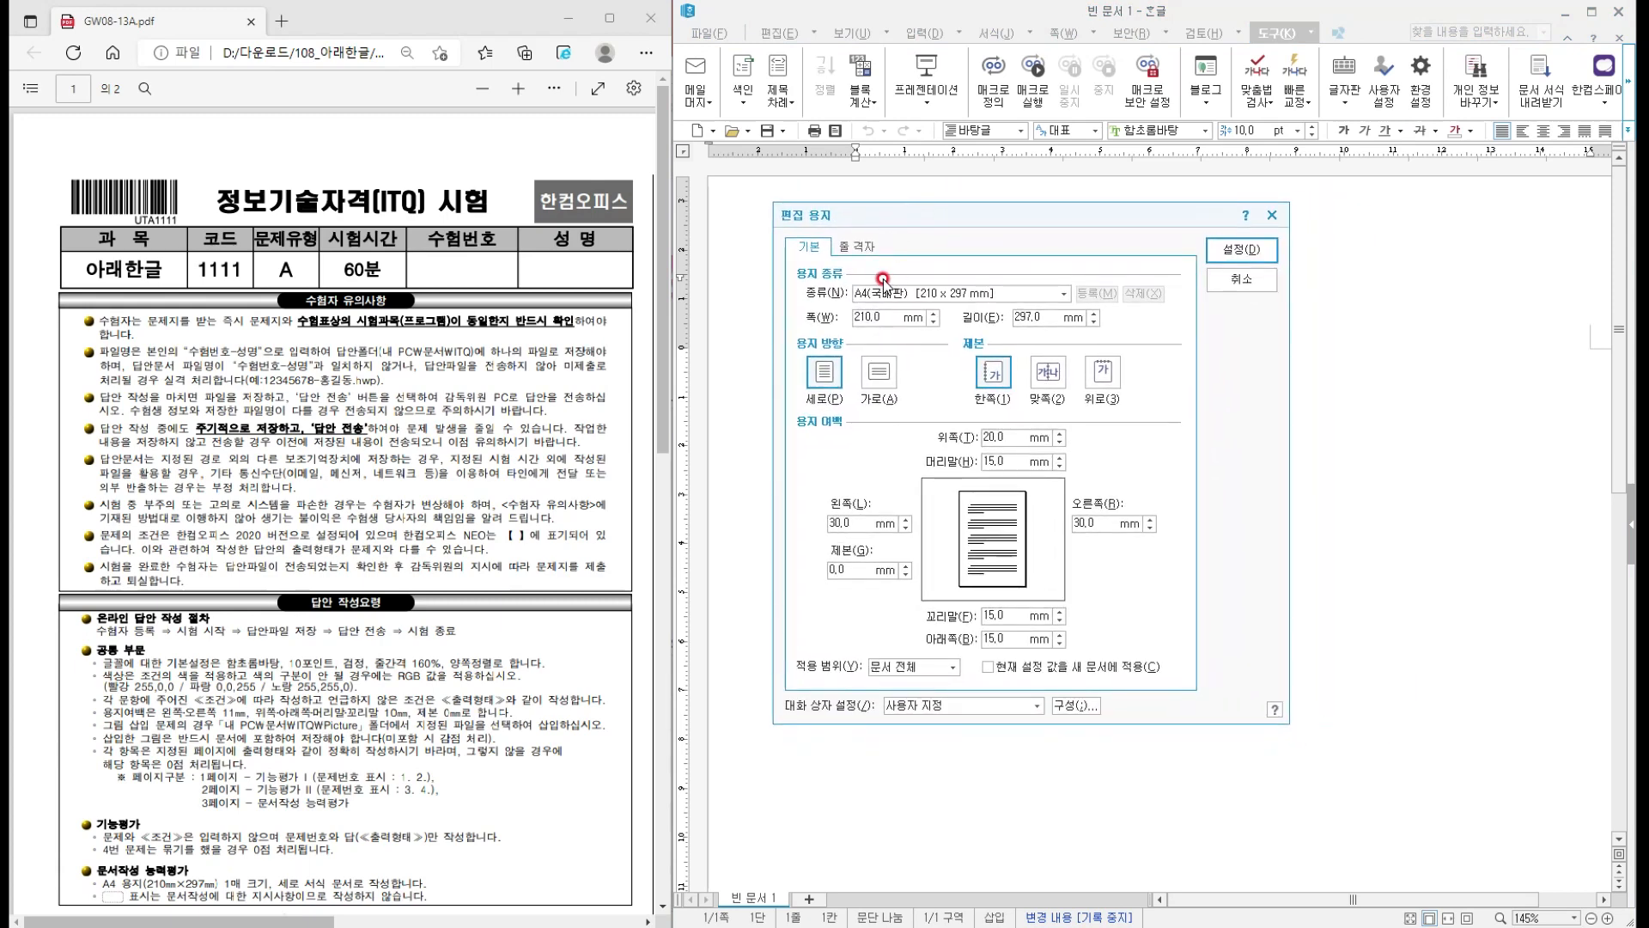
left_click(832, 296)
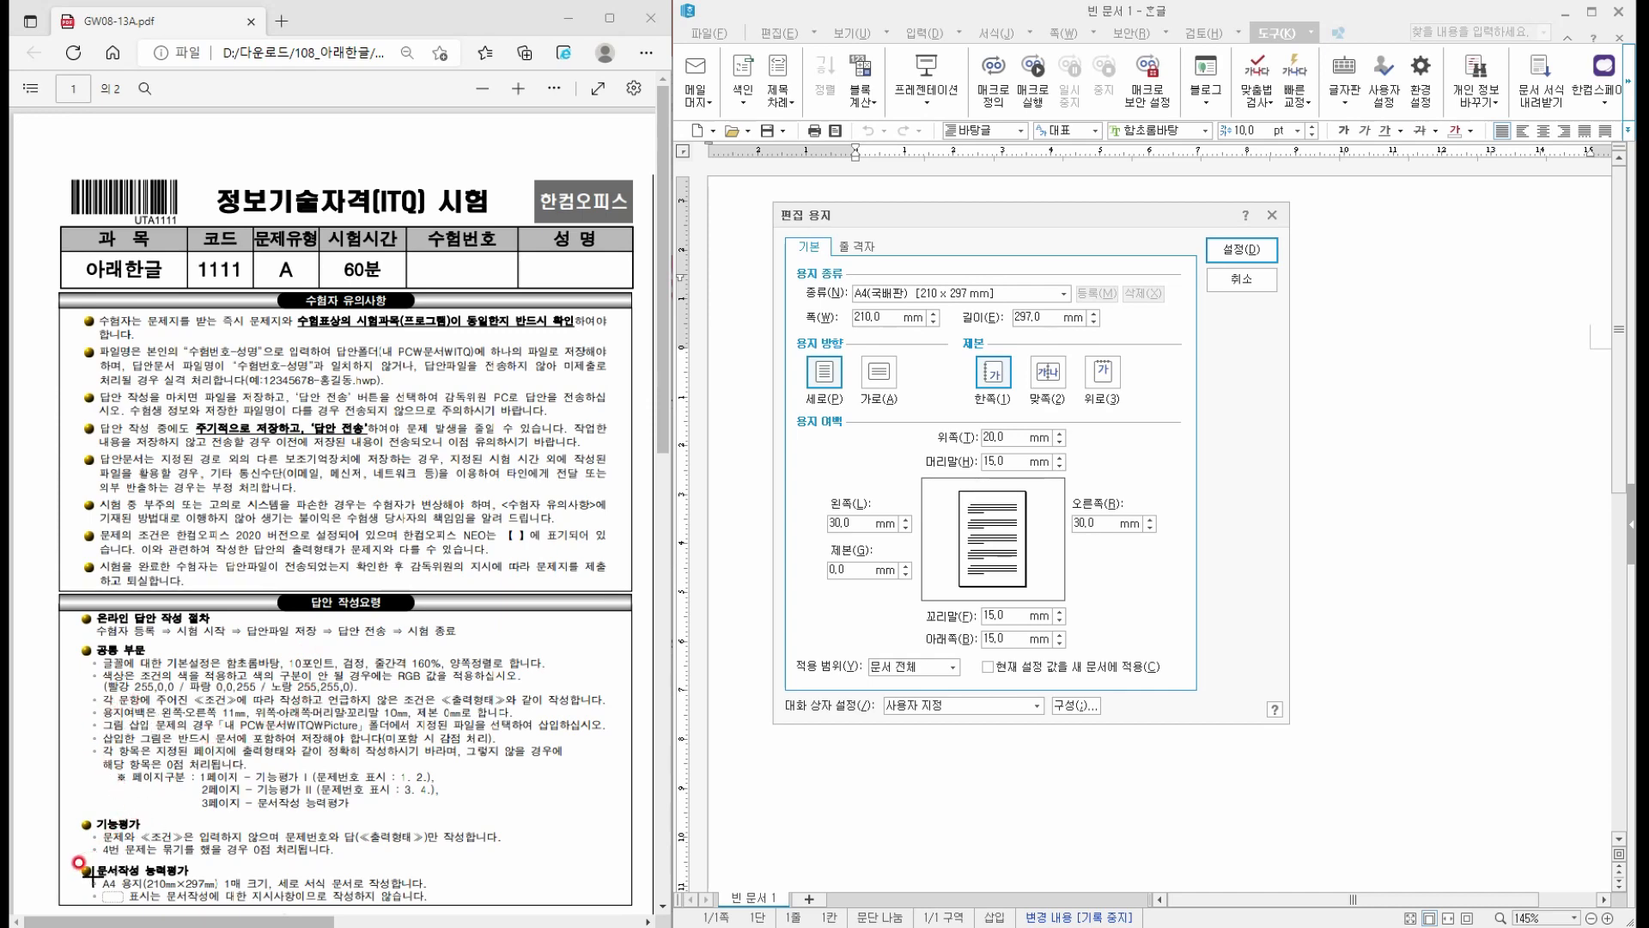
left_click_drag(85, 873, 435, 892)
left_click(919, 295)
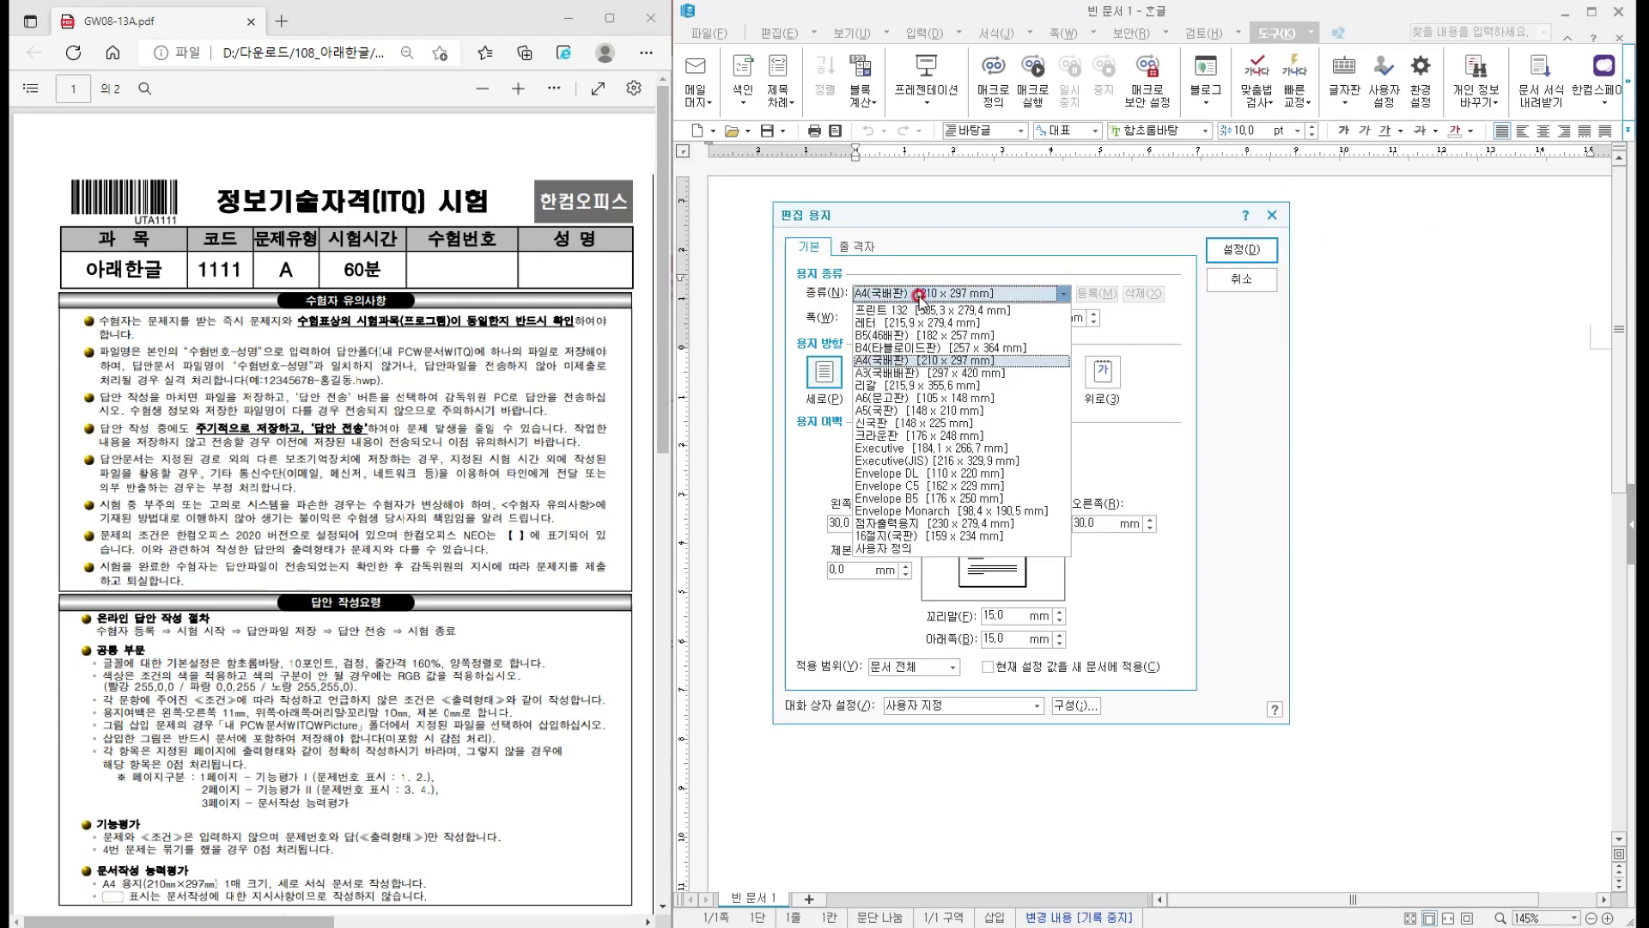
left_click(920, 295)
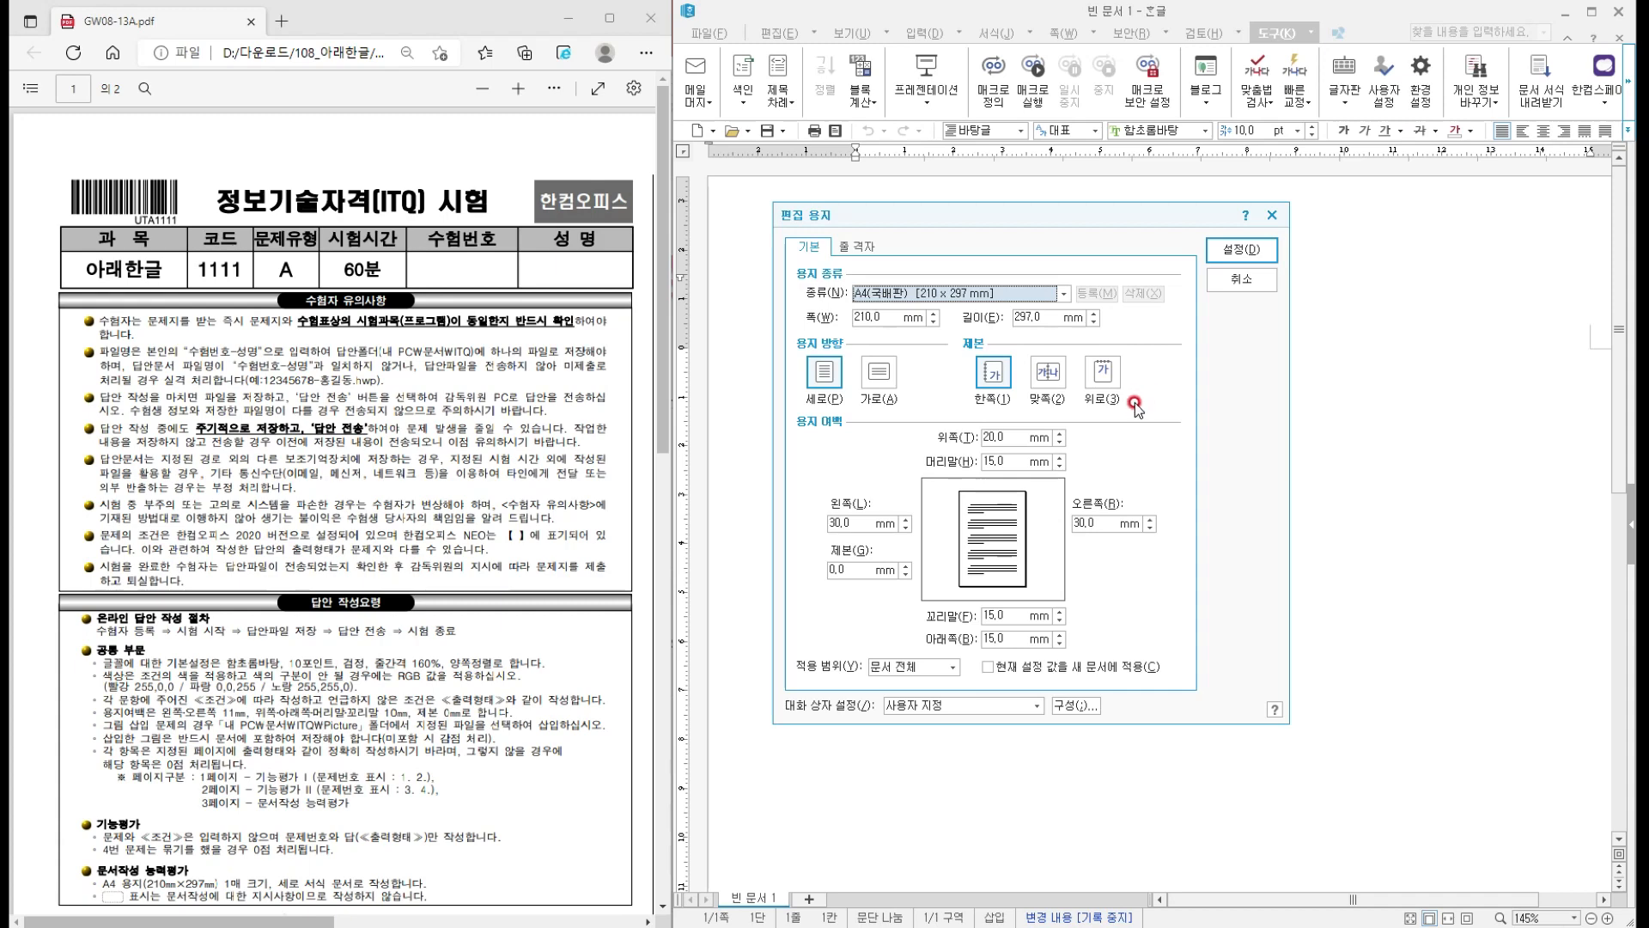
left_click(993, 445)
left_click_drag(964, 432, 963, 436)
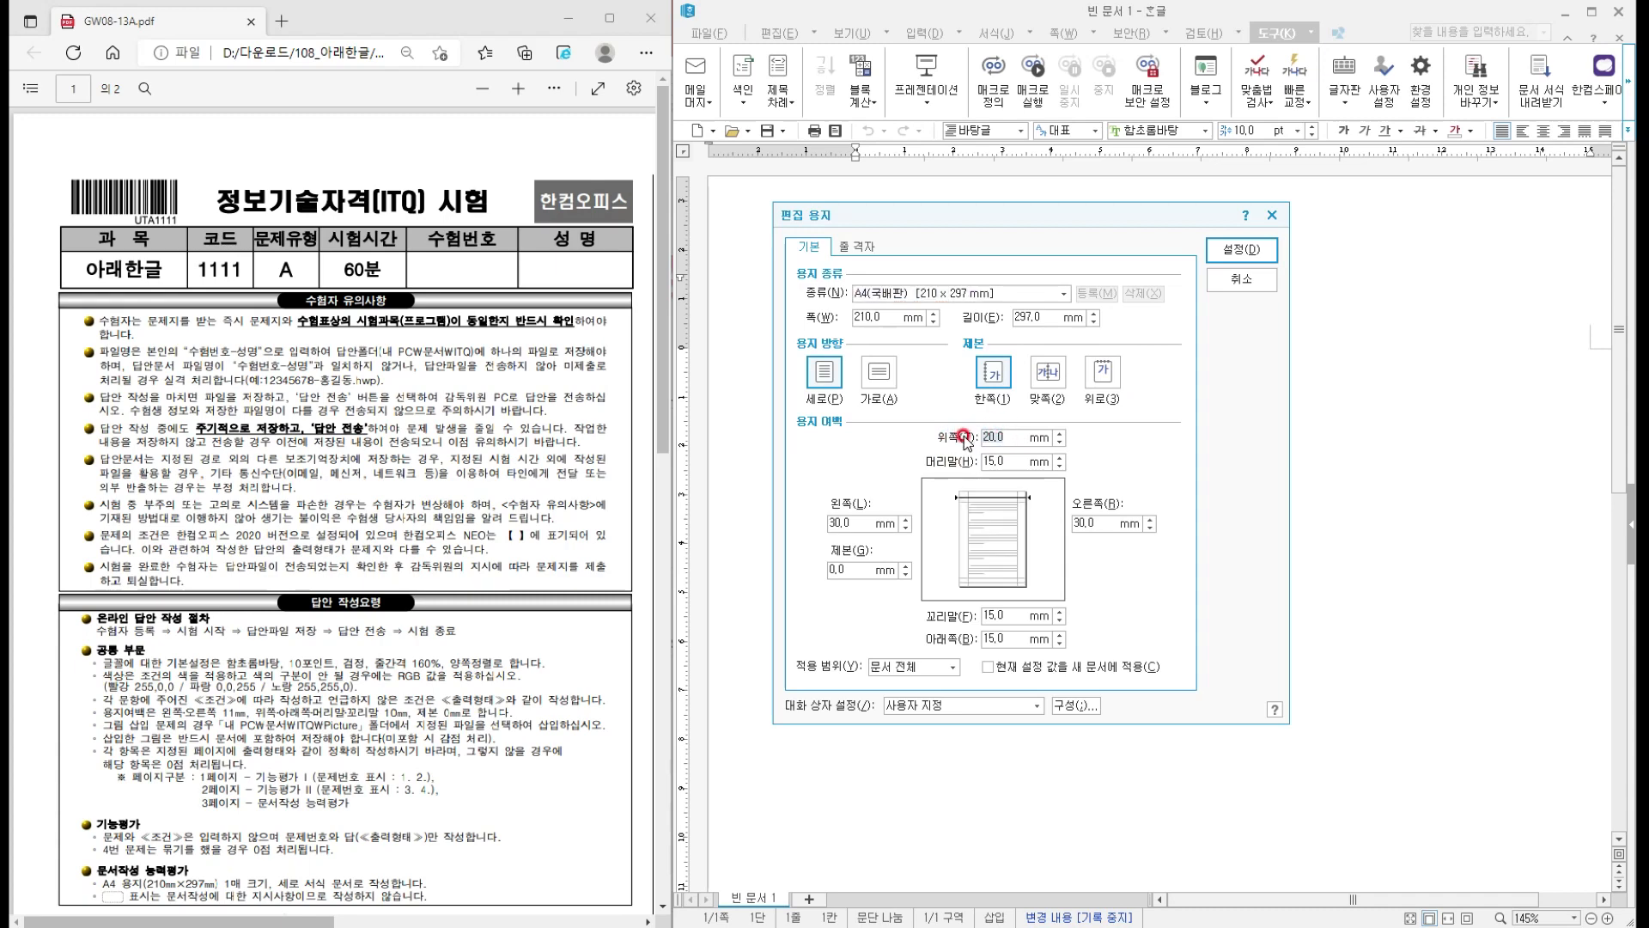
type("10")
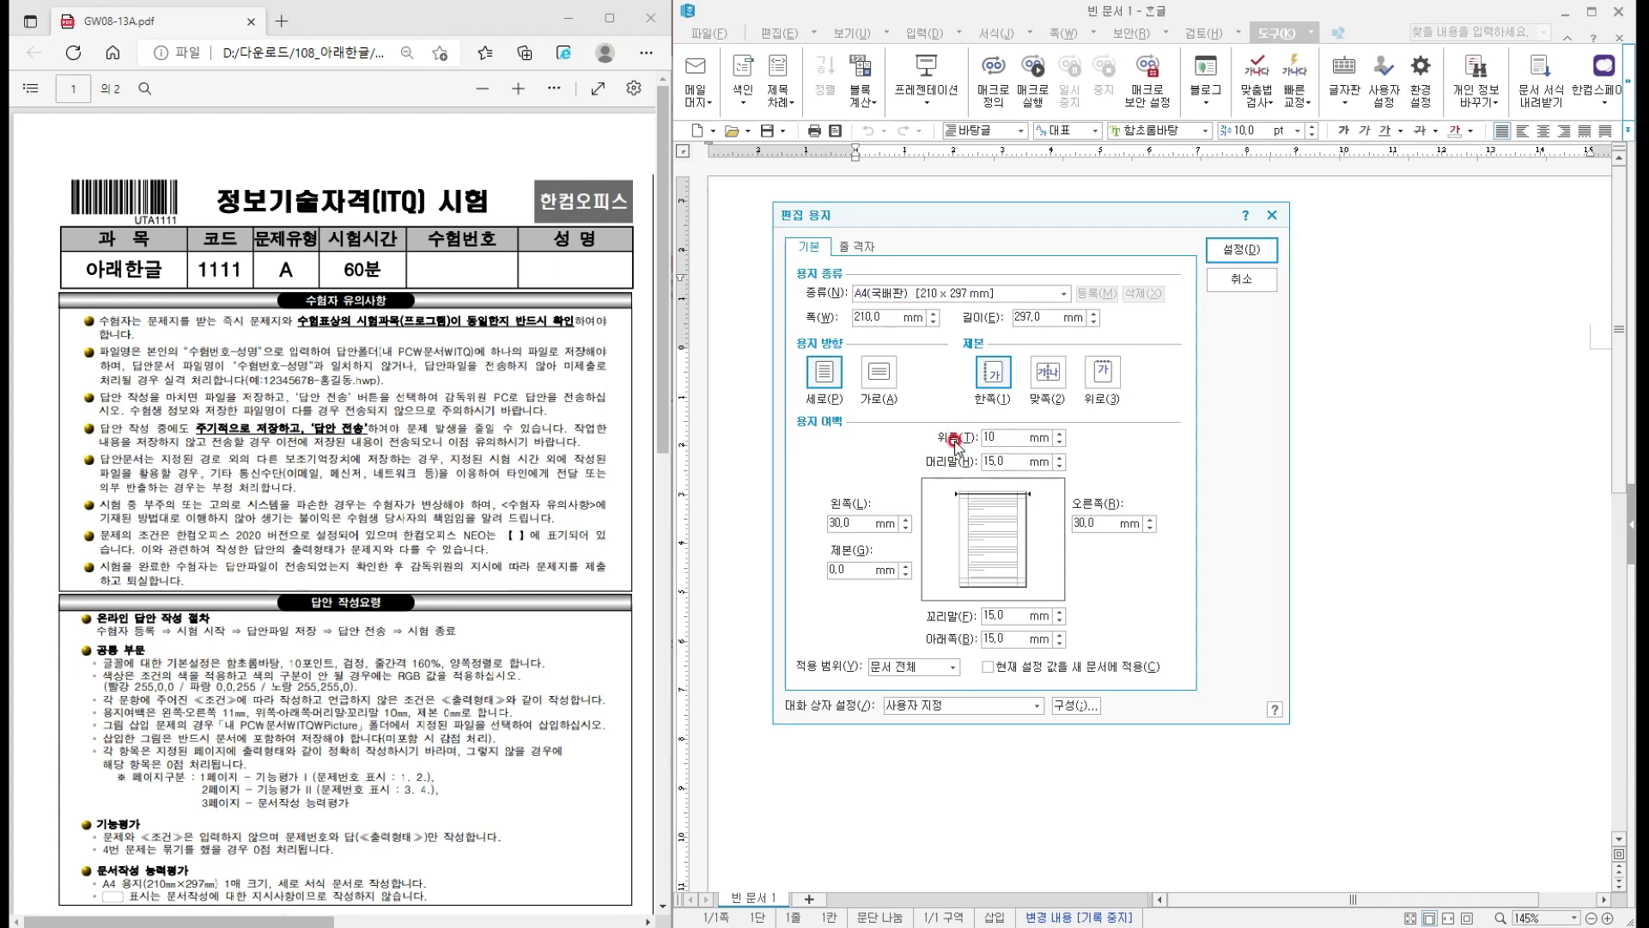
left_click(985, 461)
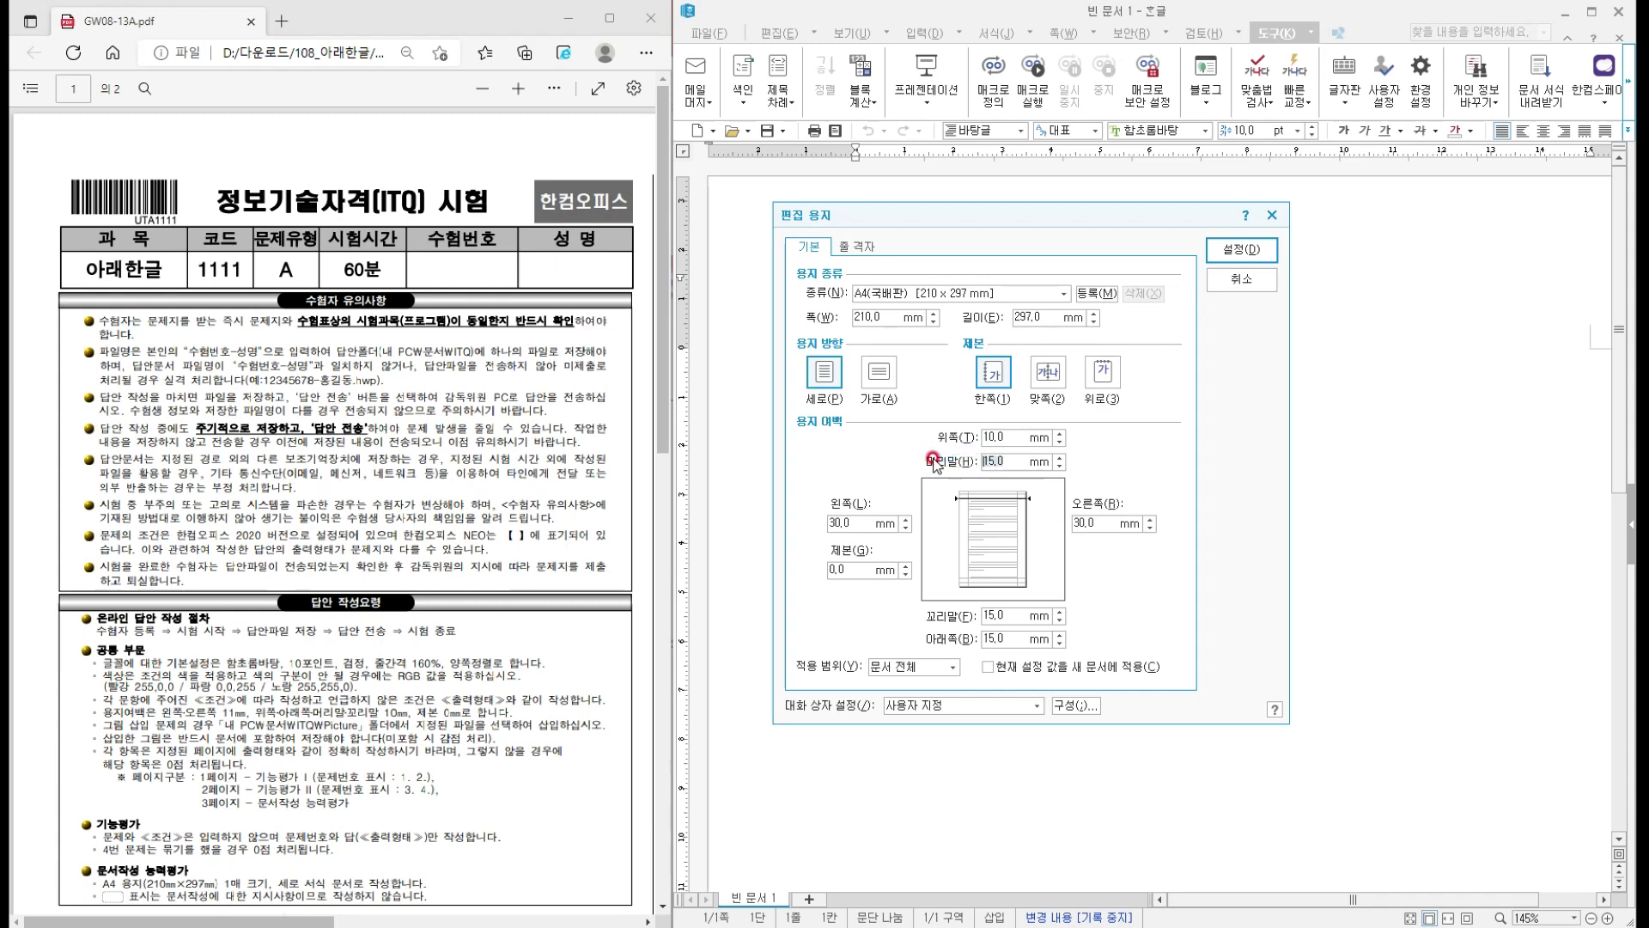
type("10")
left_click_drag(1009, 613, 877, 600)
type("10")
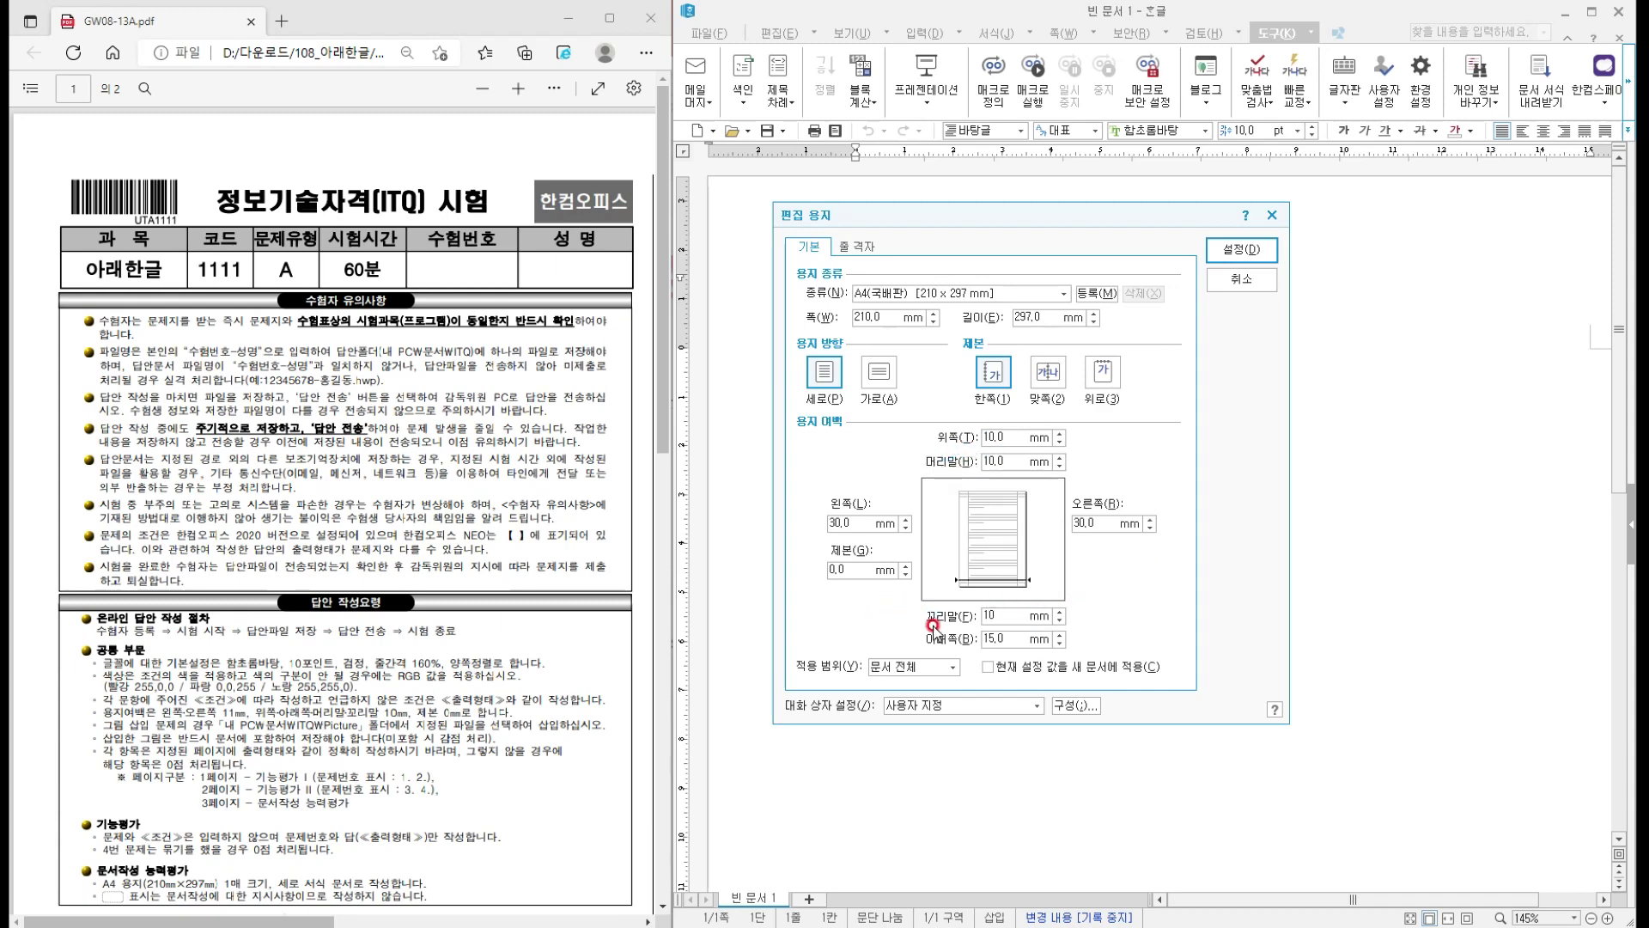
left_click(985, 638)
type("10")
left_click_drag(834, 522, 749, 521)
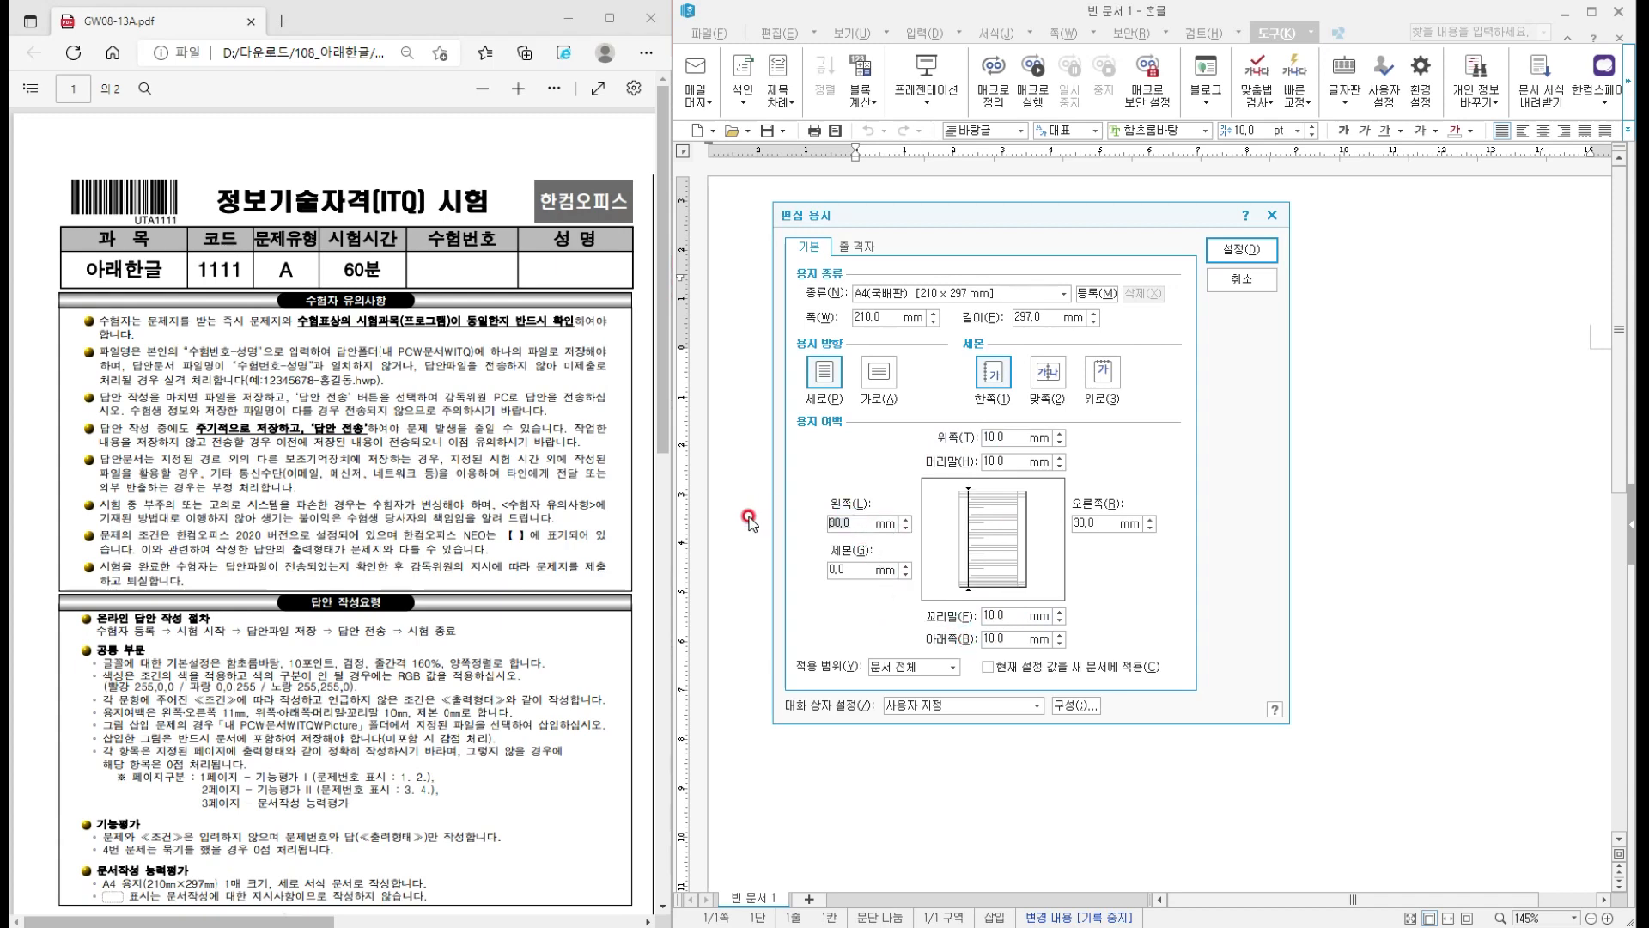
type("11")
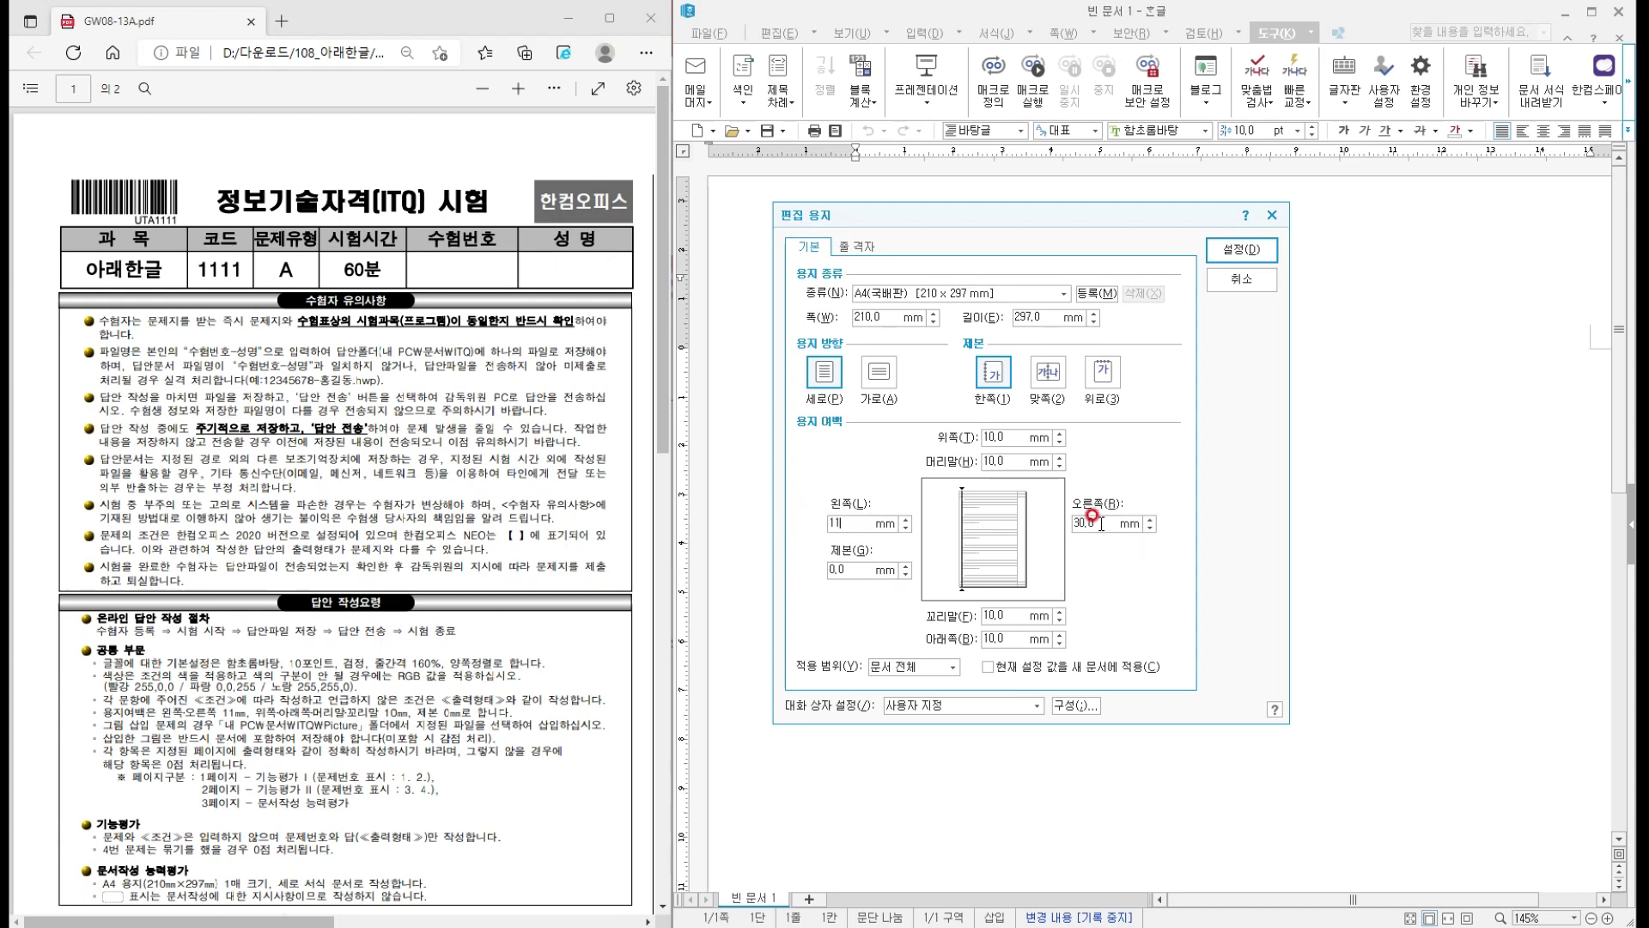
left_click_drag(1104, 523, 1073, 523)
type("11")
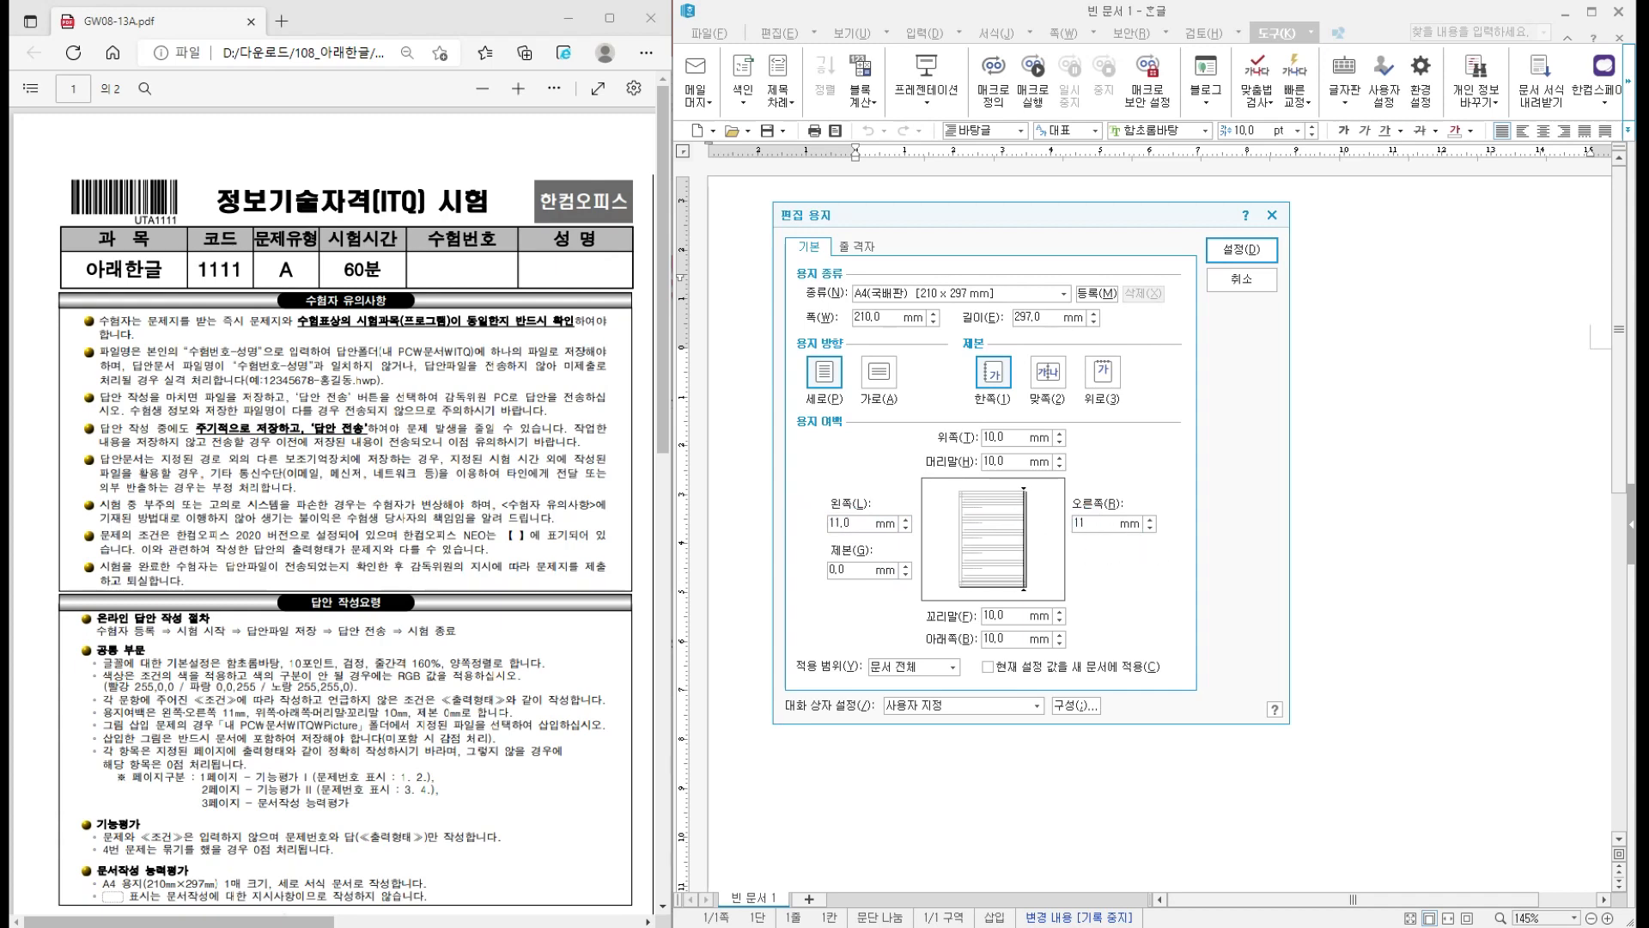
left_click(1232, 286)
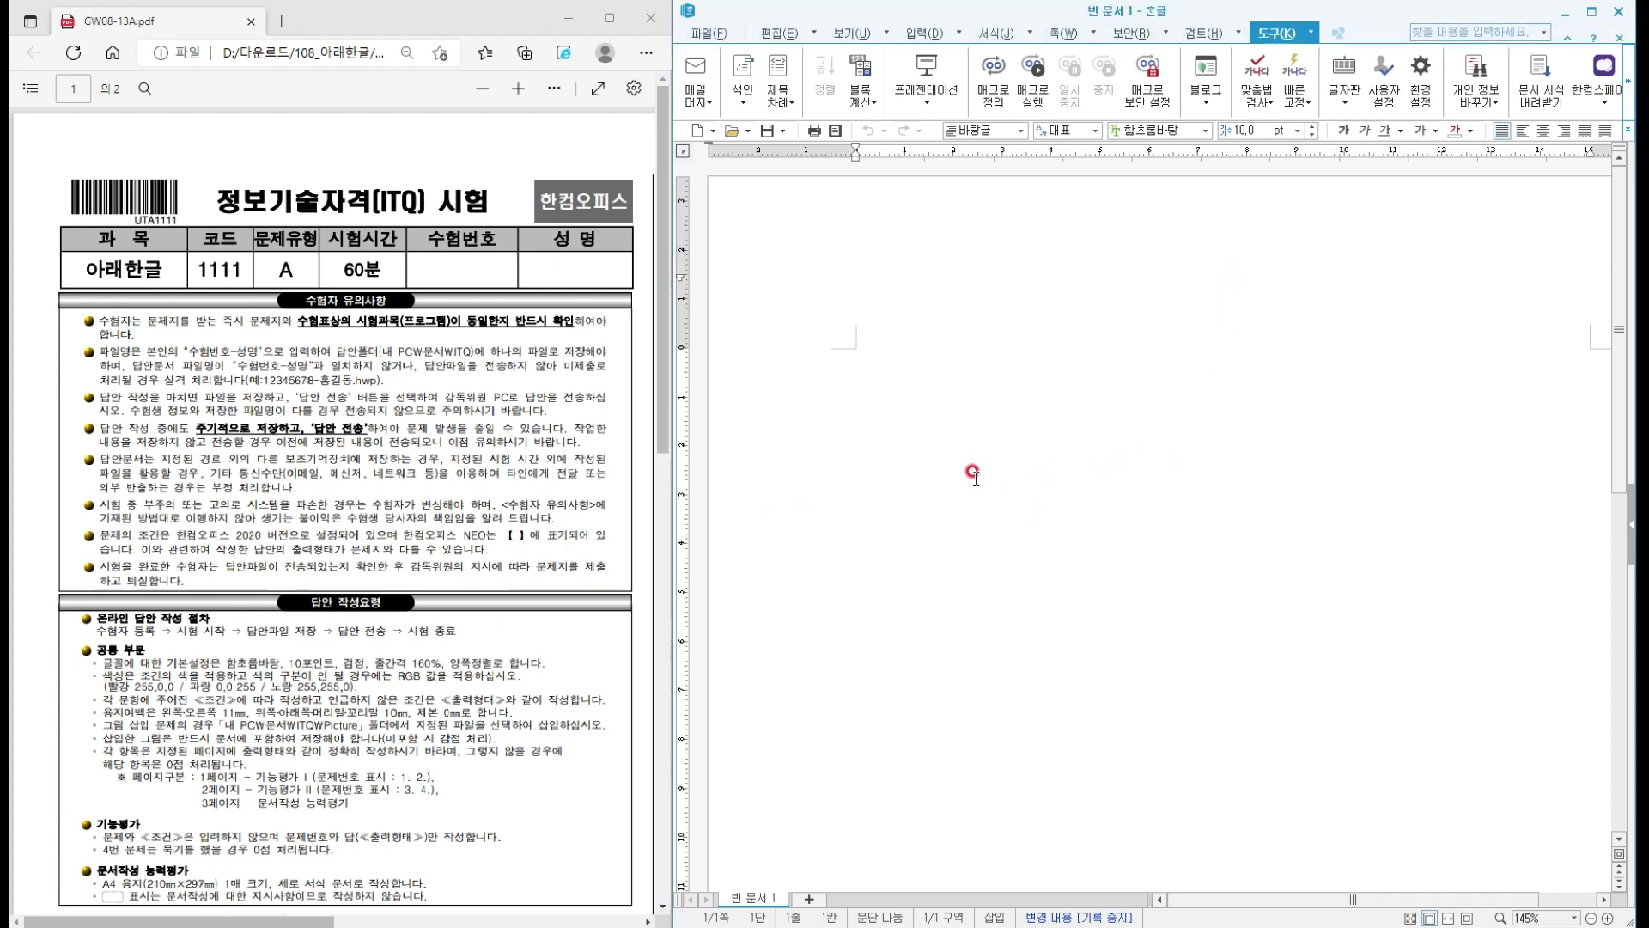
- Open the 편집 용지 settings and set the 위쪽 and 아래쪽 margins to 10 mm
key("F7")
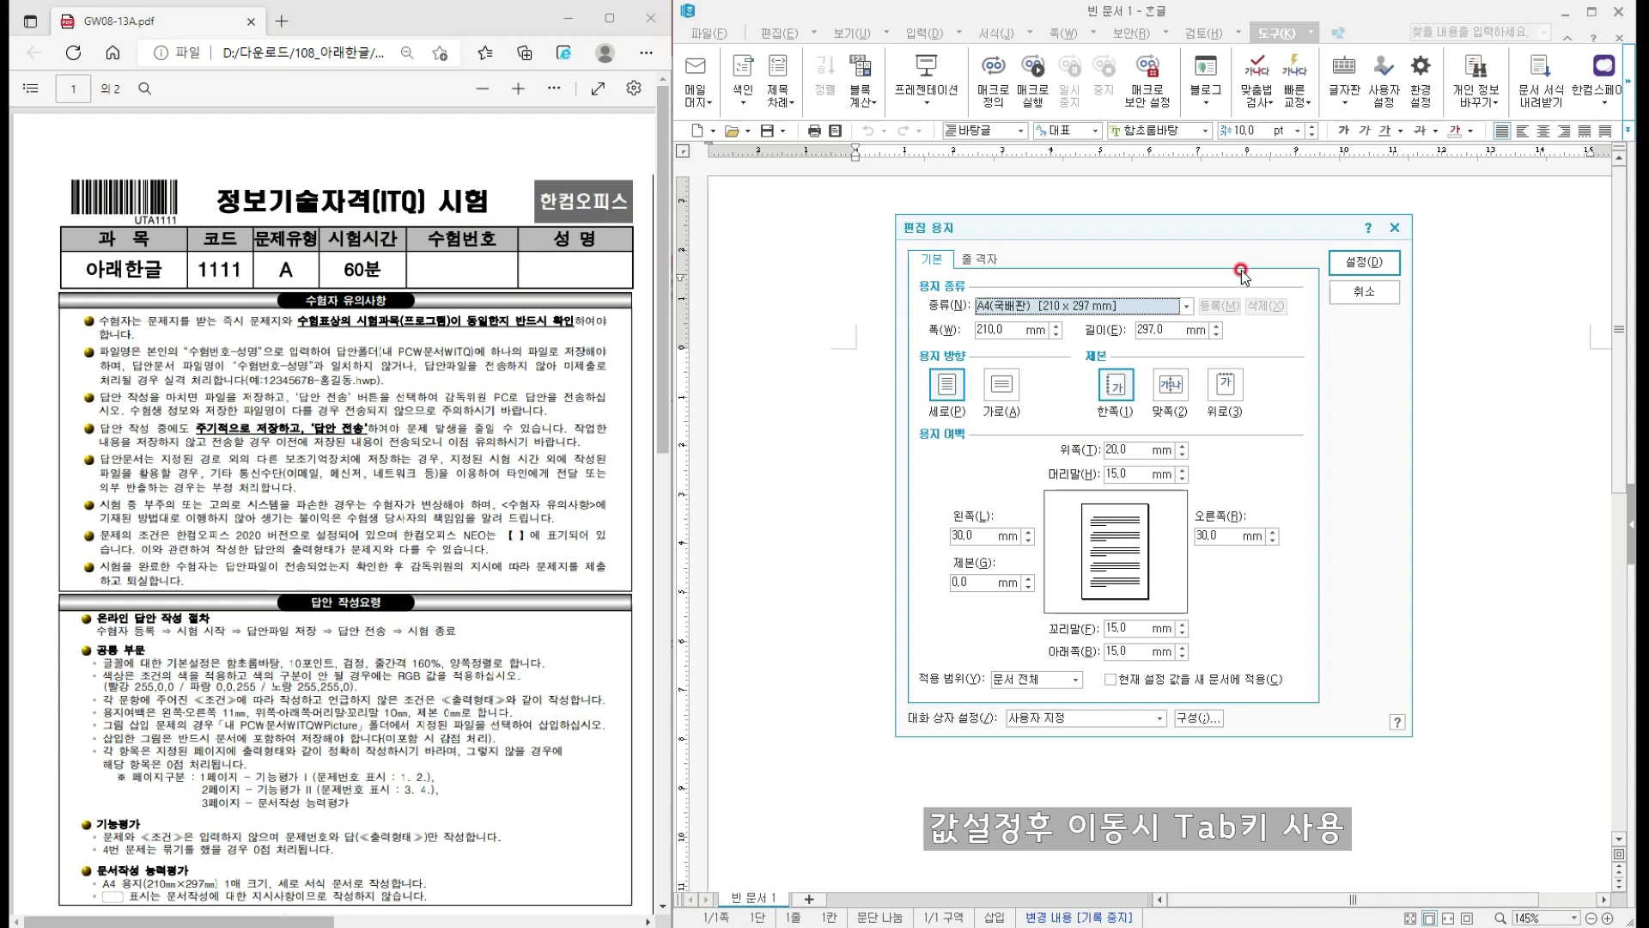
key("Tab")
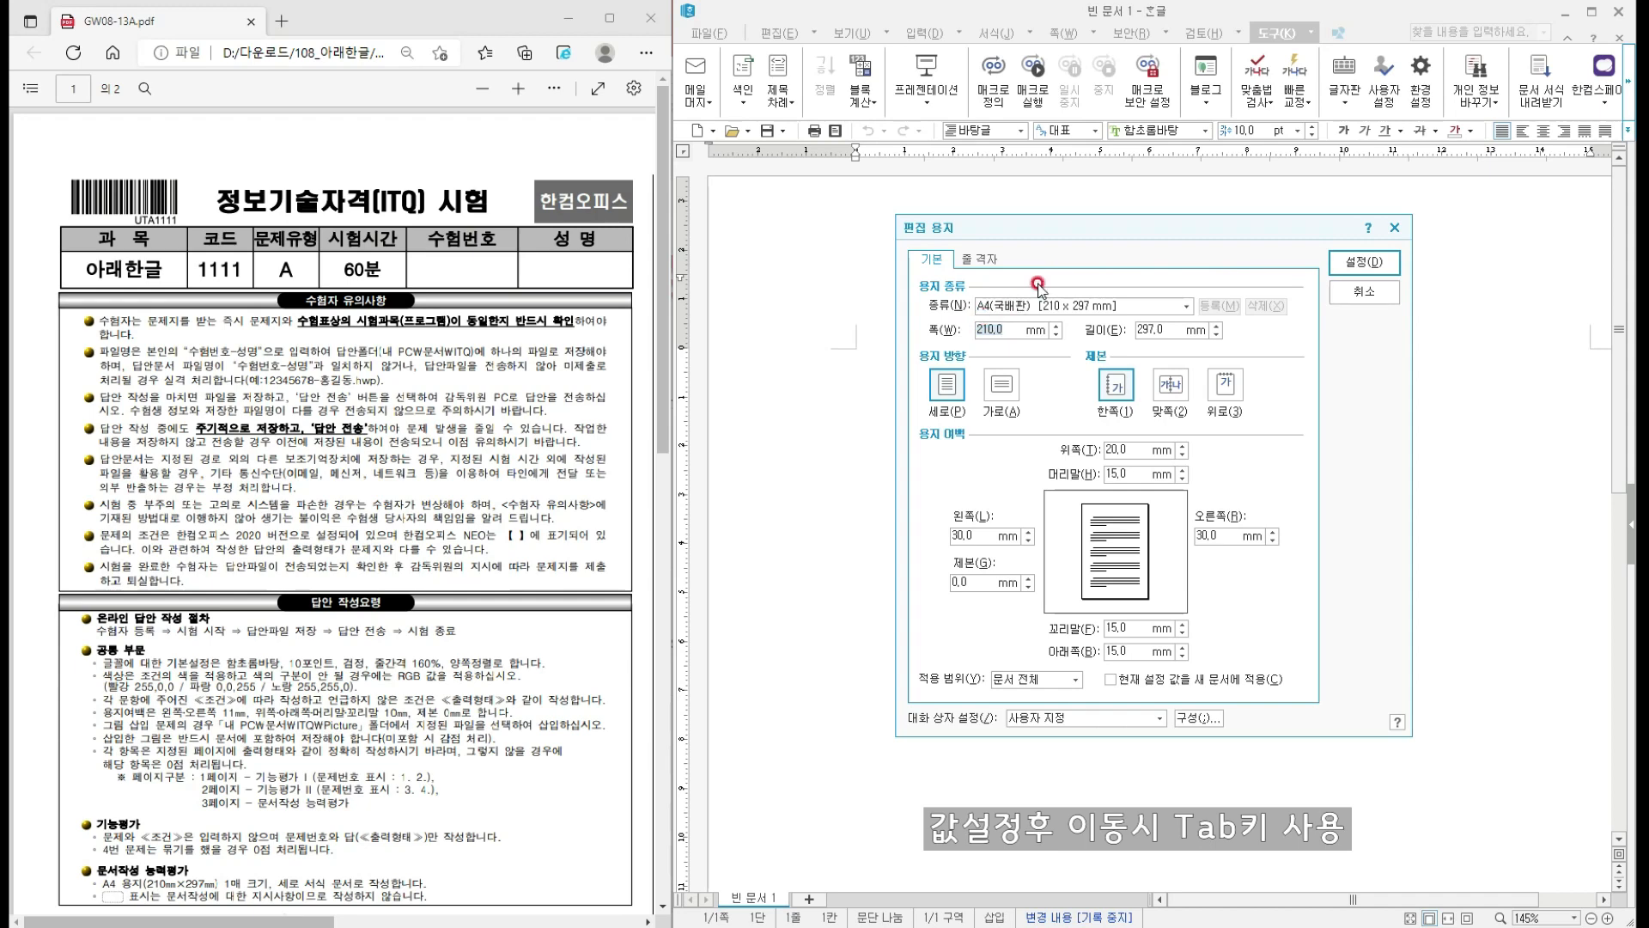
key("Tab")
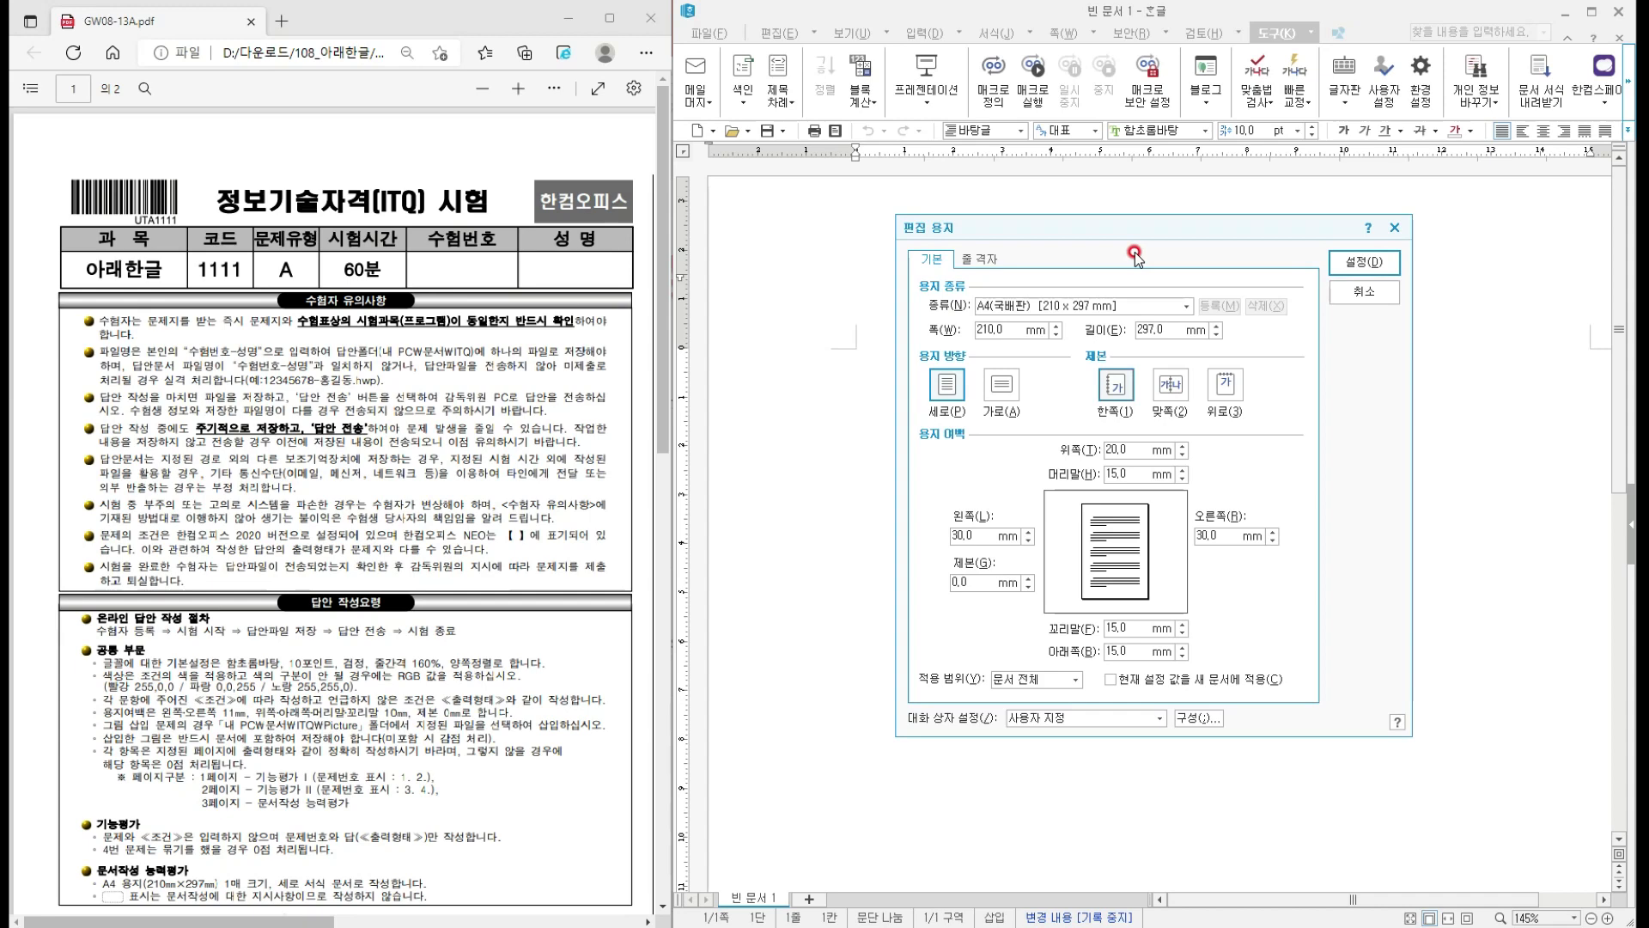
key("Tab")
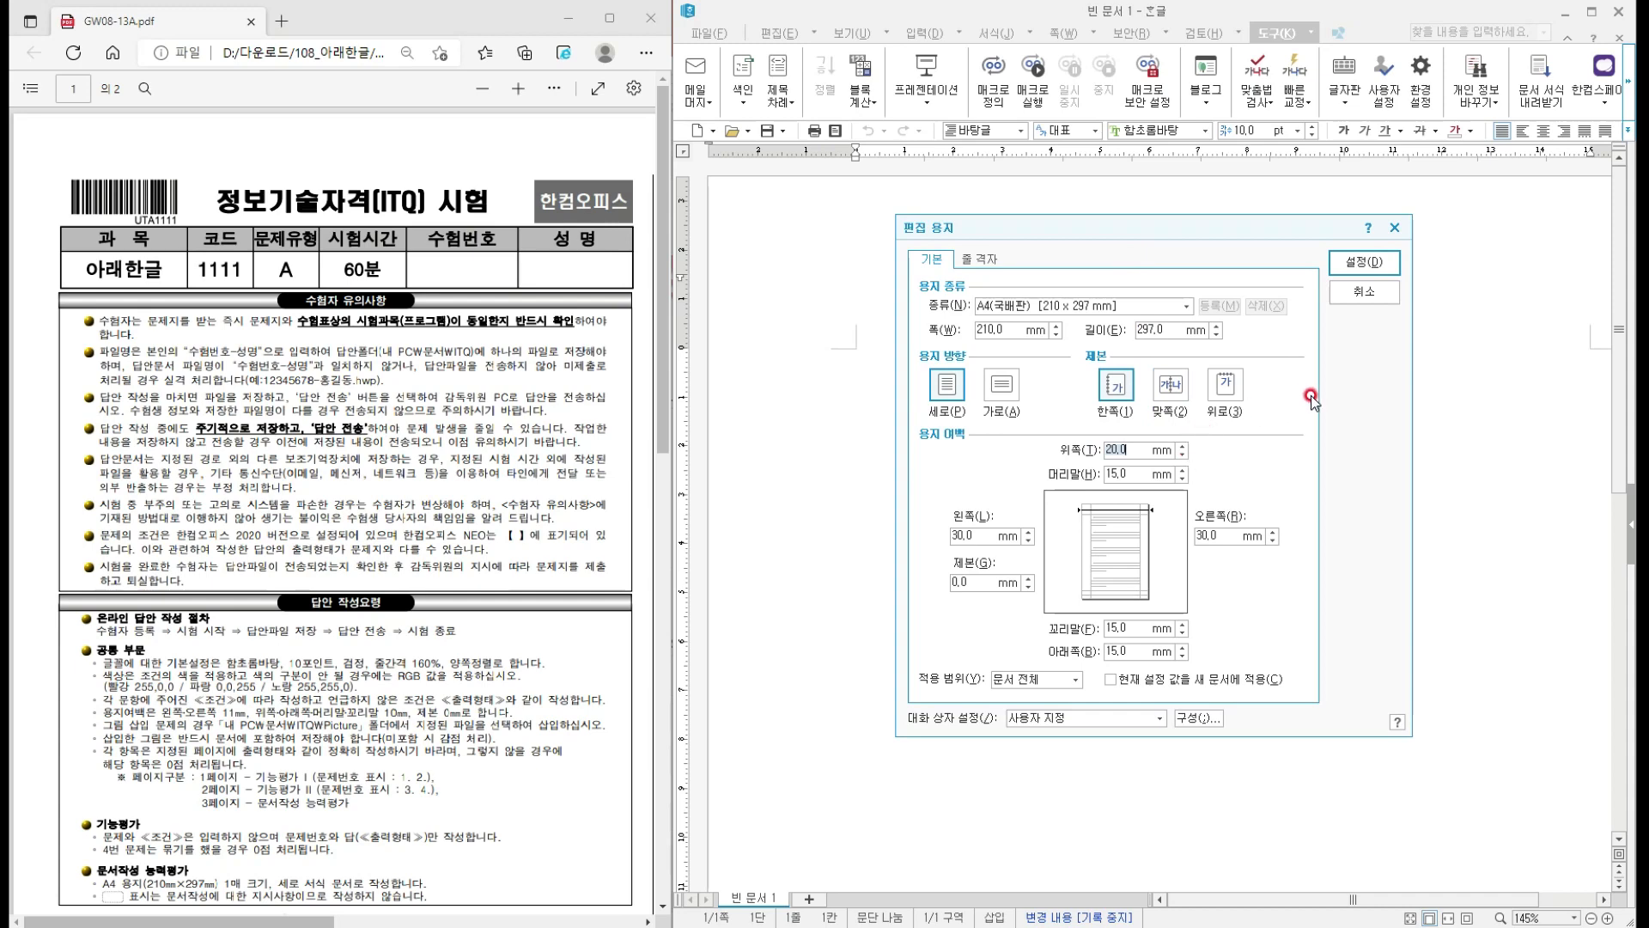
type("10")
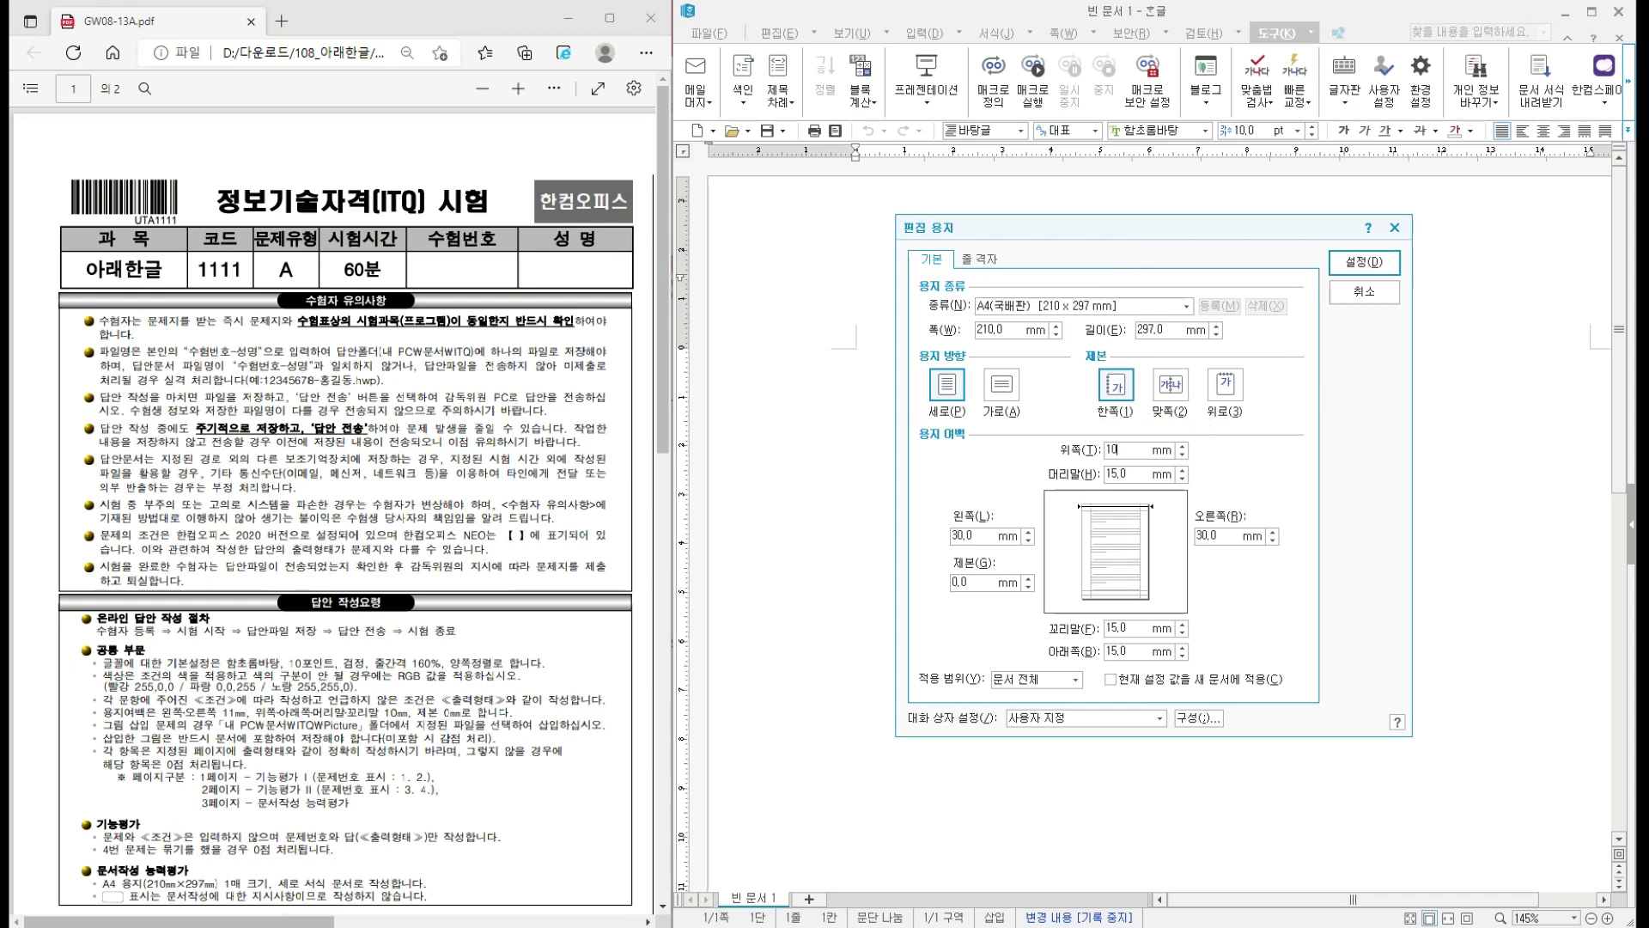
key("Tab")
type("10")
key("Tab")
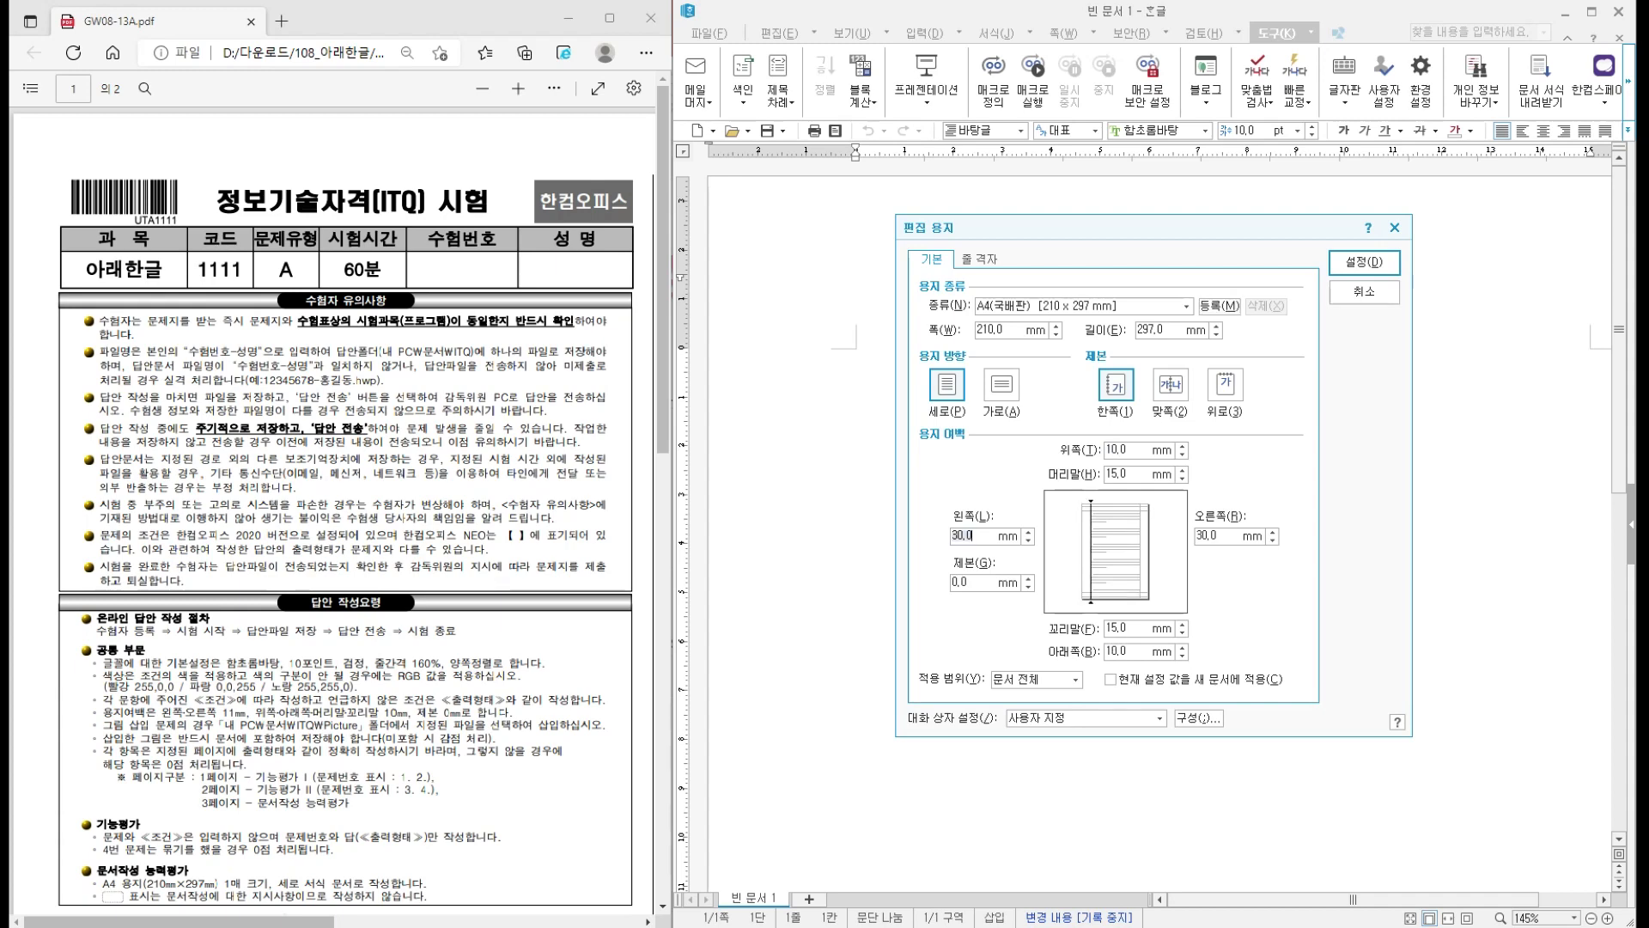
- Set the 왼쪽 and 오른쪽 margins to 11 mm and 머리말 and 꼬리말 to 10 mm, and apply the page setup
type("11")
key("Tab")
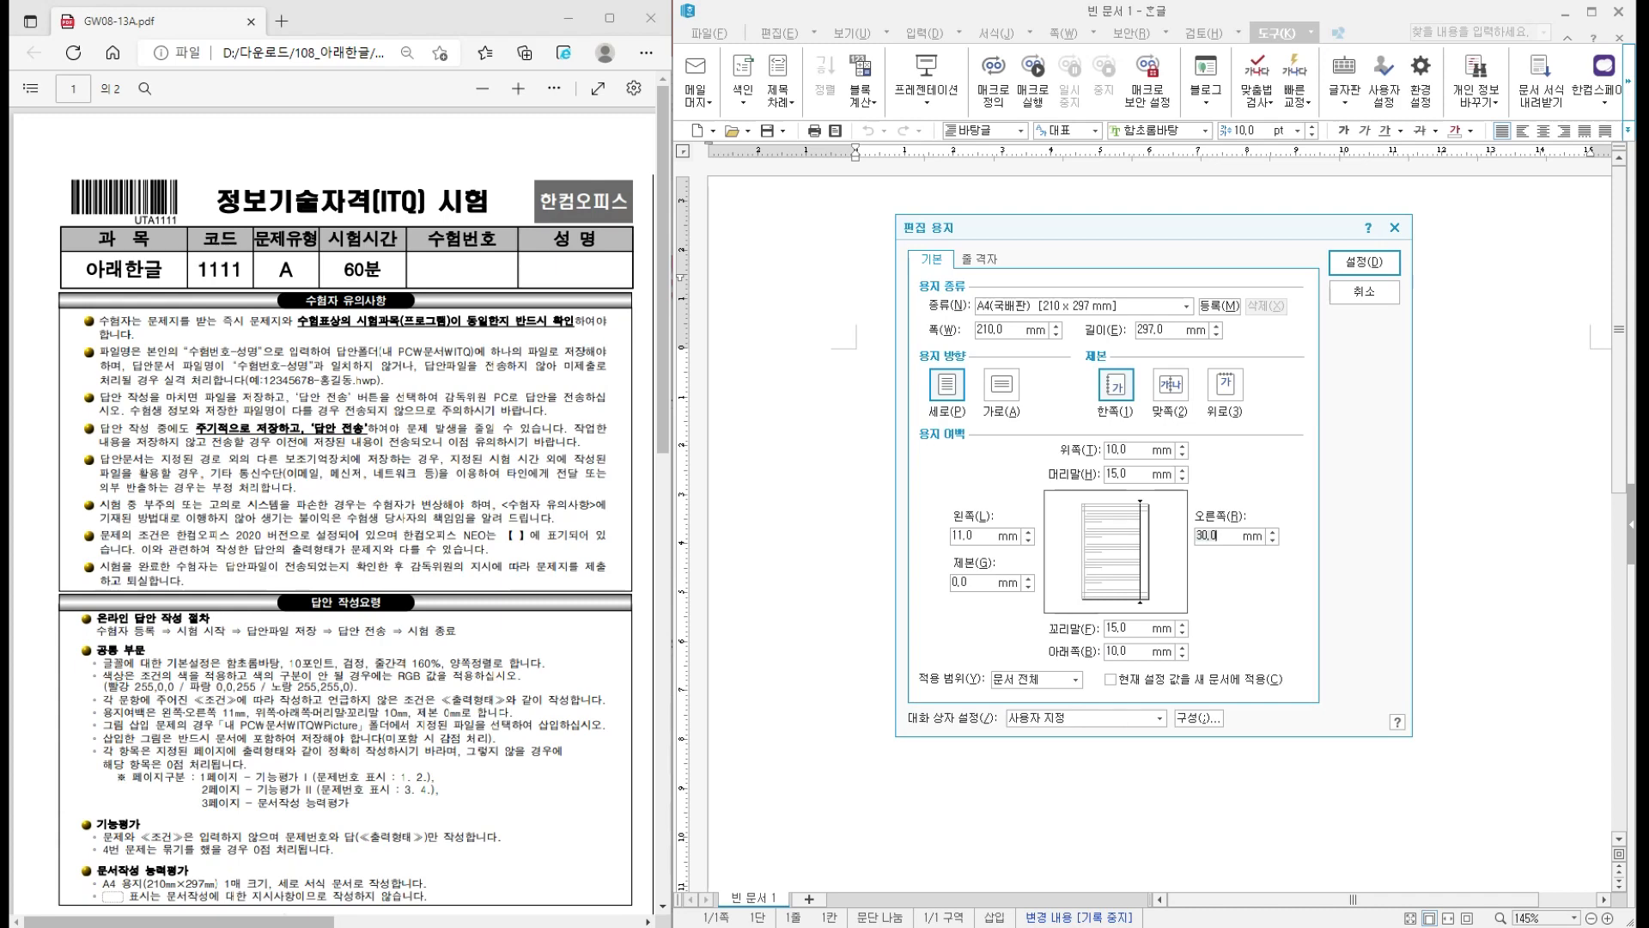
type("11")
key("Tab")
type("10")
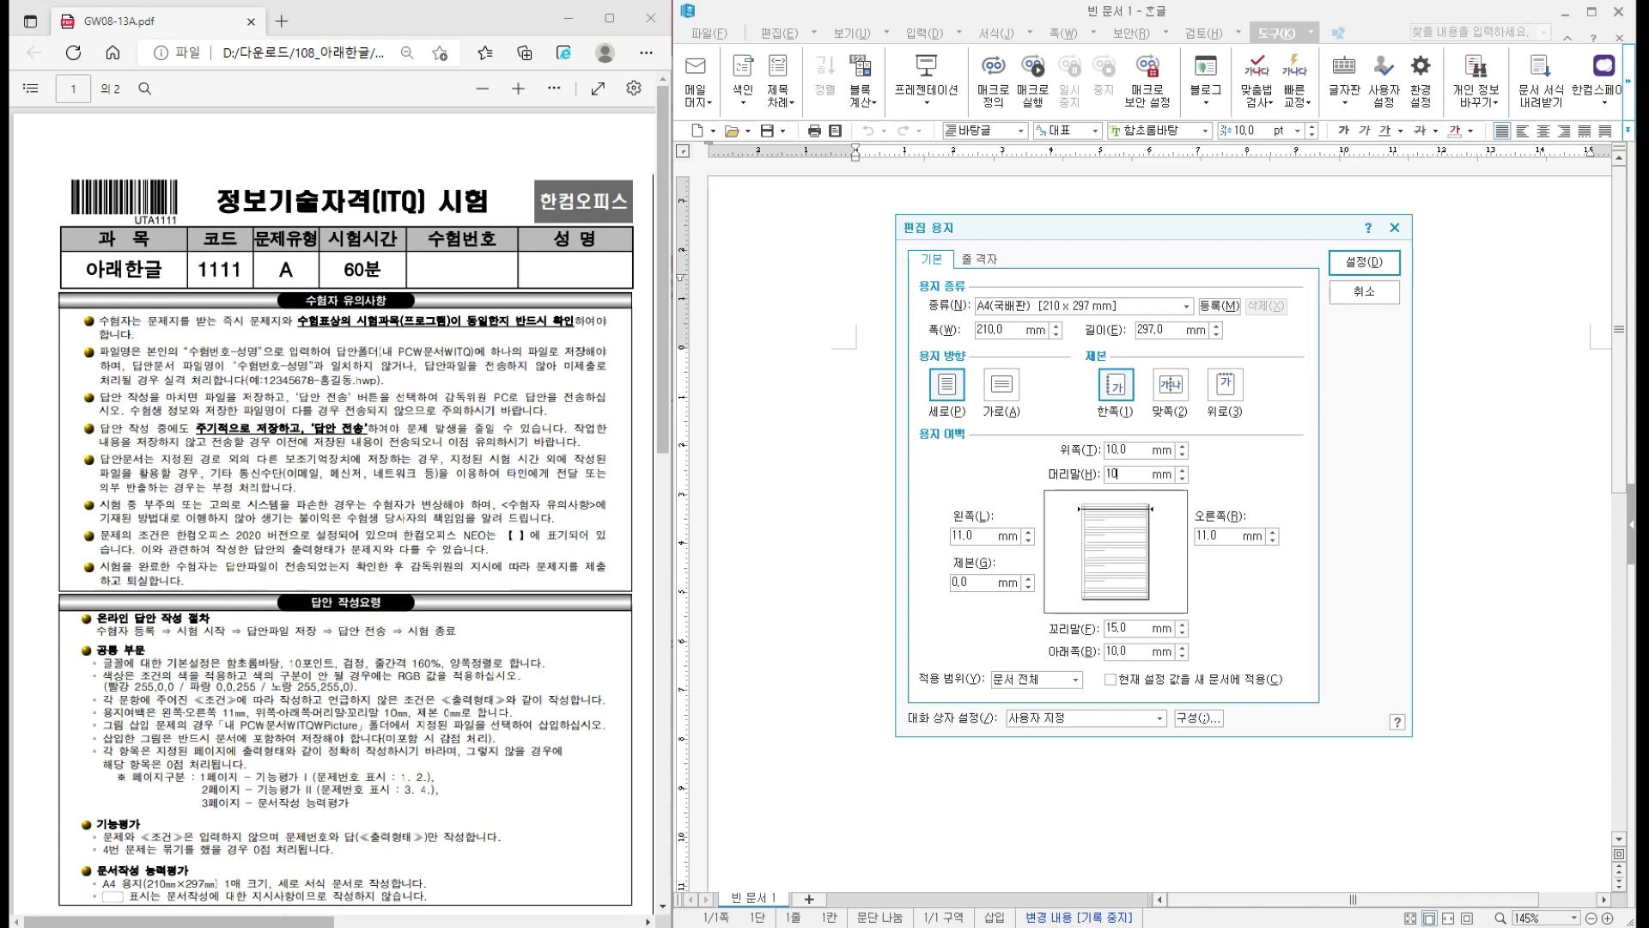
key("Tab")
type("10")
key("Return")
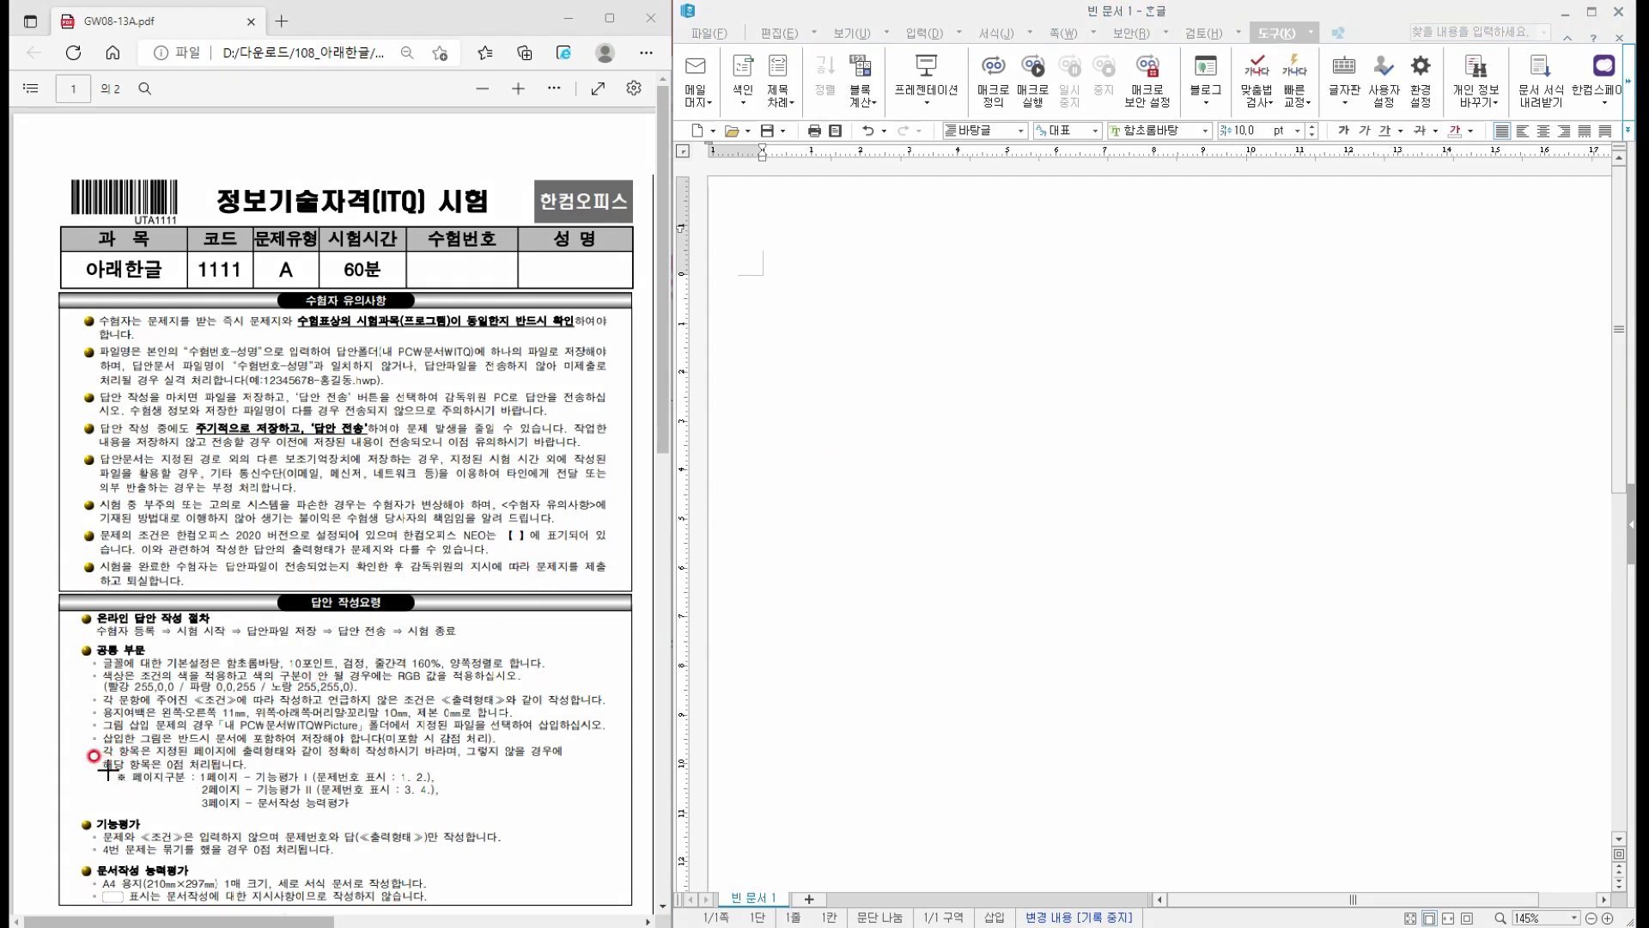
- Check the exam sheet's page division rules and add a second page with a section break (구역 나누기) in the blank document
mouse_move(108, 767)
left_mouse_down()
mouse_move(148, 816)
mouse_move(481, 812)
left_mouse_up()
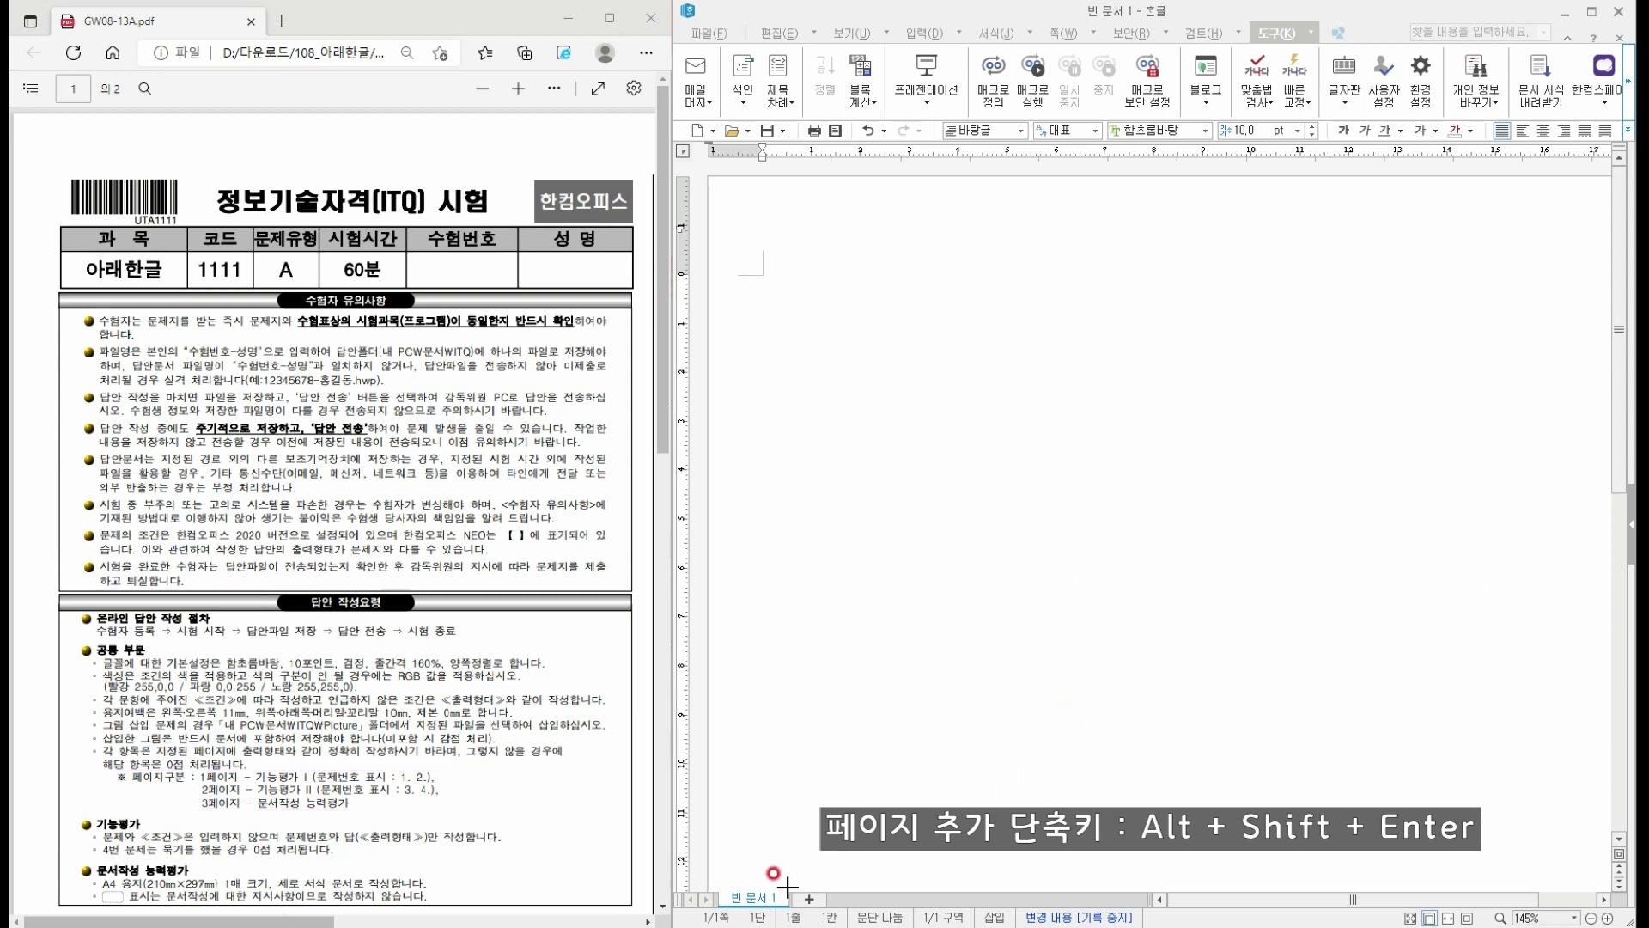
mouse_move(680, 896)
left_mouse_down()
mouse_move(700, 919)
mouse_move(796, 921)
left_mouse_up()
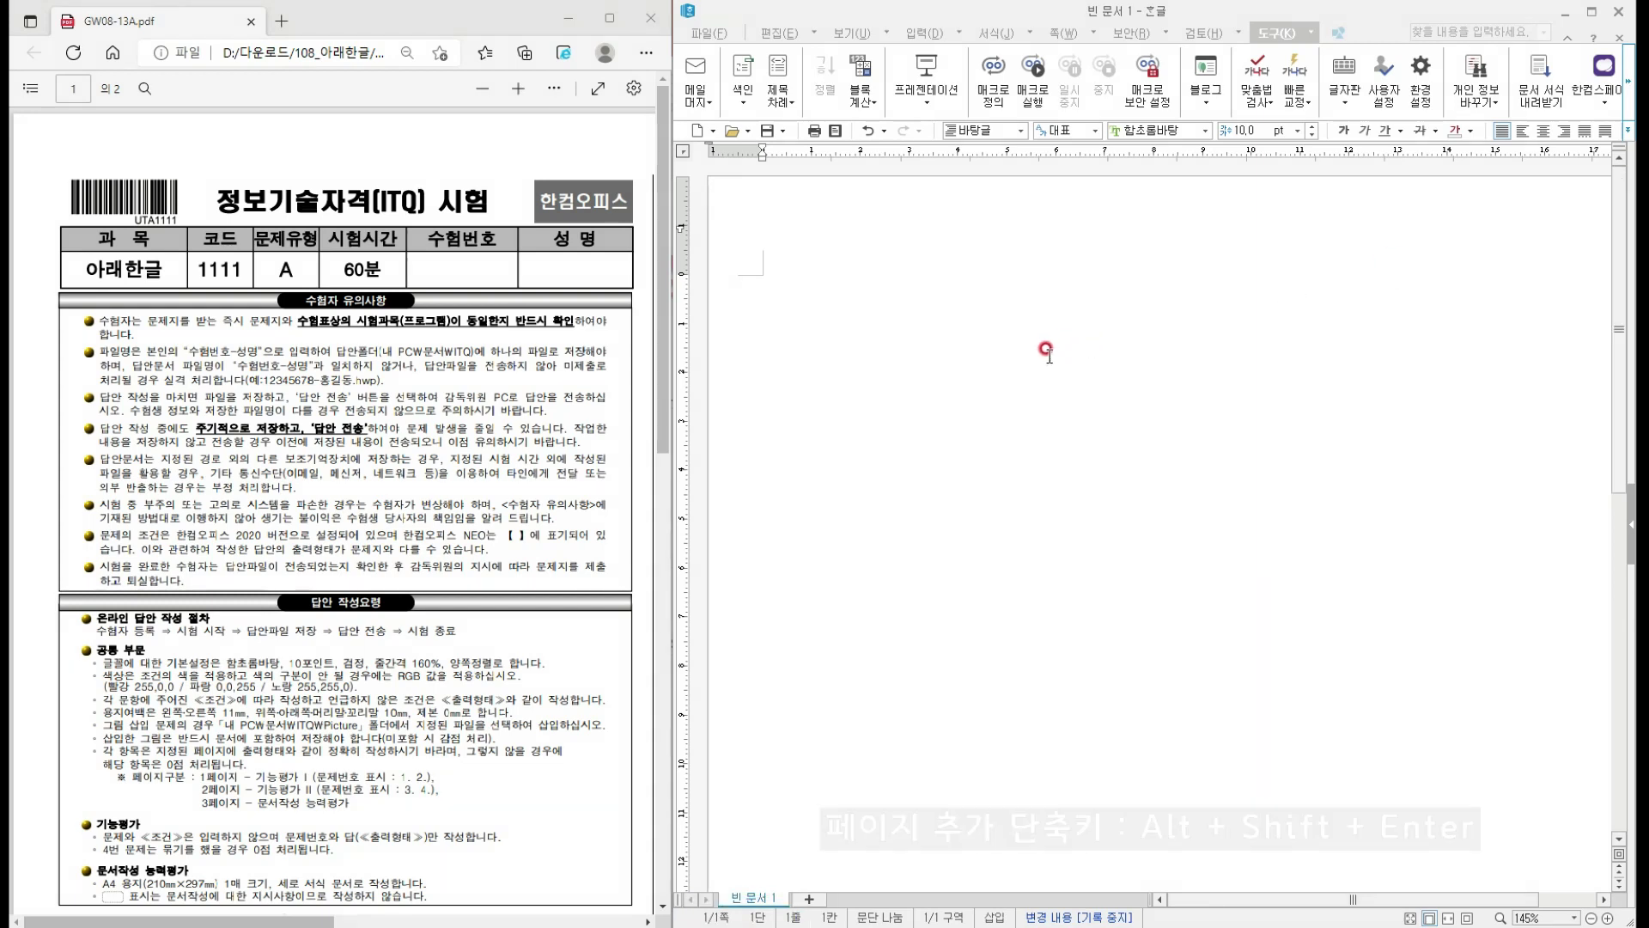
left_click(798, 299)
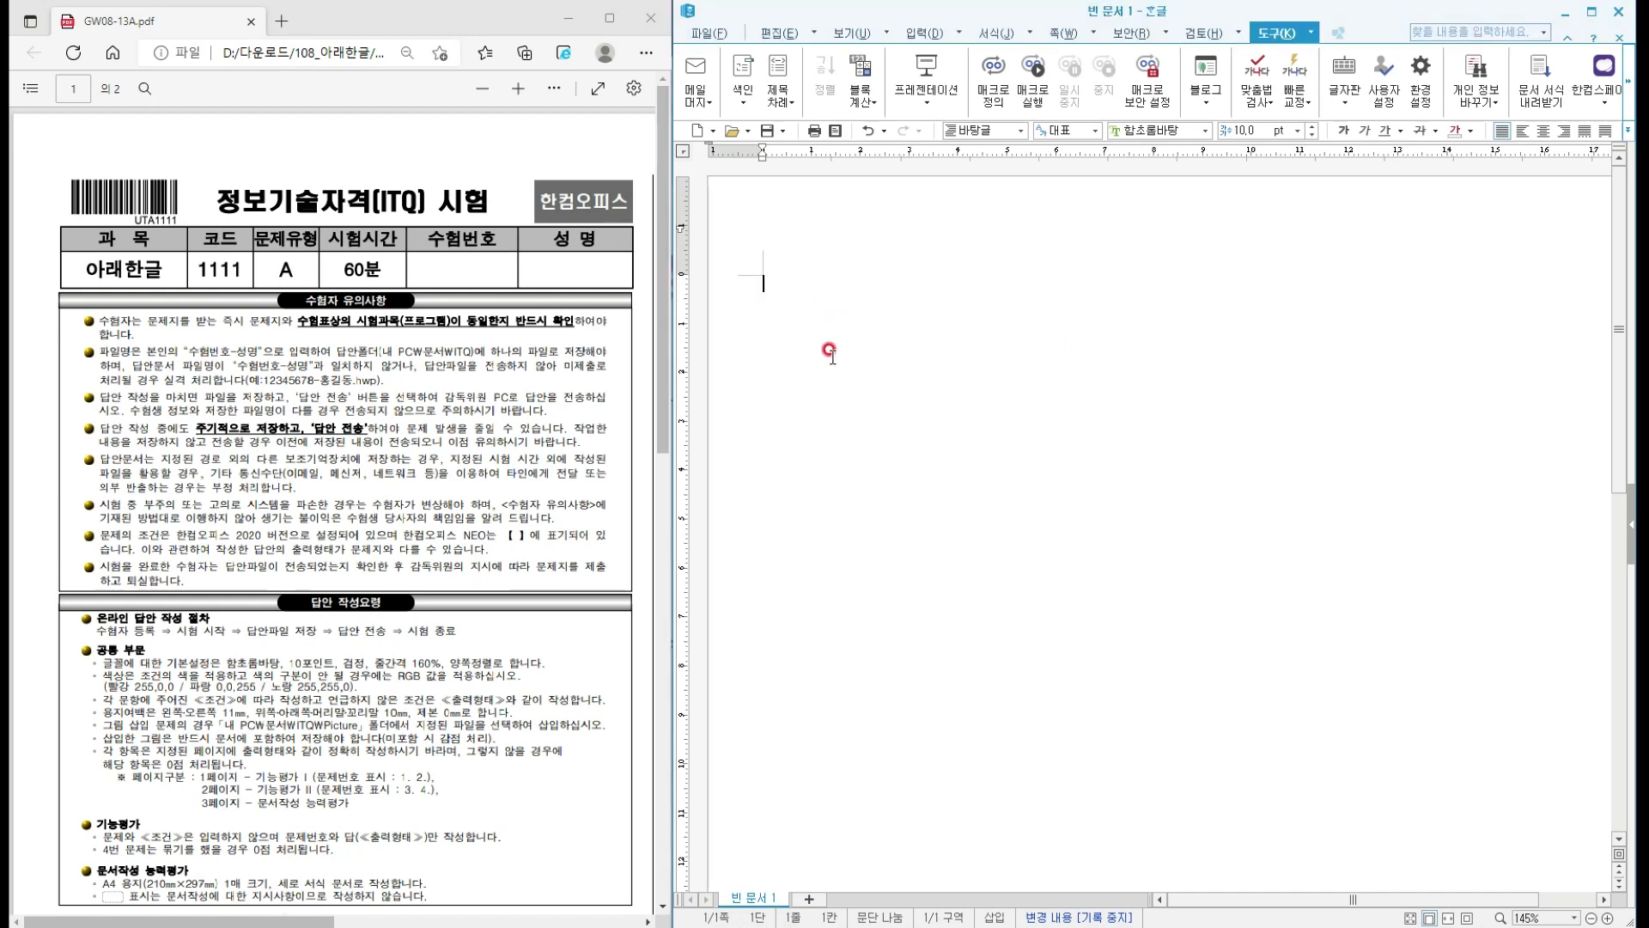
left_click(810, 290)
key("alt+shift+Return")
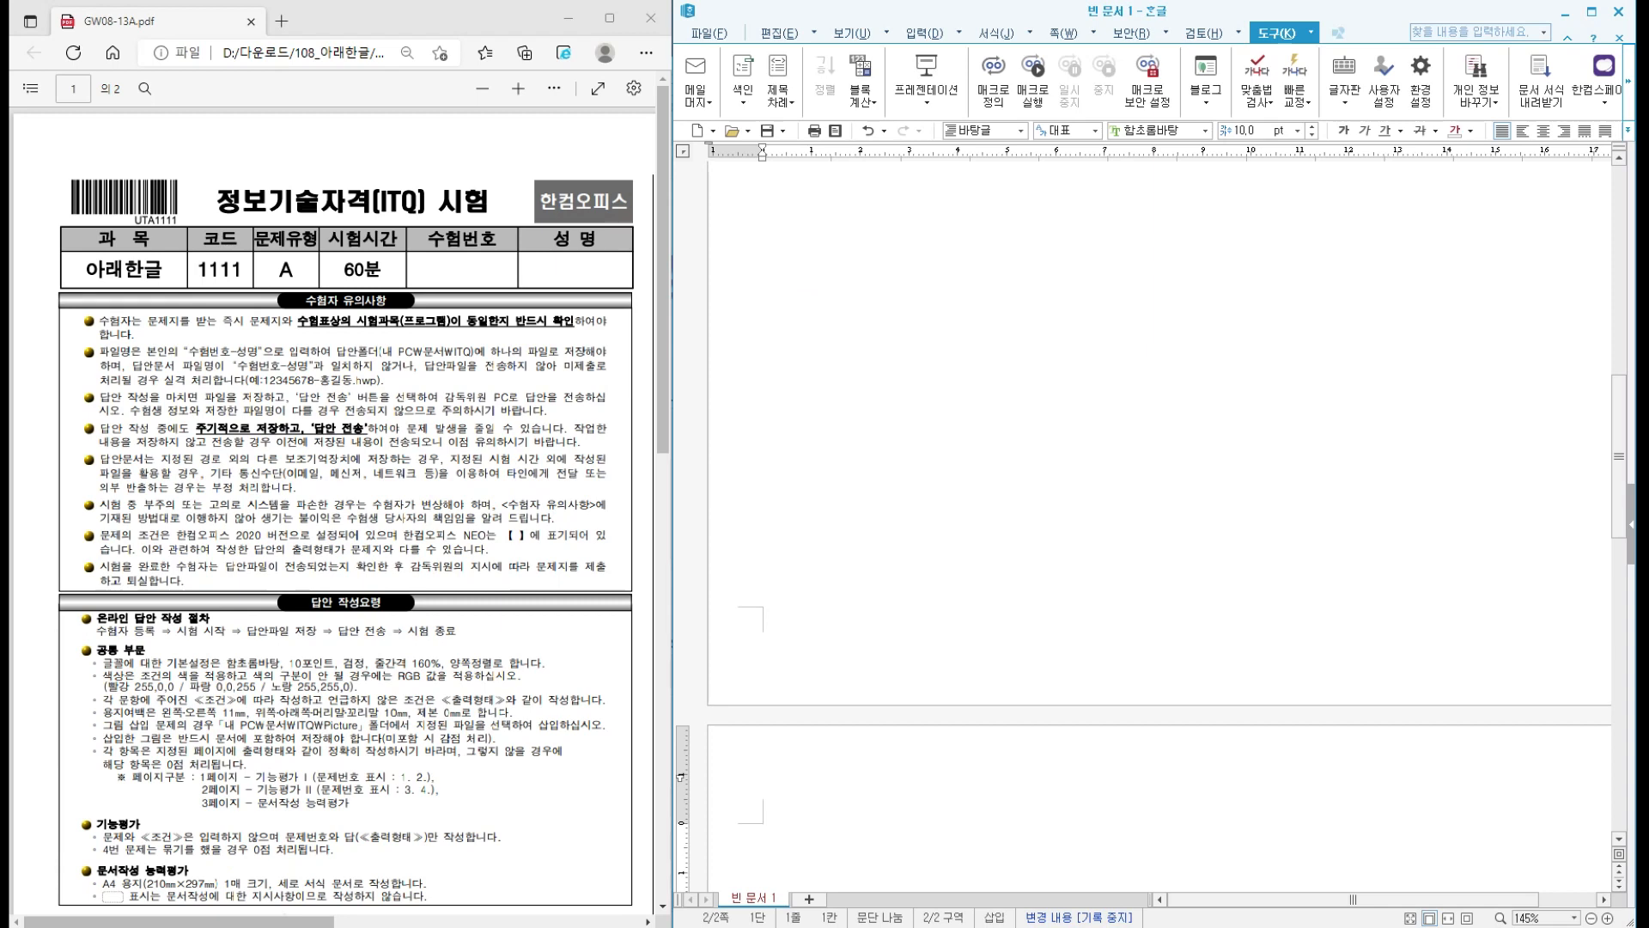
- Add a third page to the blank document with another section break (구역 나누기)
key("alt+shift+Return")
left_click(808, 284)
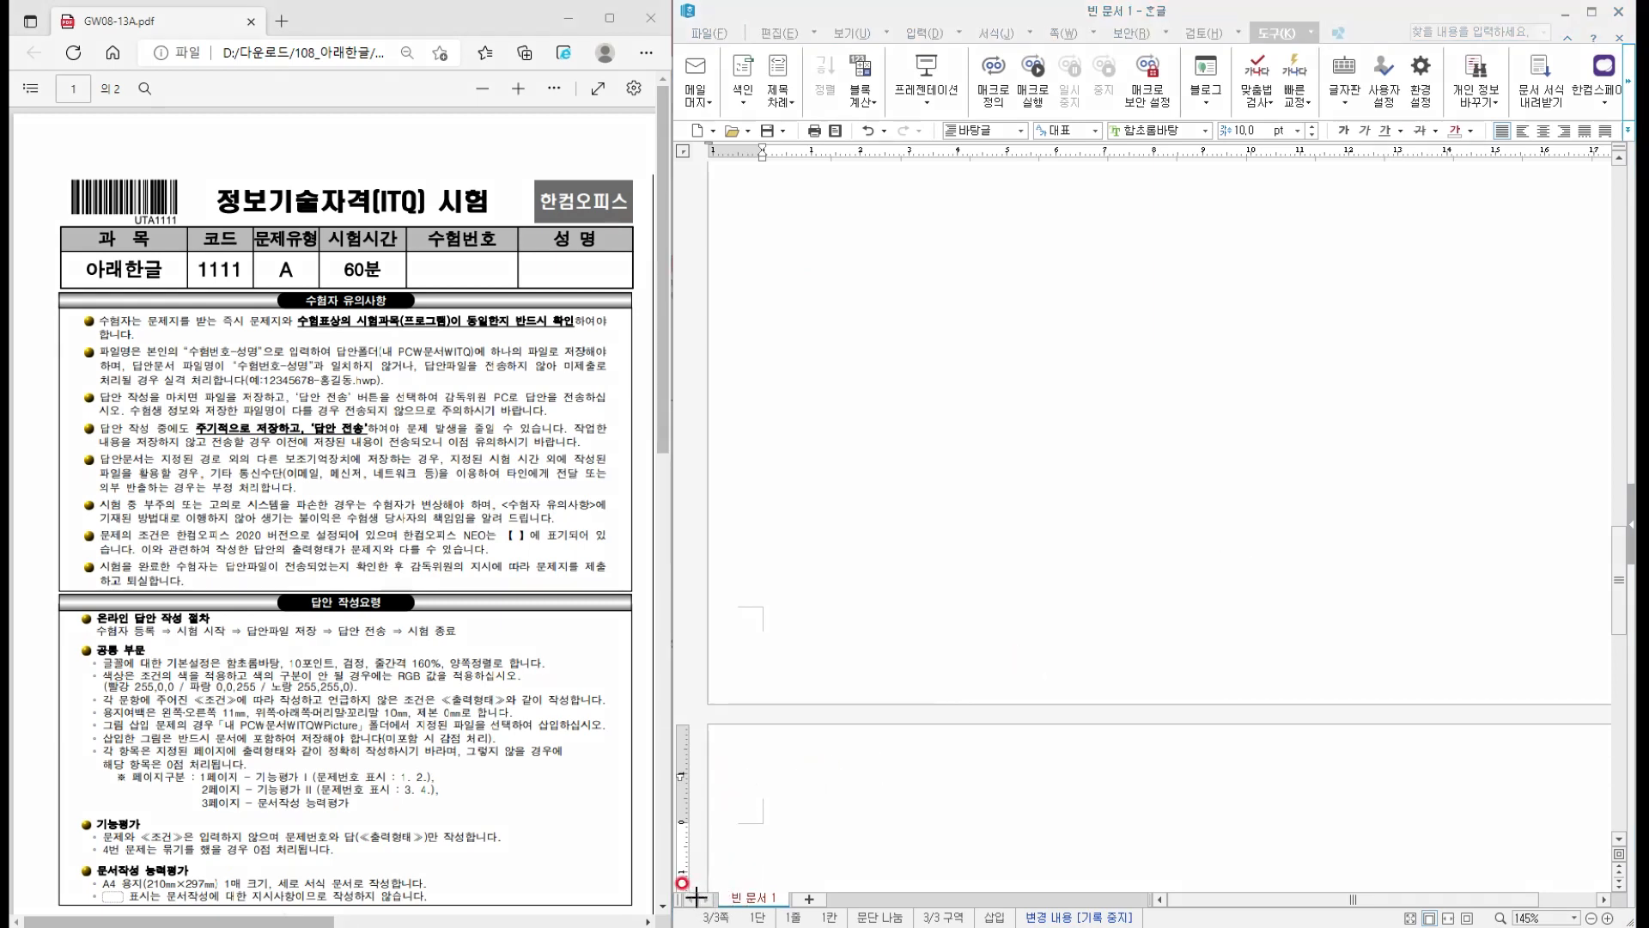
mouse_move(686, 891)
left_mouse_down()
mouse_move(691, 919)
mouse_move(749, 918)
left_mouse_up()
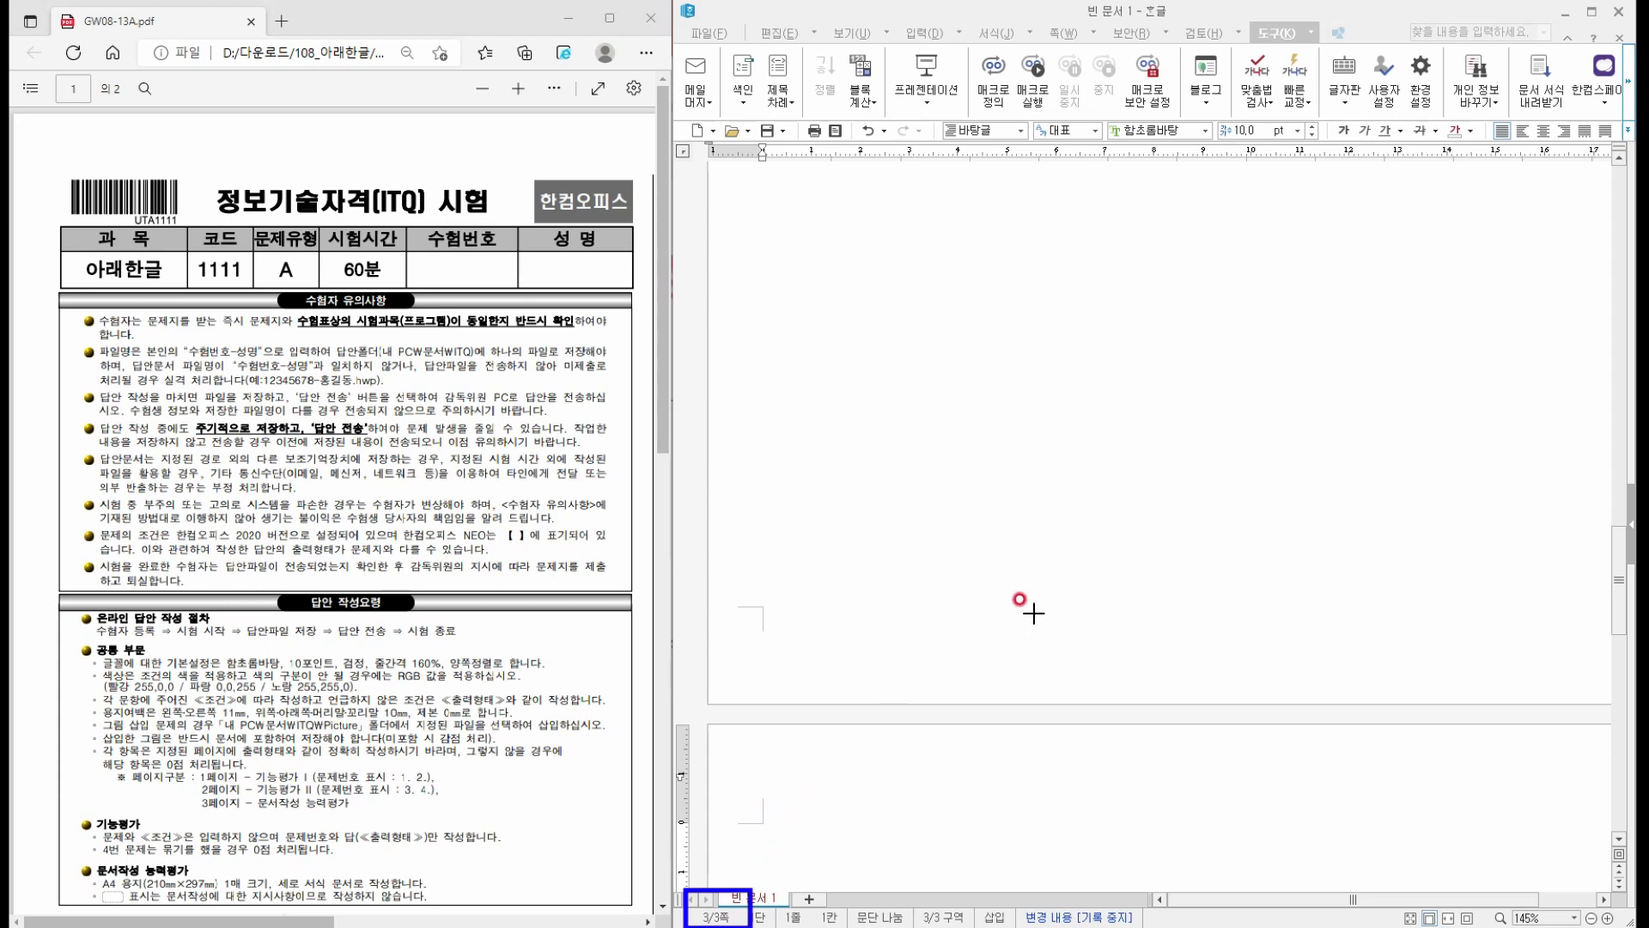
right_click(1412, 671)
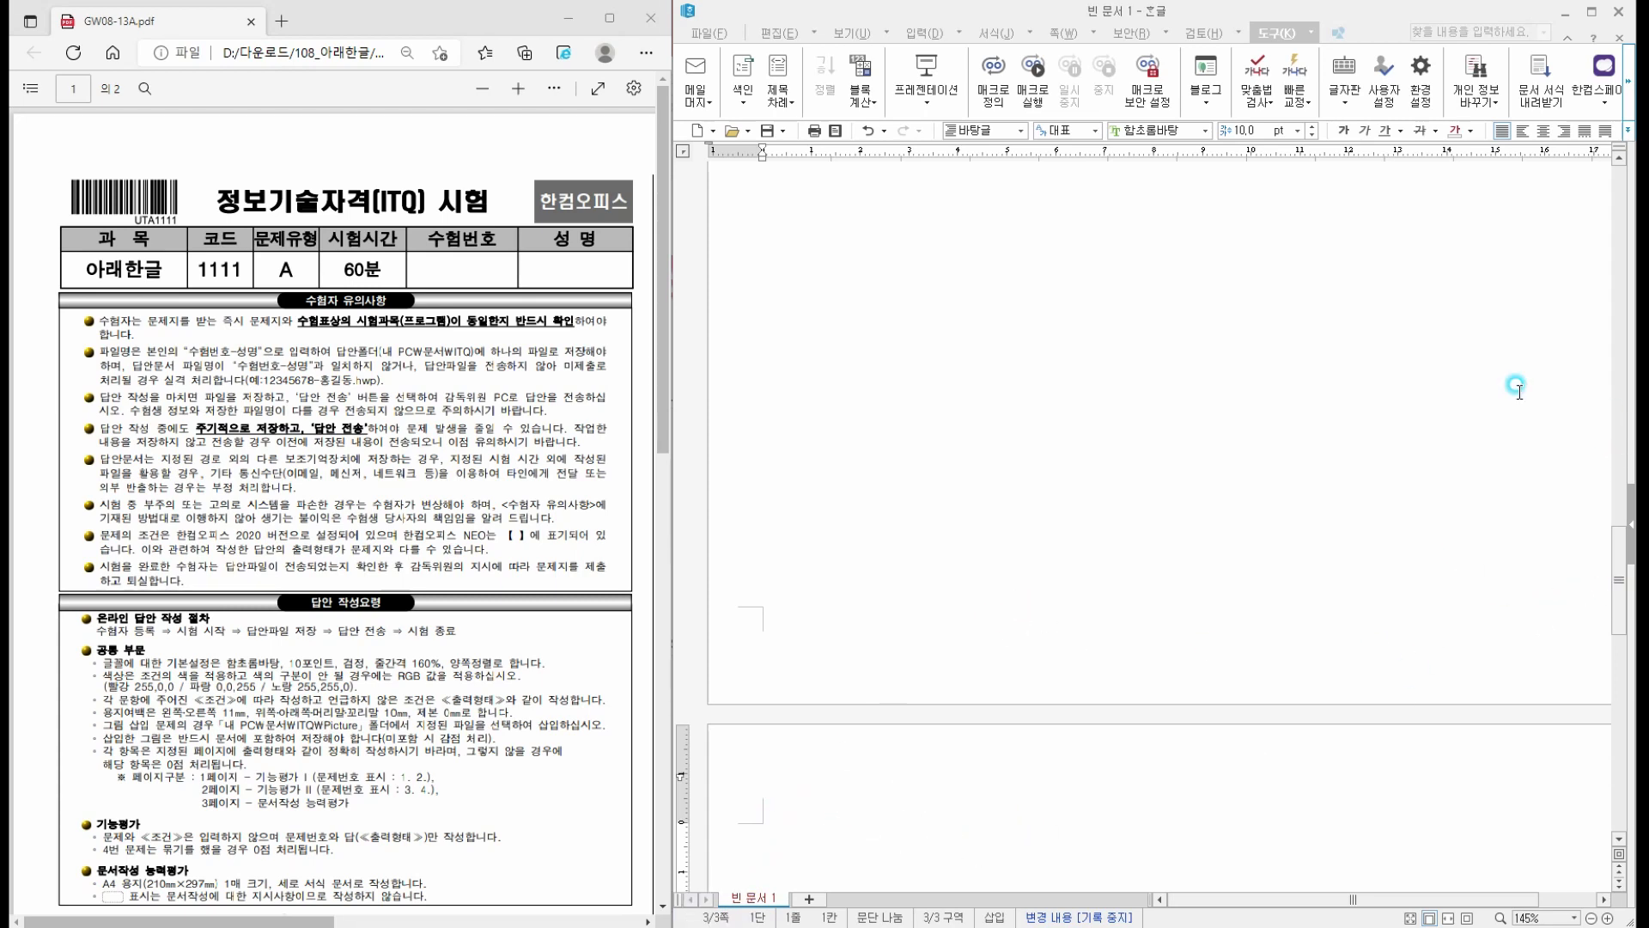
- Remove the section breaks to bring the document back to a single page
left_click(833, 827)
key("BackSpace")
key("BackSpace")
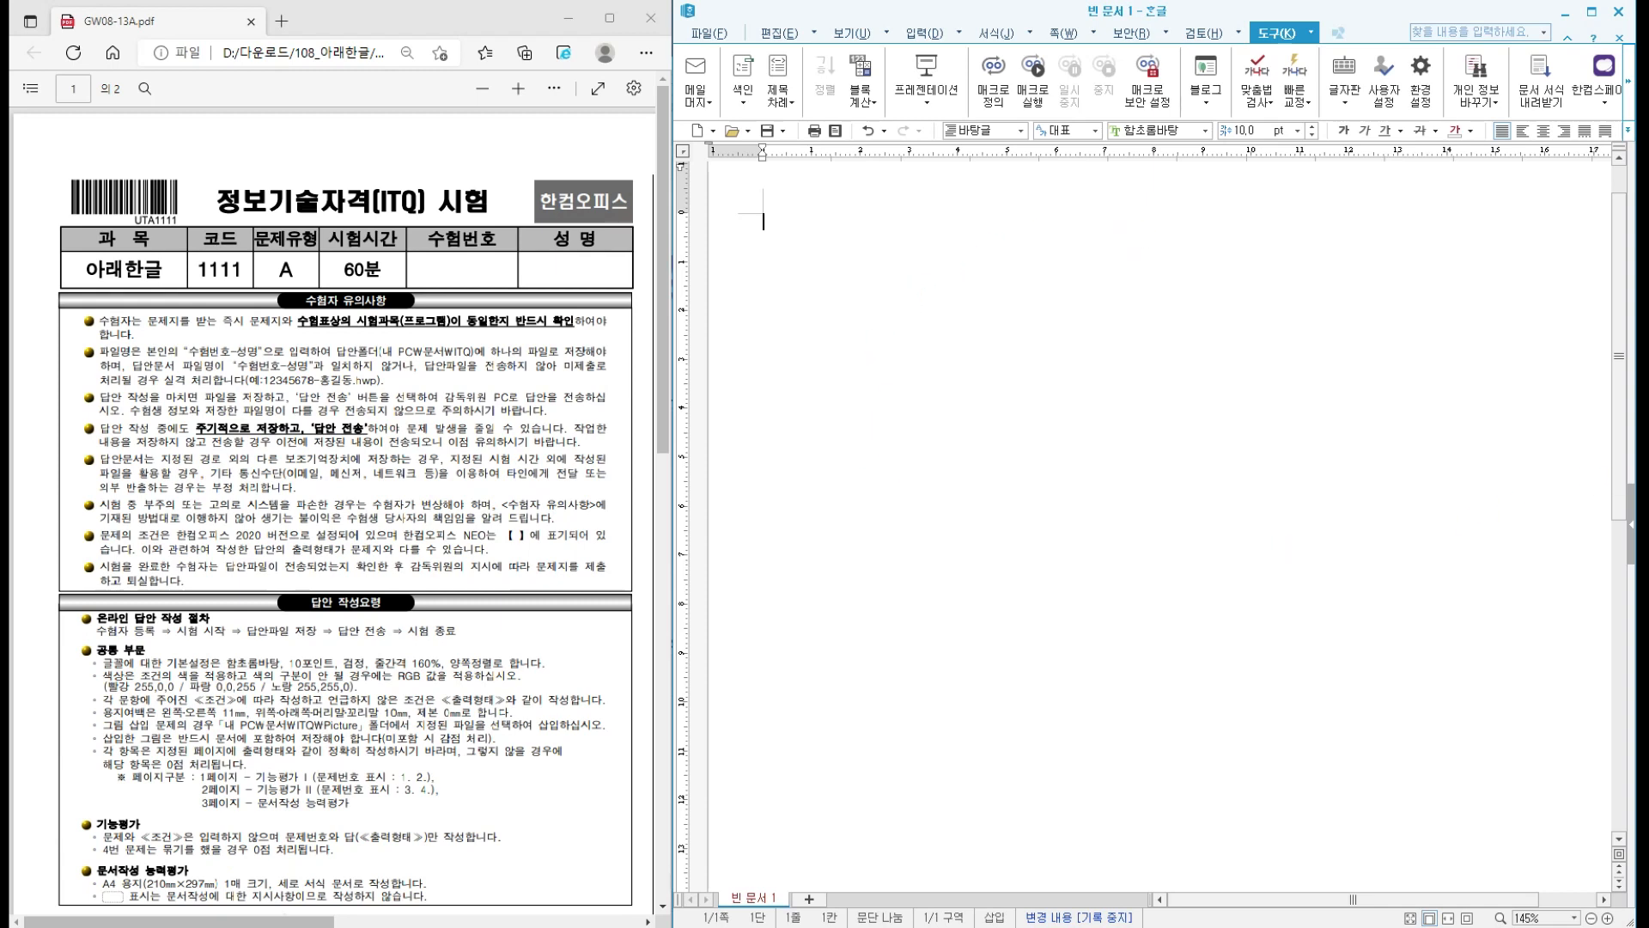
key("ctrl+2")
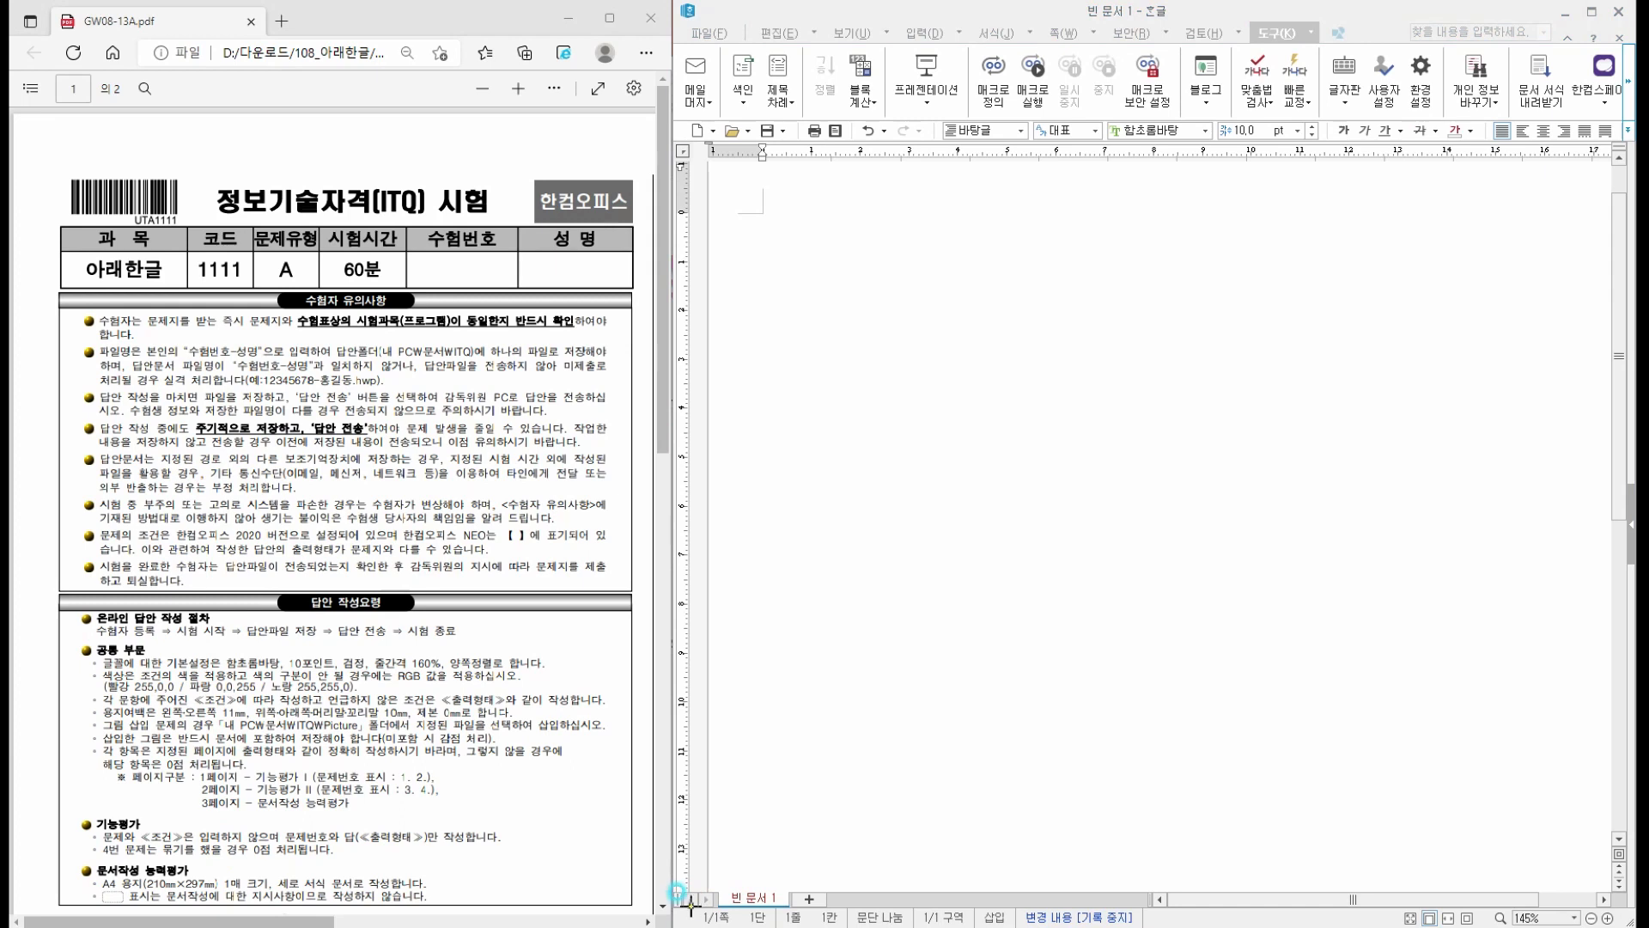
left_click_drag(689, 903, 747, 923)
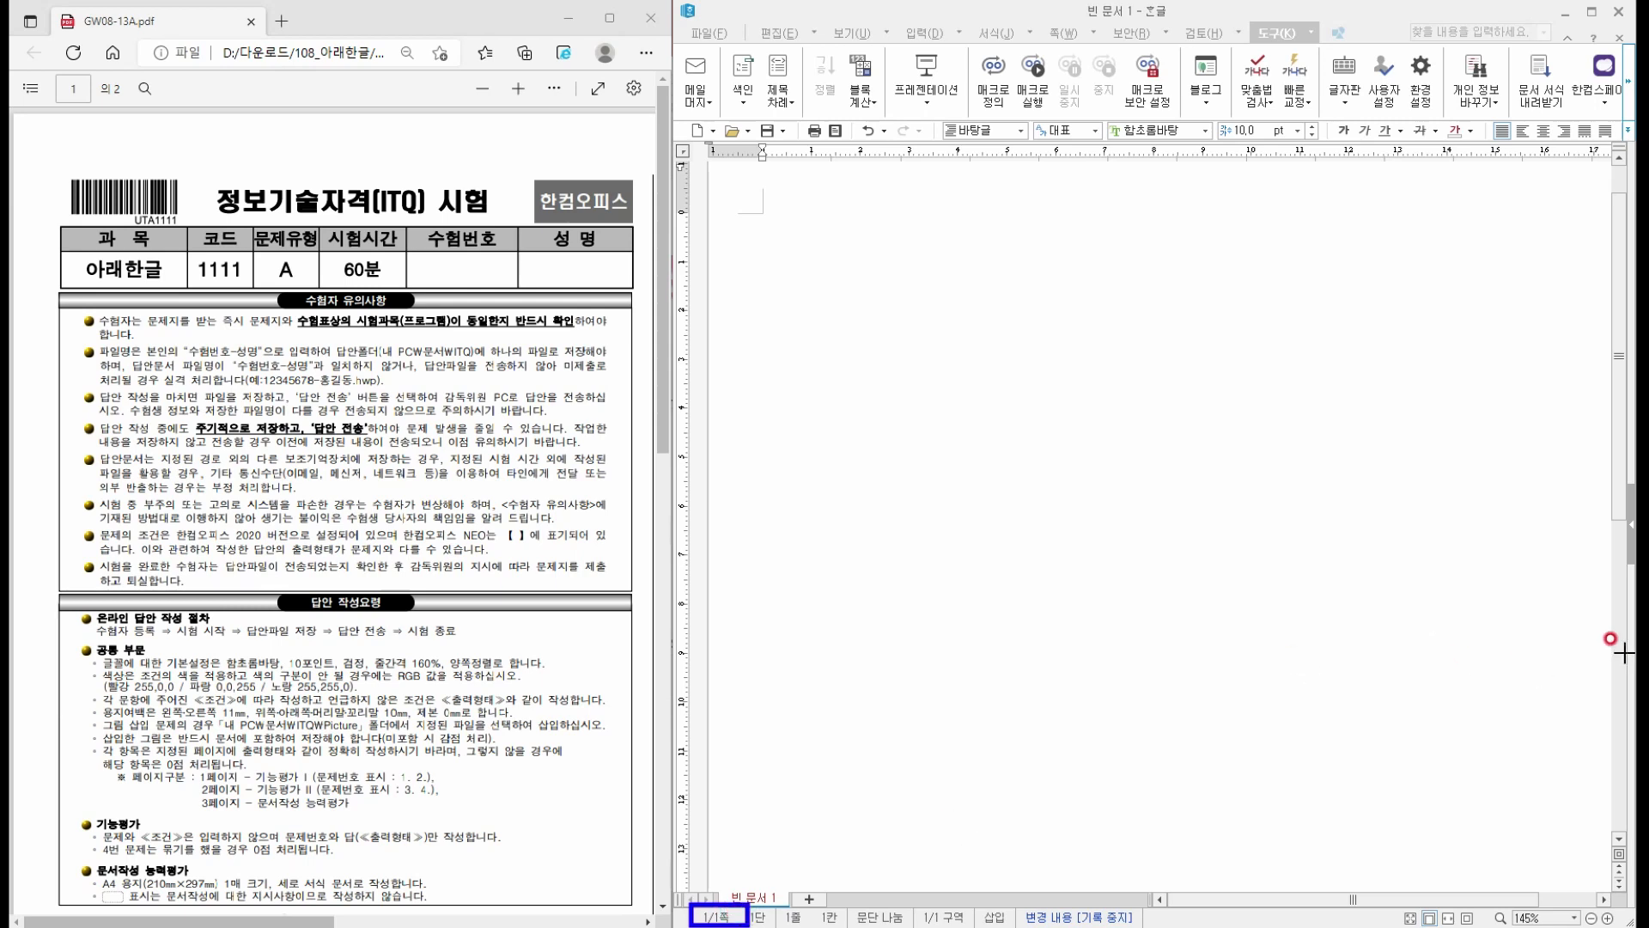
key("Escape")
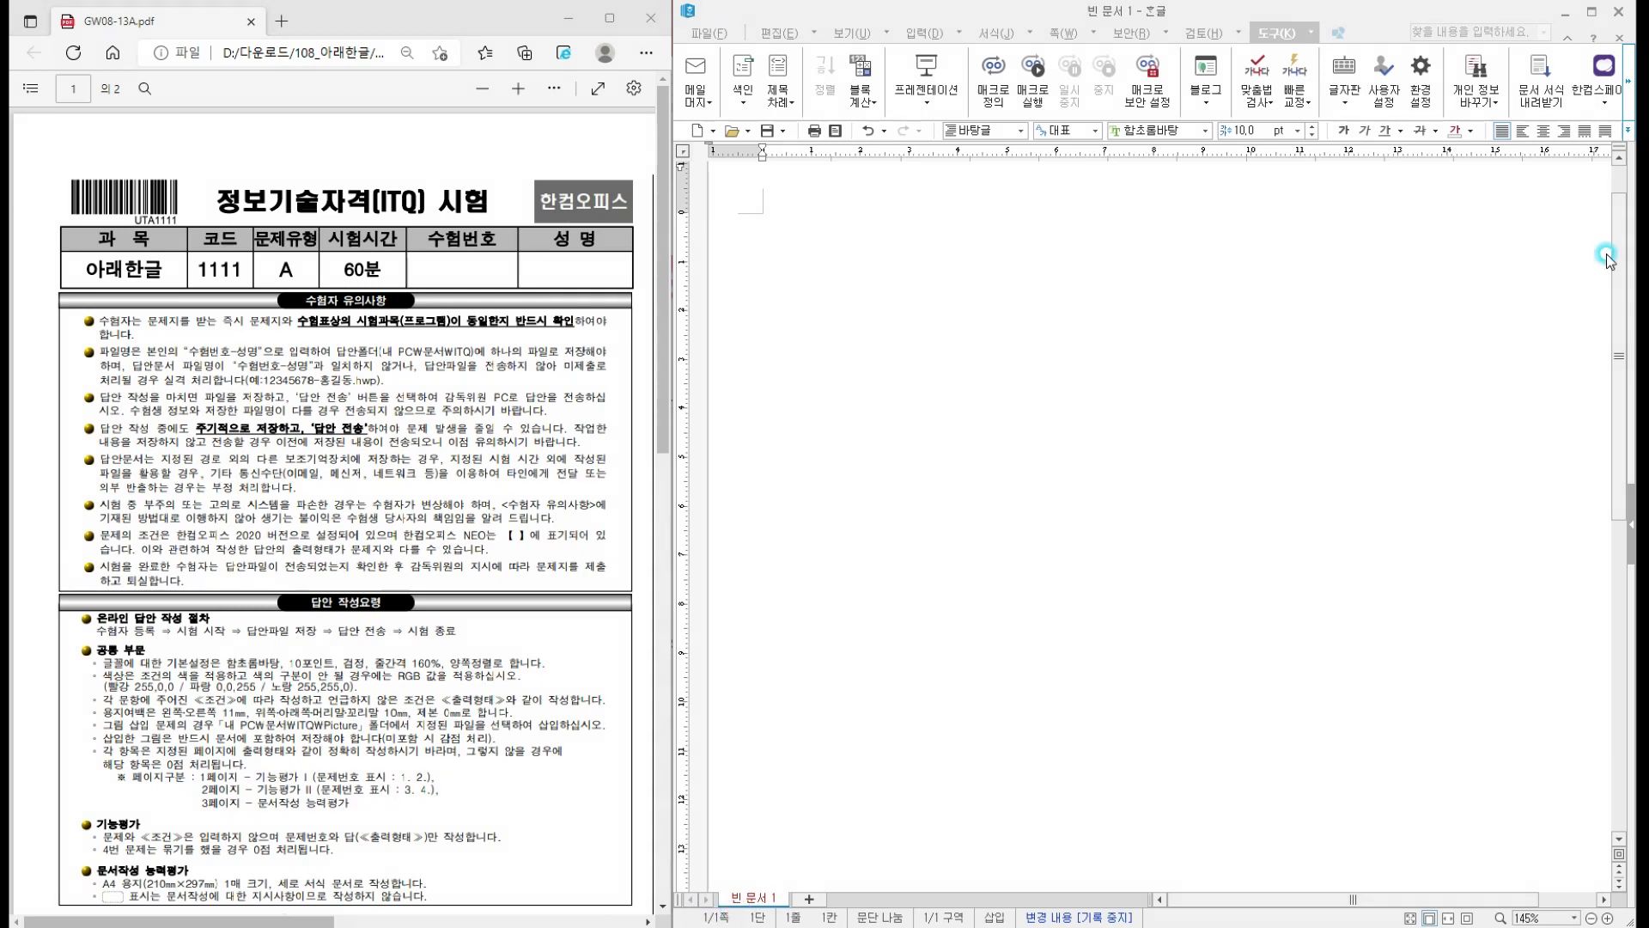
- Insert two section breaks (구역 나누기) to divide the blank document into three pages, each in its own section
left_click(858, 301)
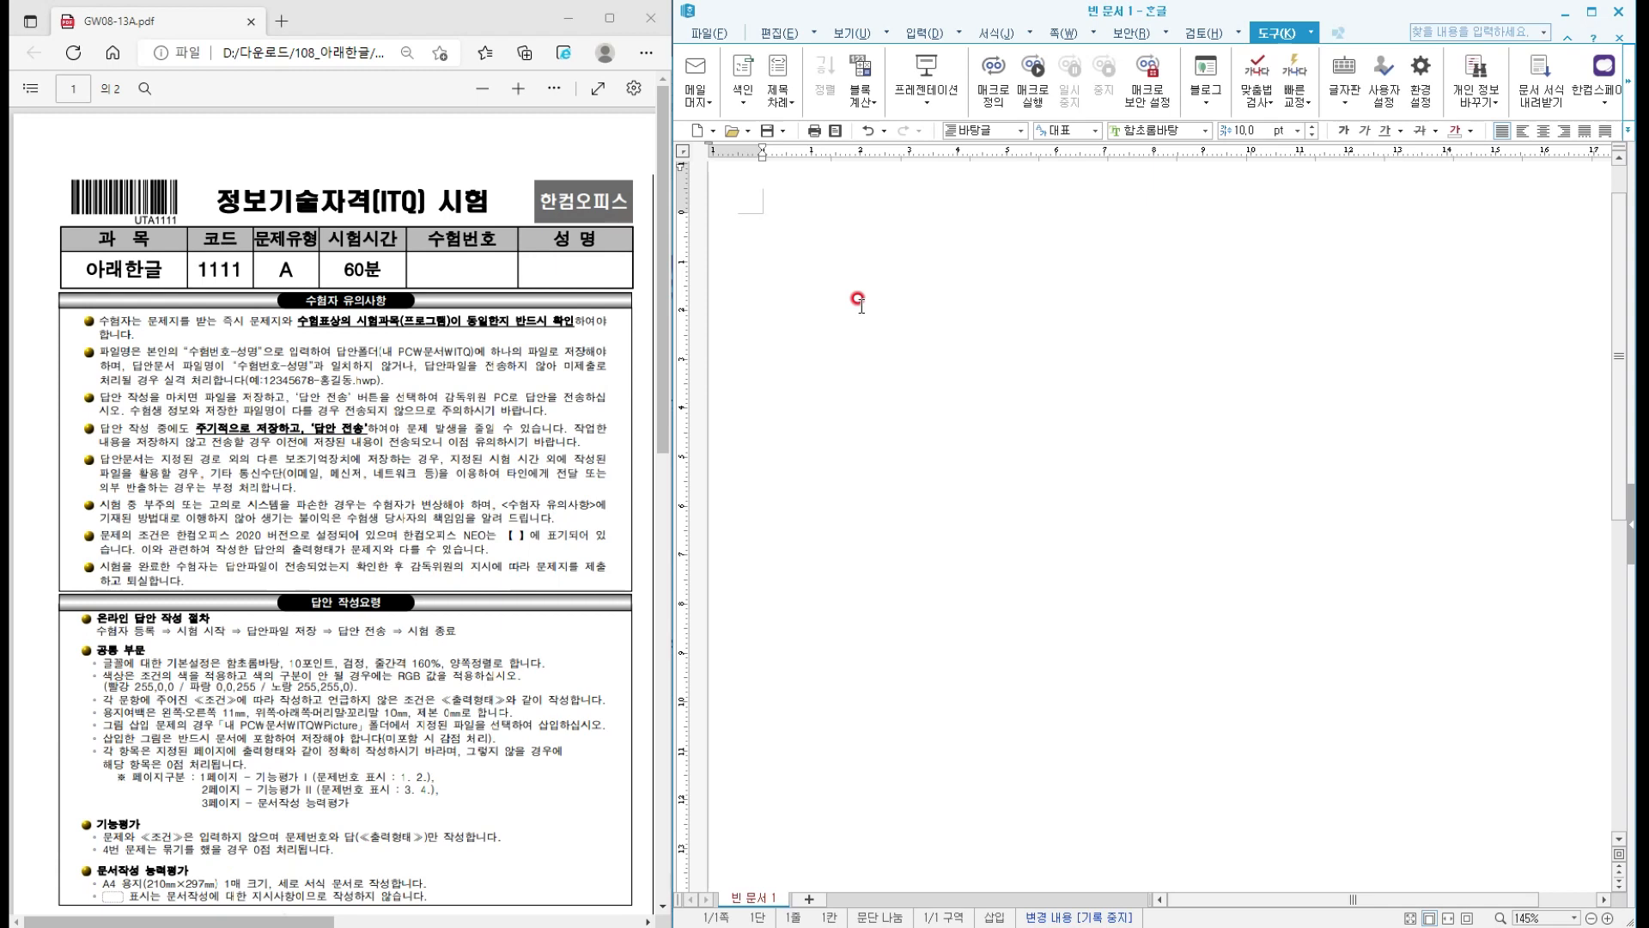
key("alt+shift+Return")
key("alt+shift+Return")
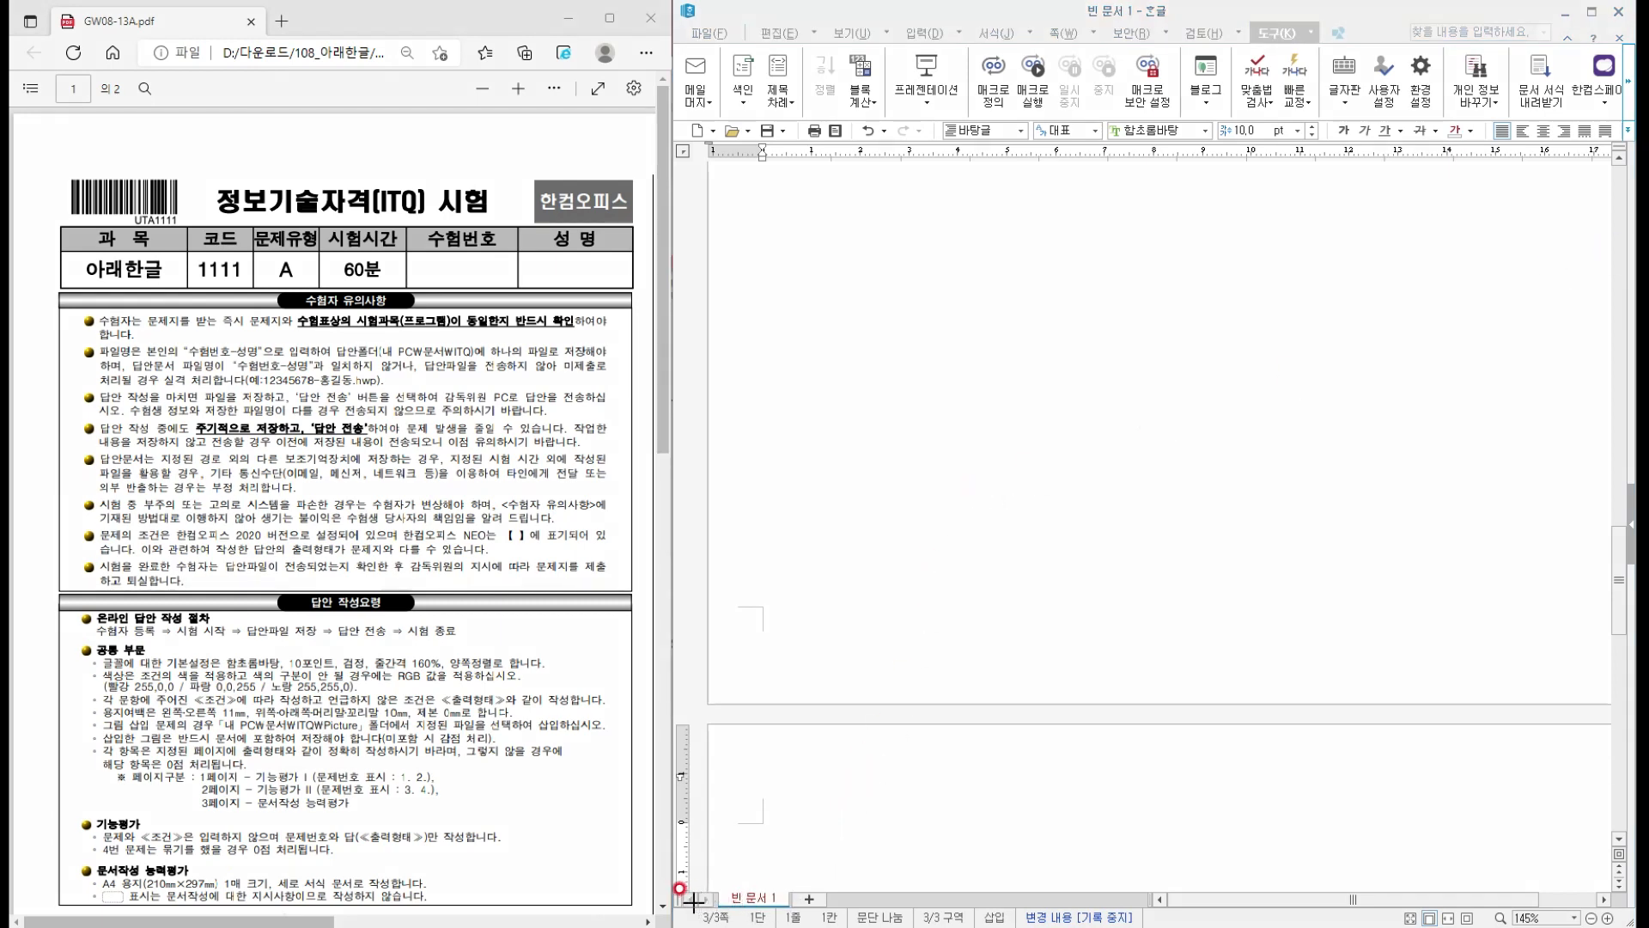
left_click_drag(694, 902, 748, 927)
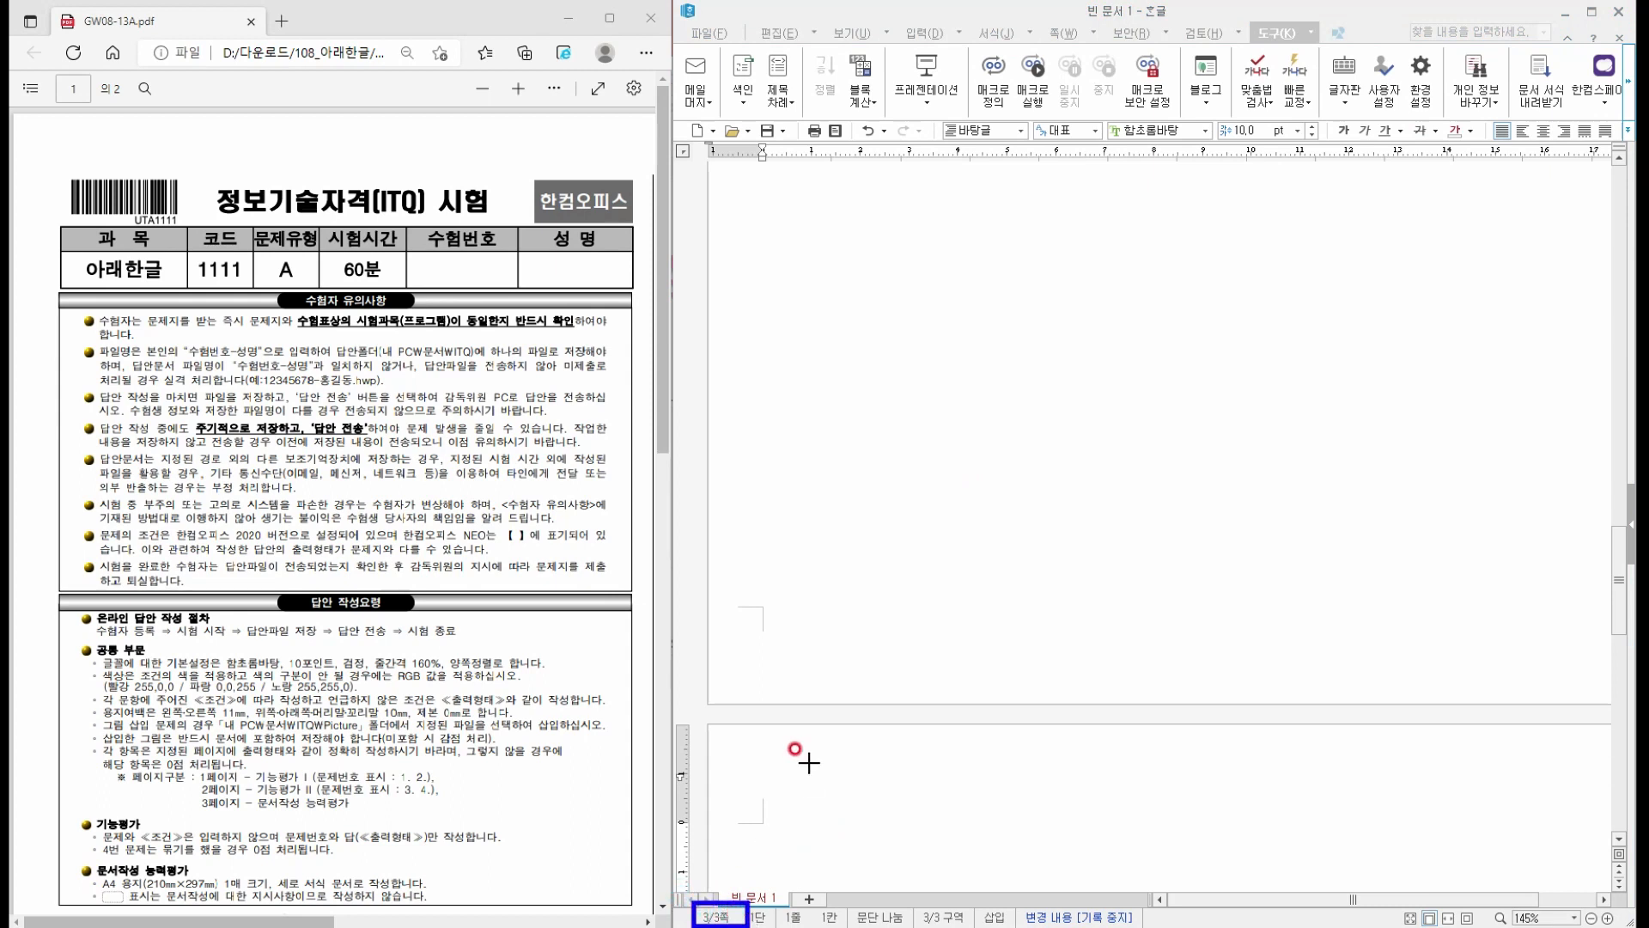
key("Escape")
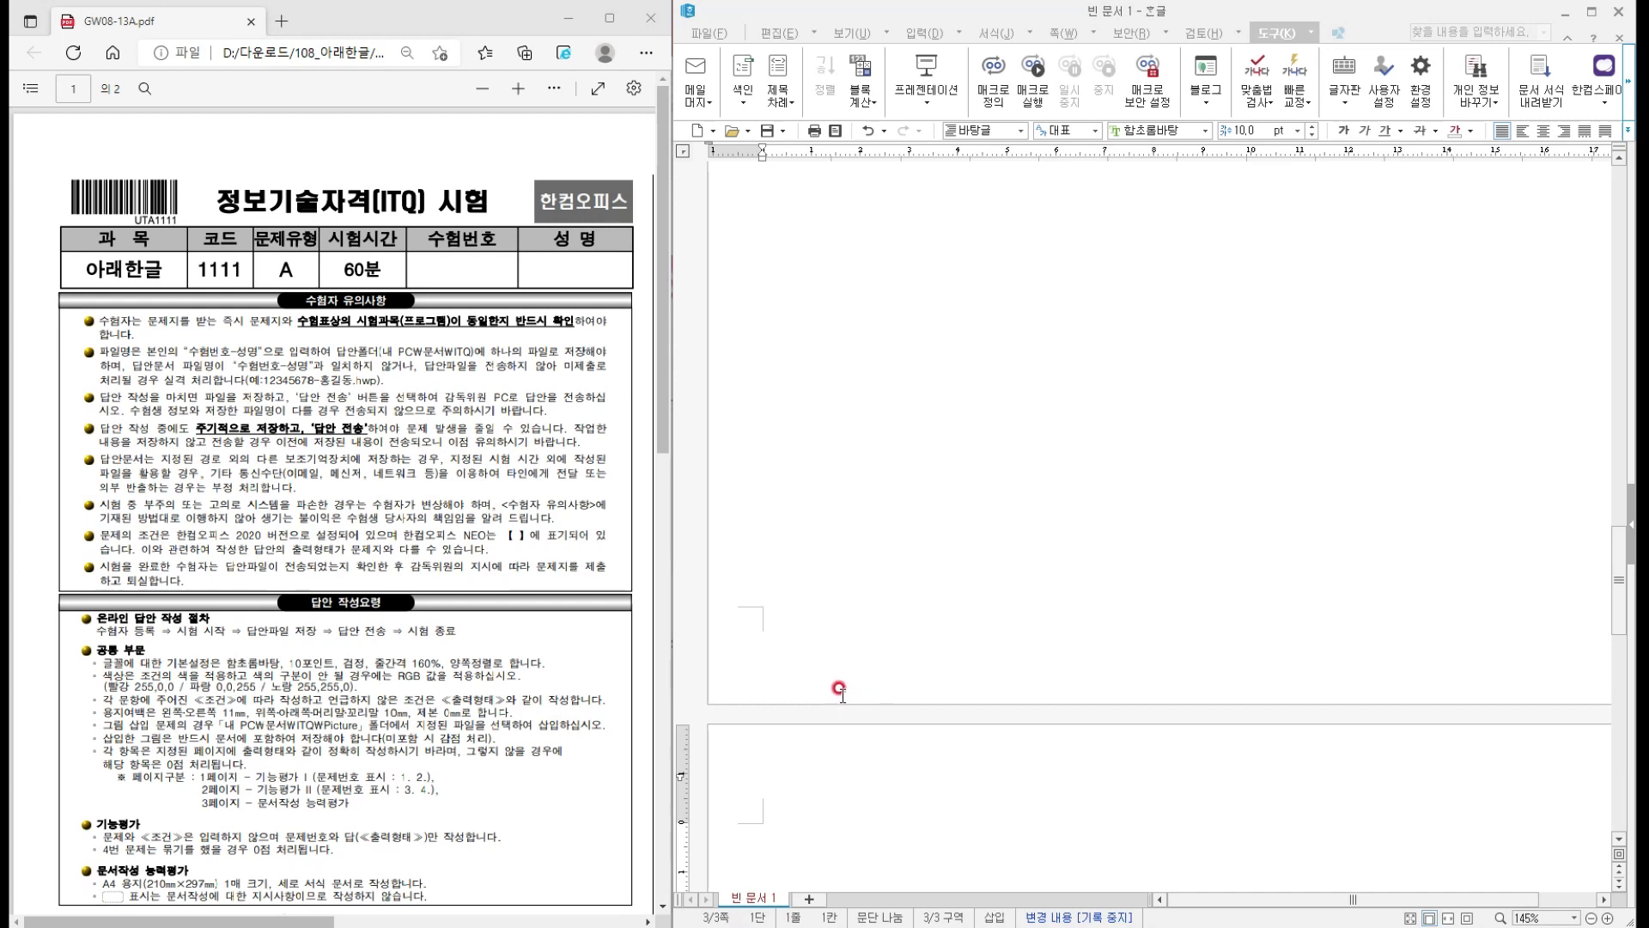
- Enter the question number 1. at the start of the first page, followed by three new lines
scroll(839, 688, "up", 10)
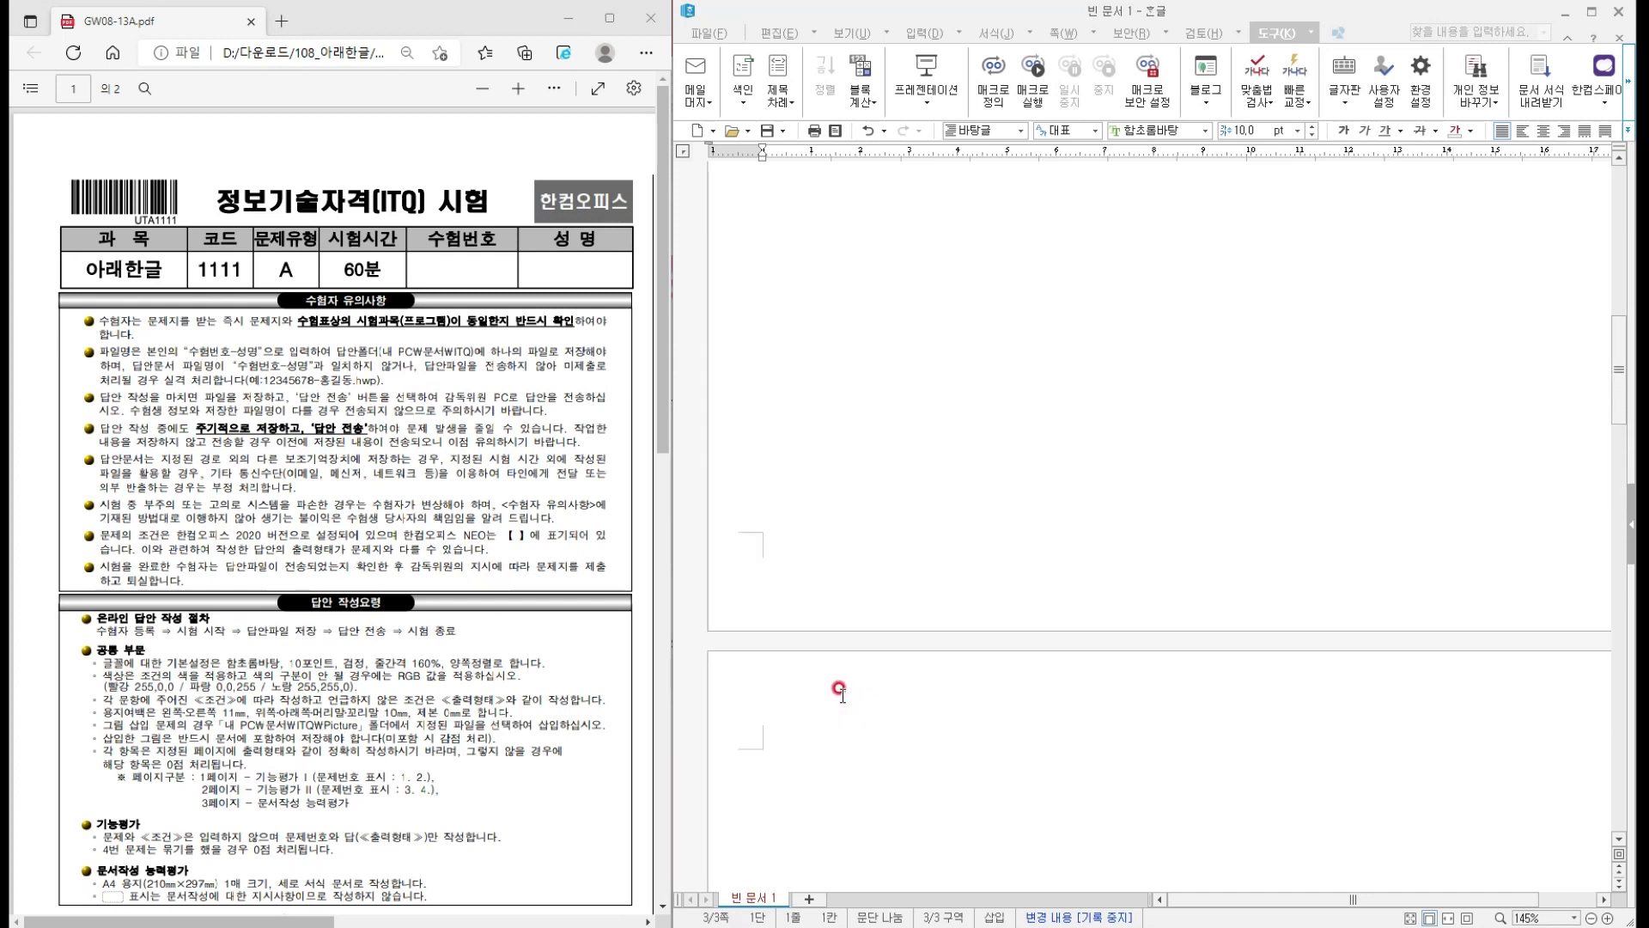
scroll(839, 688, "up", 4)
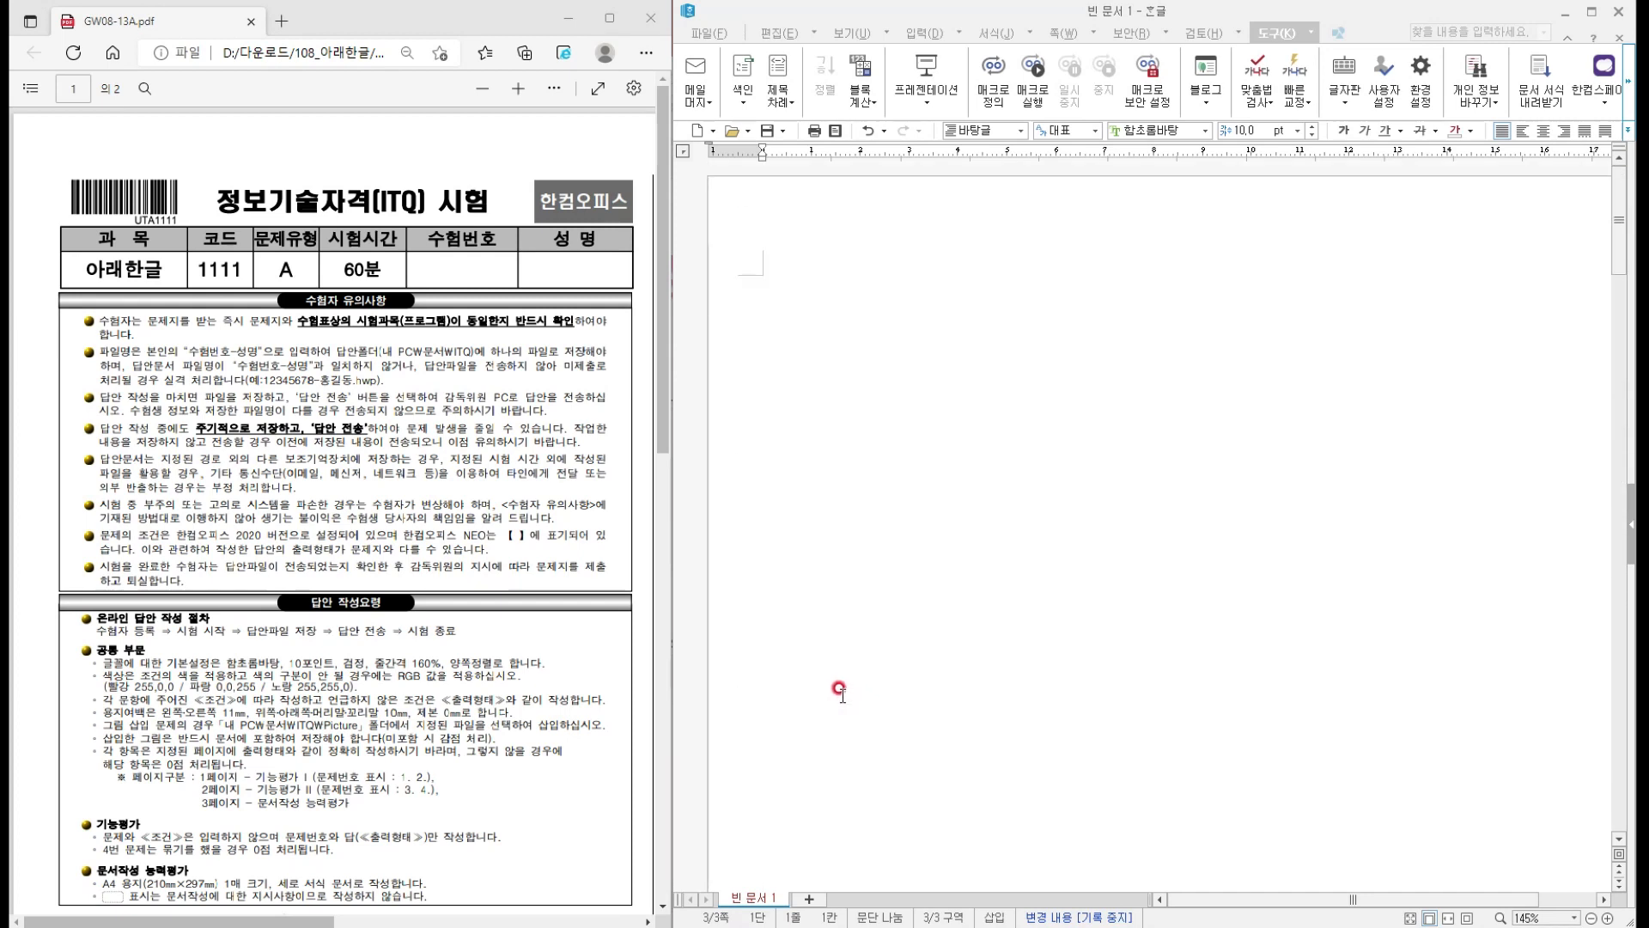
left_click(802, 289)
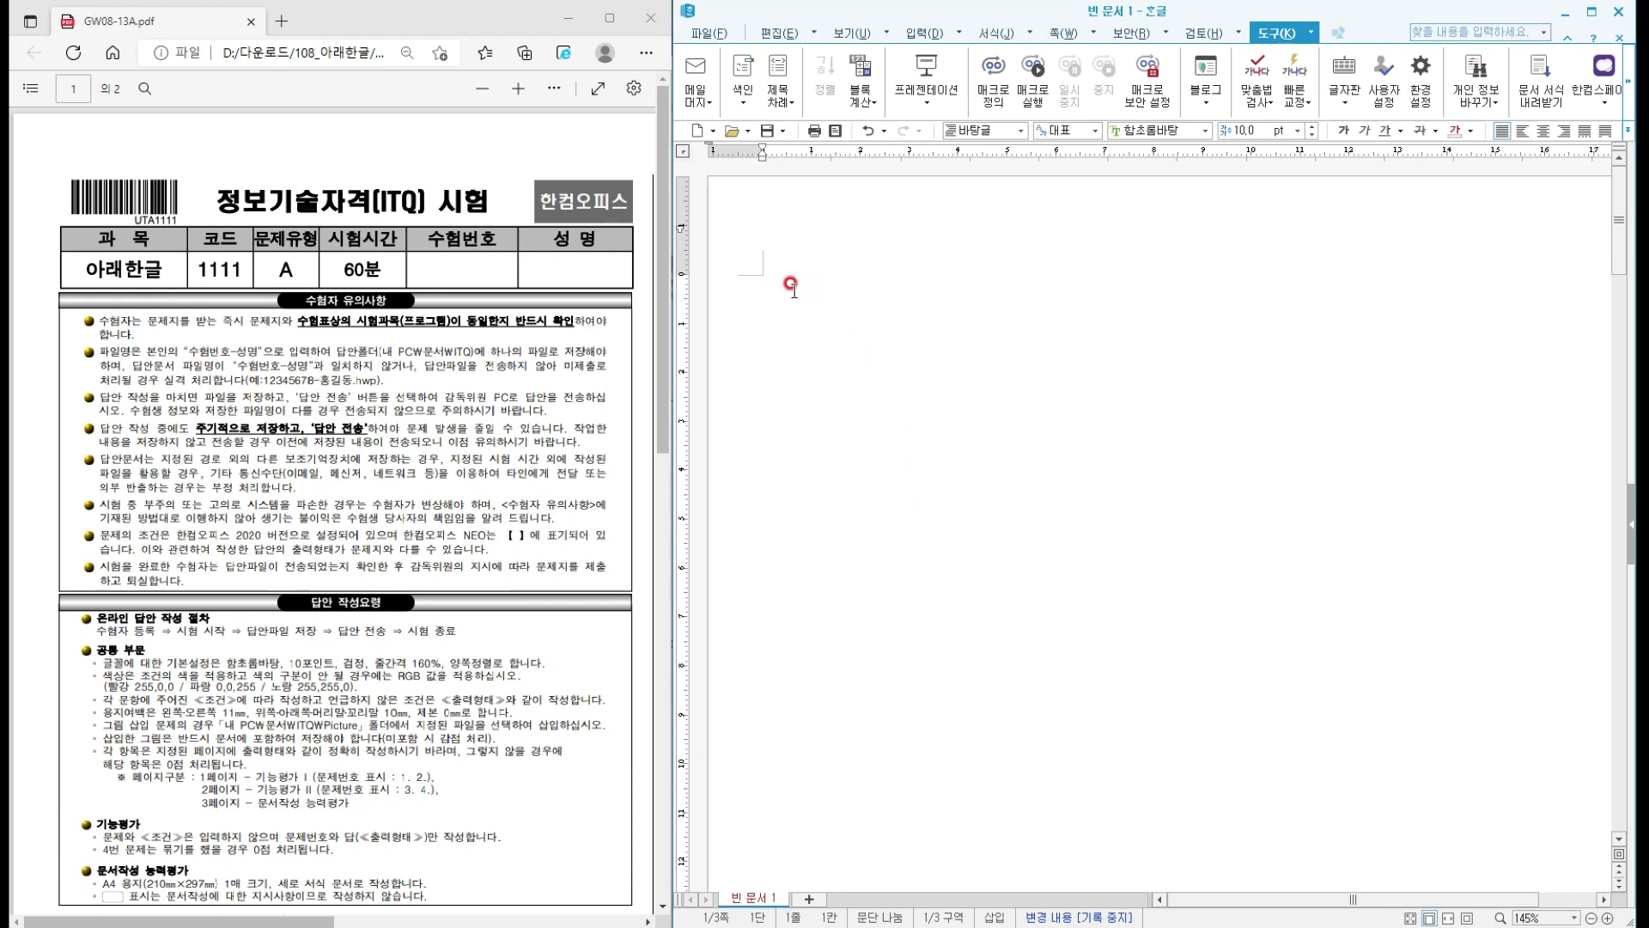
type("1.")
- Turn on the 문단 부호 display to show where the line breaks are around question number 1
left_click(859, 34)
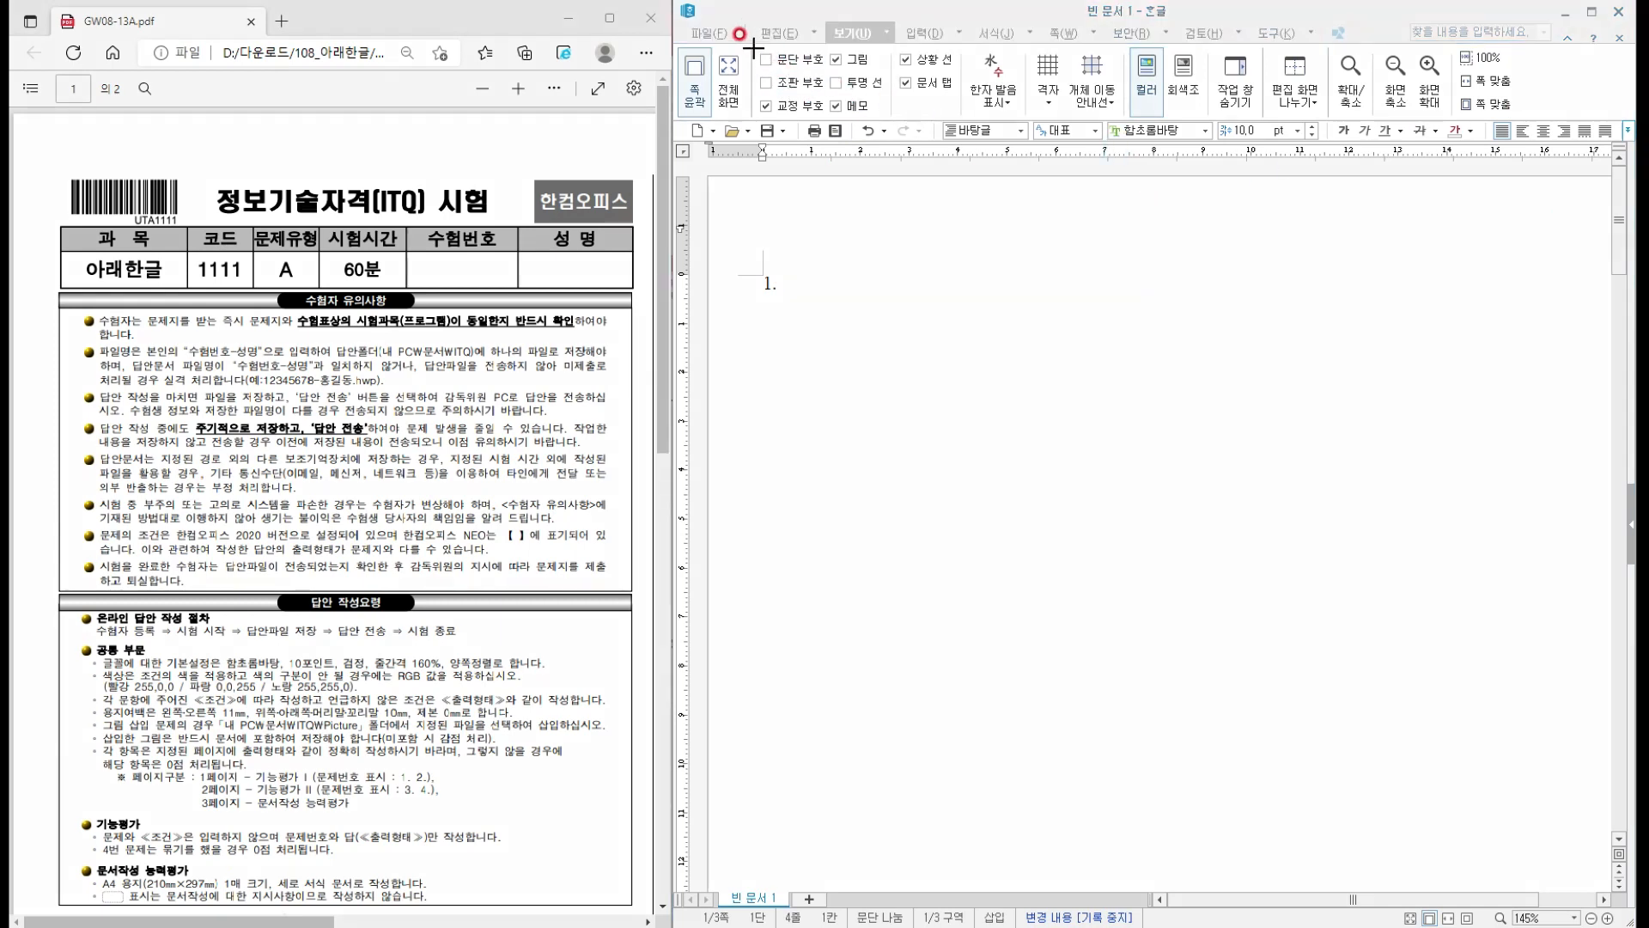
mouse_move(753, 49)
left_mouse_down()
mouse_move(797, 107)
mouse_move(890, 119)
left_mouse_up()
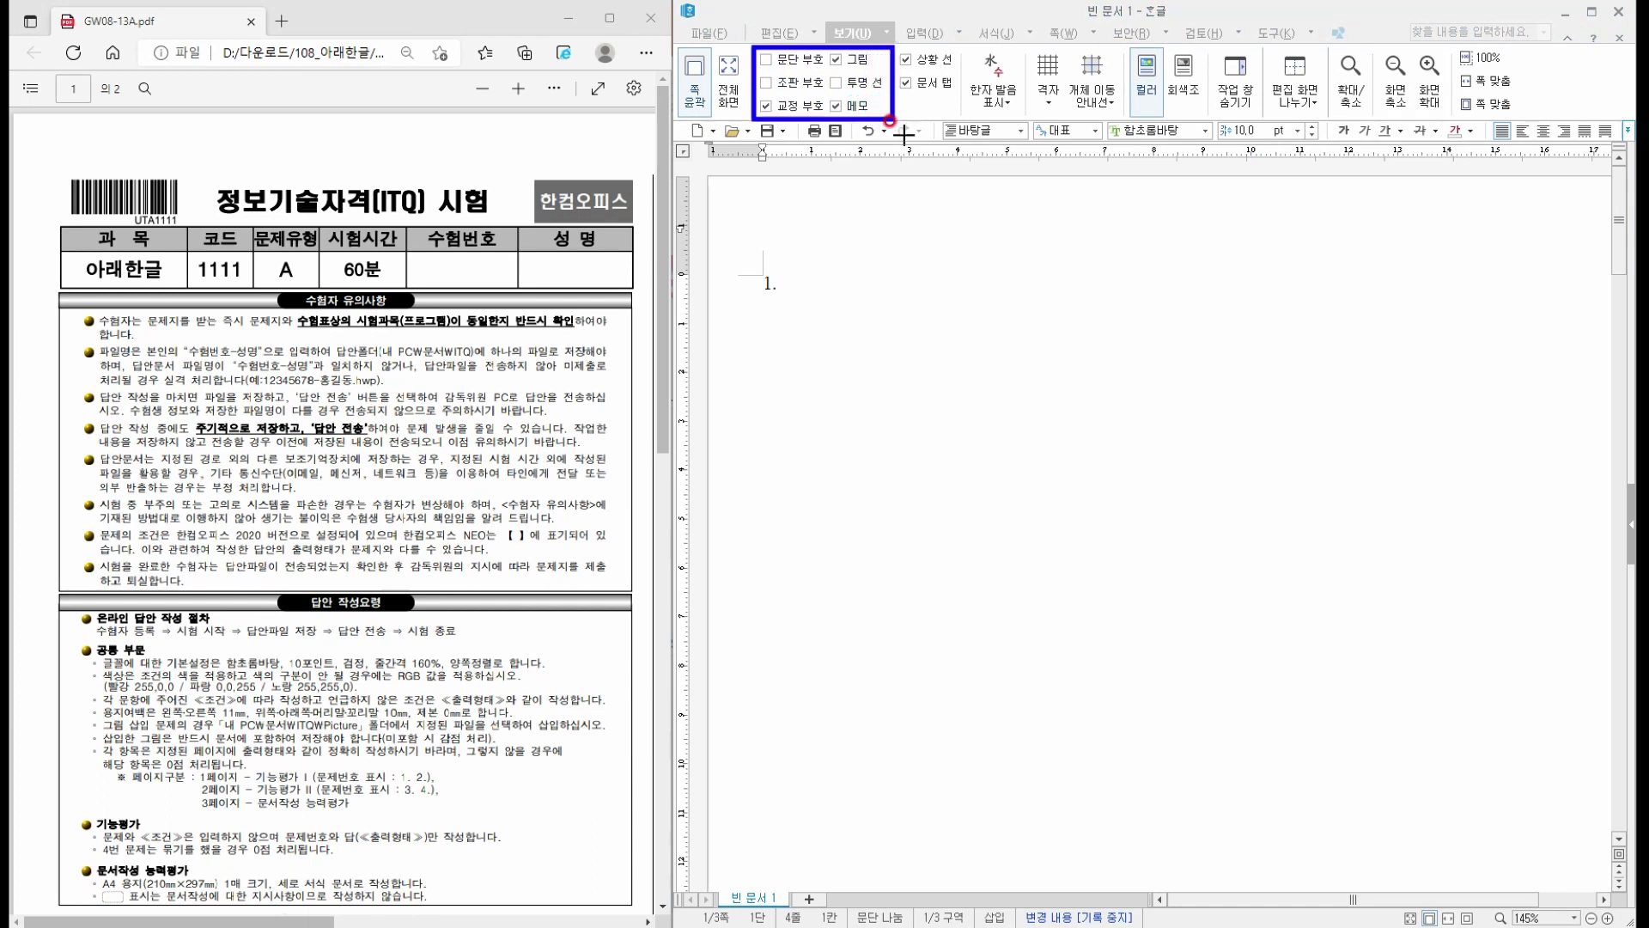
key("Escape")
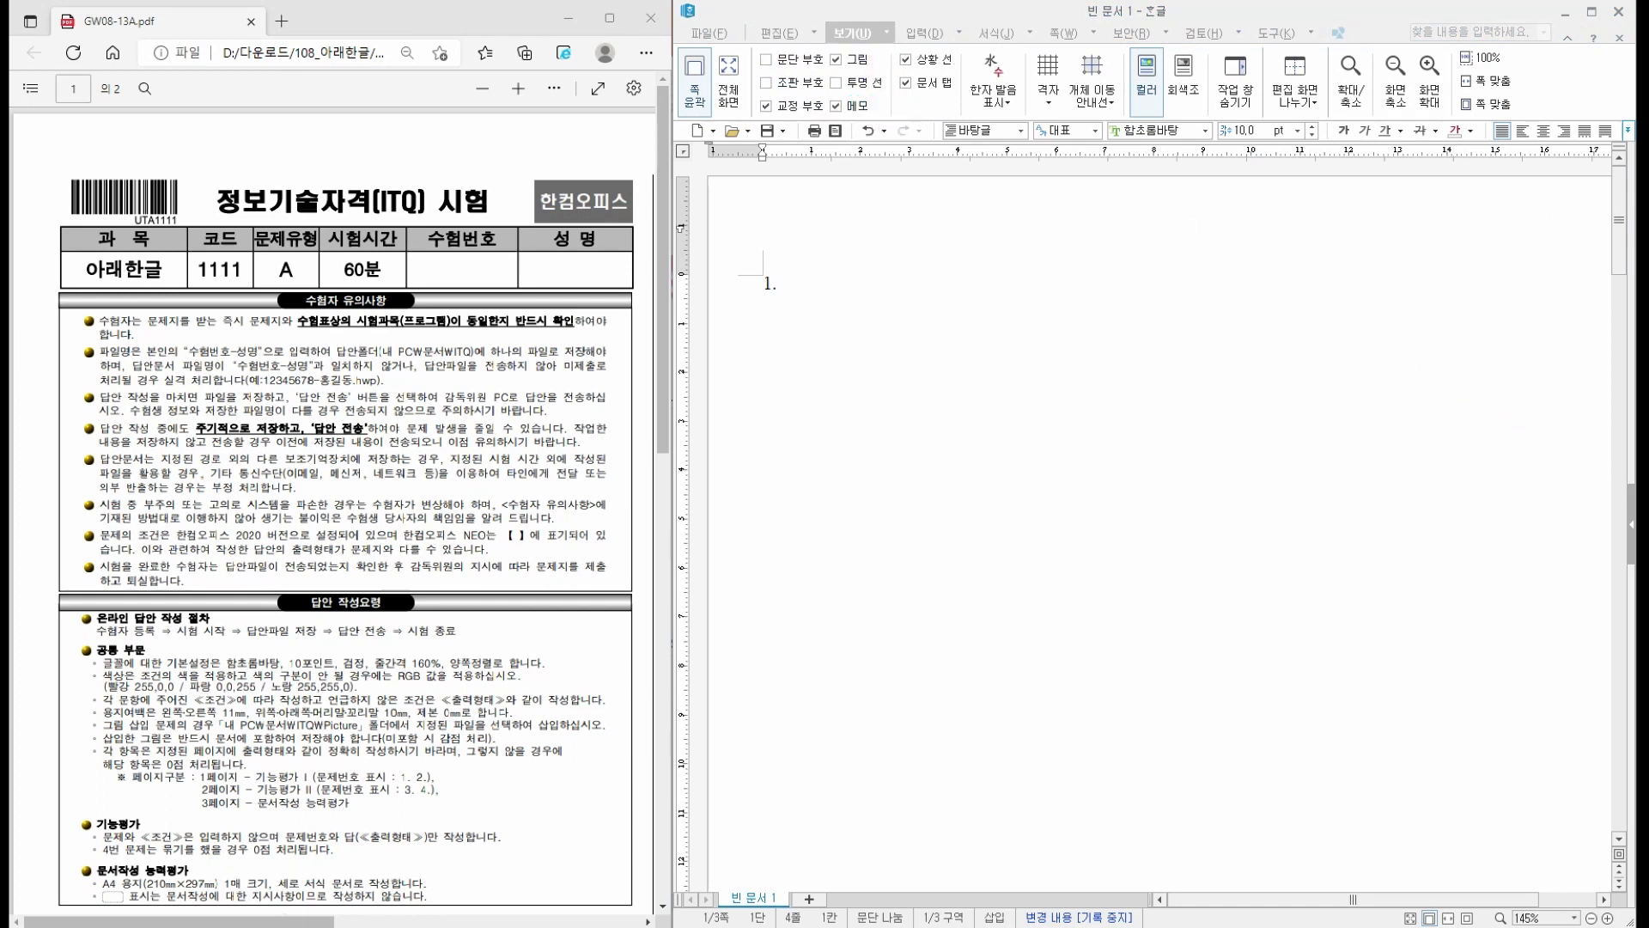
left_click(765, 67)
left_click(768, 67)
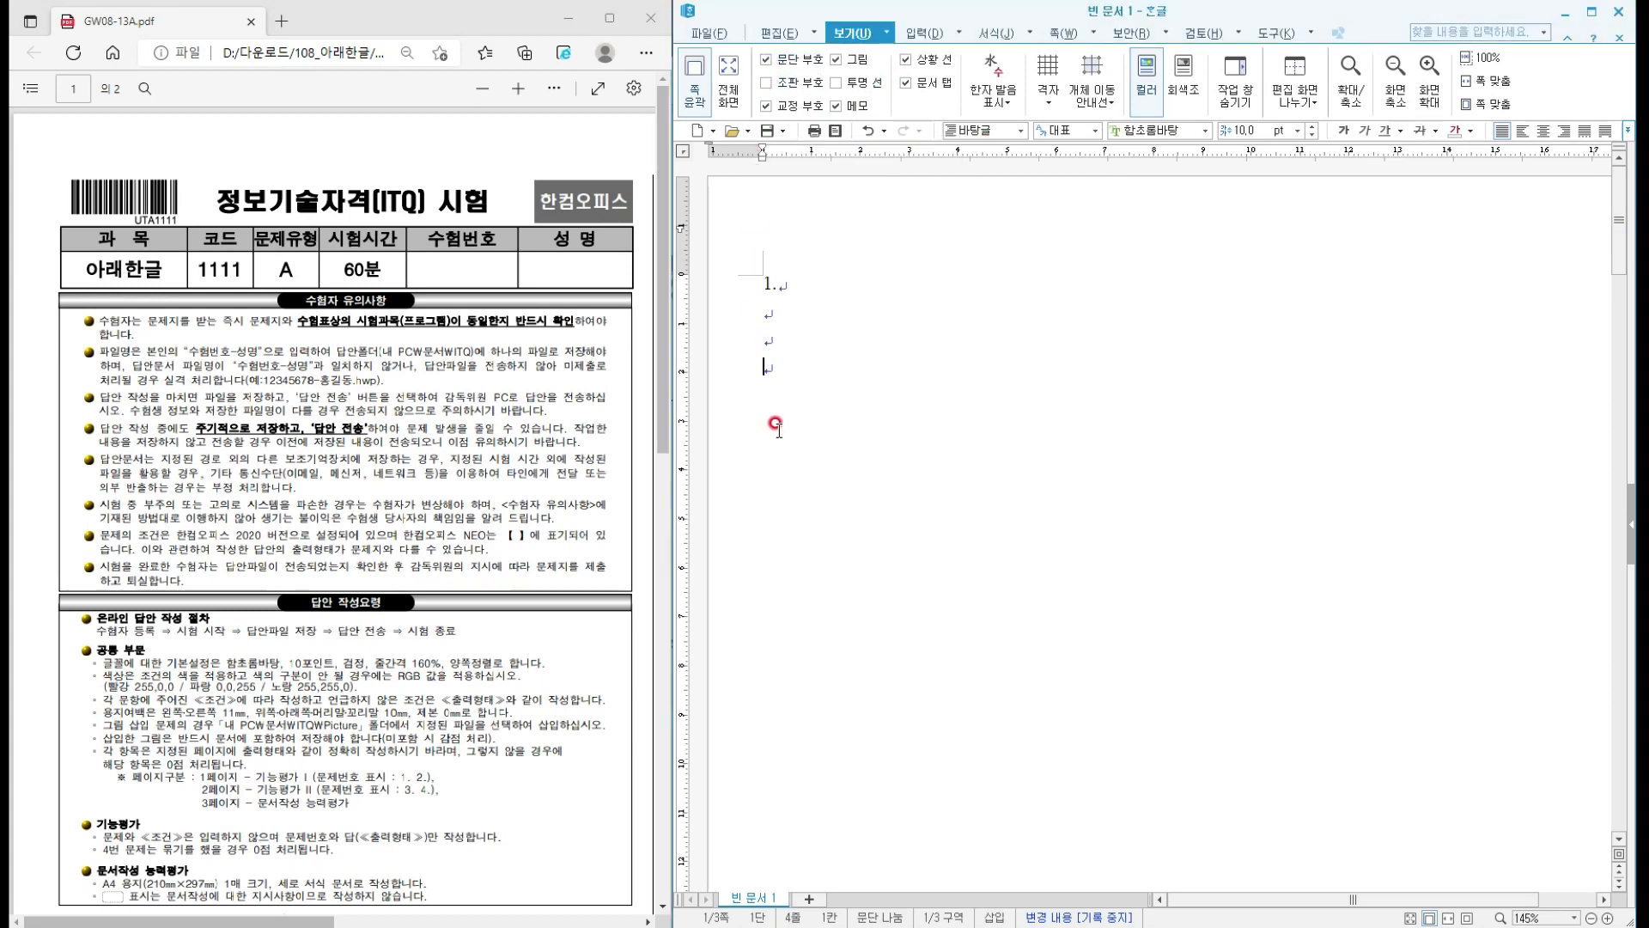
left_click(1502, 456)
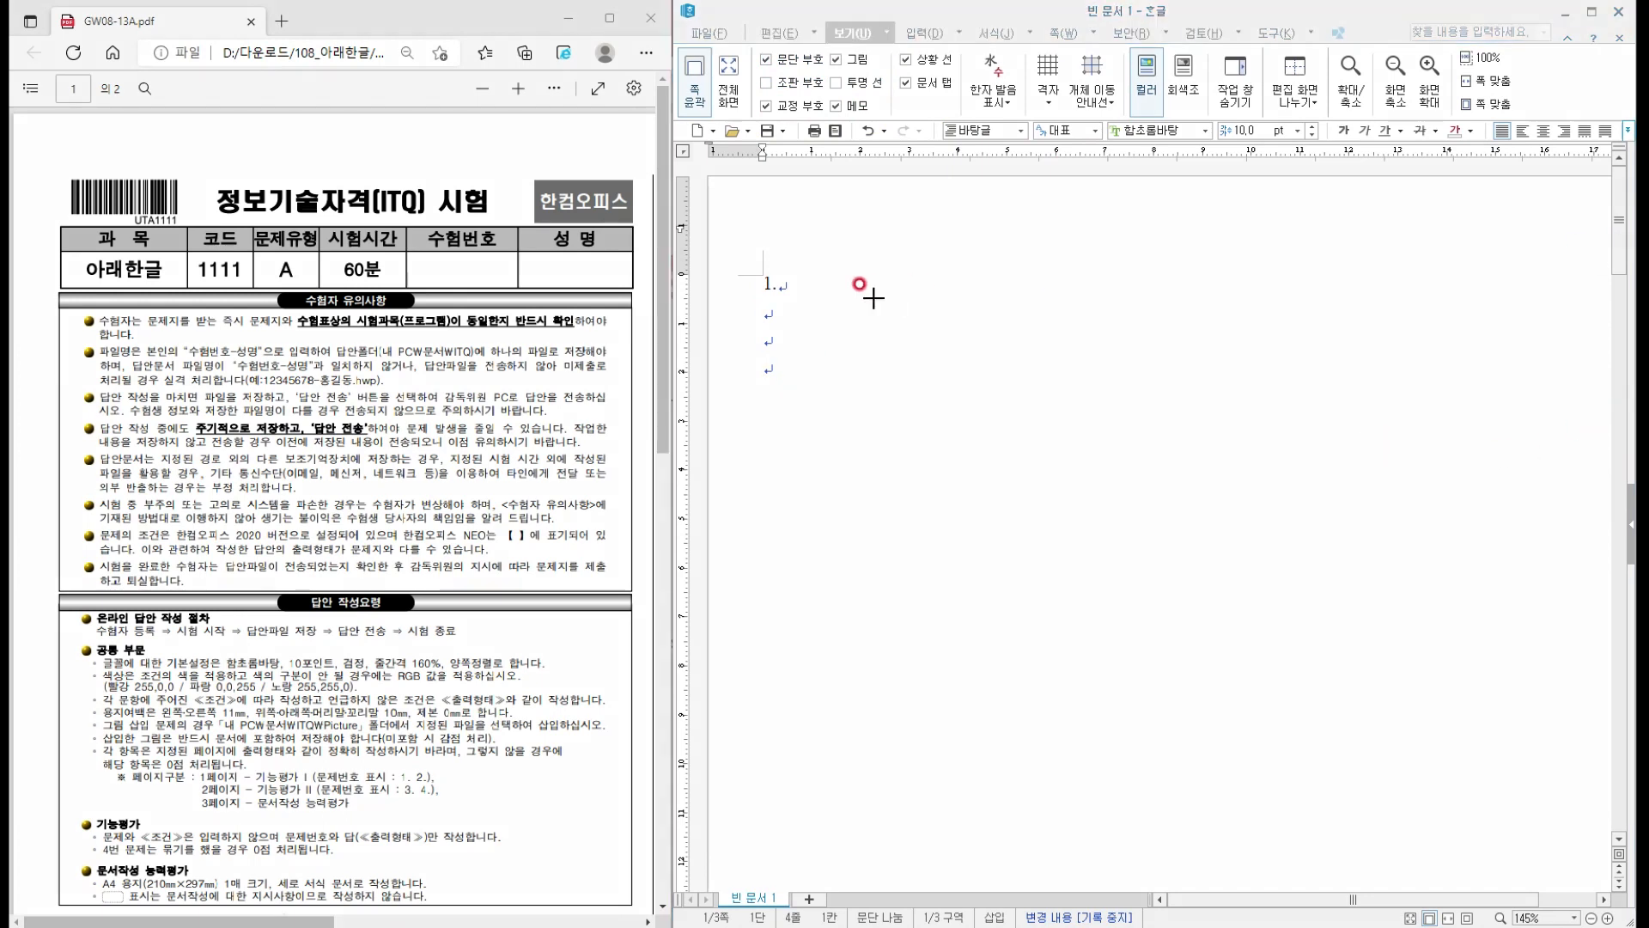
left_click_drag(745, 269, 831, 391)
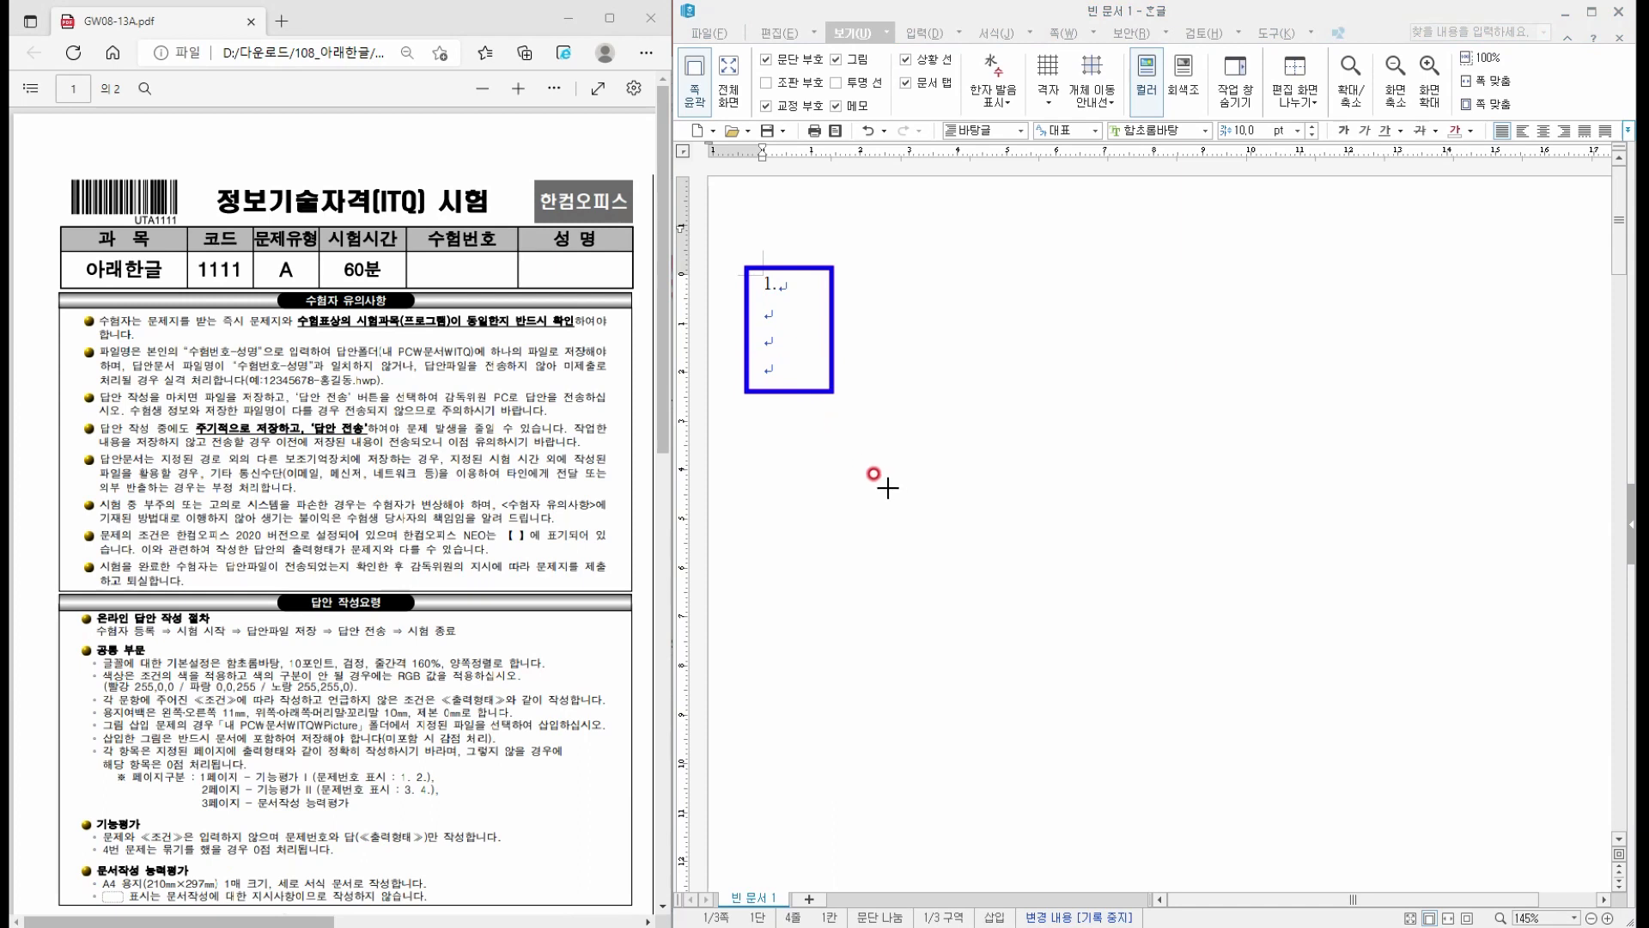
key("Escape")
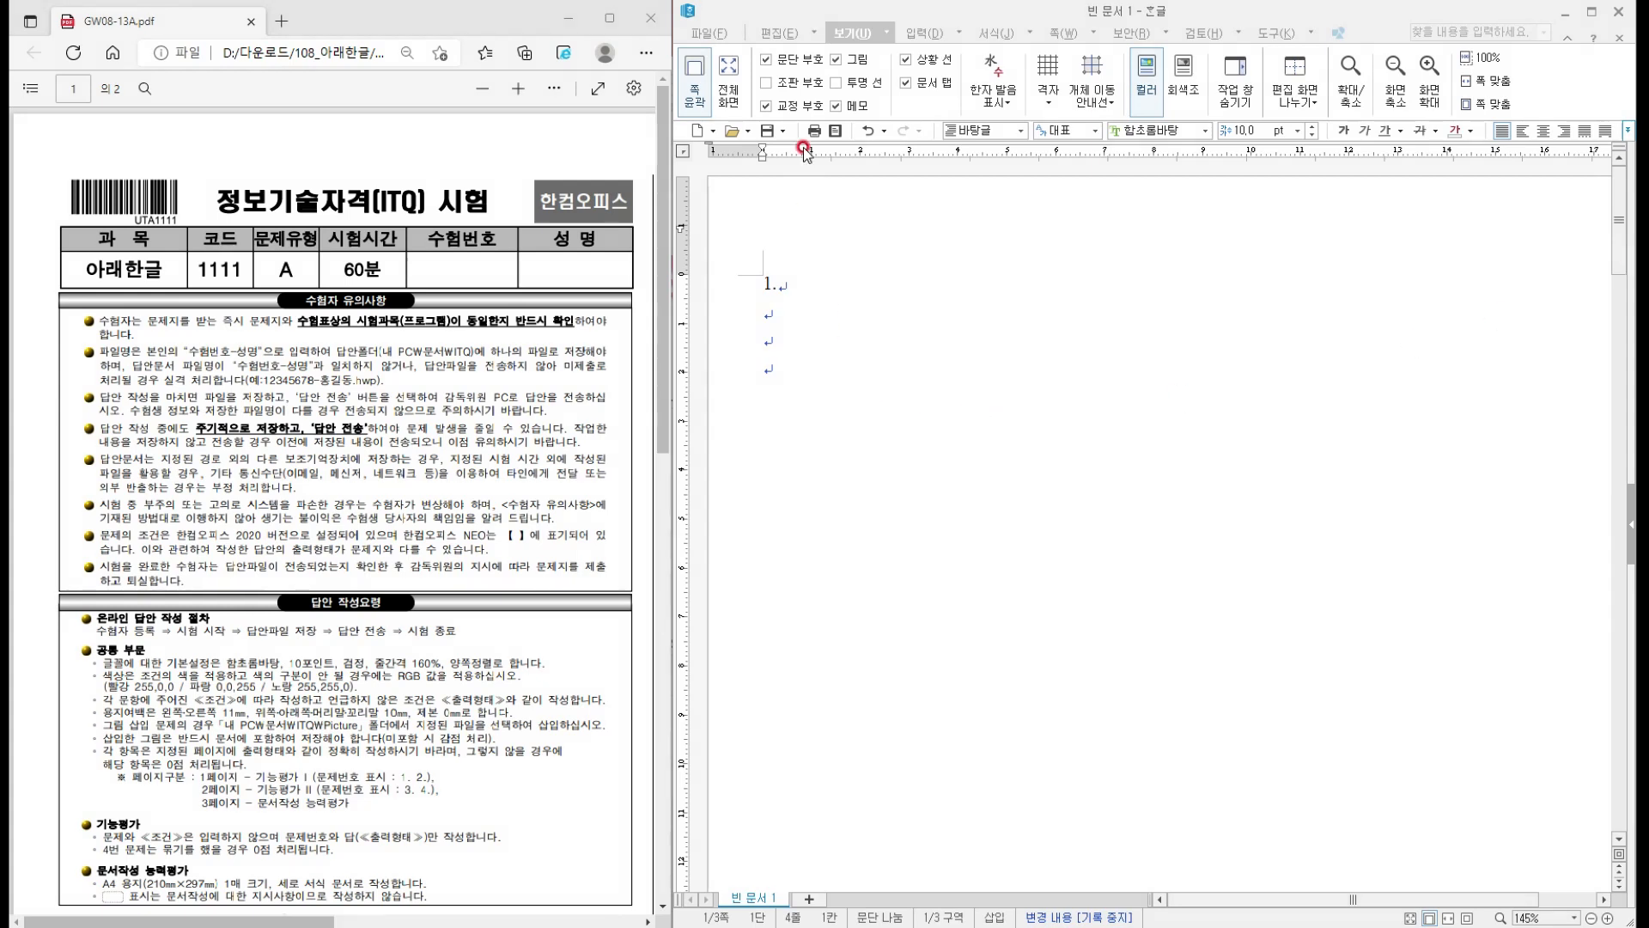
- Clear the number and blank lines from the first page with 문단 부호 hidden, and turn the marks back on
left_click(766, 59)
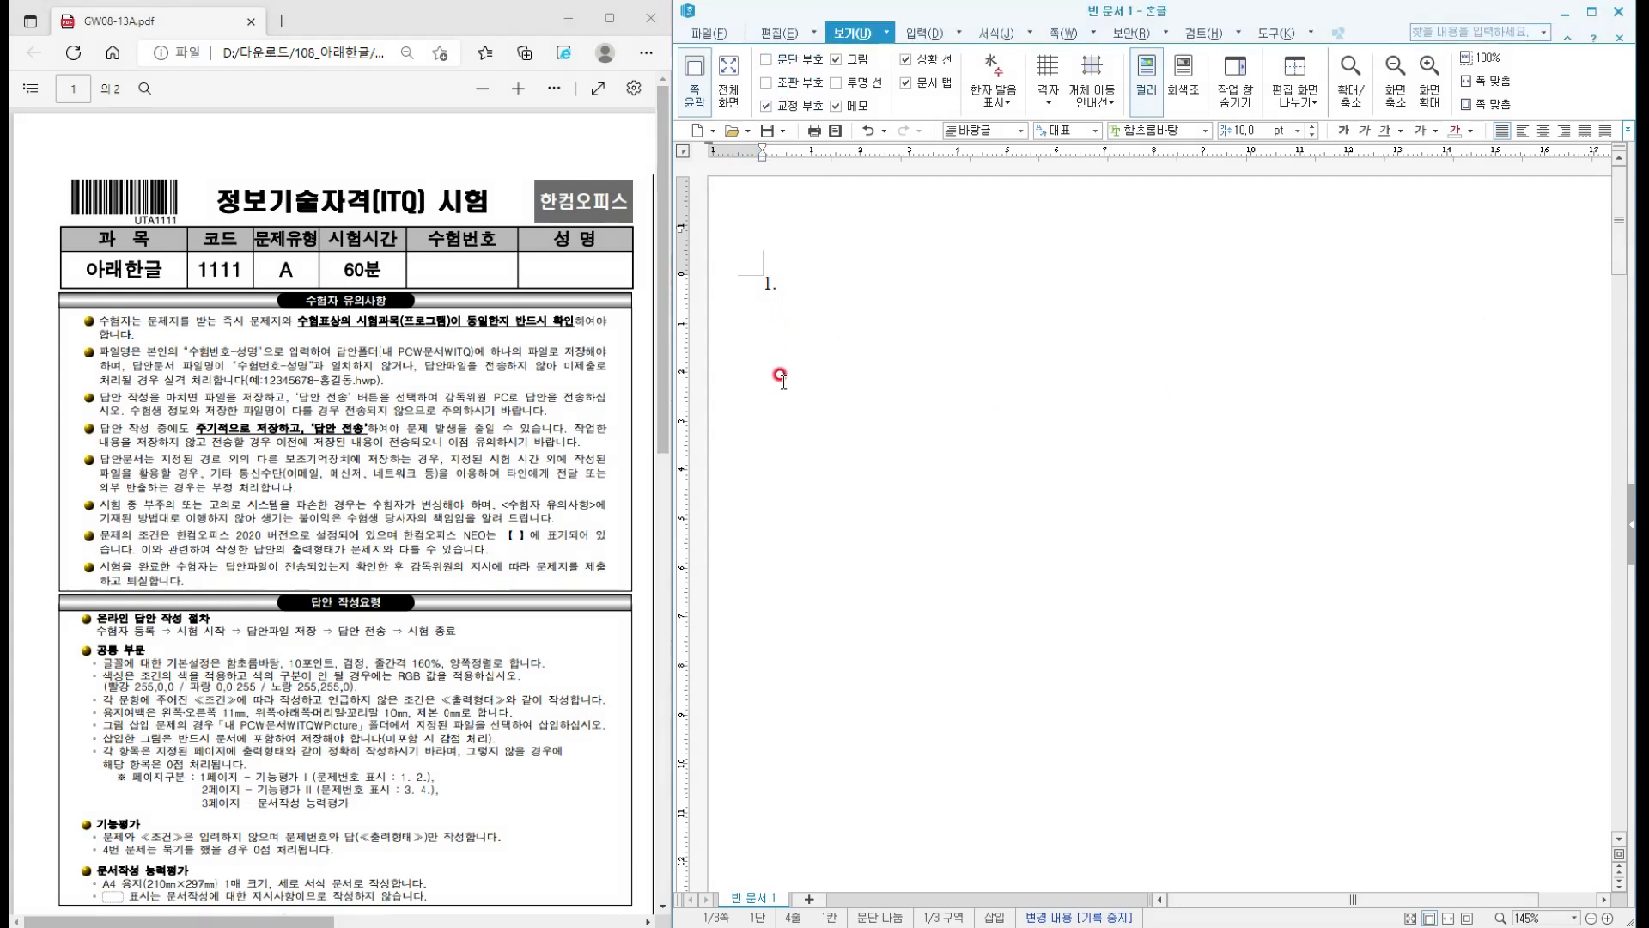
key("BackSpace")
key("BackSpace")
left_click(762, 60)
left_click_drag(751, 262, 797, 312)
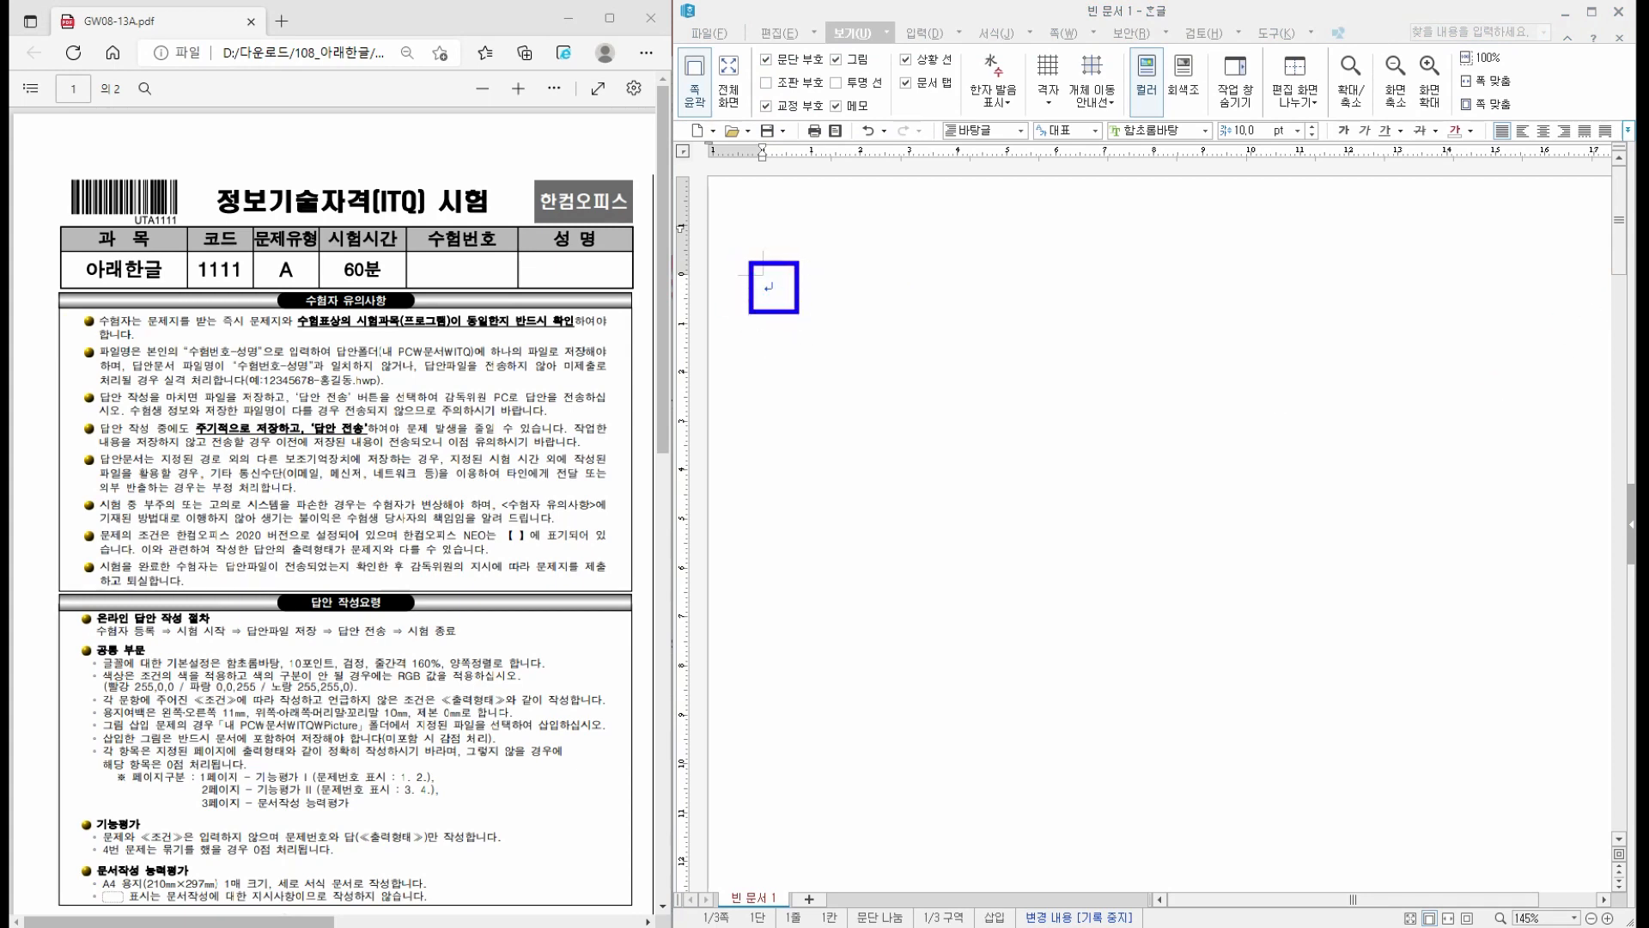
key("Escape")
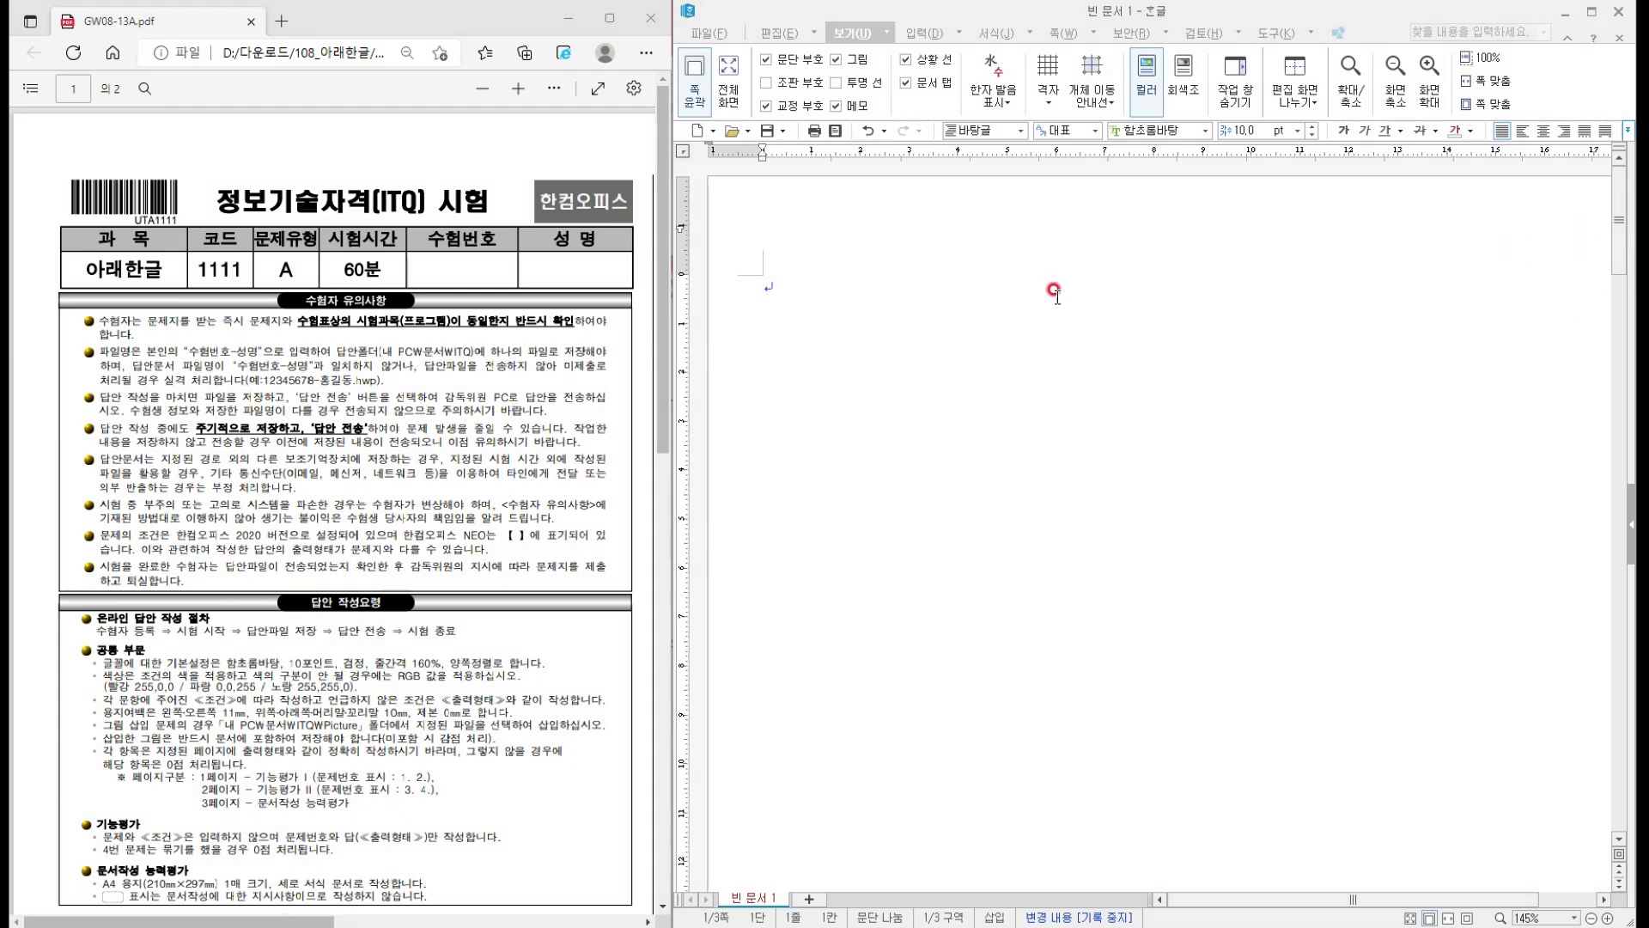
- Enter question numbers 1. and 2. on the first page, with three blank lines between them and four after 2
left_click(763, 276)
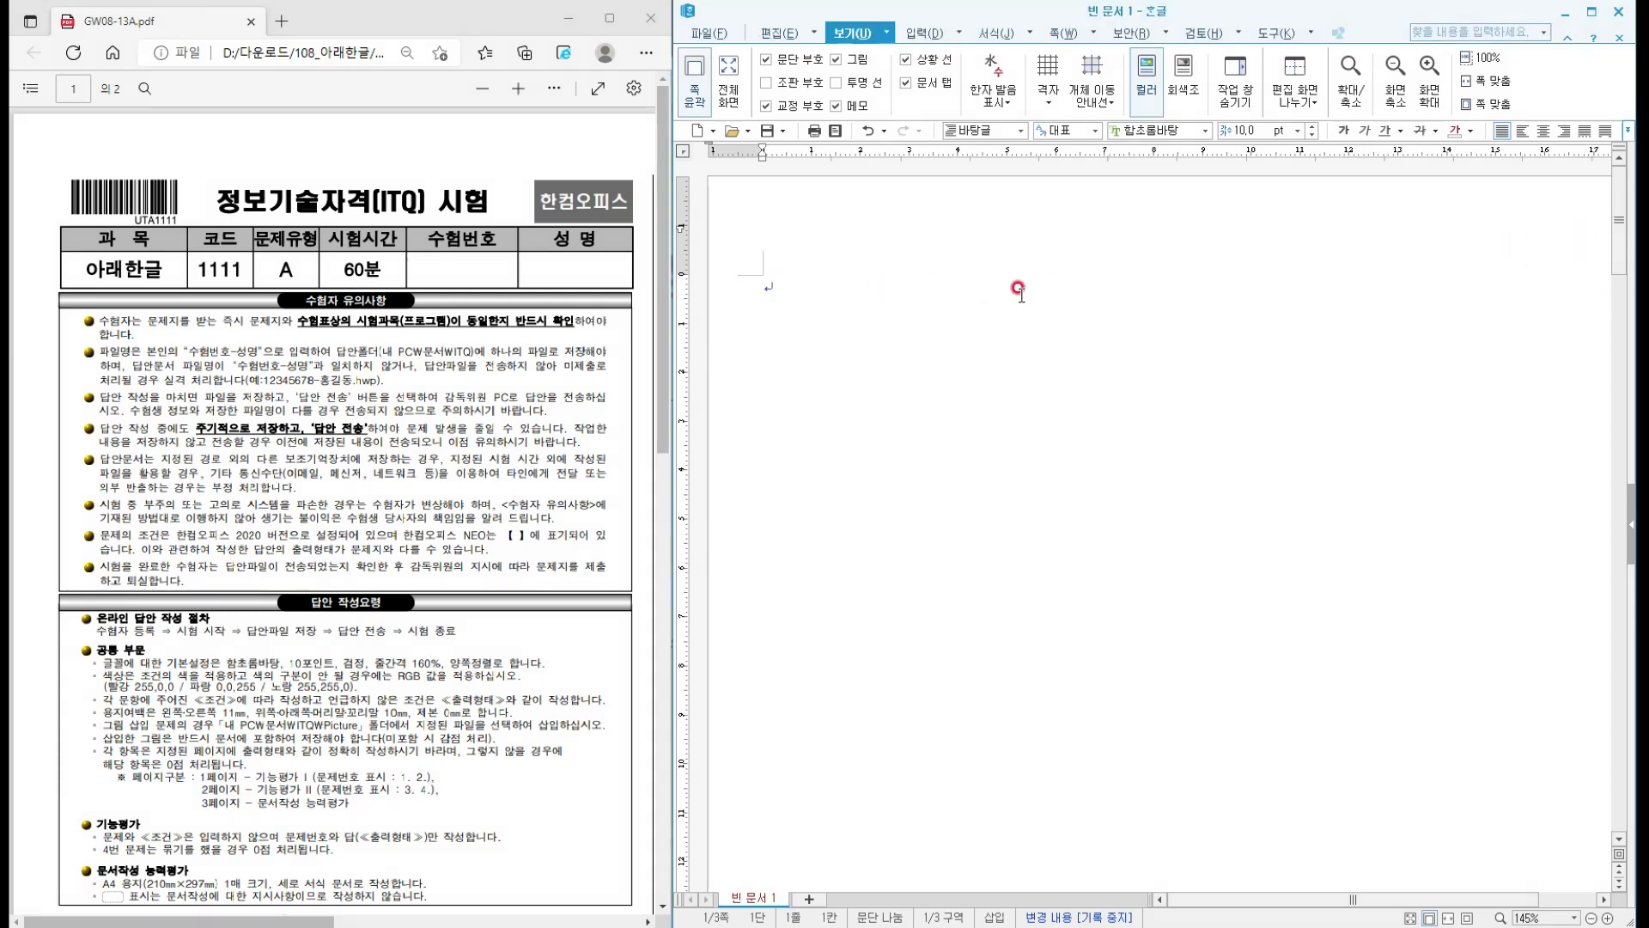
type("1.")
key("Return")
- Enter question numbers 3. and 4. on the second page, with three blank lines between them and four after 4
scroll(936, 332, "down", 10)
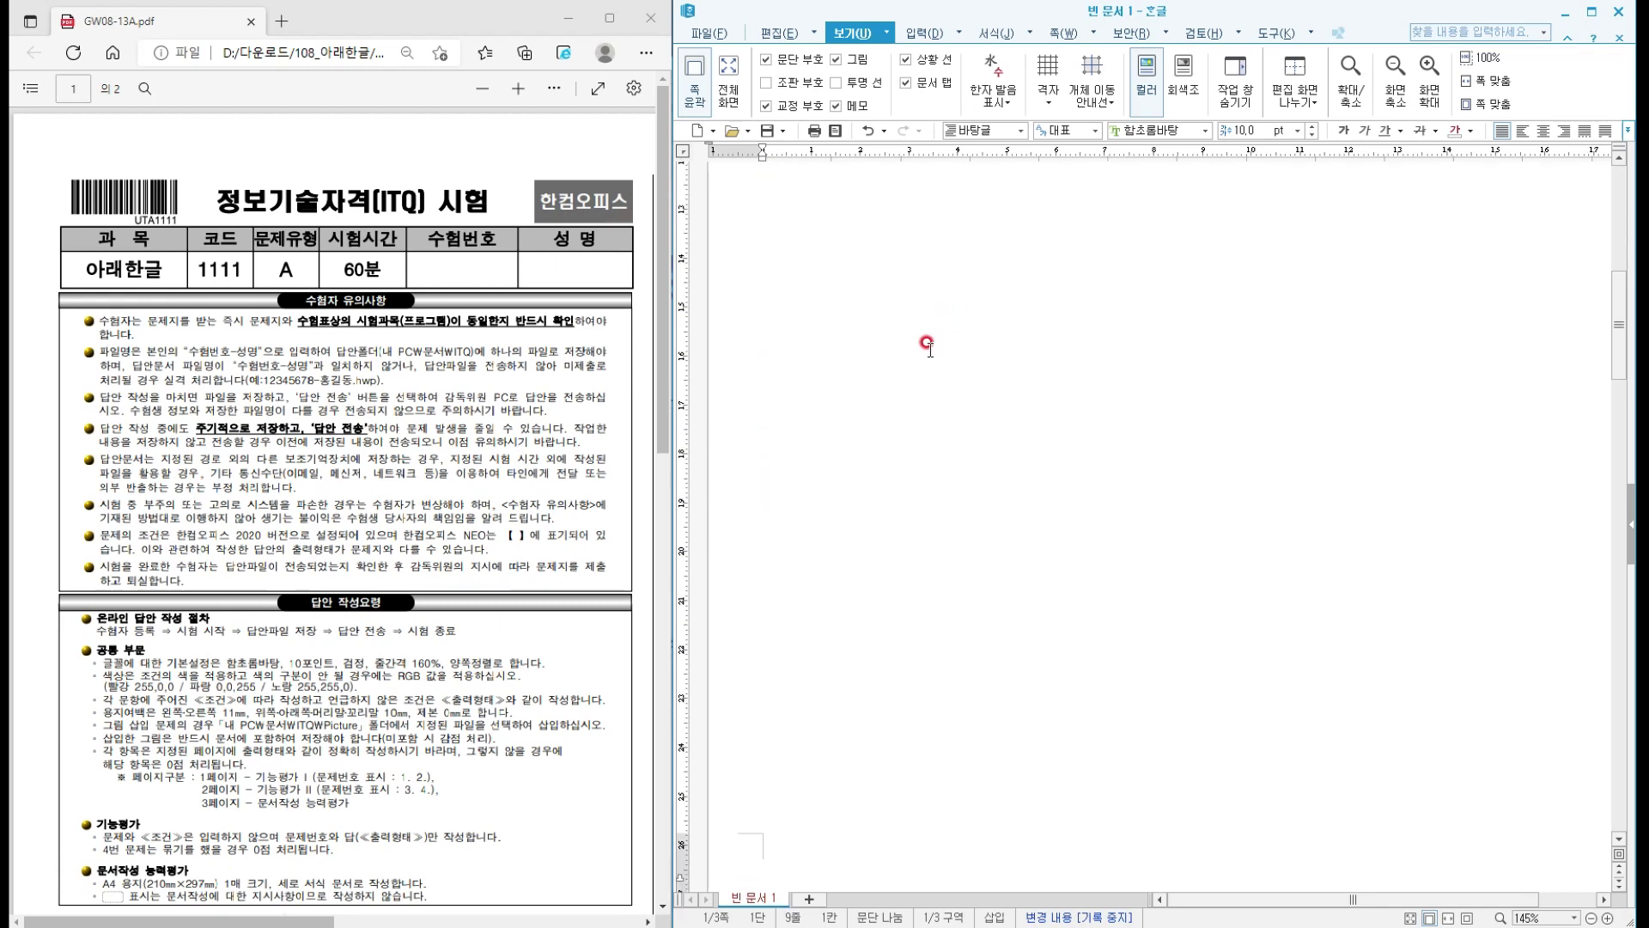
scroll(926, 345, "down", 3)
left_click(765, 510)
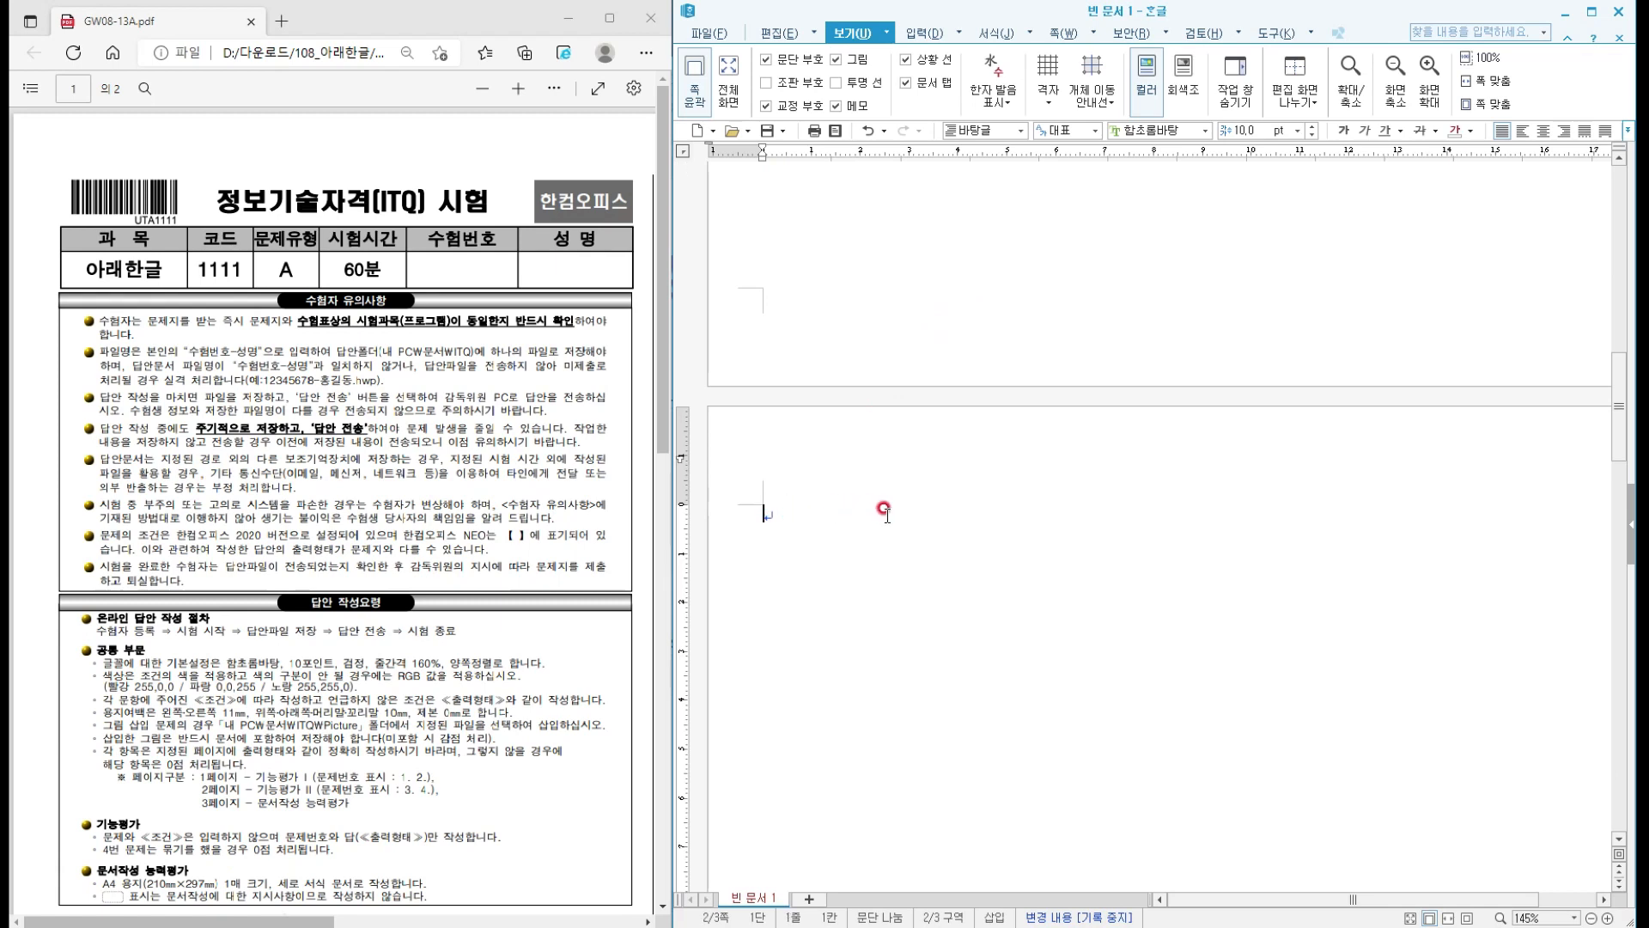
type("3.")
- Place the cursor at the start of the third page and review the question numbering across the pages
scroll(1159, 515, "down", 5)
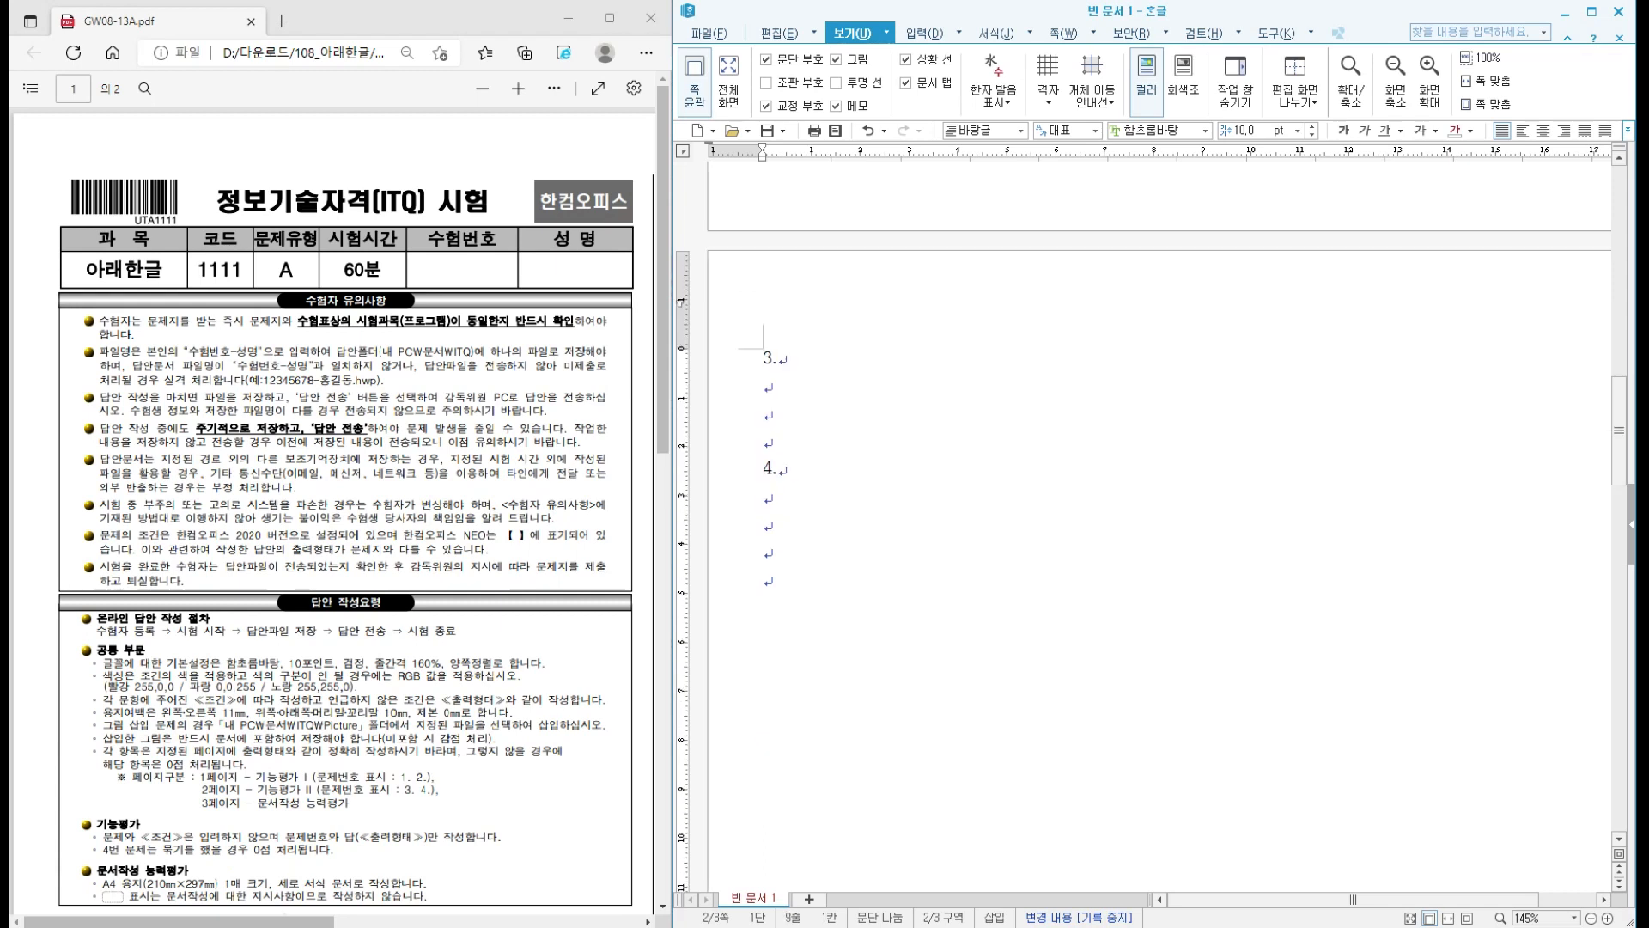
scroll(884, 514, "down", 18)
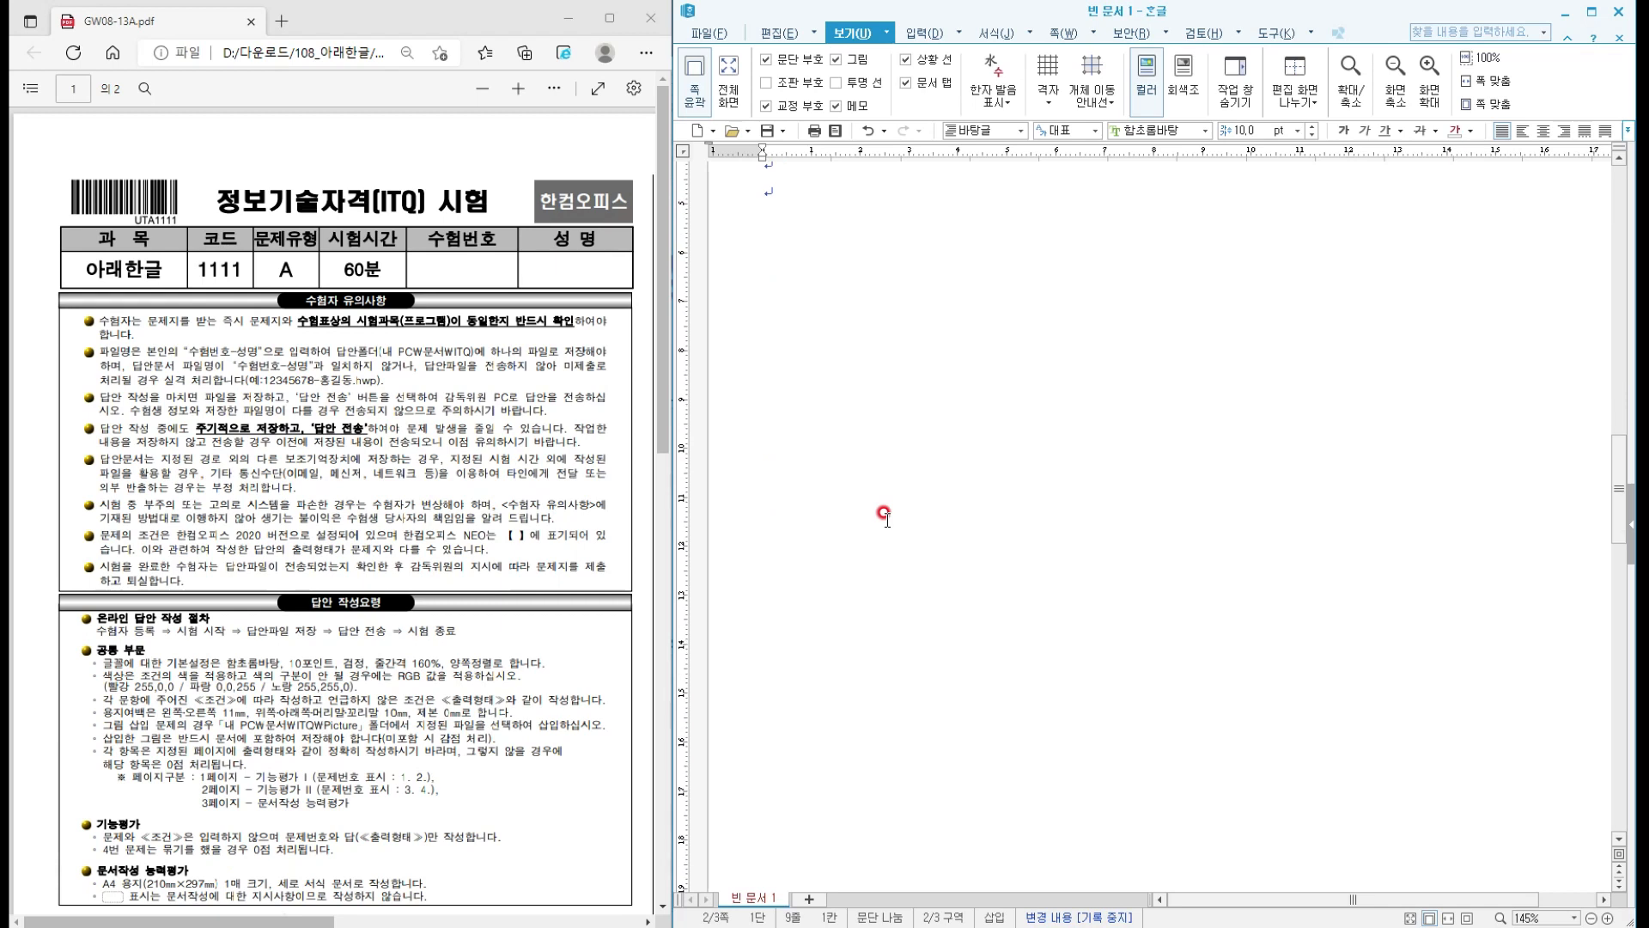
scroll(885, 514, "down", 5)
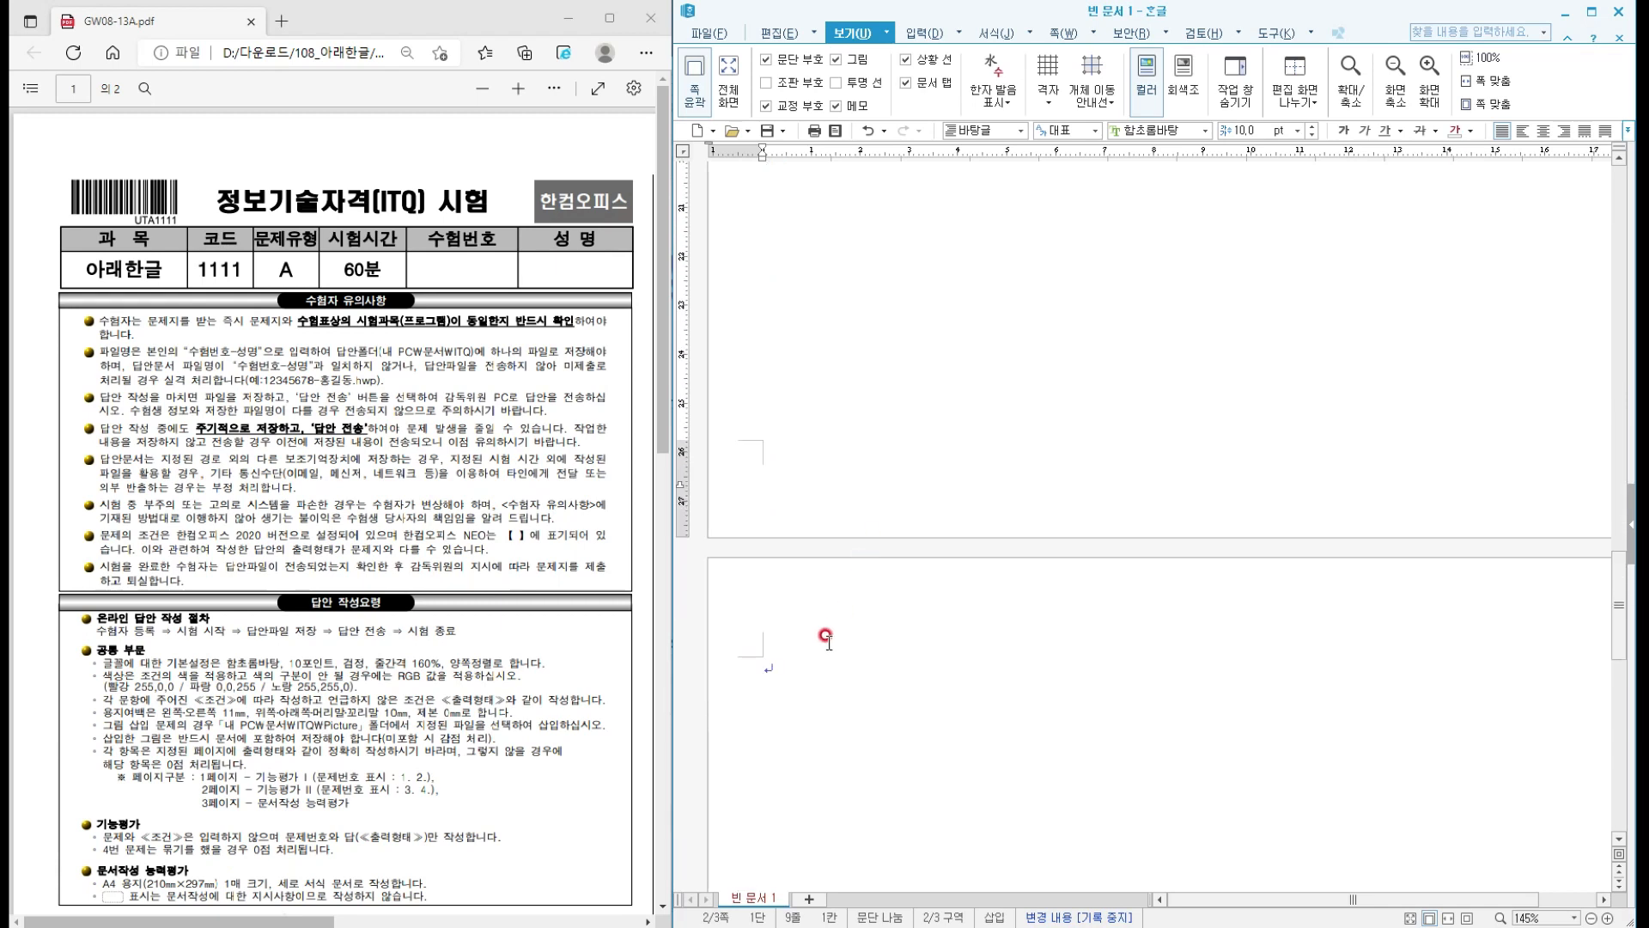
left_click(764, 658)
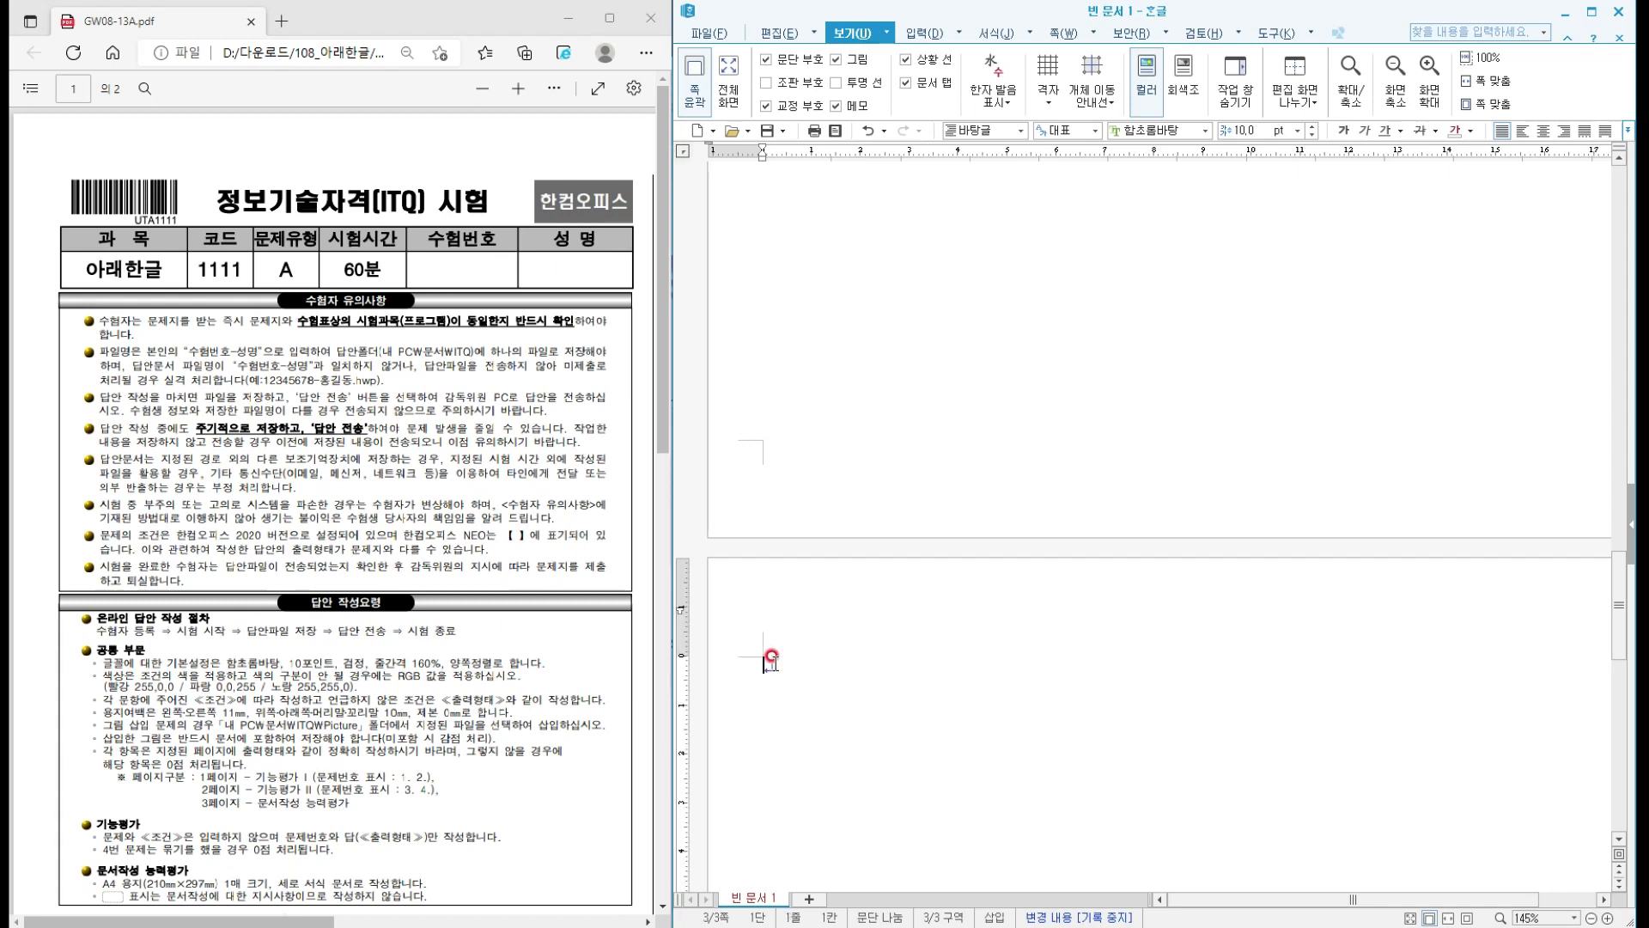
key("ctrl+v")
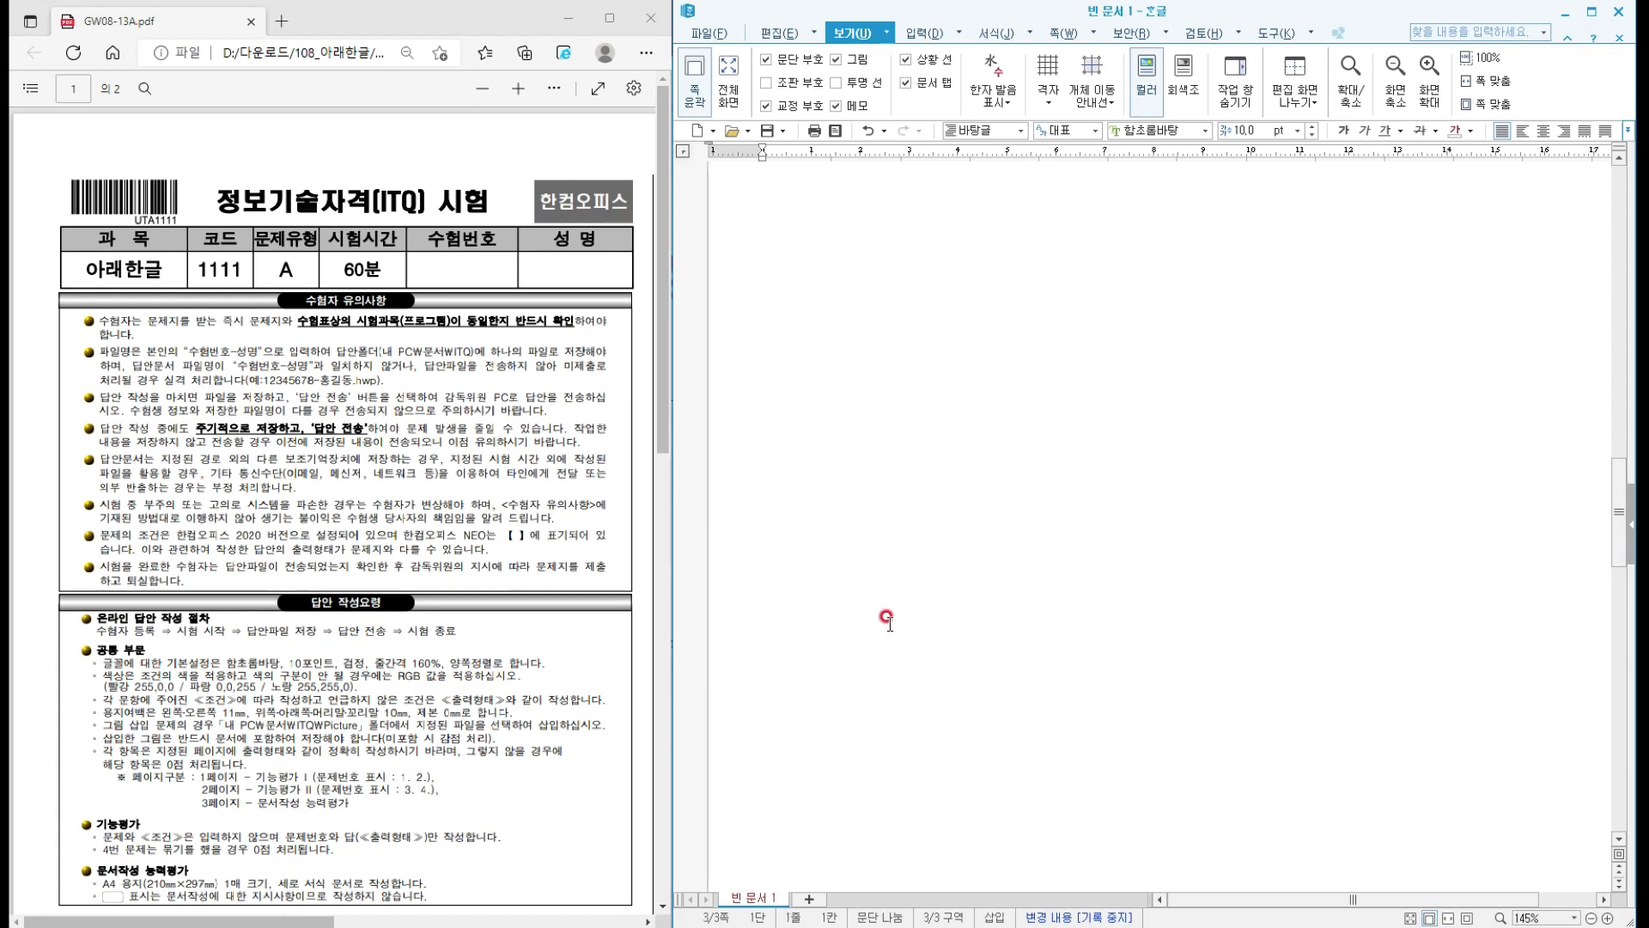
scroll(932, 617, "up", 10)
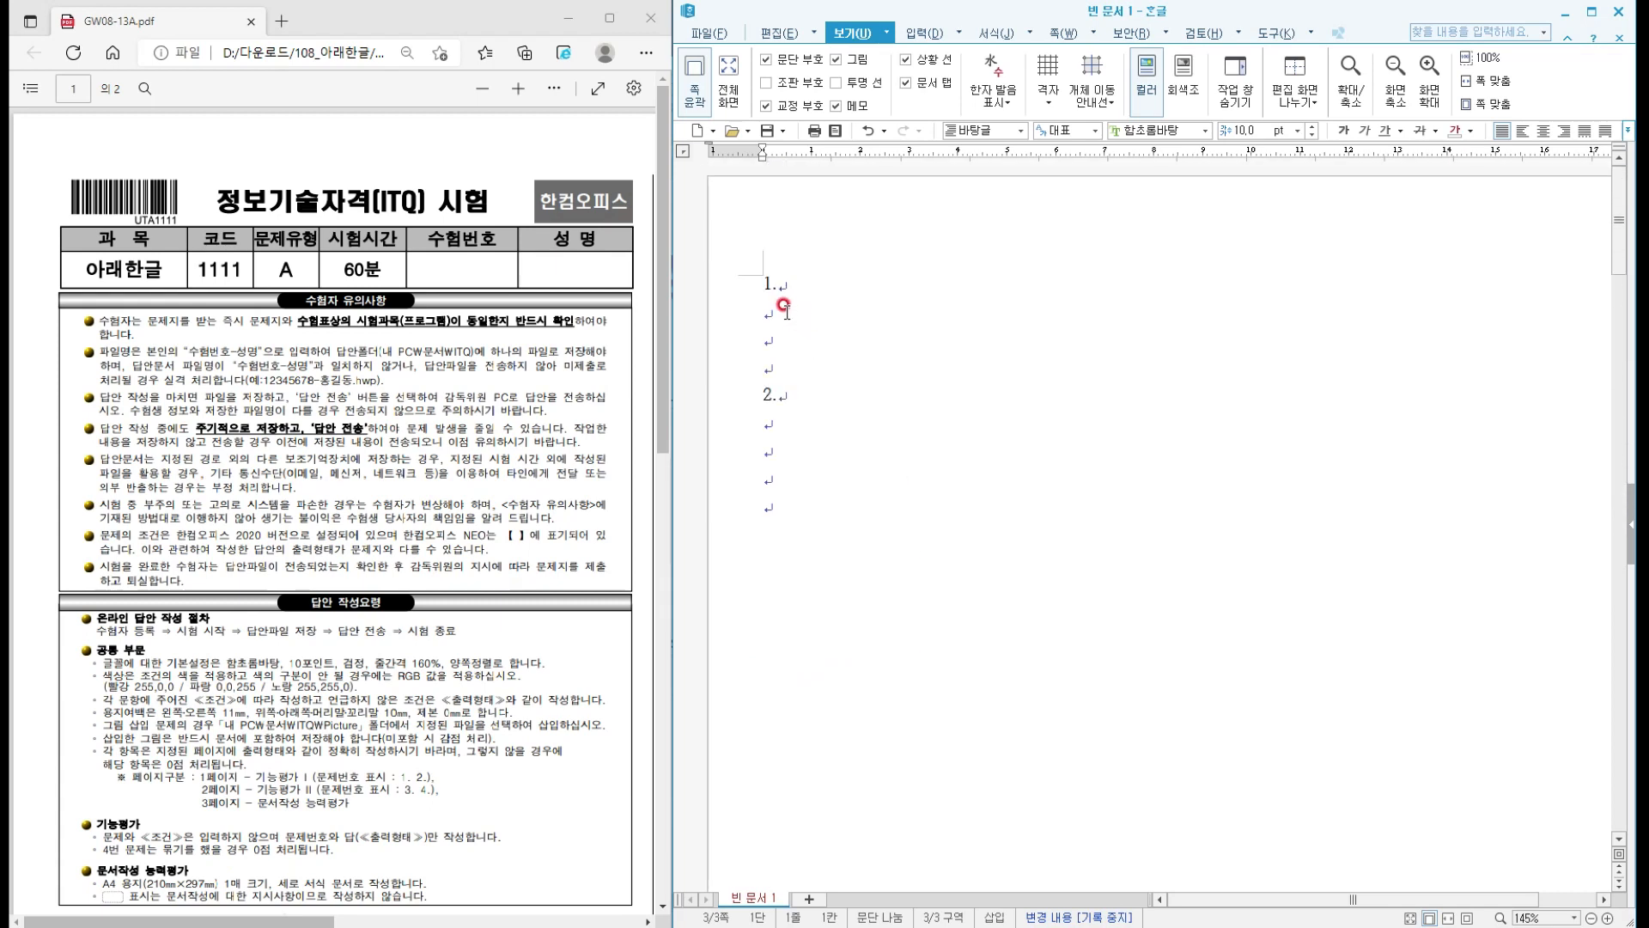
scroll(841, 369, "down", 10)
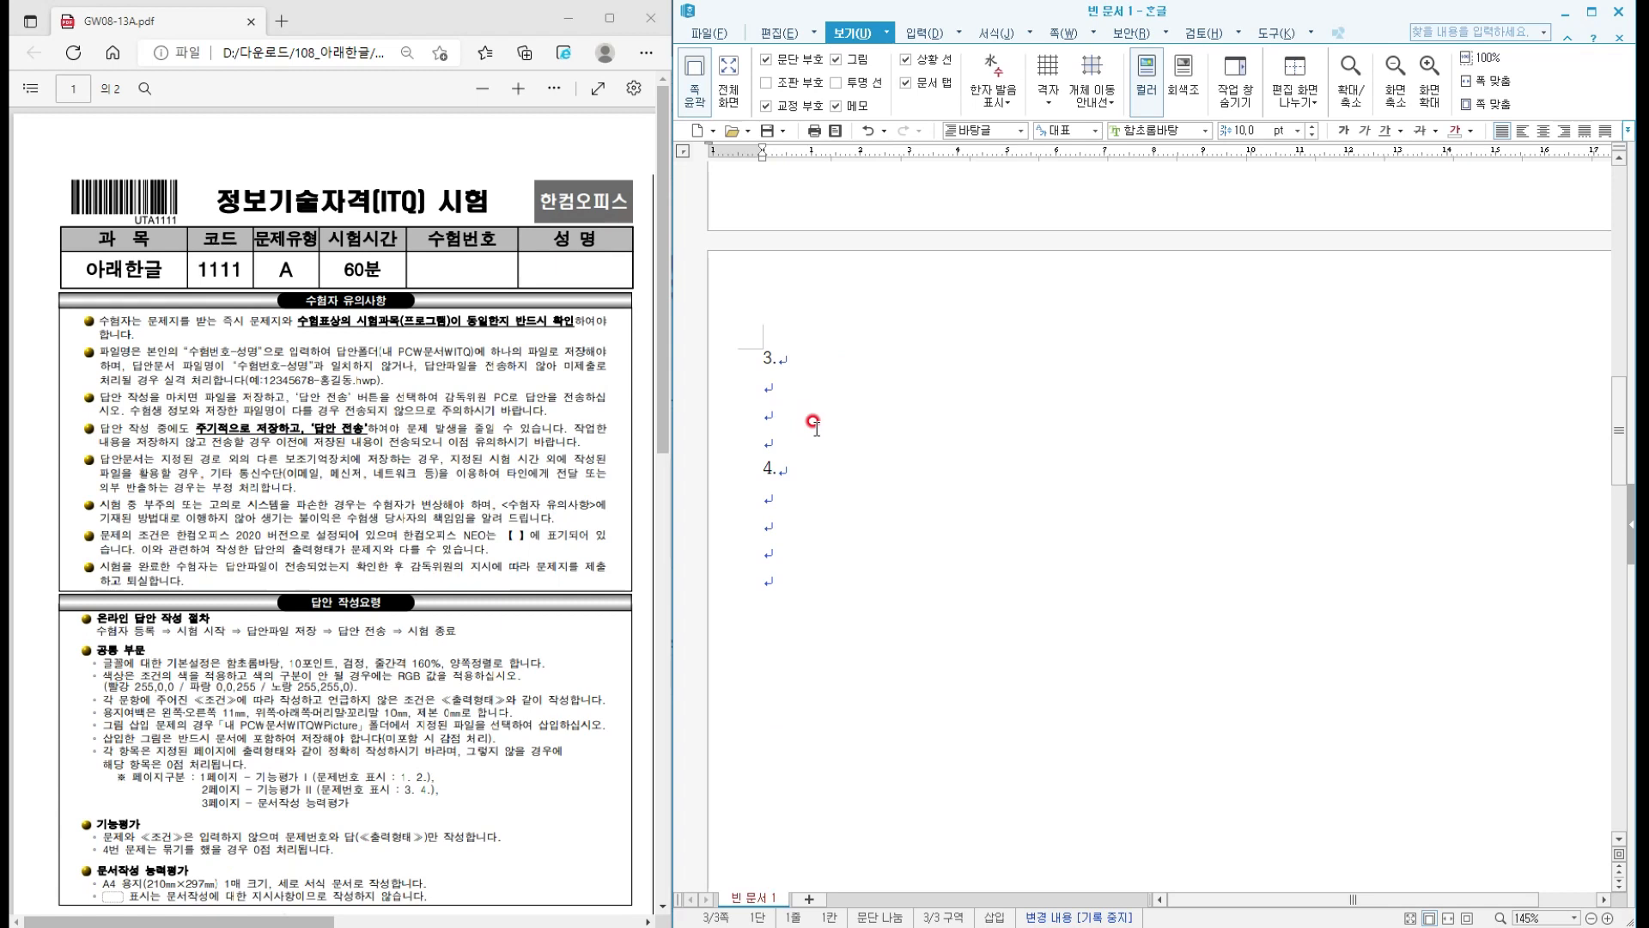
scroll(813, 423, "down", 15)
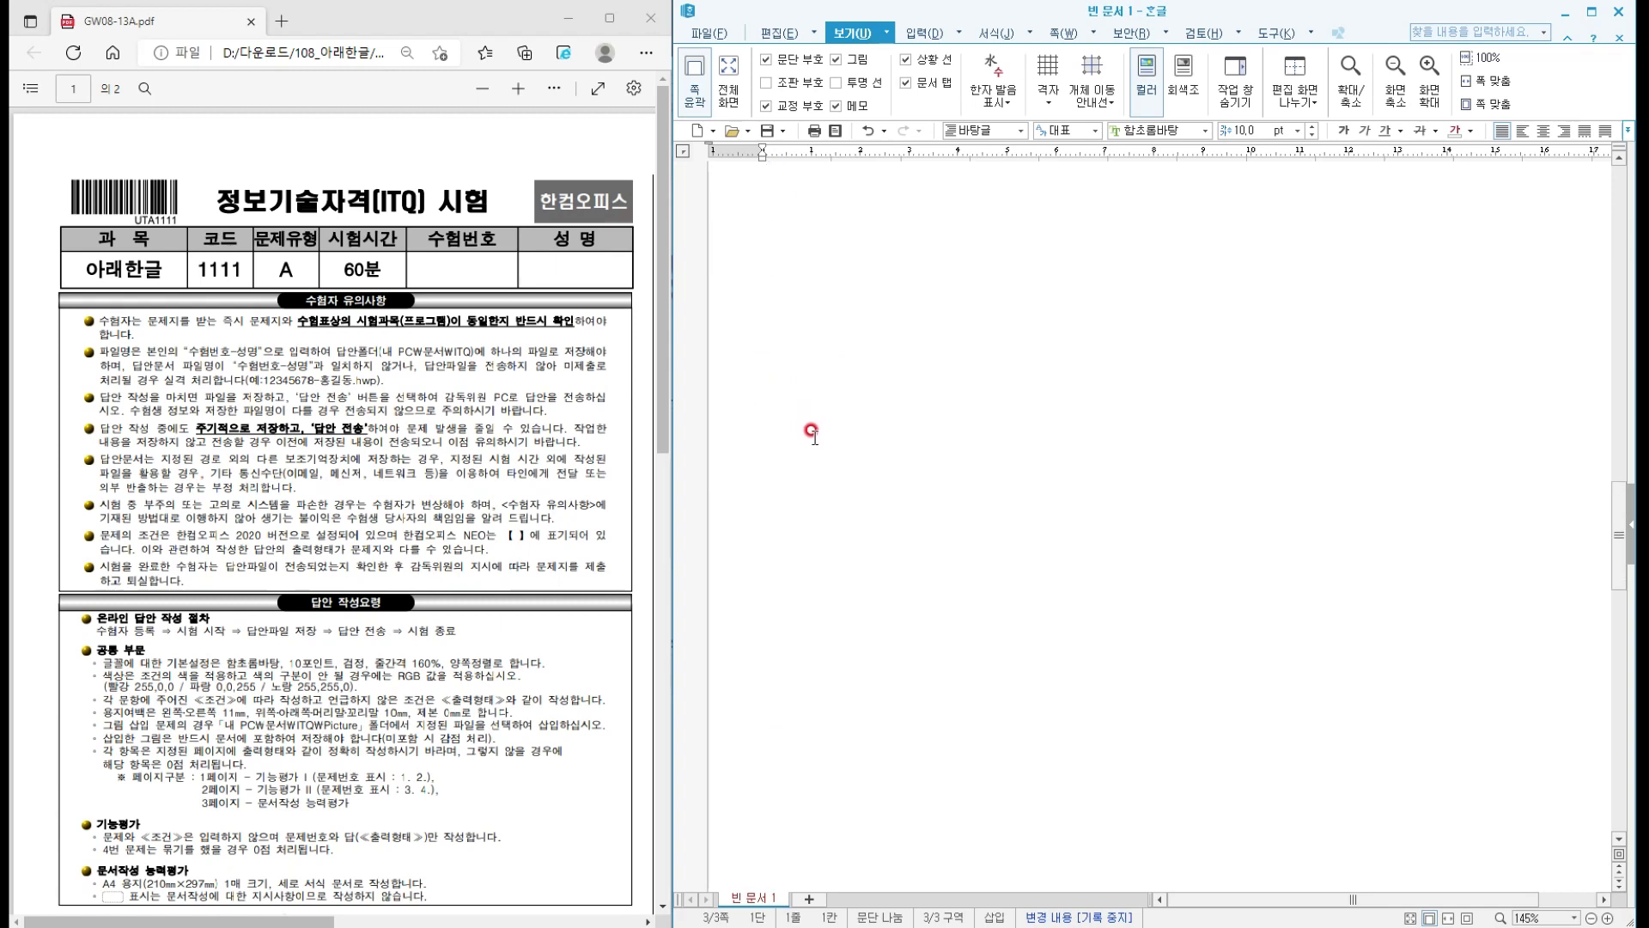
- Return from the third page to the first page and look up the command for saving the document
left_click(773, 514)
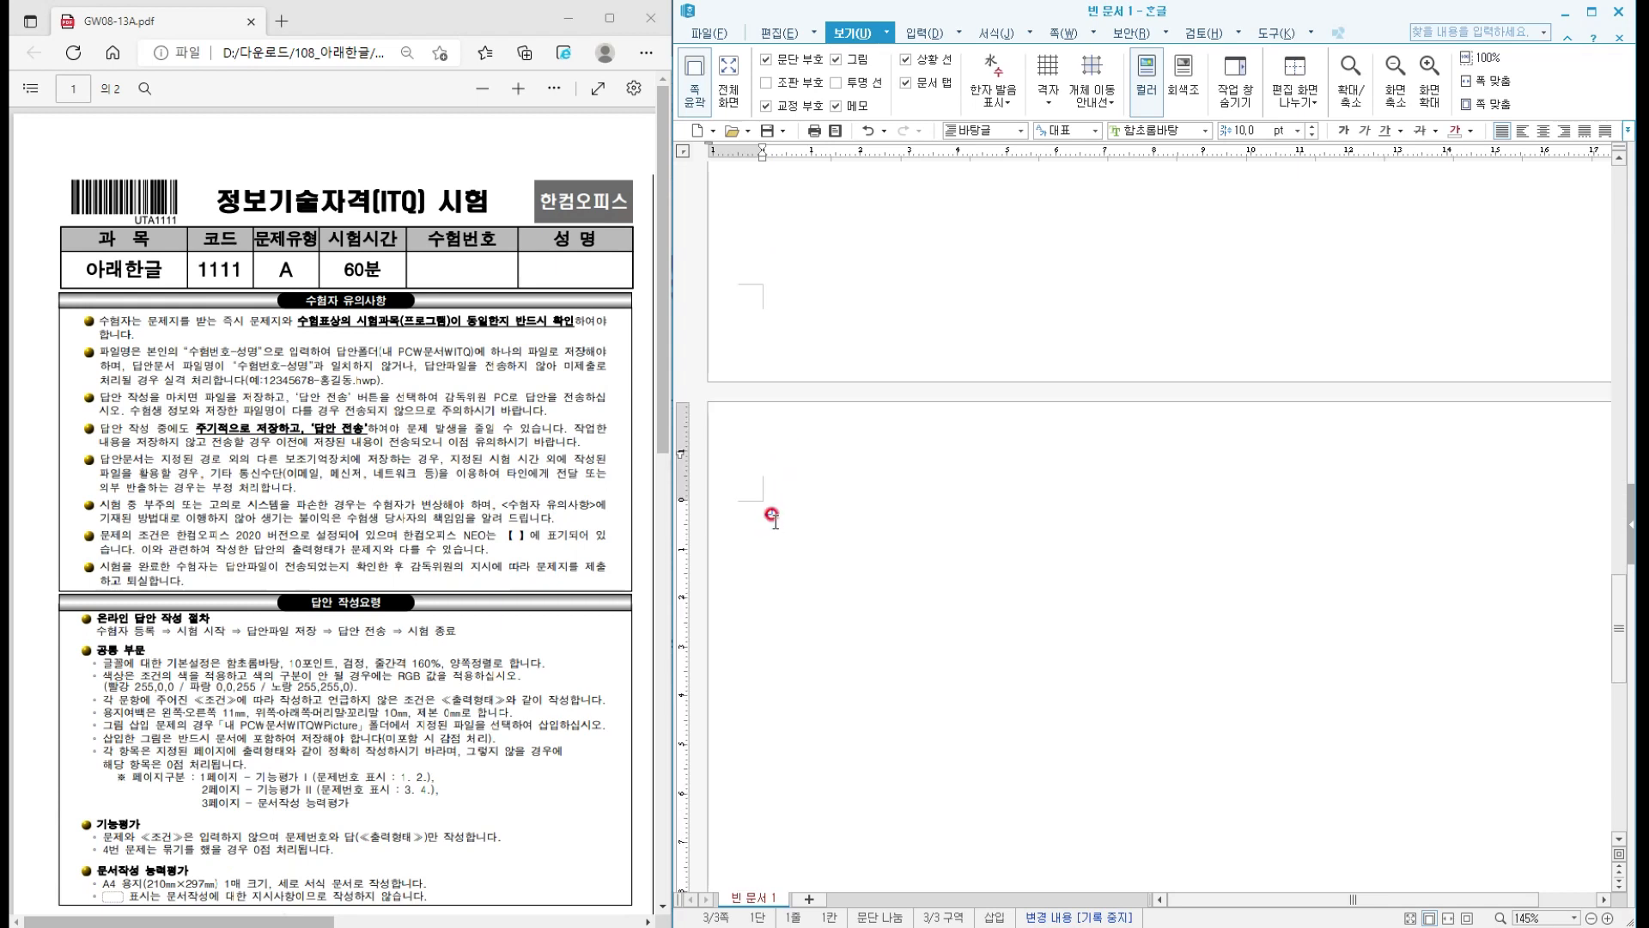
scroll(812, 512, "up", 3)
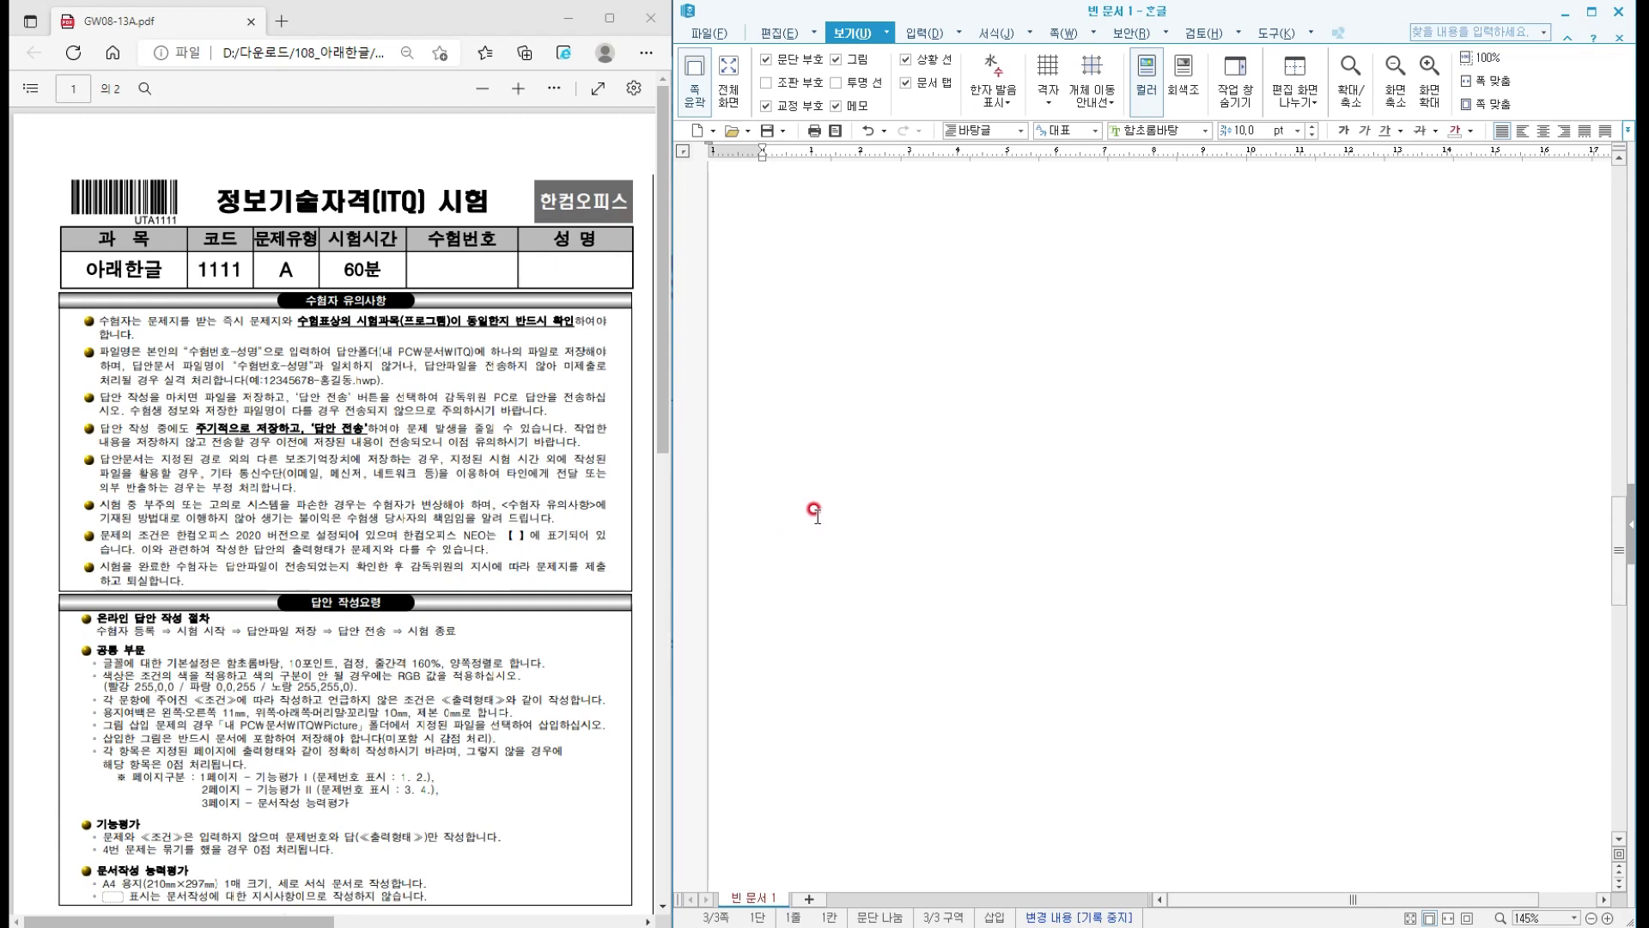
scroll(812, 510, "up", 5)
scroll(815, 506, "up", 10)
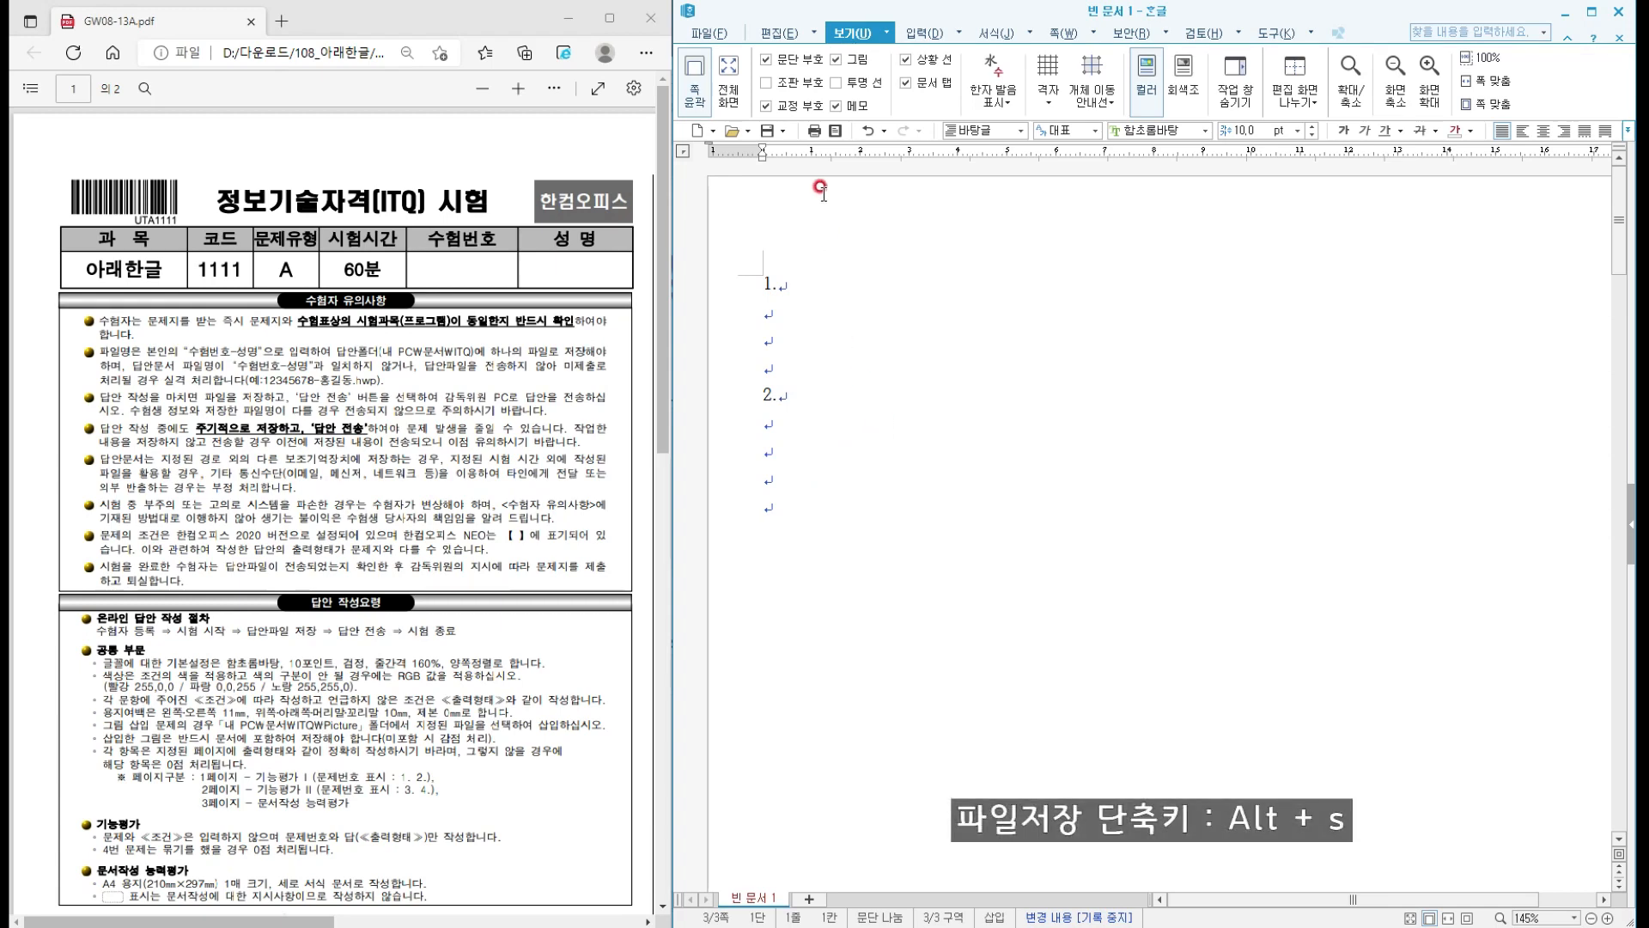
left_click(717, 38)
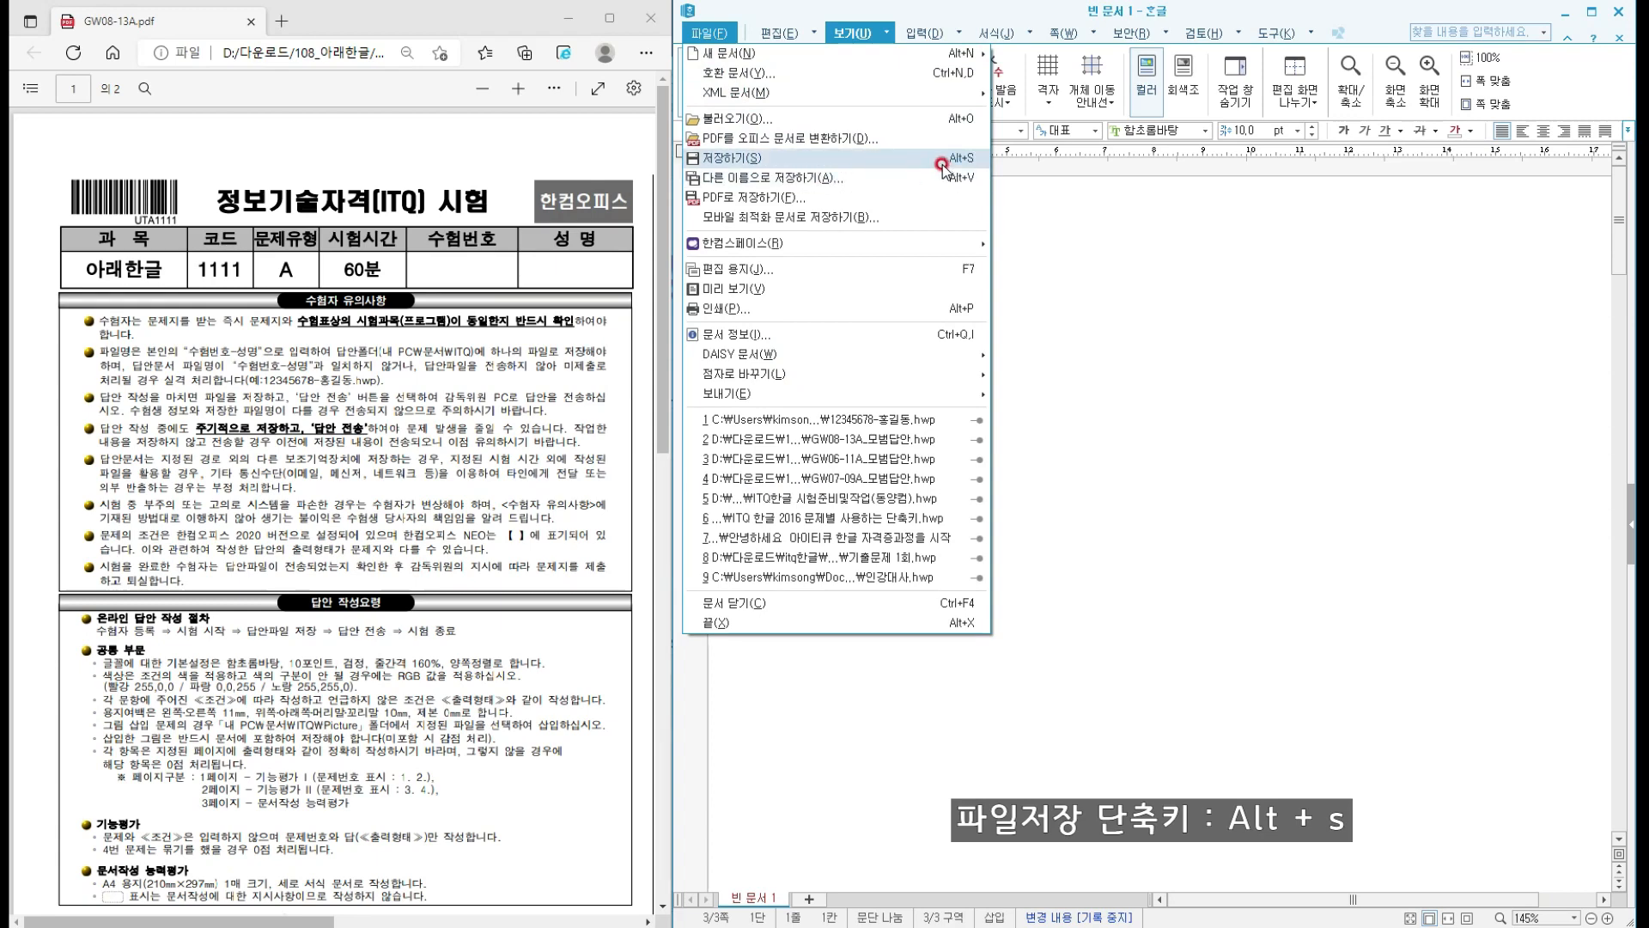
left_click(714, 34)
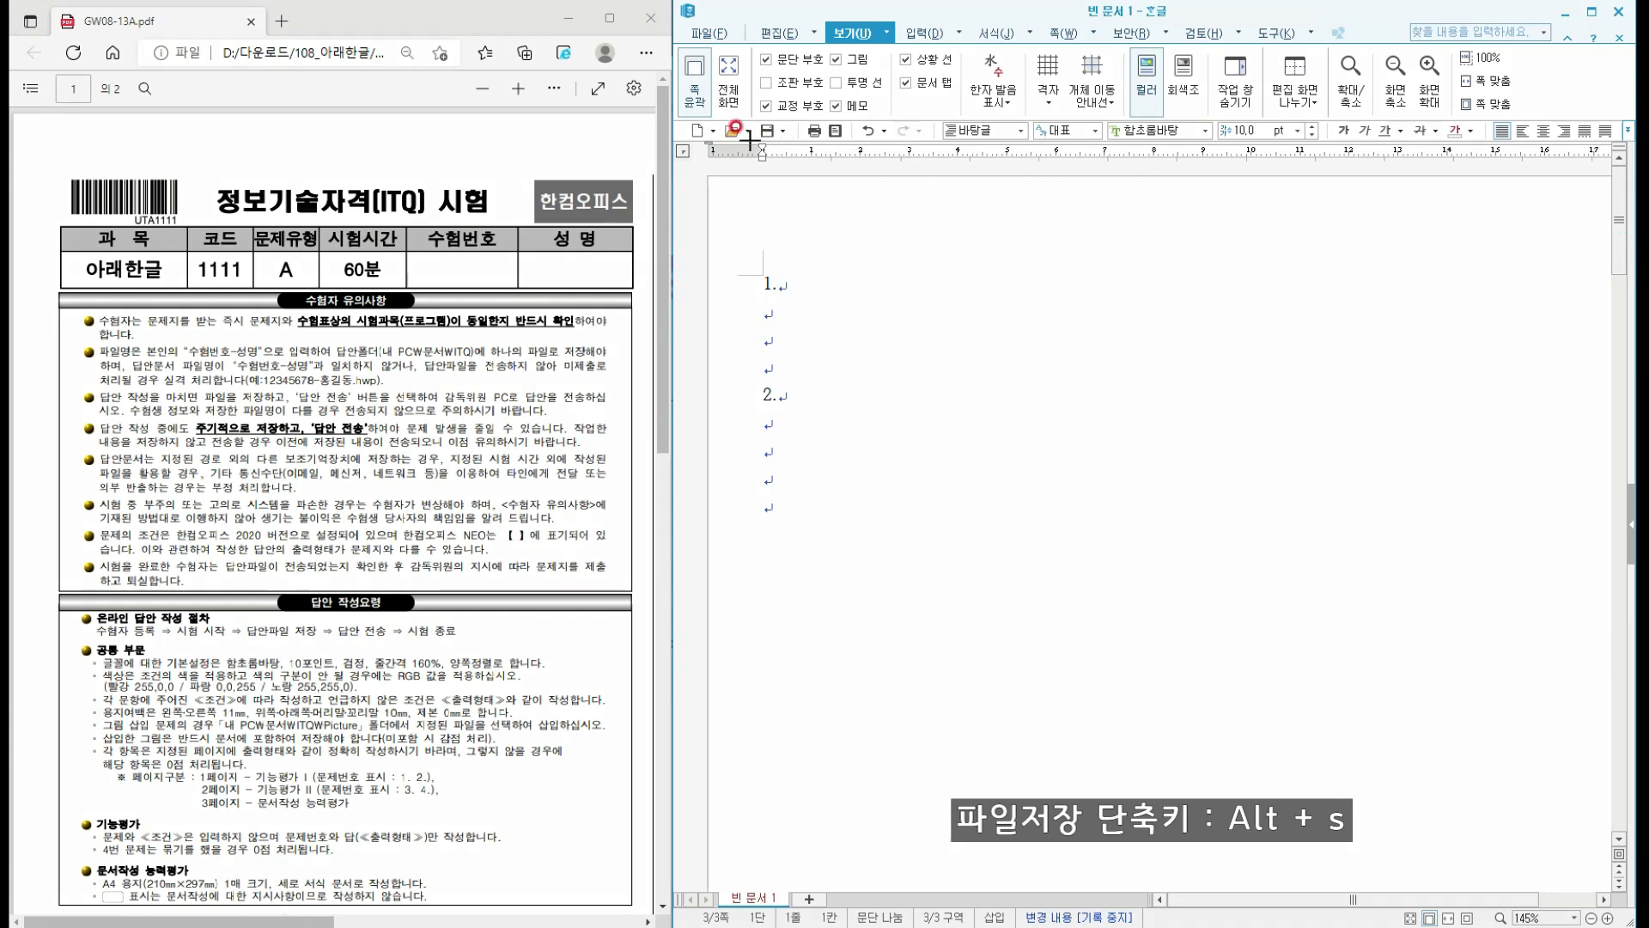
left_click_drag(741, 138, 1151, 146)
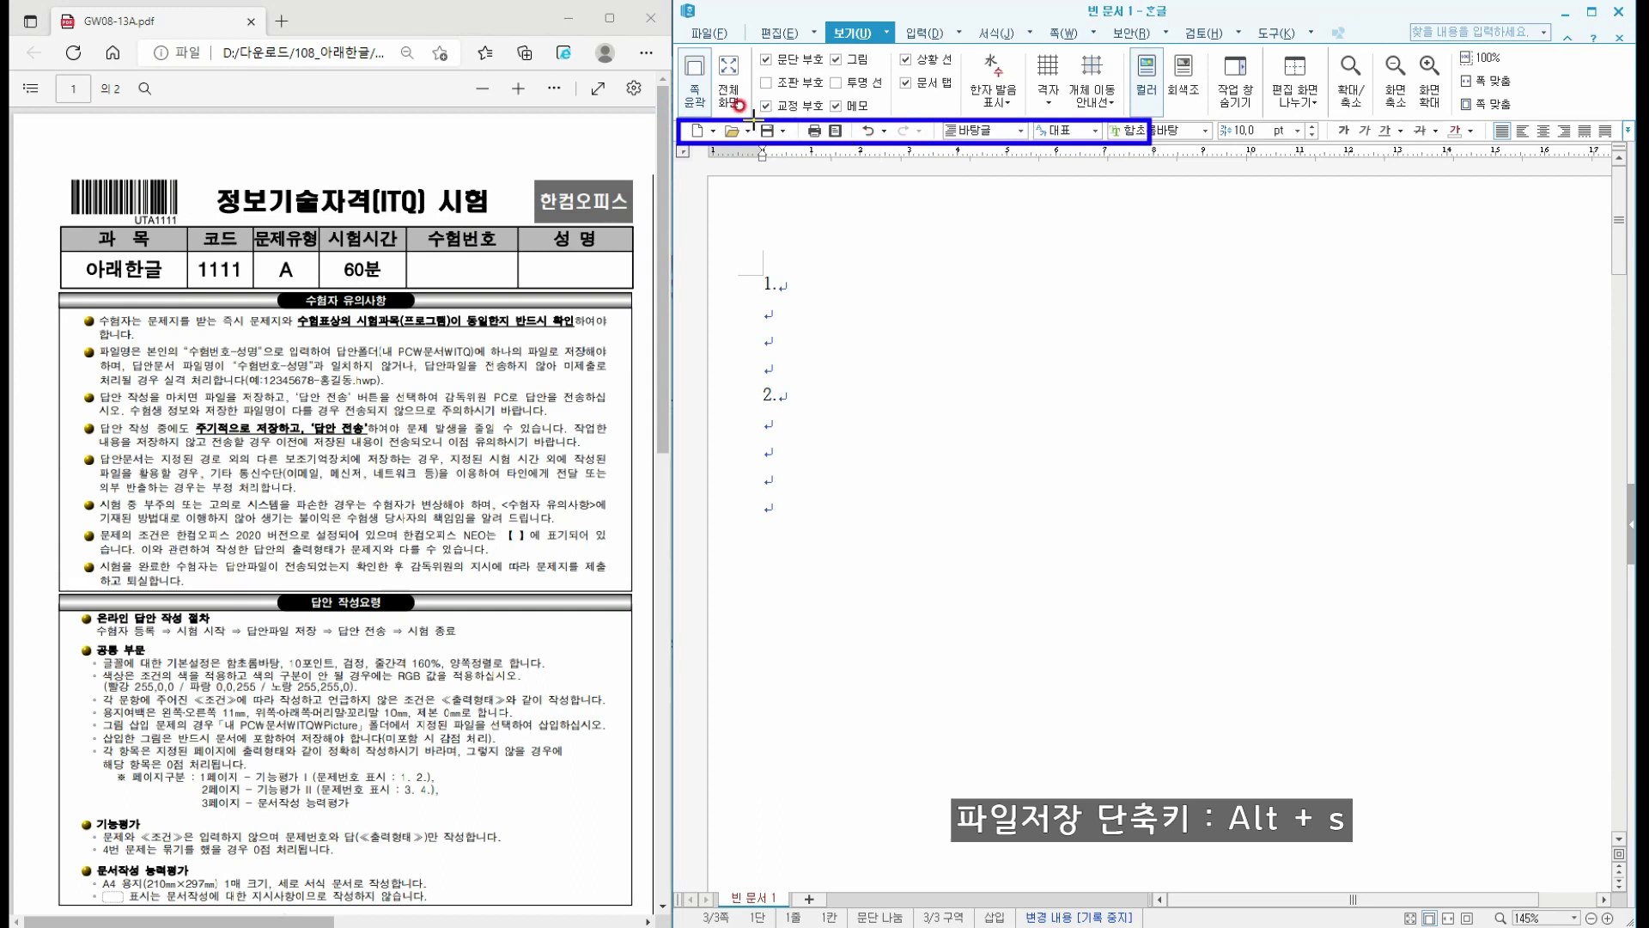
left_click_drag(754, 121, 783, 139)
key("Escape")
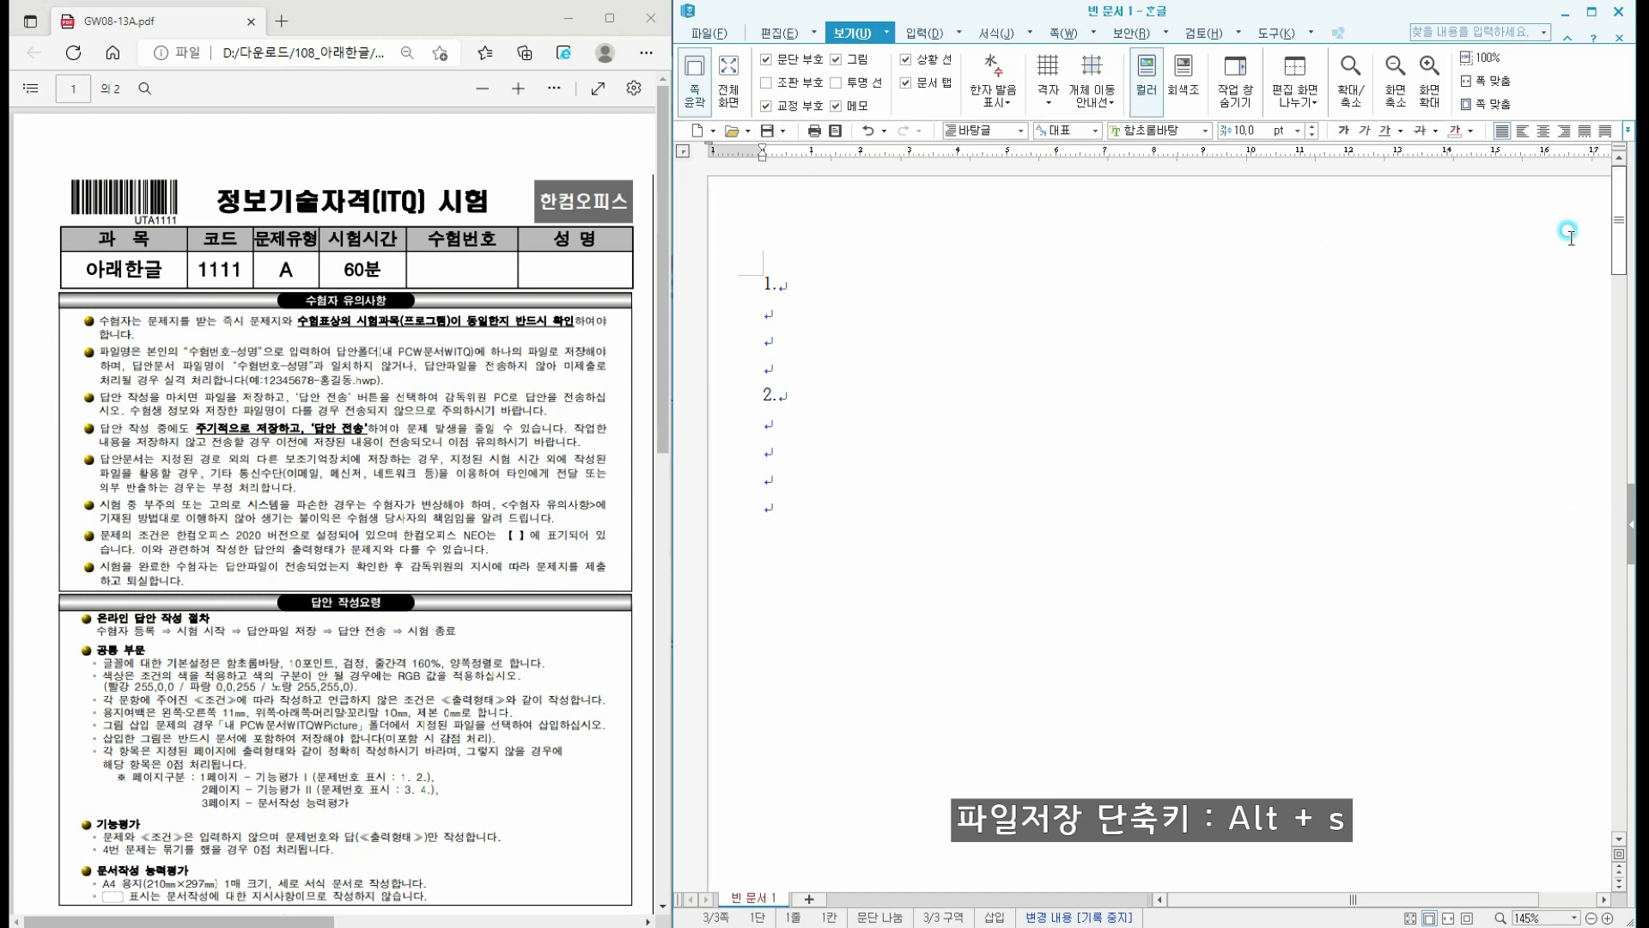
- Start saving the document and check the exam PDF's rules for the file name and answer folder
left_click(767, 130)
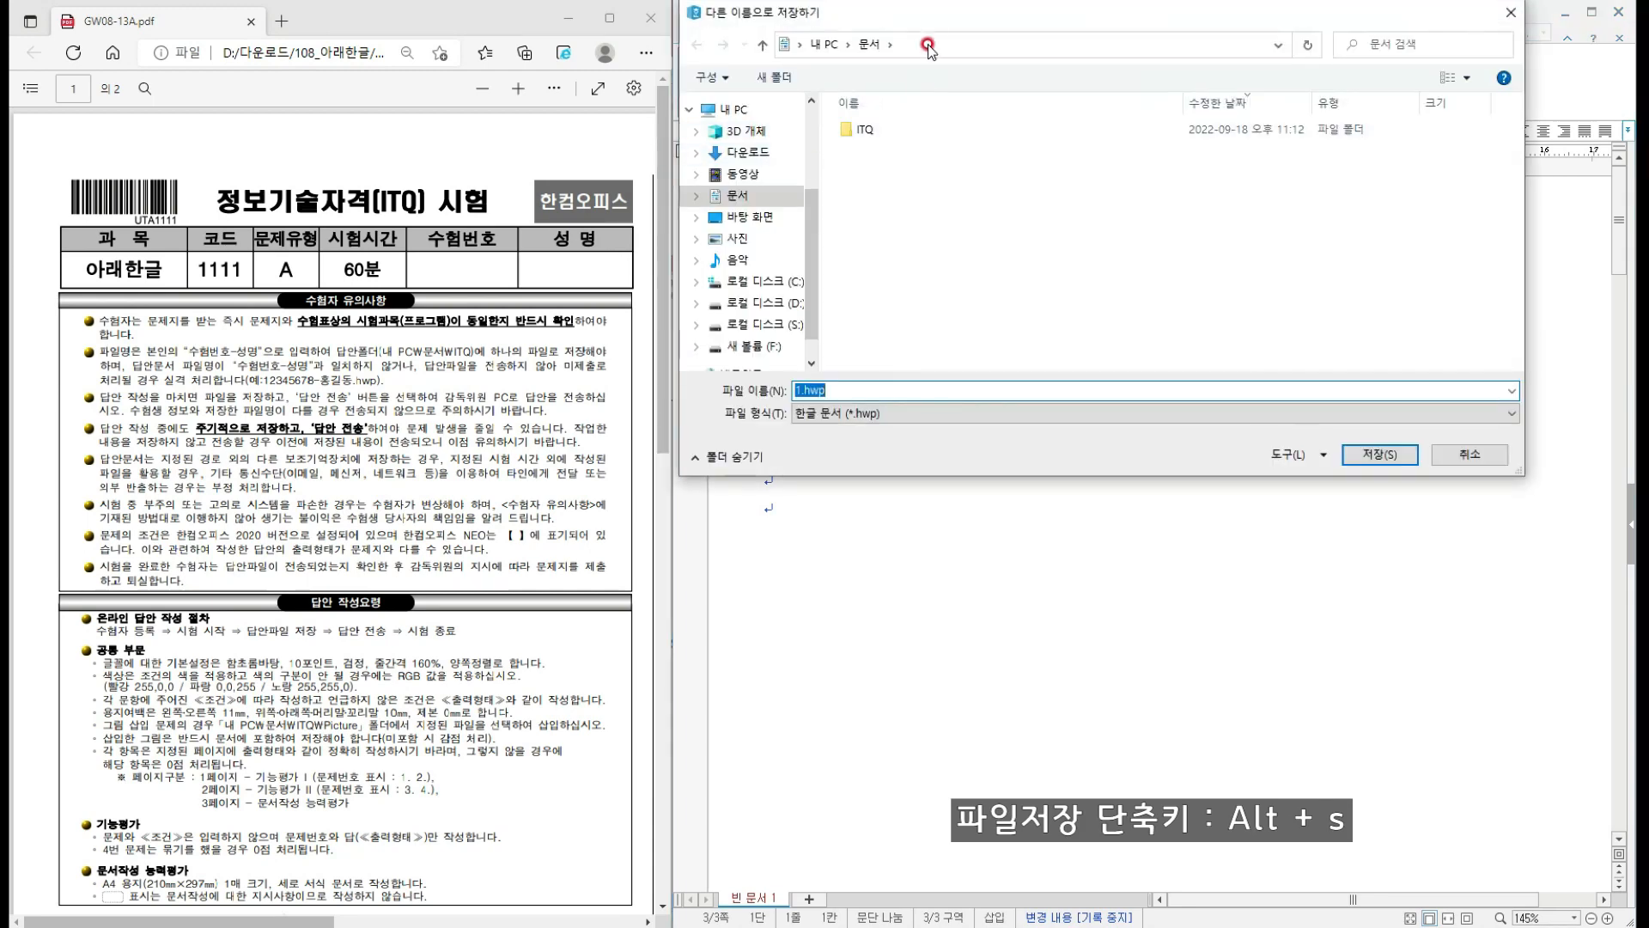
left_click_drag(941, 18, 977, 201)
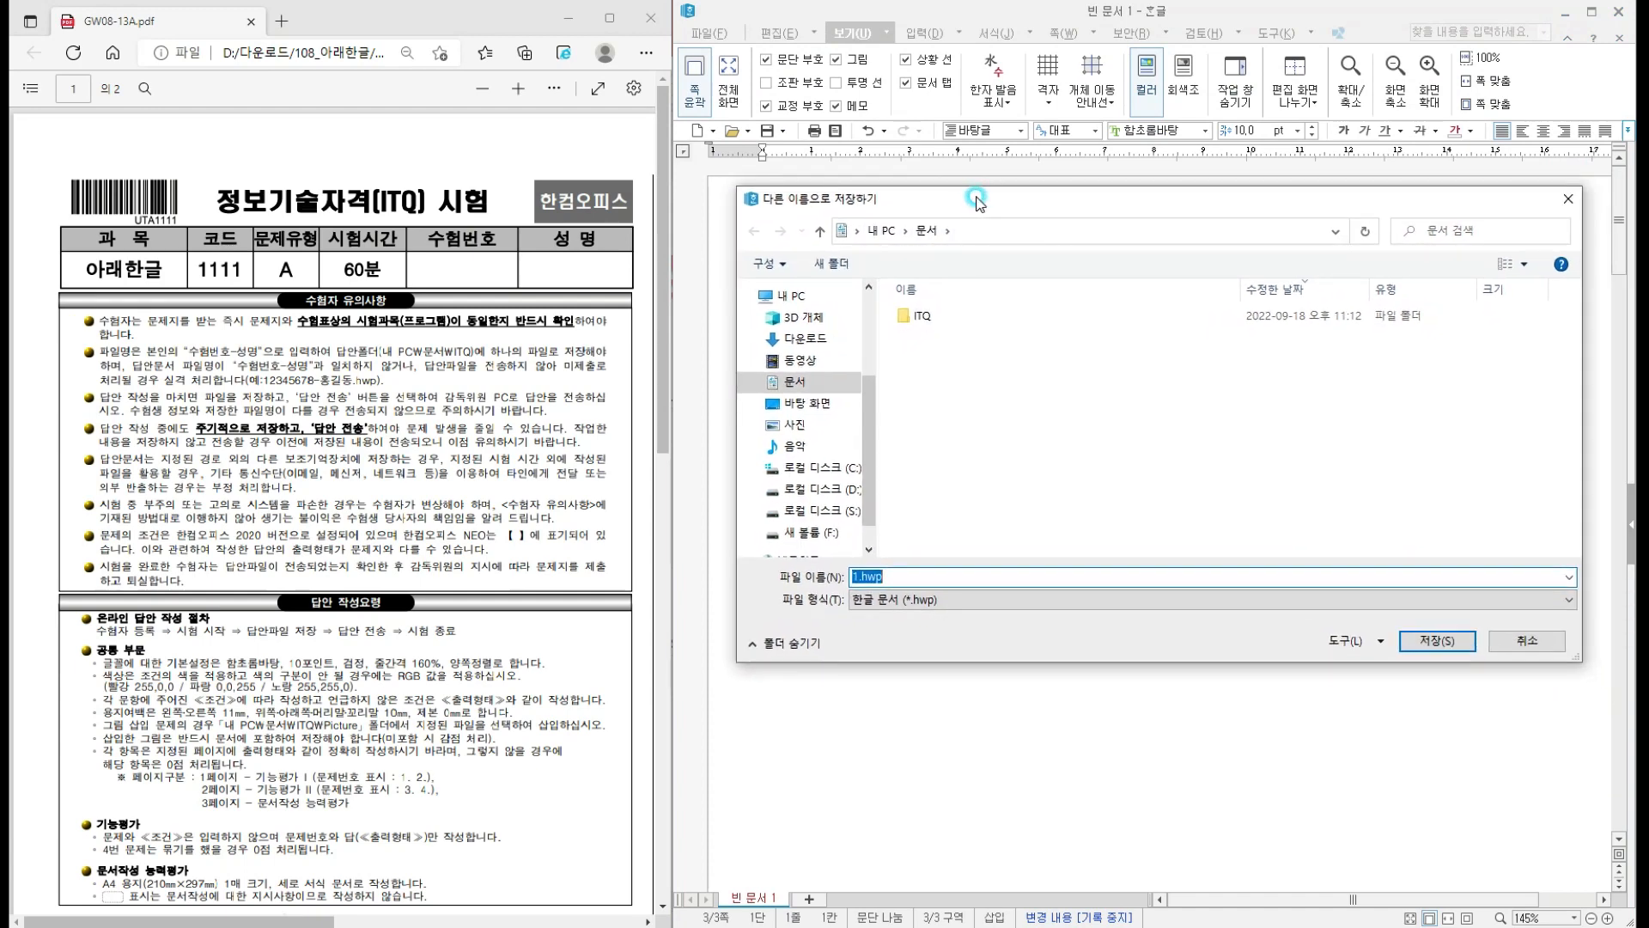
left_click_drag(975, 198, 976, 198)
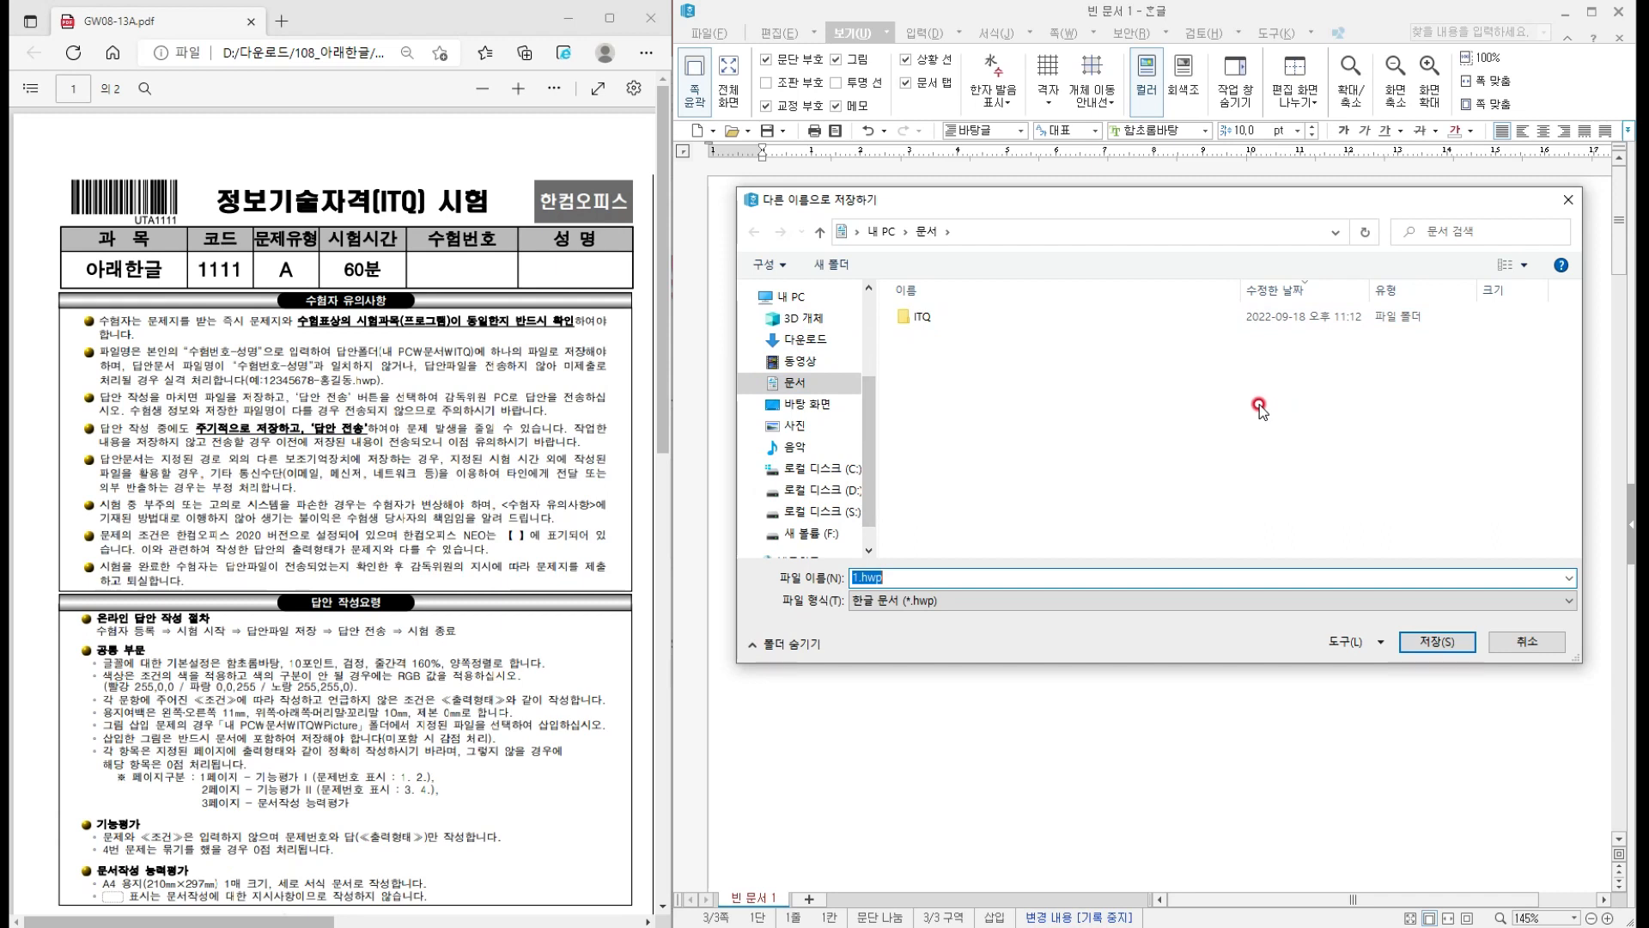
key("ctrl+2")
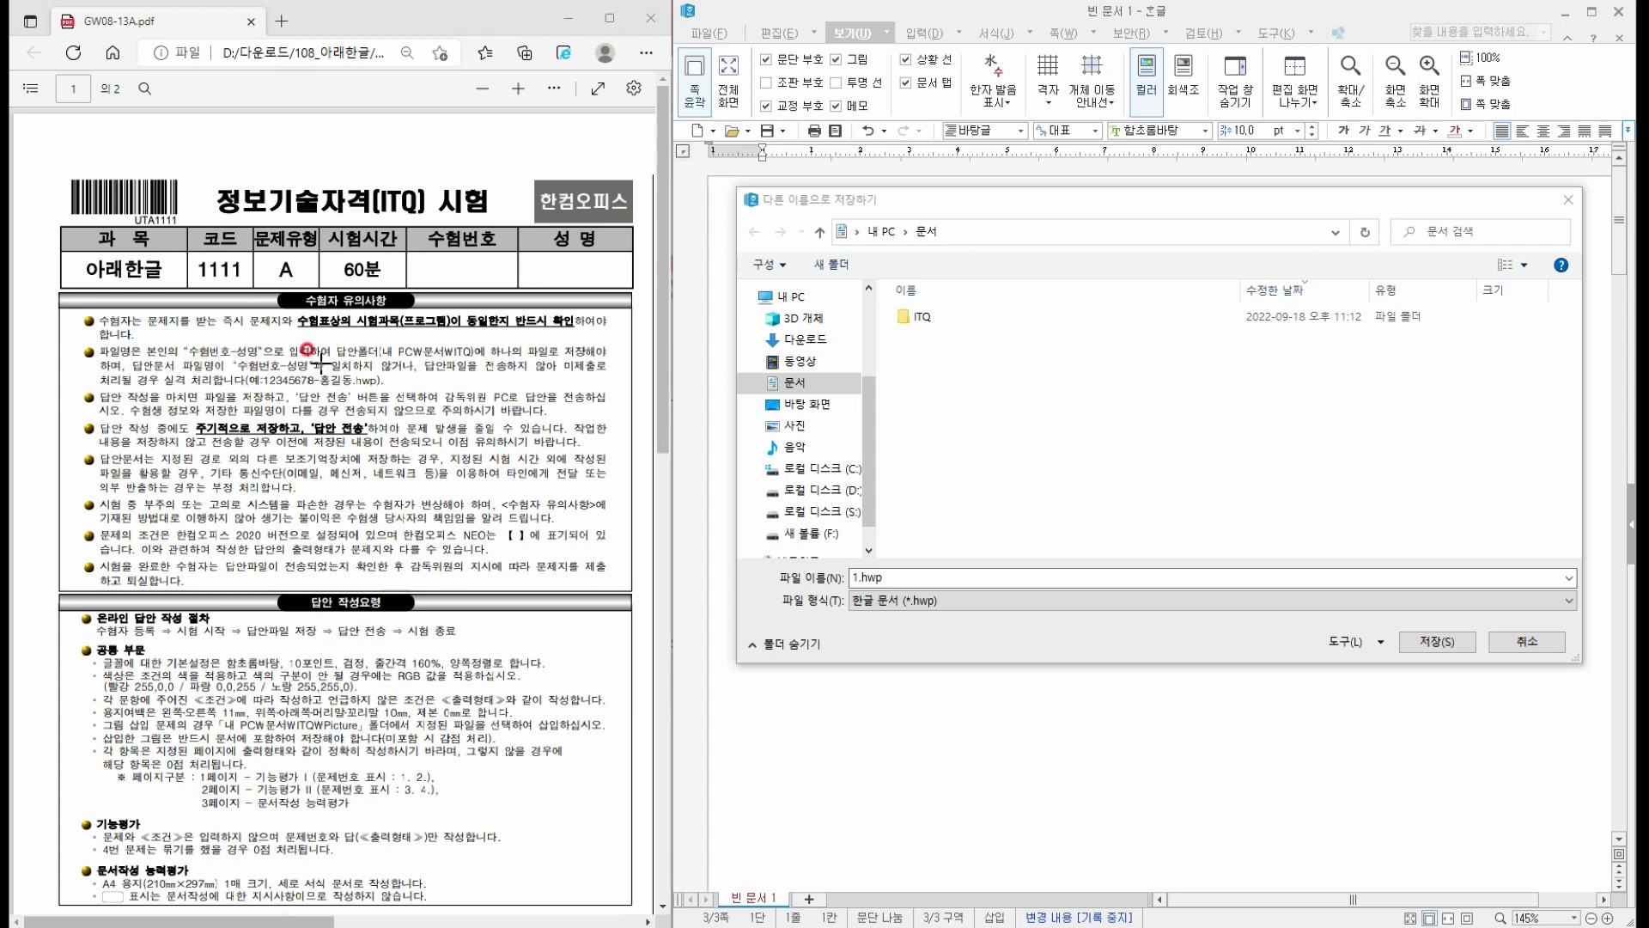
key("b")
mouse_move(331, 336)
left_mouse_down()
mouse_move(352, 366)
mouse_move(606, 361)
left_mouse_up()
- Save the document as a 한글 문서 (*.hwp) in the ITQ folder under 문서, named with the exam number, a hyphen and the candidate's name
double_click(917, 319)
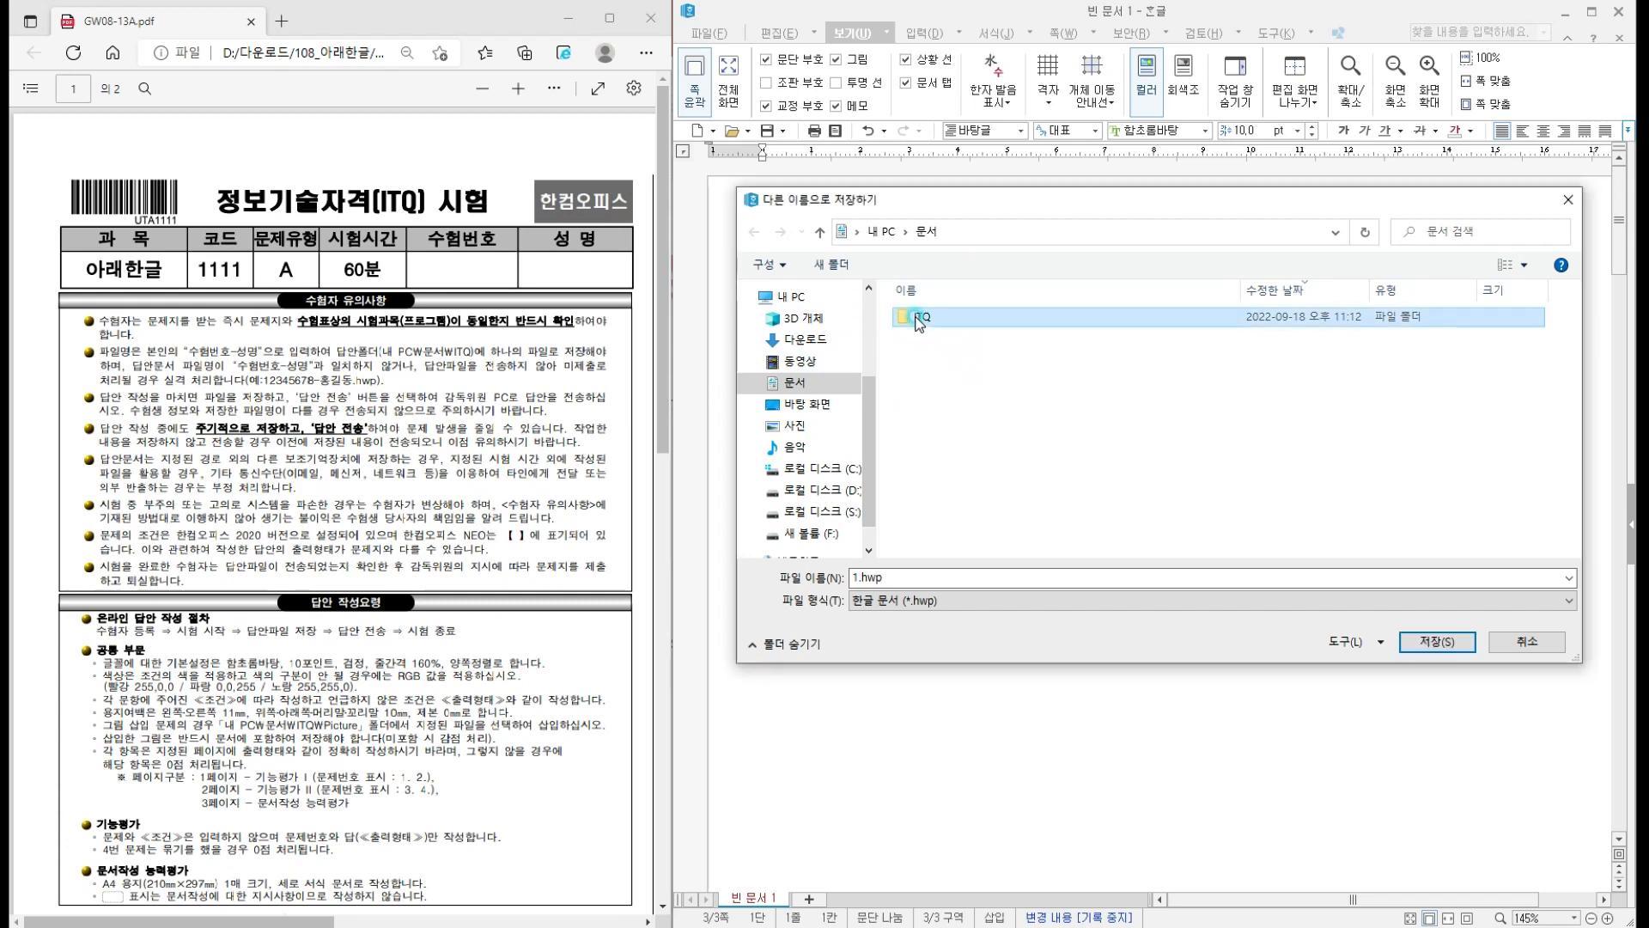
left_click(880, 568)
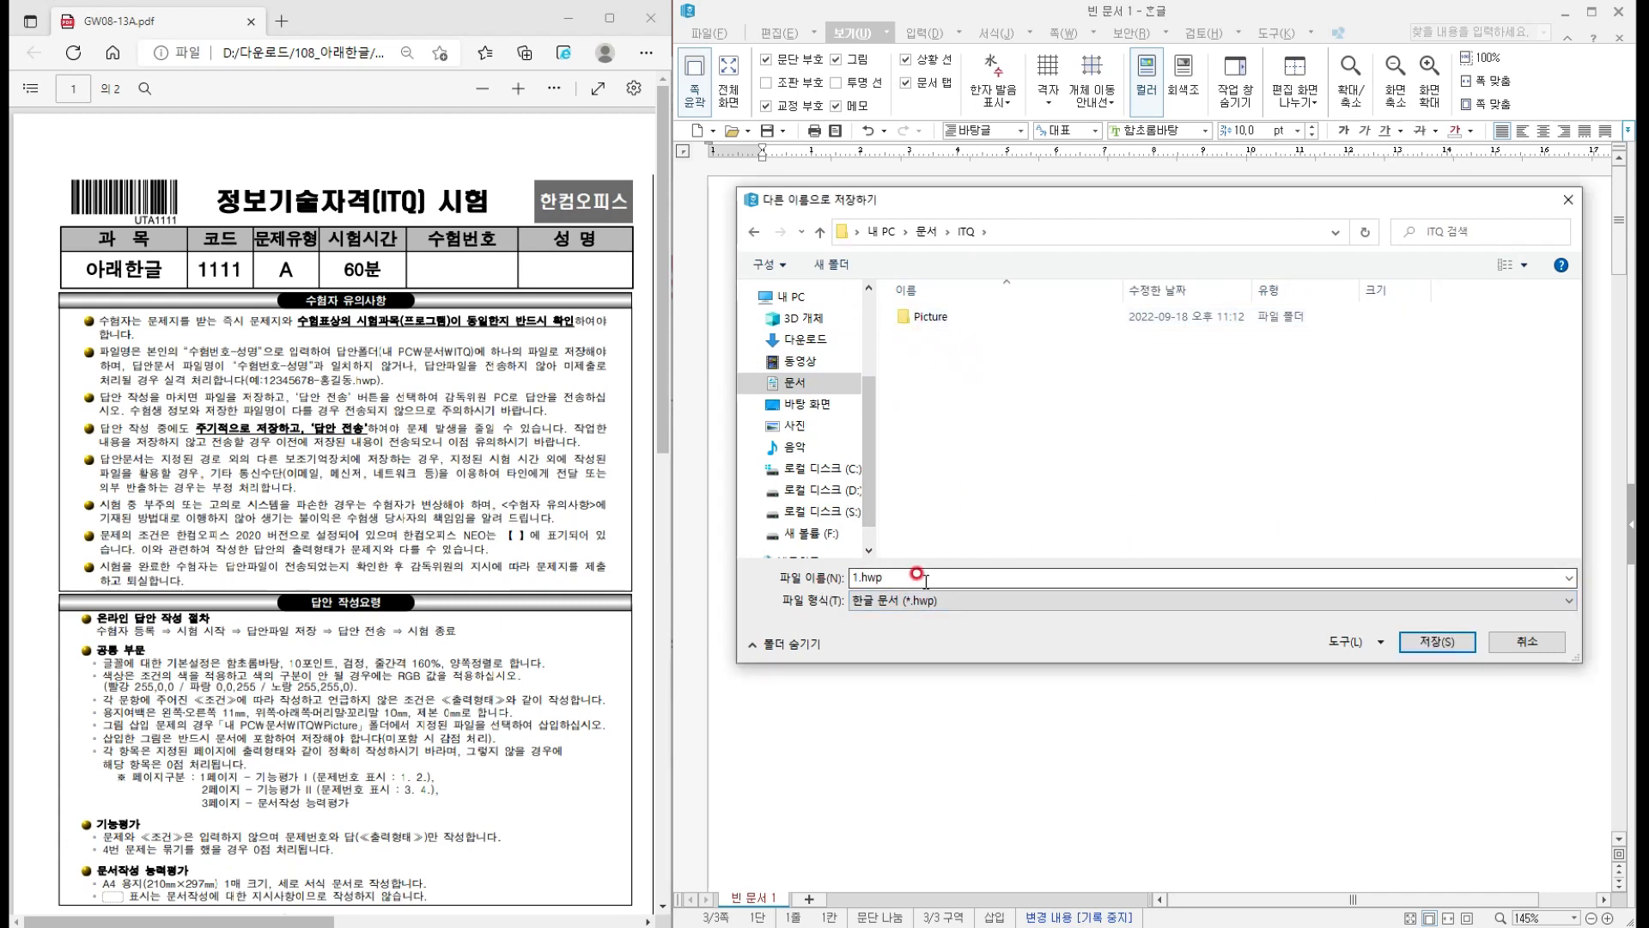
double_click(893, 574)
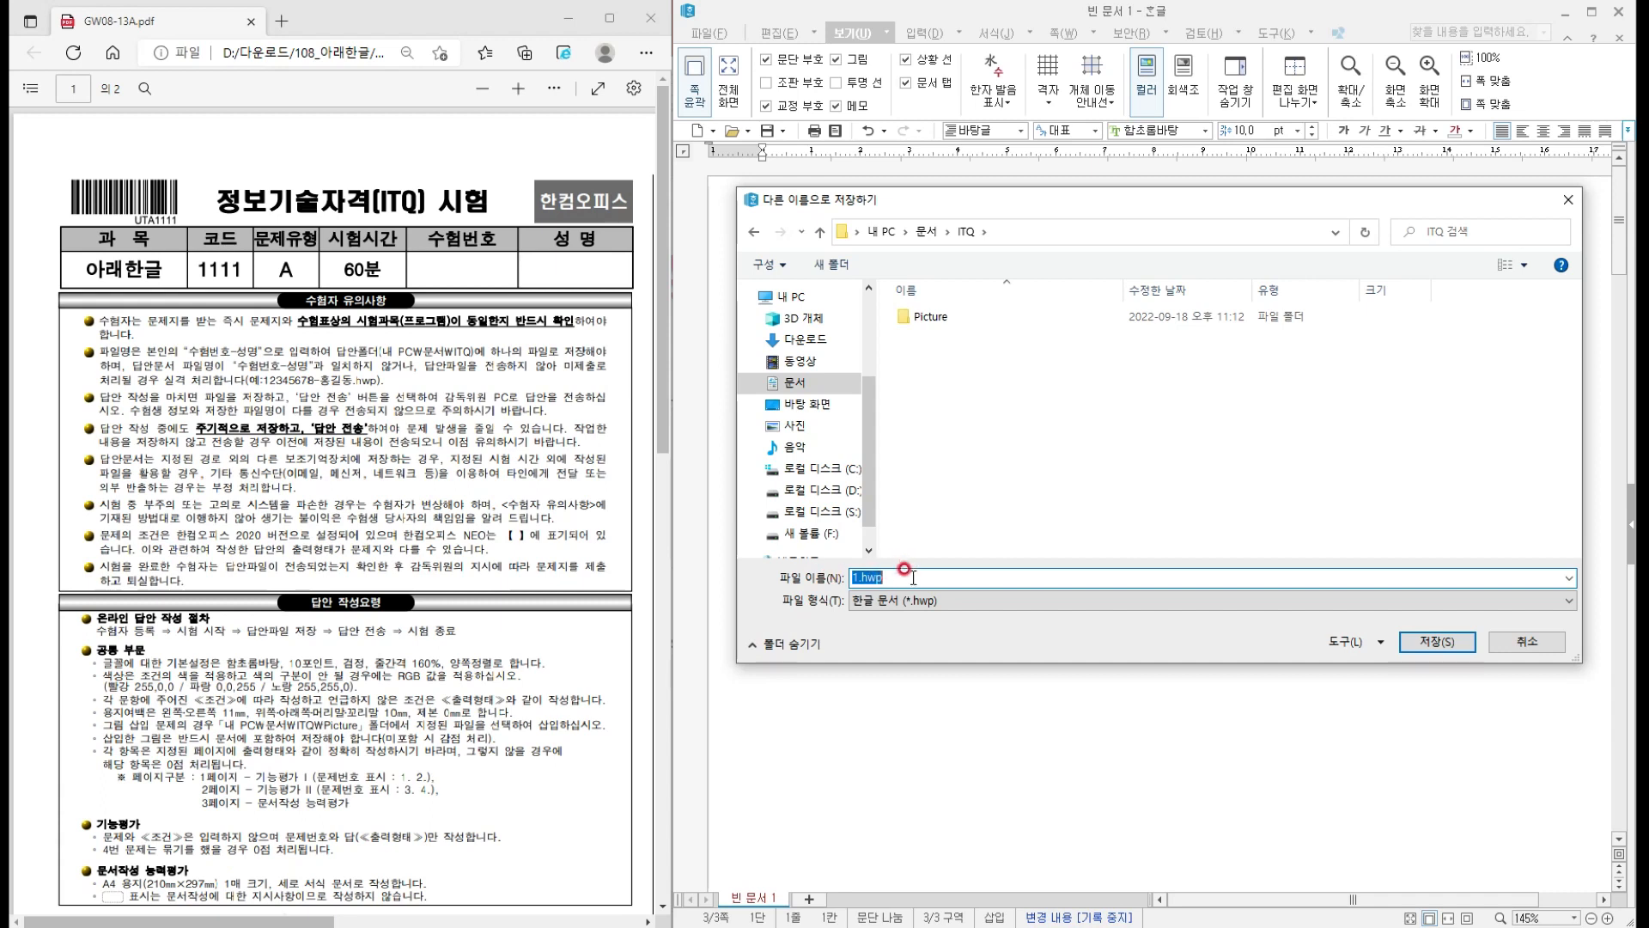
left_click(816, 576)
type("12345678-홍길동")
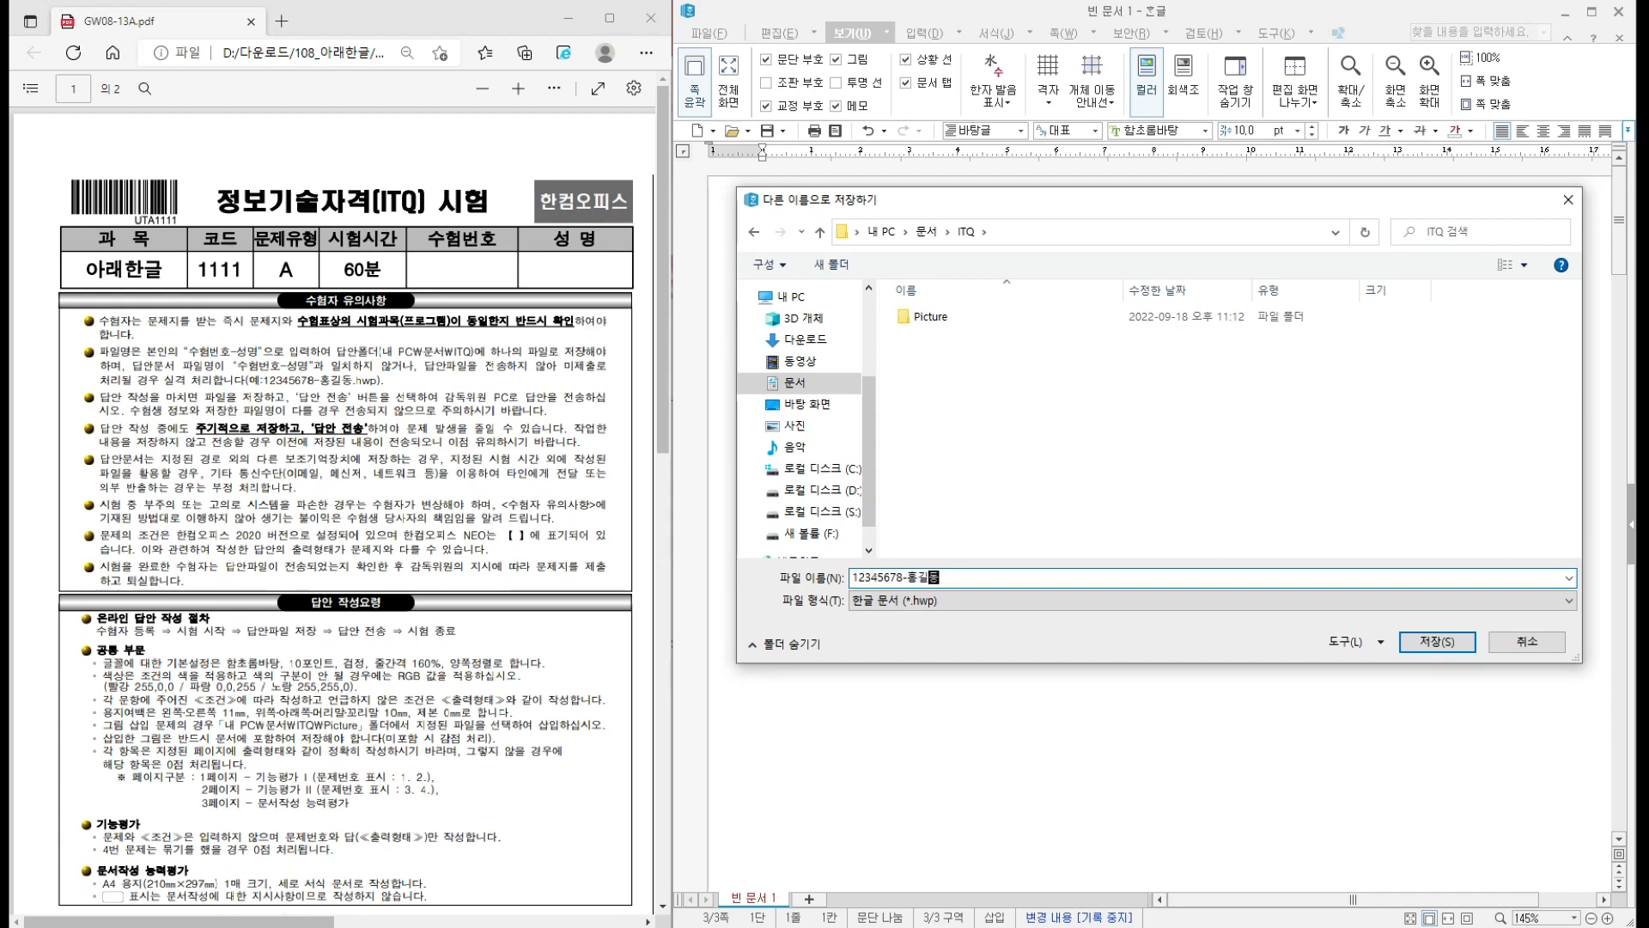
left_click(1451, 650)
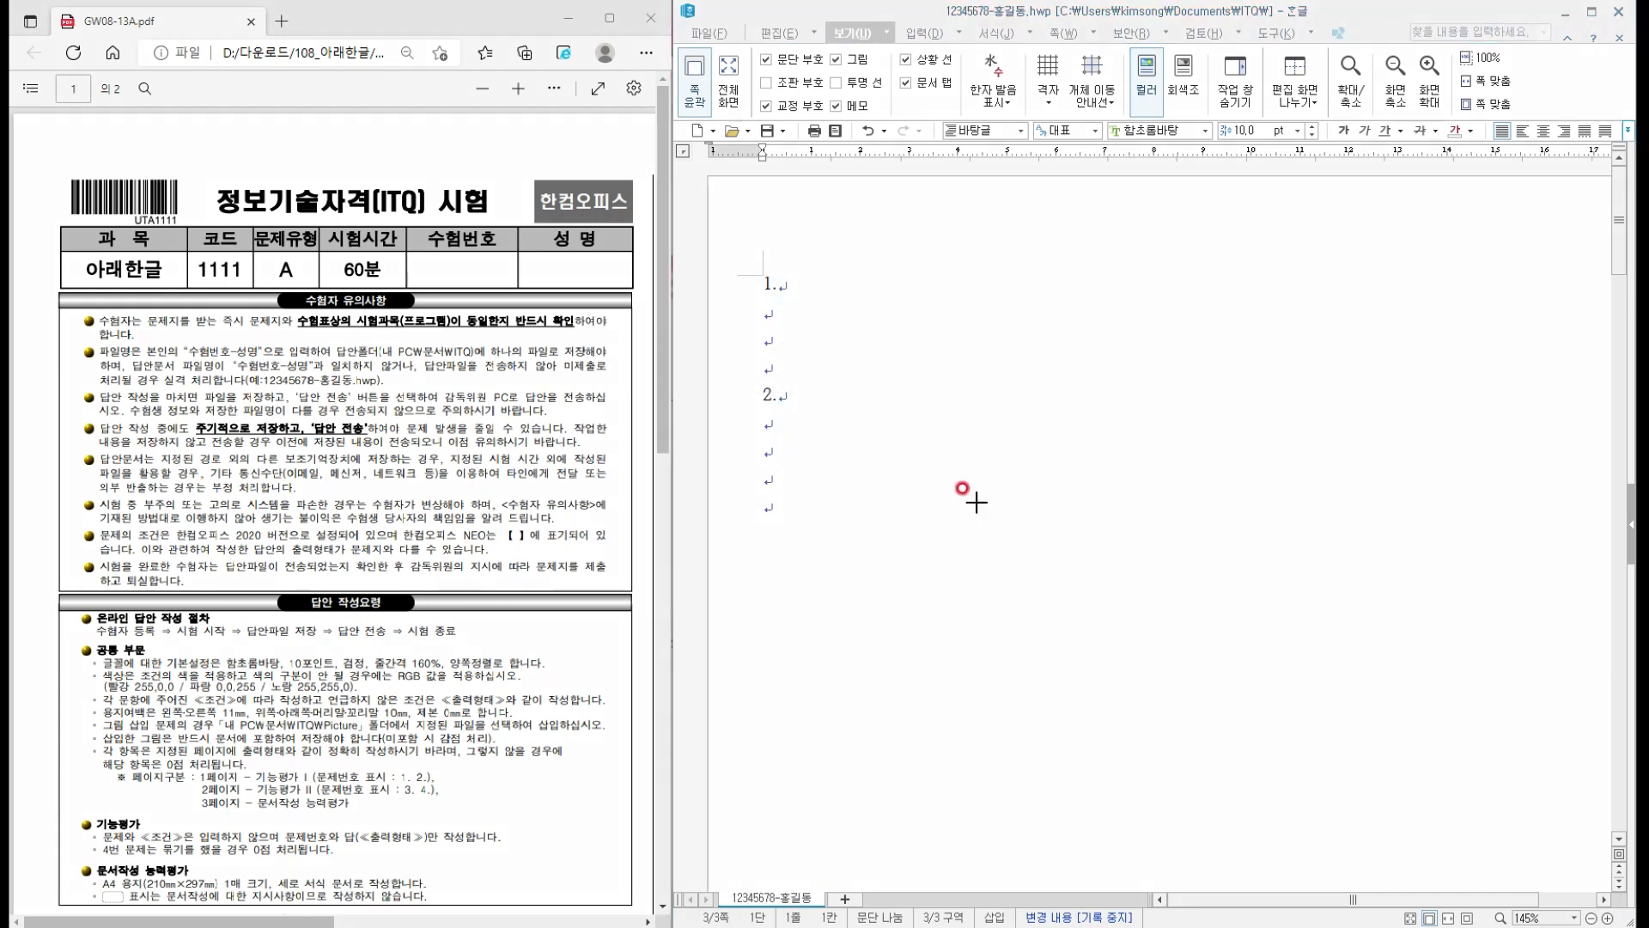
mouse_move(717, 878)
left_mouse_down()
mouse_move(749, 906)
mouse_move(825, 904)
left_mouse_up()
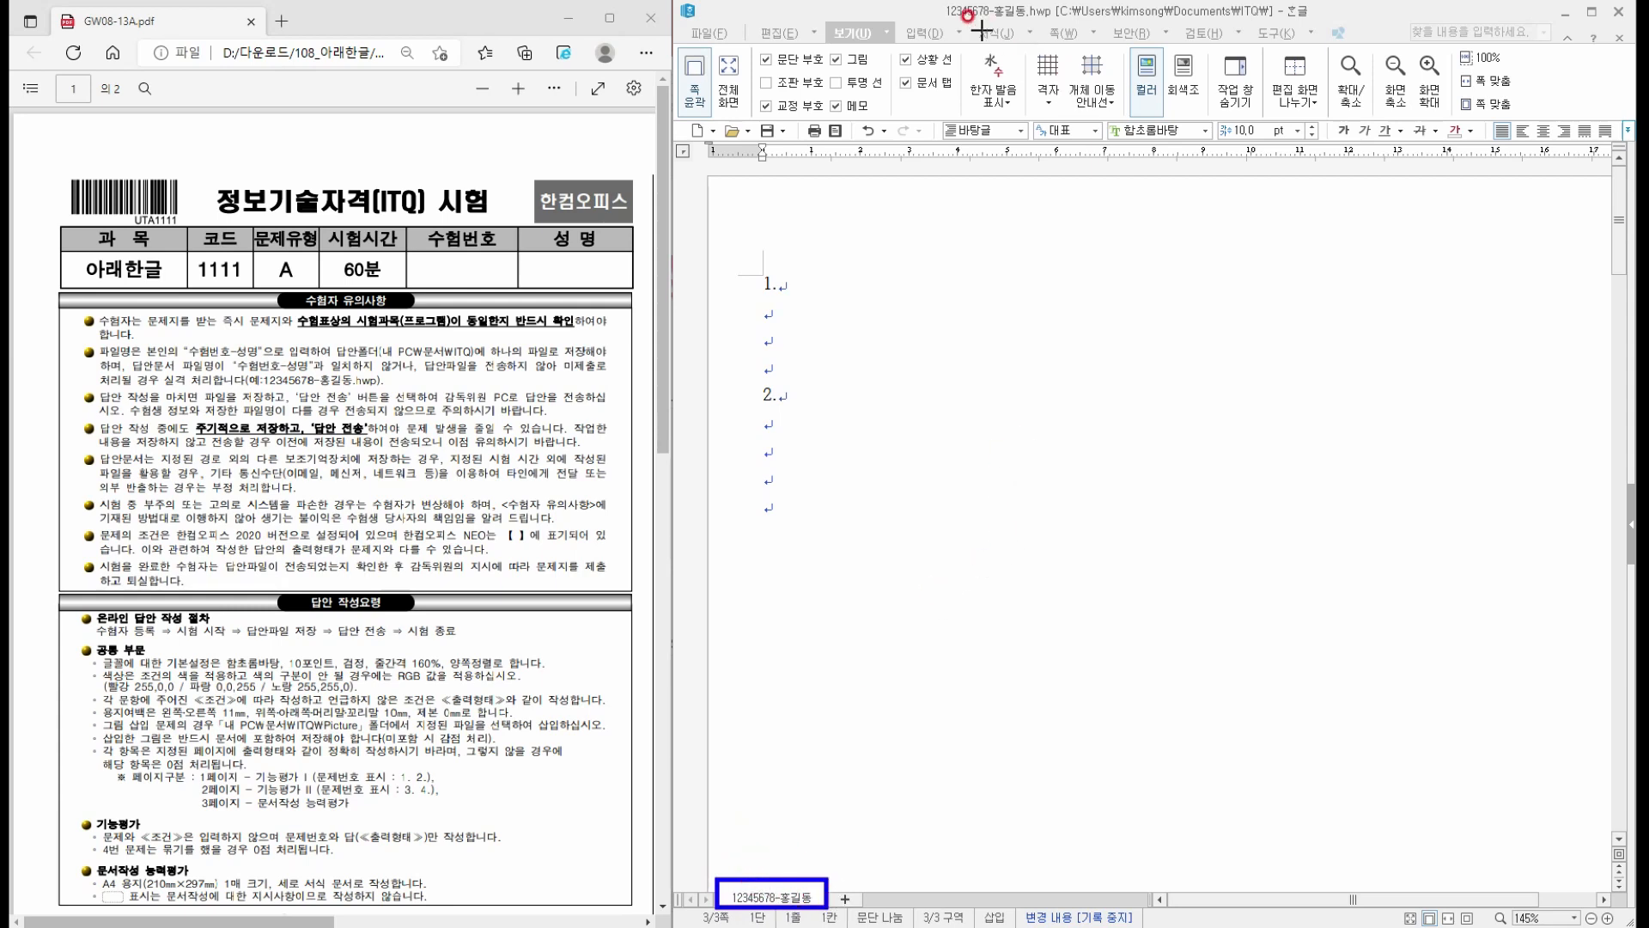
left_click_drag(939, 4, 1280, 17)
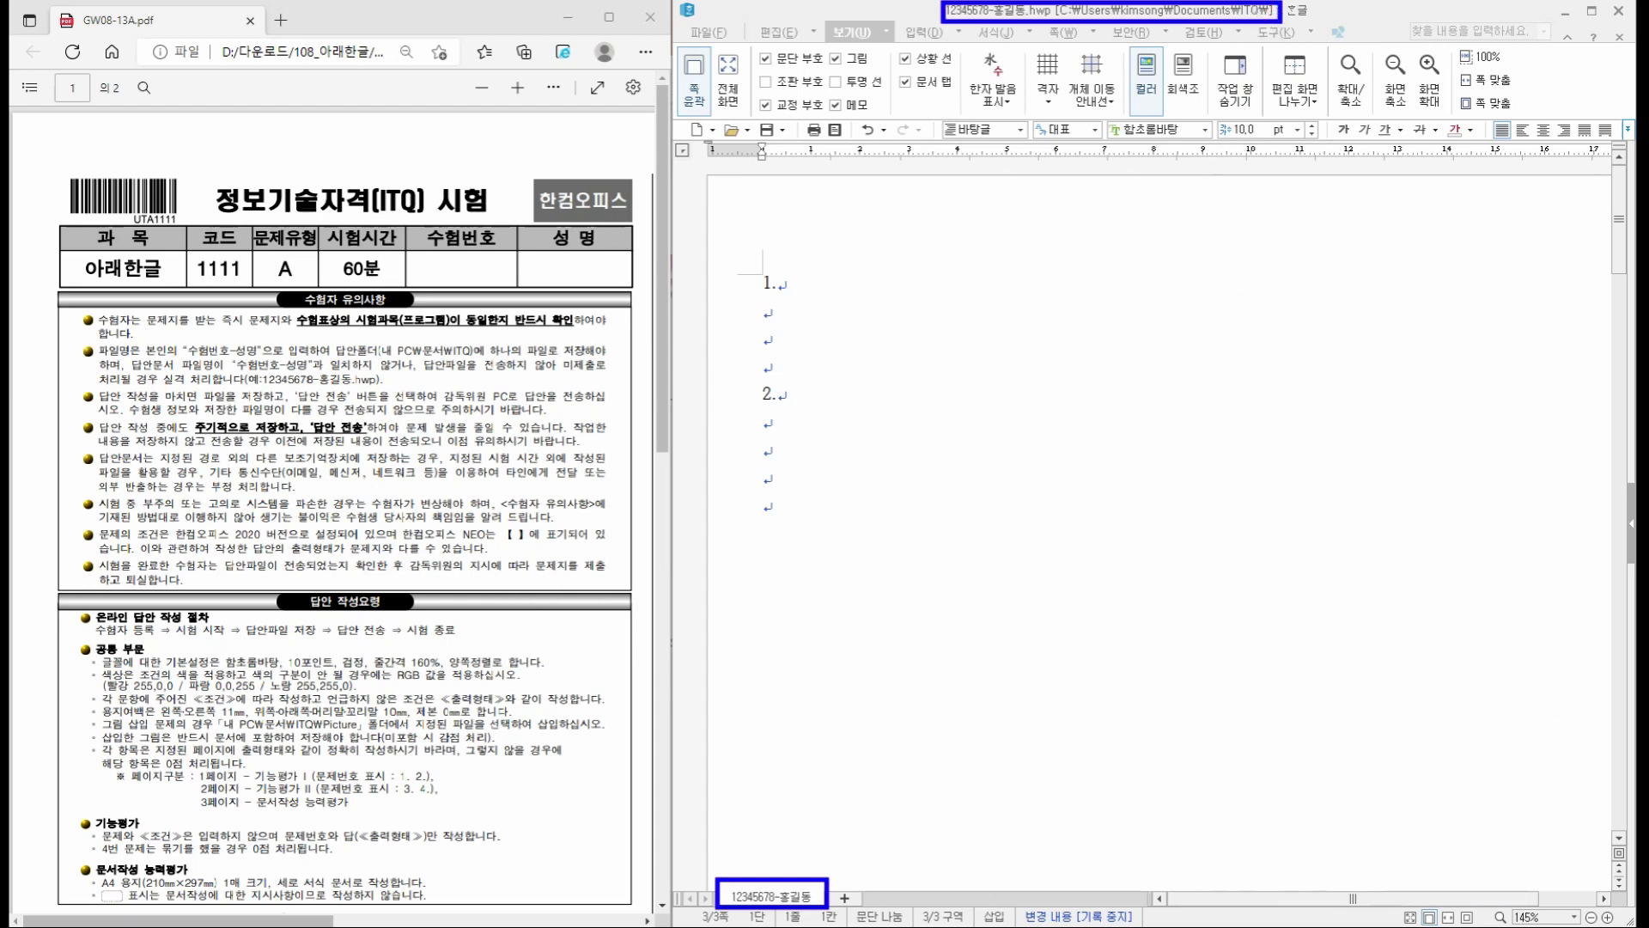
key("e")
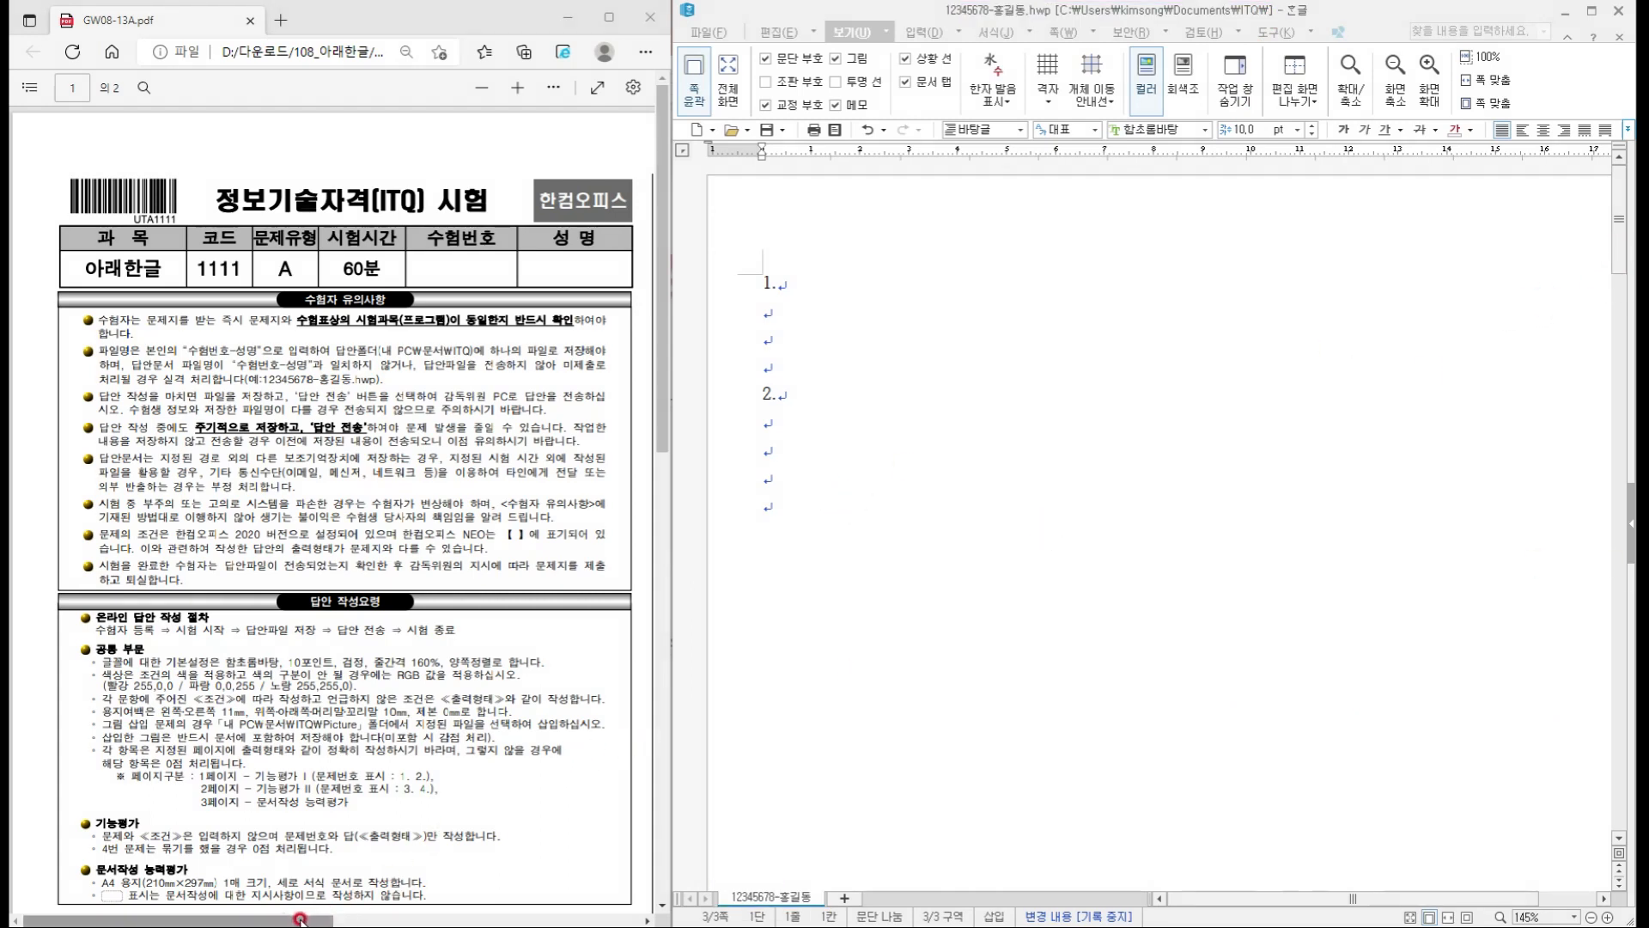
- Bring 기능평가 I into view in the exam PDF and examine question 1's style conditions and the English and Korean output text
left_click_drag(300, 918, 590, 922)
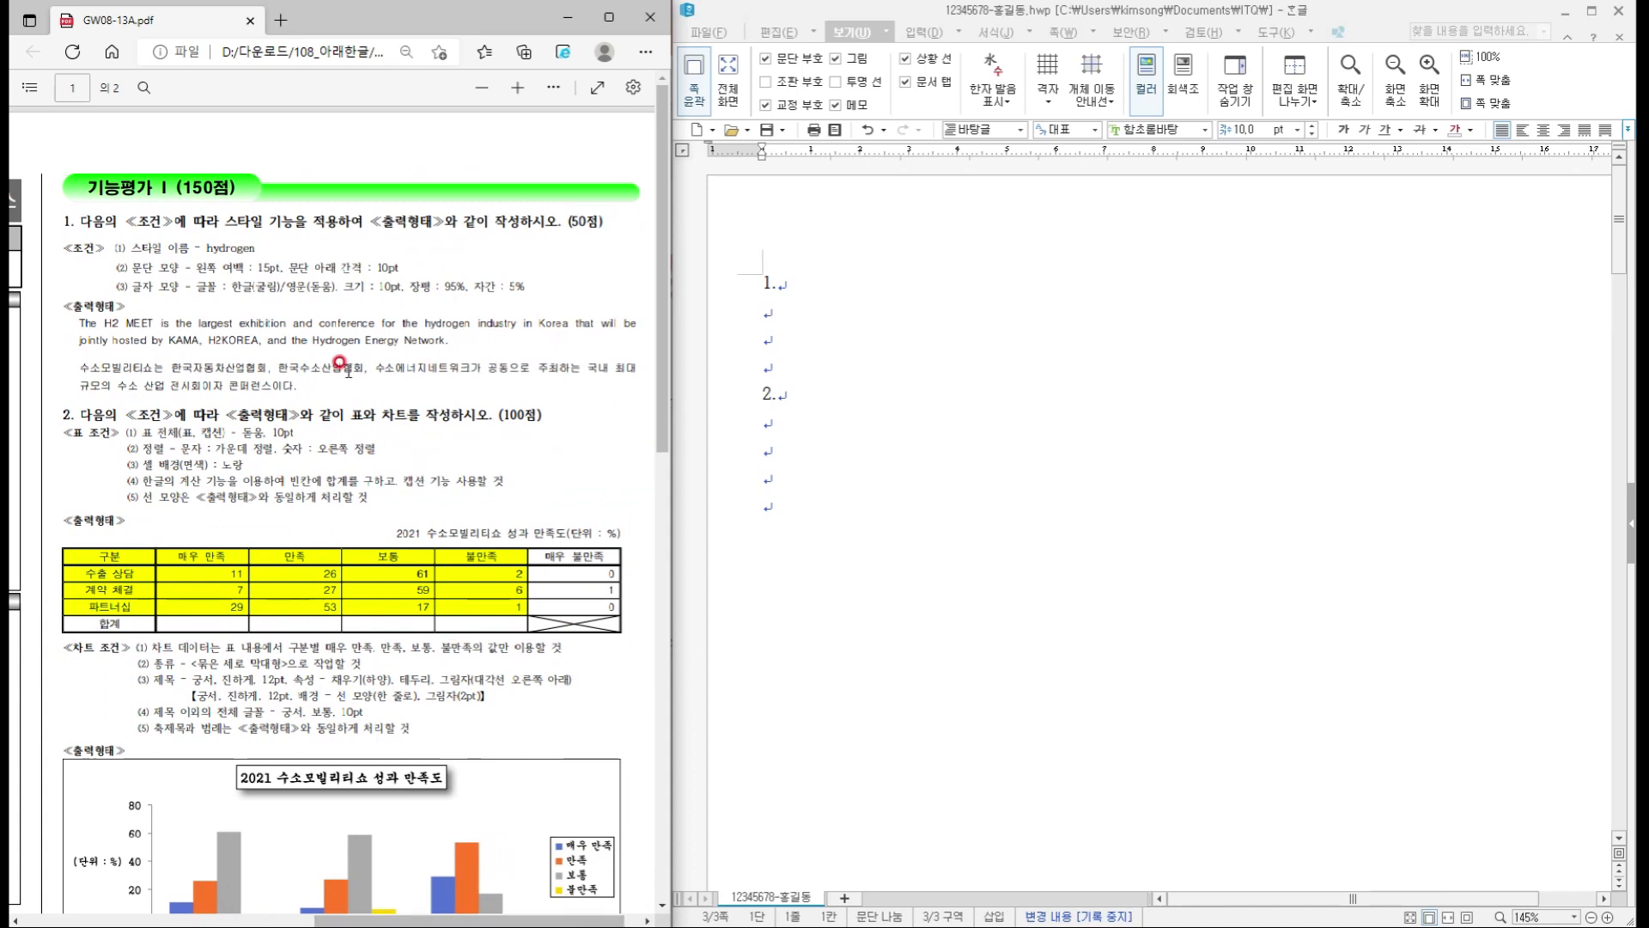
left_click(1643, 371)
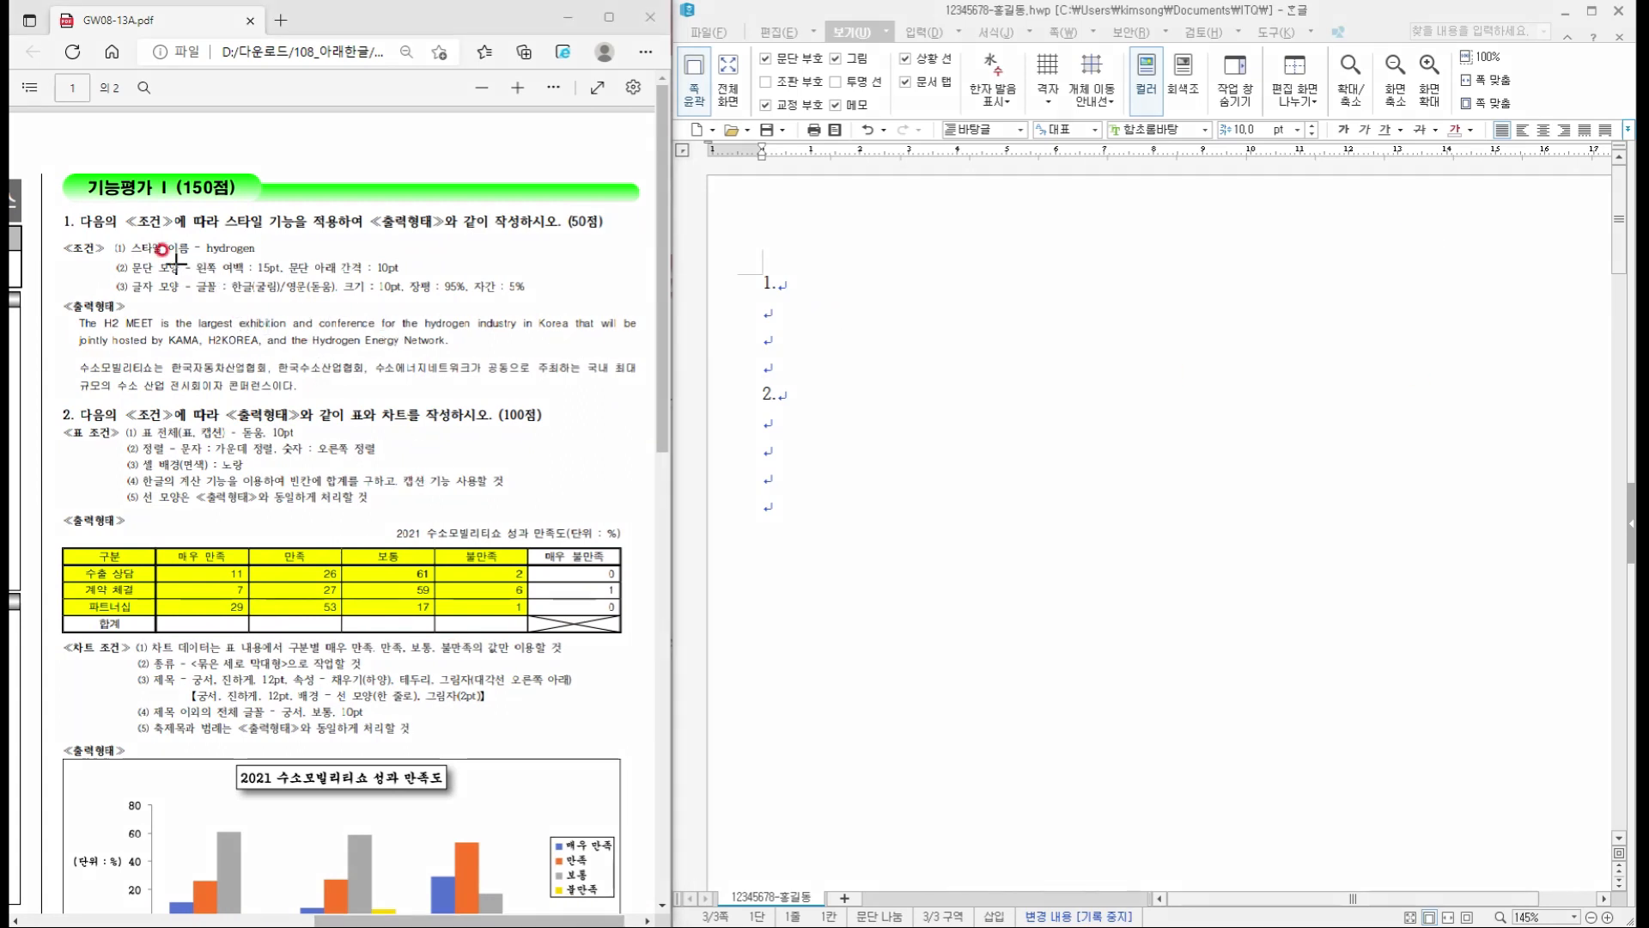
left_click_drag(60, 208, 649, 401)
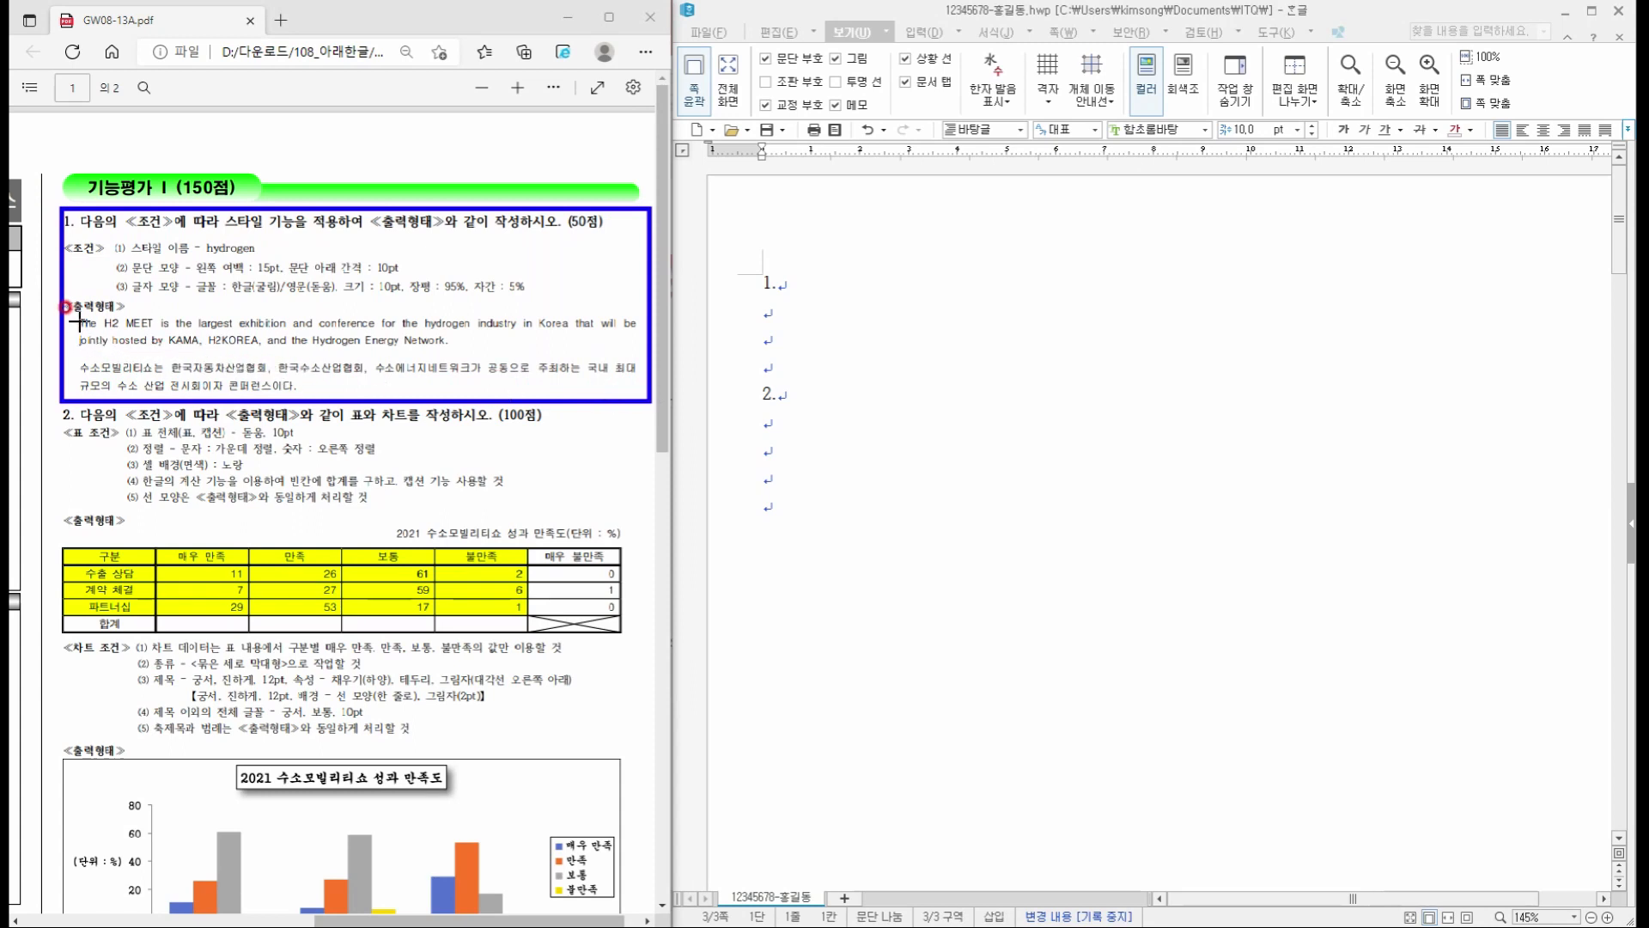
left_click_drag(74, 309, 641, 352)
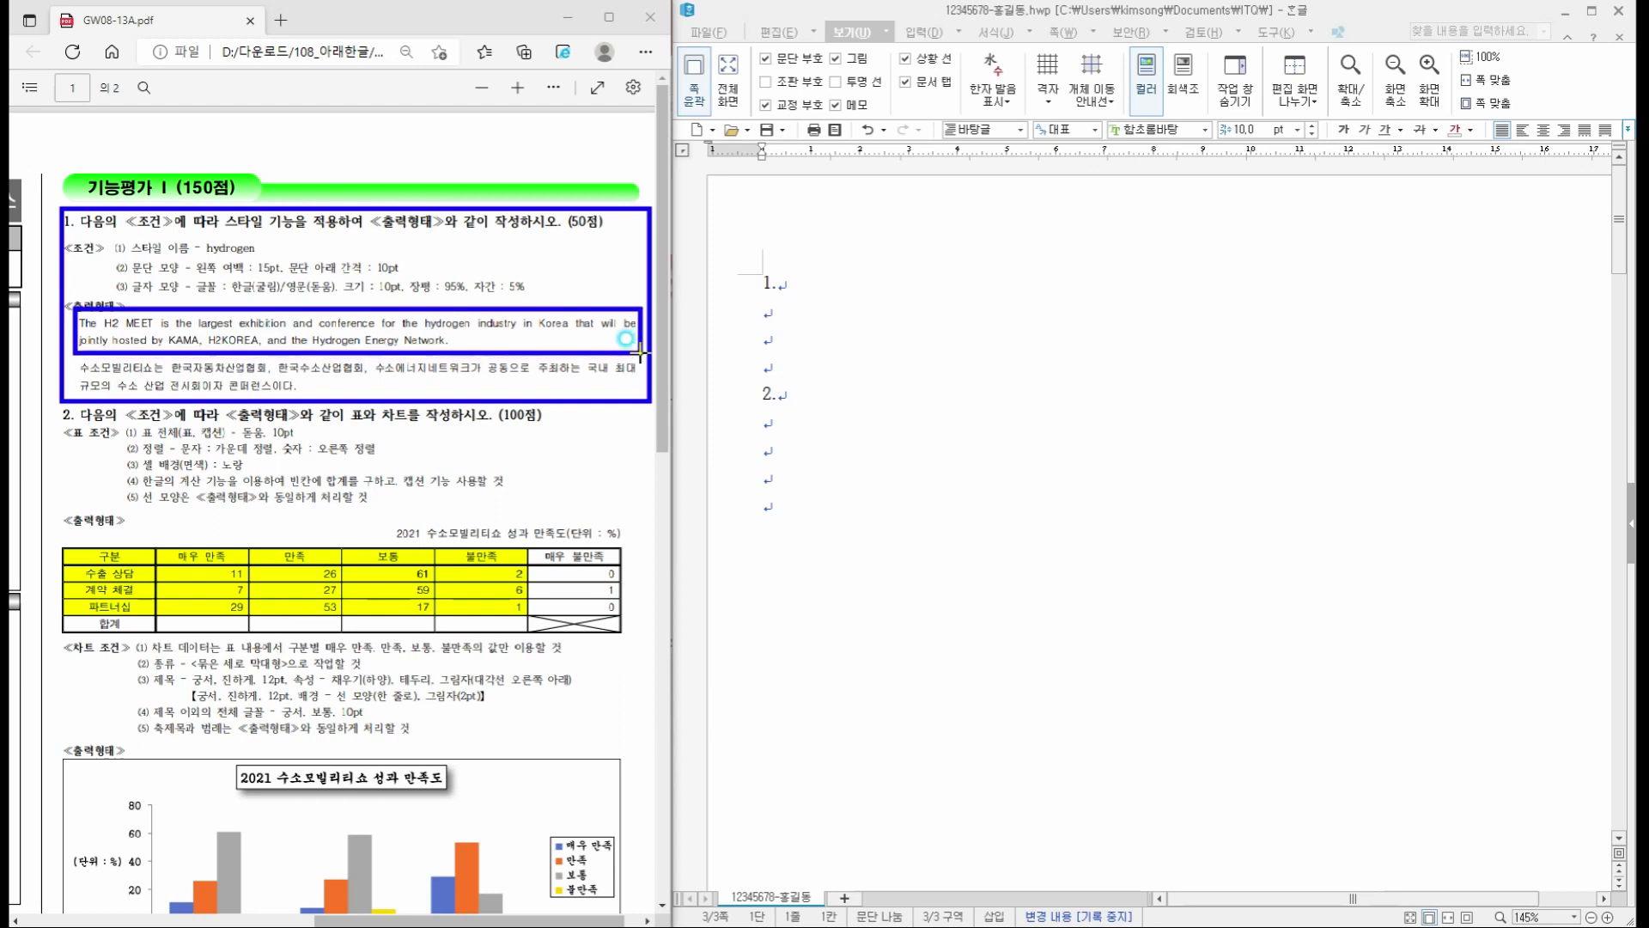
left_click_drag(75, 358, 646, 398)
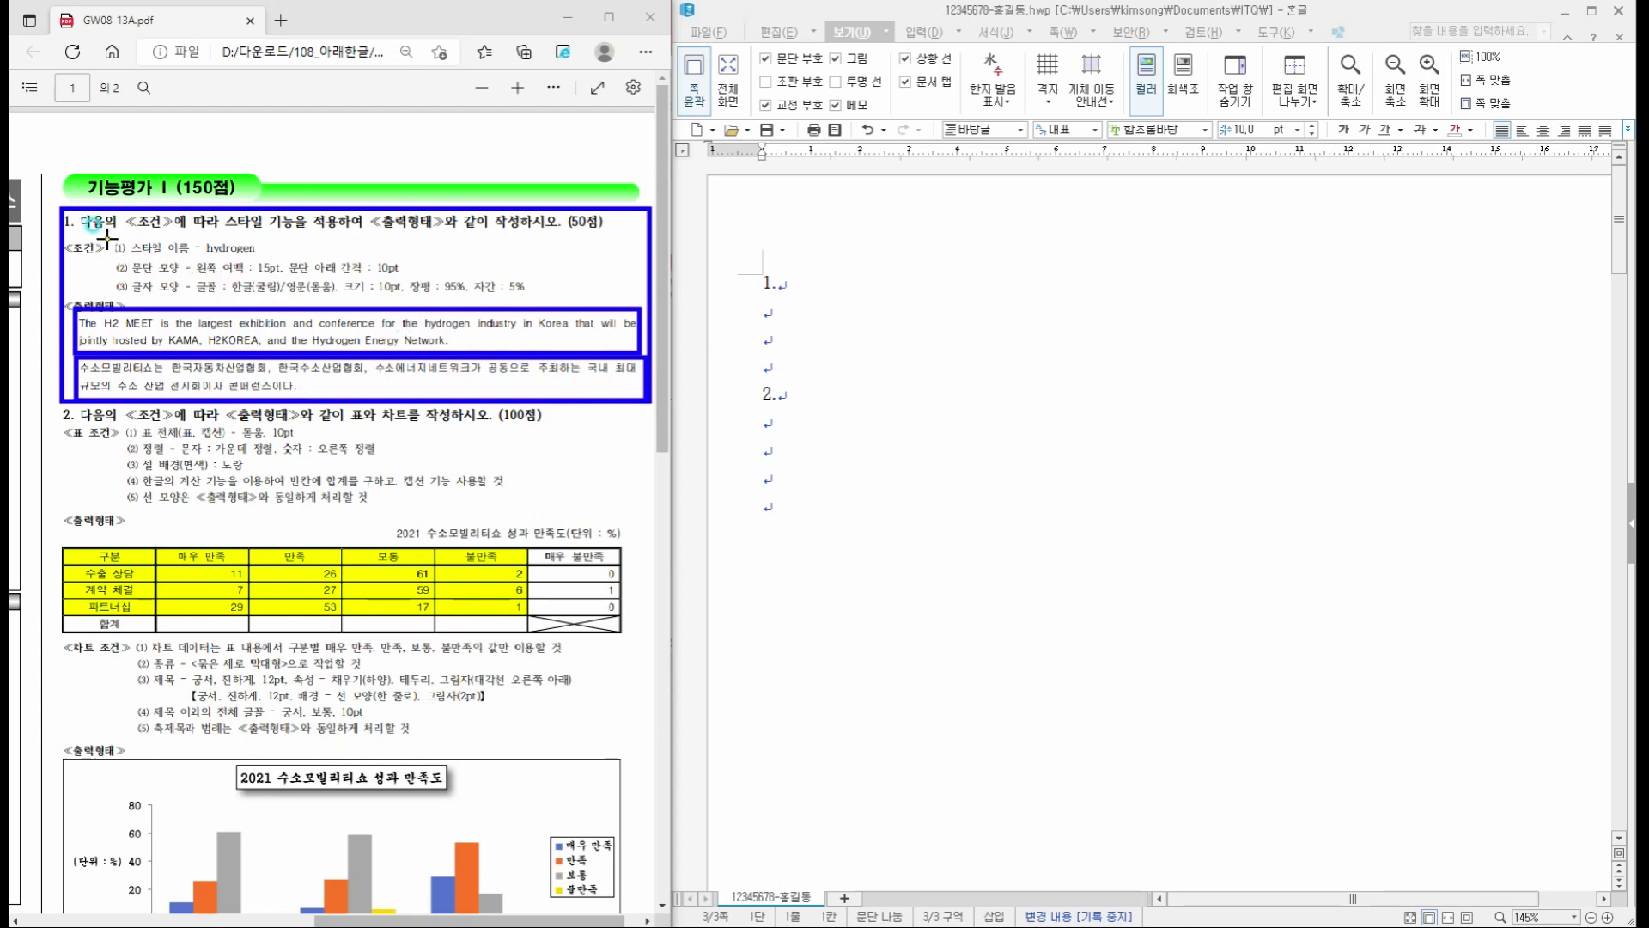
left_click_drag(107, 237, 543, 298)
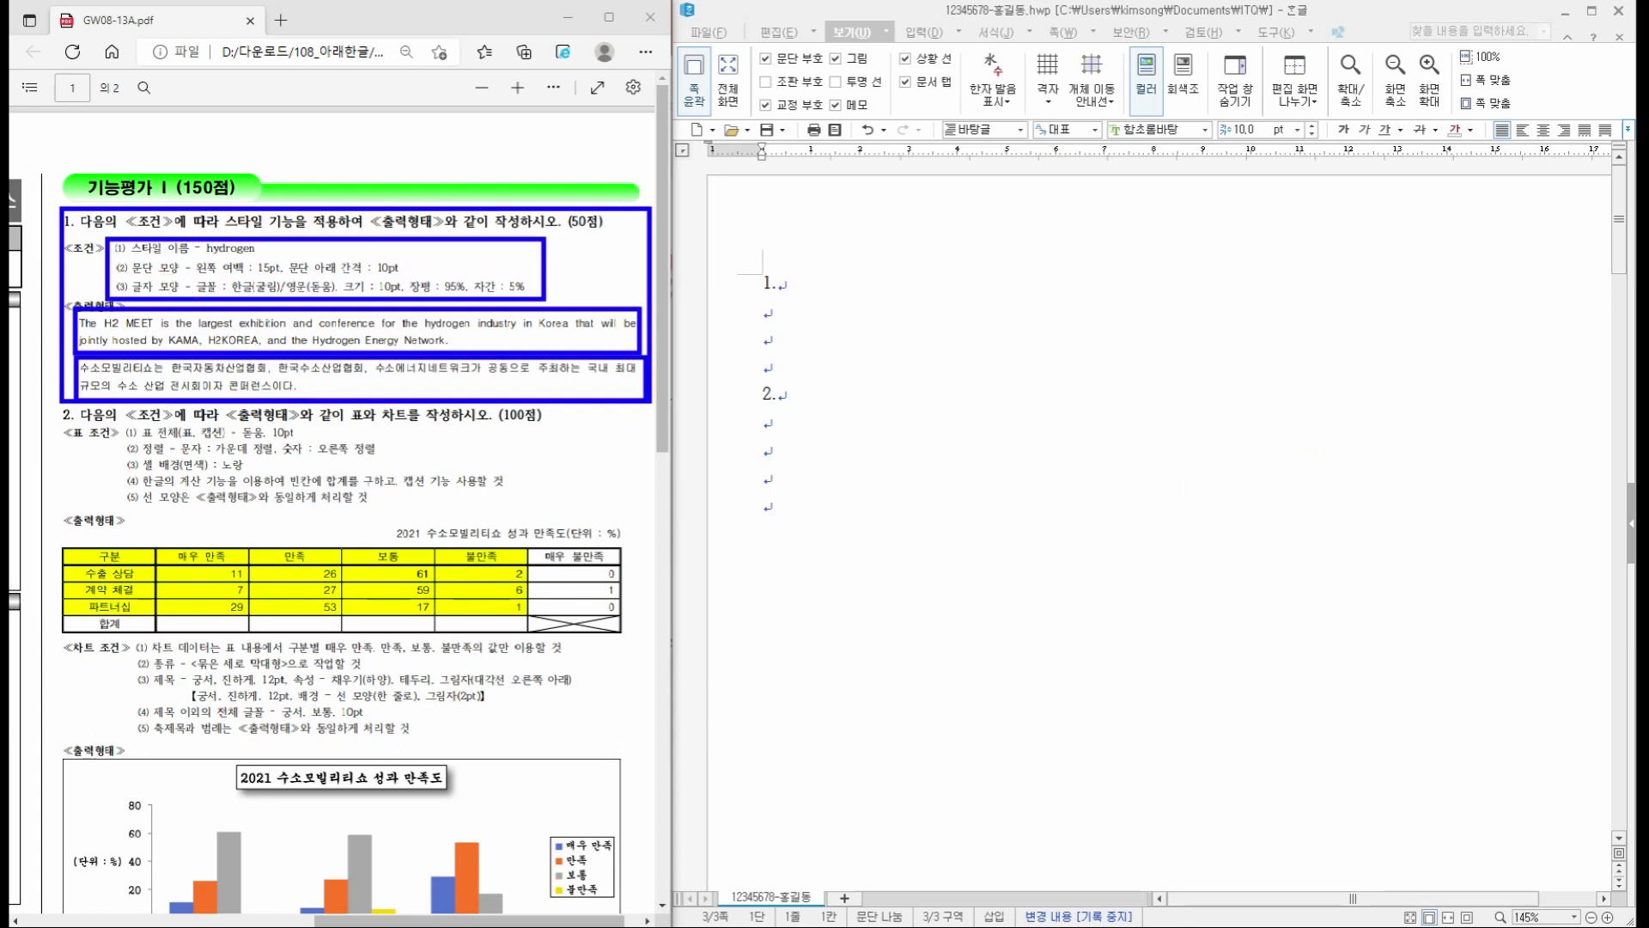
key("e")
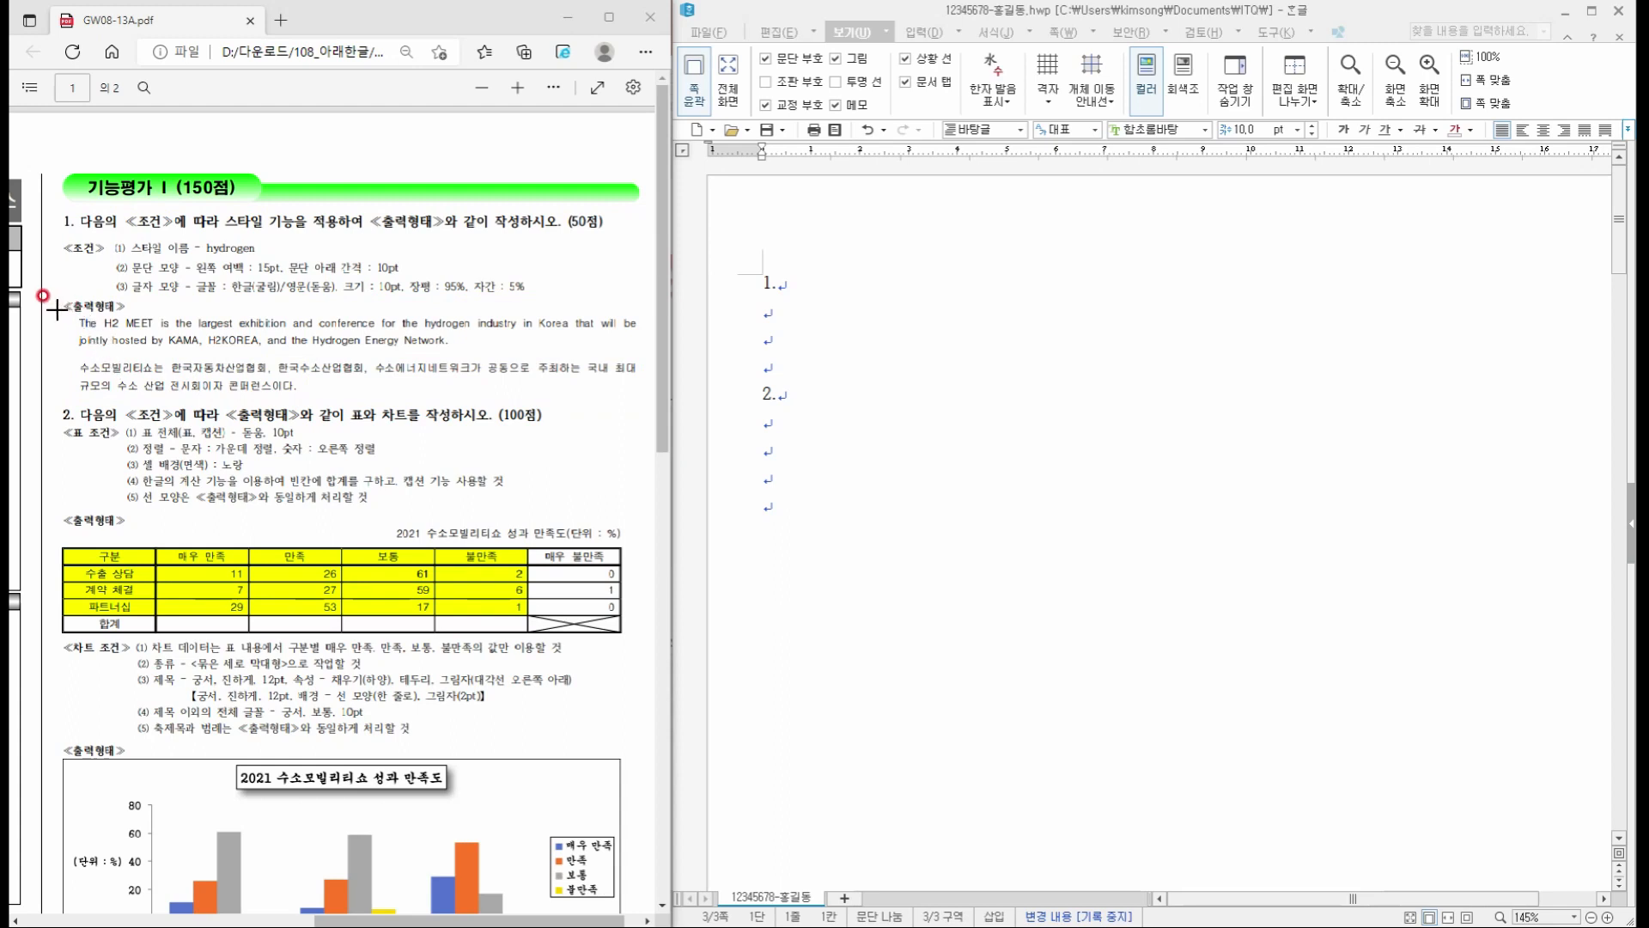
mouse_move(62, 309)
left_mouse_down()
mouse_move(137, 398)
mouse_move(646, 400)
left_mouse_up()
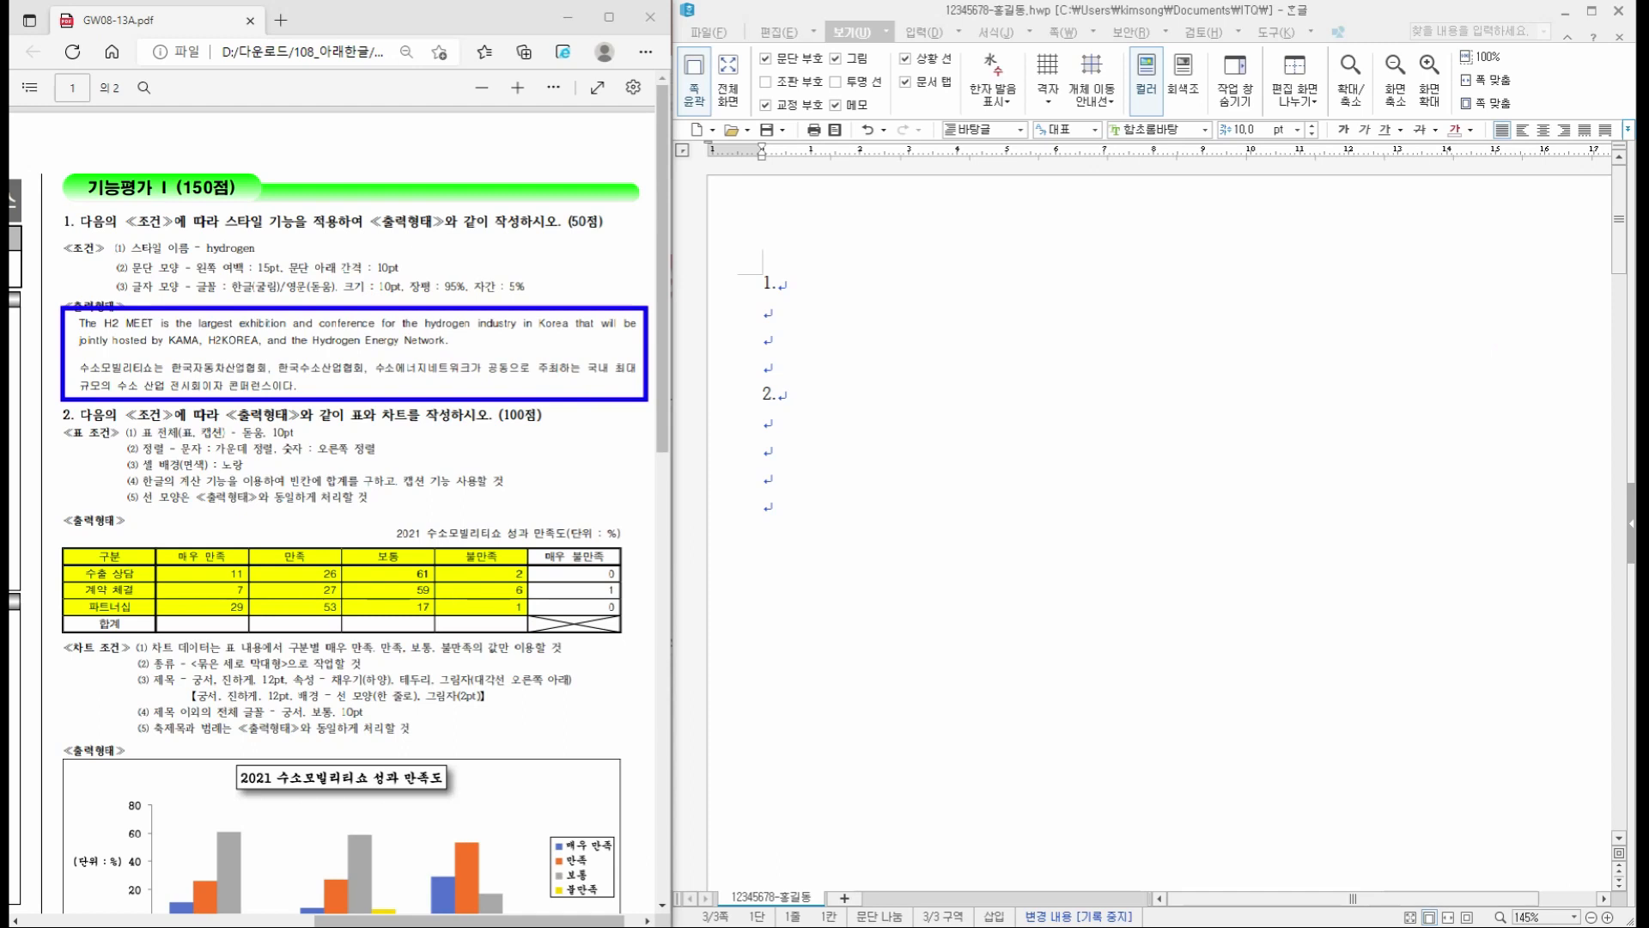
key("Escape")
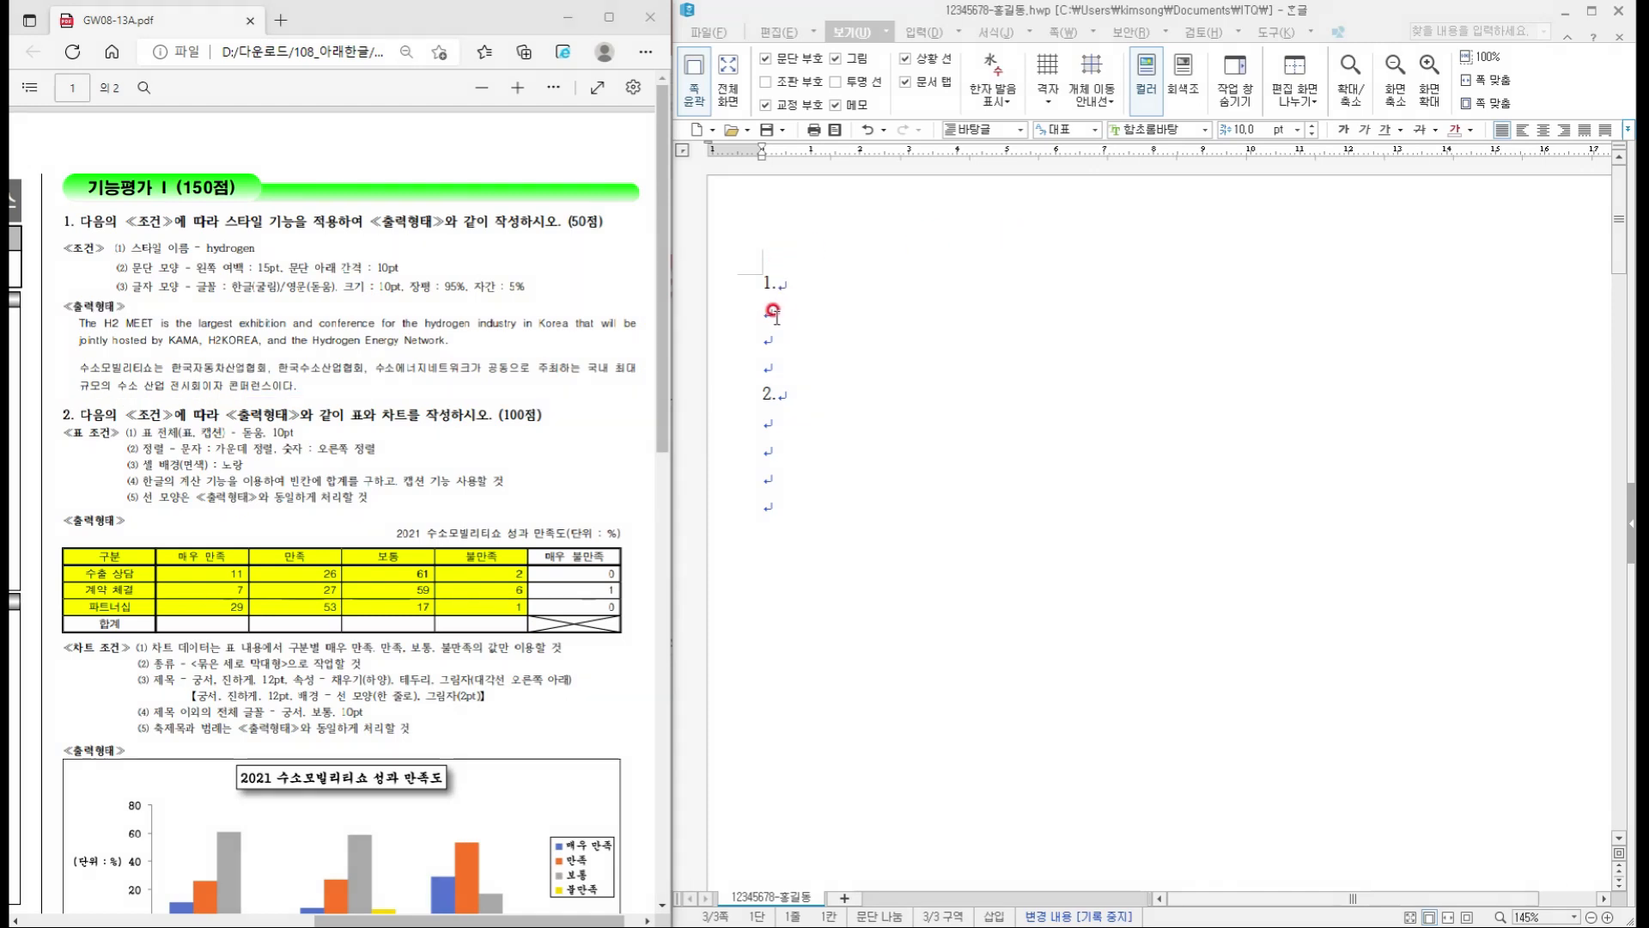
- Enter "The H2 MEET is the largest exhibition and conference for the hydrogen industry in Korea that" on the line below item 1
left_click(767, 312)
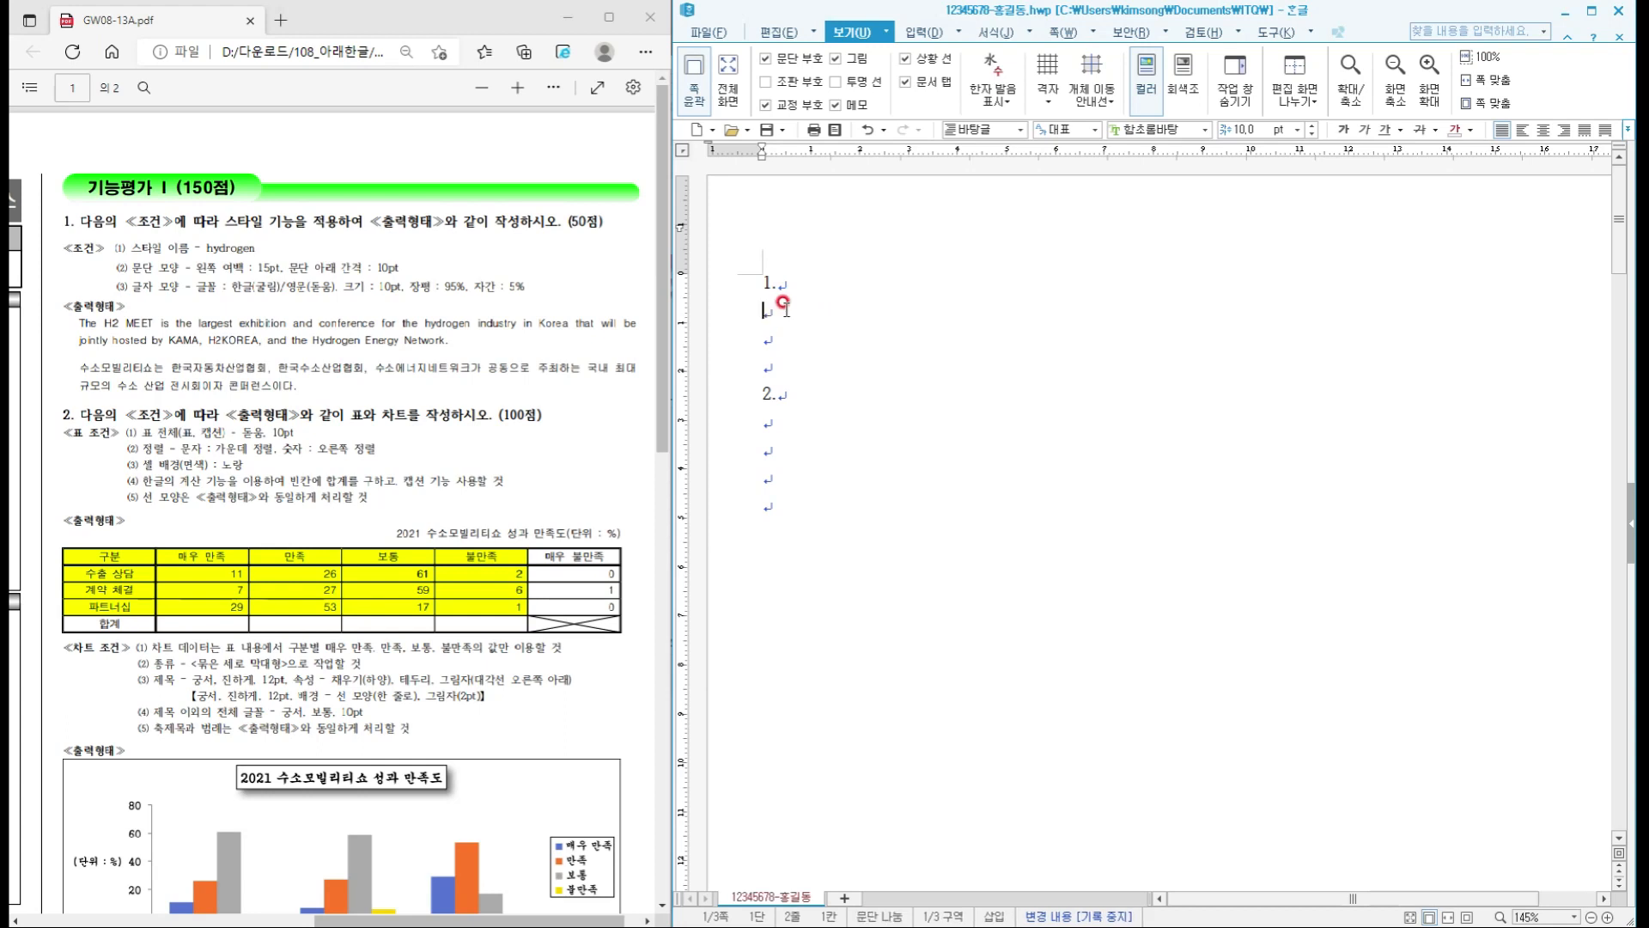
type("he H2 MEET i")
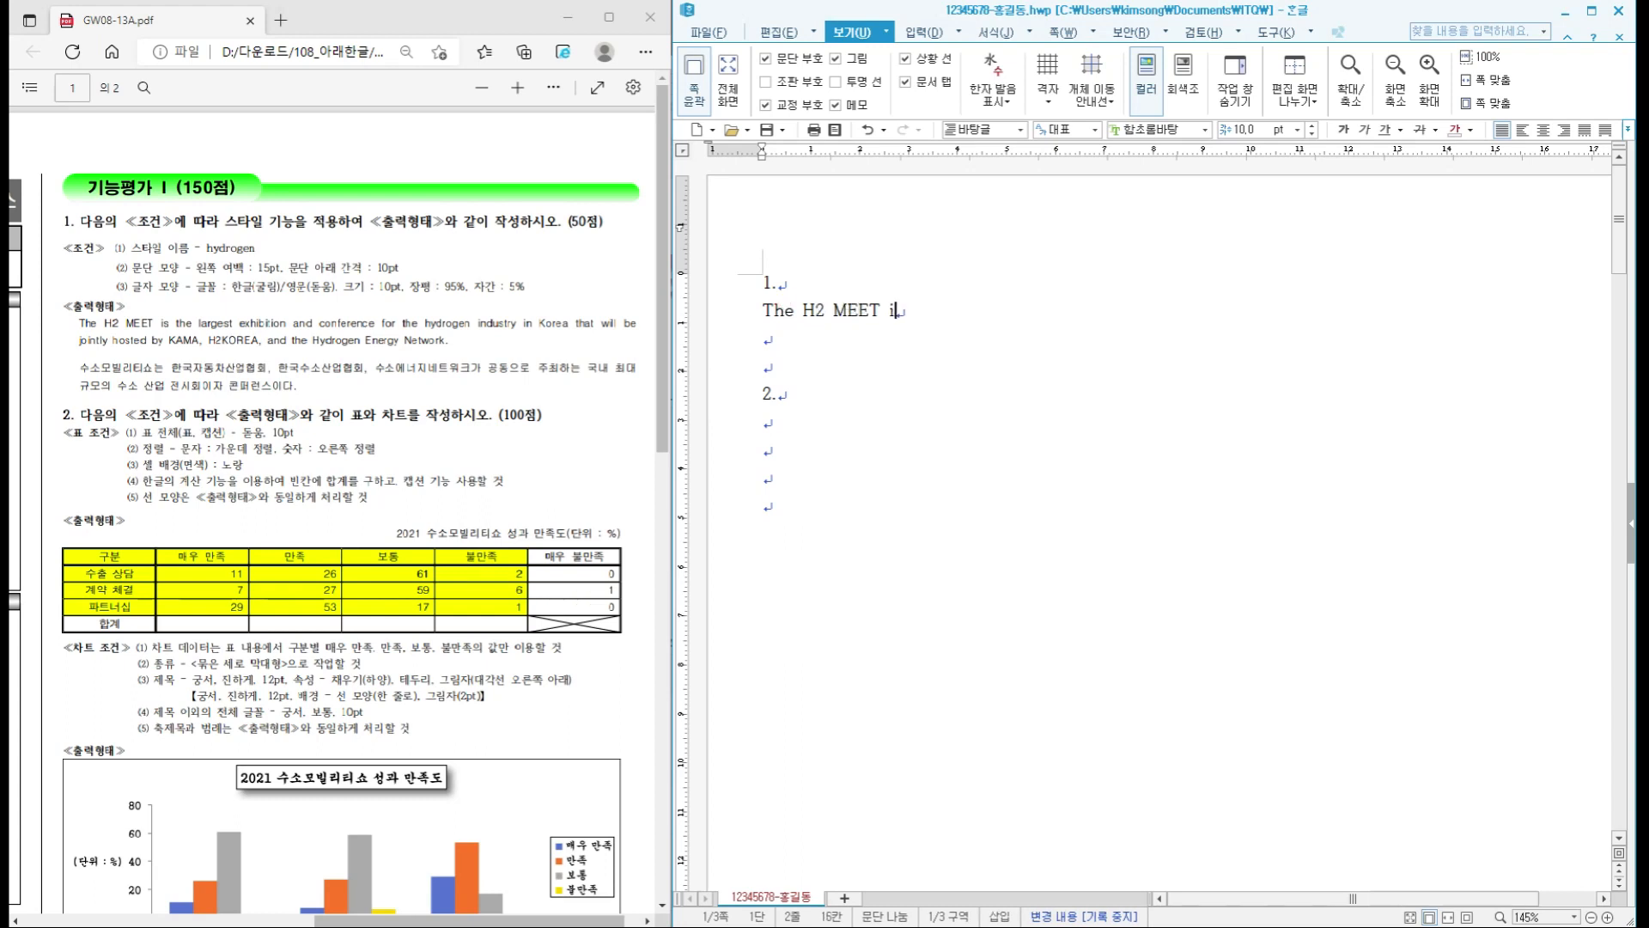
type("s the largest exhibiti")
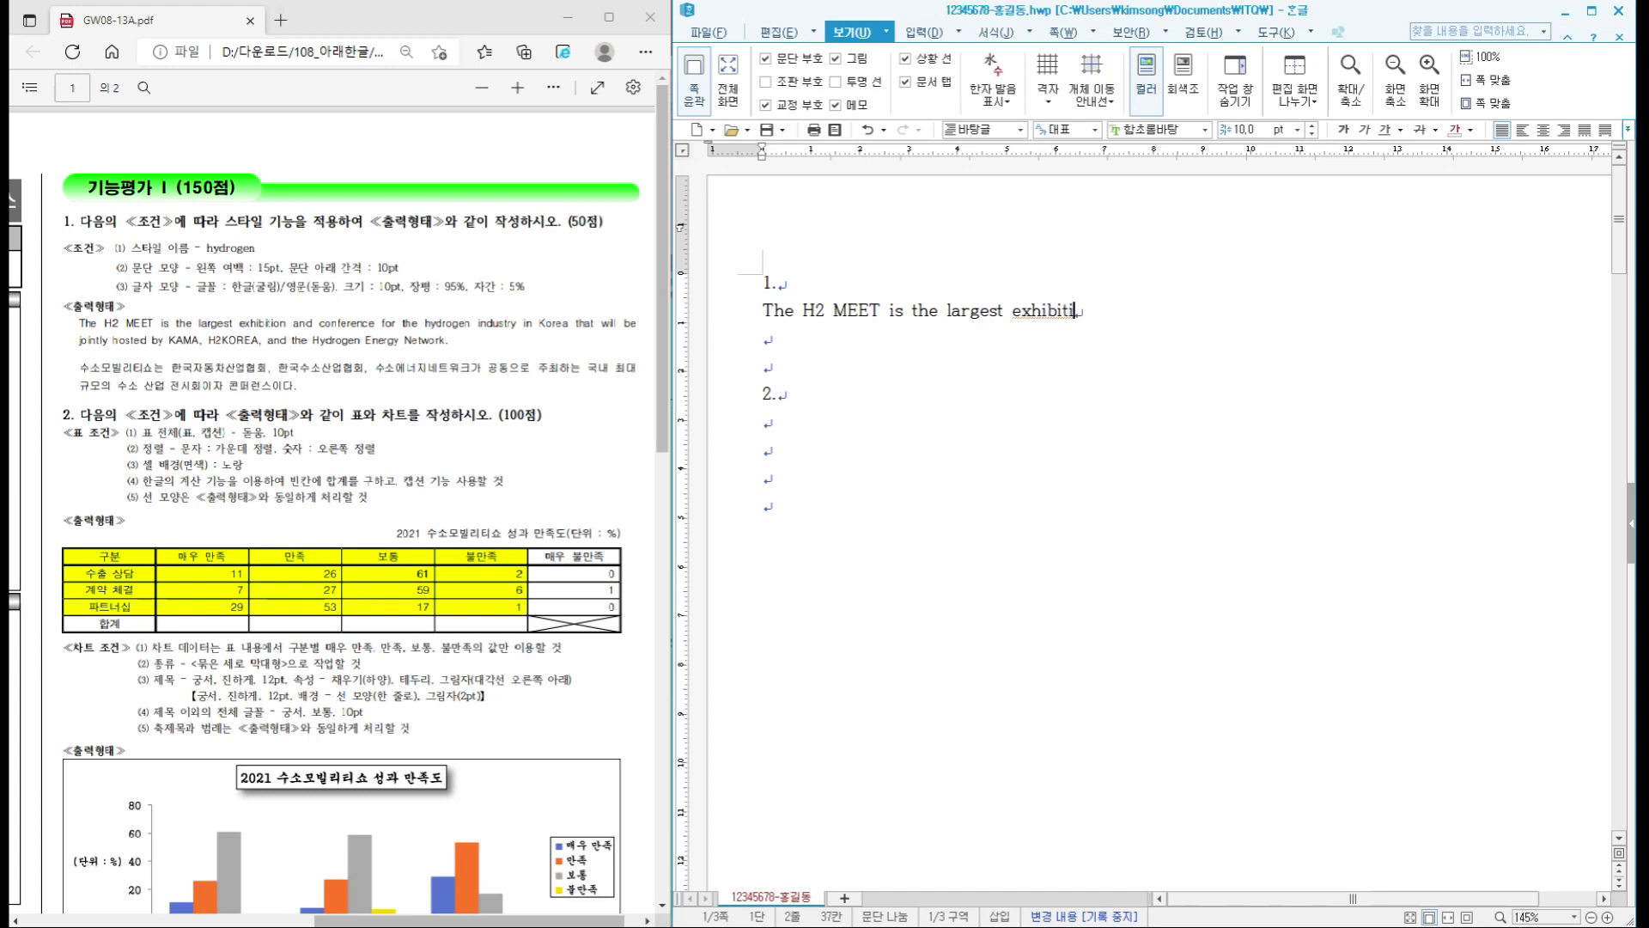
type("on and conference")
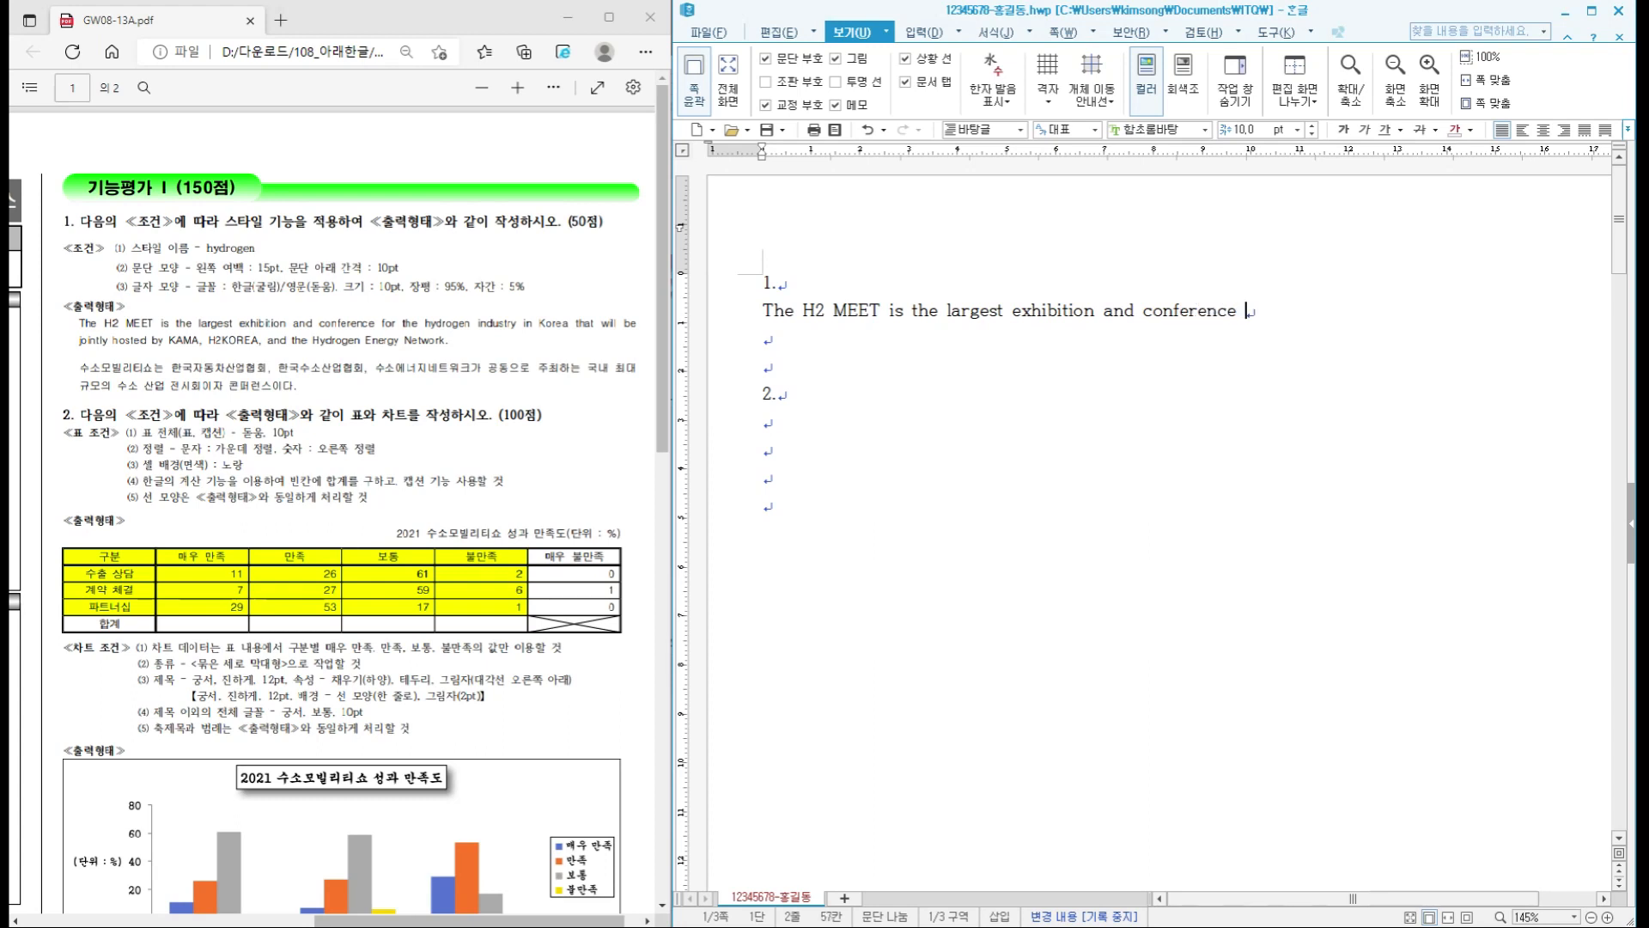
type(".for the hydrogen.")
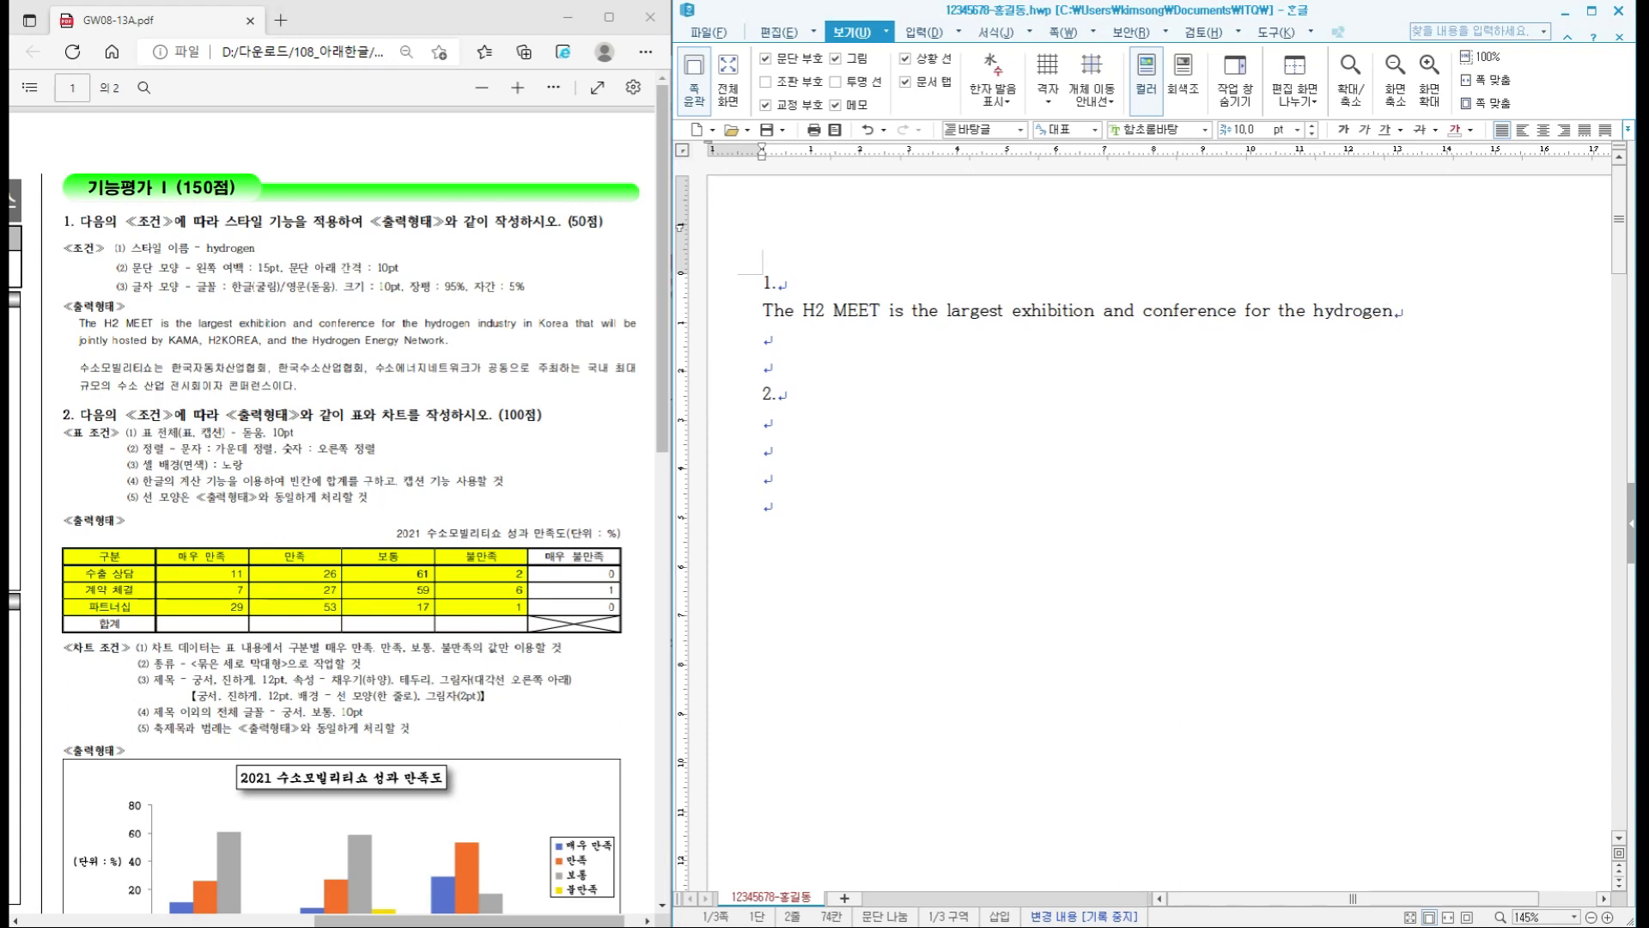
type("industry in Kore")
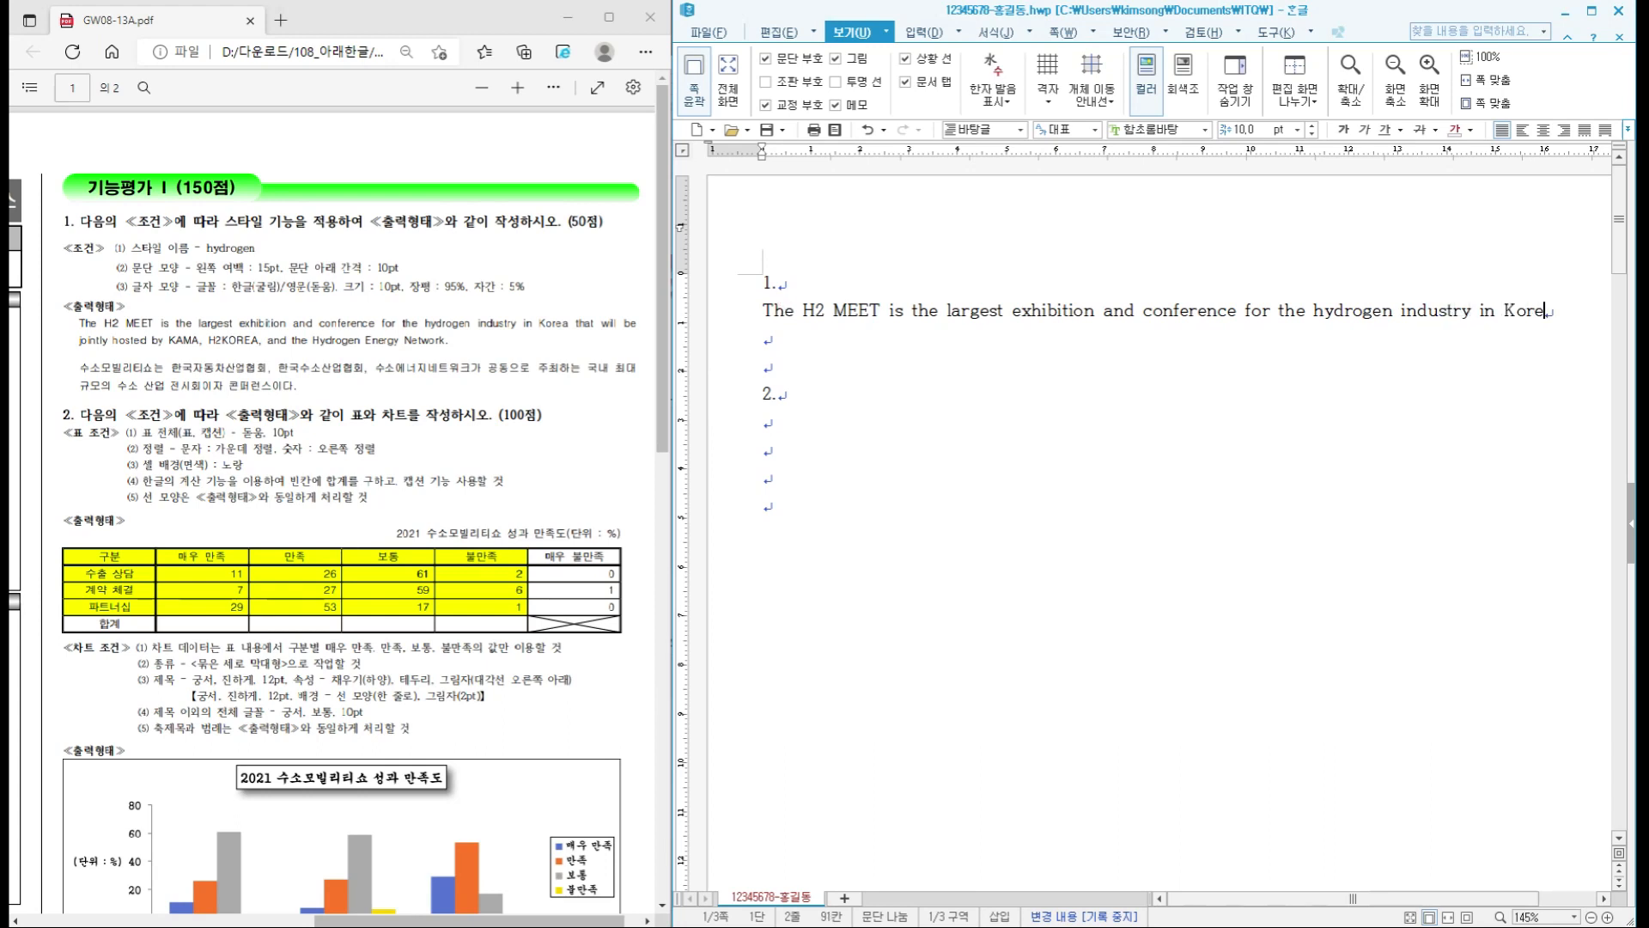
type("a that")
- Continue the English sentence under item 1 with "will be jointly"
left_click(1590, 918)
left_click(1589, 917)
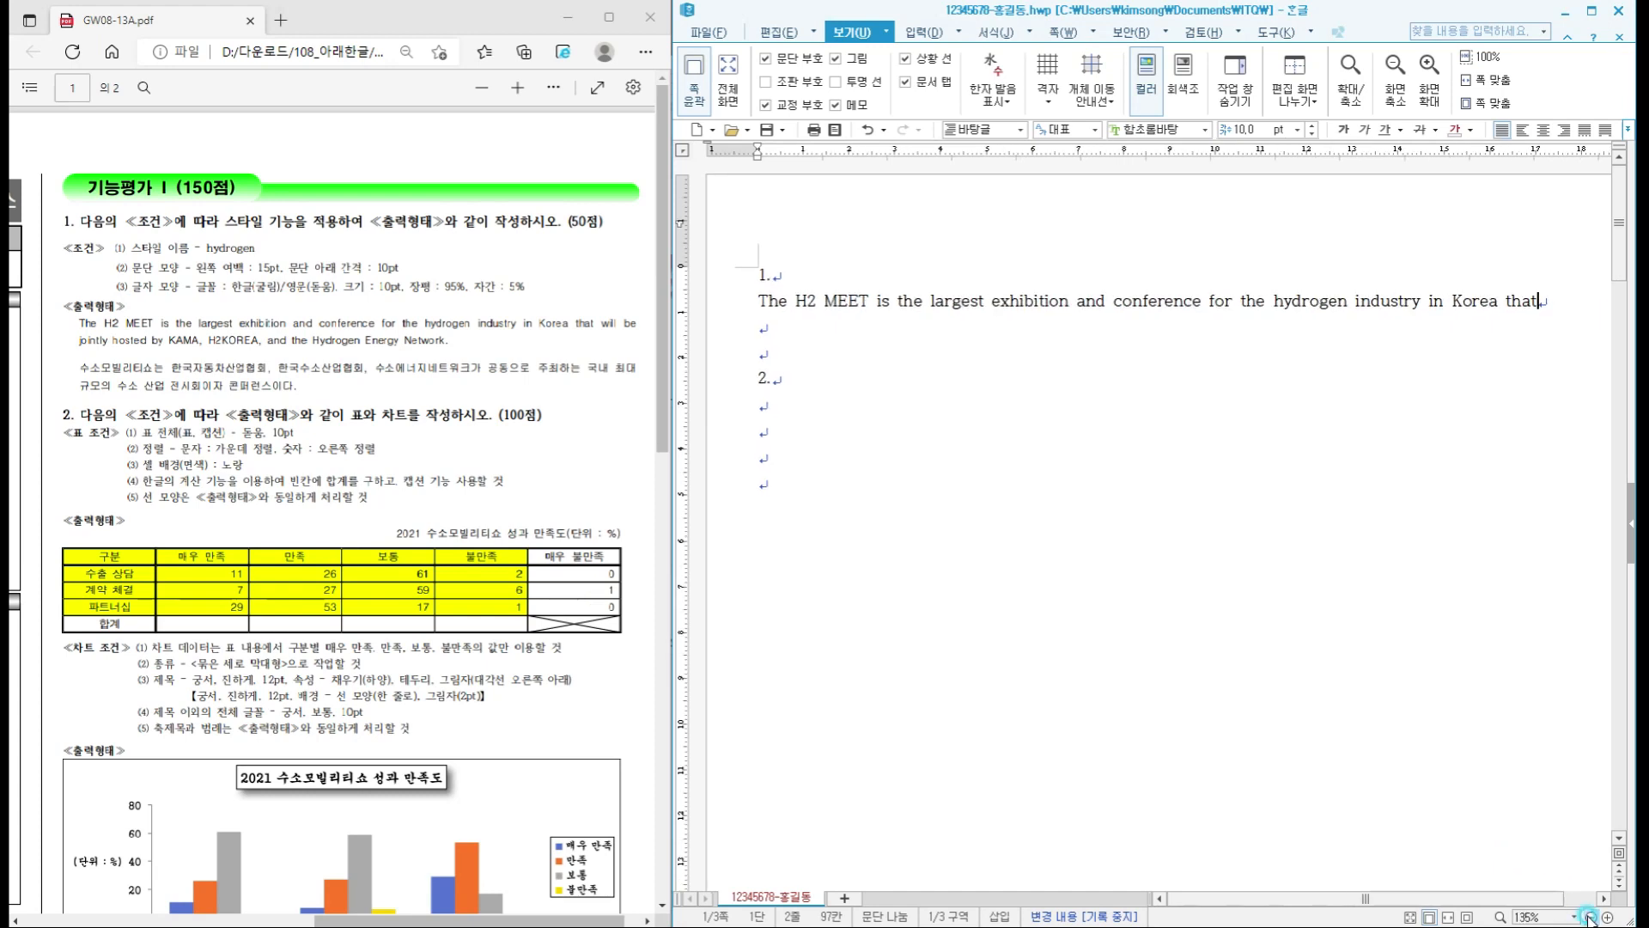
left_click(1589, 918)
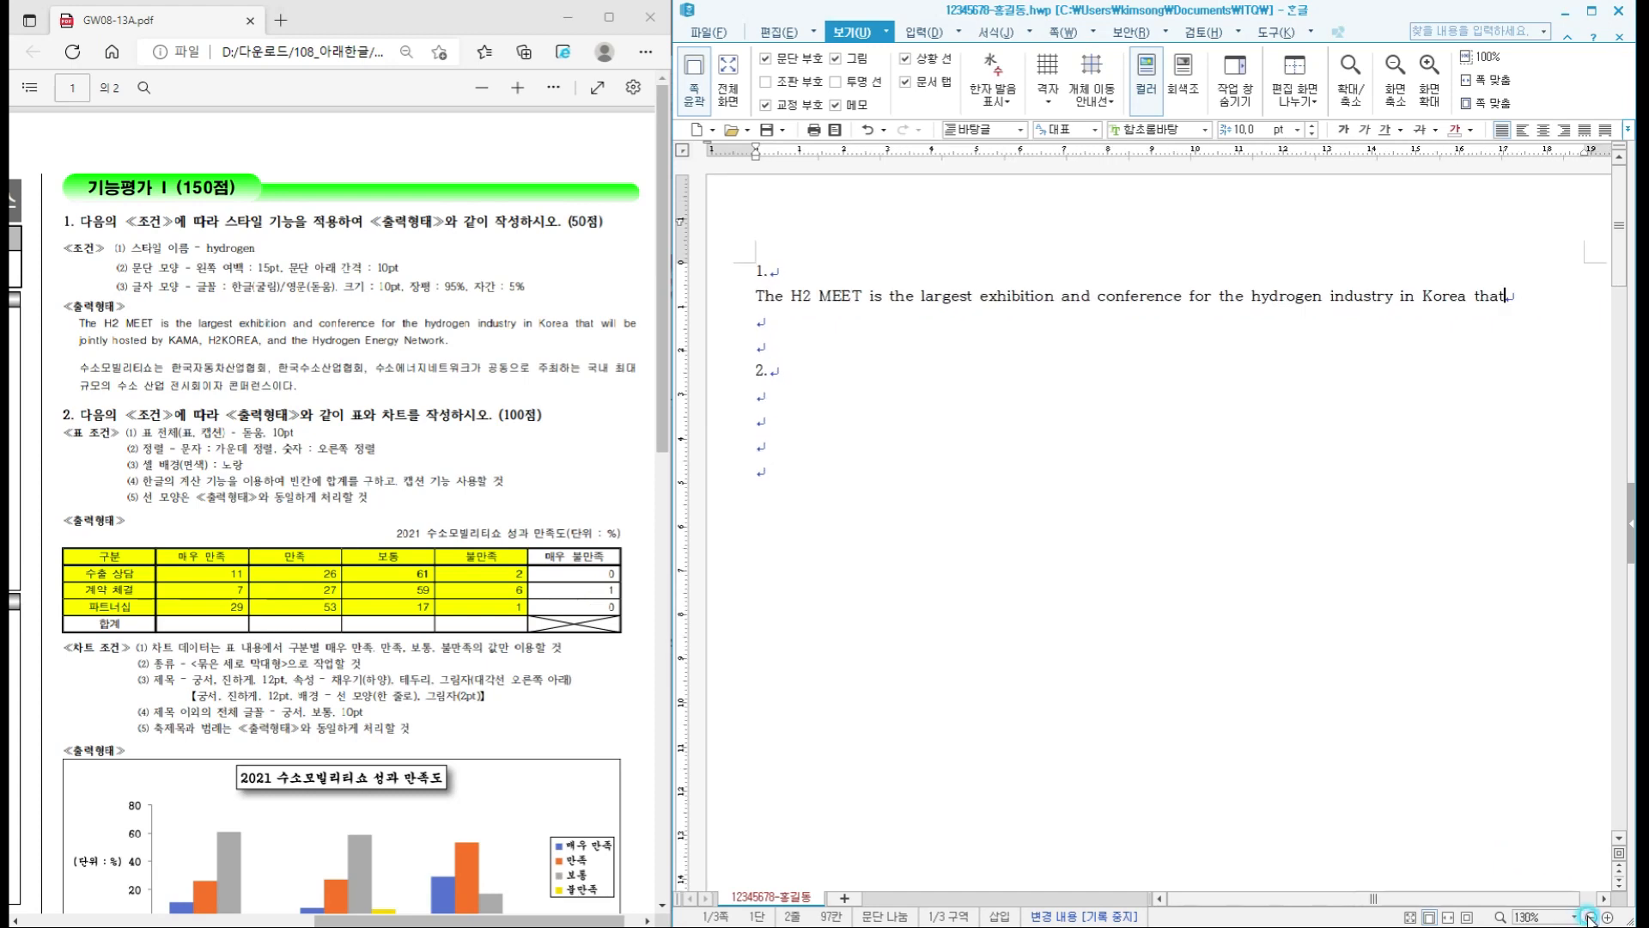
left_click(1521, 296)
type("will be")
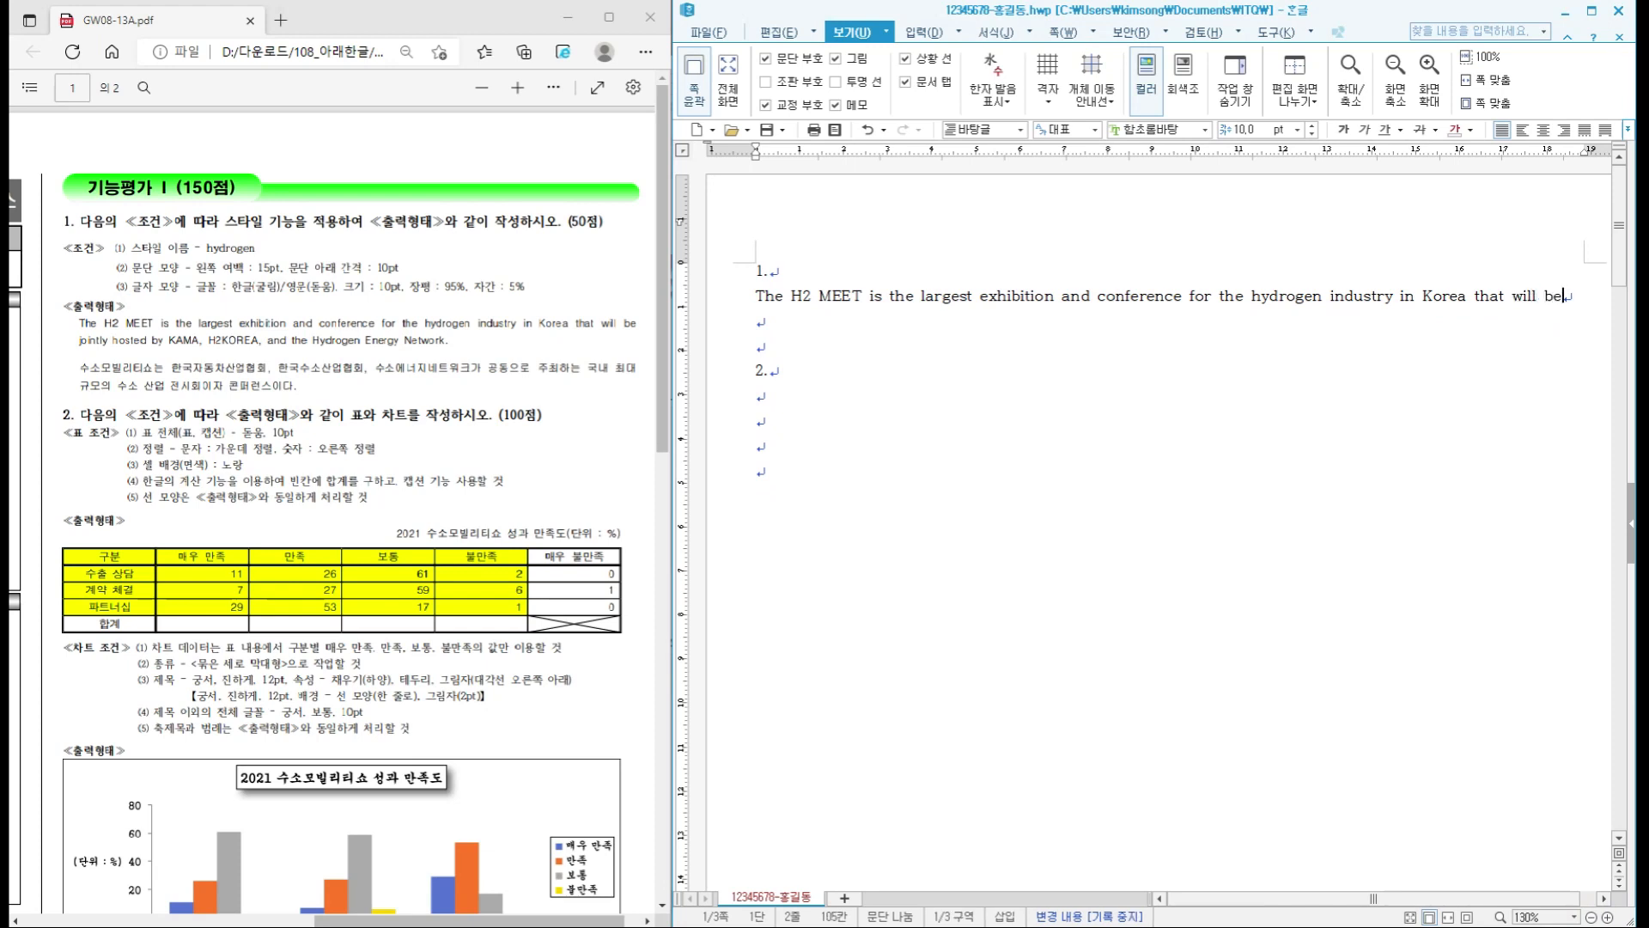
type(" join")
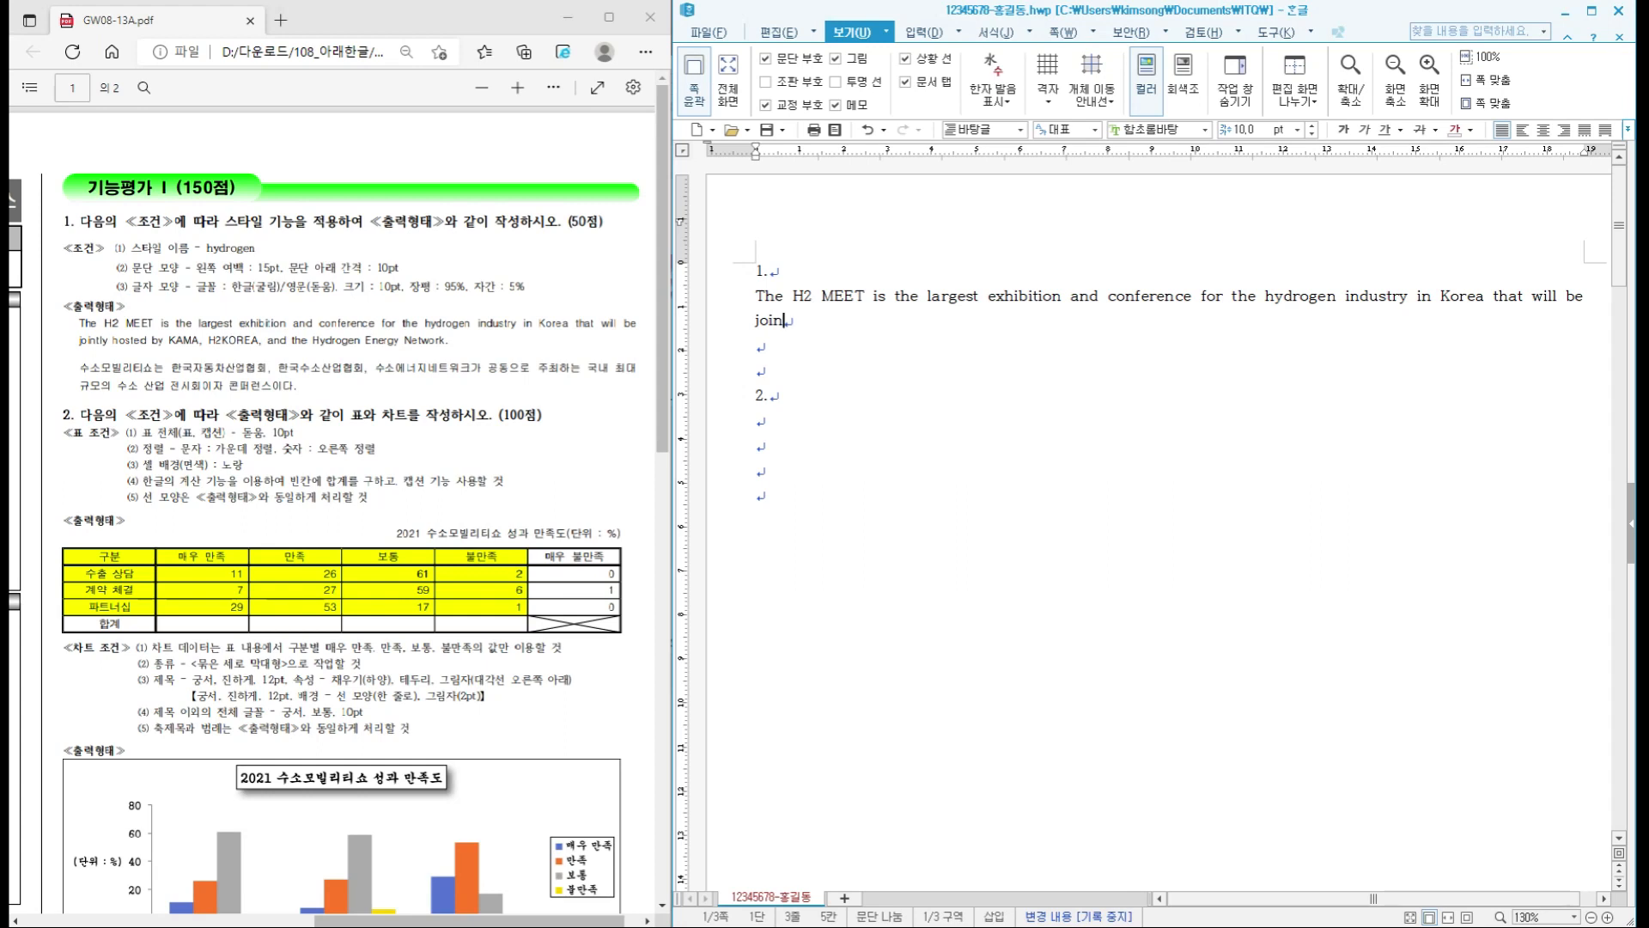
type("tly")
- Compare where the first English line starts and wraps in the document with the line ending at "be" in the exam PDF
key("ctrl+2")
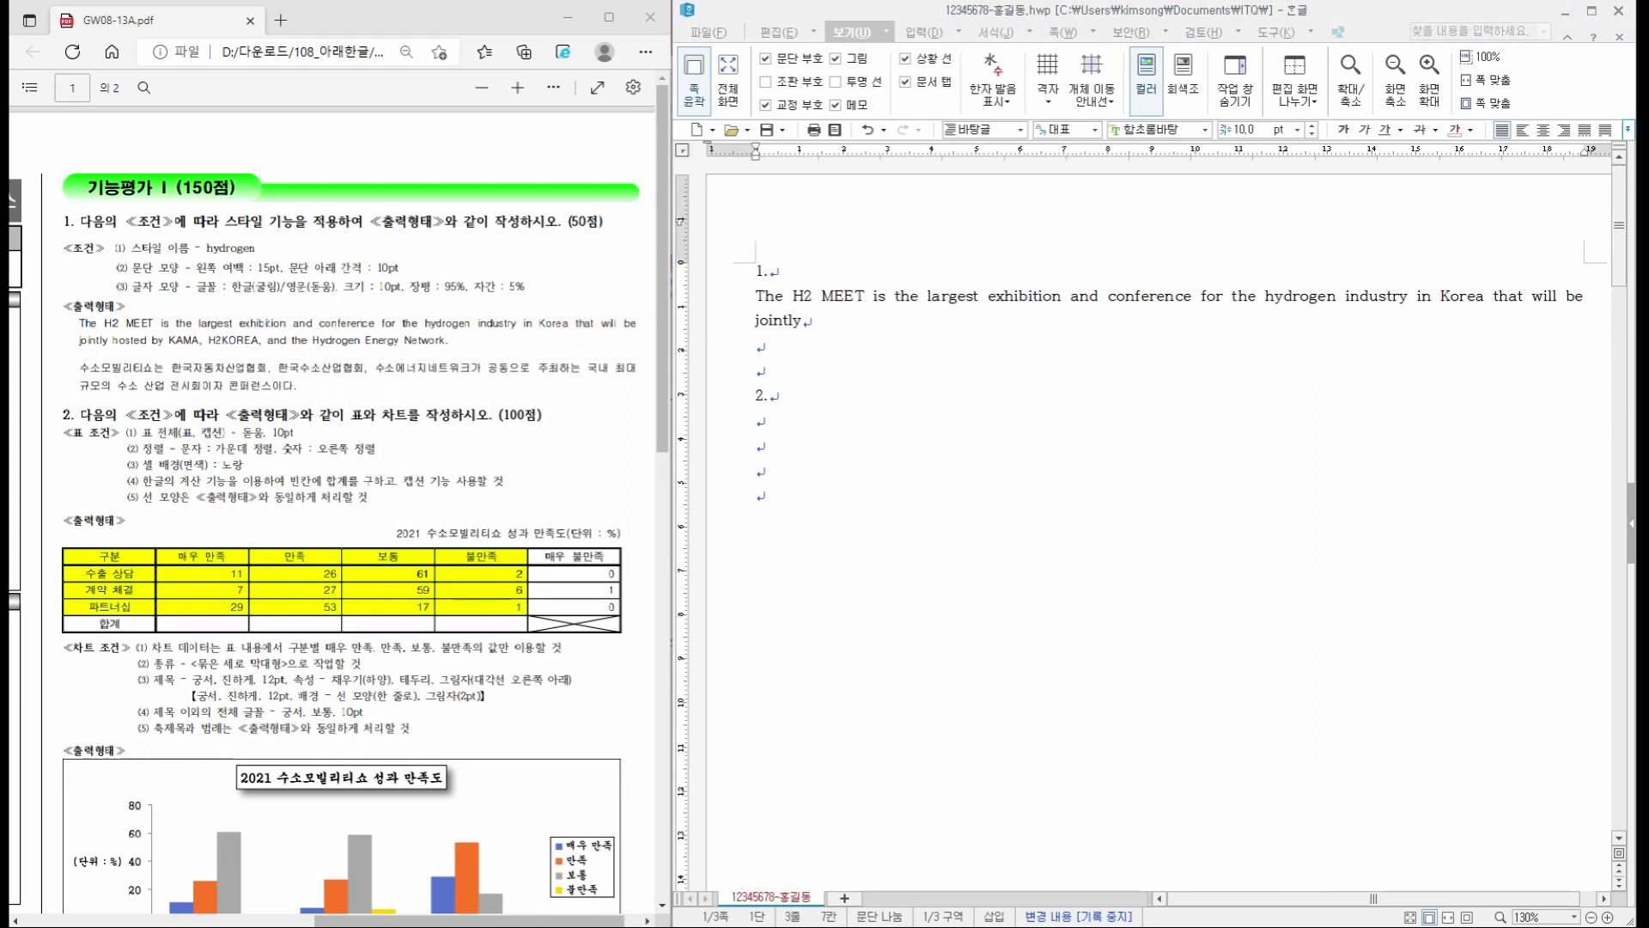
mouse_move(620, 308)
left_mouse_down()
mouse_move(623, 335)
mouse_move(644, 338)
left_mouse_up()
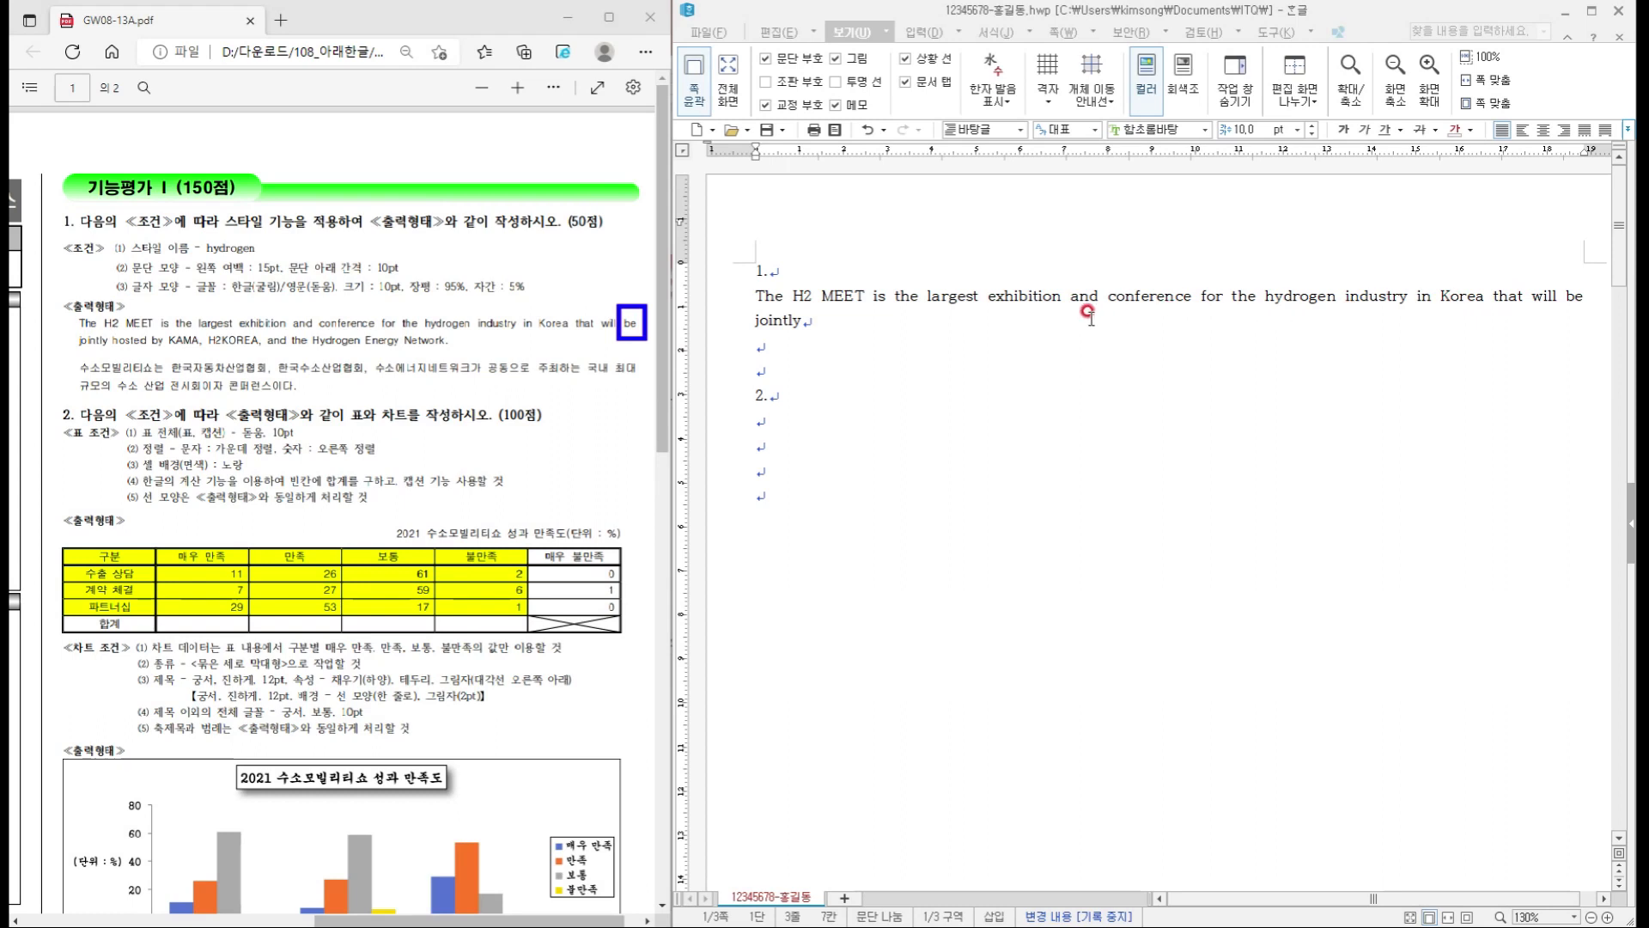
left_click(1238, 316)
left_click(1589, 295)
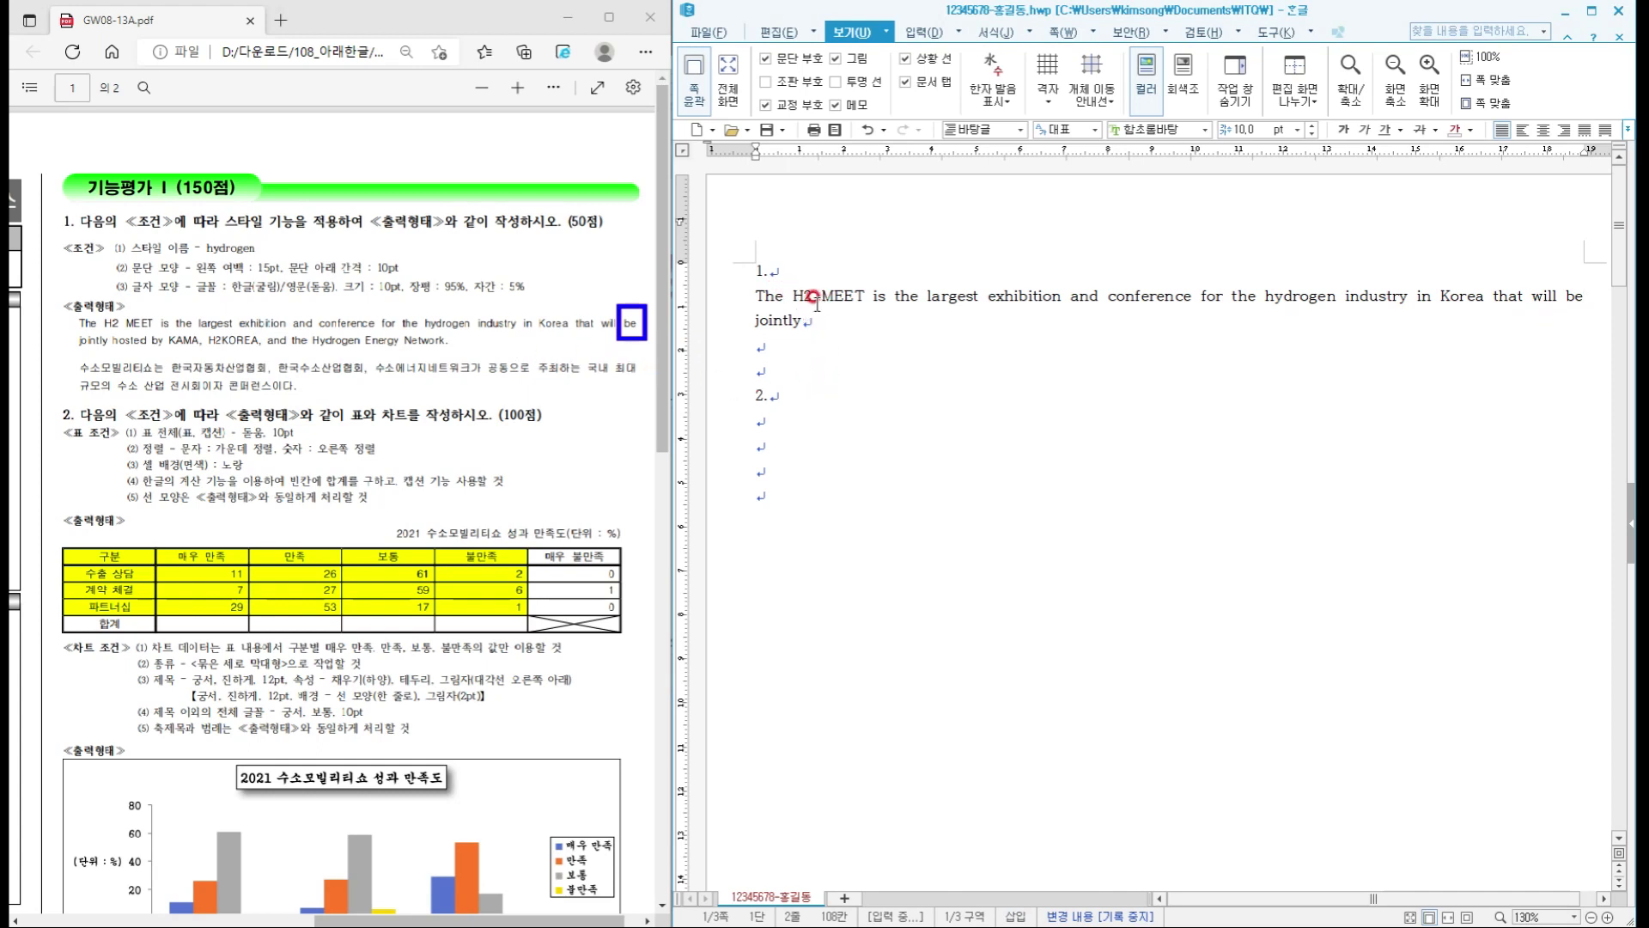
left_click(754, 295)
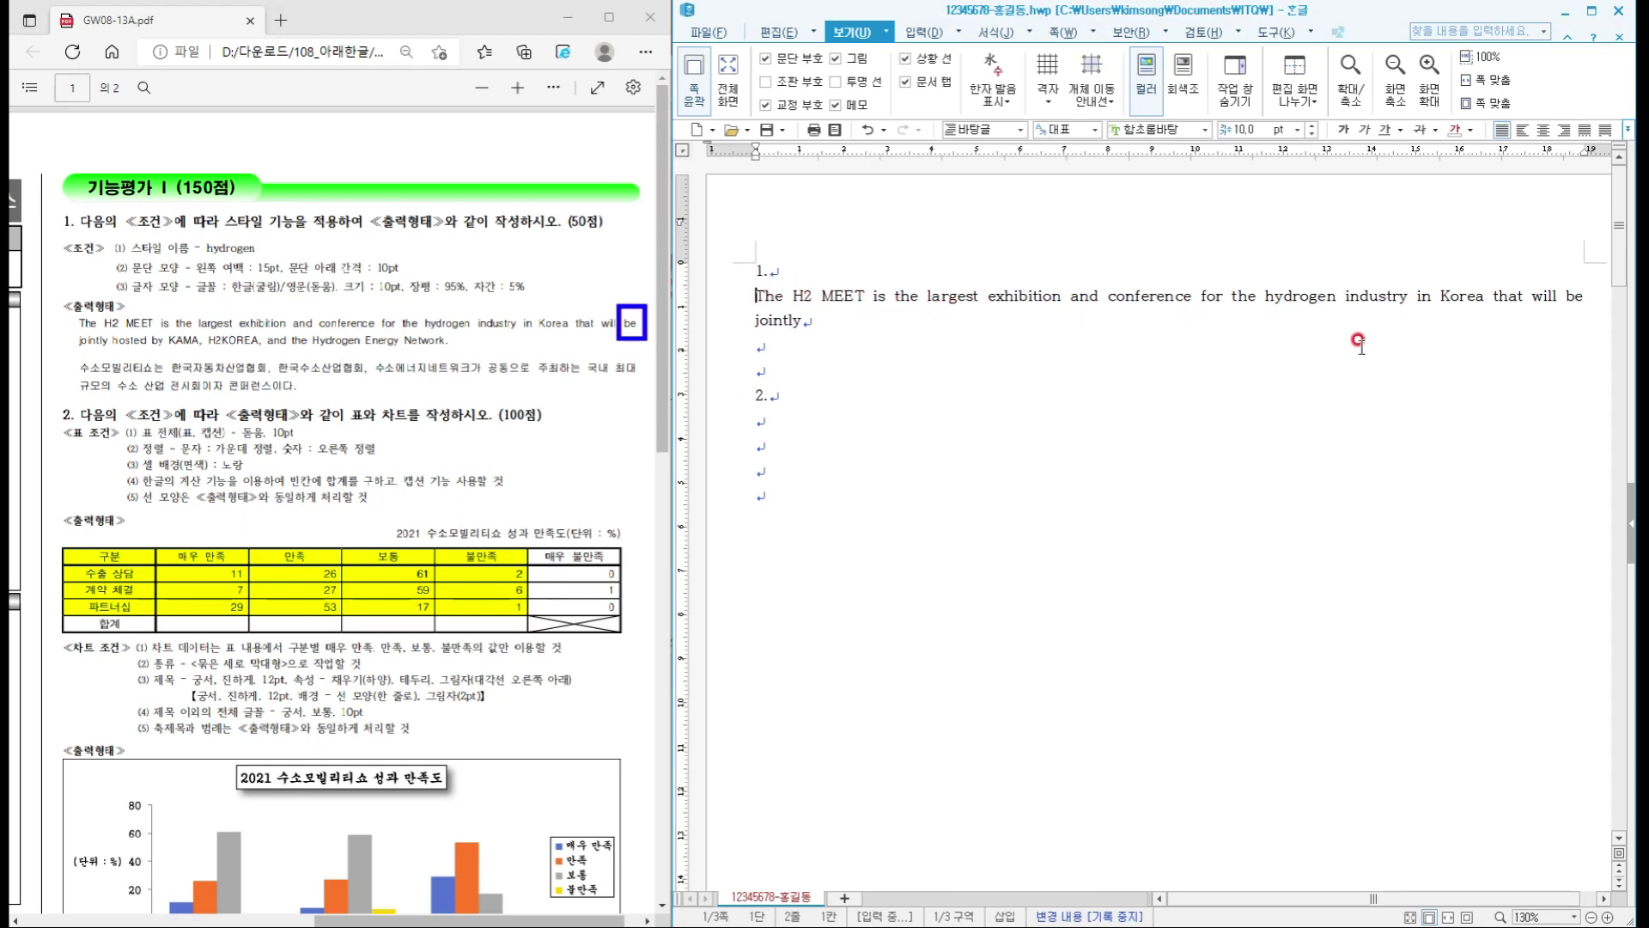
left_click(1568, 297)
left_click(1584, 298)
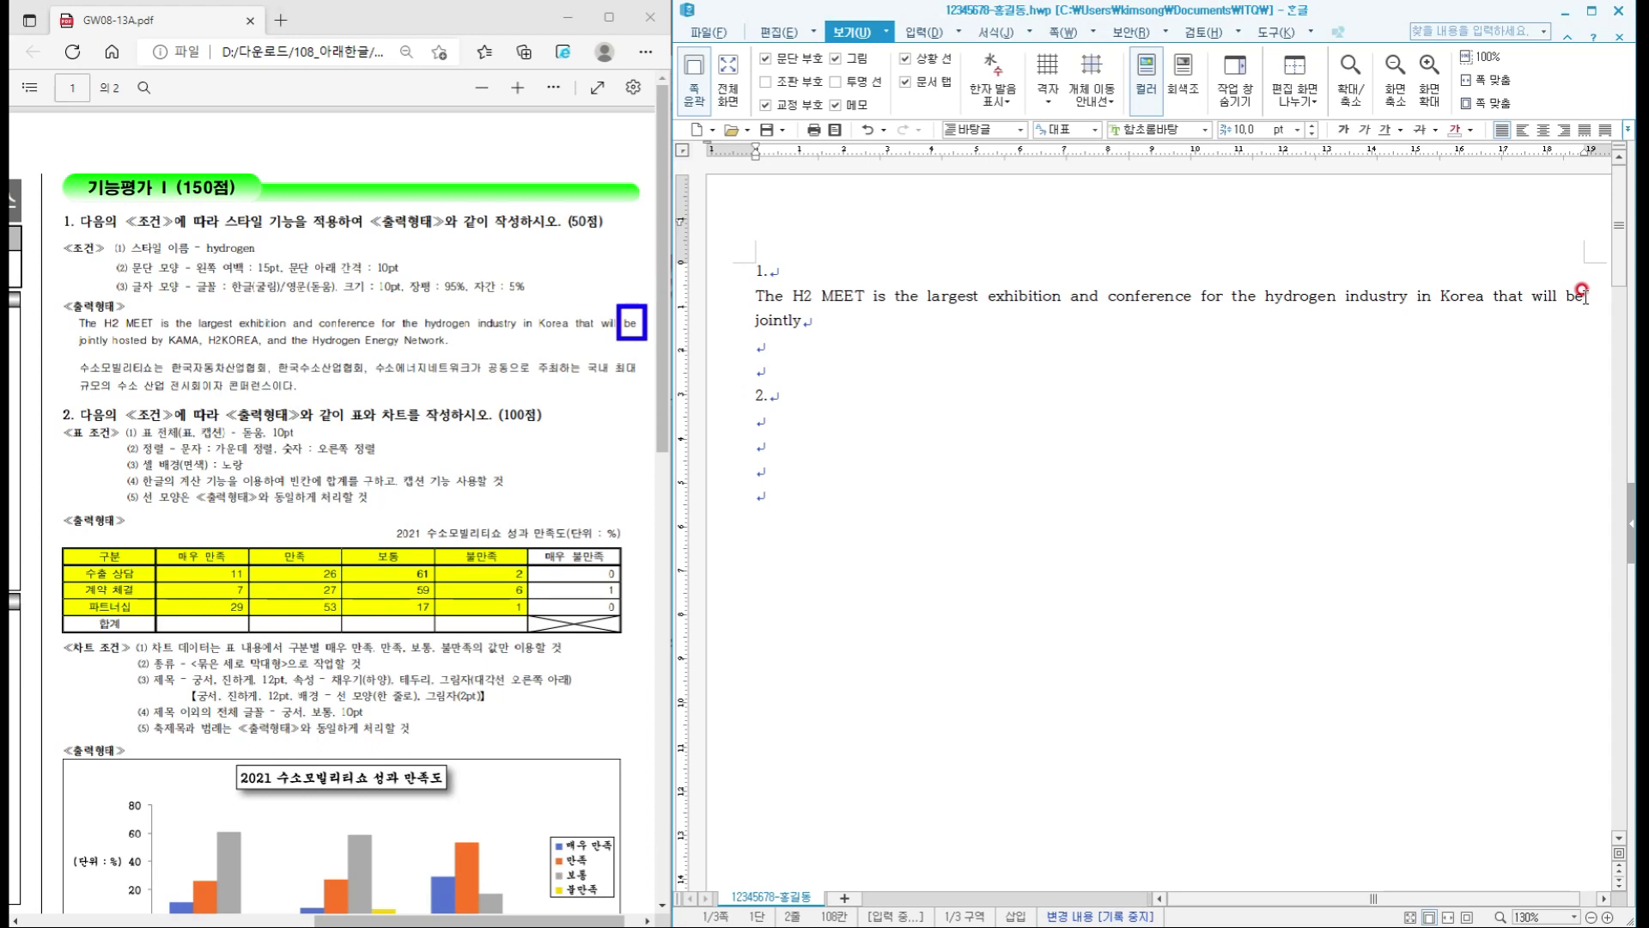
left_click(755, 295)
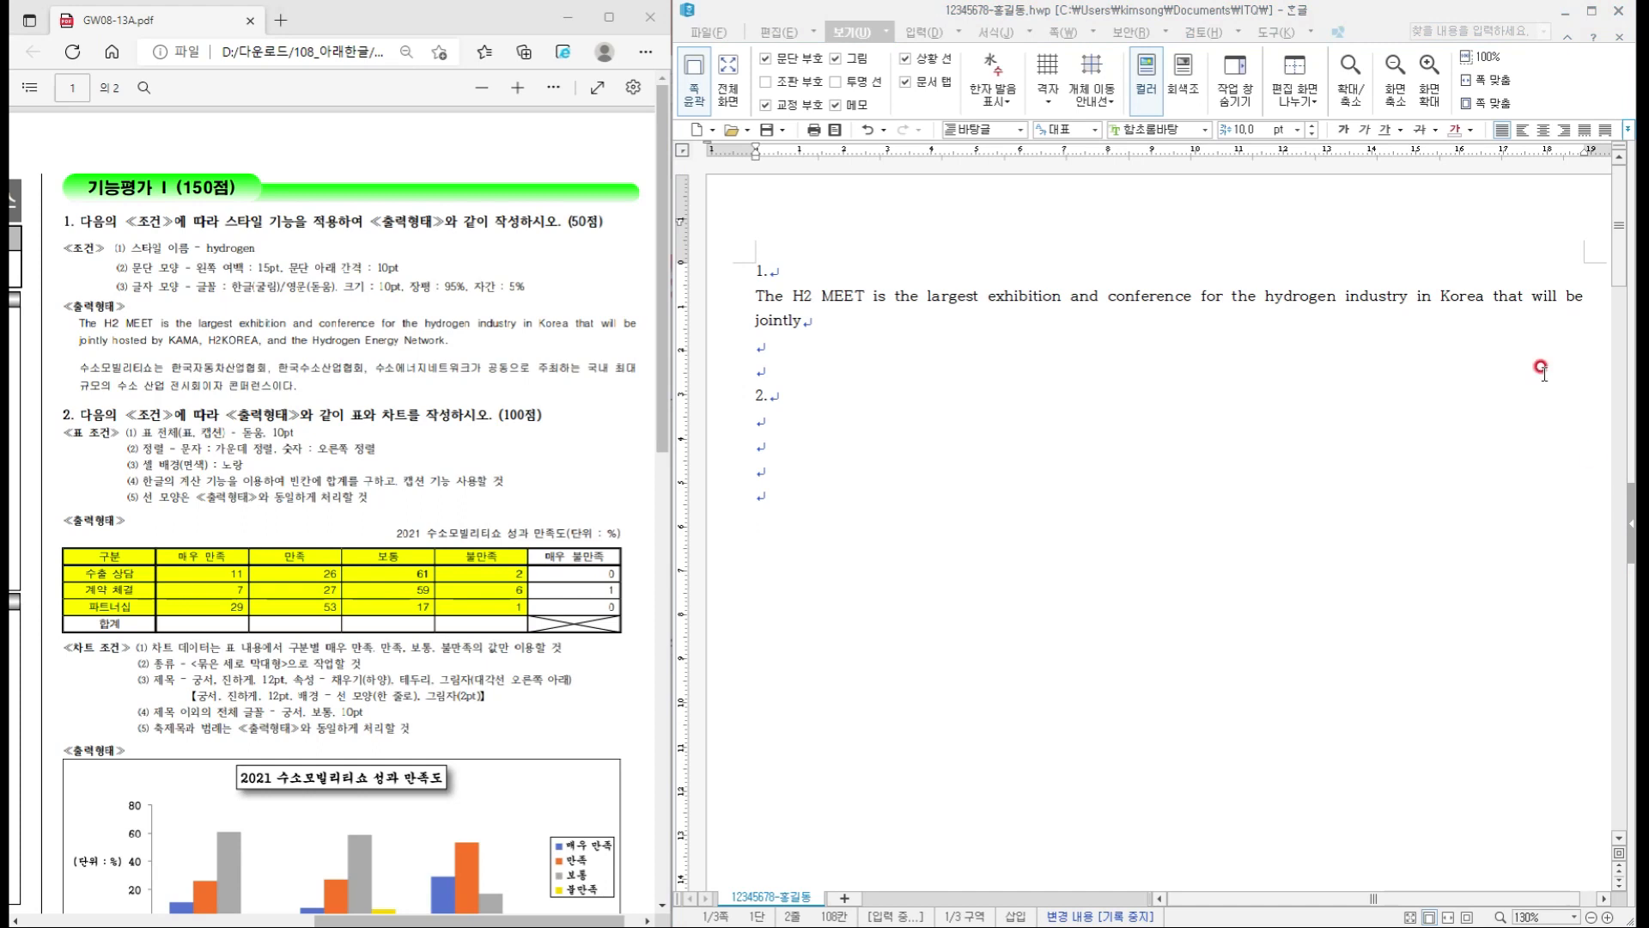
- Complete the English paragraph after "jointly" with "hosted by KAMA, H2KOREA, and the Hydrogen Energy Network."
left_click(846, 328)
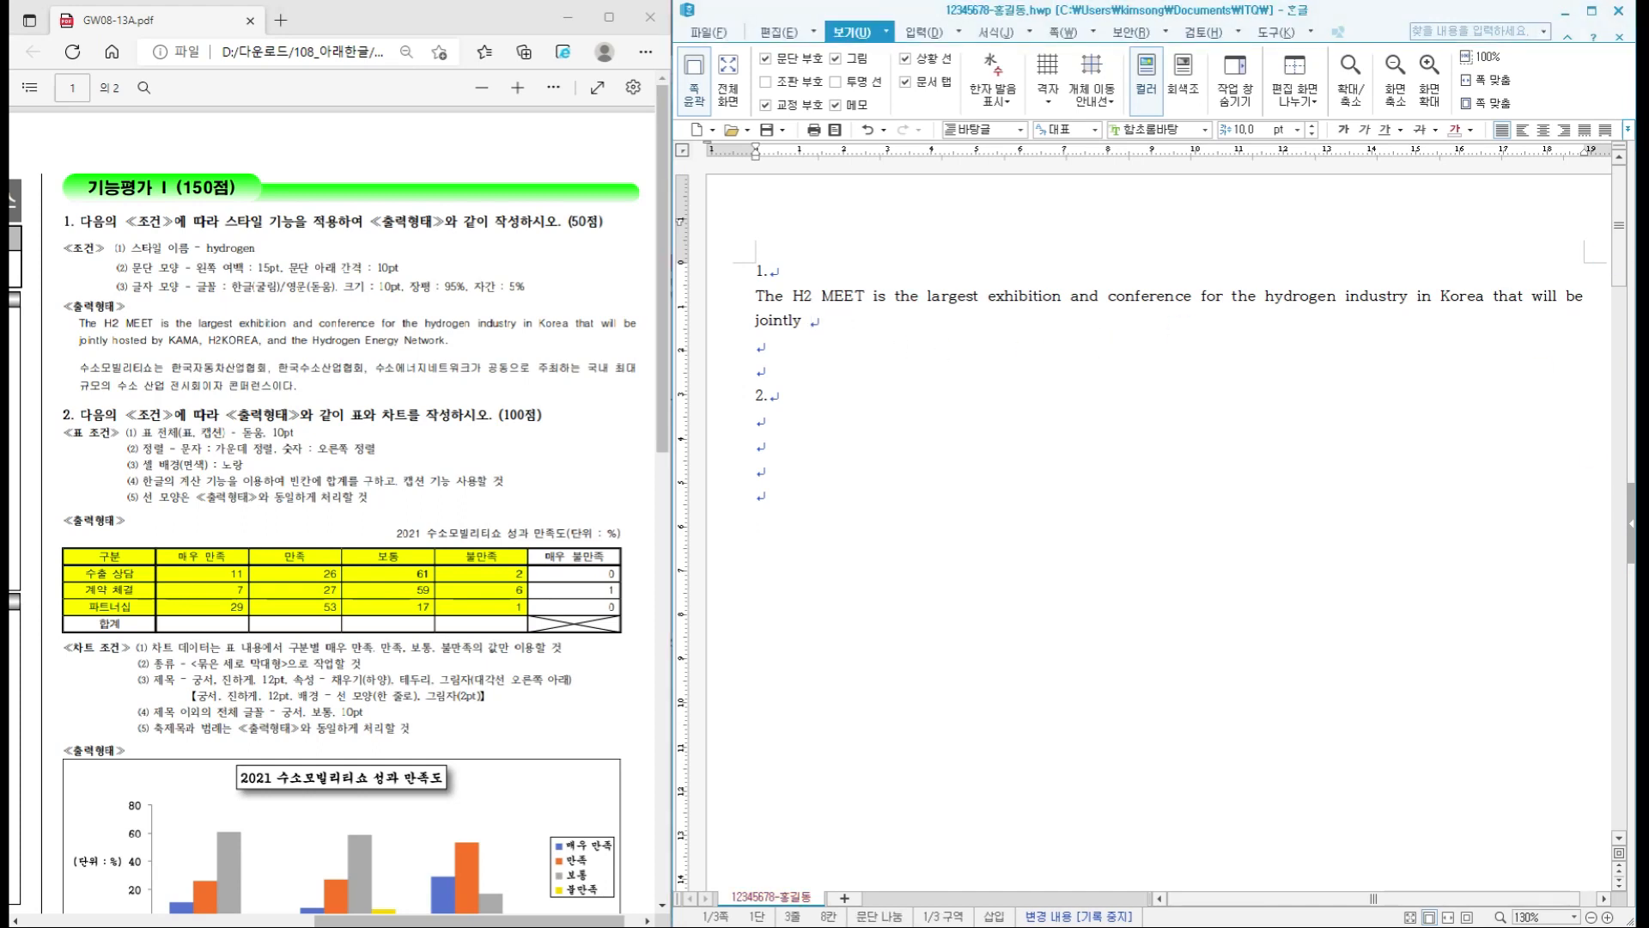
type("host")
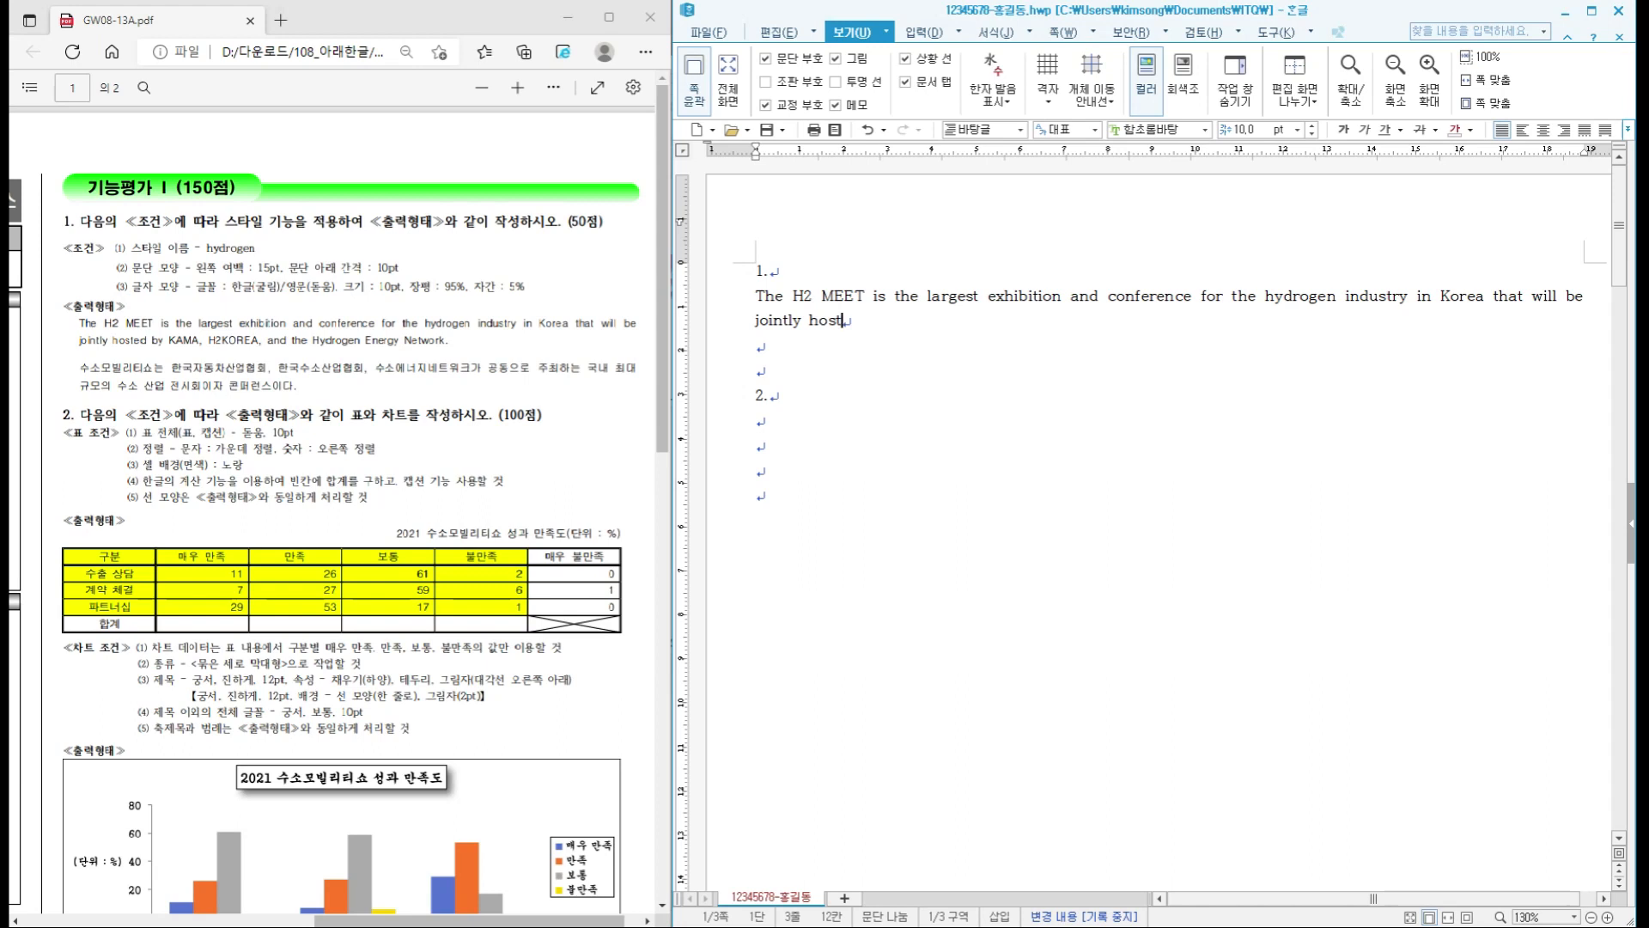
type("ed")
type(" by KA")
type("MA")
type(", ")
type("H@K")
key("BackSpace")
key("BackSpace")
type("2KOREA")
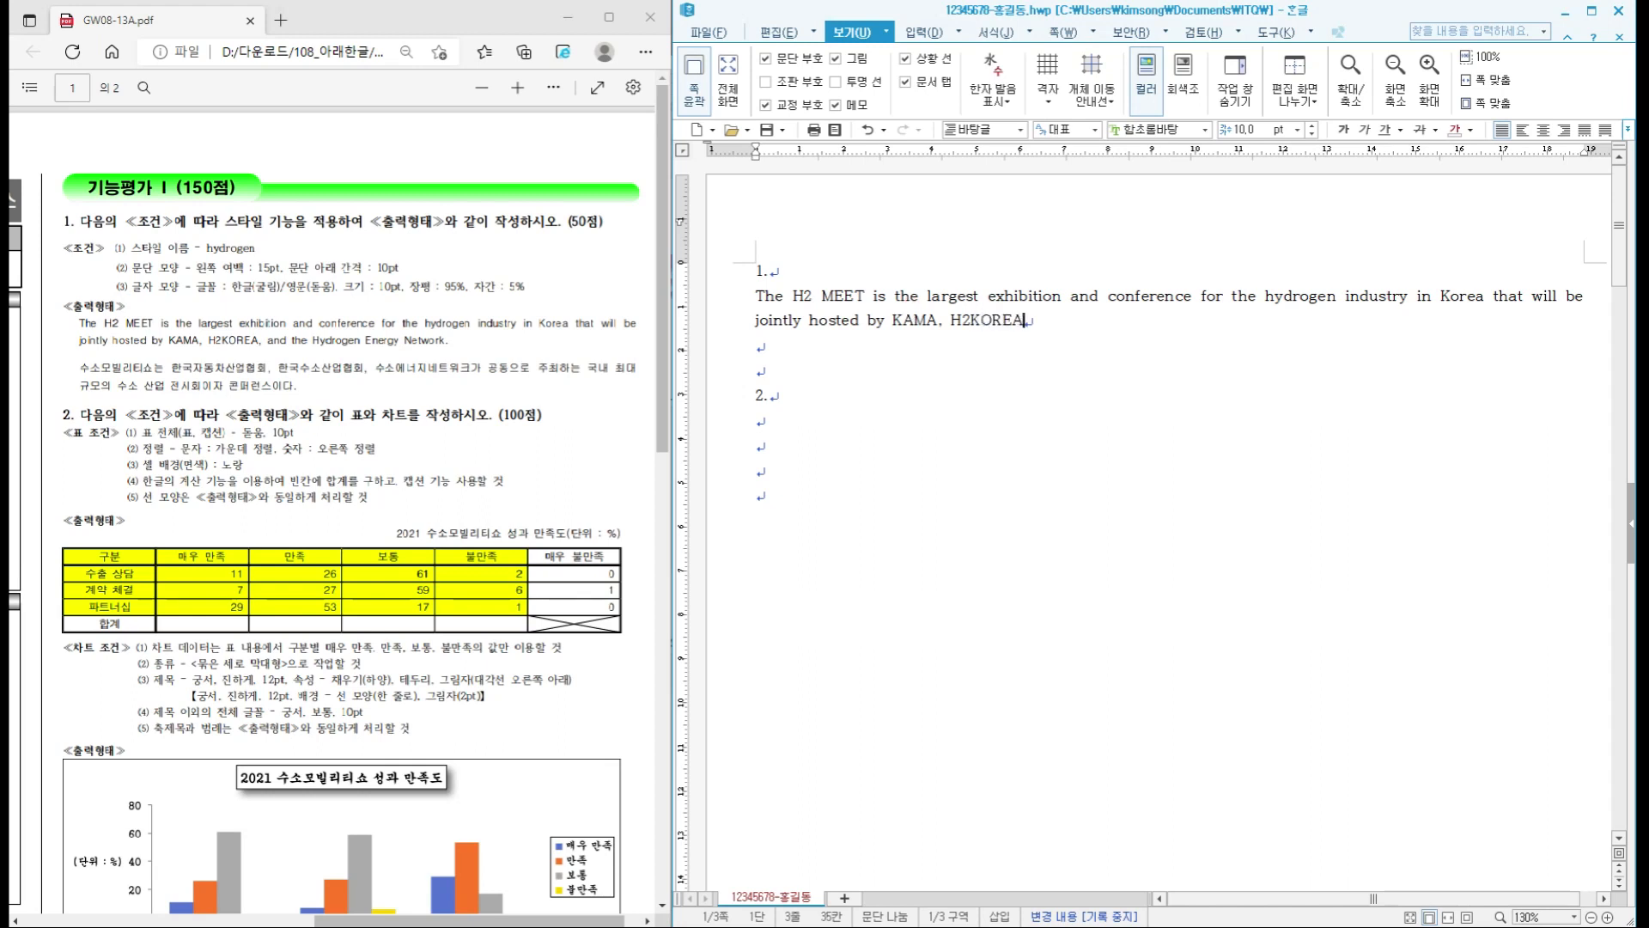
type(", and the Hydroge")
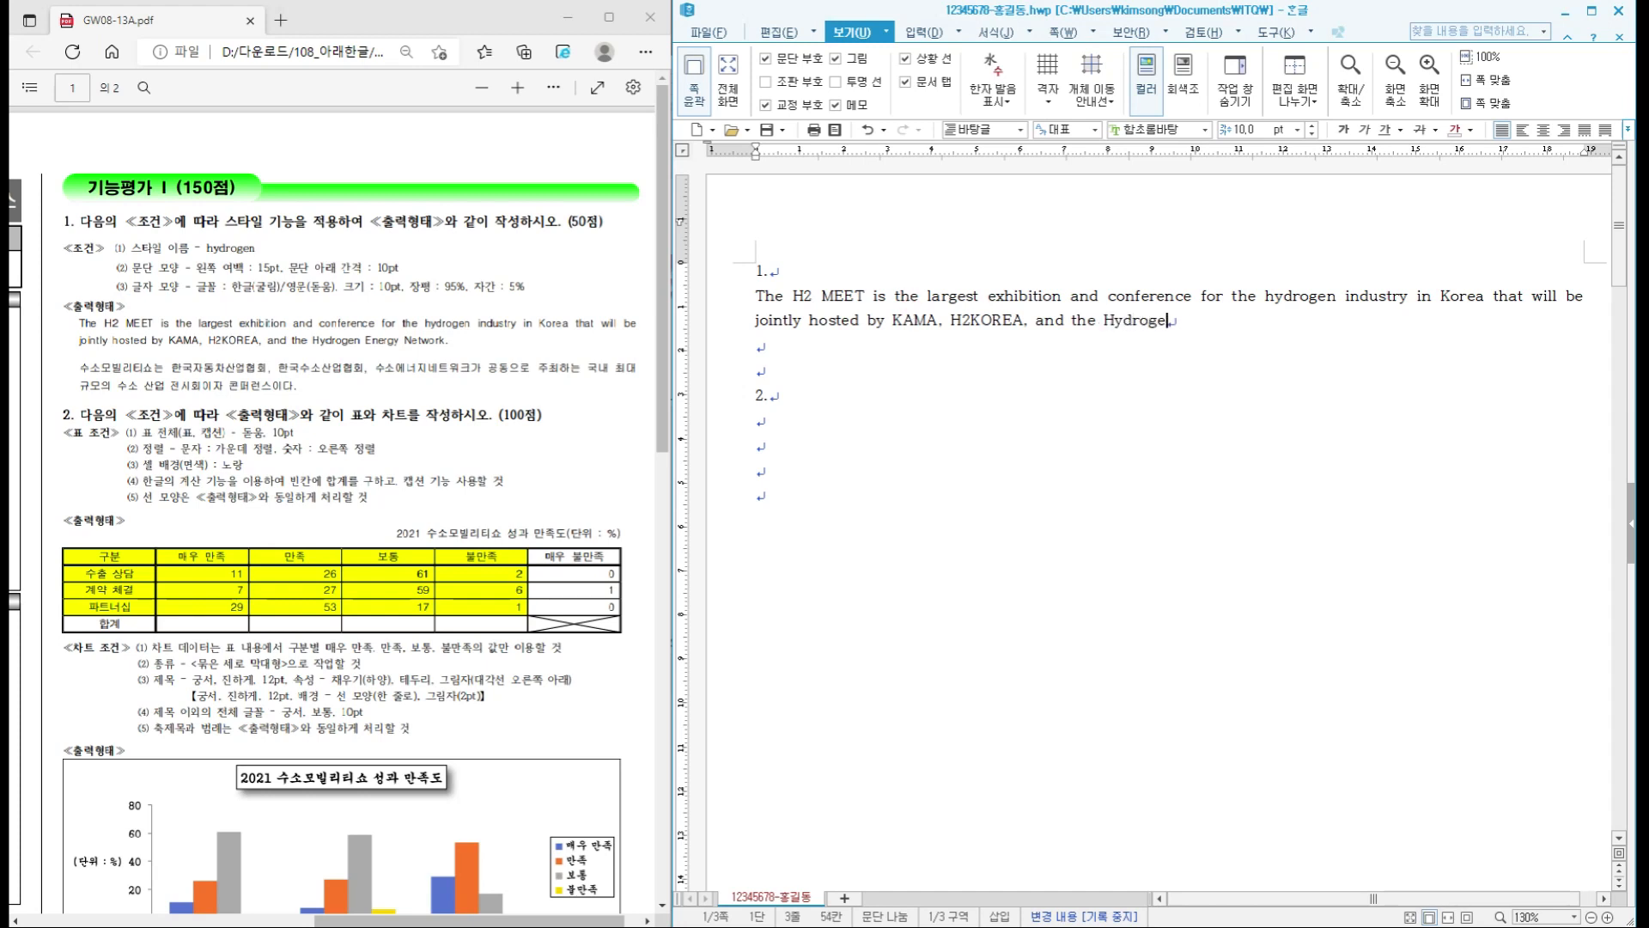
type("n Energy Network.")
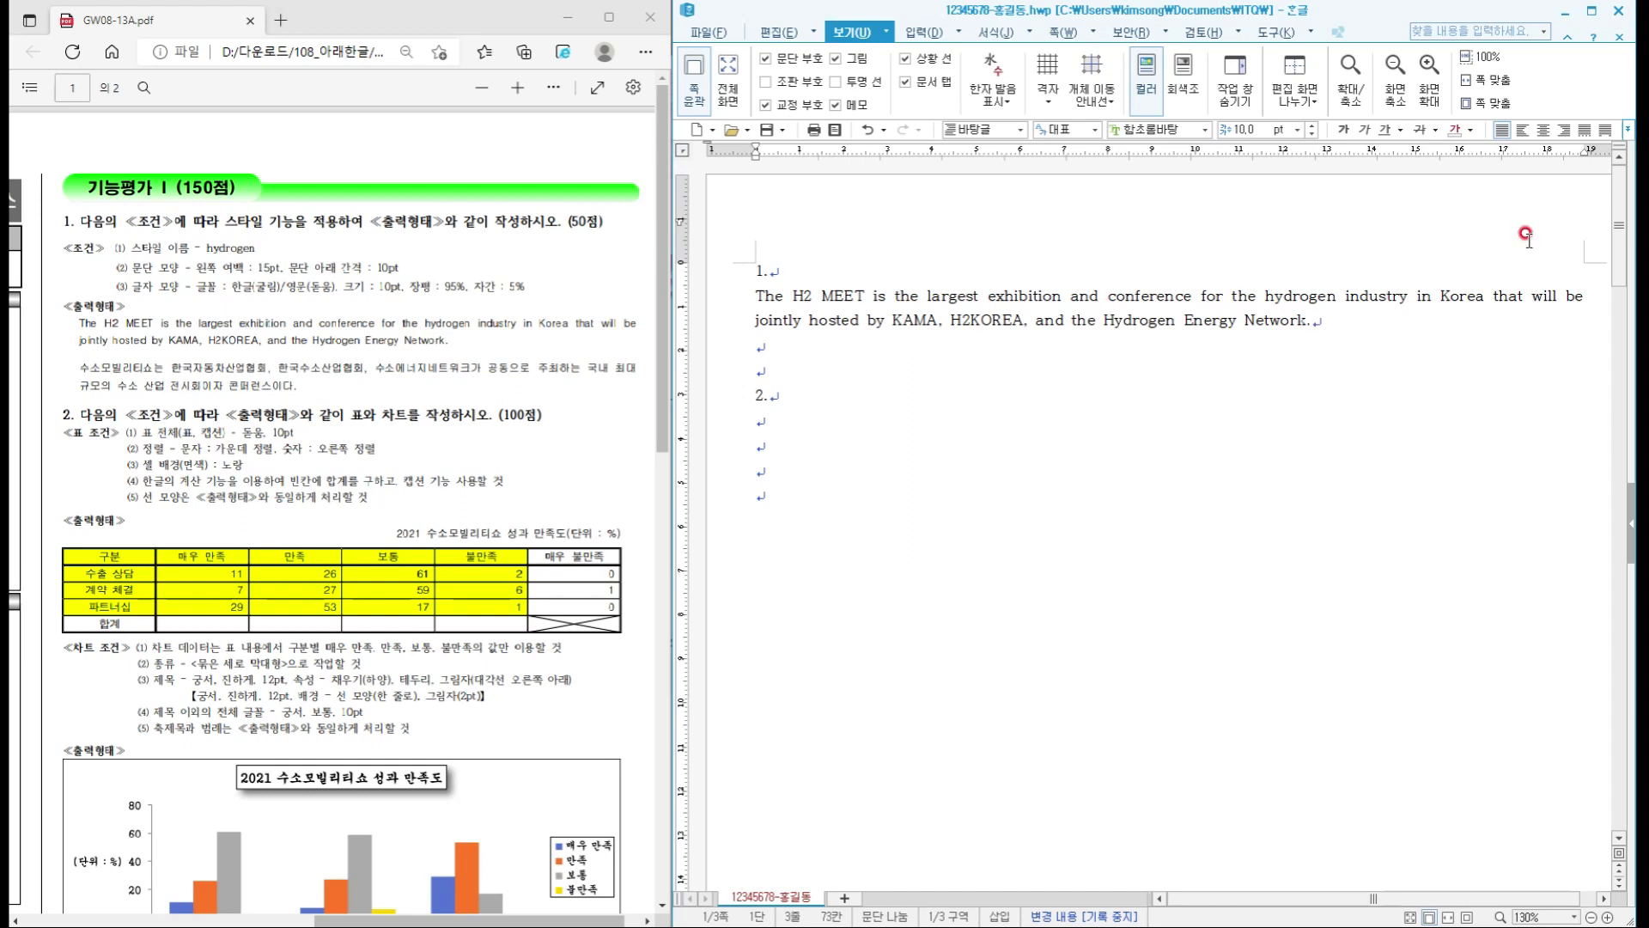
- Begin the Korean paragraph on the line below the English text with "수소모빌리티쇼는 한국자동차산업협회,"
left_click(457, 333)
left_click(948, 351)
left_click(783, 352)
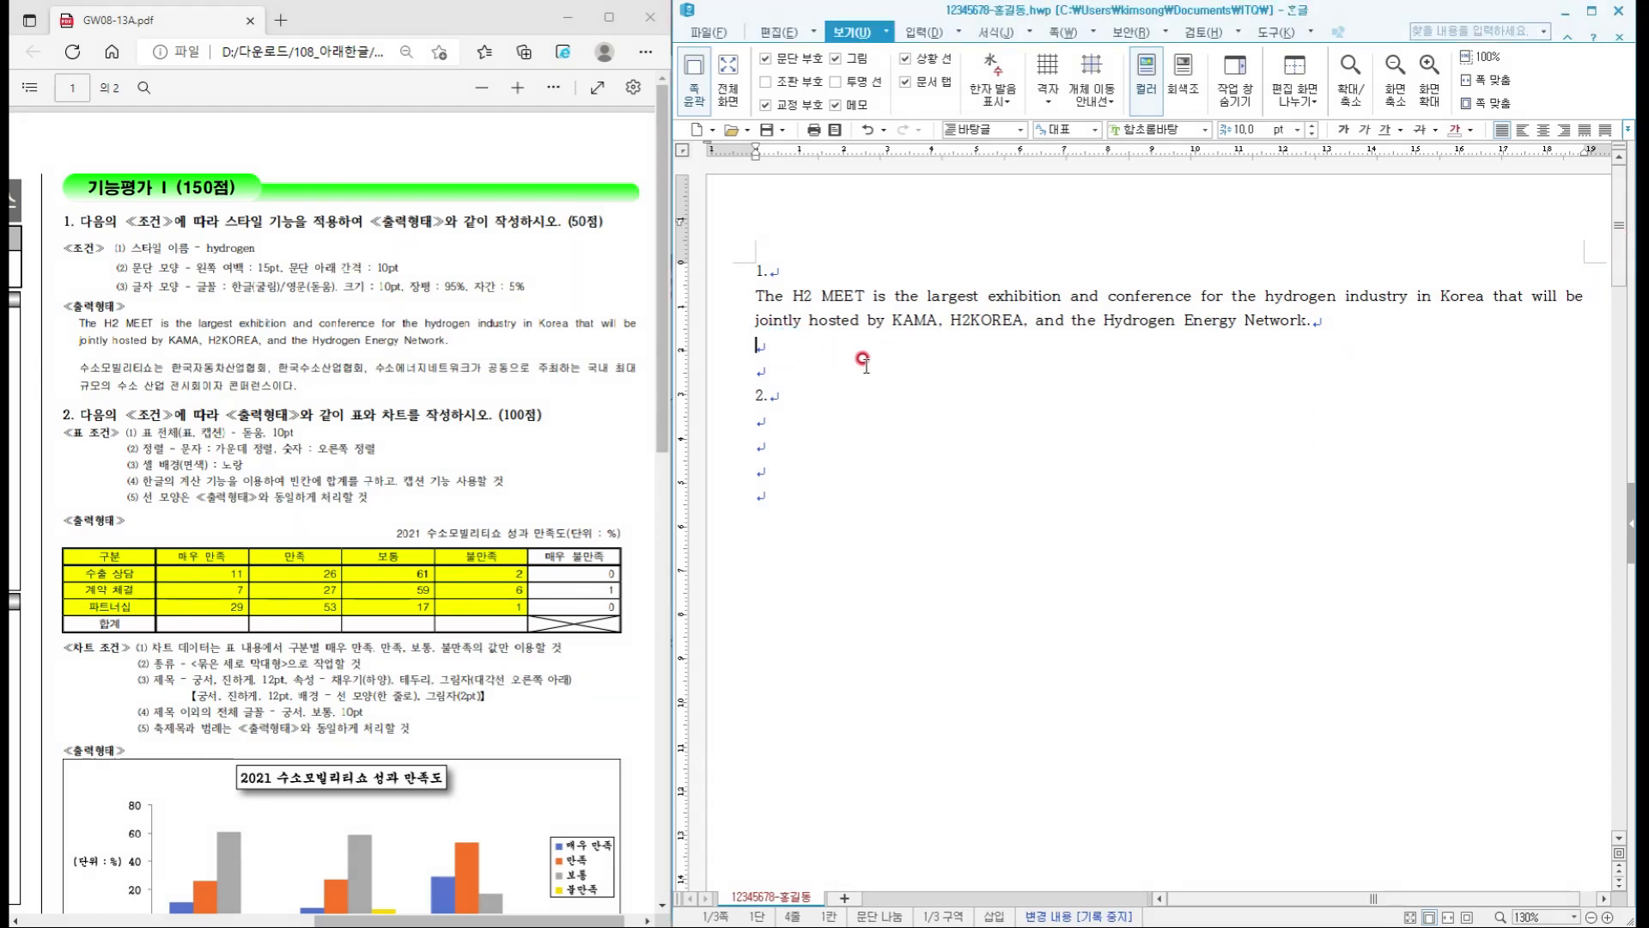
type("수소모빌")
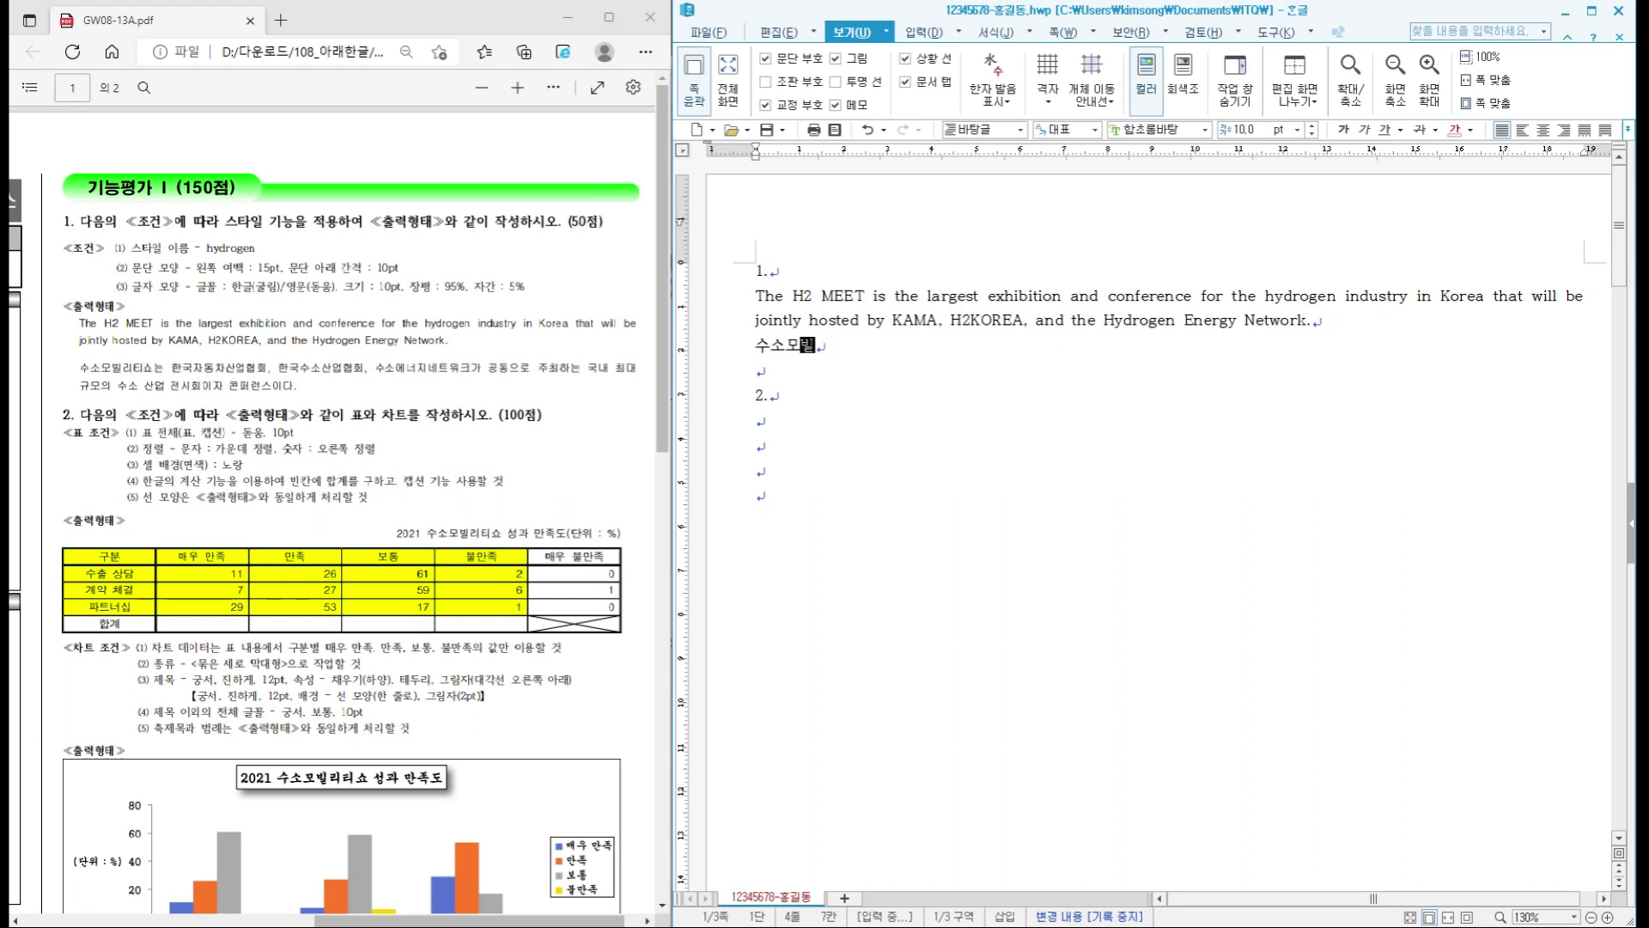
type("리티쇼")
left_click(864, 360)
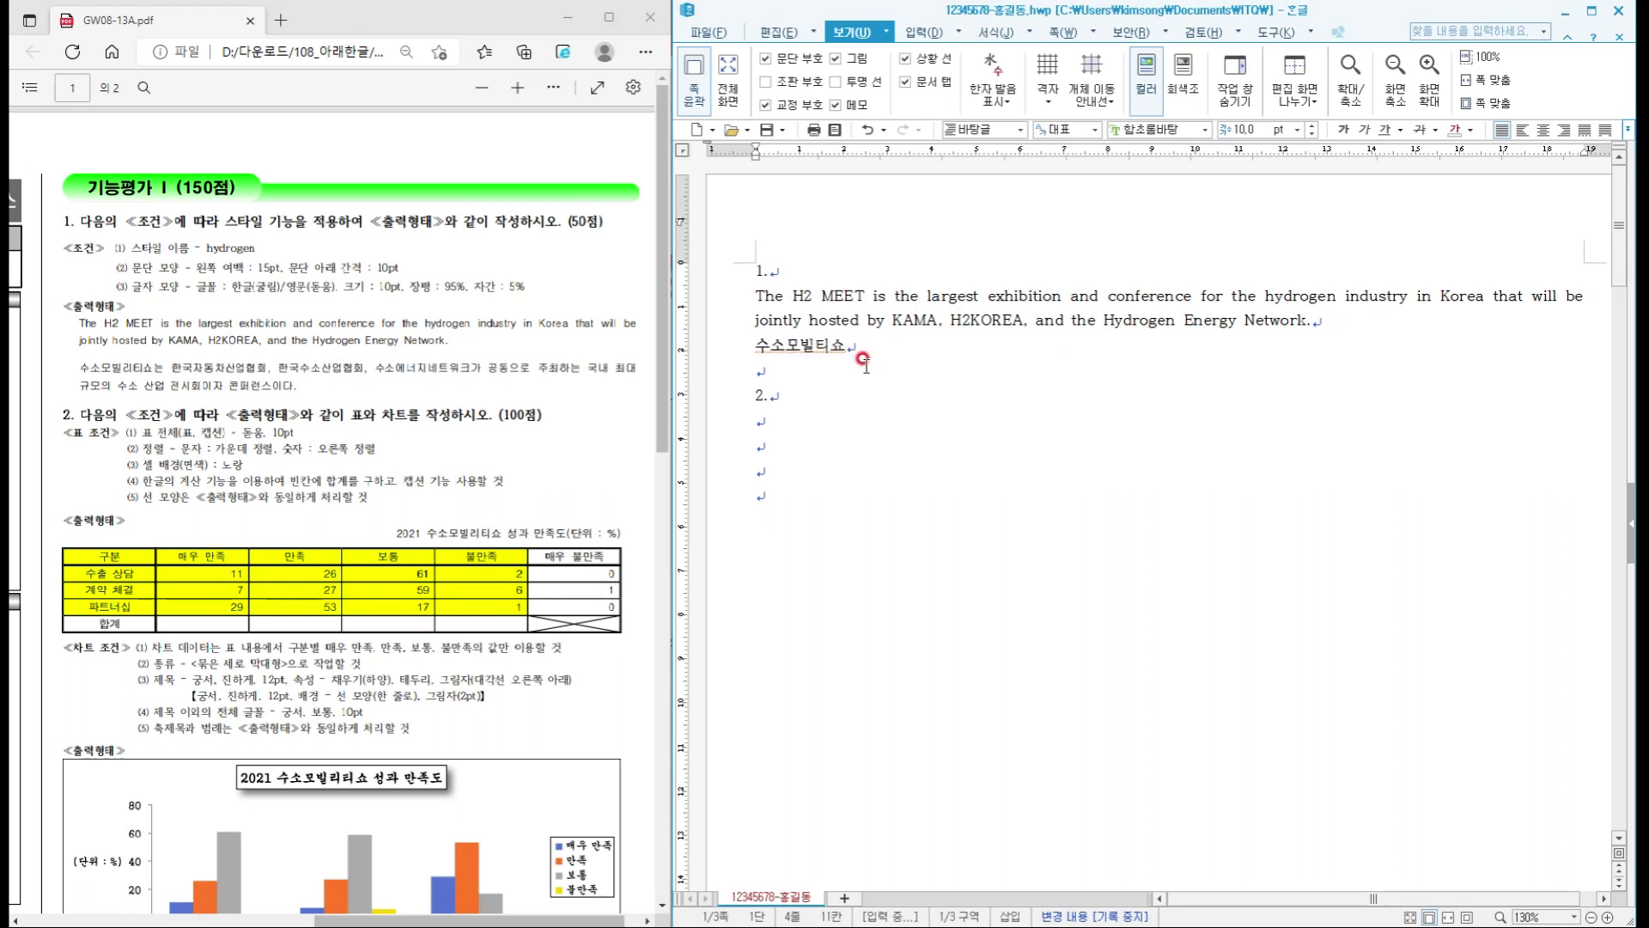
key("BackSpace")
key("BackSpace")
key("BackSpace")
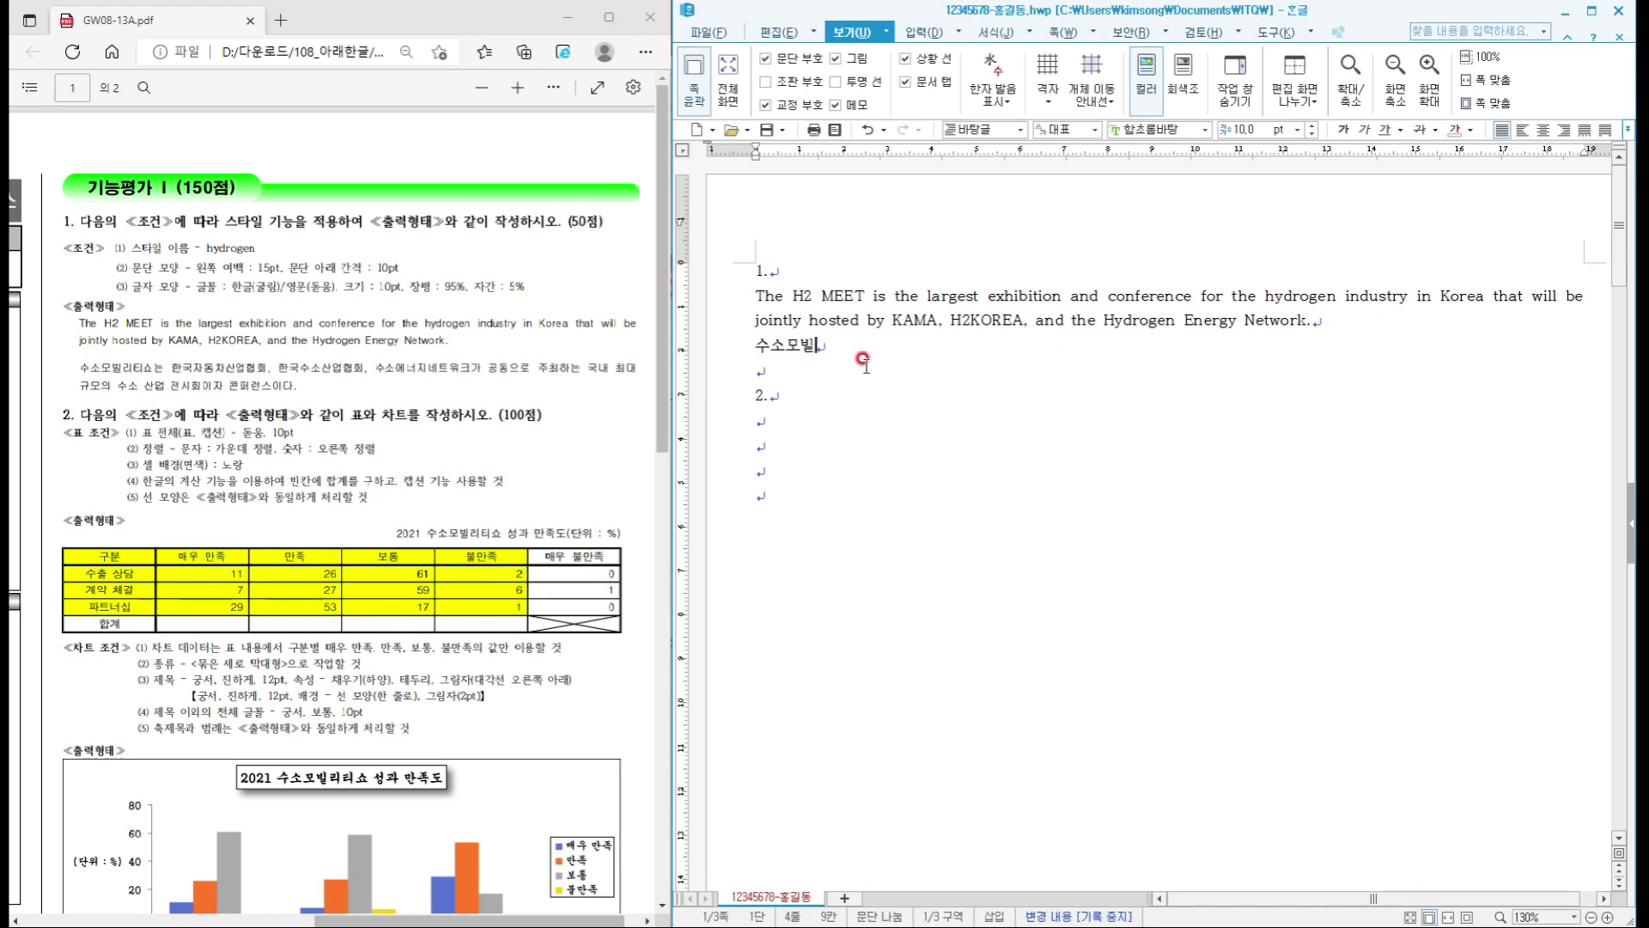
type("리티")
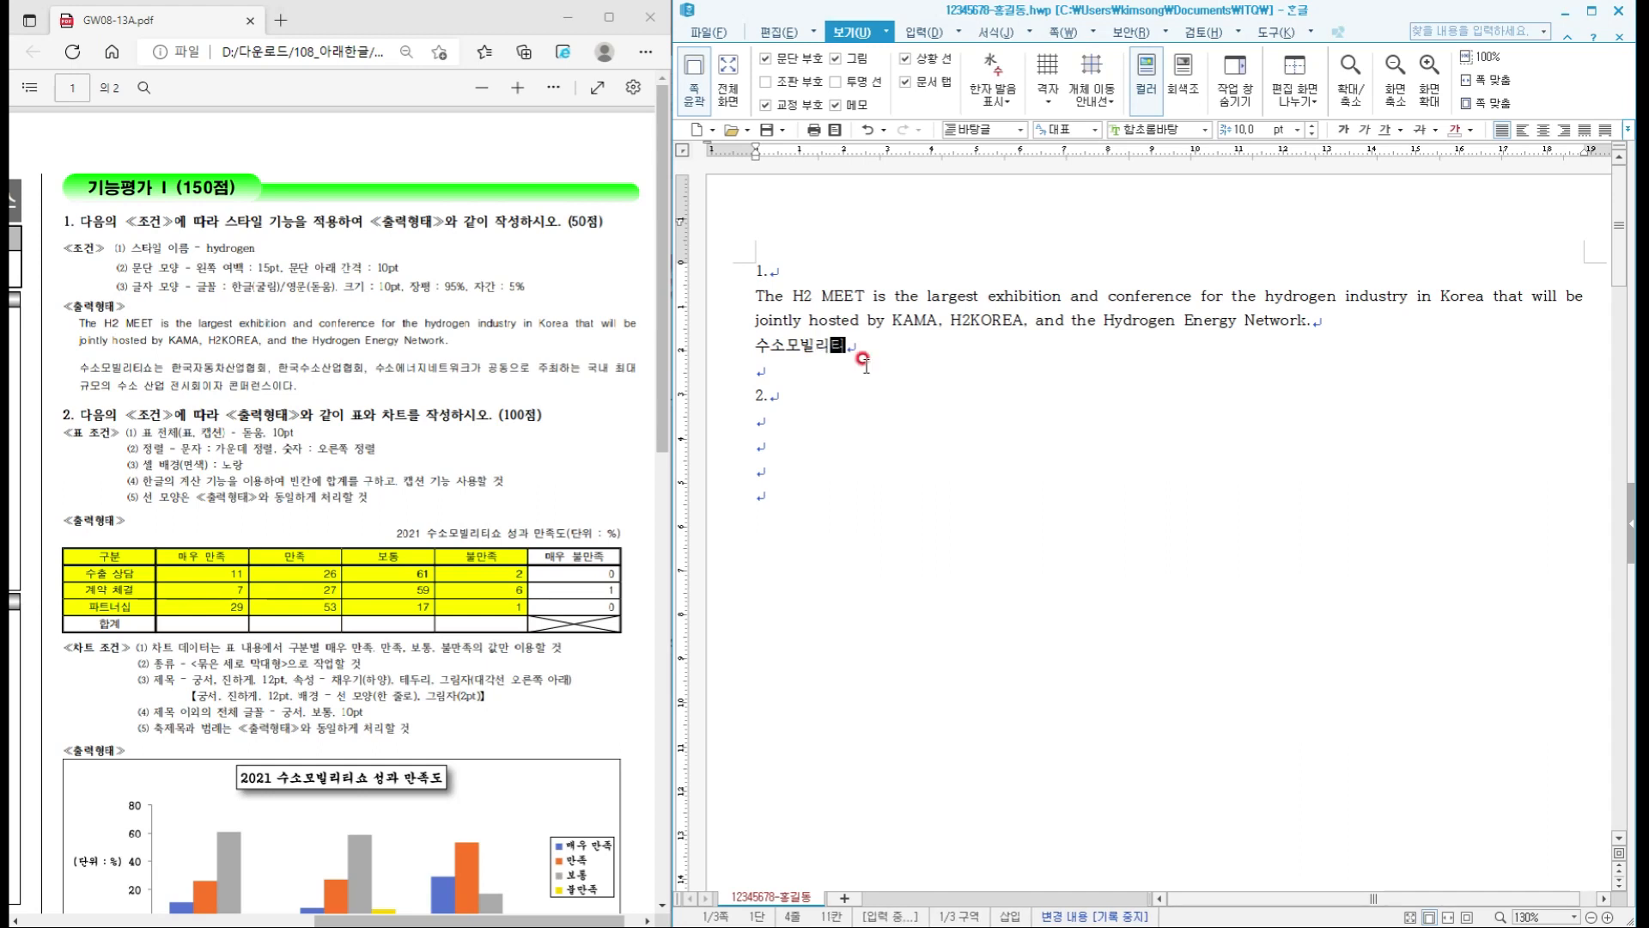
type("쇼는 한국자동")
type("차산업협")
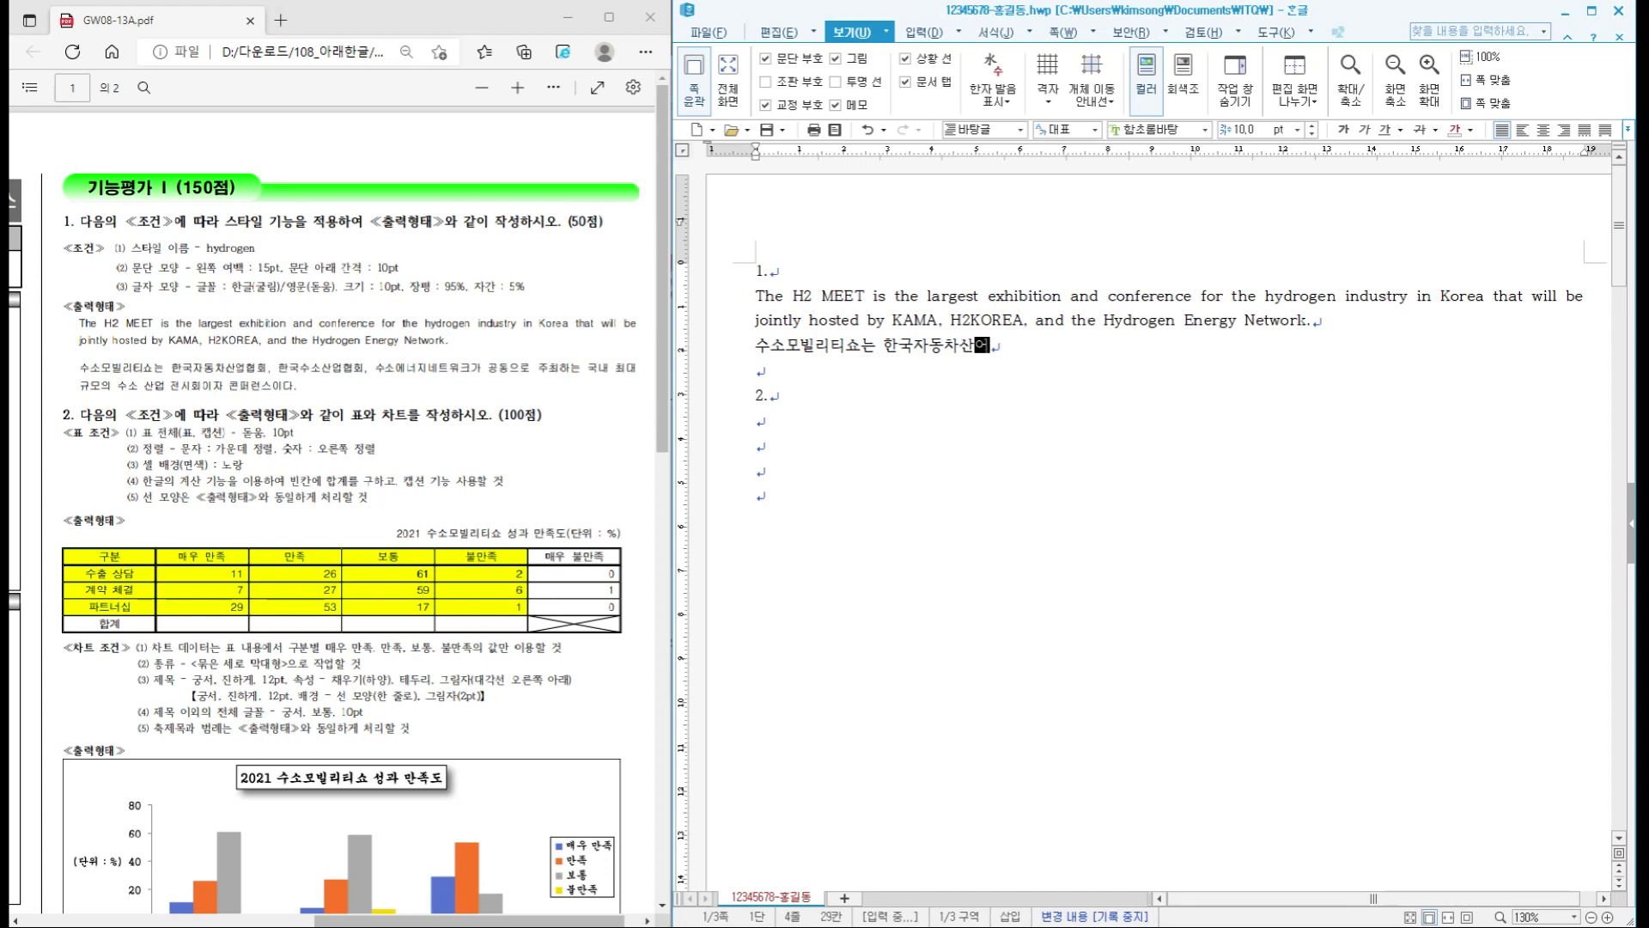
type("회,")
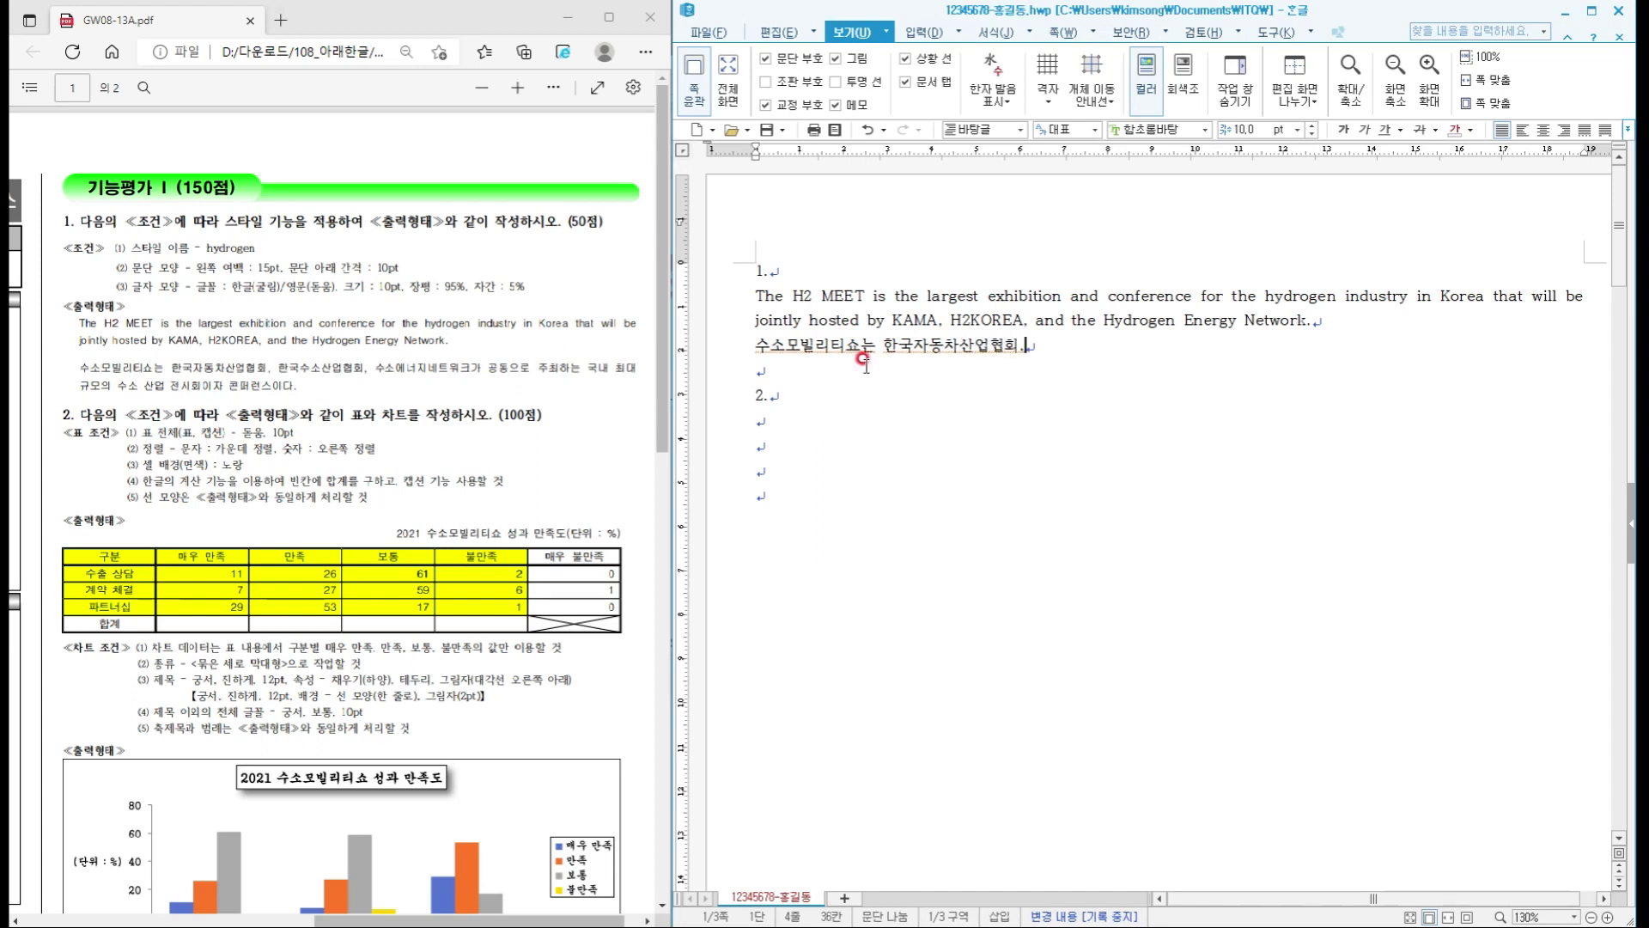
- Continue the Korean paragraph under item 1 with "한국수소산업협회, 수소에너지네트워크가 공동으로"
type(" 한국수소")
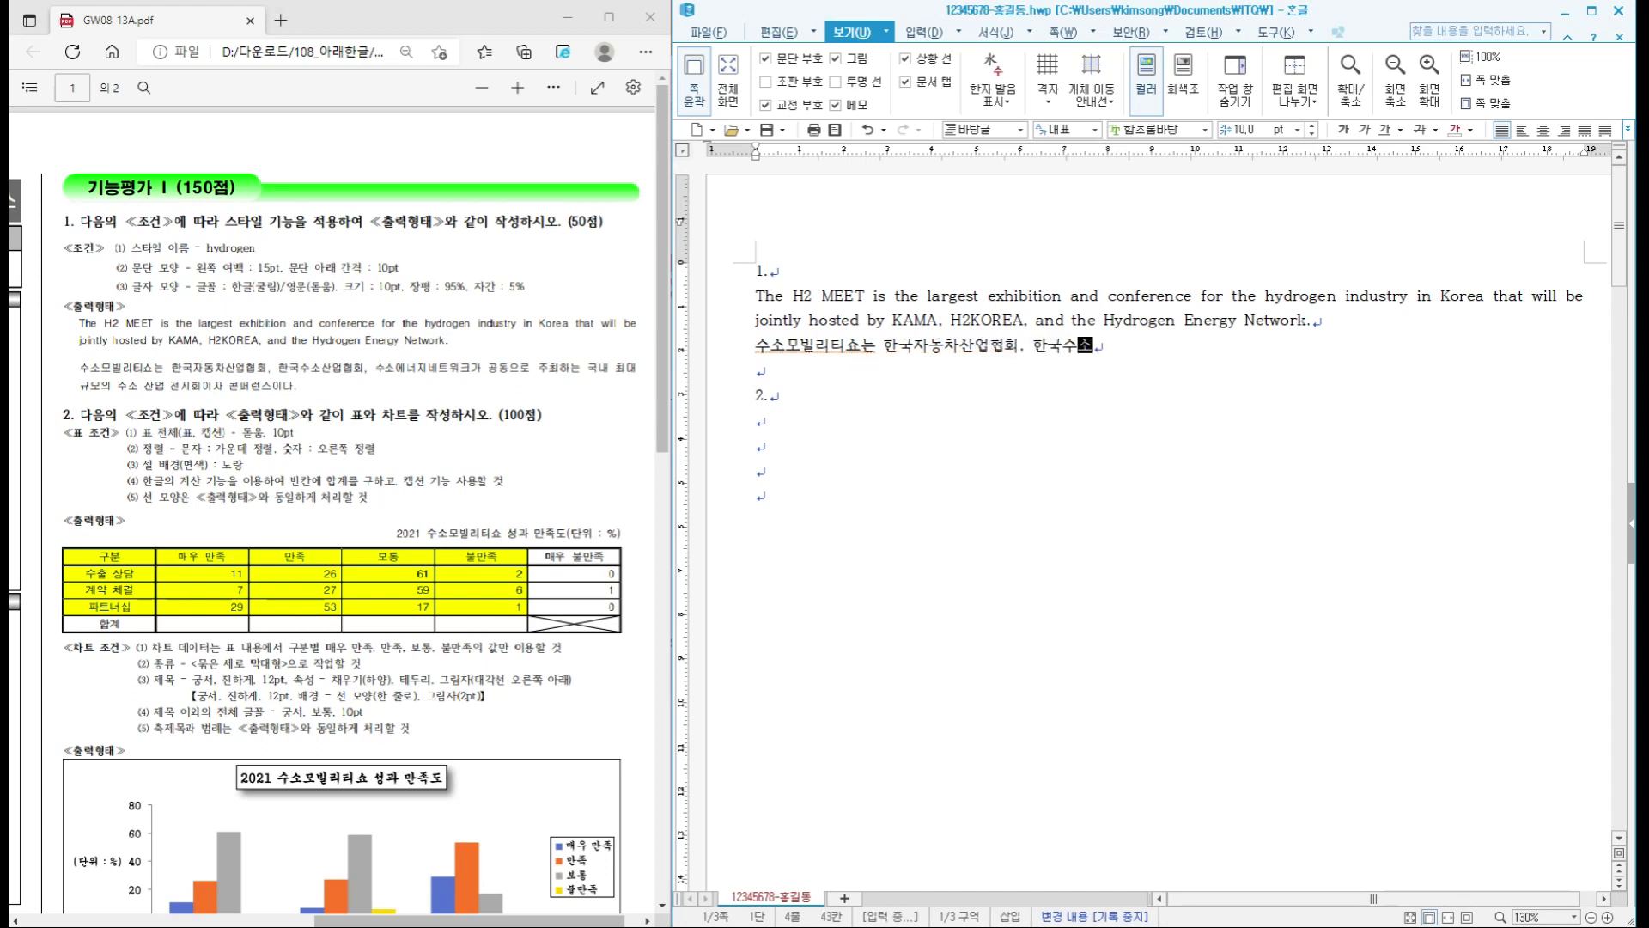
type("산업혀ㅎ, 수소")
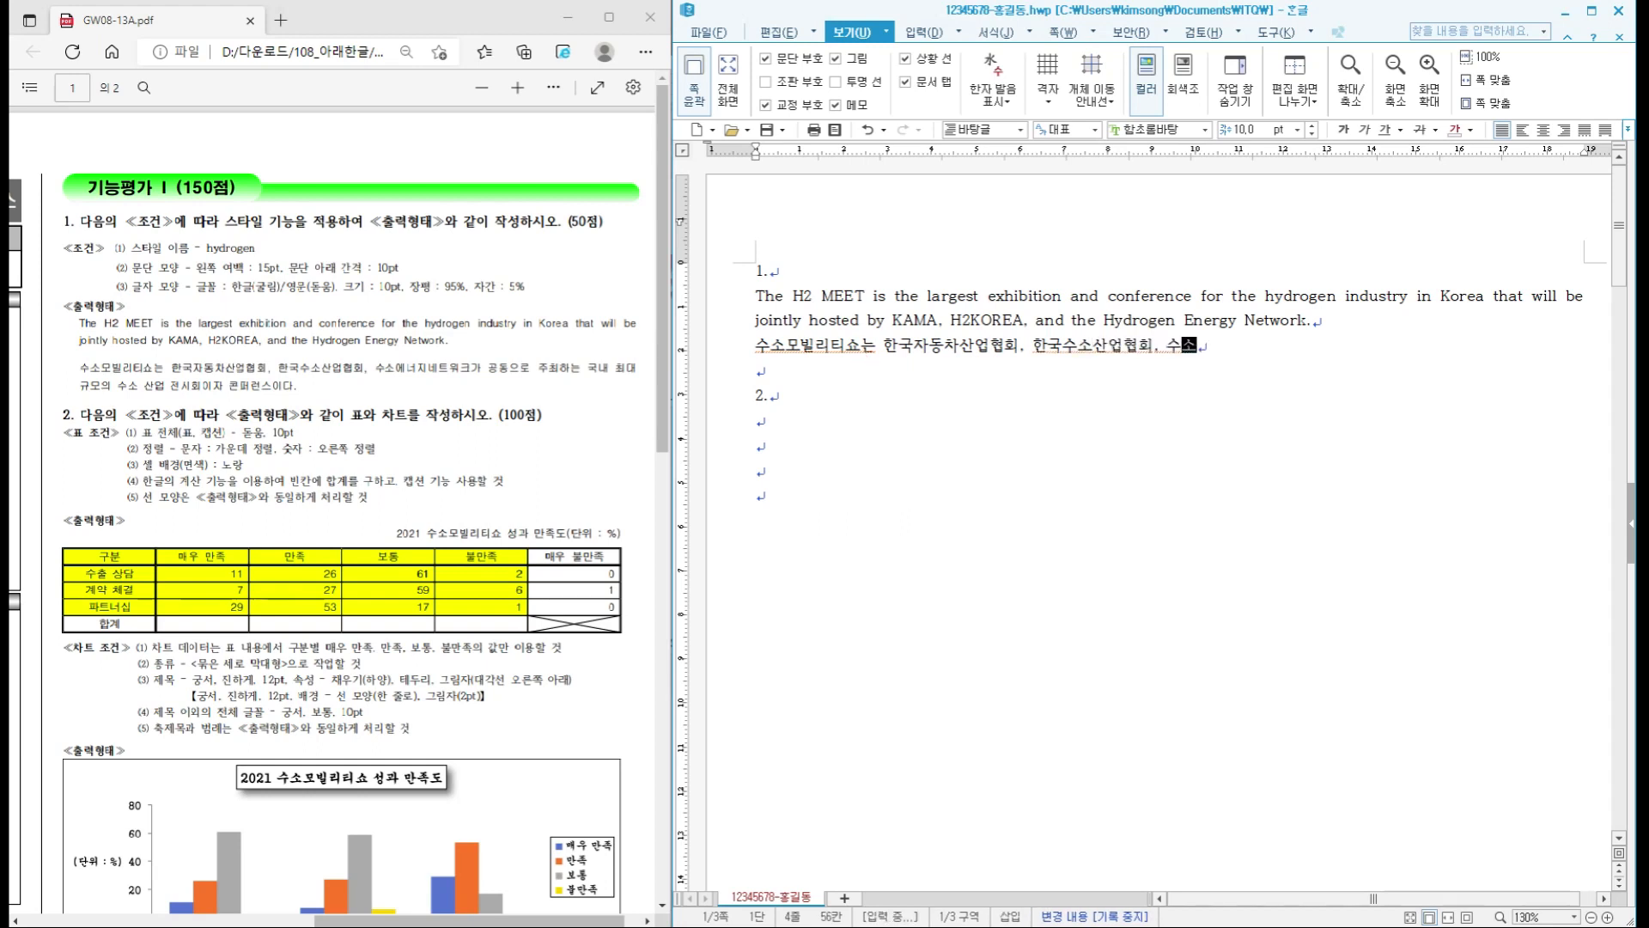
type("에너지네트웍")
type("크가 공동으로 ㅈ")
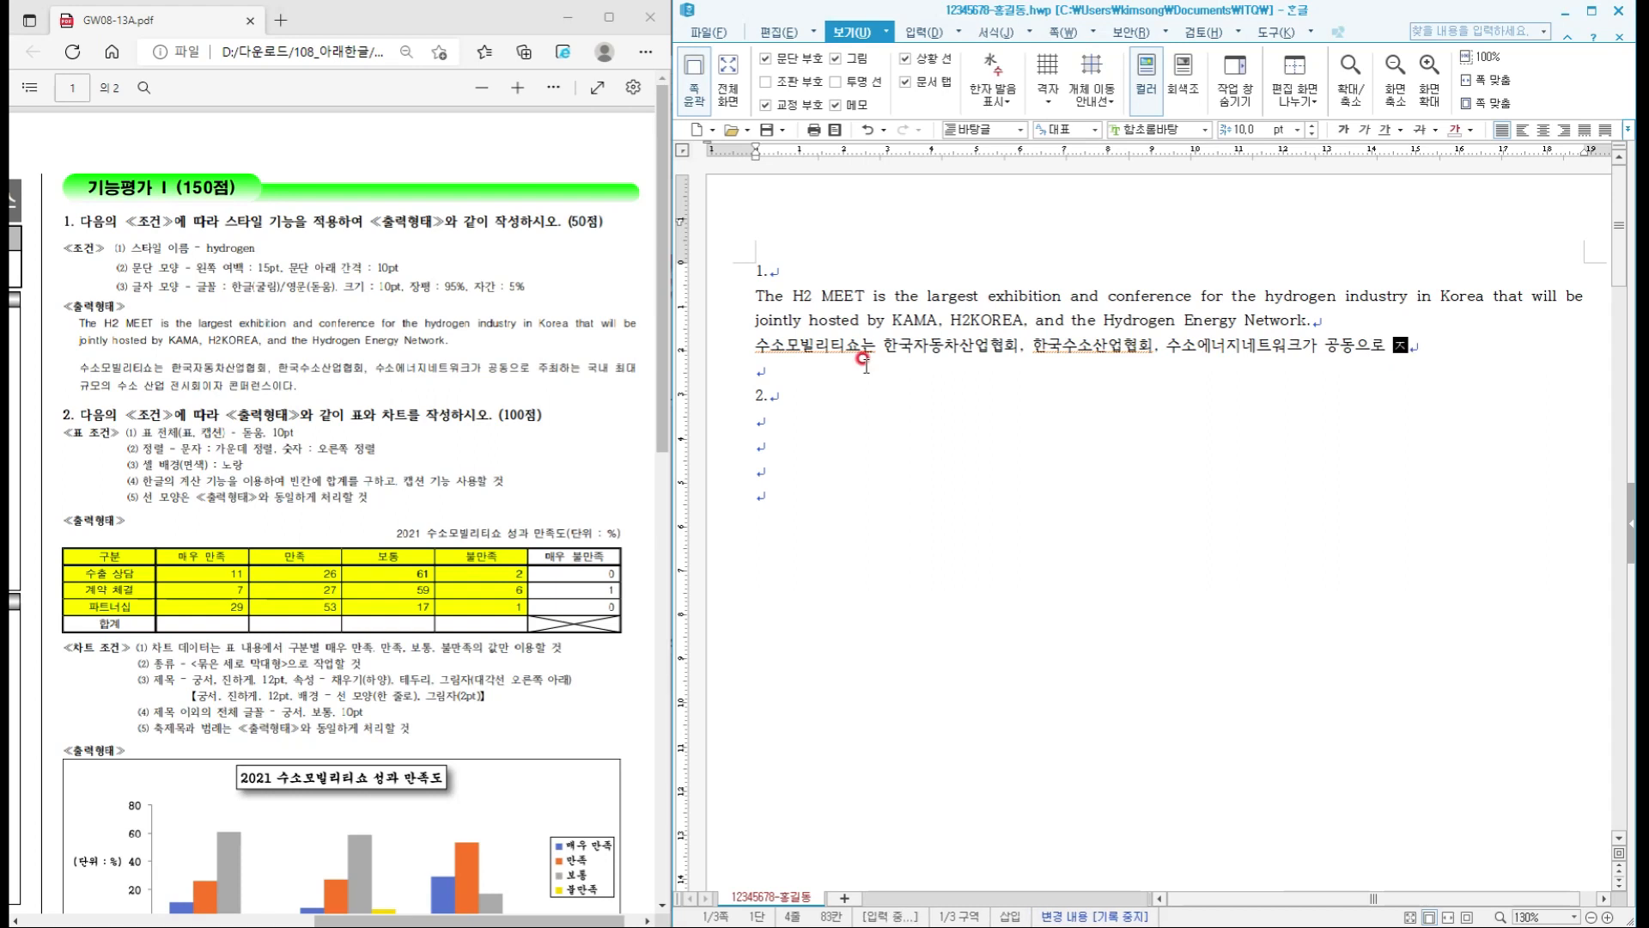
- Complete the Korean paragraph with "주최하는 국내 최대 규모의 수소 산업 전시회이자 콘퍼런스이다." and save the document
type("주최하는 국내 최대")
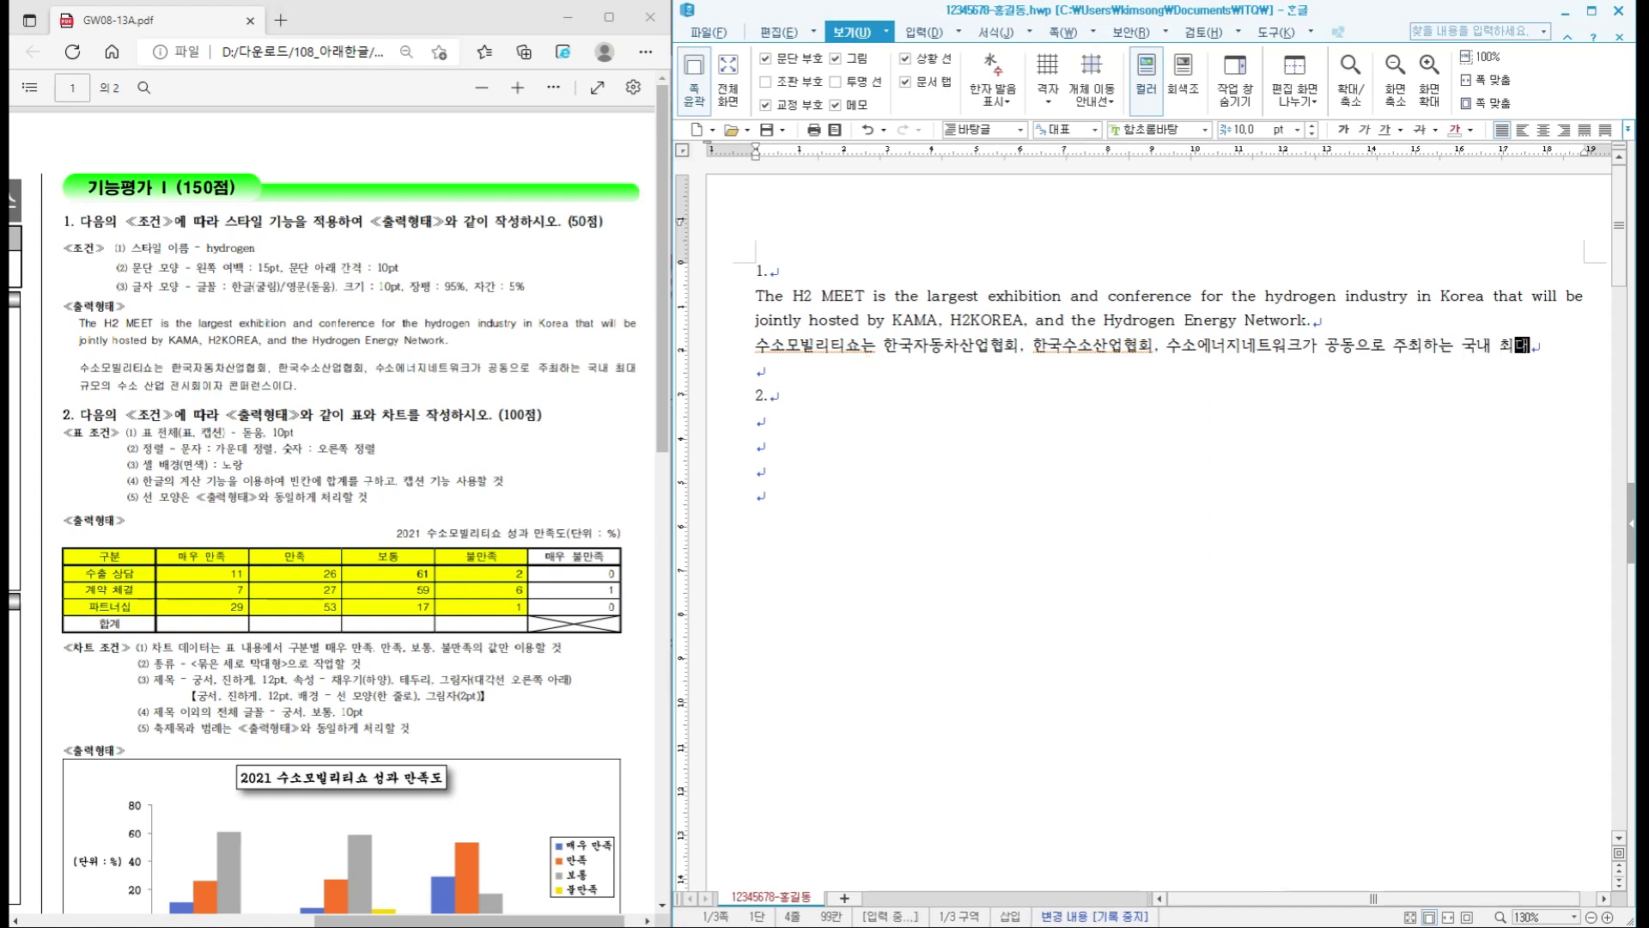
type(" 규모의")
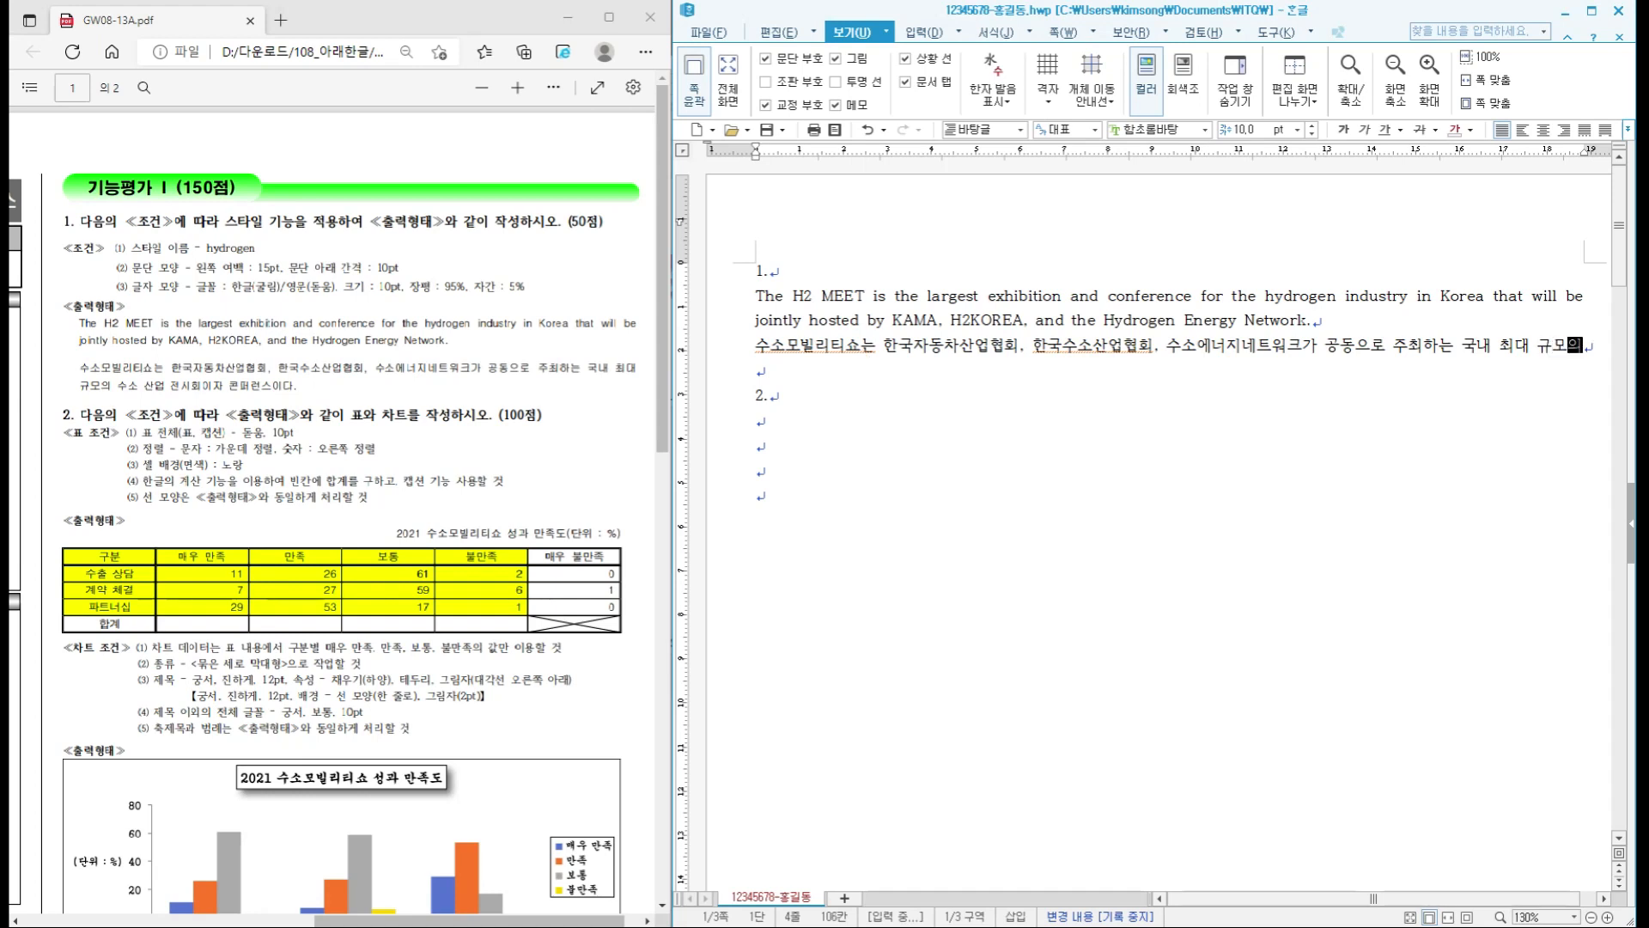
type(" 수소 ㅅ")
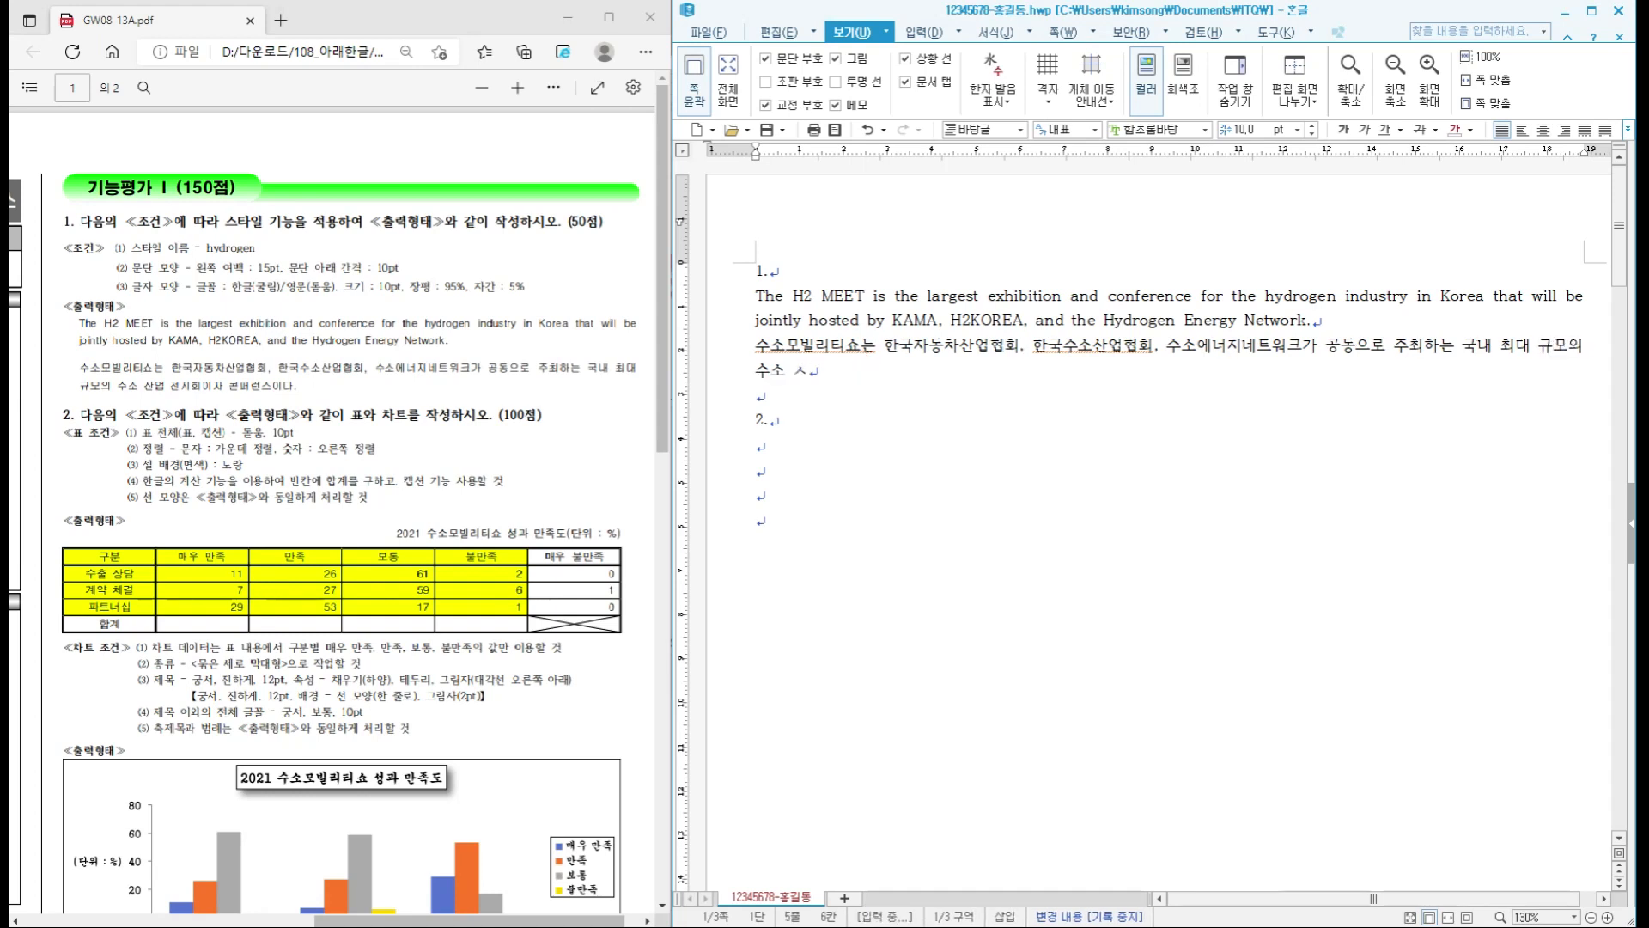
type("소 산업 전시회")
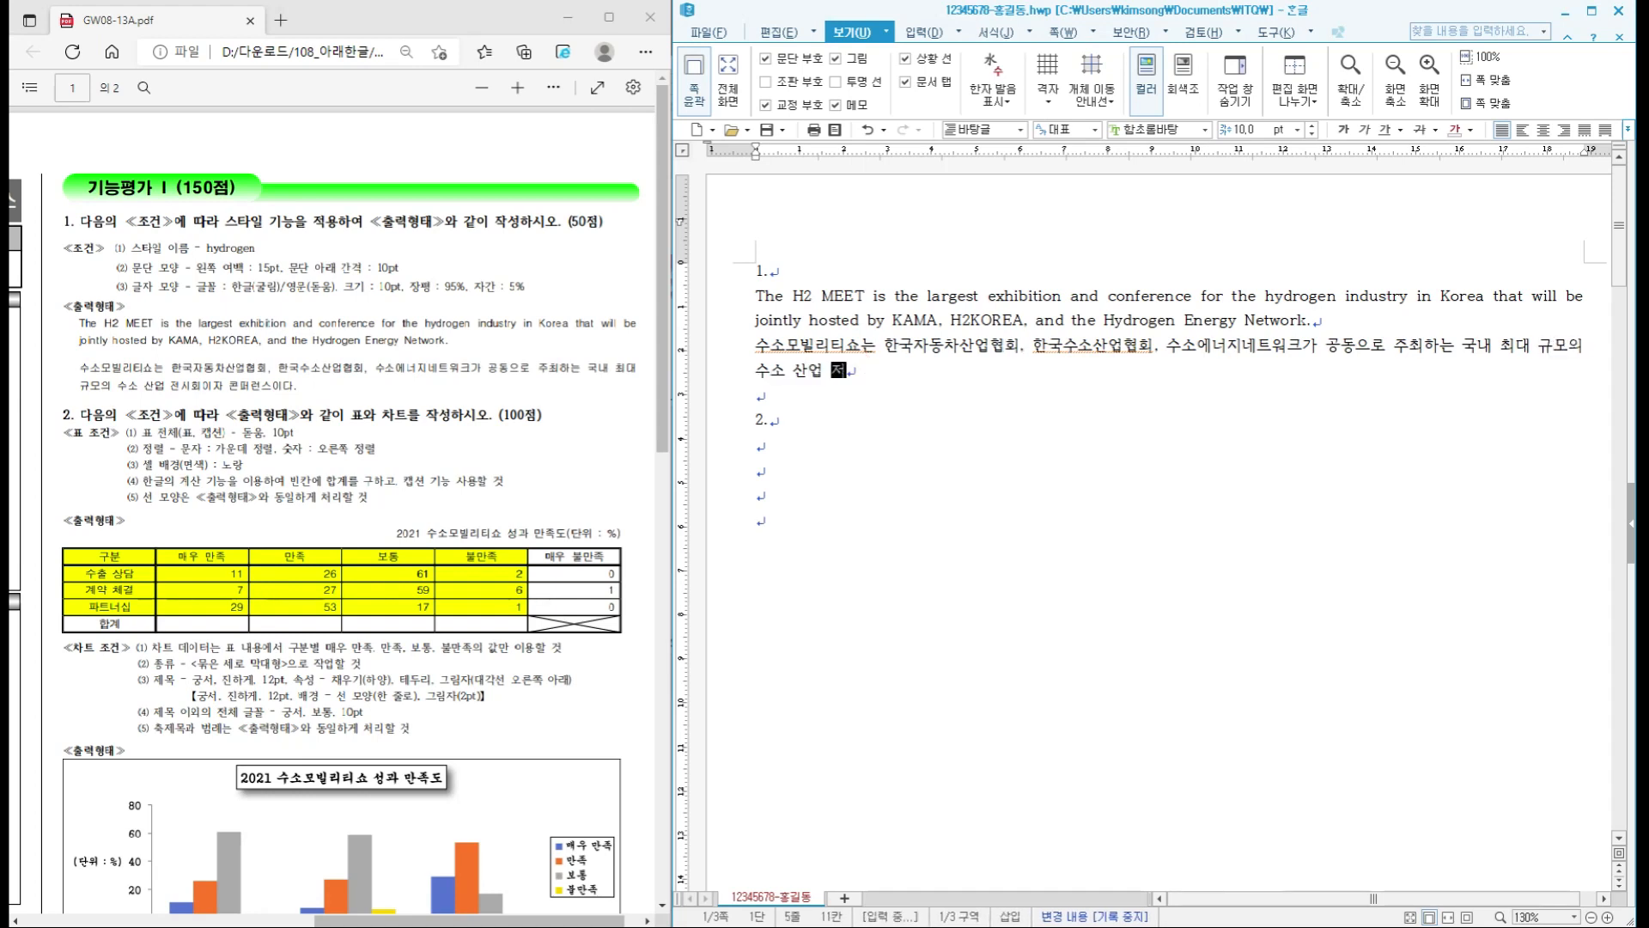
type("이자 콘퍼런스이다")
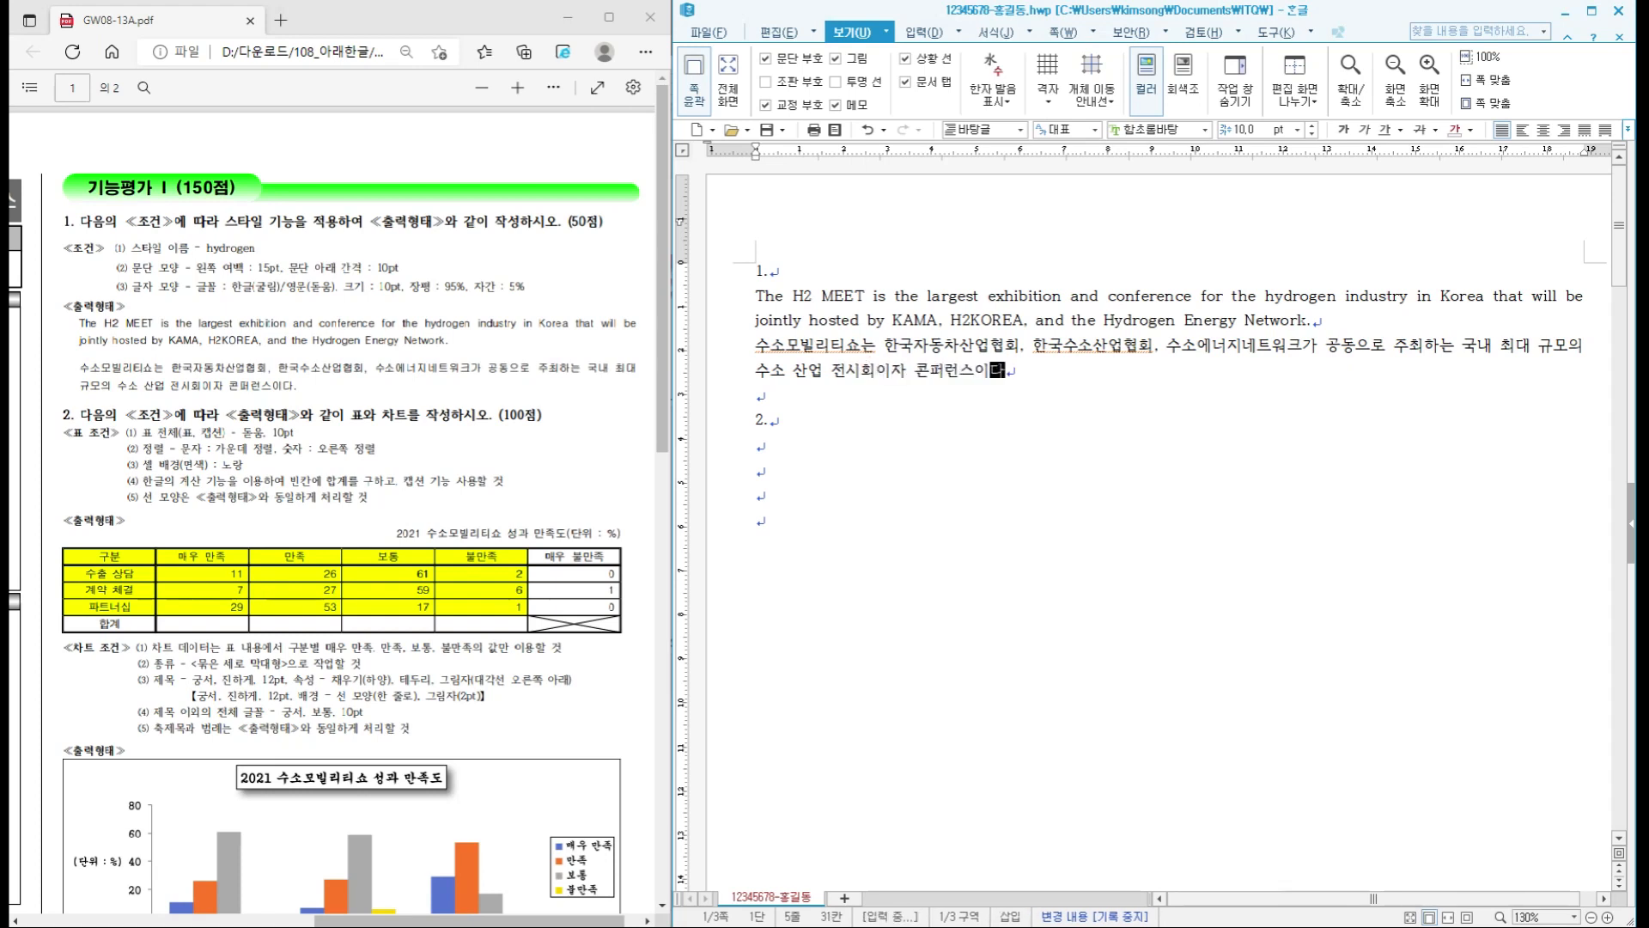
type(".")
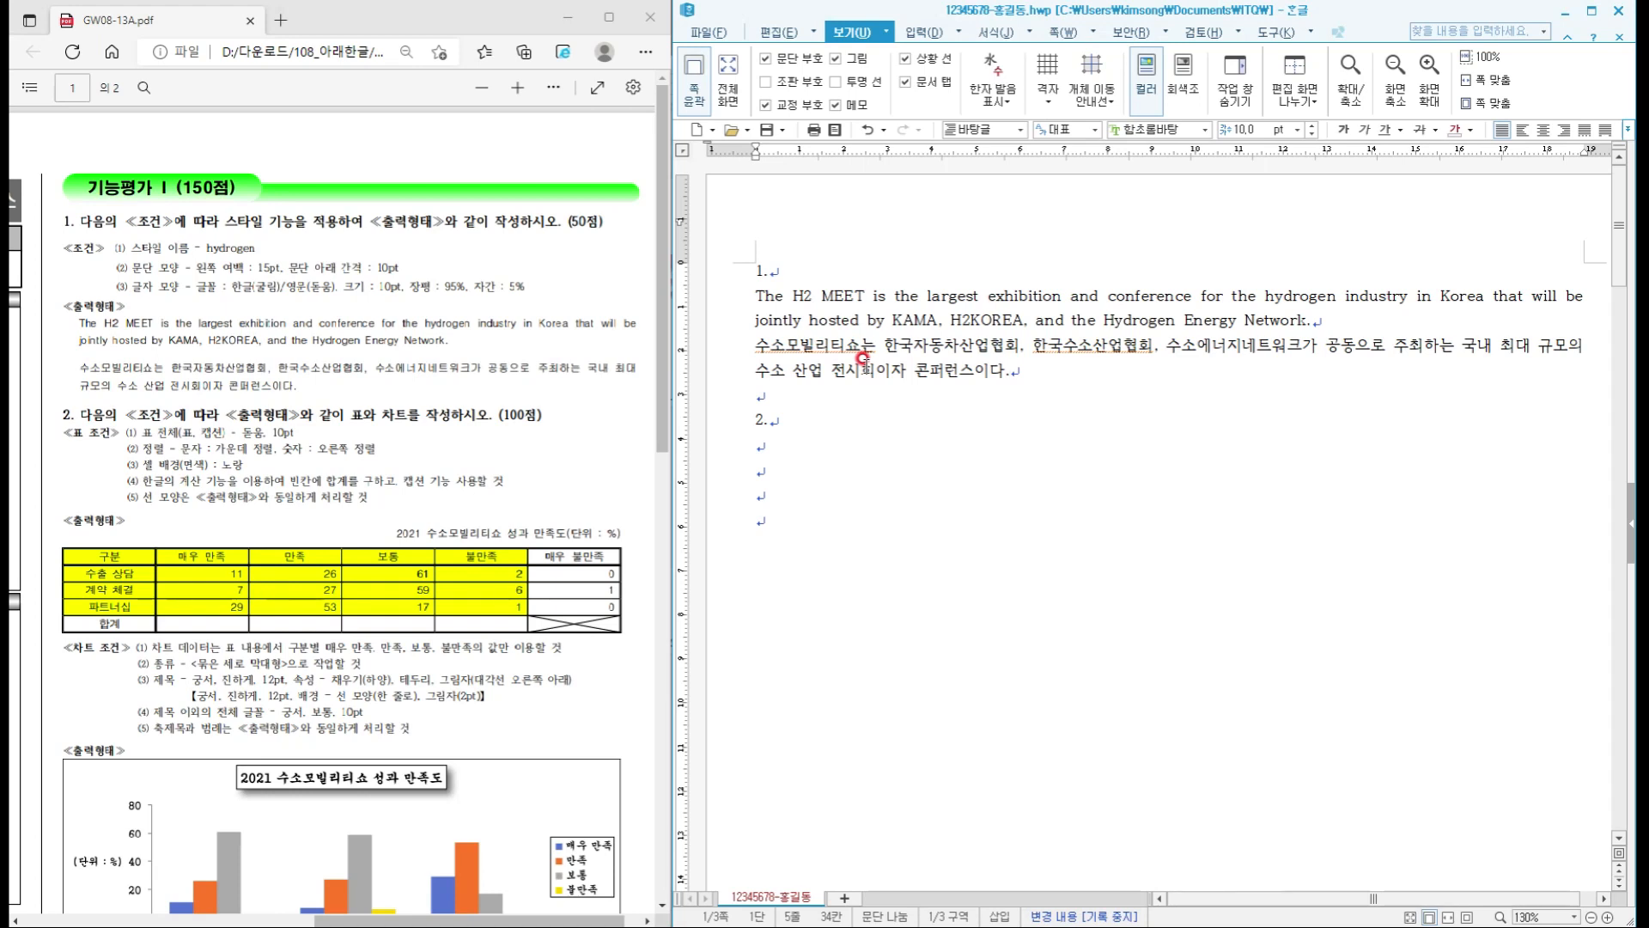
key("alt+s")
key("ctrl+2")
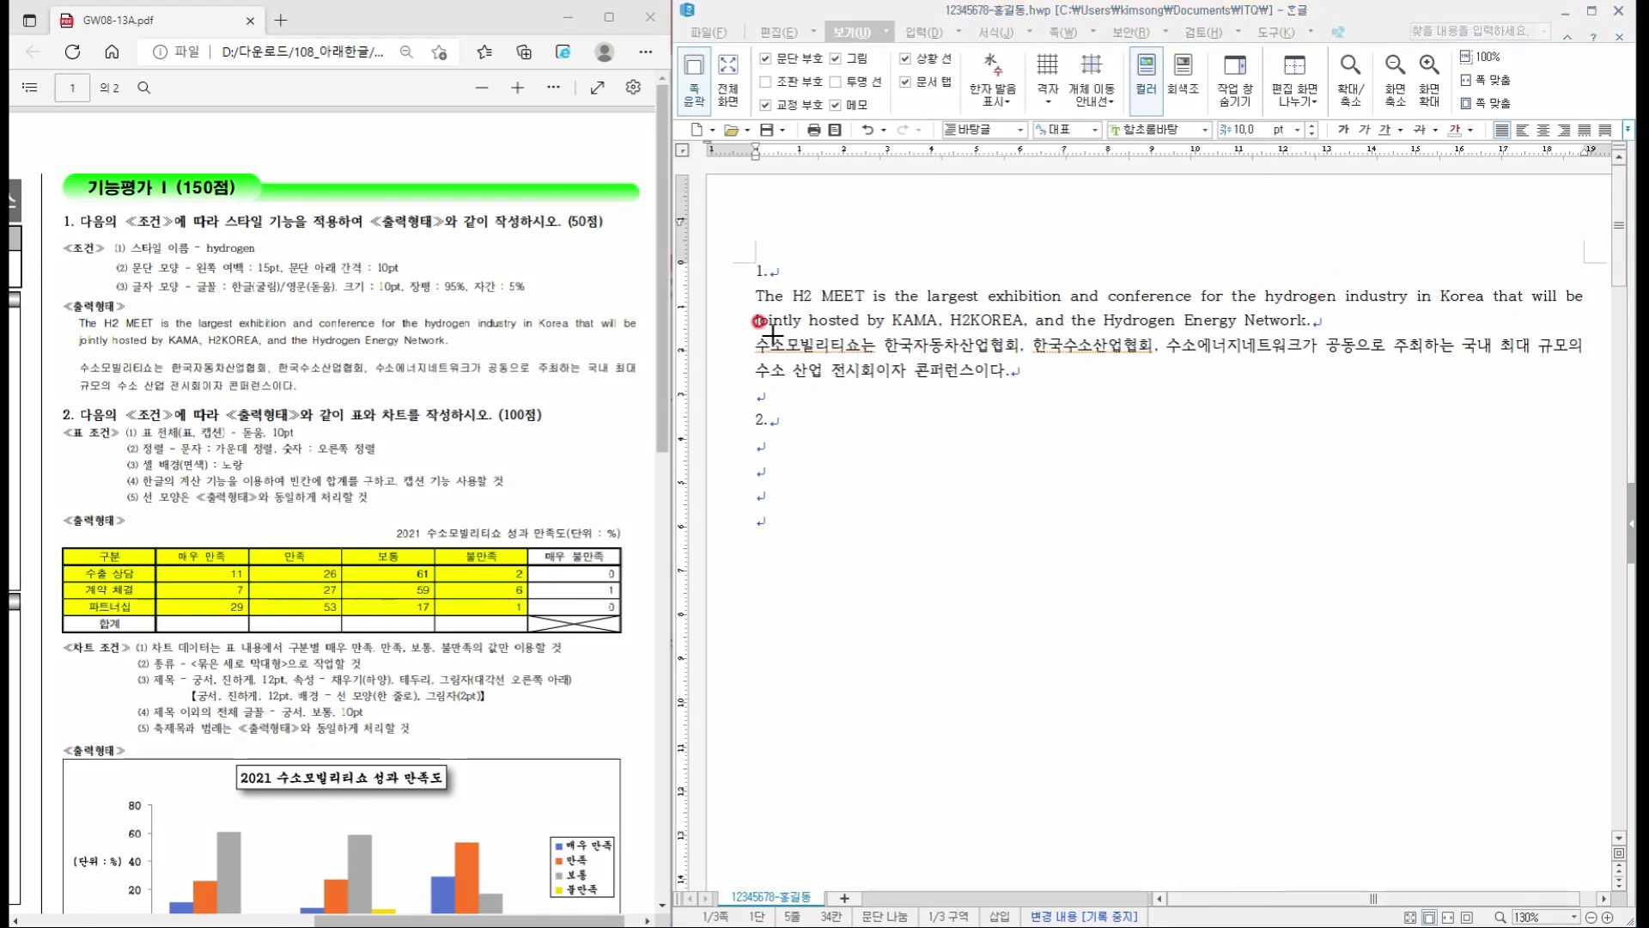
key("b")
mouse_move(753, 333)
left_mouse_down()
mouse_move(787, 360)
mouse_move(884, 358)
left_mouse_up()
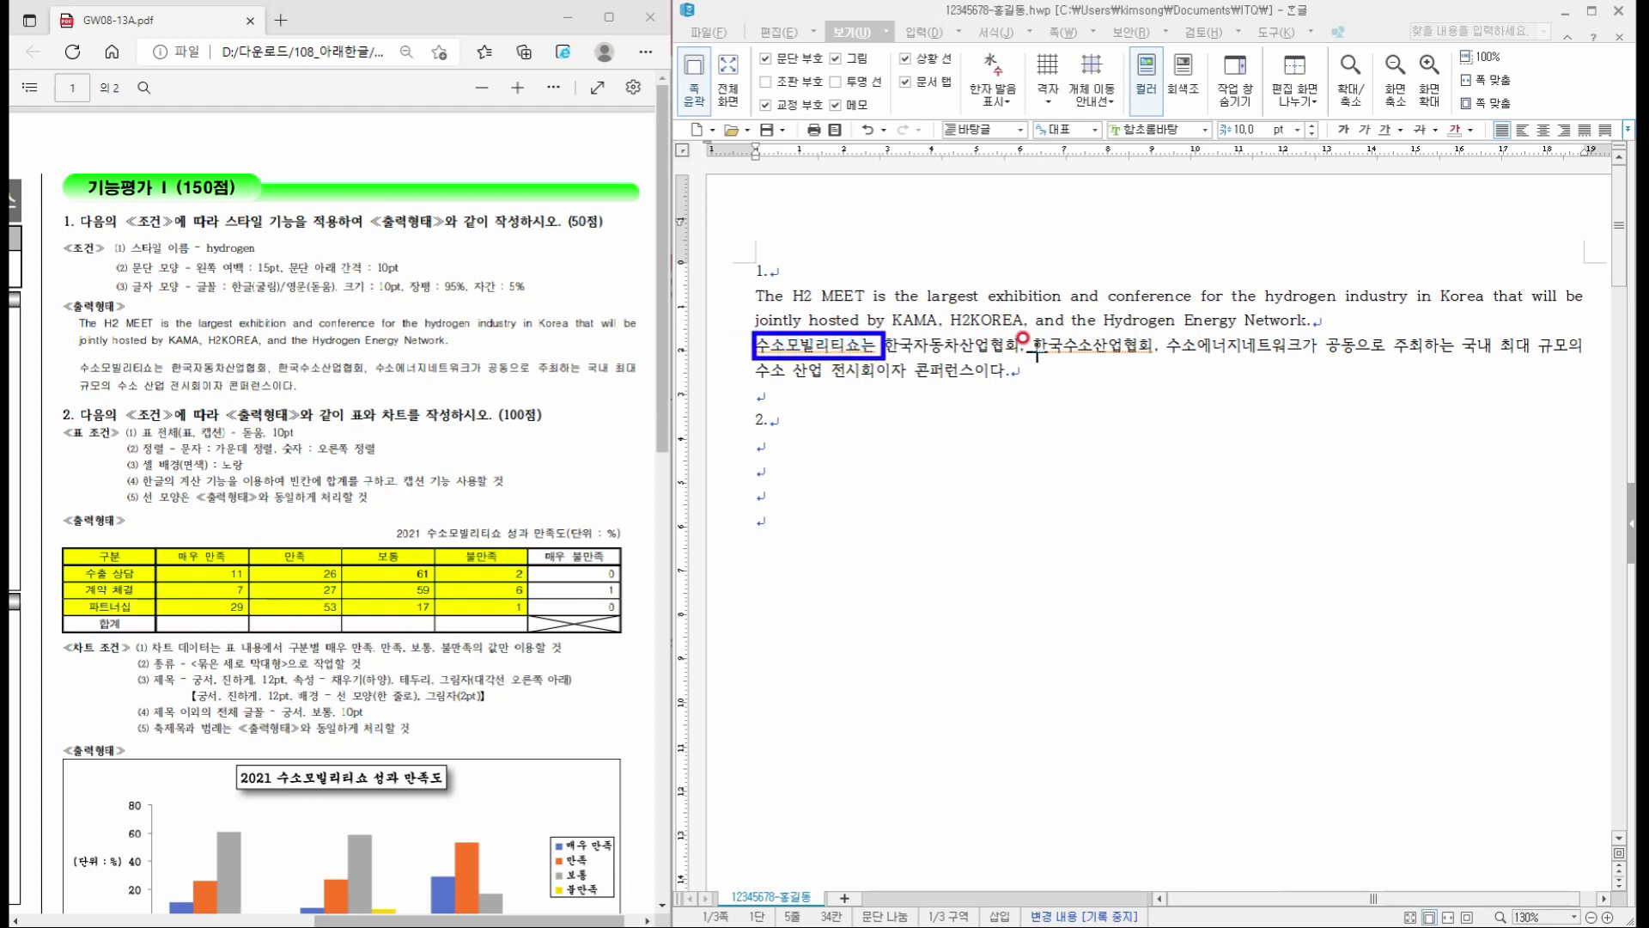
mouse_move(1031, 333)
left_mouse_down()
mouse_move(1078, 369)
mouse_move(1165, 359)
left_mouse_up()
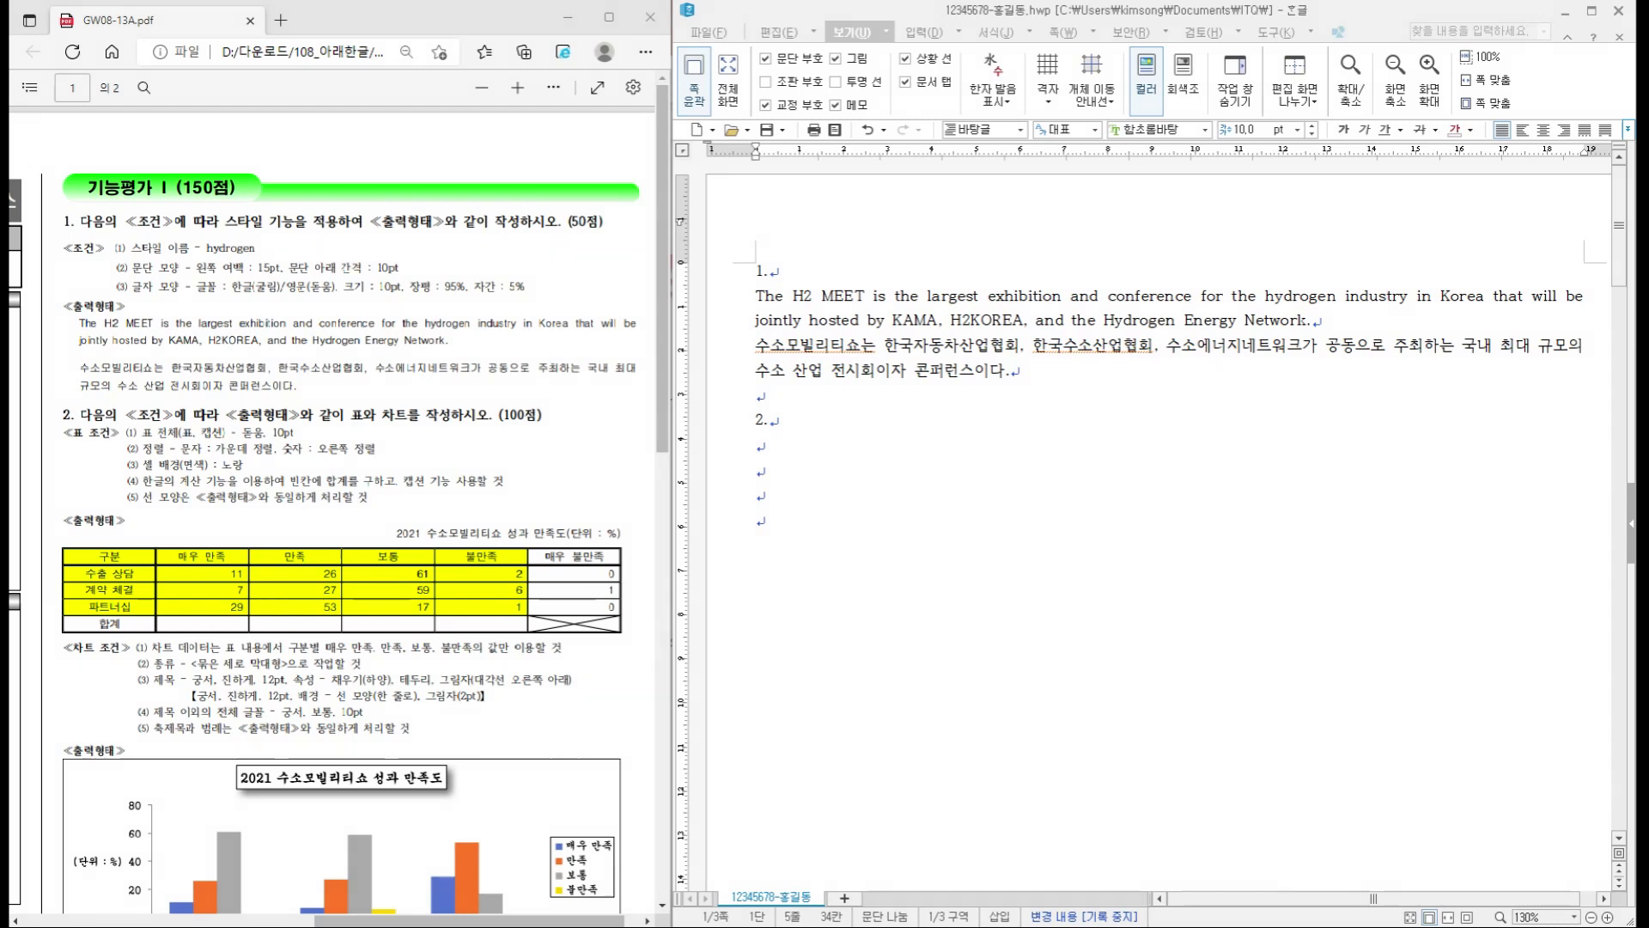
left_click(1031, 408)
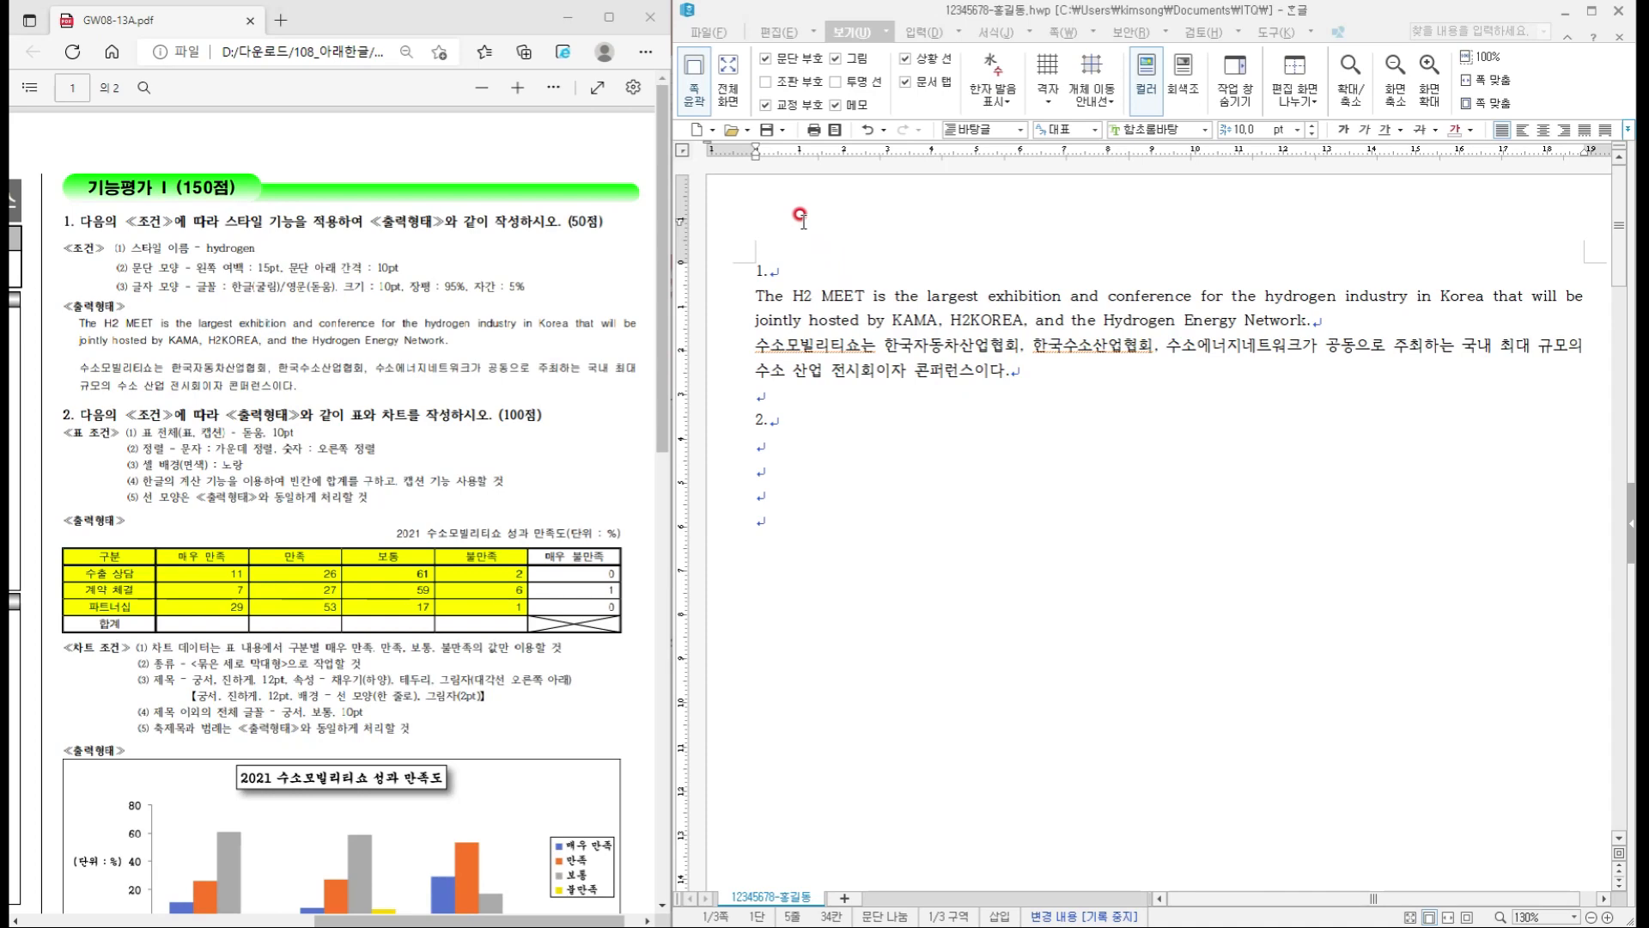
left_click(711, 35)
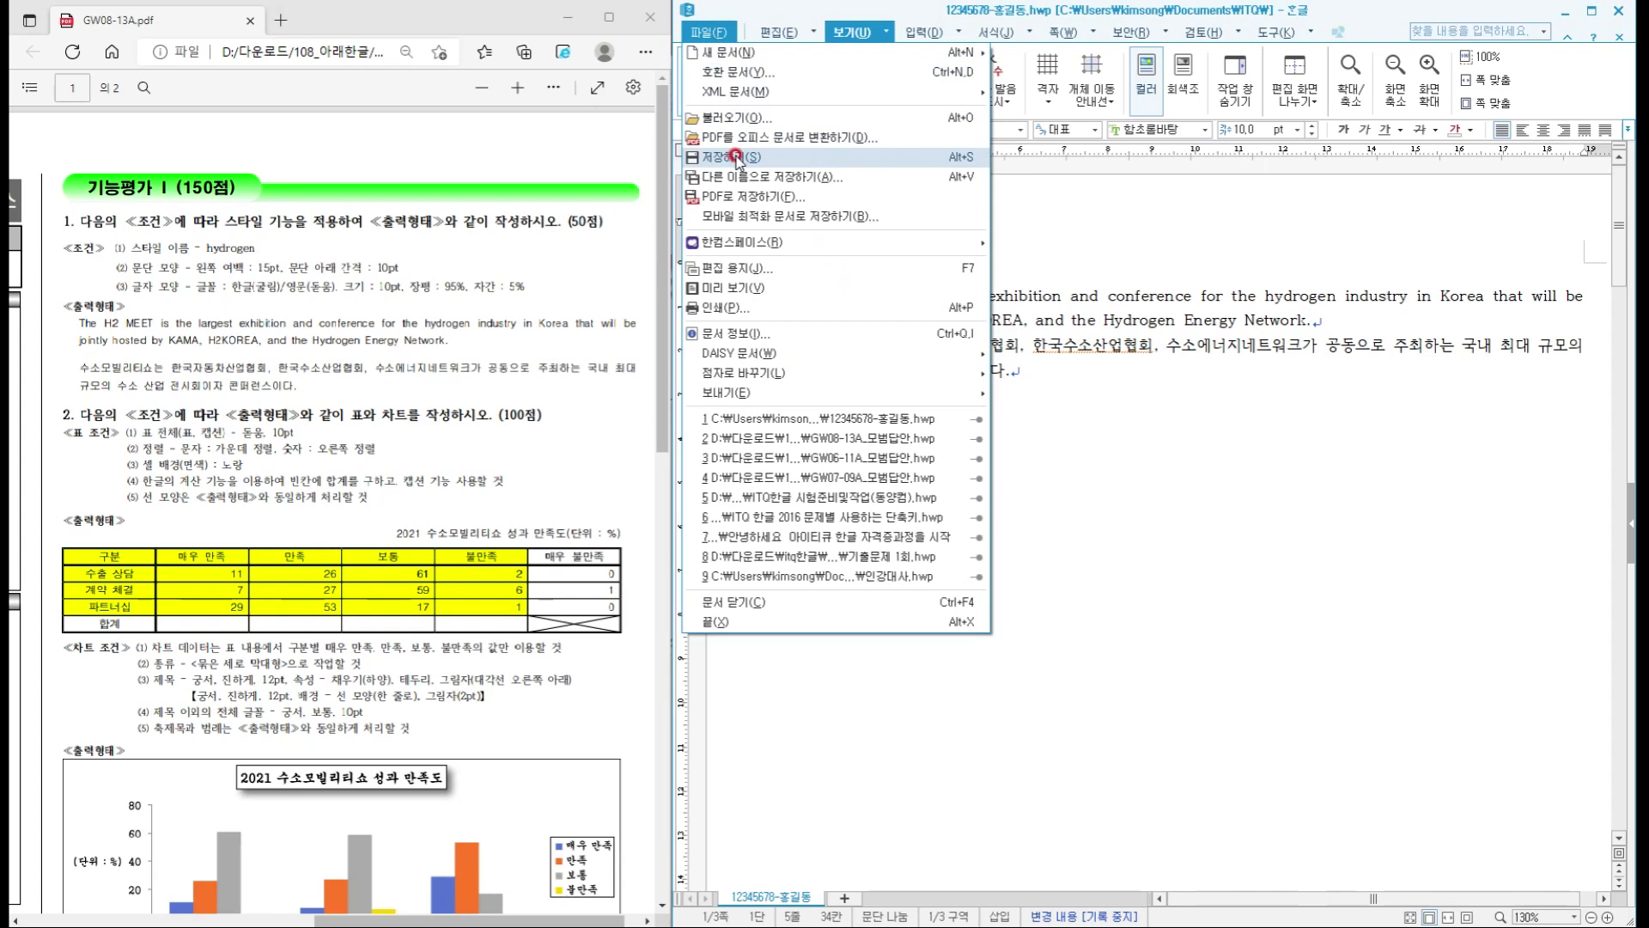
left_click(1055, 402)
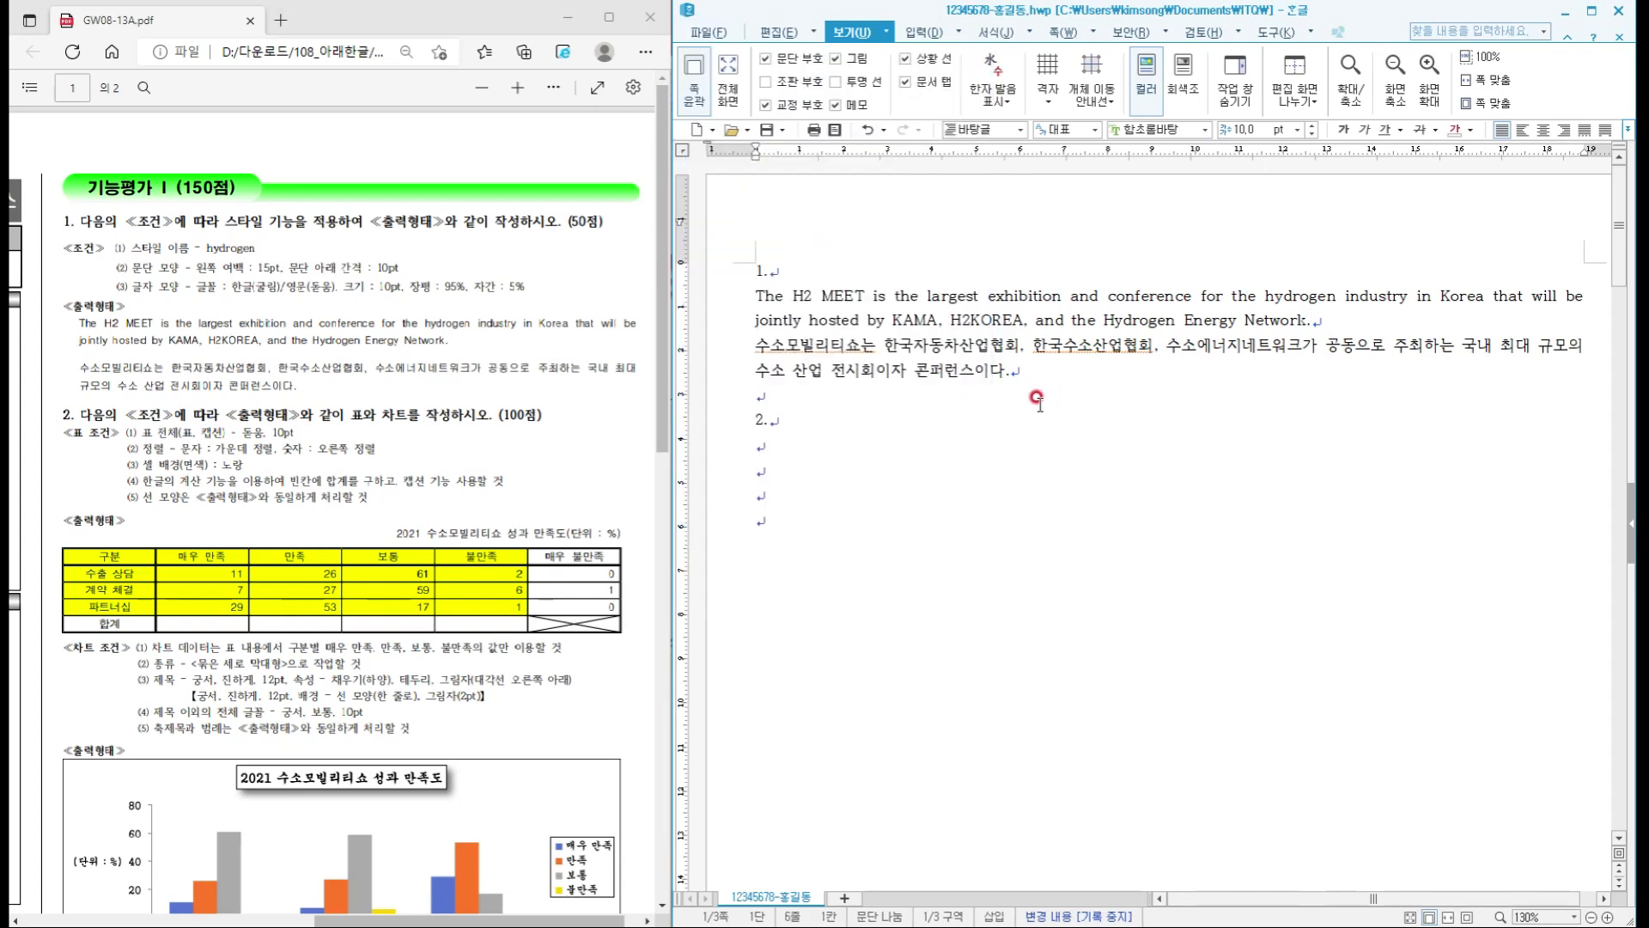
- Add two extra periods at the end of the Korean paragraph and save the document
left_click(990, 325)
left_click(1018, 368)
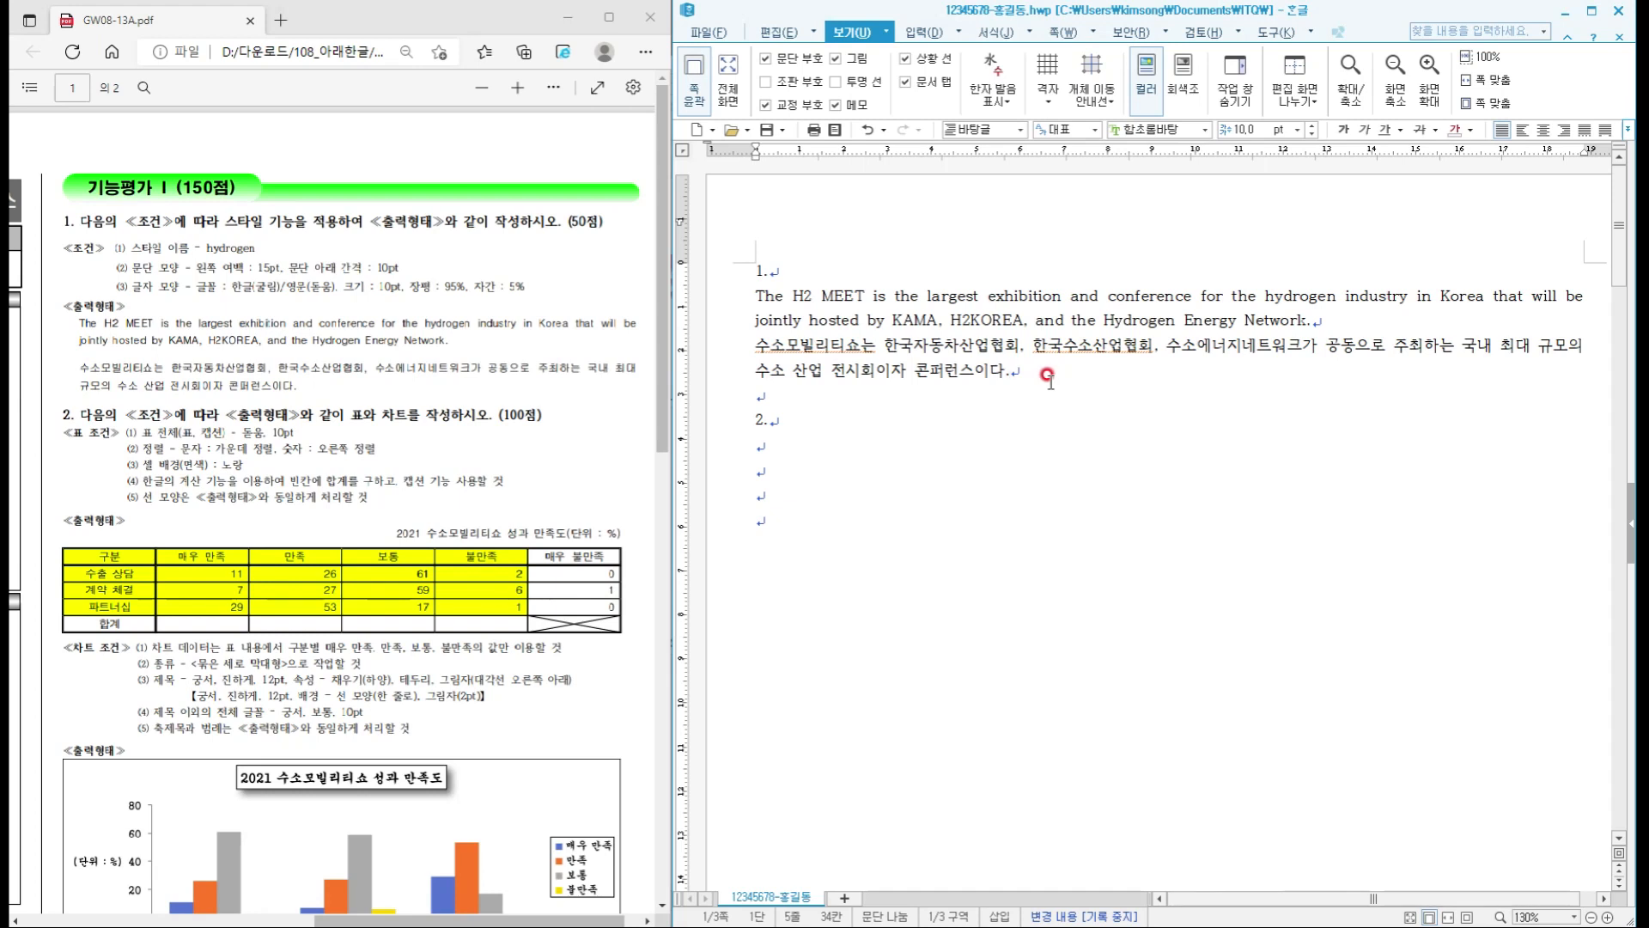
type("..")
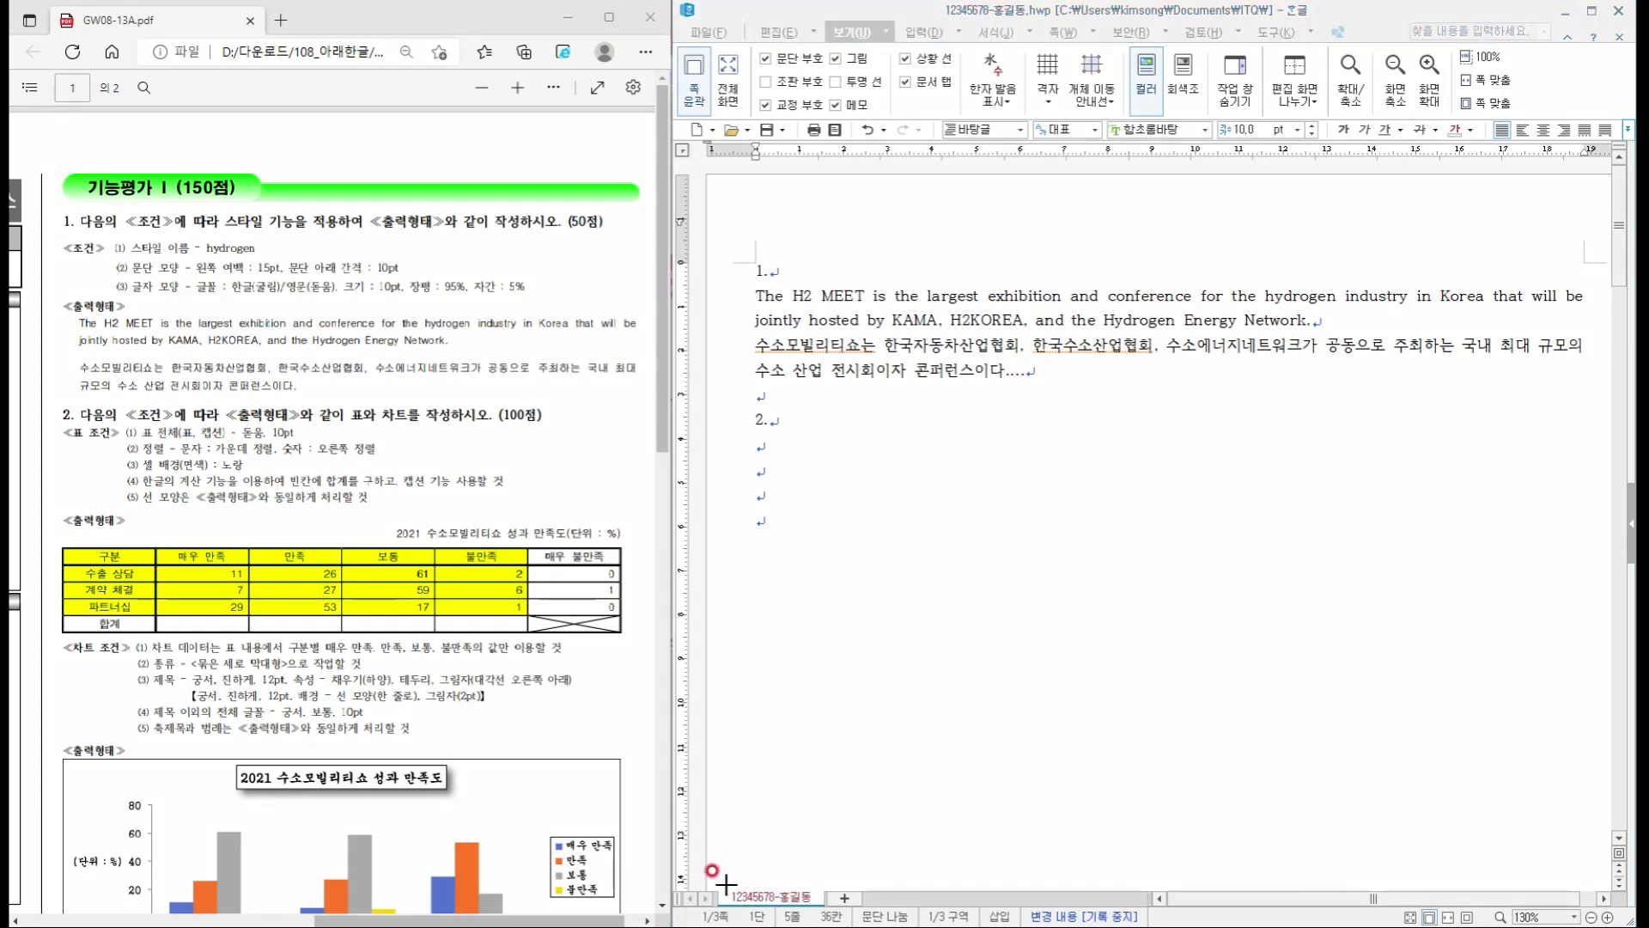
mouse_move(721, 875)
left_mouse_down()
mouse_move(779, 906)
mouse_move(820, 903)
left_mouse_up()
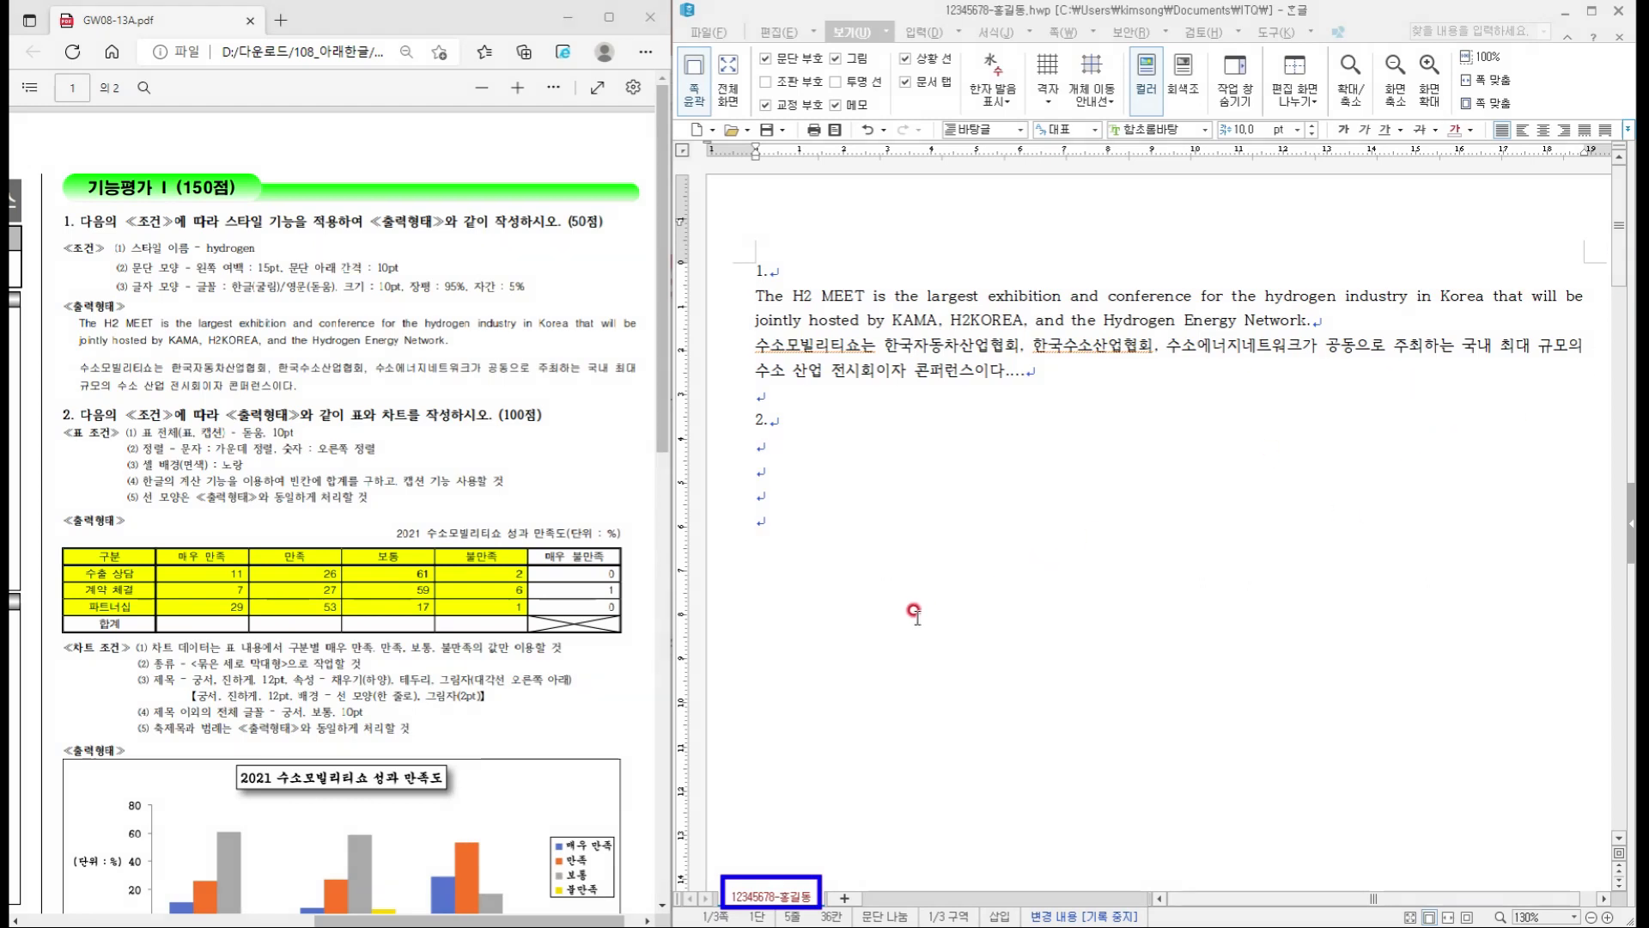
left_click(902, 519)
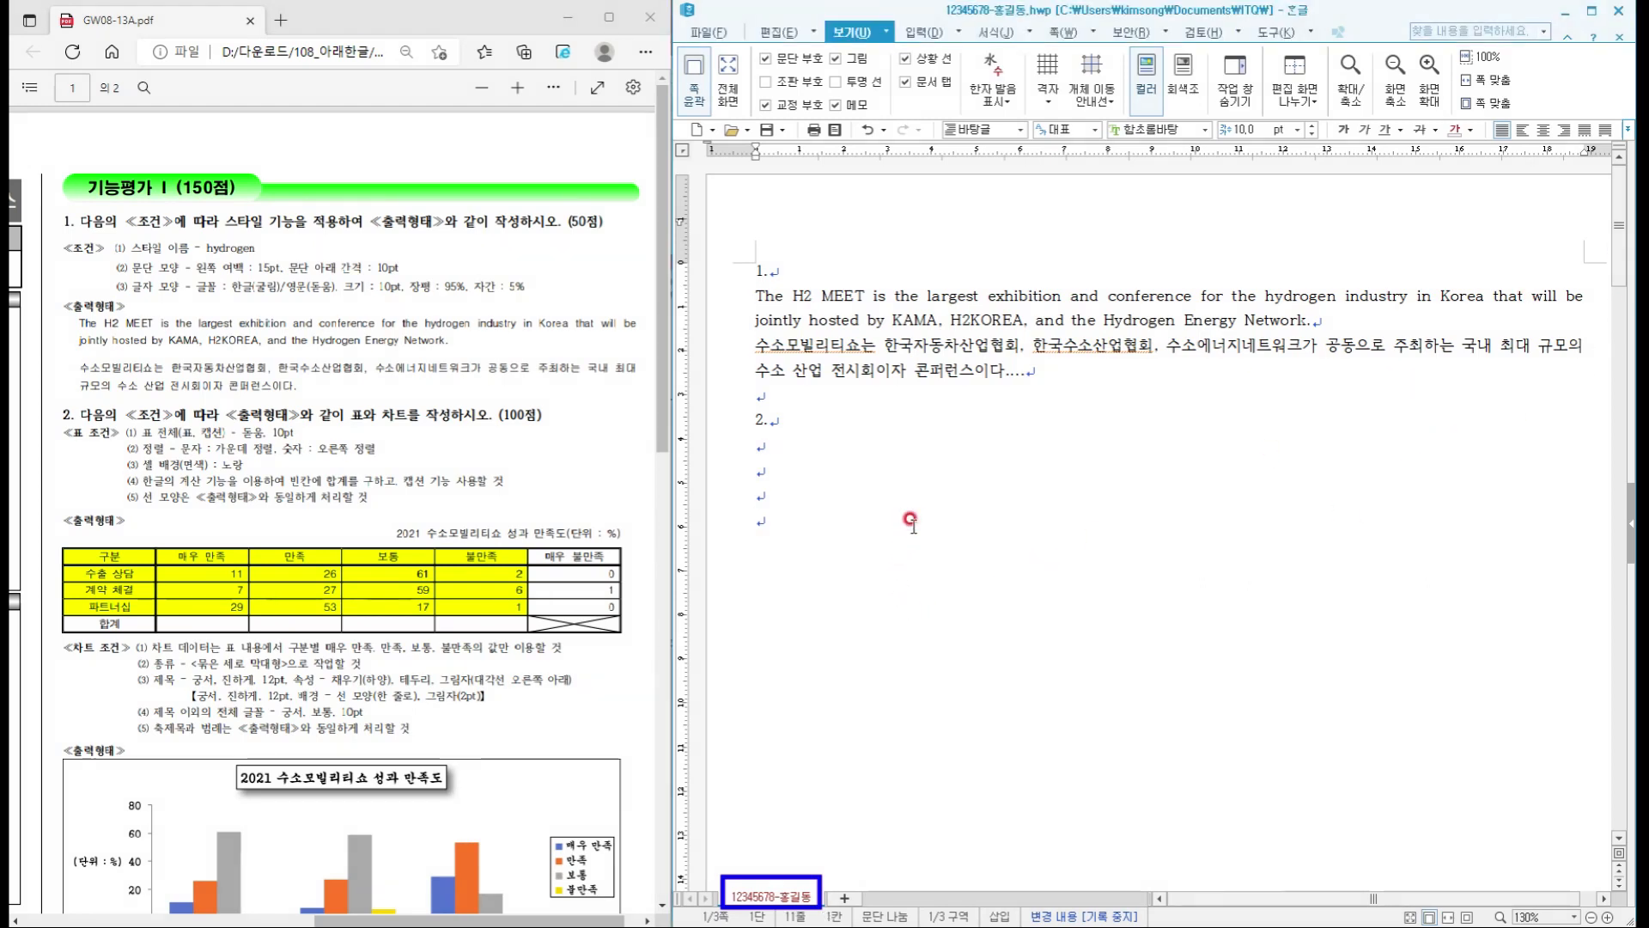
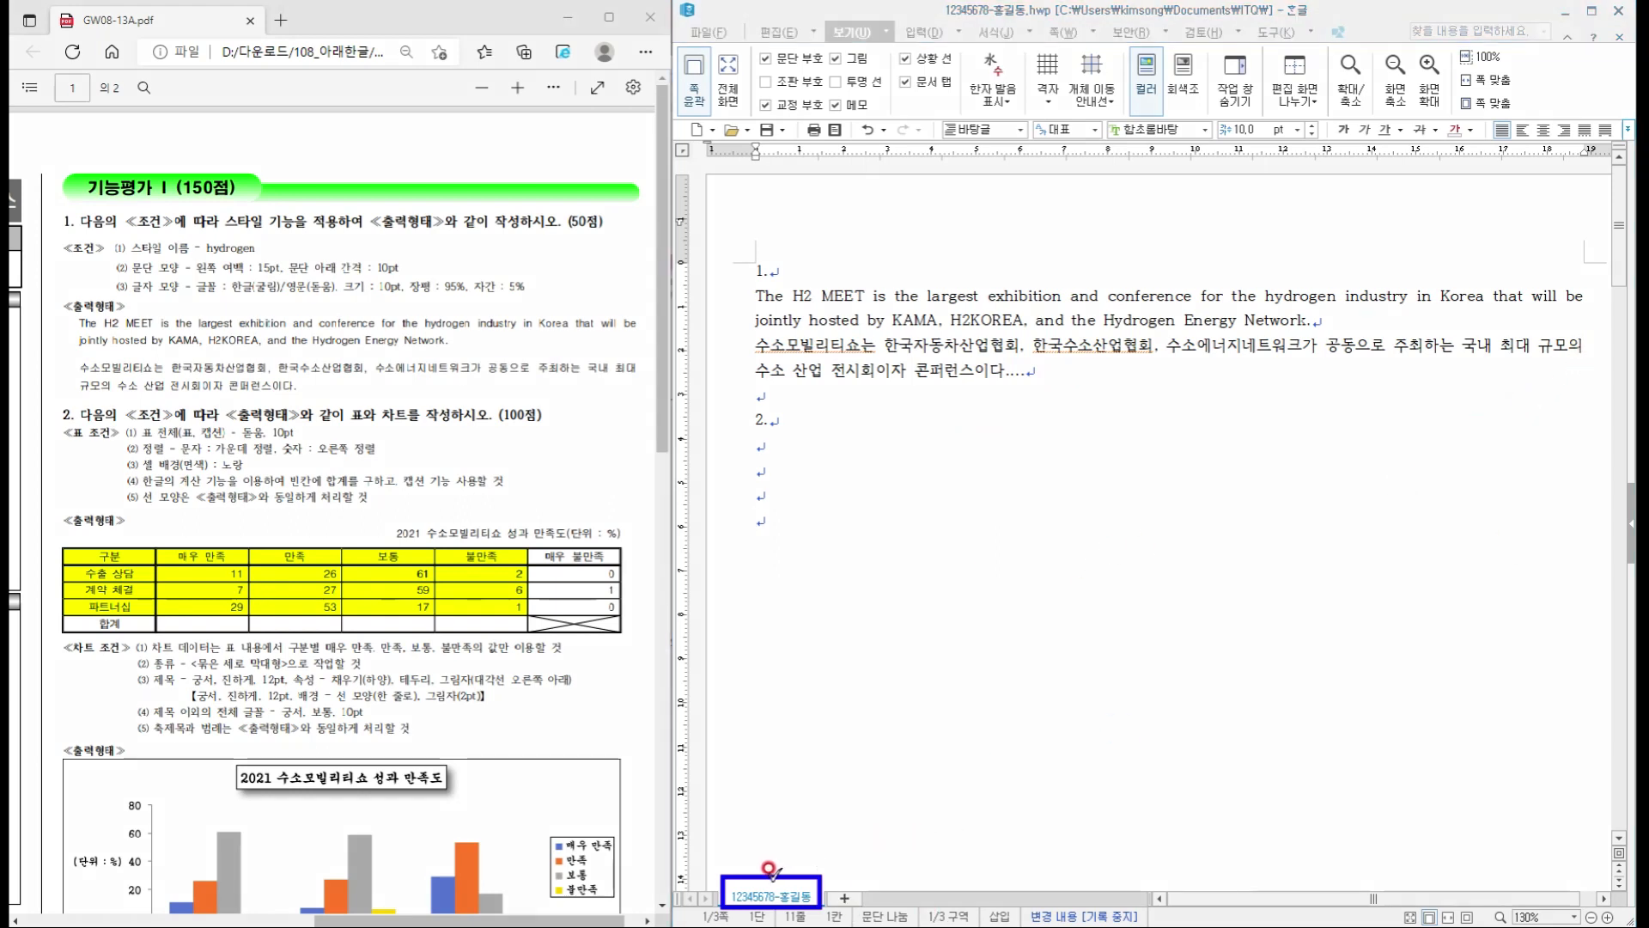
left_click_drag(771, 875, 790, 869)
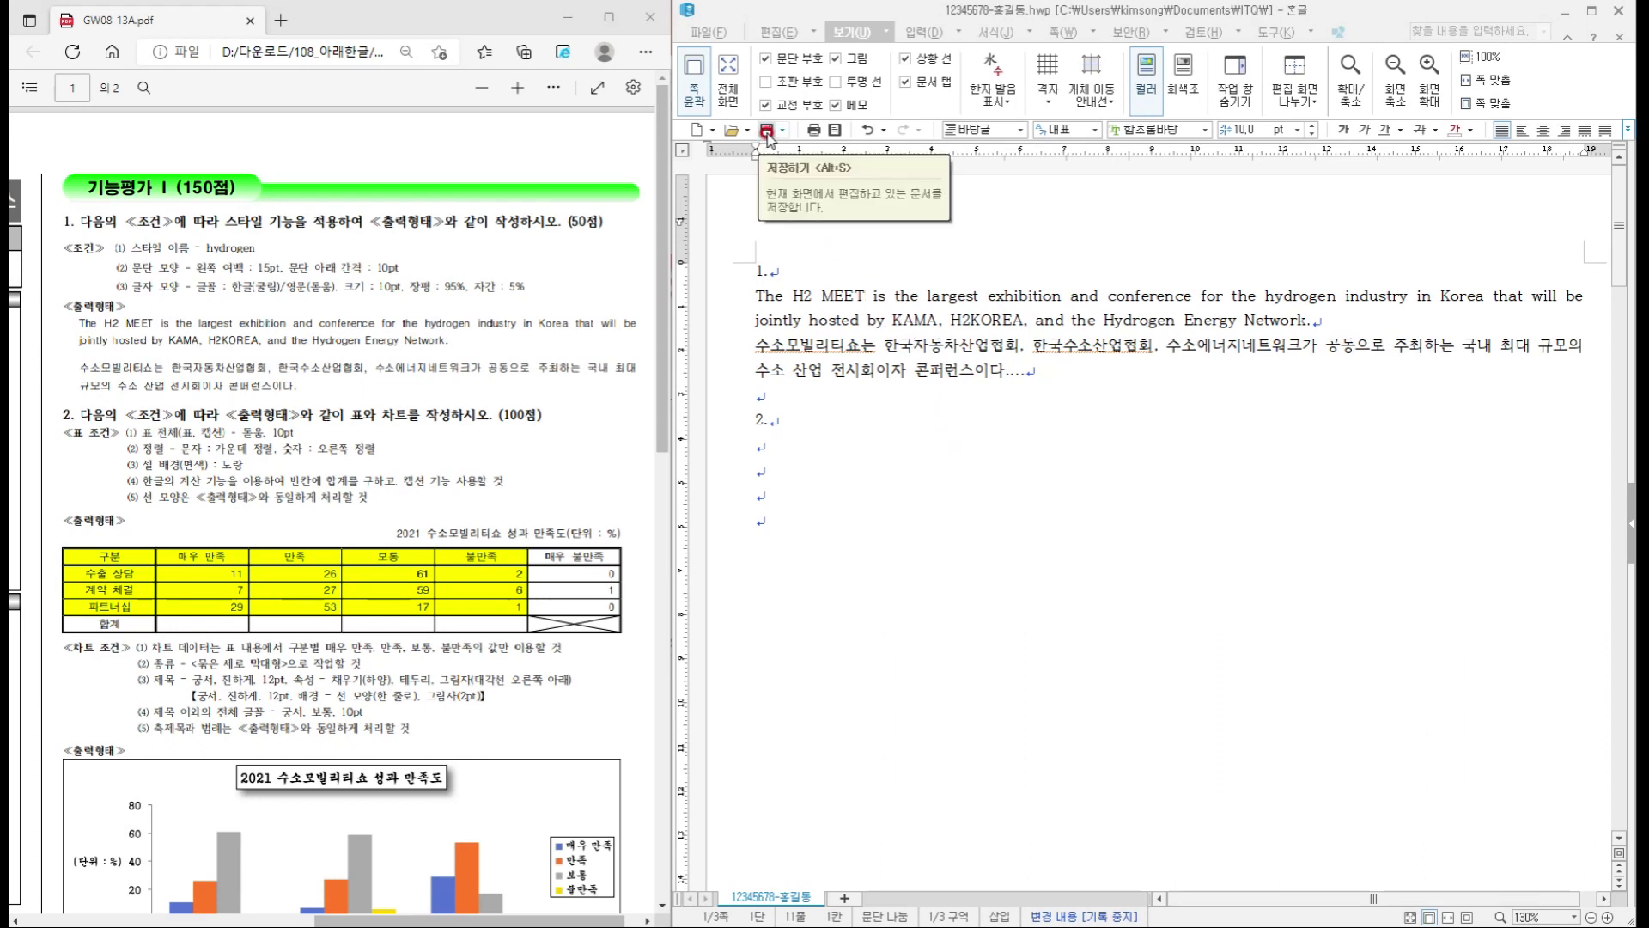
left_click(766, 131)
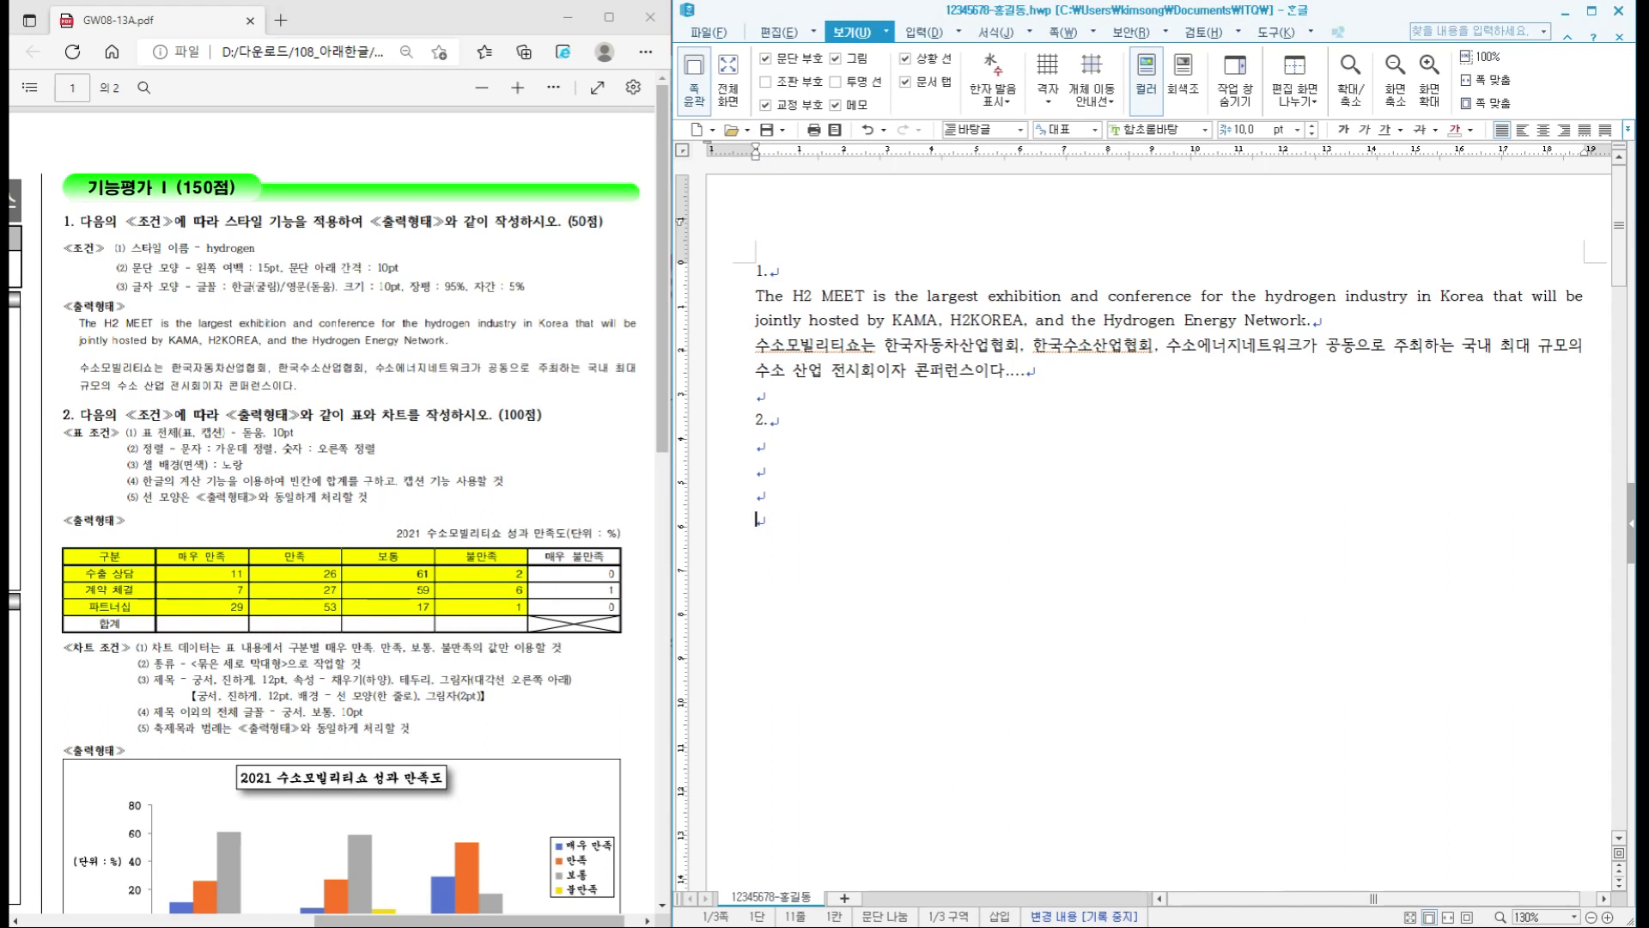
key("ctrl+2")
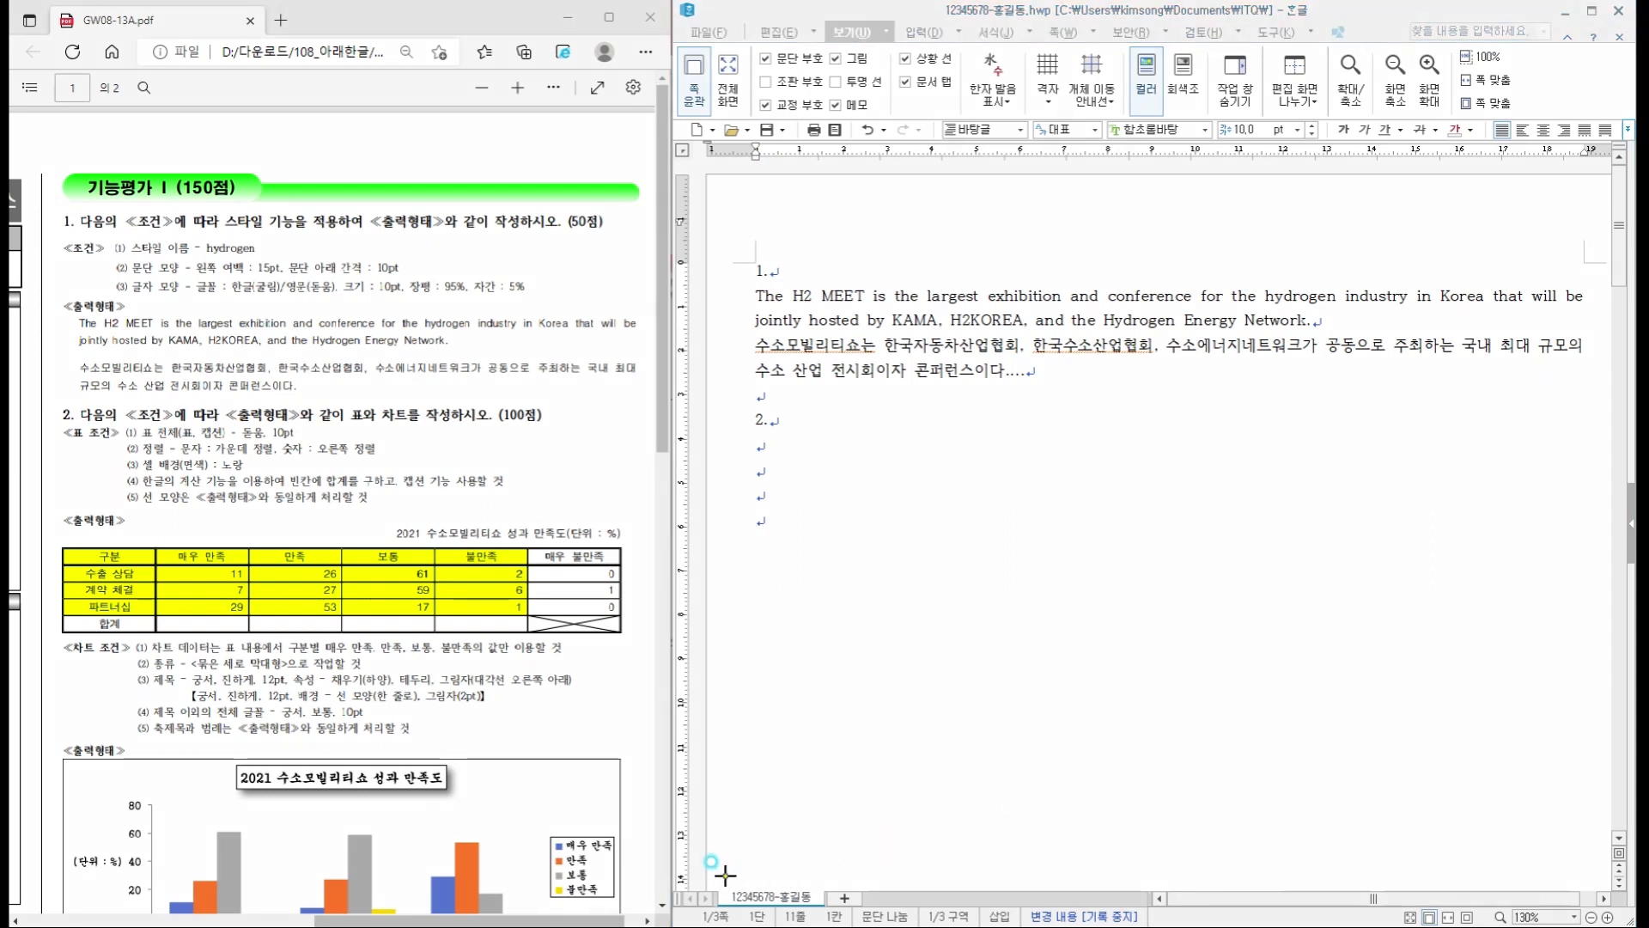
mouse_move(724, 875)
left_mouse_down()
mouse_move(749, 900)
mouse_move(818, 906)
left_mouse_up()
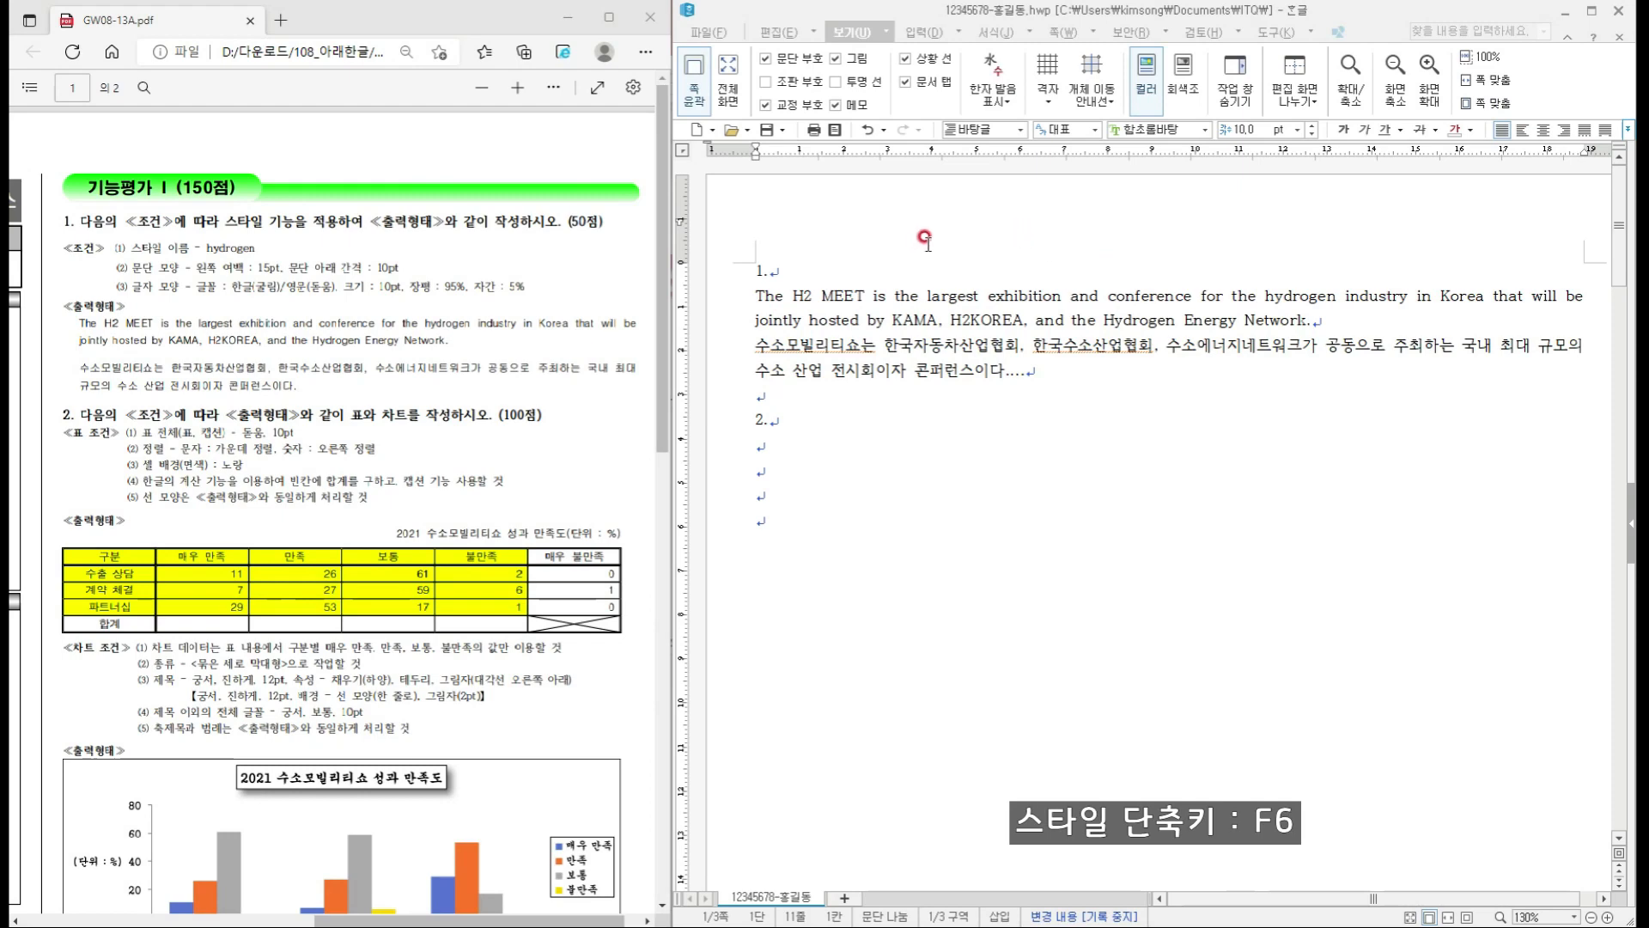
- Start adding a new paragraph style named hydrogen to the document's style list
left_click(960, 34)
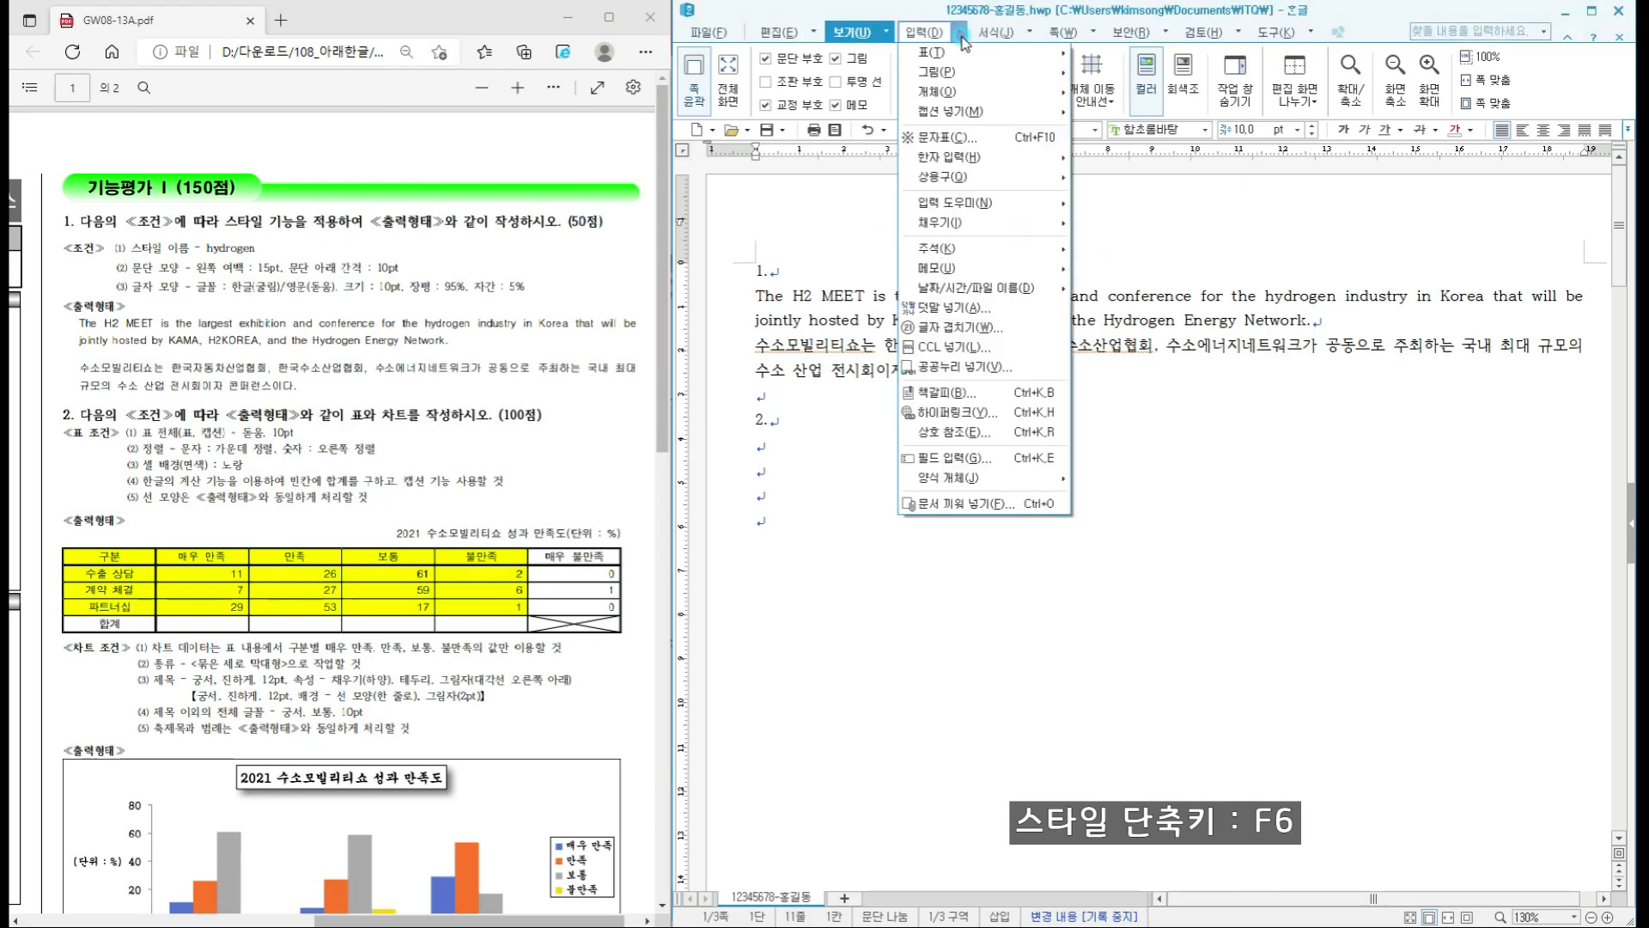
mouse_move(1011, 35)
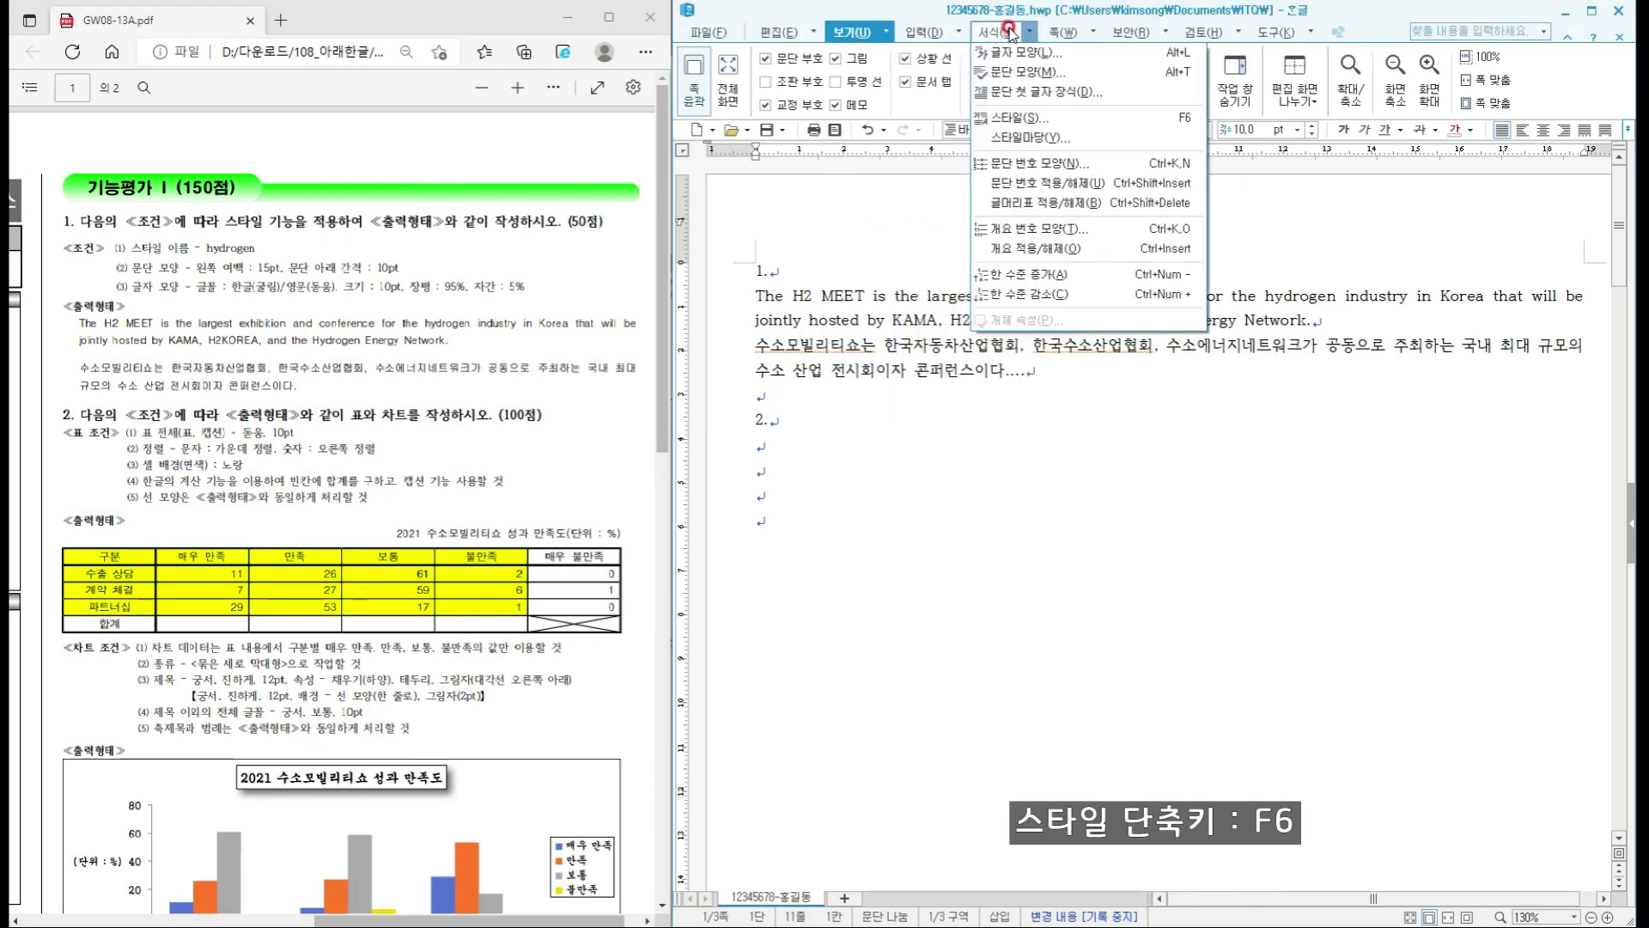
left_click(1033, 119)
left_click_drag(1062, 254, 986, 211)
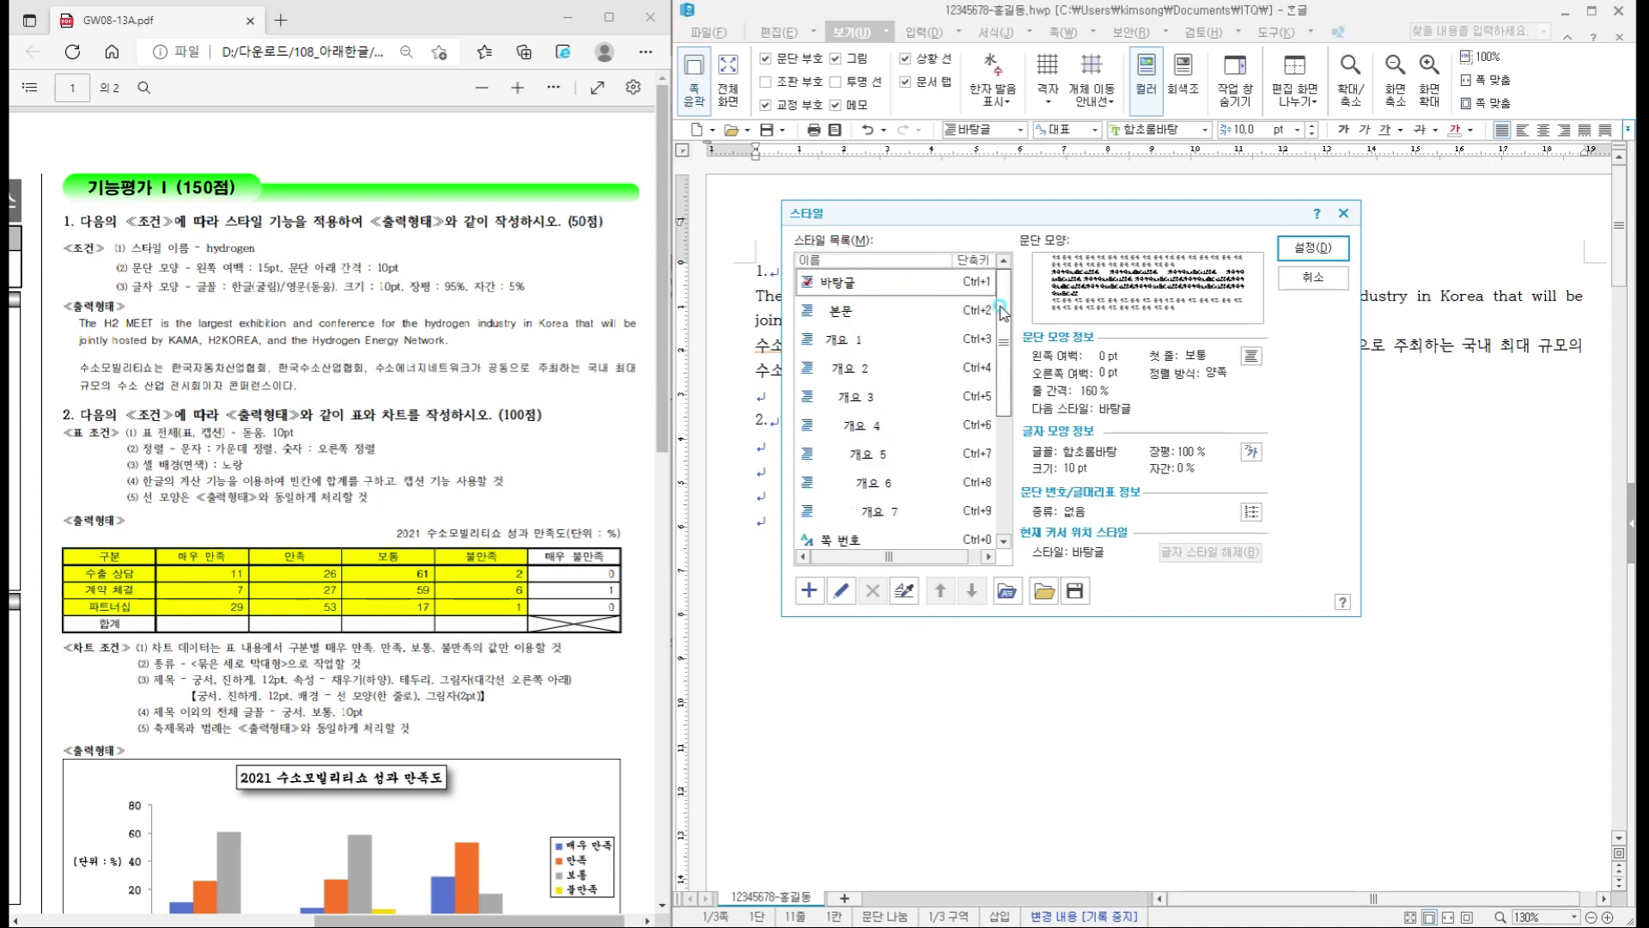
left_click_drag(1001, 312, 1001, 276)
left_click(859, 297)
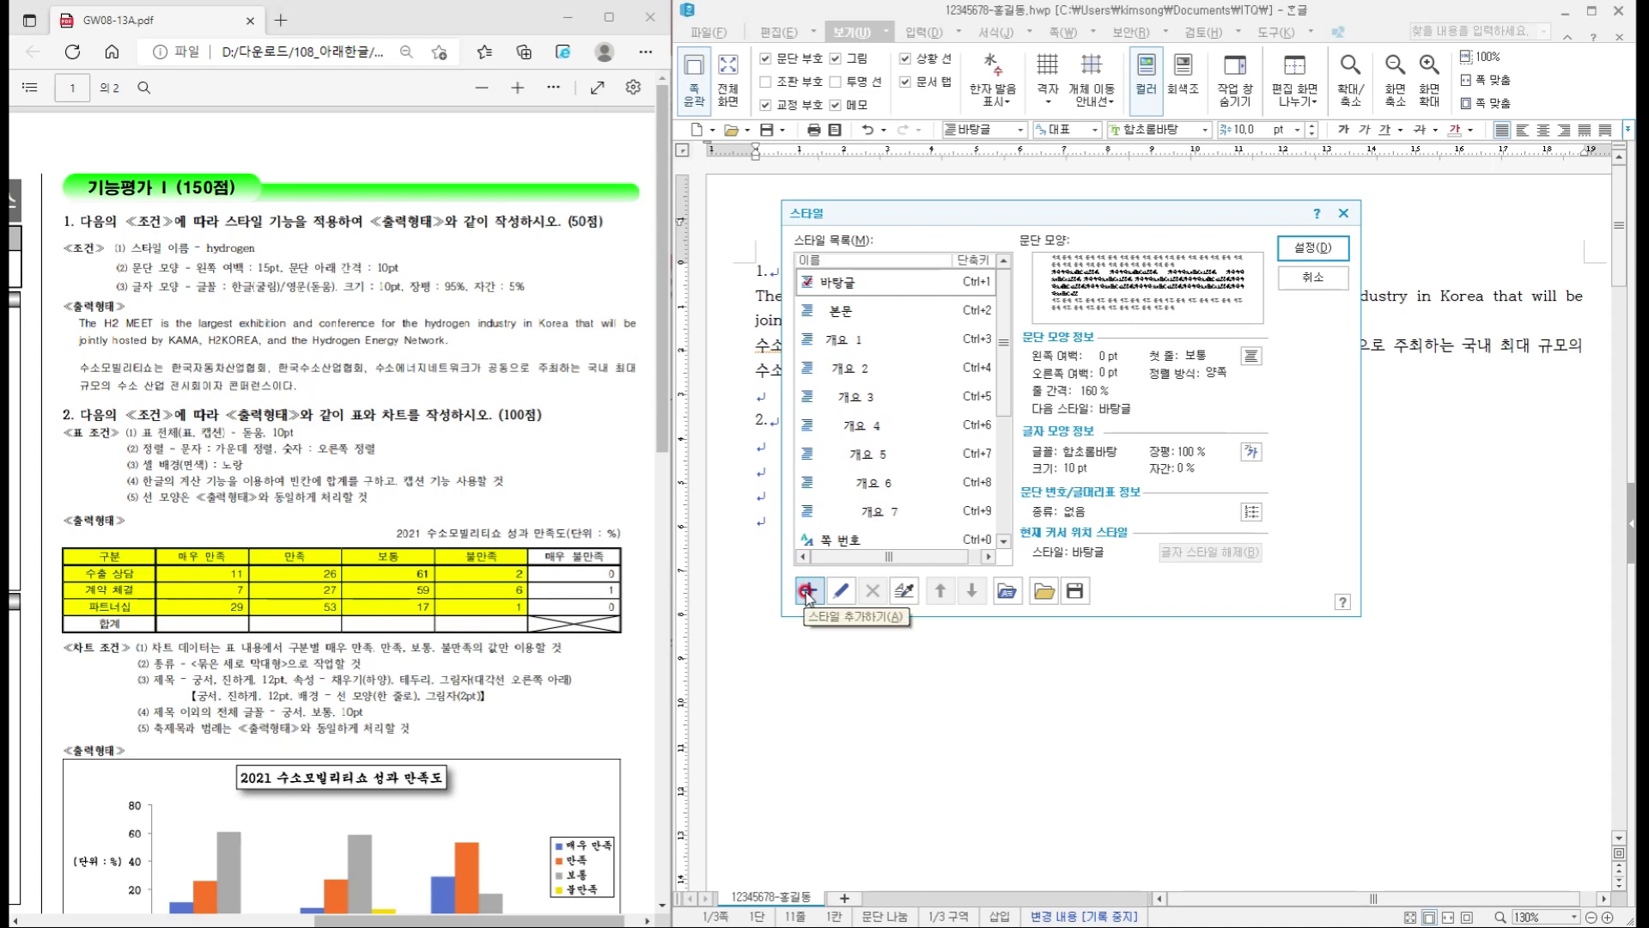
left_click(811, 593)
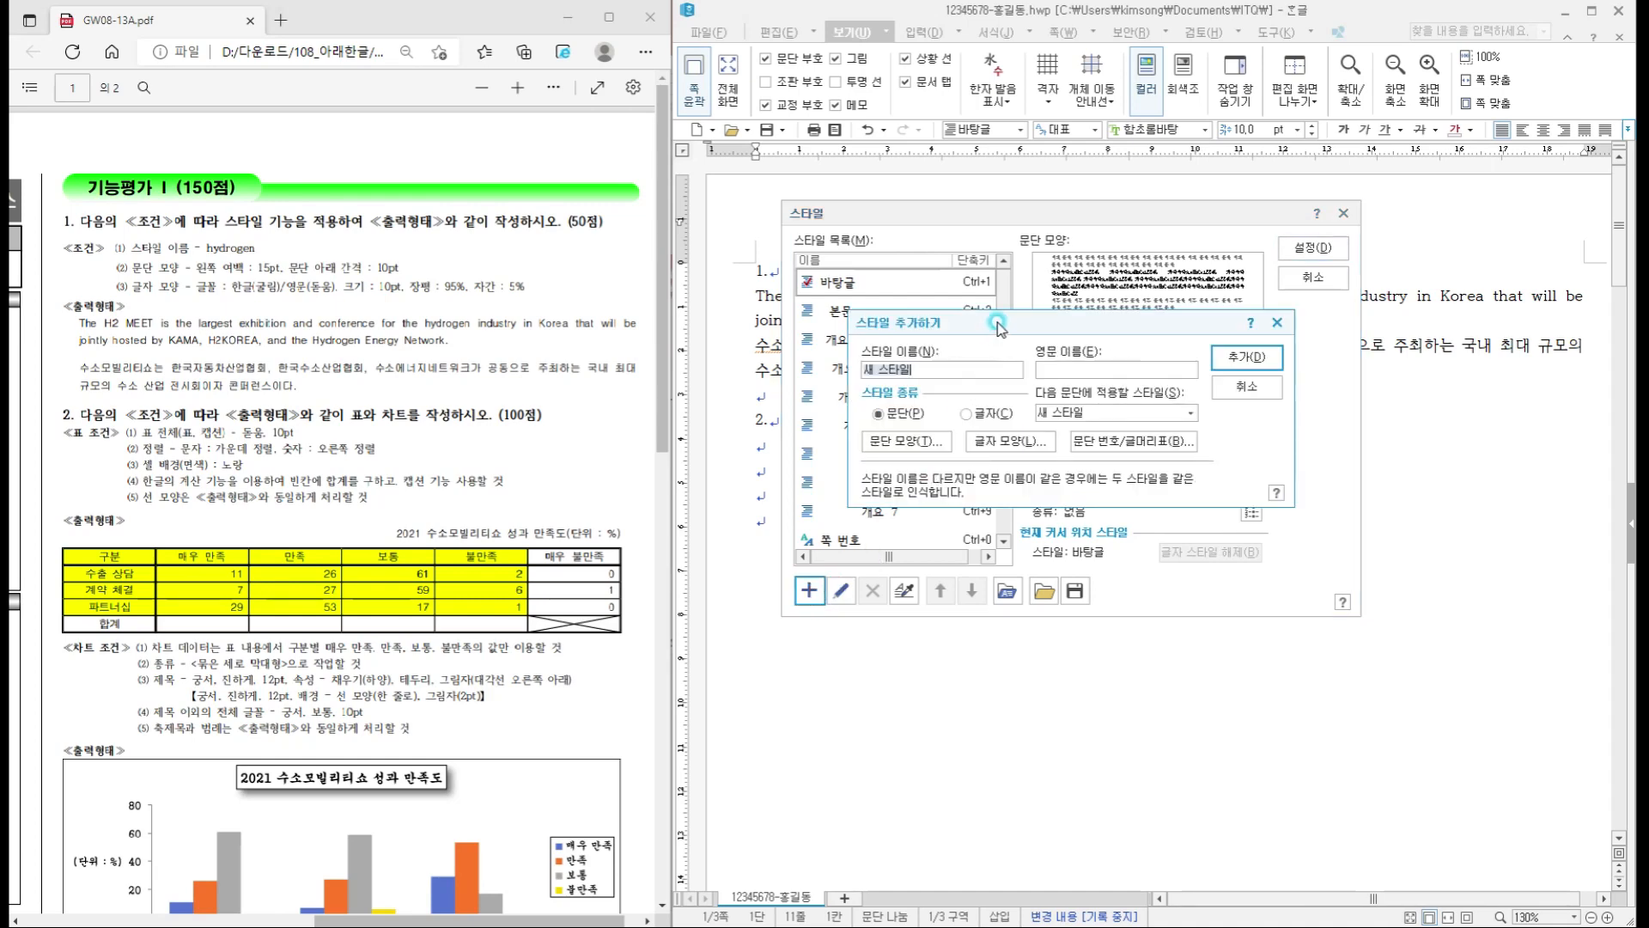
left_click_drag(999, 329, 1039, 299)
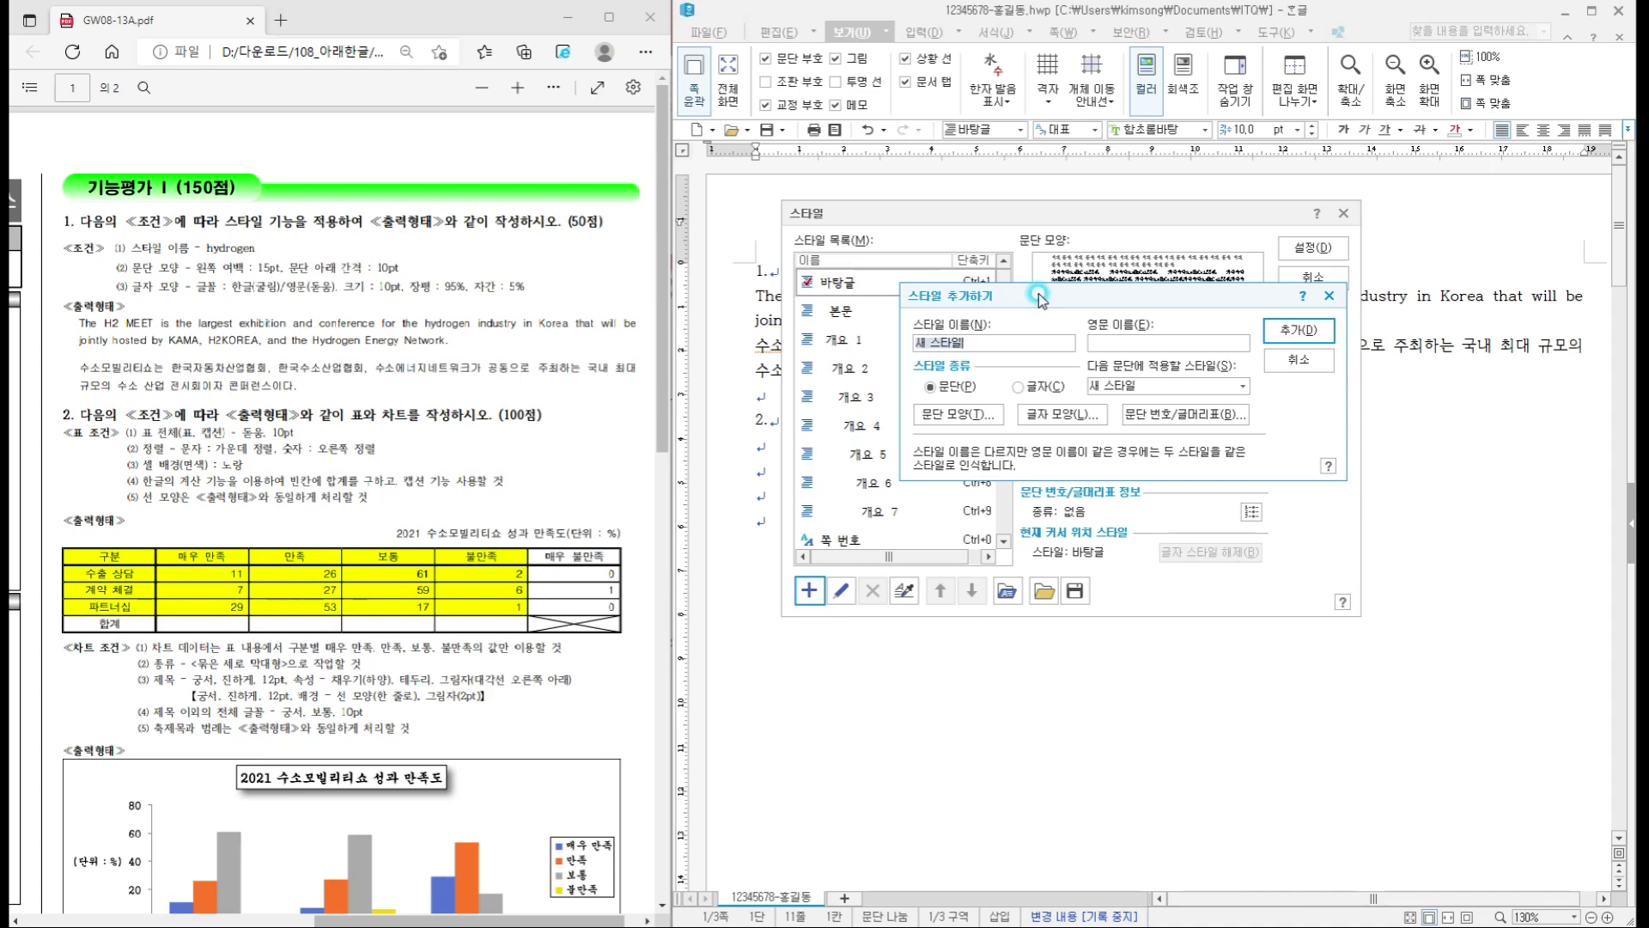
left_click(869, 342)
type("ㅗ")
- Set the hydrogen style's paragraph shape to a 15 pt left margin and 10 pt spacing below the paragraph
left_click(971, 414)
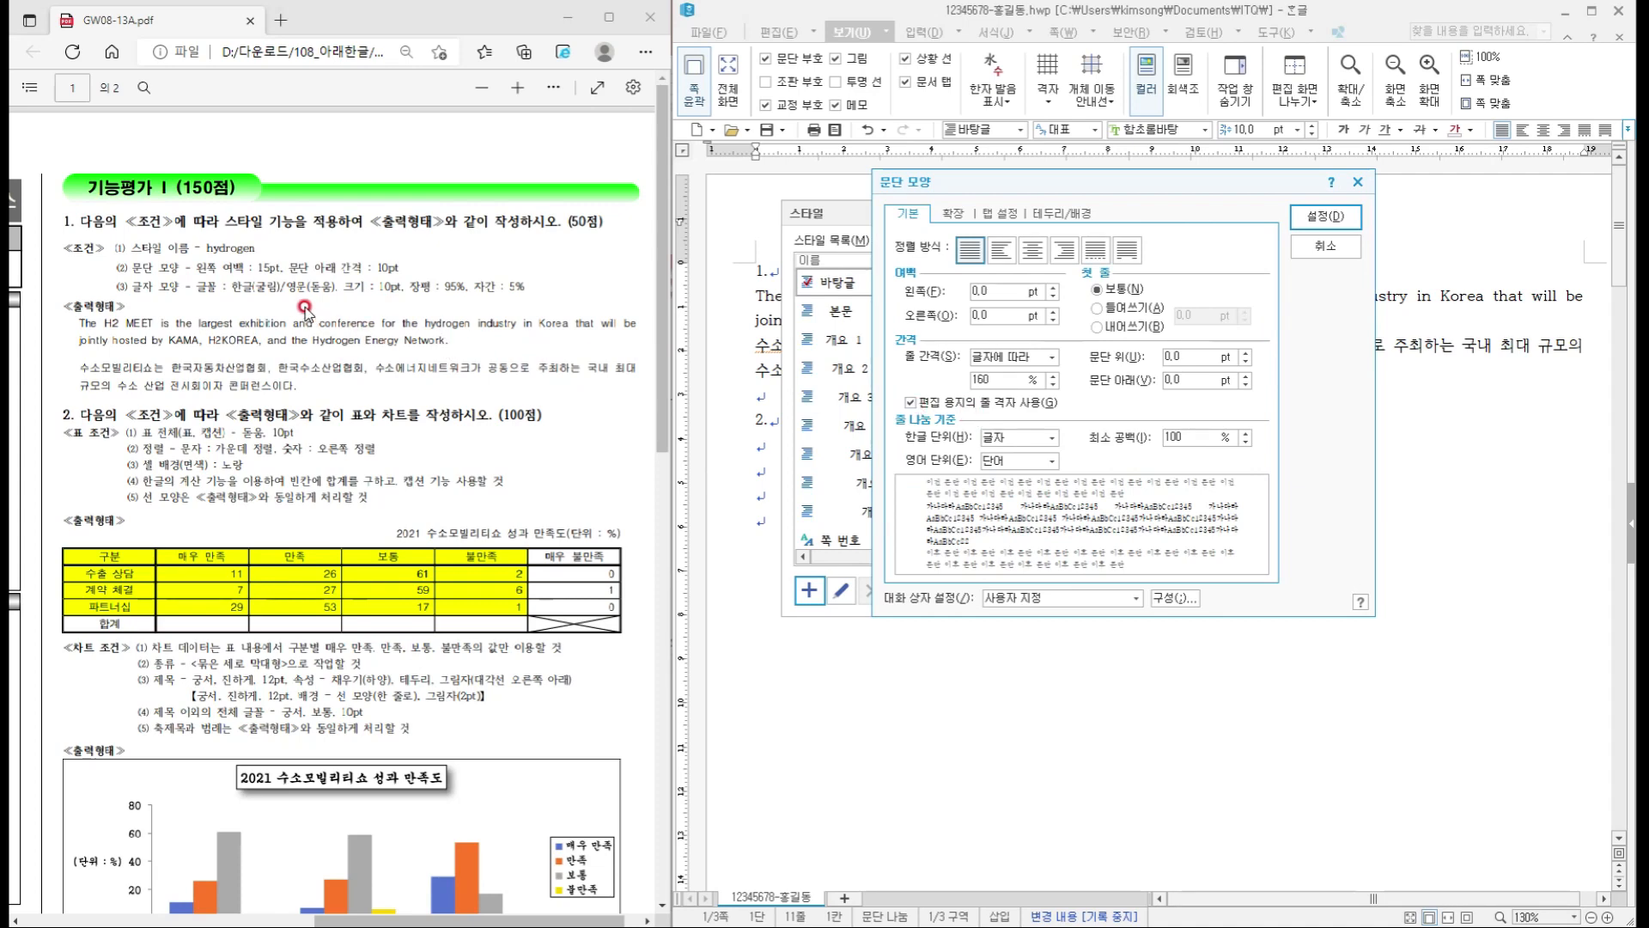
double_click(996, 291)
type("15")
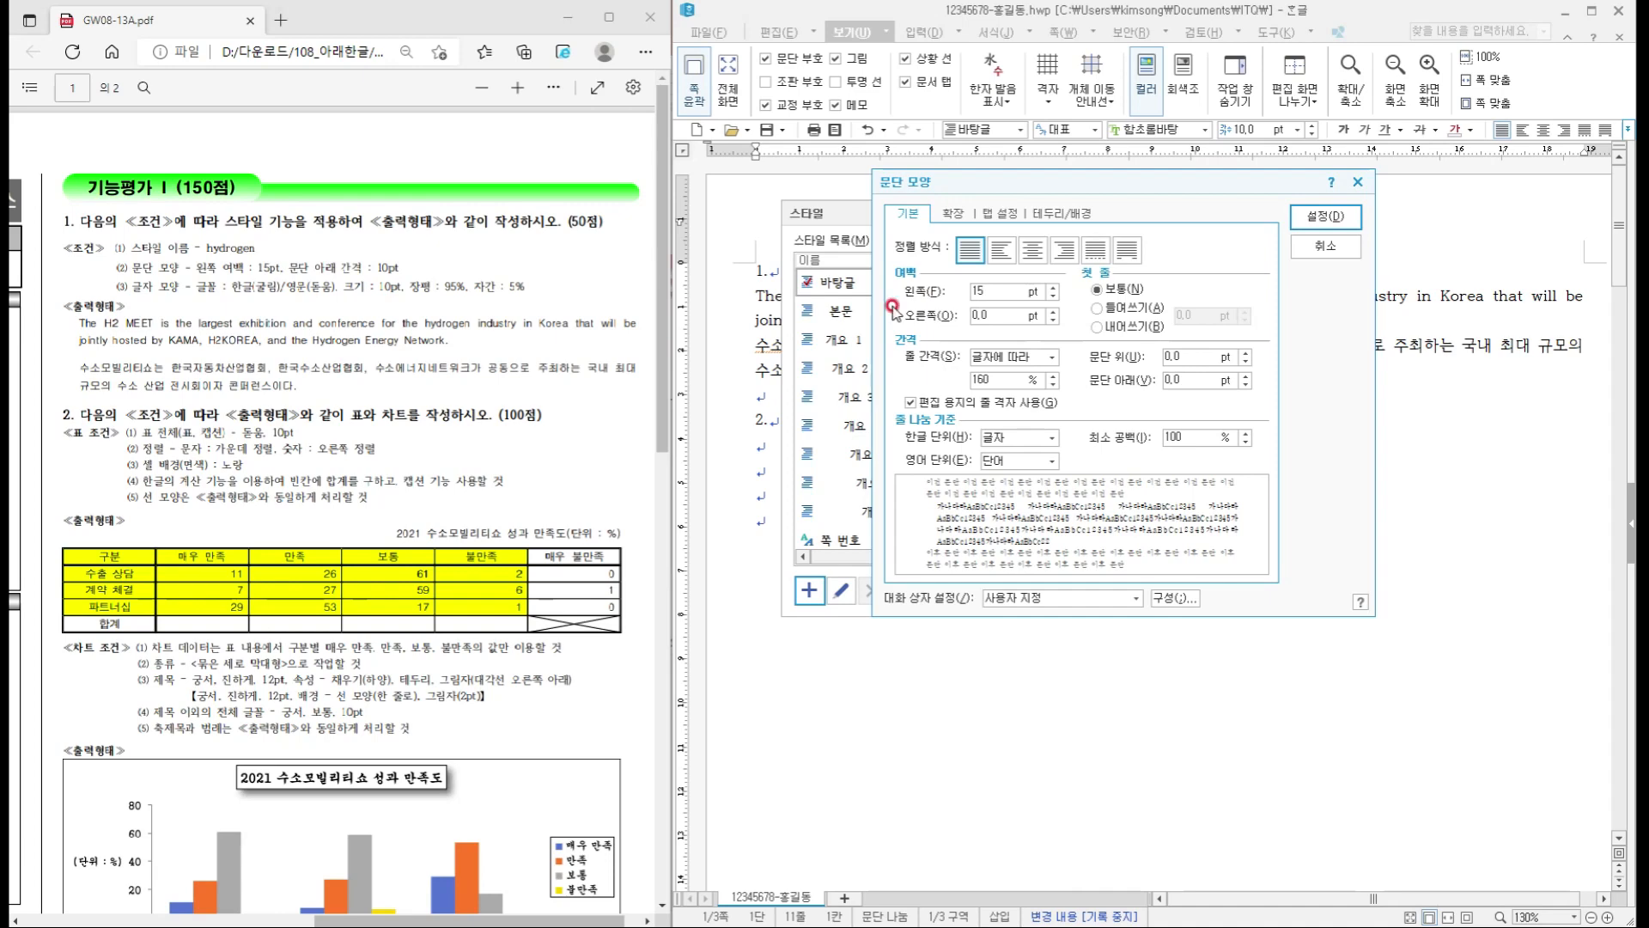
left_click(1133, 384)
type("10")
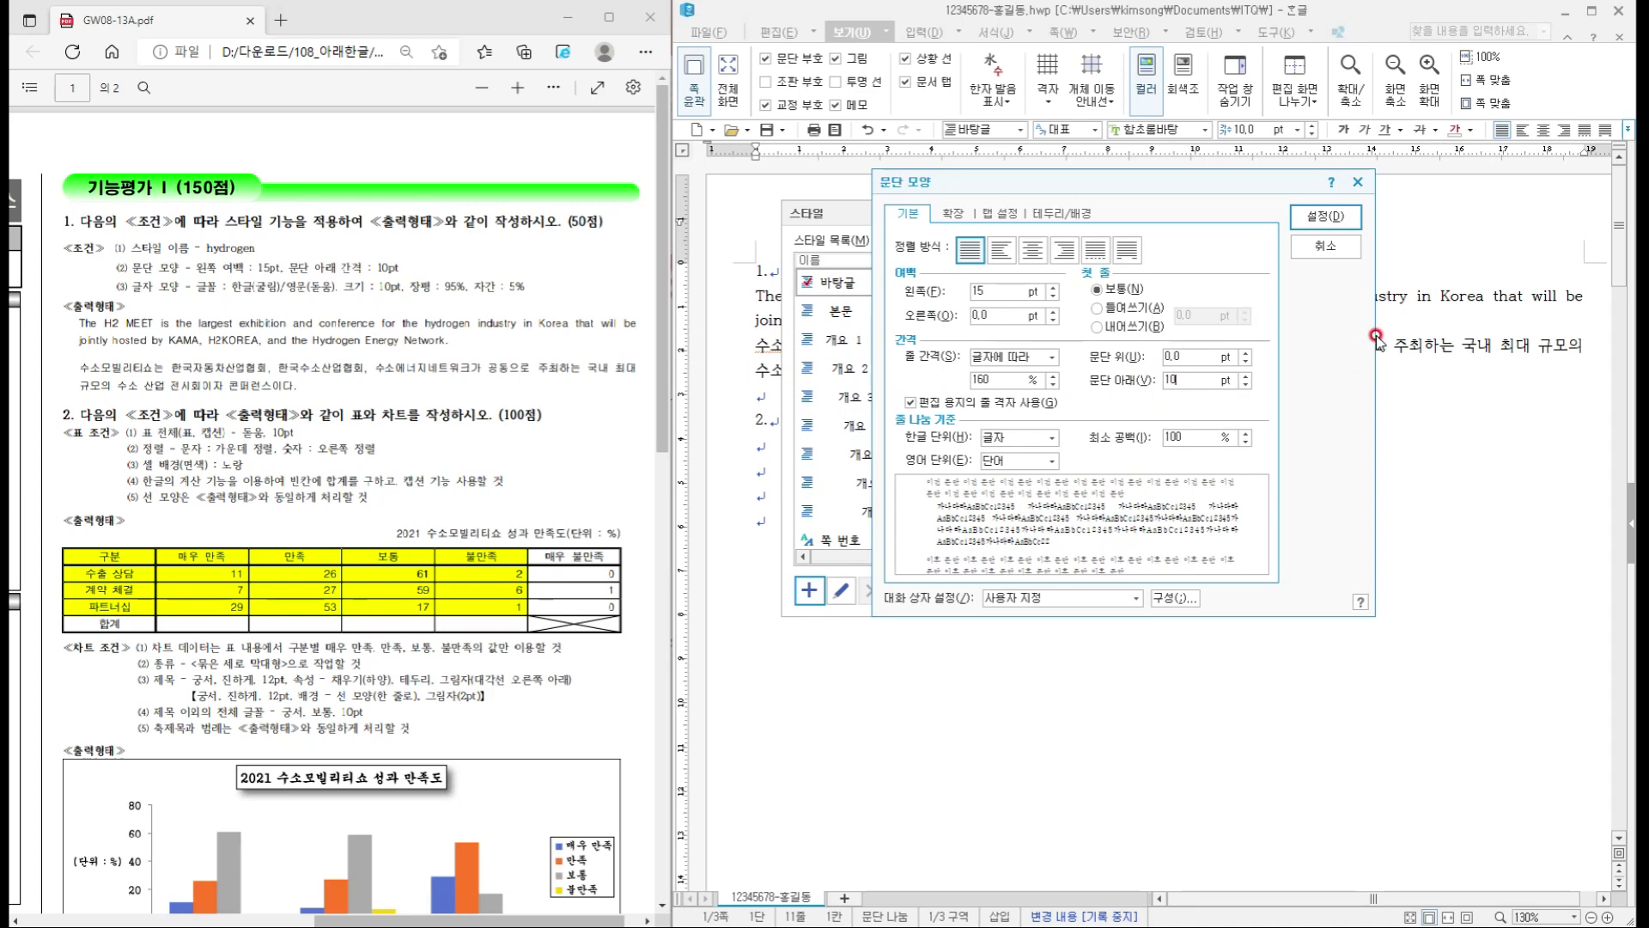
left_click(1325, 216)
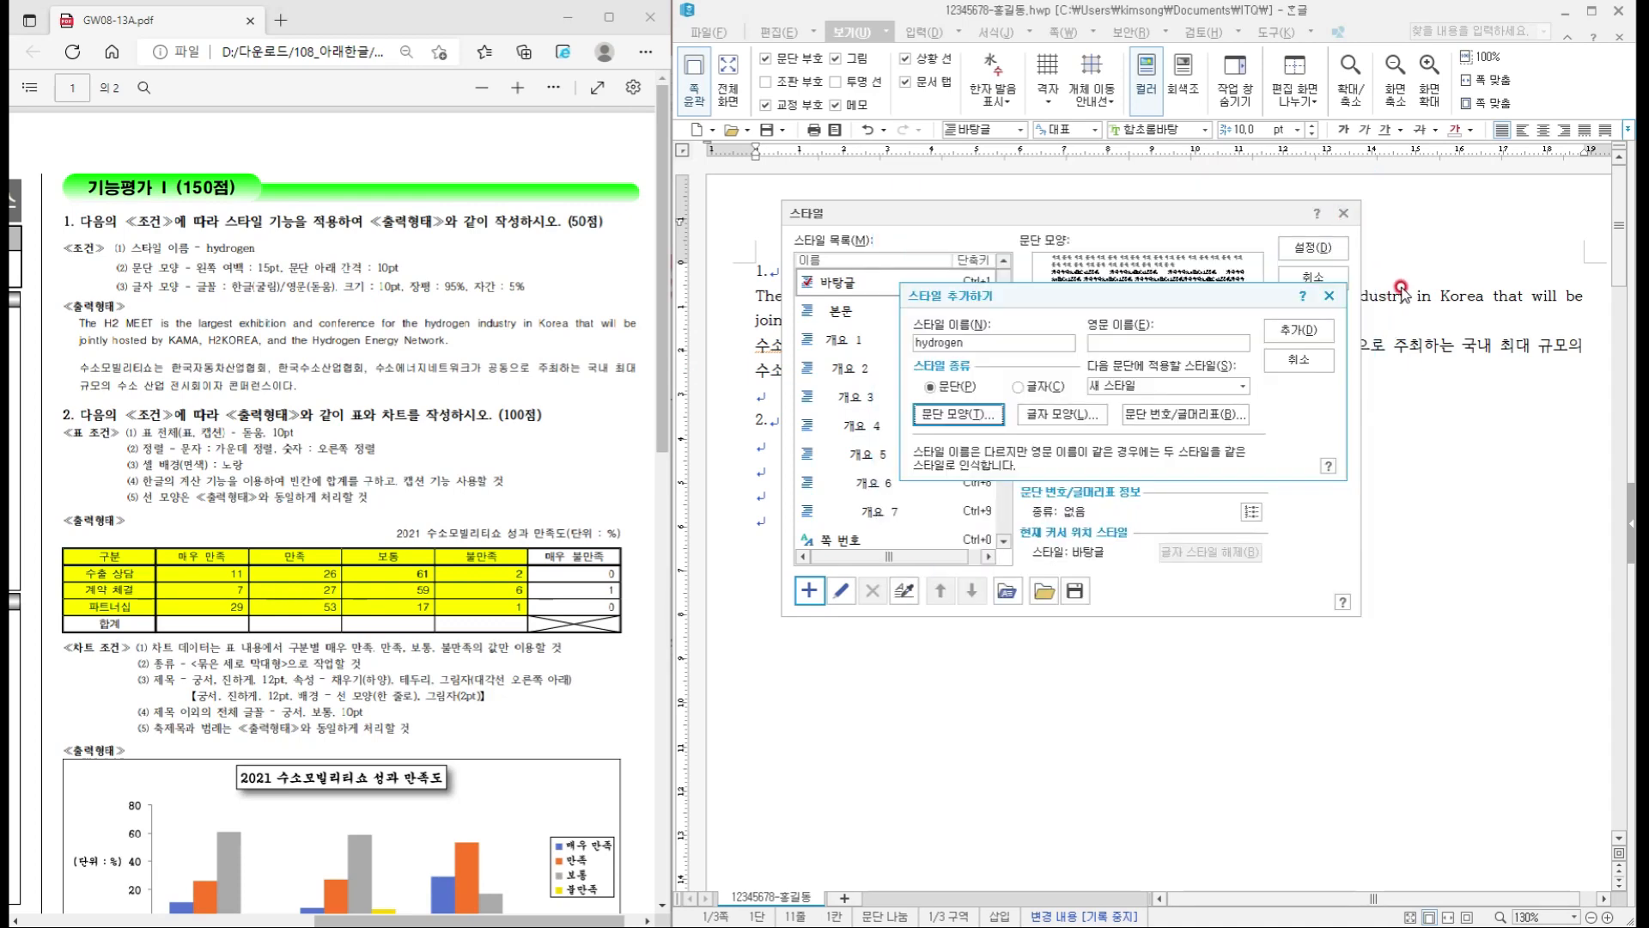
- Open the hydrogen style's character shape settings and set the character width (장평) to 95%
left_click(1062, 414)
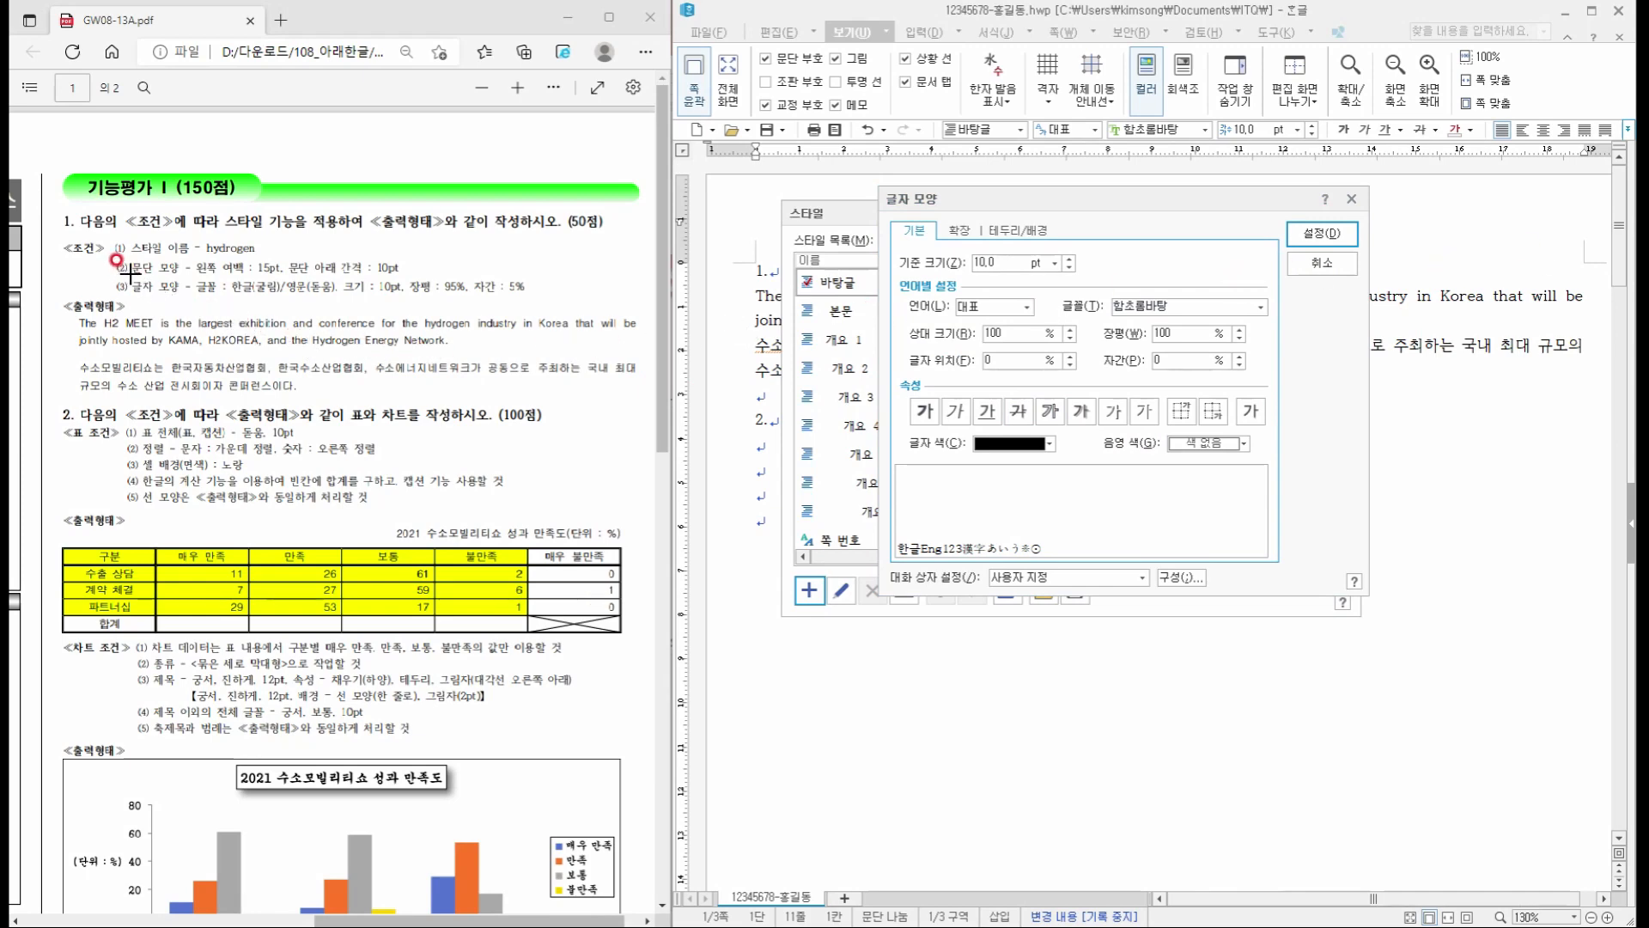
left_click_drag(130, 277, 548, 300)
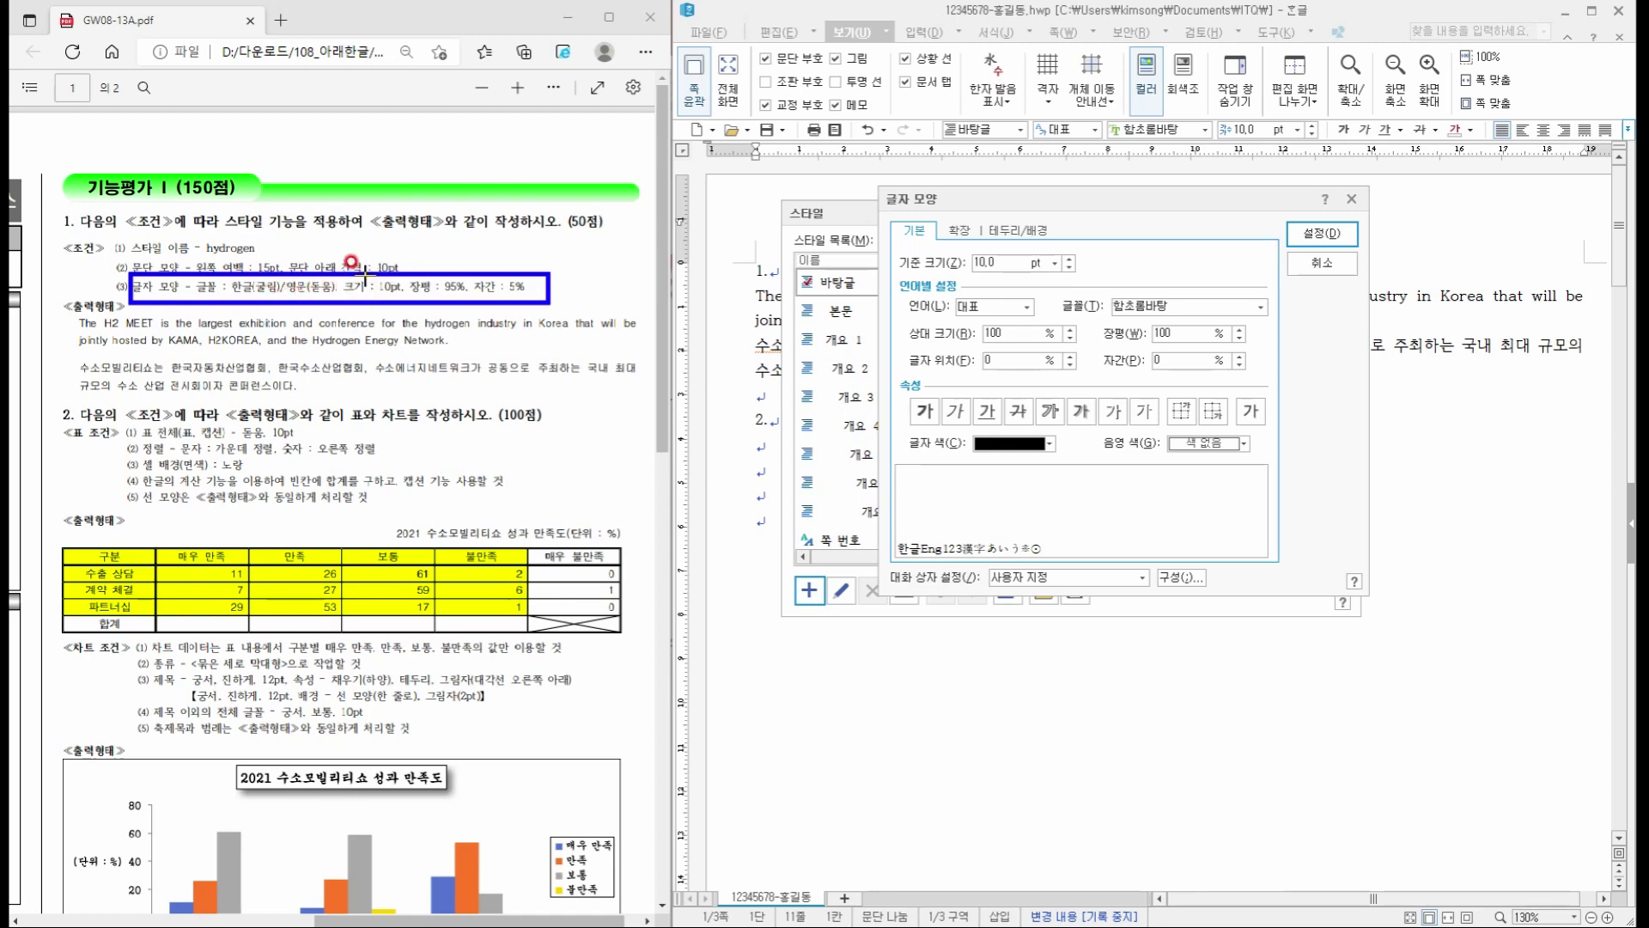
mouse_move(346, 276)
left_mouse_down()
mouse_move(402, 301)
mouse_move(501, 302)
left_mouse_up()
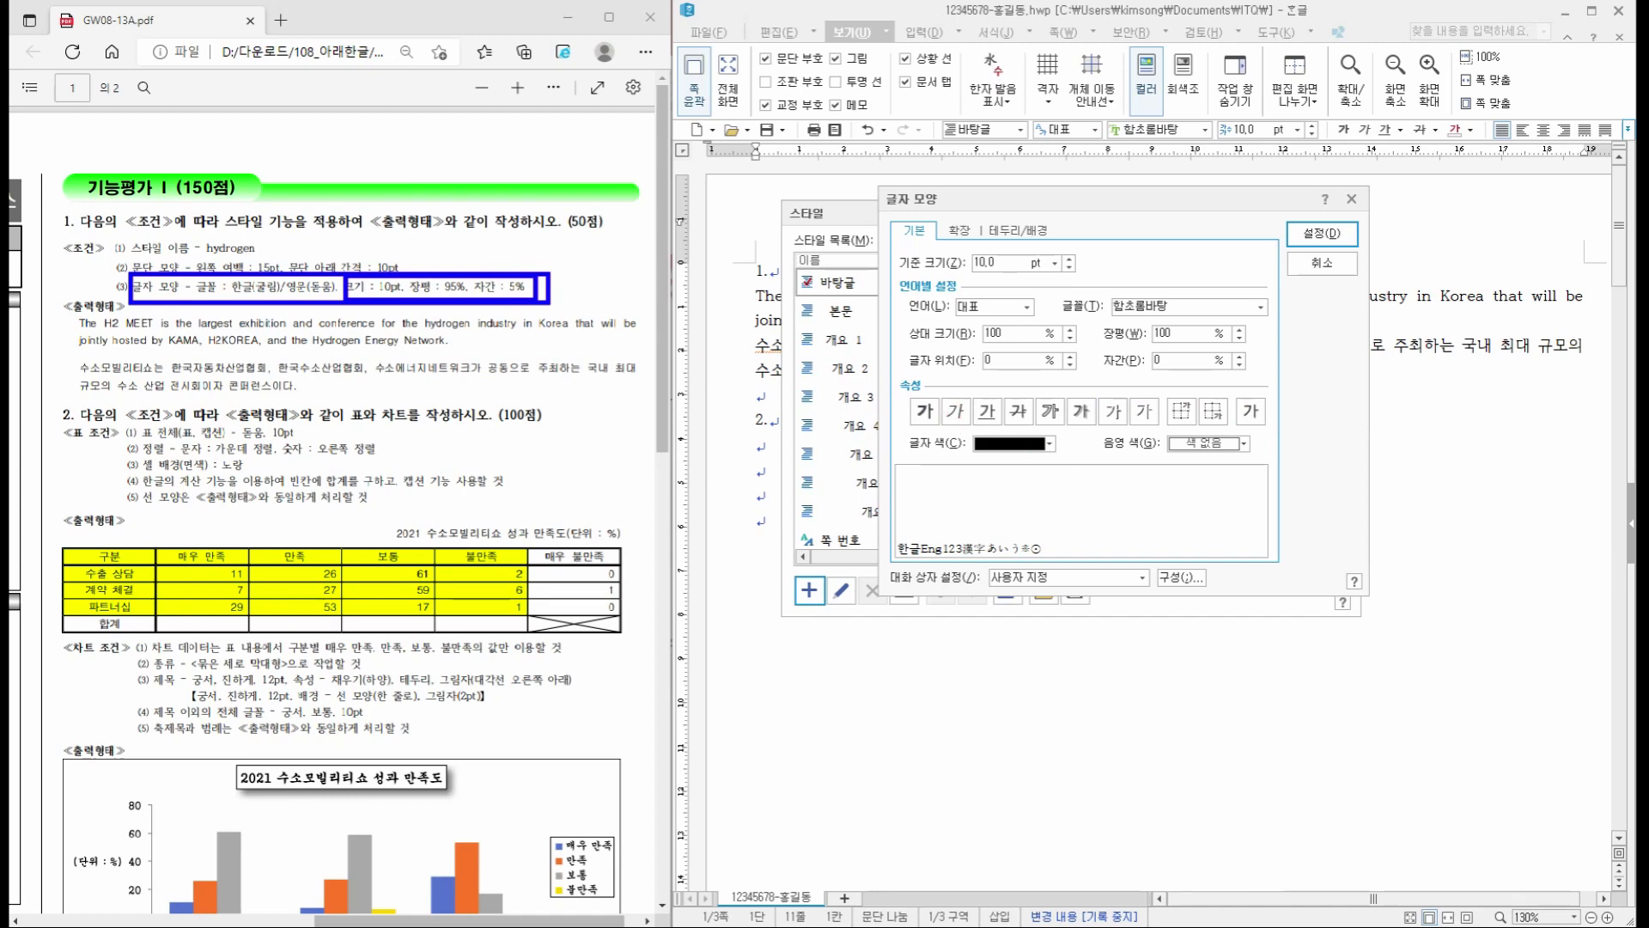
key("e")
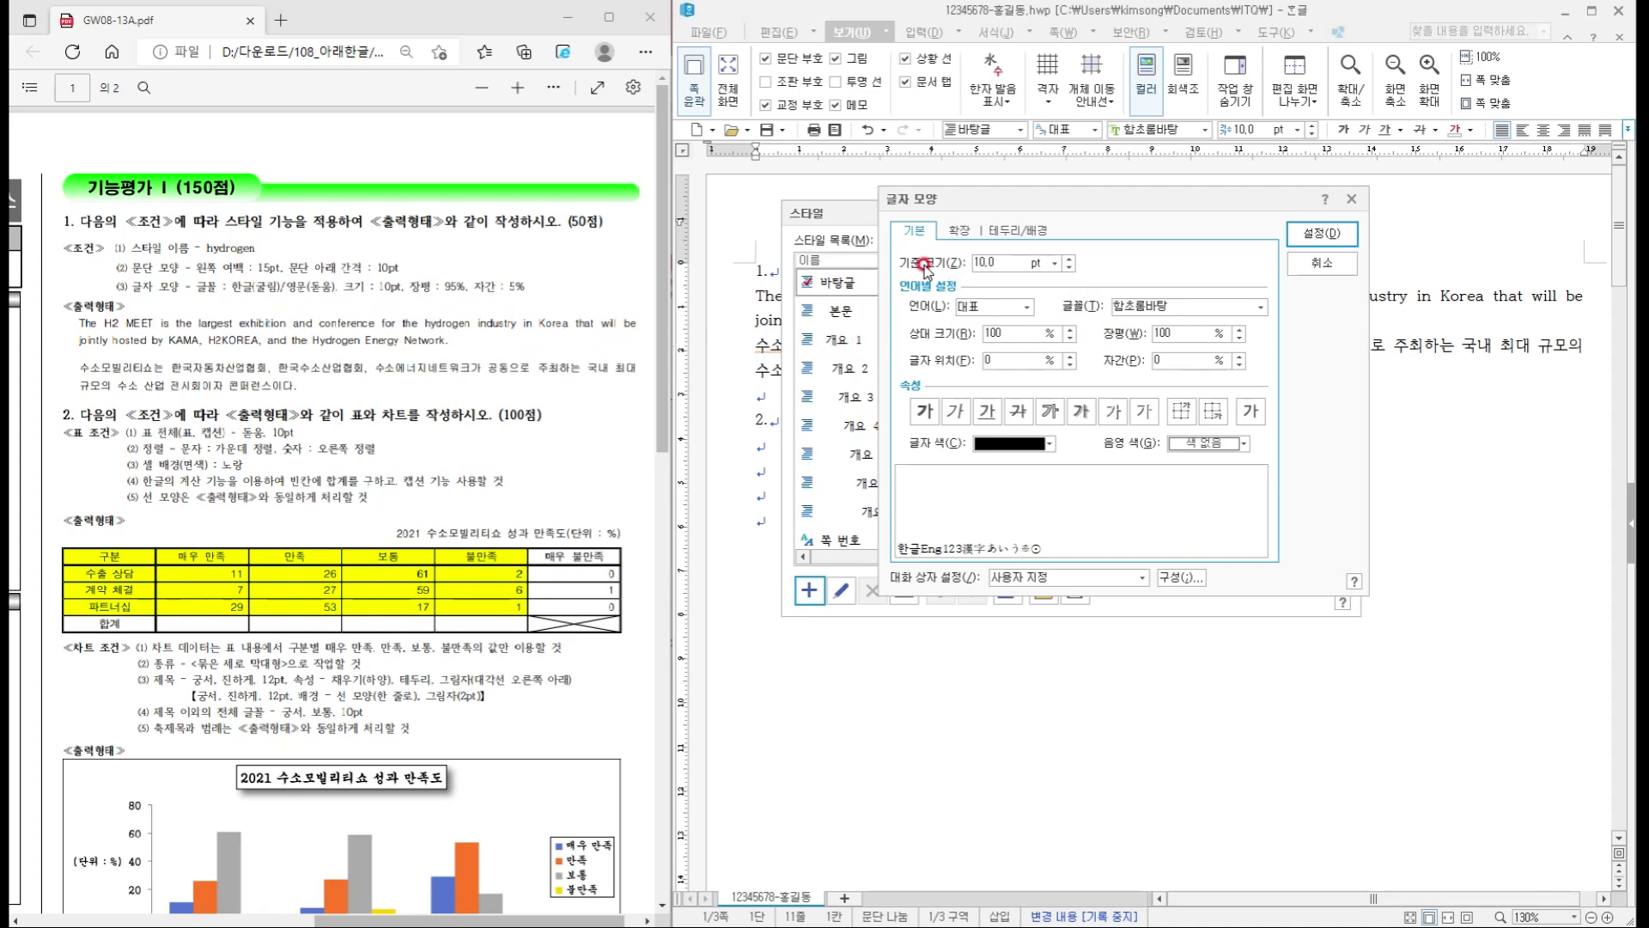
left_click(999, 262)
left_click(1238, 338)
left_click(1238, 339)
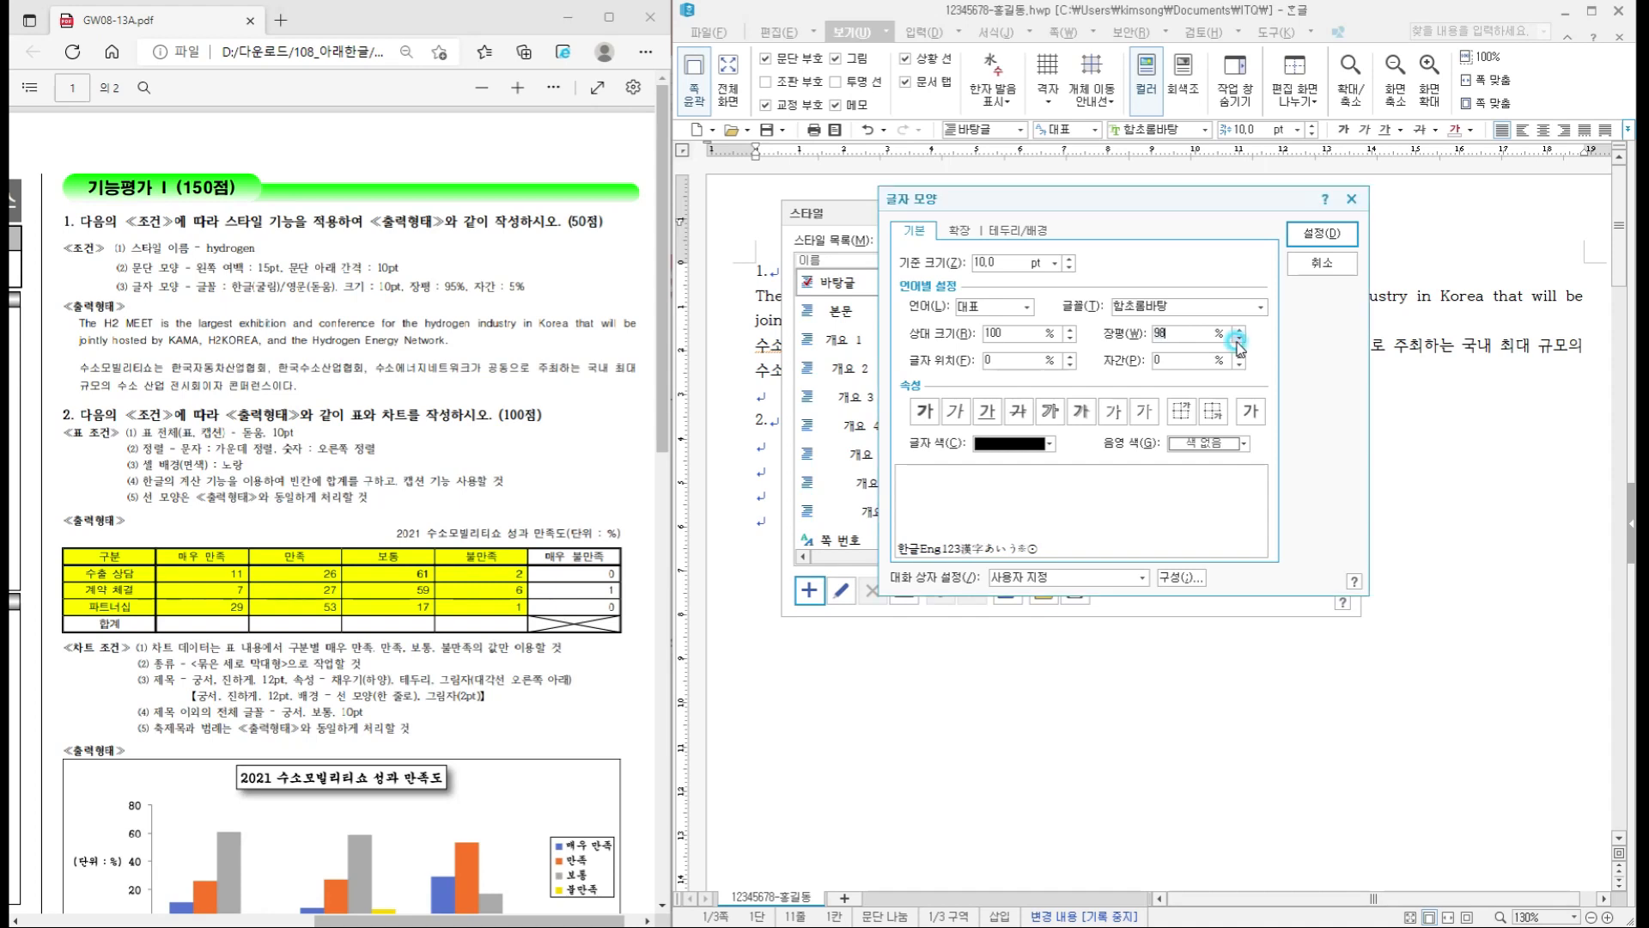
left_click(1238, 339)
left_click(1238, 338)
left_click(1238, 339)
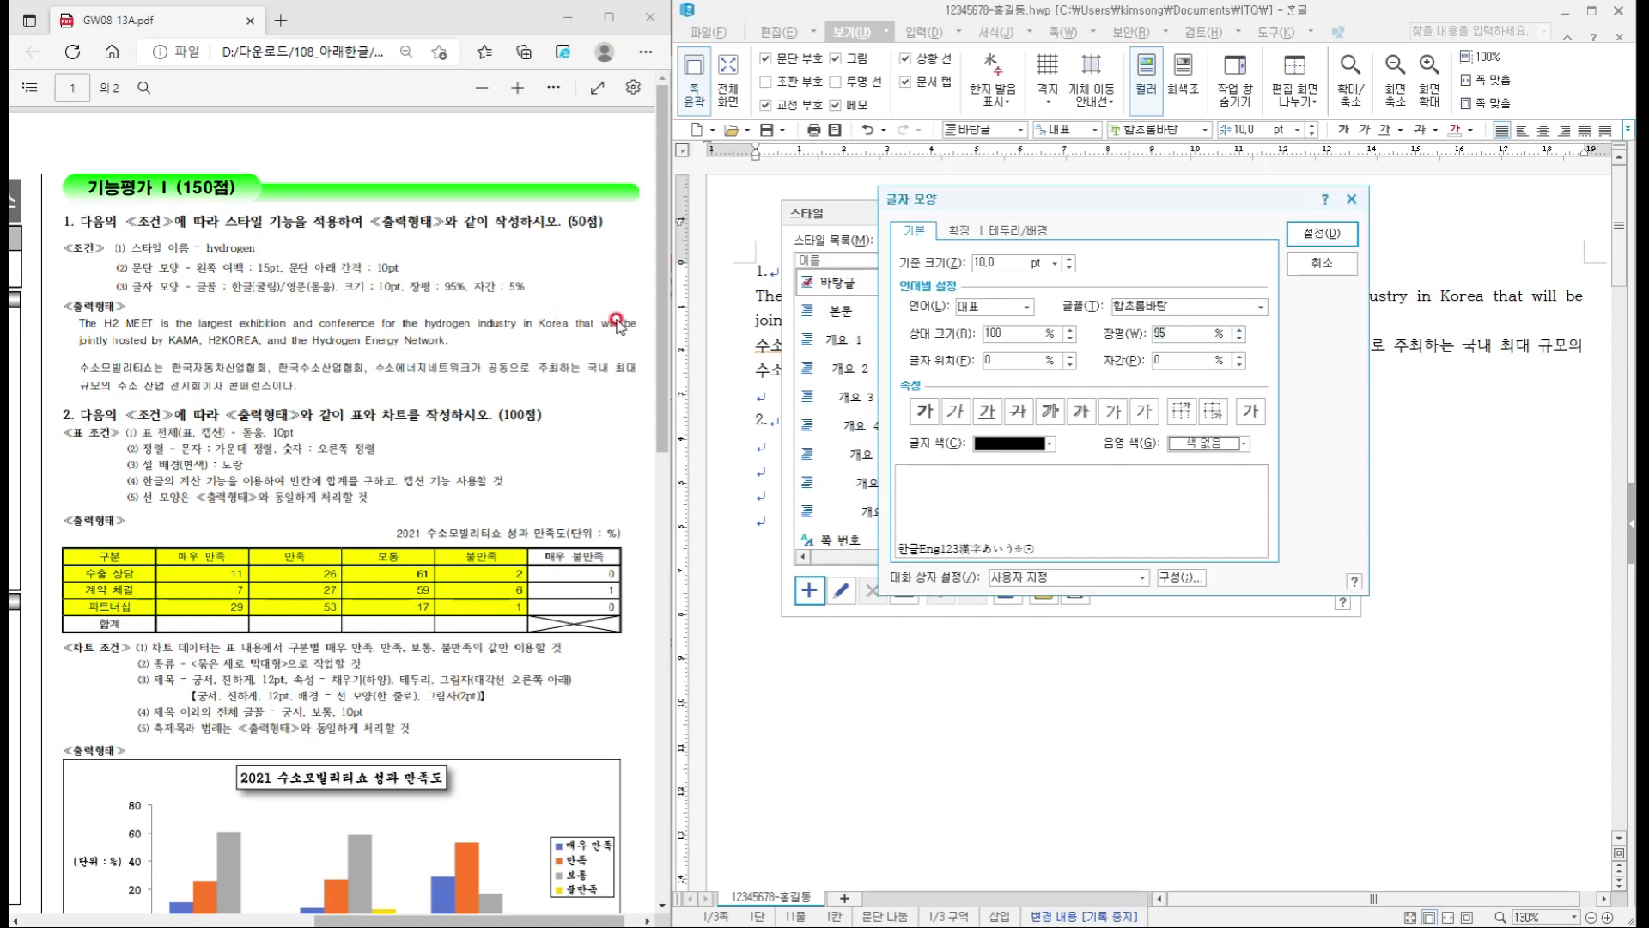
- Set the hydrogen style's letter spacing (자간) to 5%
left_click(1237, 358)
left_click(1237, 358)
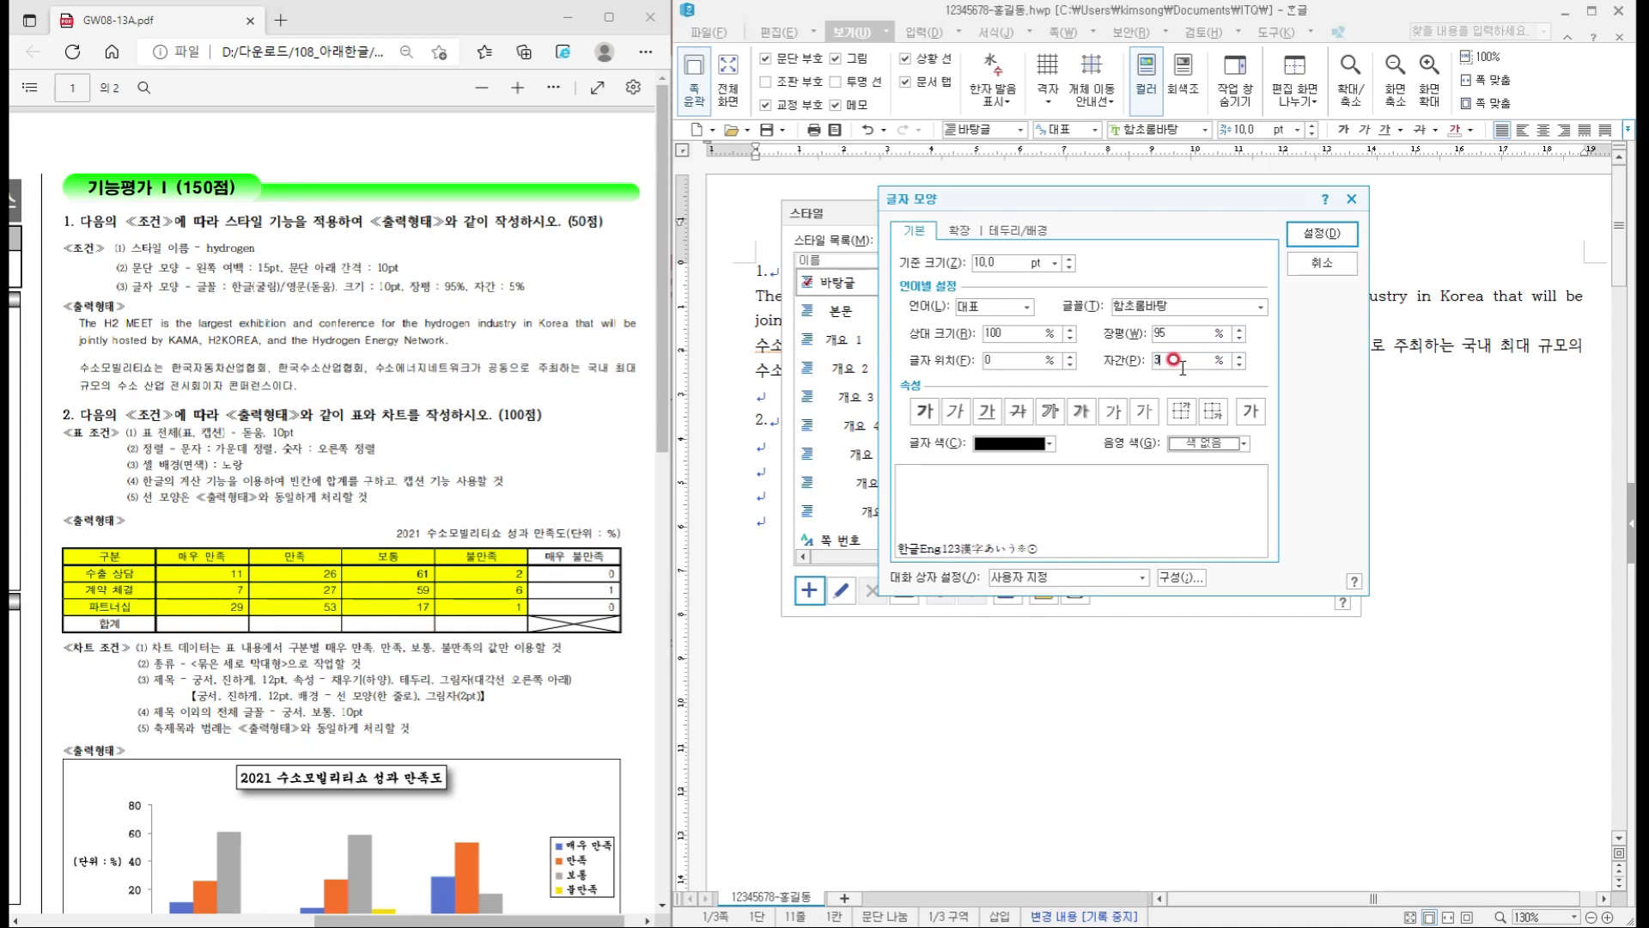
left_click(1149, 361)
type("5")
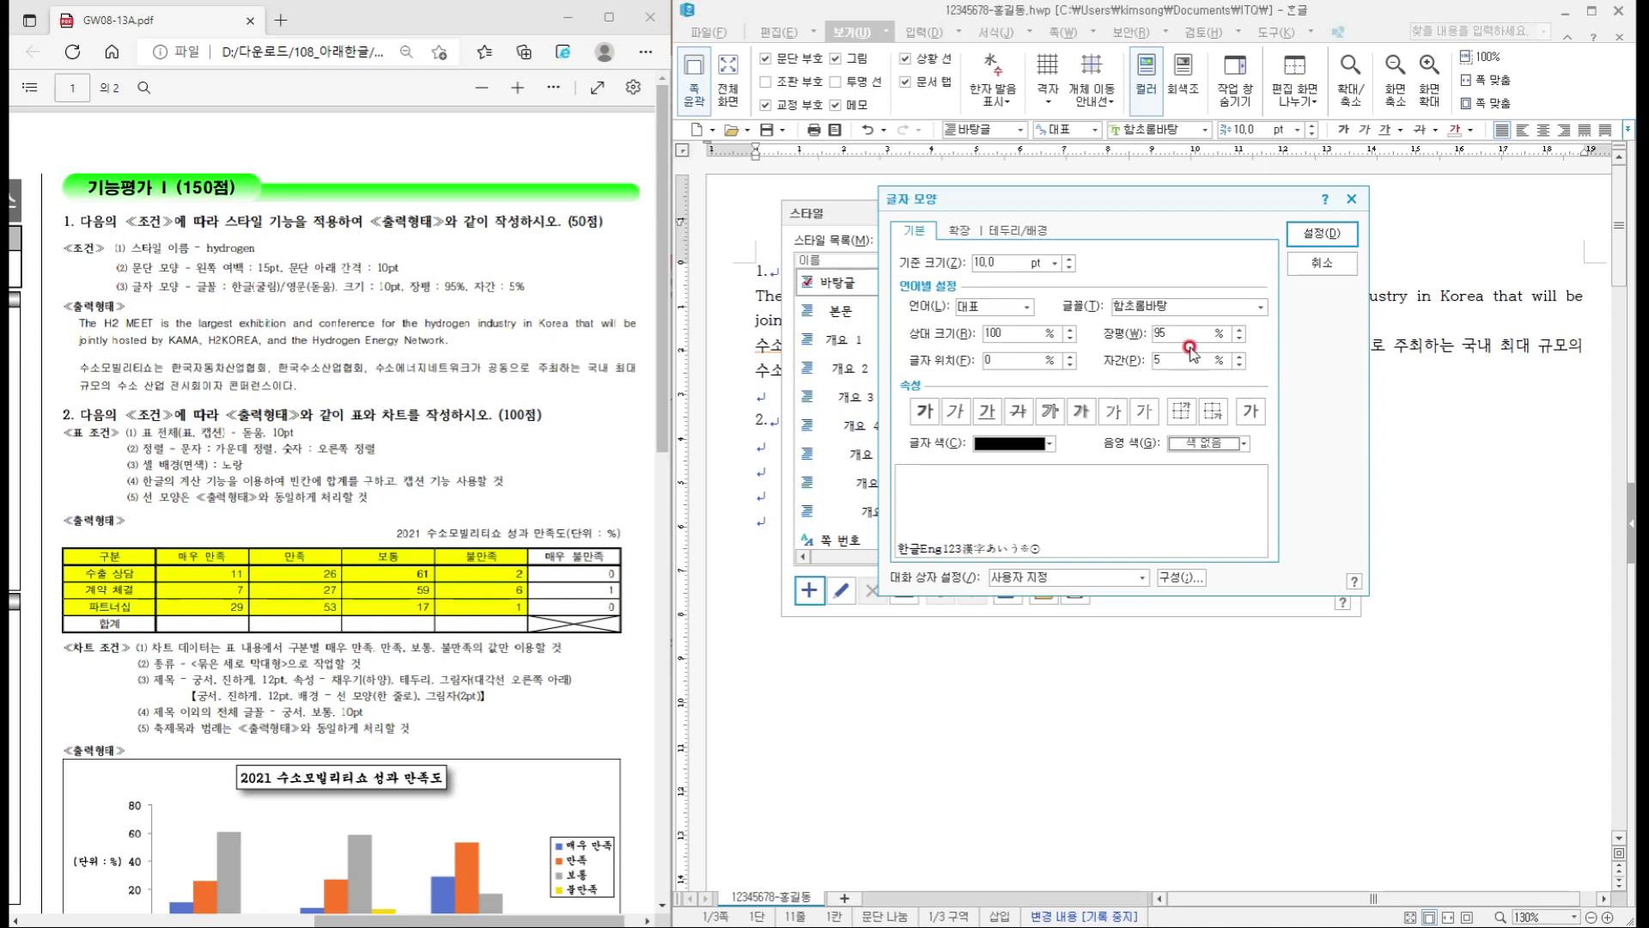
- Set the hydrogen style's font for Korean (한글) text to 굴림
left_click(1007, 307)
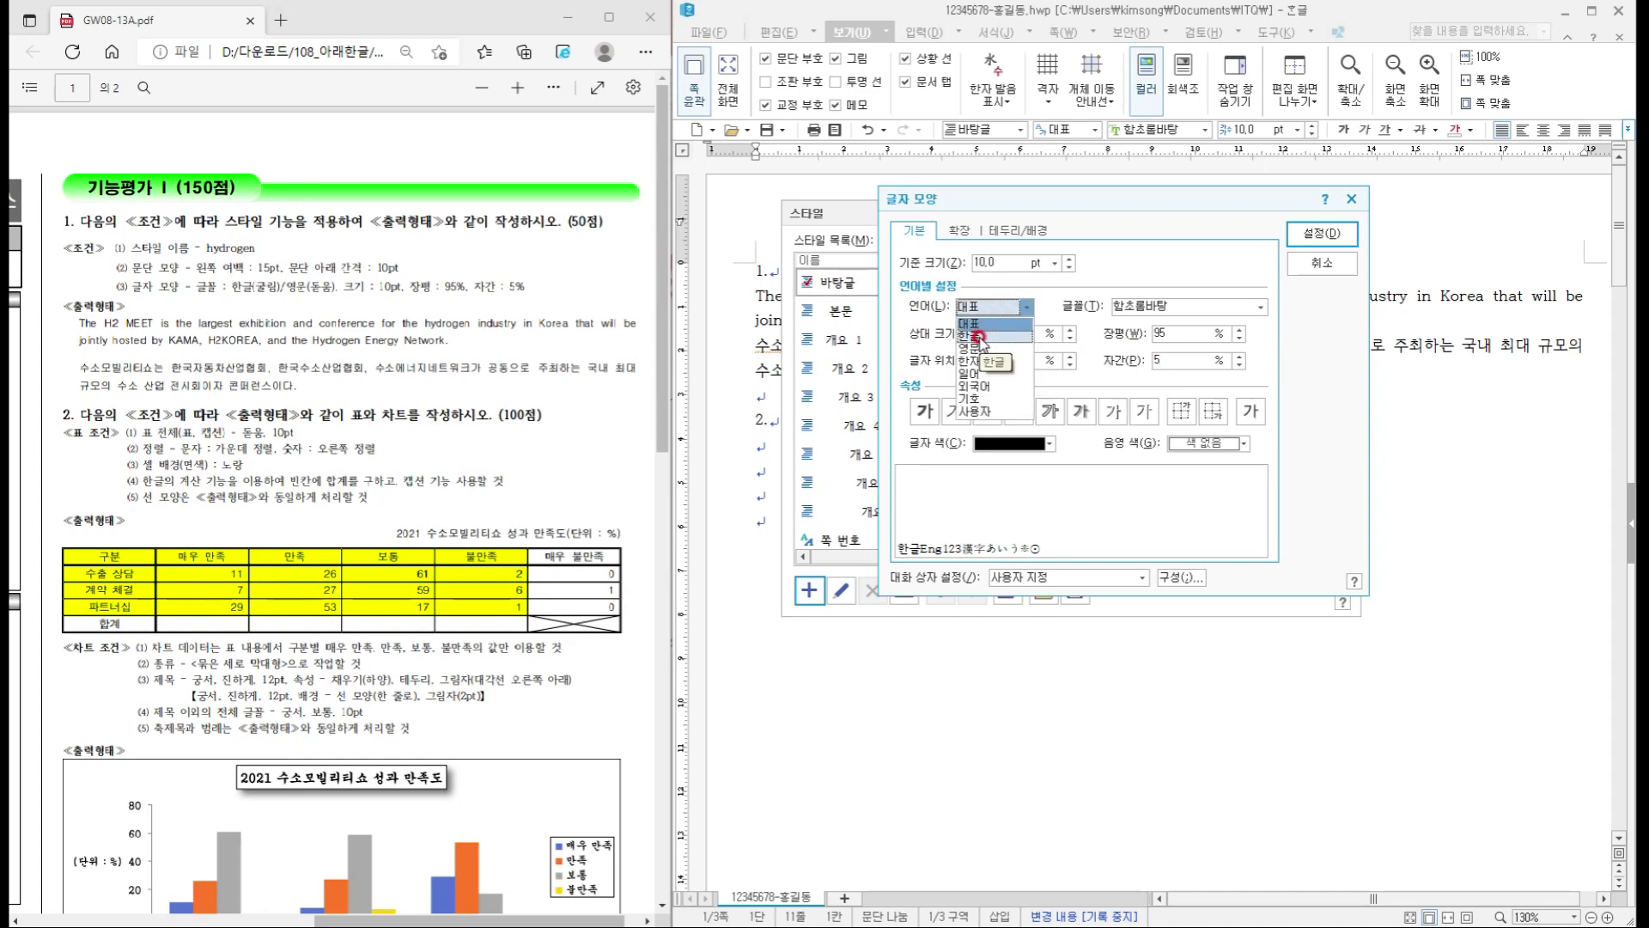
left_click(979, 337)
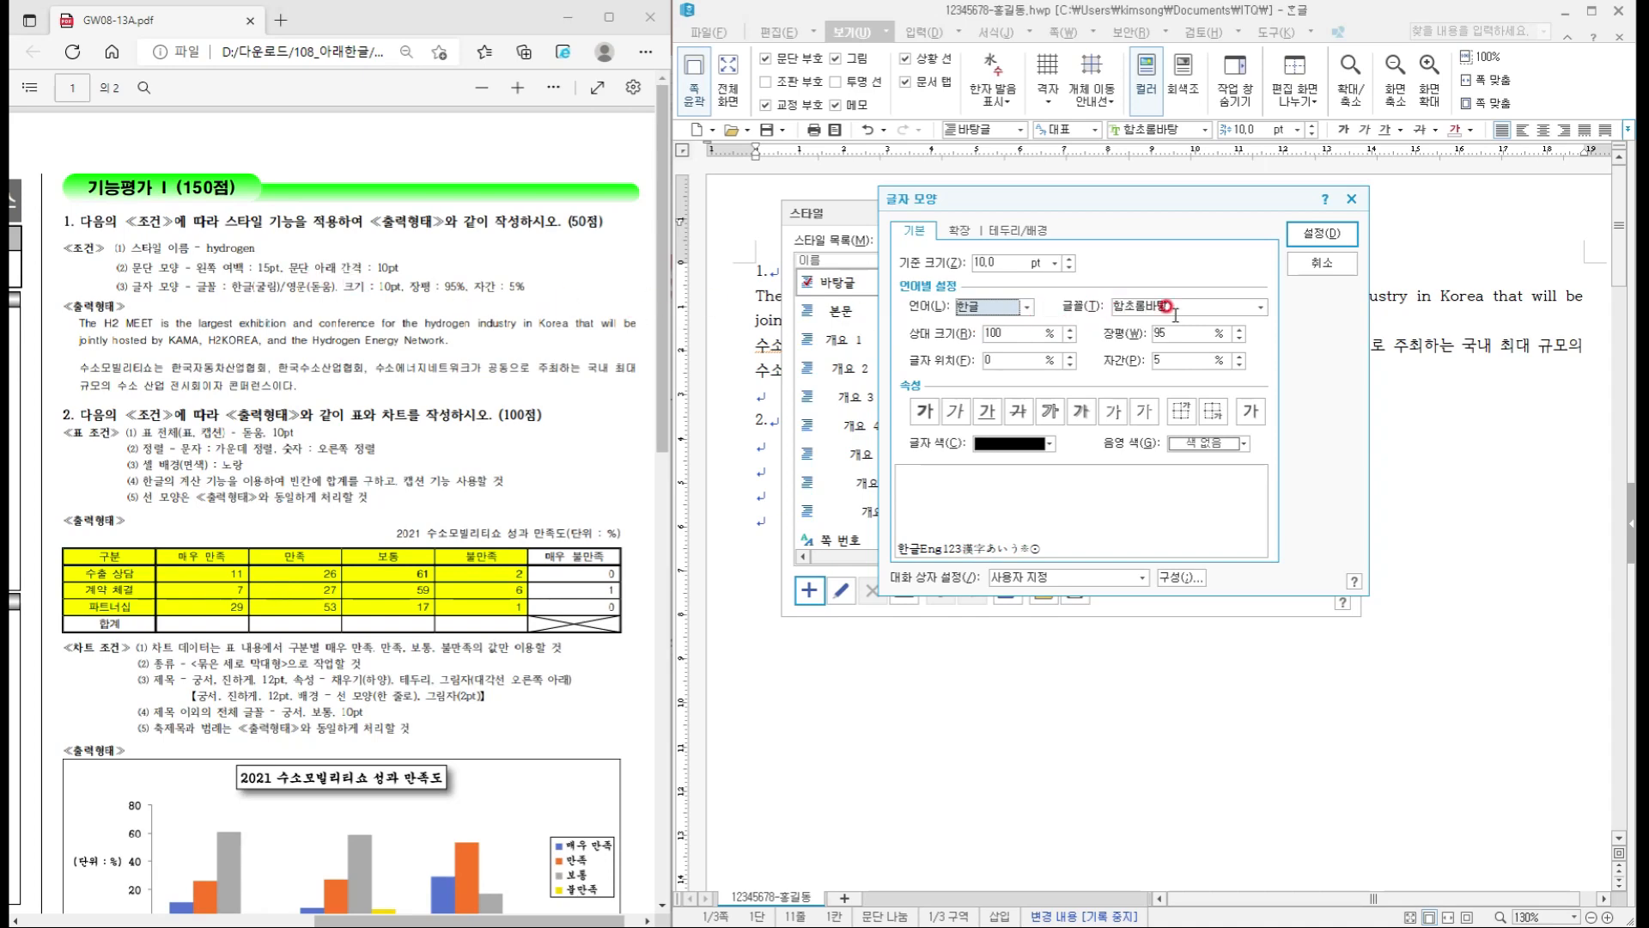
left_click_drag(1252, 302, 1096, 303)
key("BackSpace")
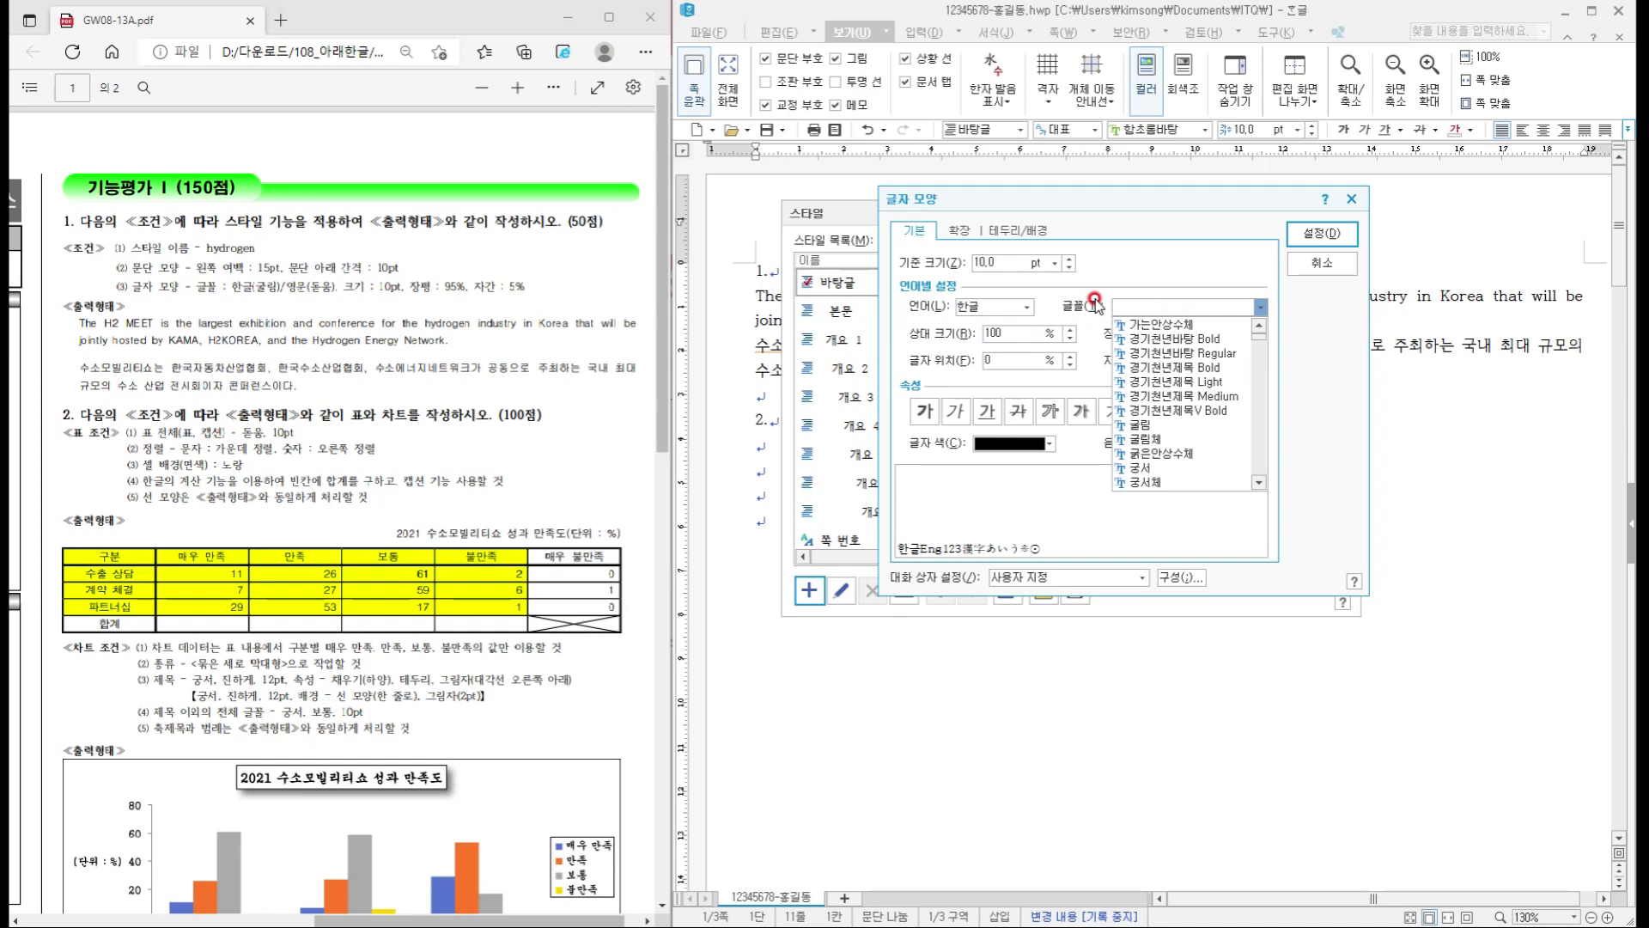
type("rn")
key("BackSpace")
key("BackSpace")
key("BackSpace")
type("굴림")
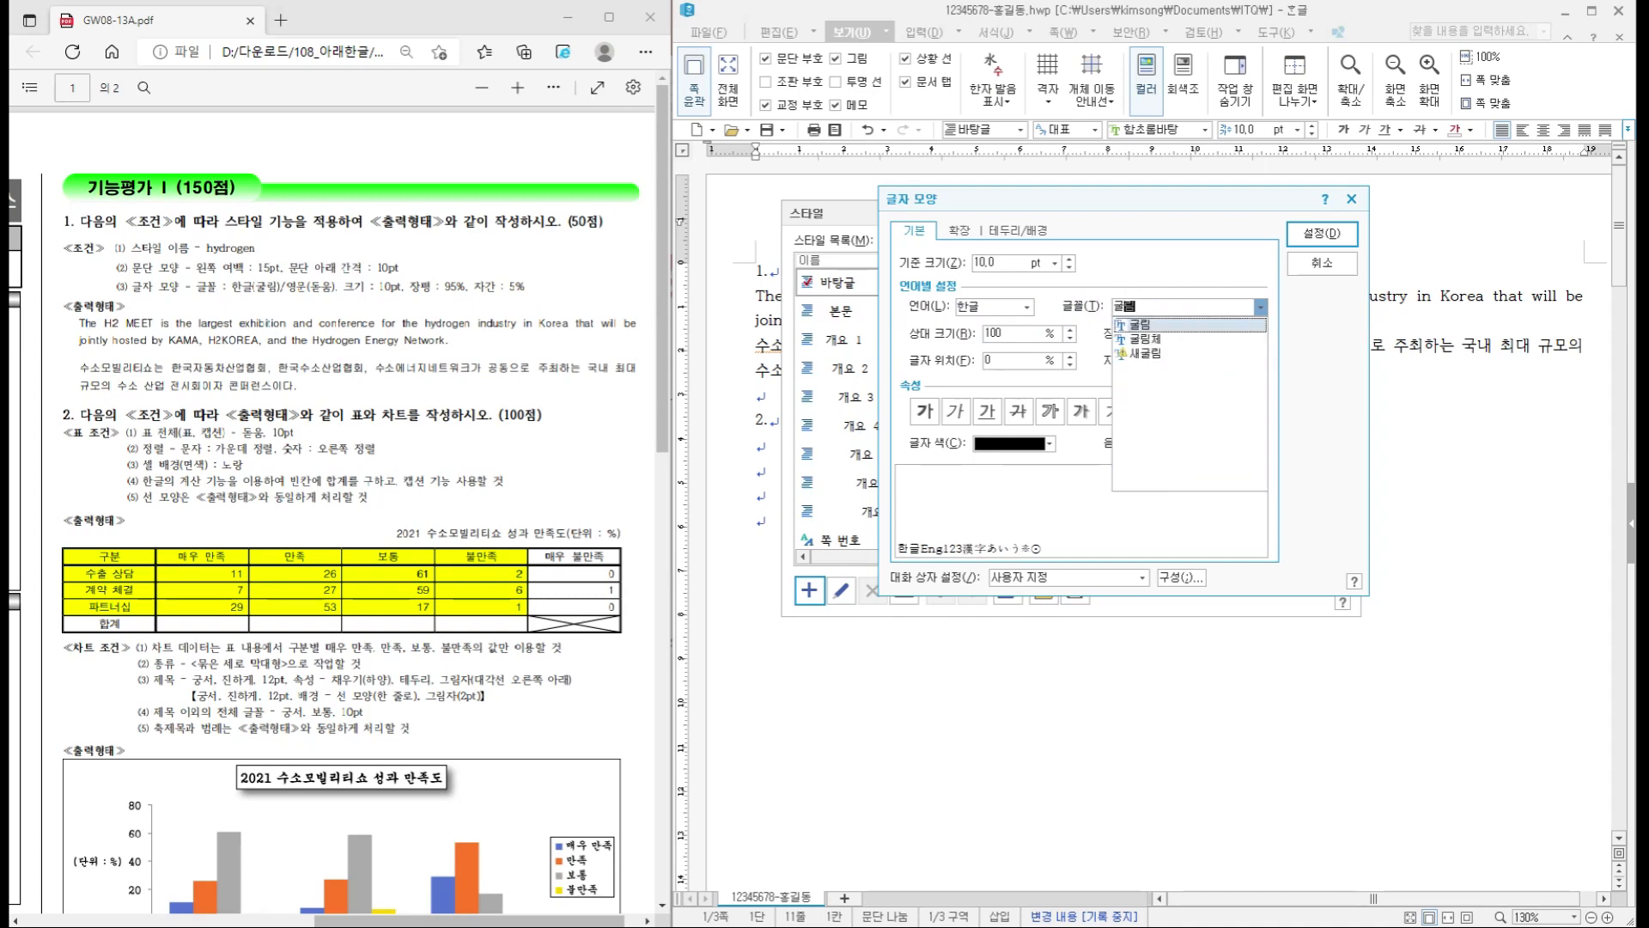
left_click(1137, 325)
left_click(1137, 327)
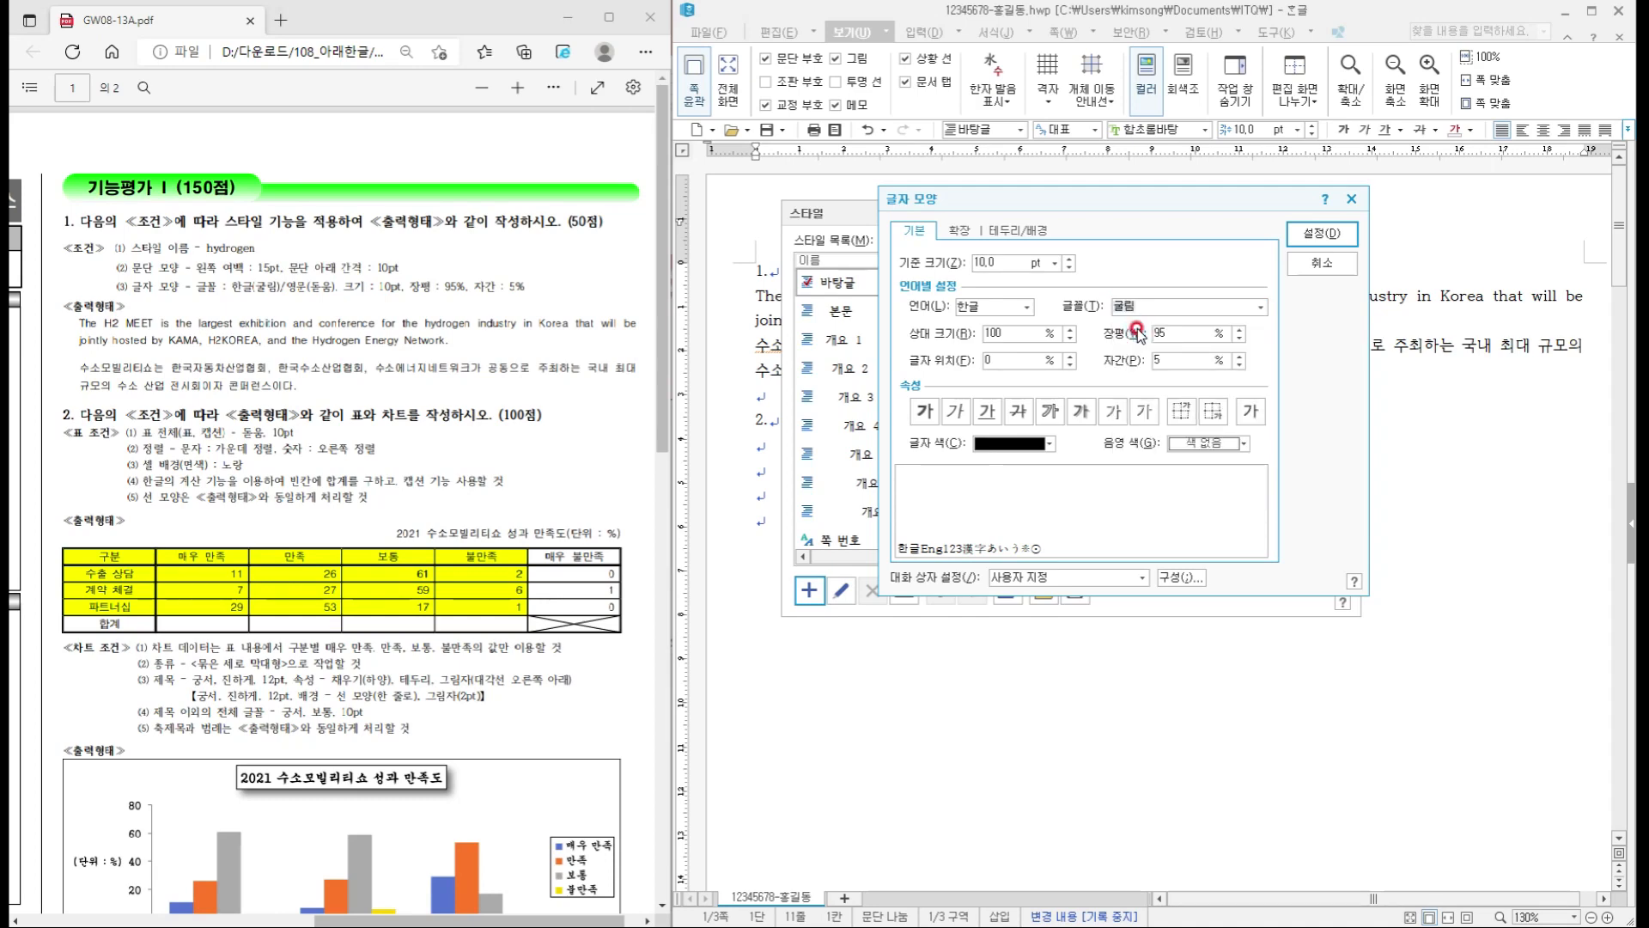
- Set the hydrogen style's font for English (영문) text to 돋움
left_click(1010, 310)
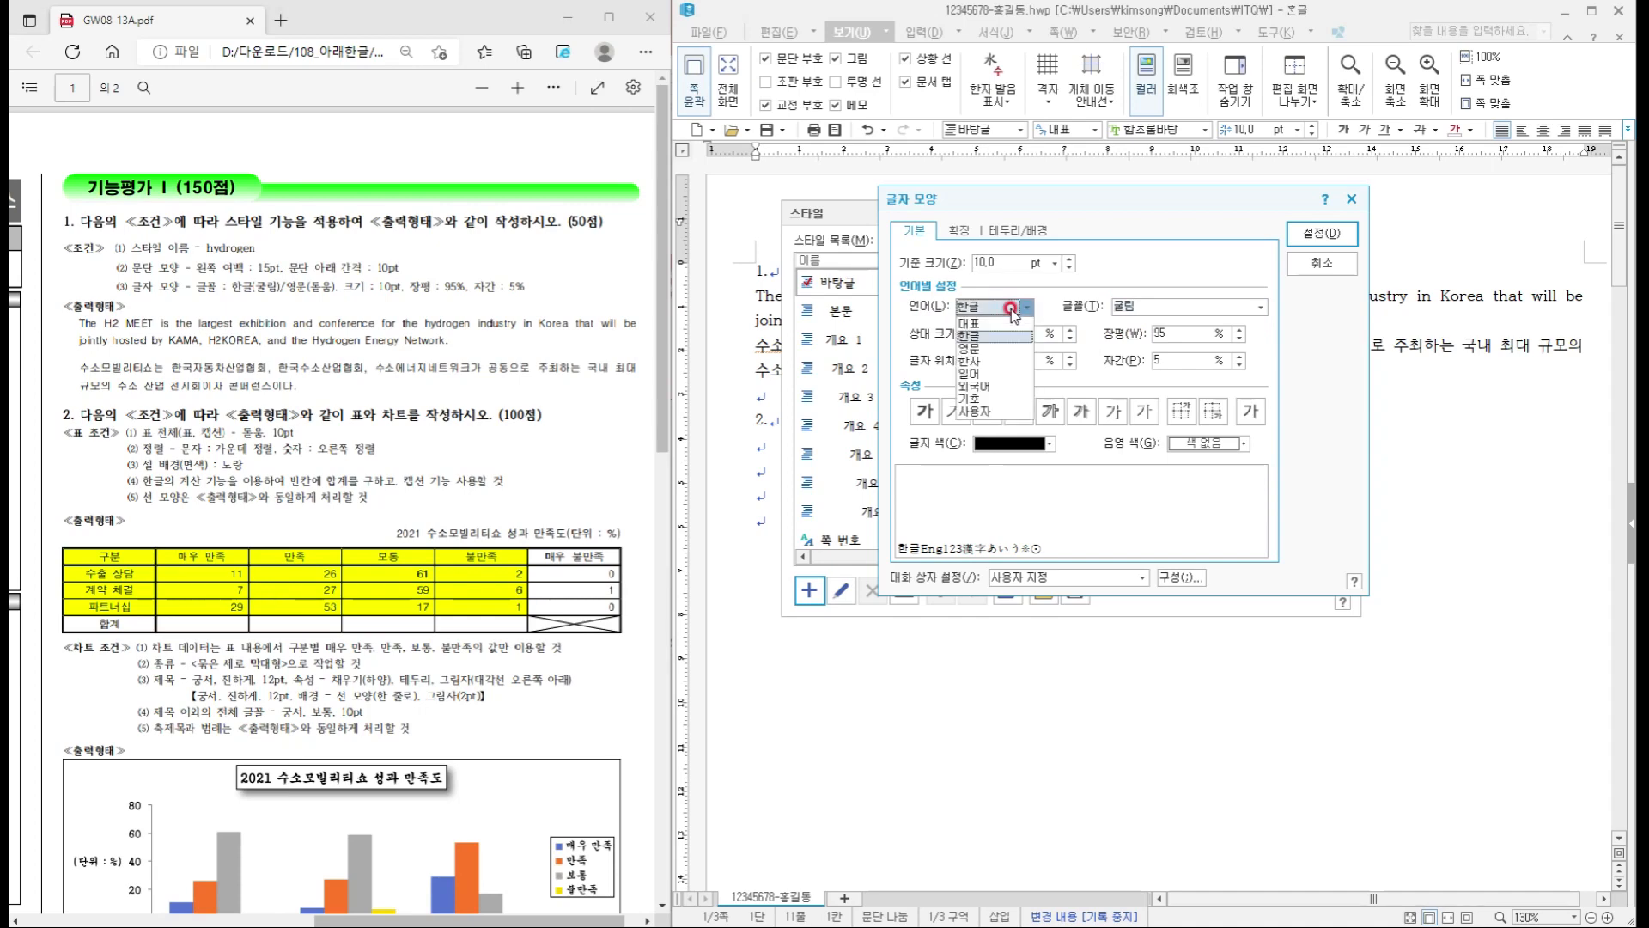
left_click(968, 348)
left_click(1138, 307)
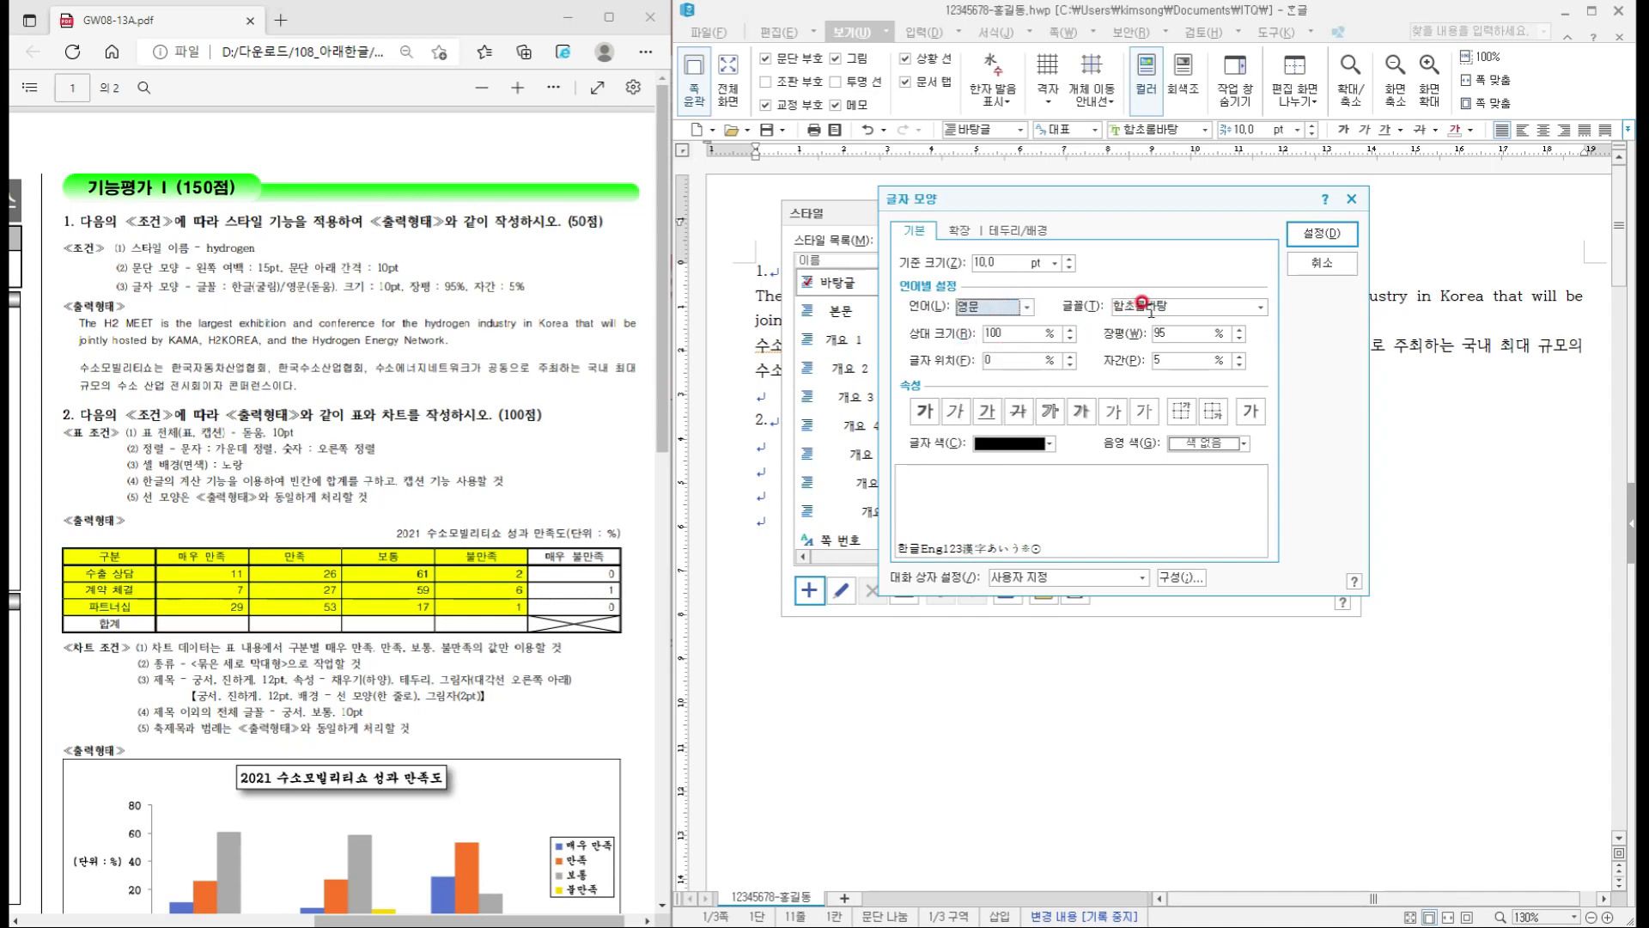
left_click(1175, 307)
left_click_drag(1177, 307, 1109, 283)
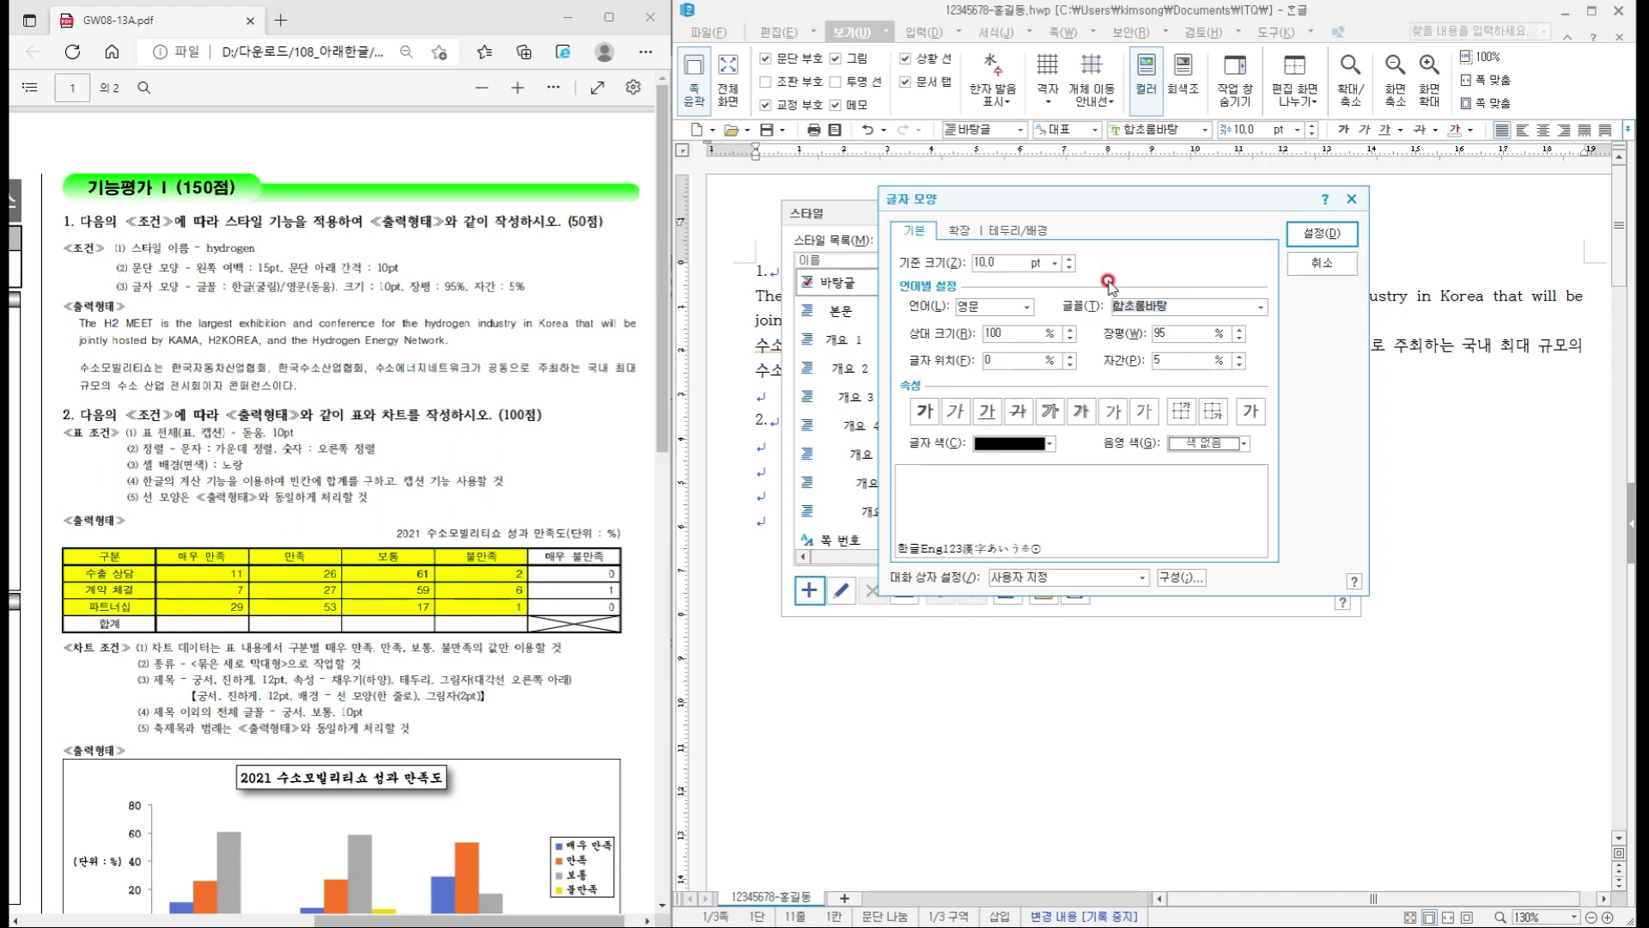
type("돋")
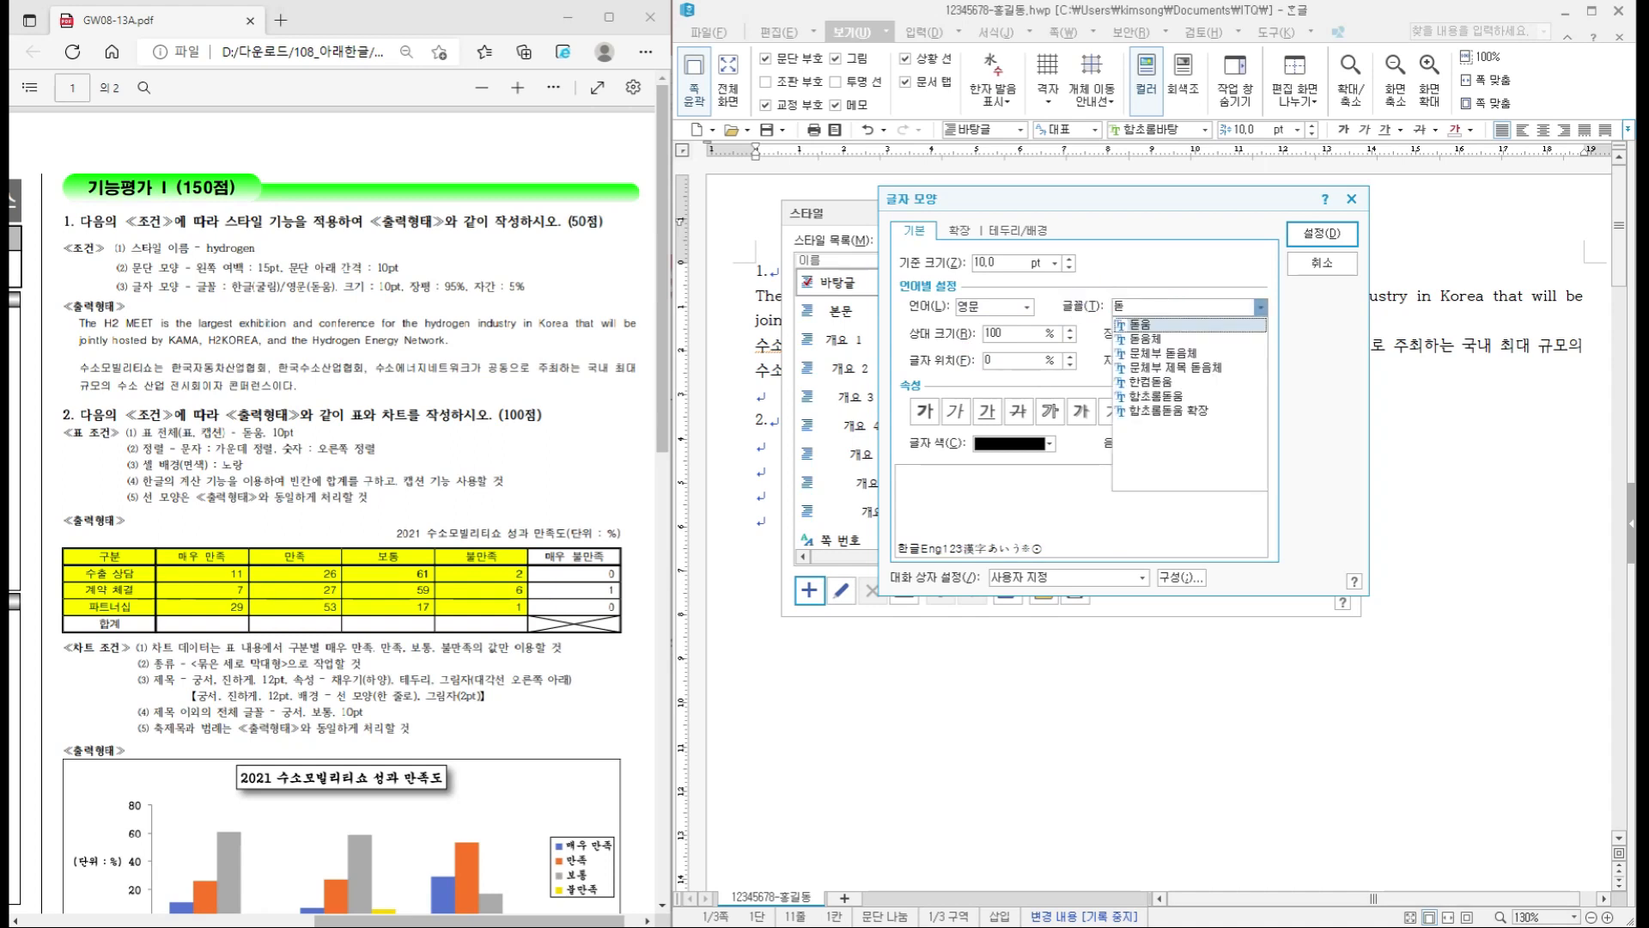
type("움")
left_click(1306, 383)
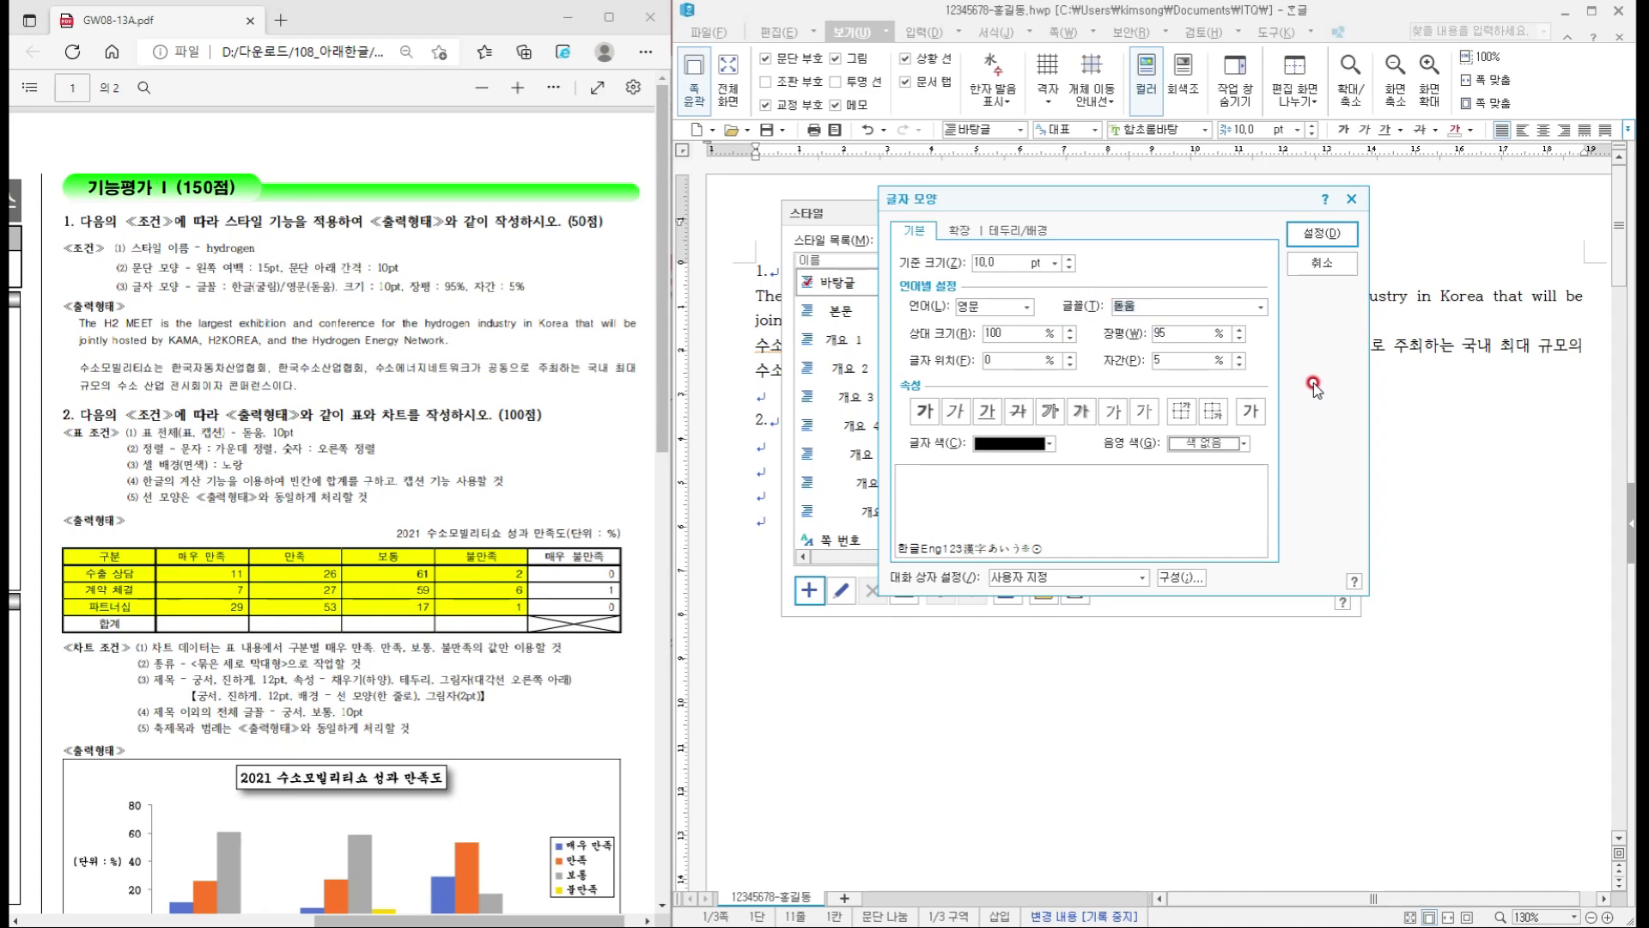
- Accept the character shape, add the hydrogen style to the style list, and close the style list without applying it
left_click(1322, 233)
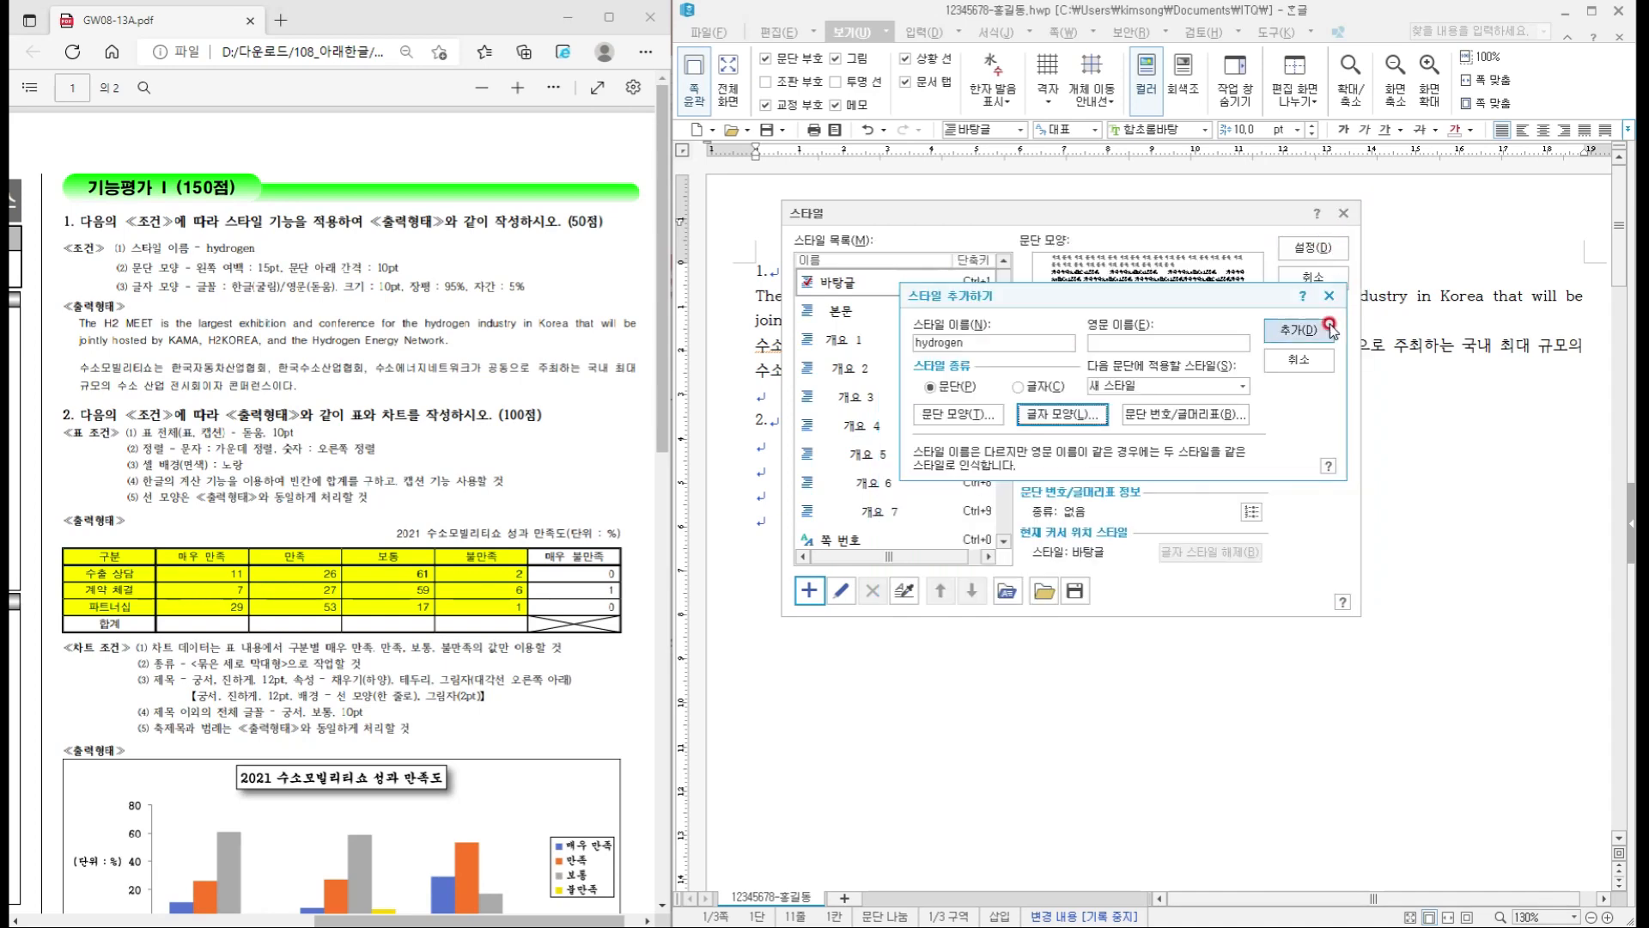
left_click(1302, 330)
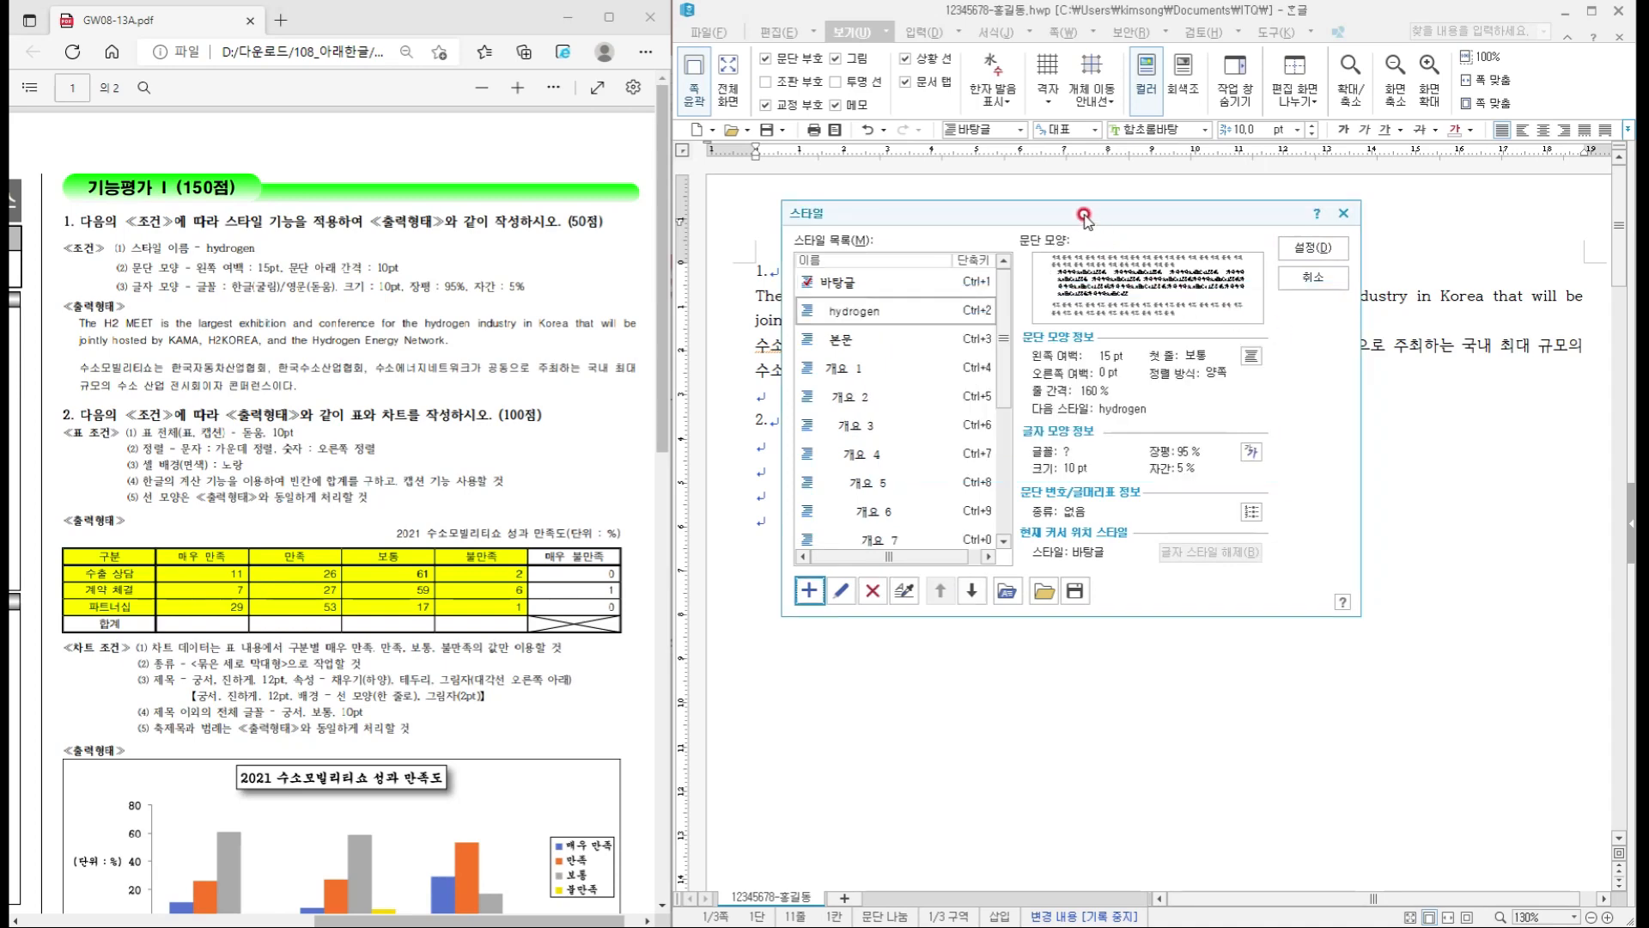
left_click_drag(1085, 217, 1128, 362)
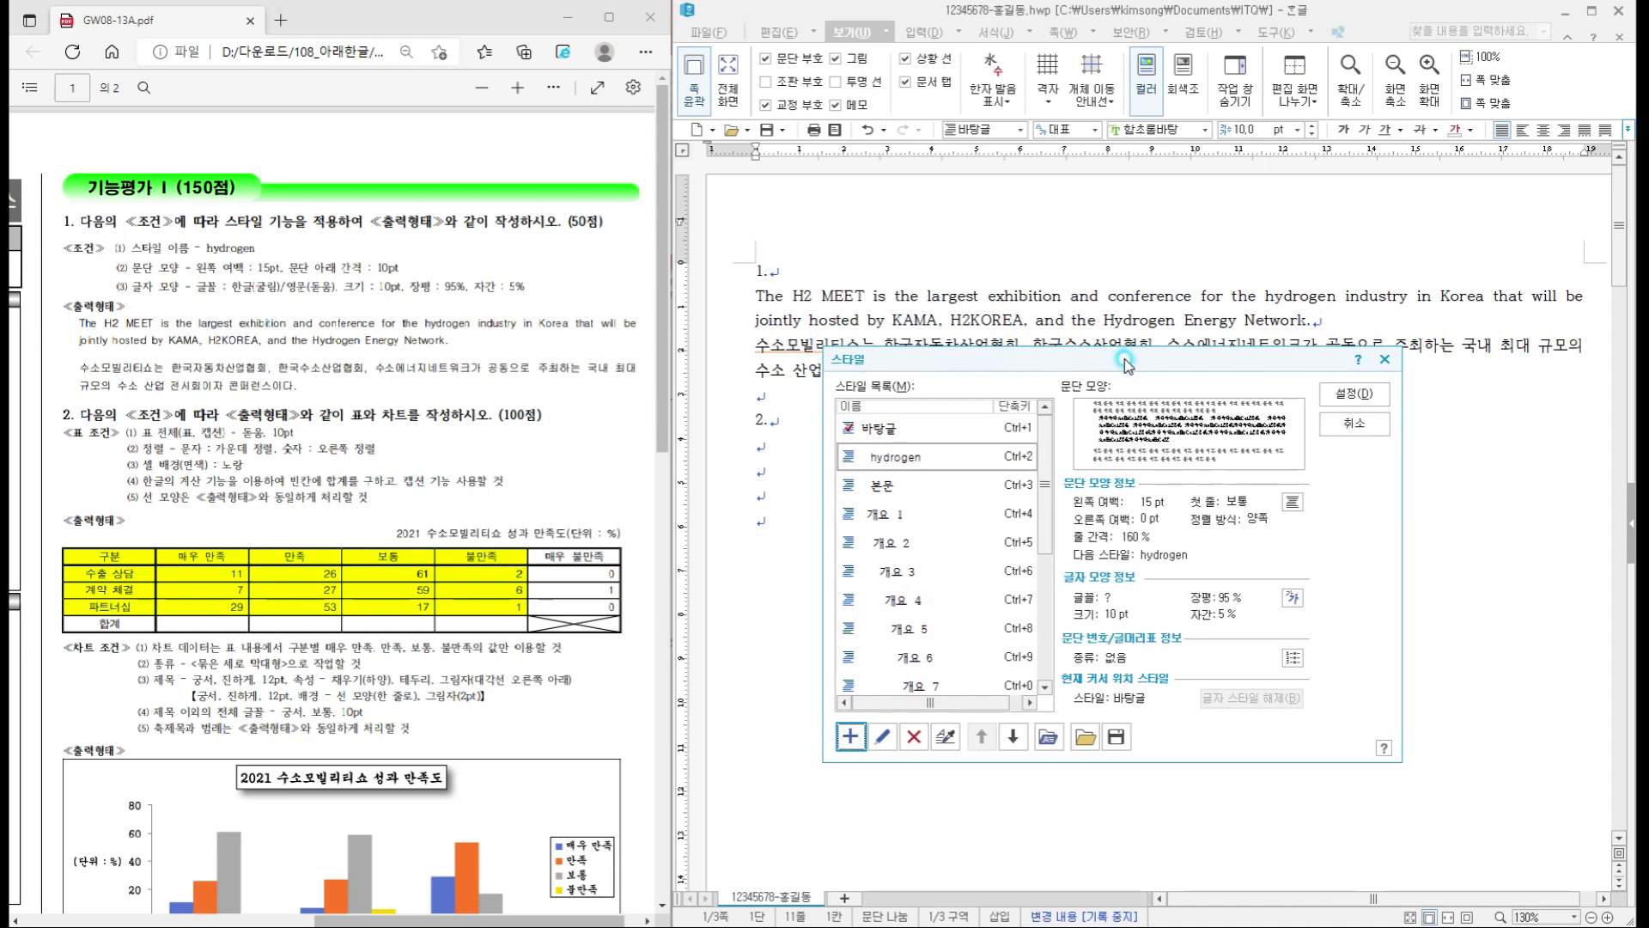
left_click_drag(1125, 359, 1123, 358)
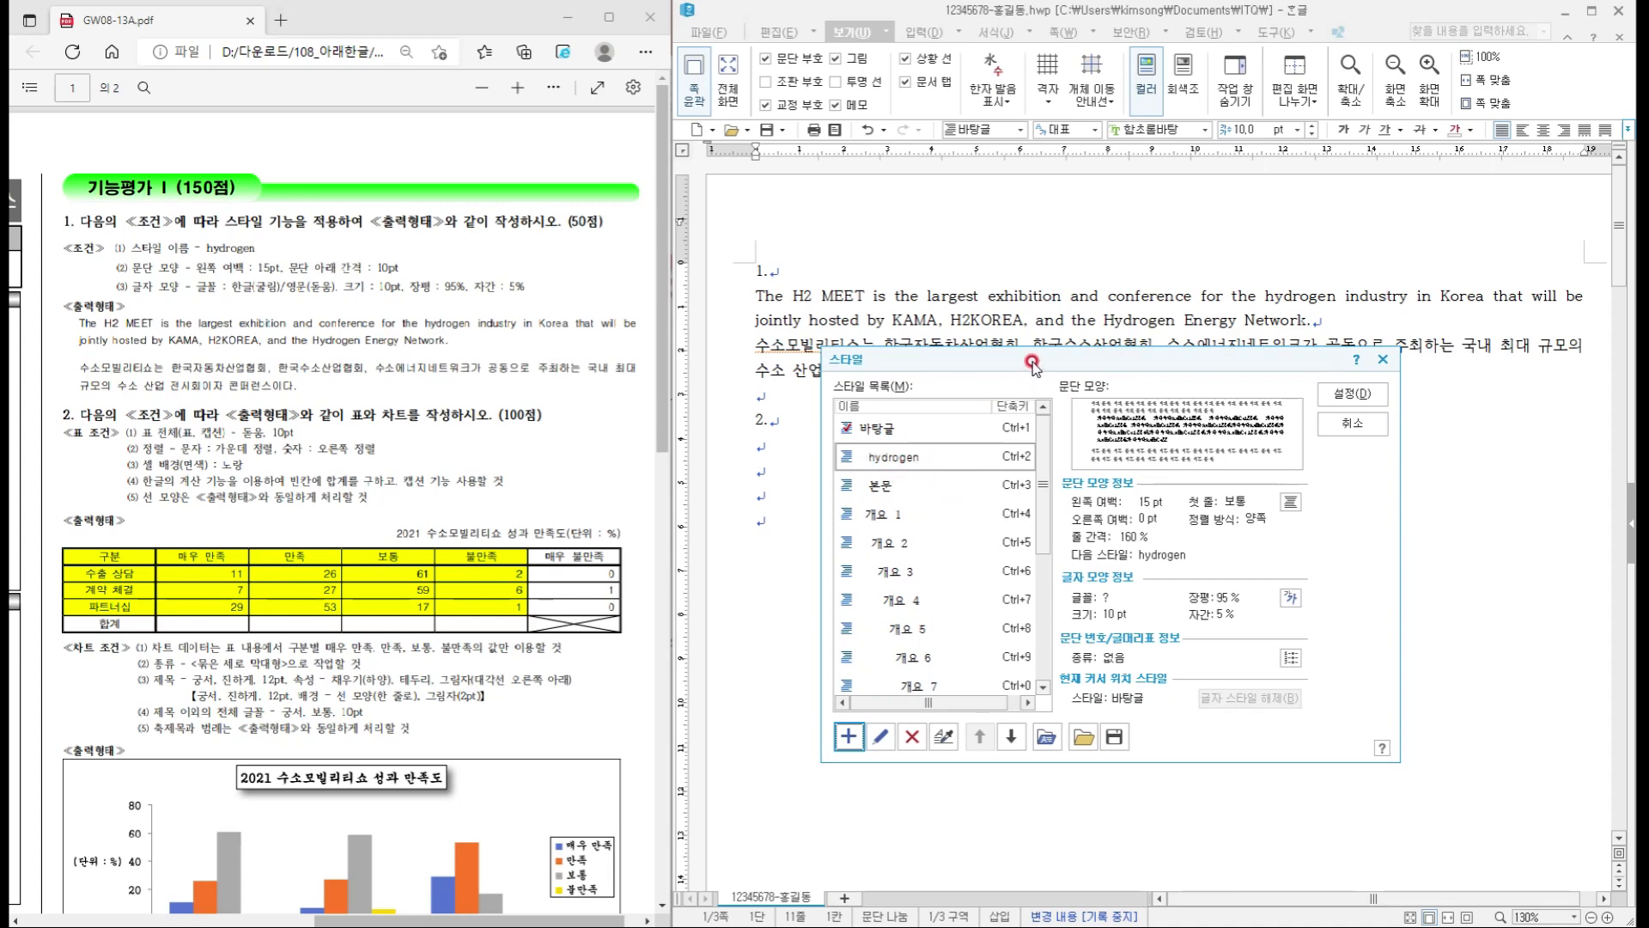
left_click_drag(1033, 362, 1036, 398)
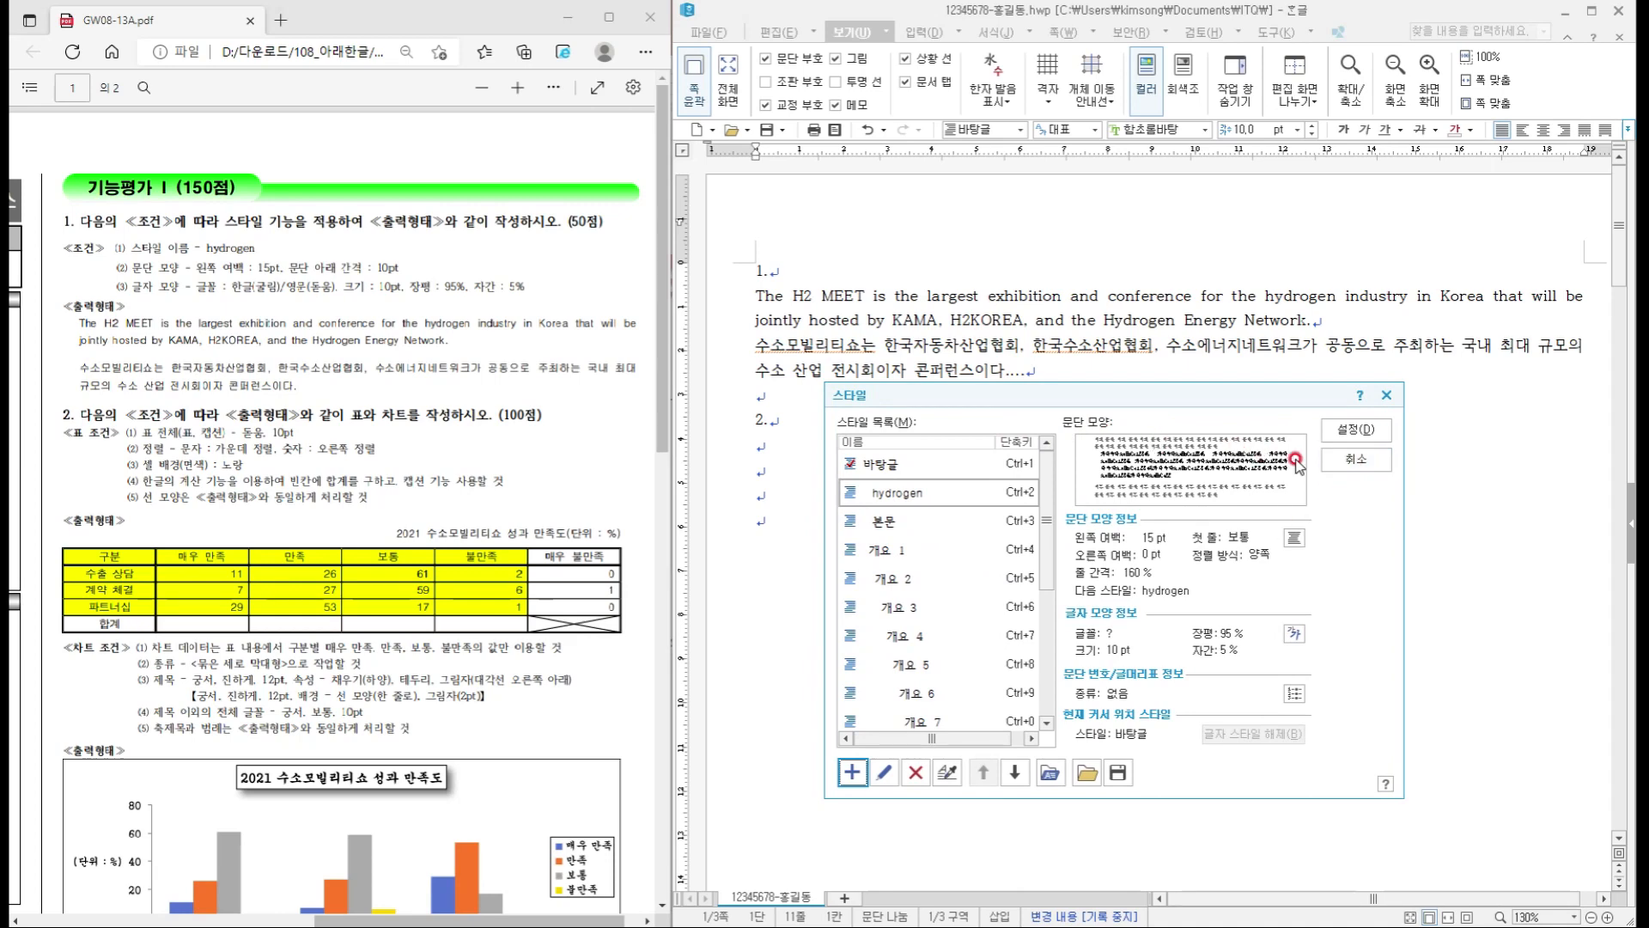
left_click(1355, 464)
- Delete the extra periods at the end of the Korean paragraph, leaving a single one
left_click(936, 380)
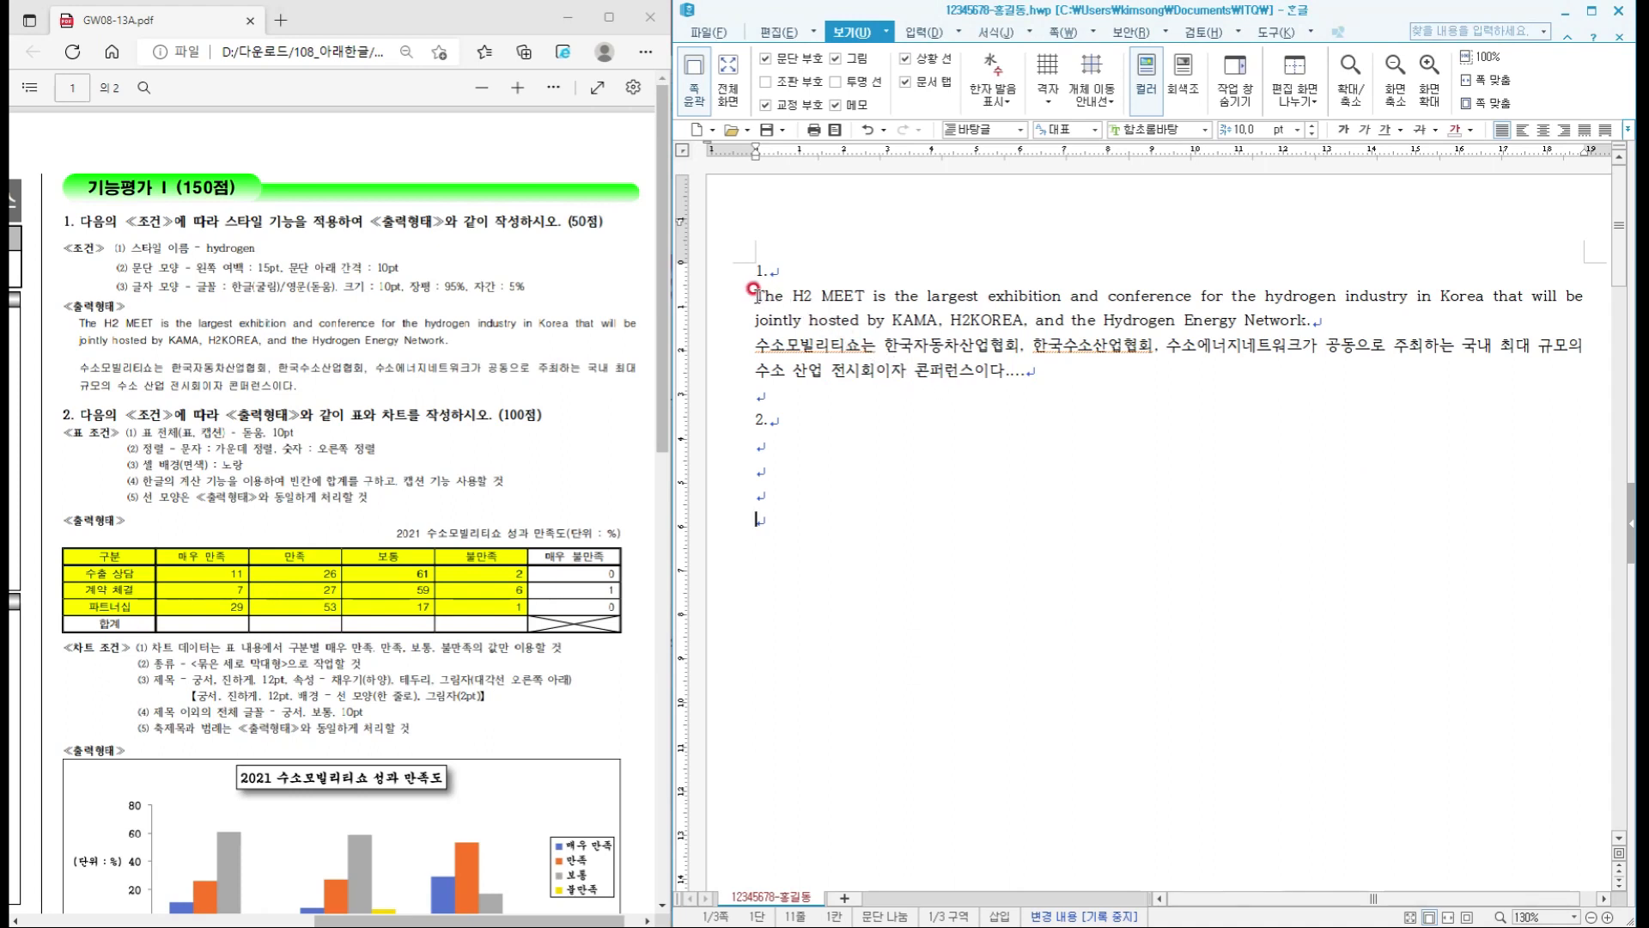
left_click_drag(754, 295, 1034, 347)
left_click(1029, 371)
left_click(1096, 355)
- Apply the hydrogen style to both the English and Korean paragraphs of question 1
left_click(753, 295)
left_click_drag(754, 295, 1049, 366)
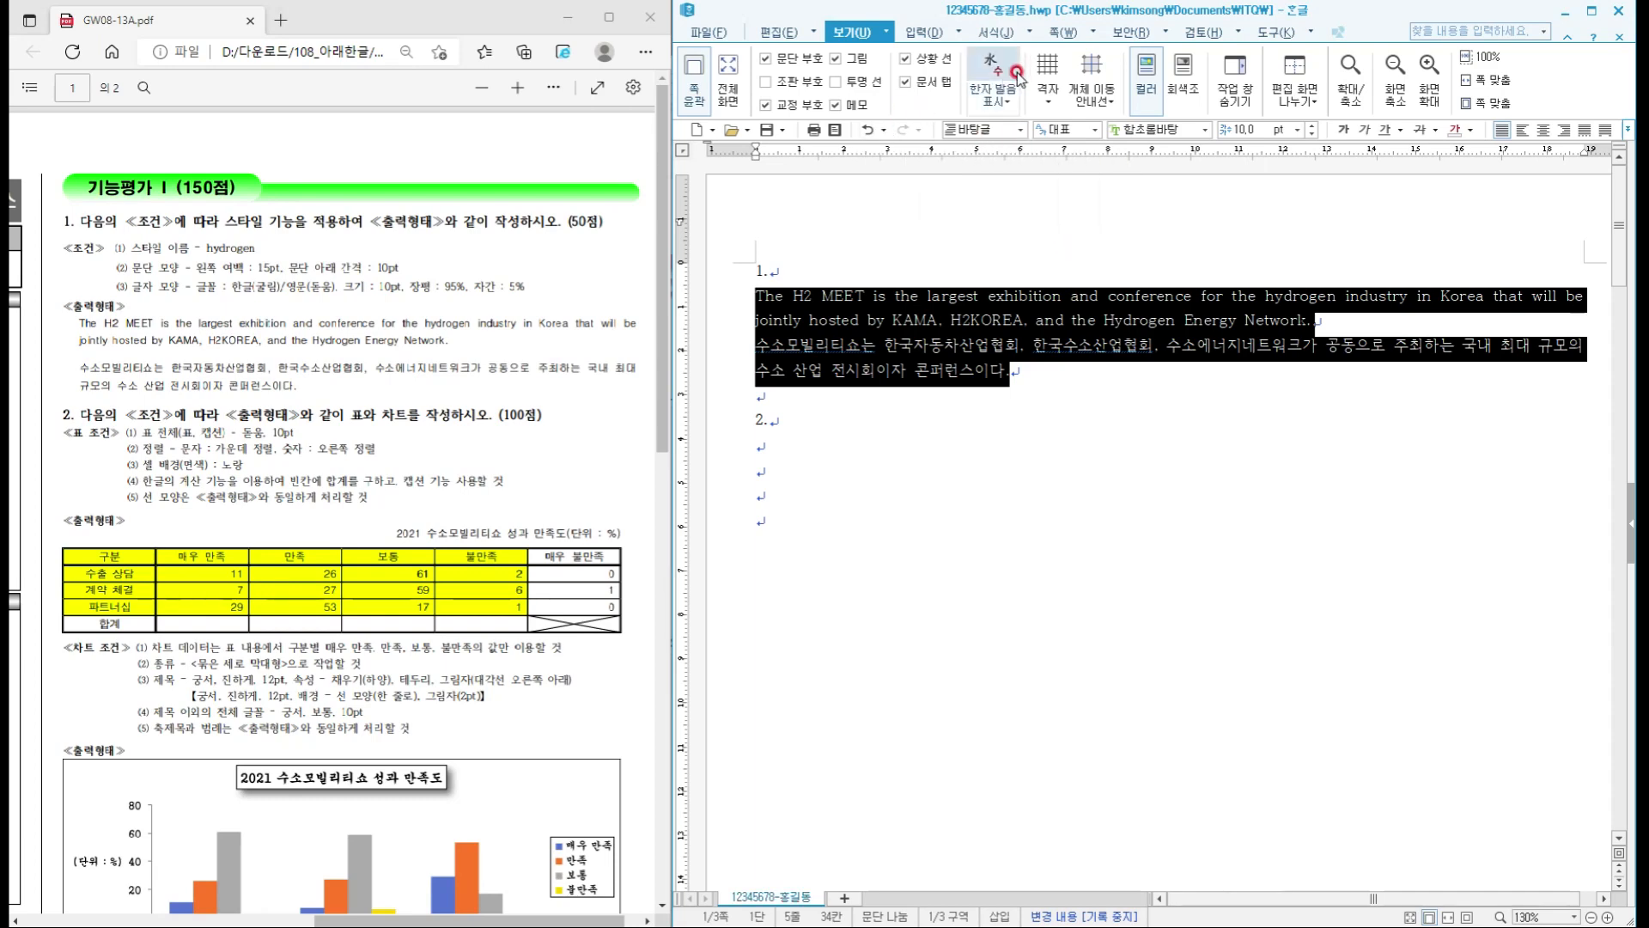
left_click(1034, 32)
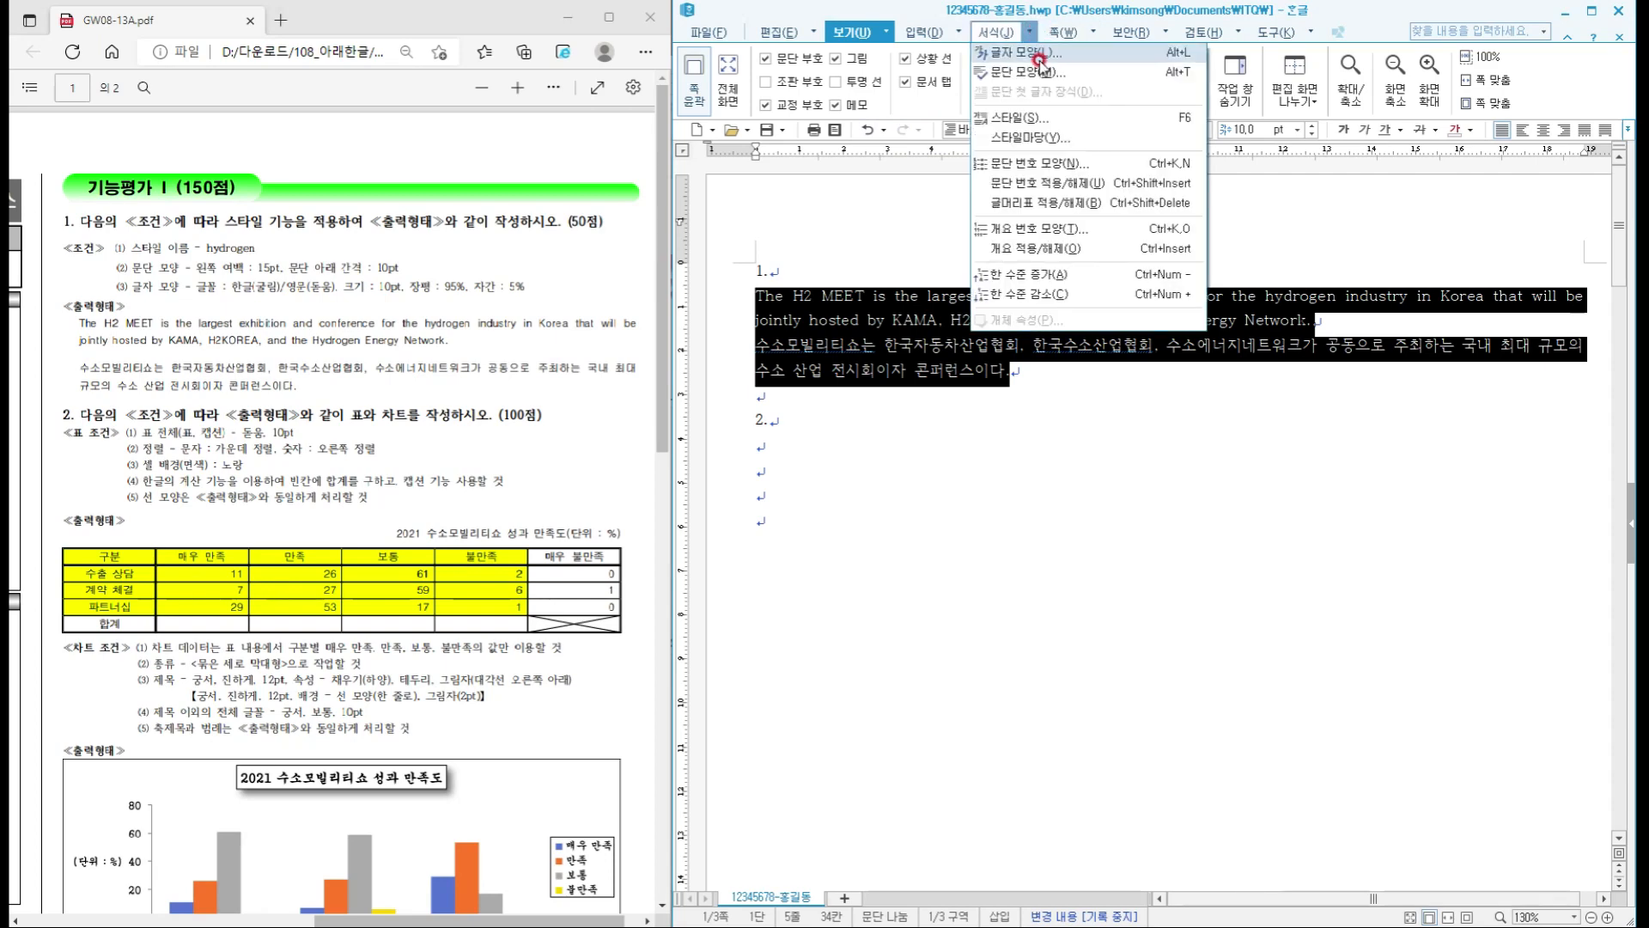
left_click(1053, 119)
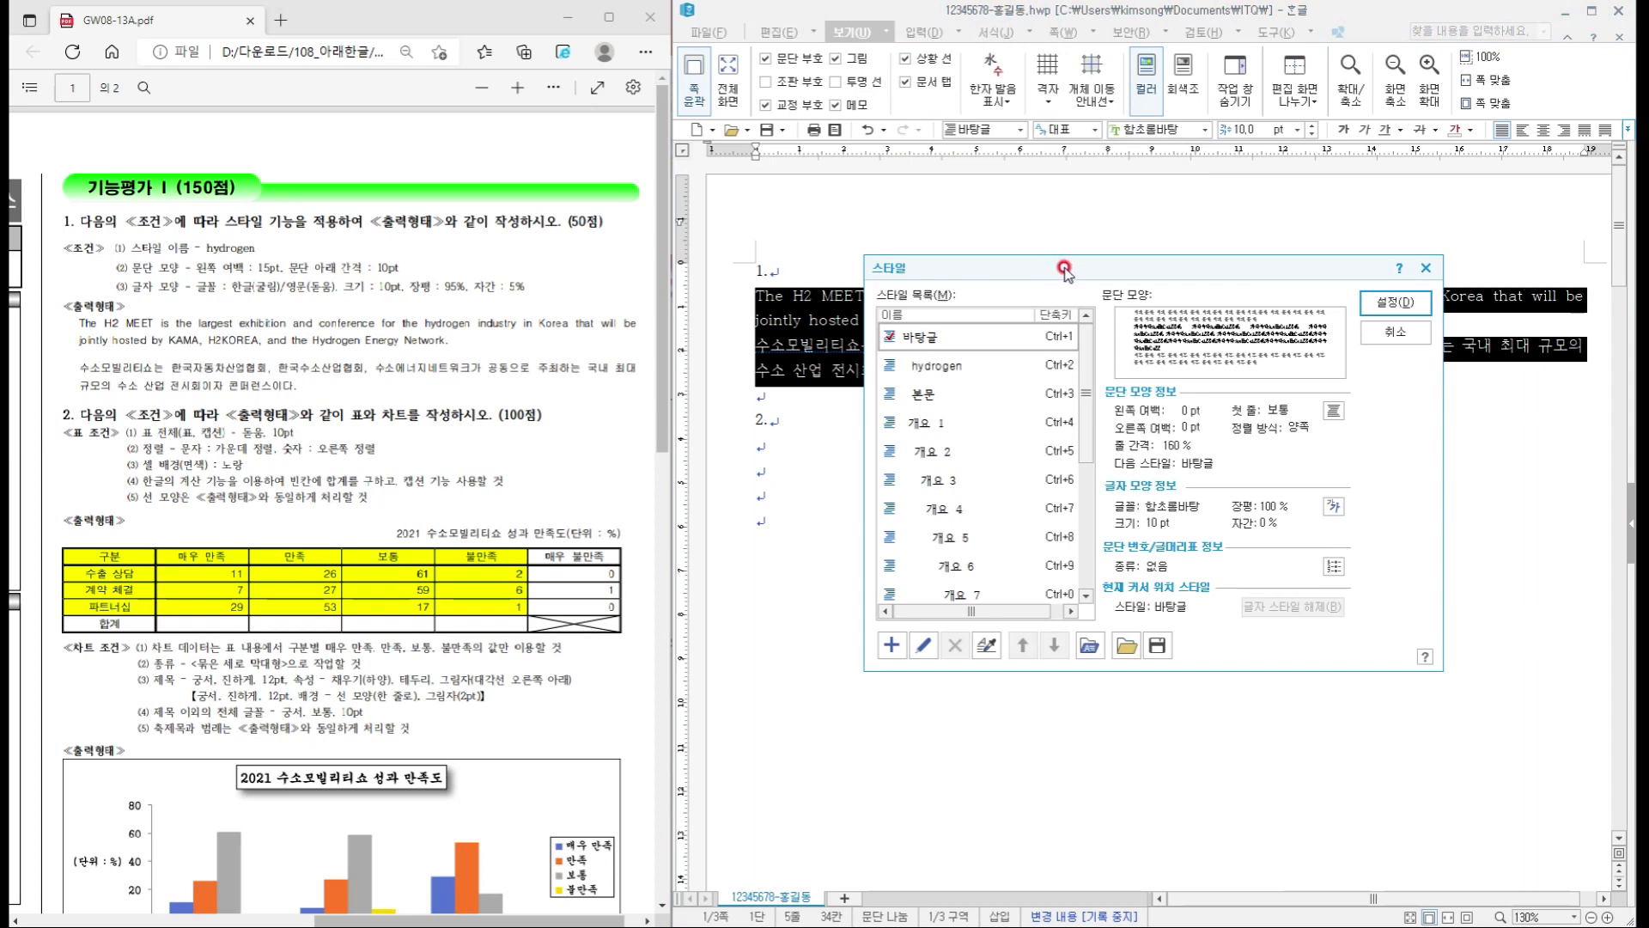
left_click_drag(1065, 272, 1158, 265)
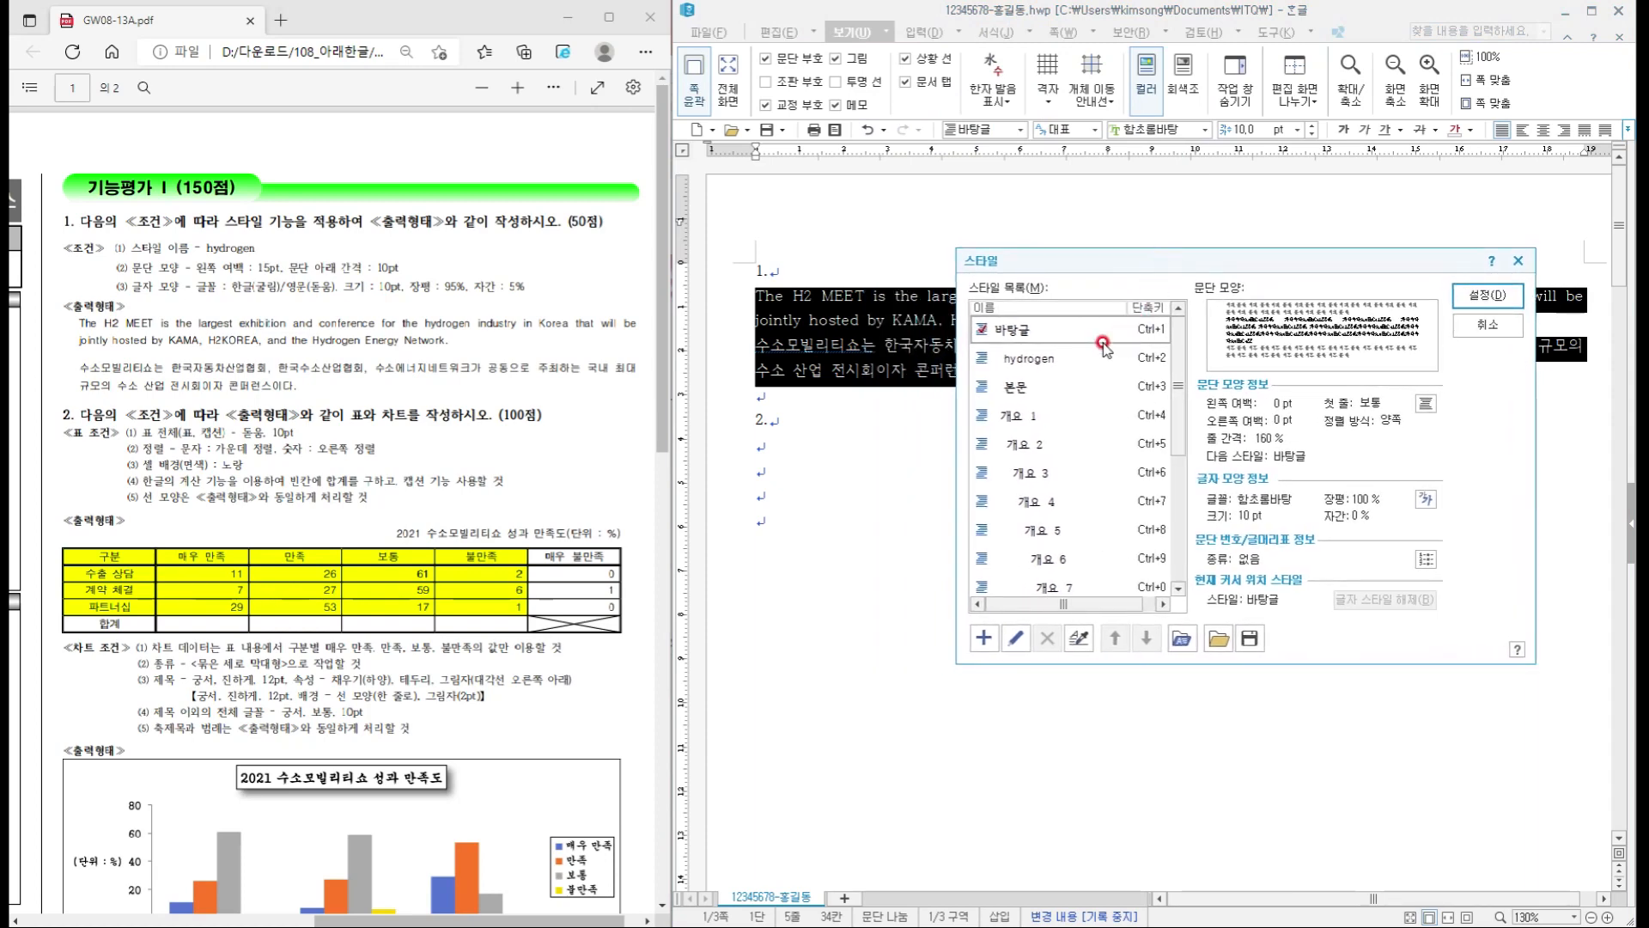
left_click(1042, 361)
left_click(1475, 296)
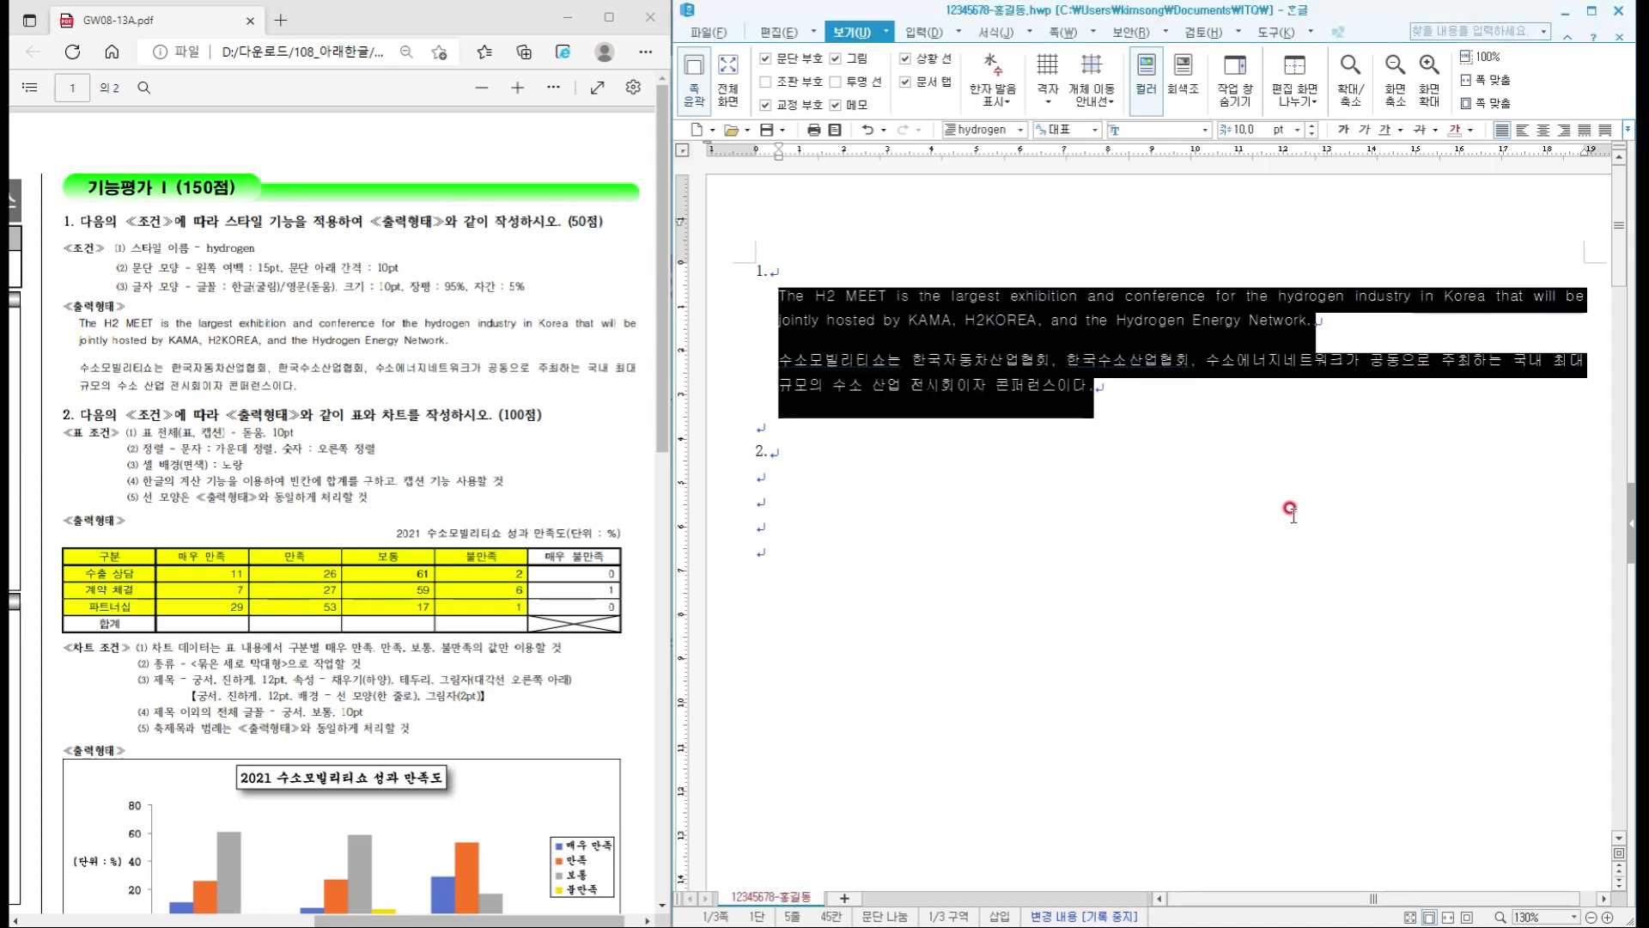
left_click(1212, 522)
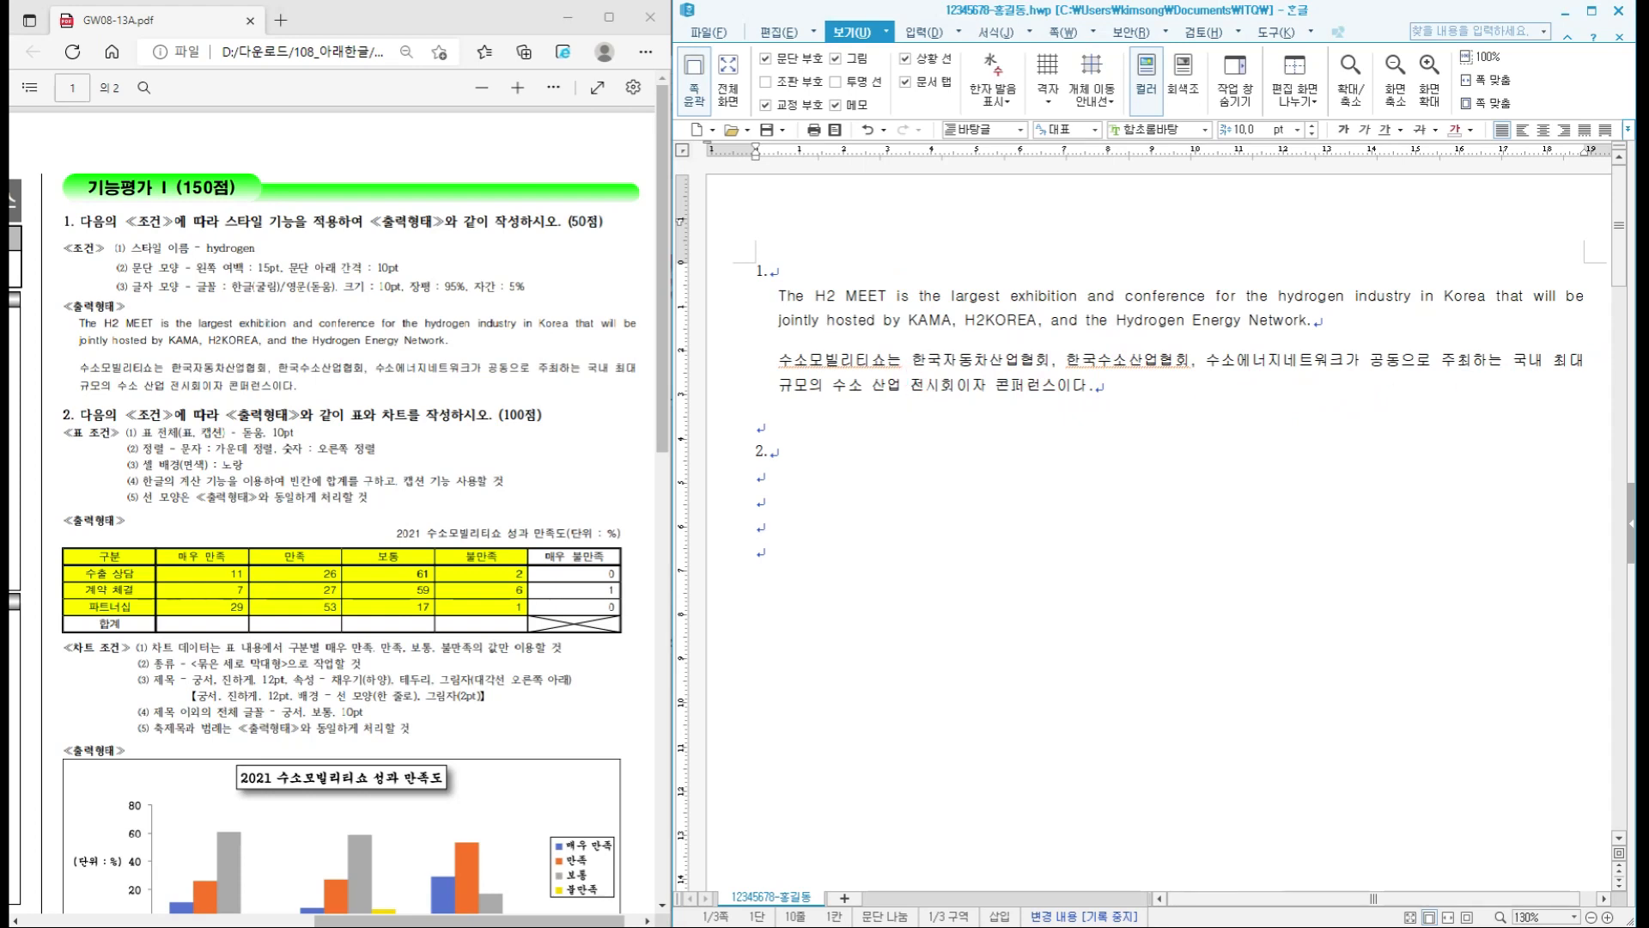
key("ctrl+2")
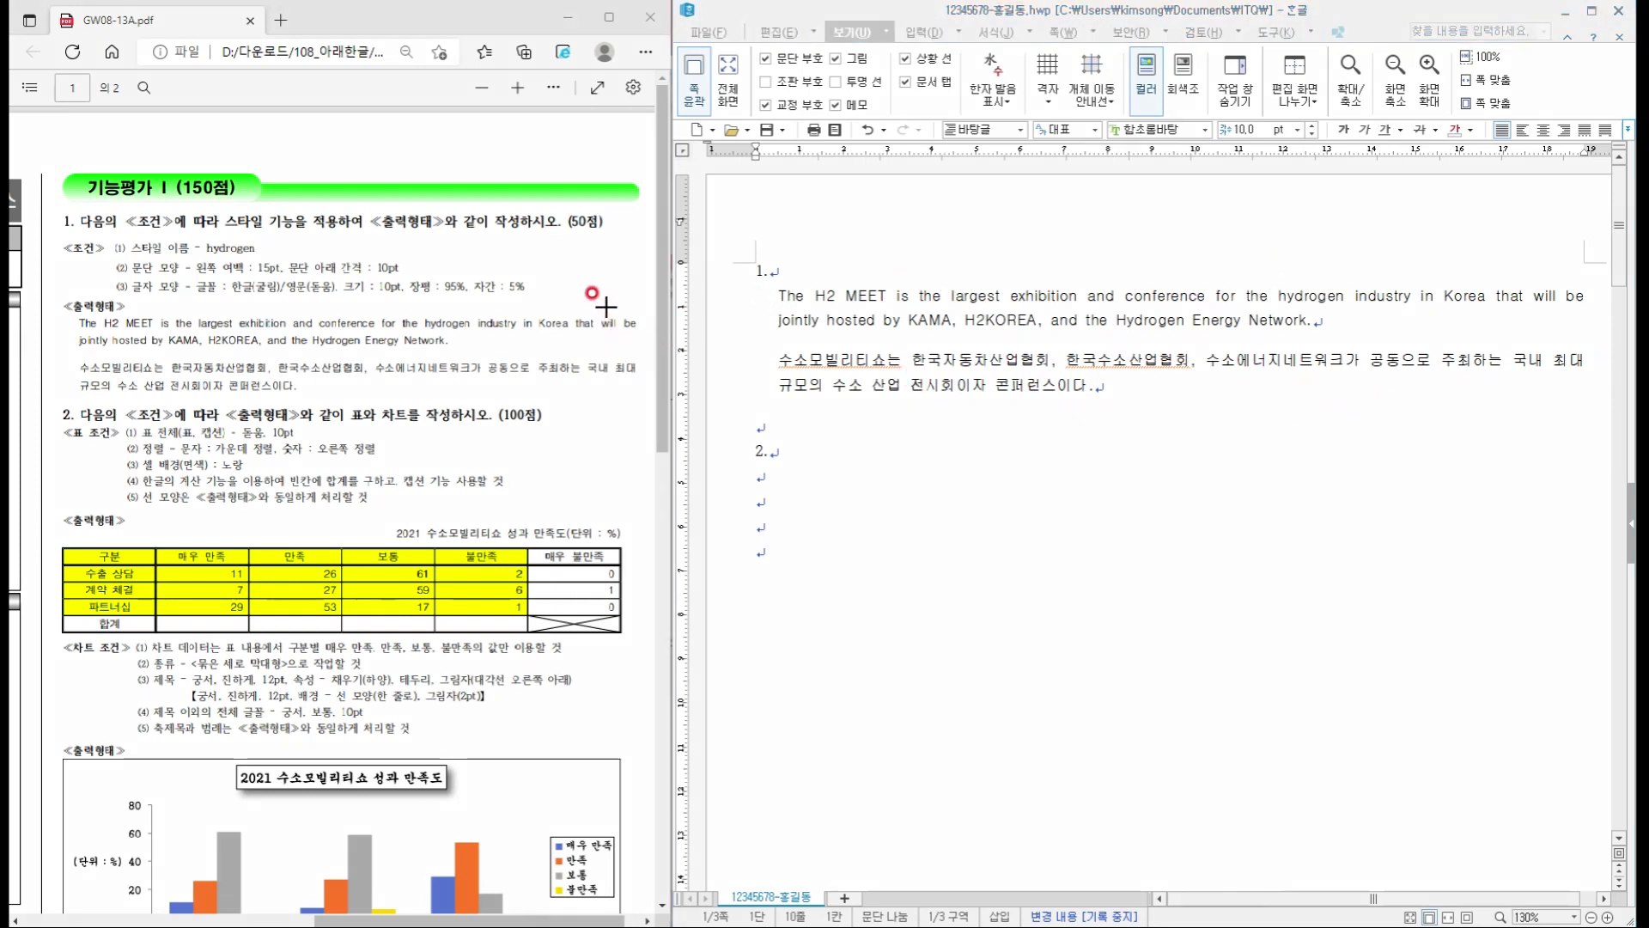
left_click_drag(592, 305, 646, 388)
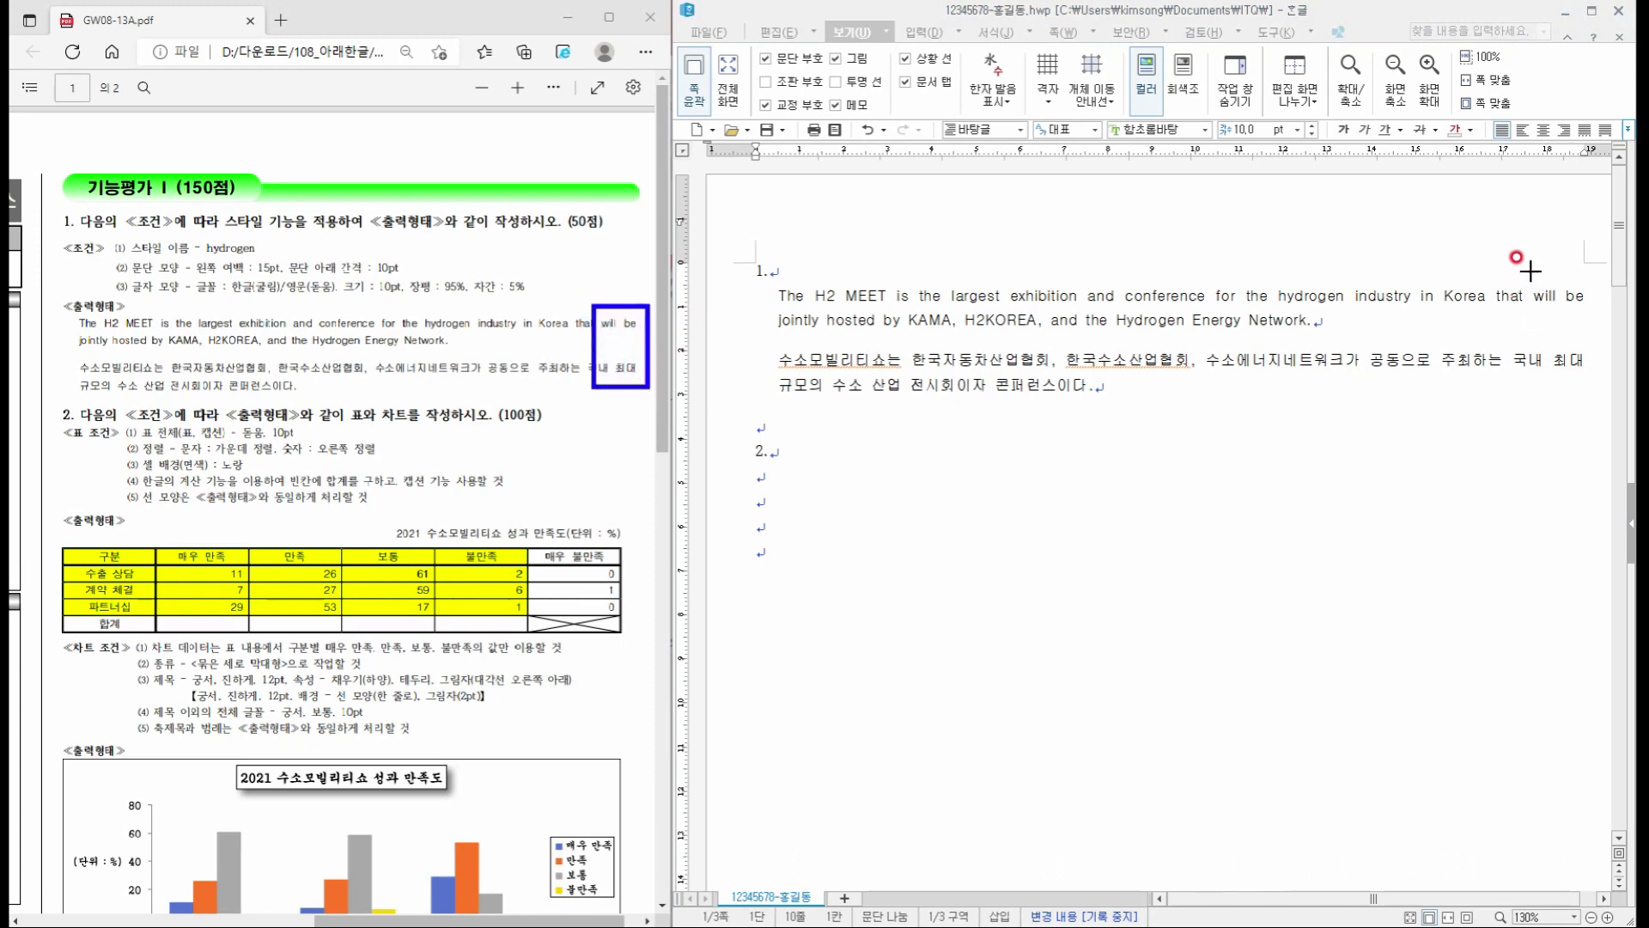
left_click_drag(1527, 265, 1590, 397)
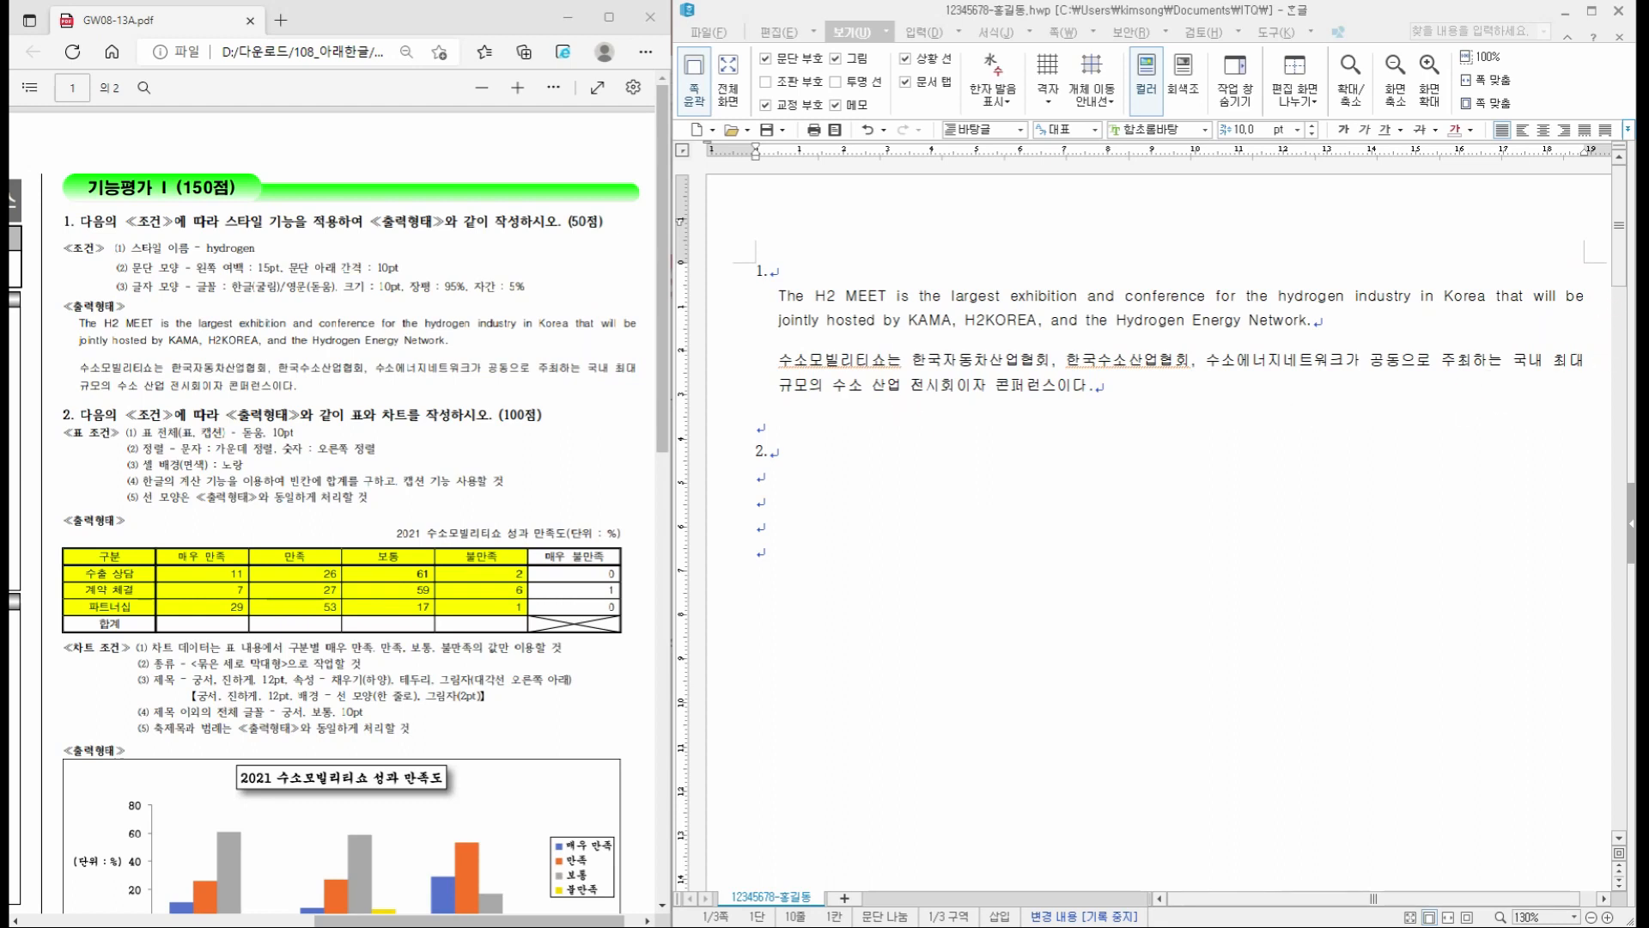
- Reset the English and Korean paragraphs of question 1 to the 바탕글 style
left_click_drag(1103, 386, 726, 302)
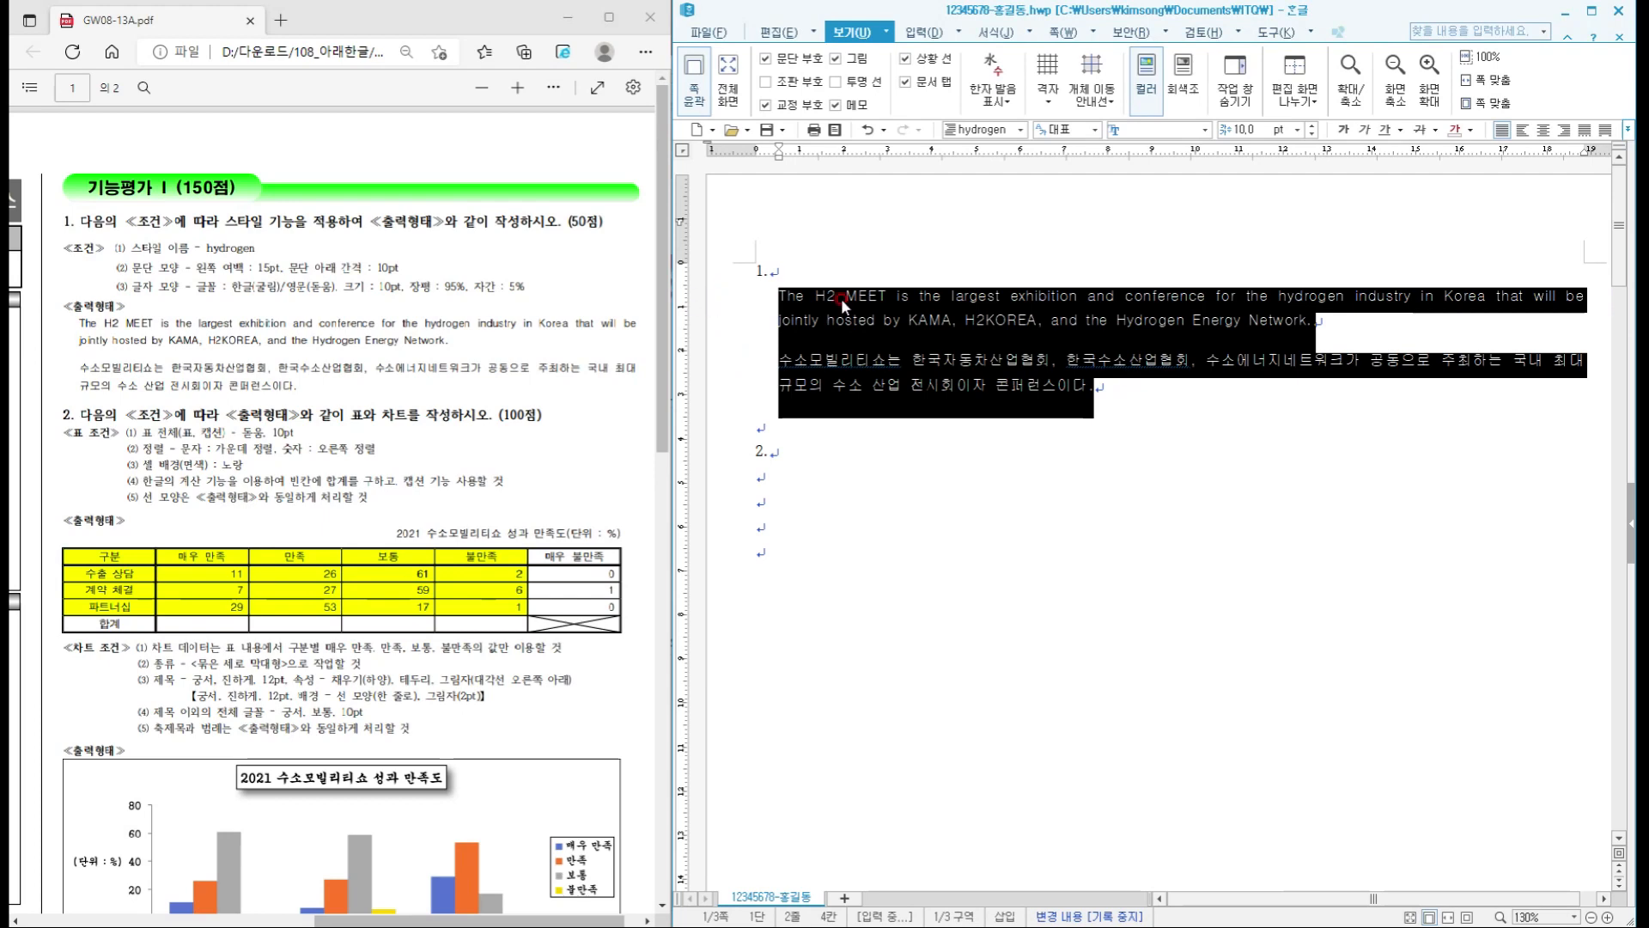
left_click(980, 132)
left_click(982, 161)
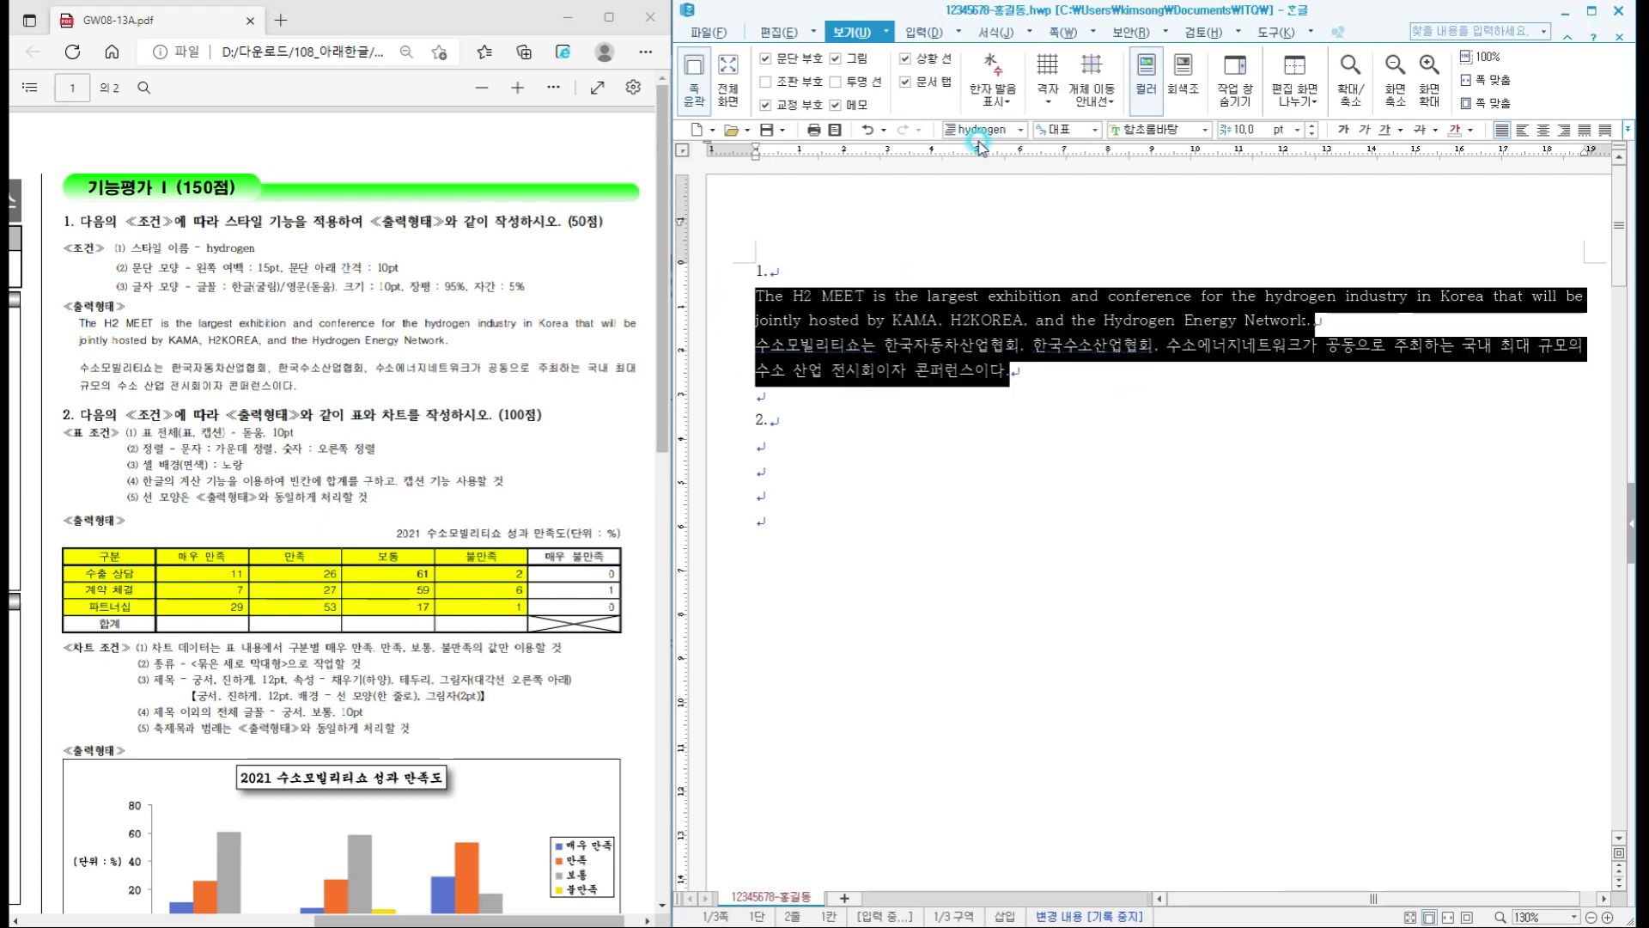
- Delete the hydrogen style from the style list and close the list without applying a style
left_click(1097, 435)
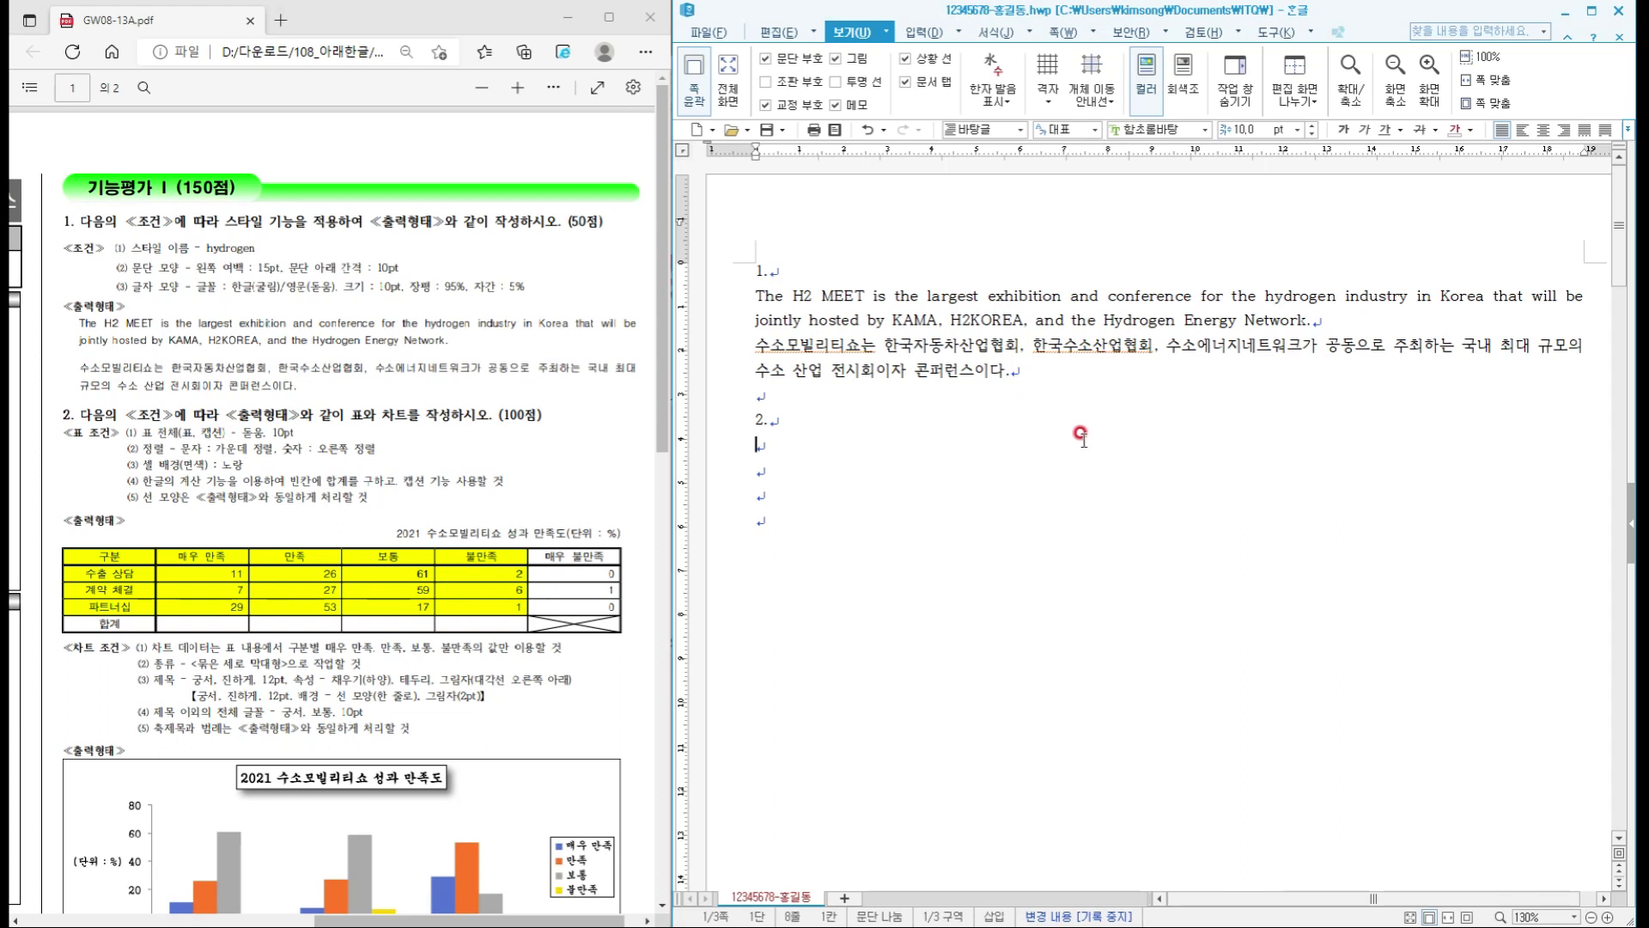
left_click(1029, 32)
left_click(1009, 118)
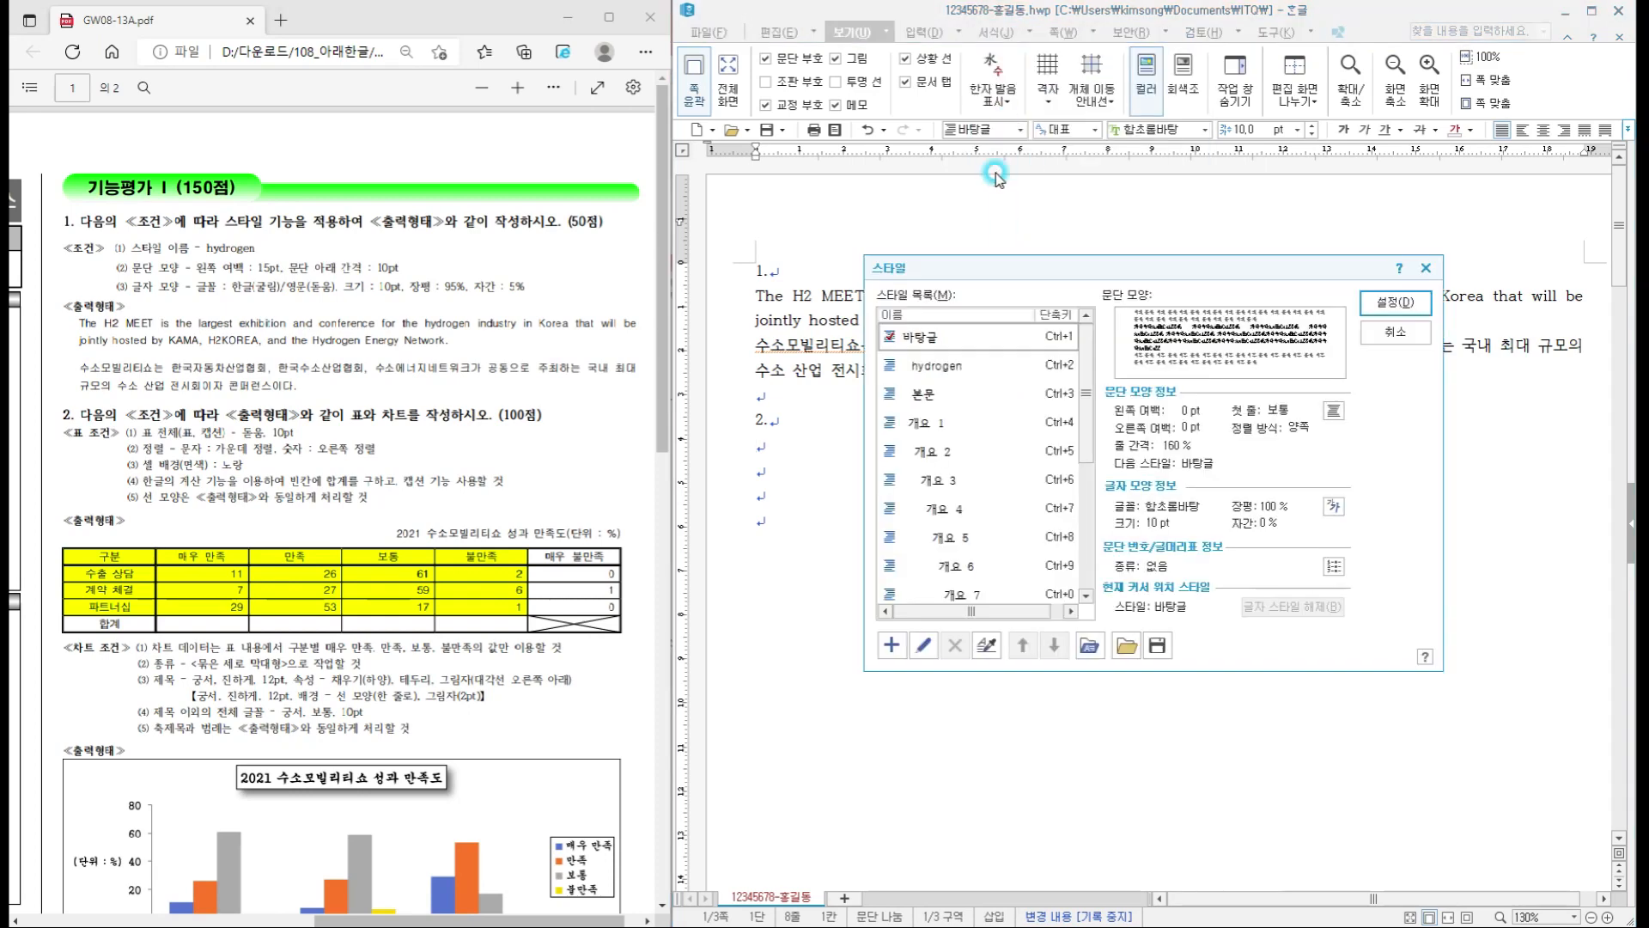
left_click(944, 381)
left_click(955, 645)
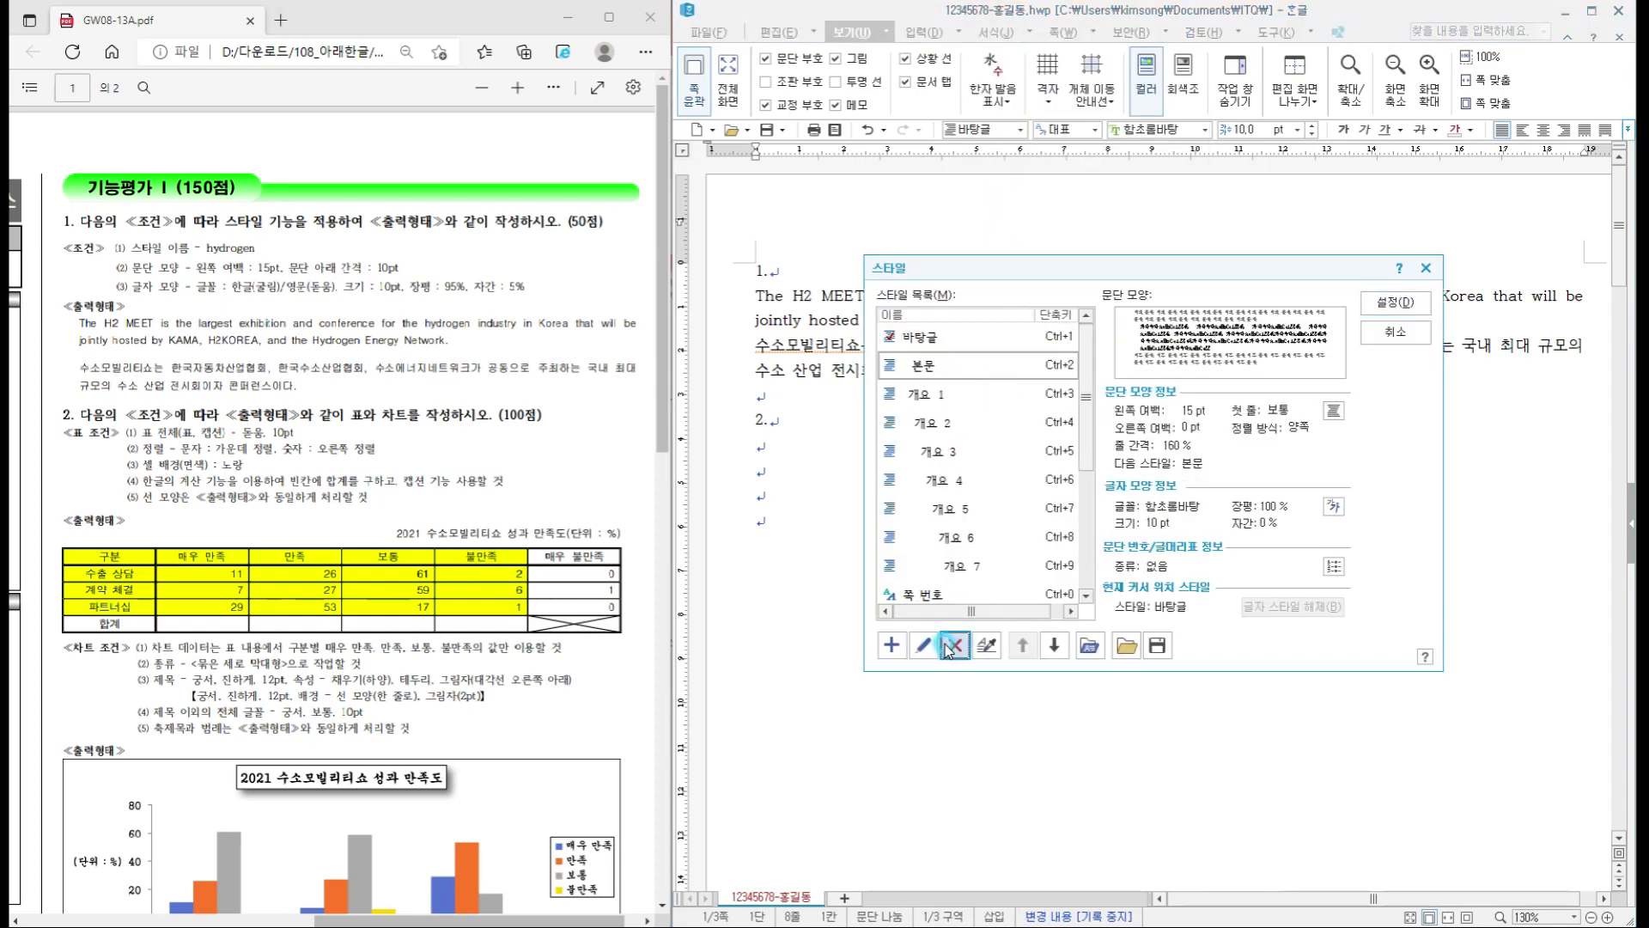
left_click(1397, 333)
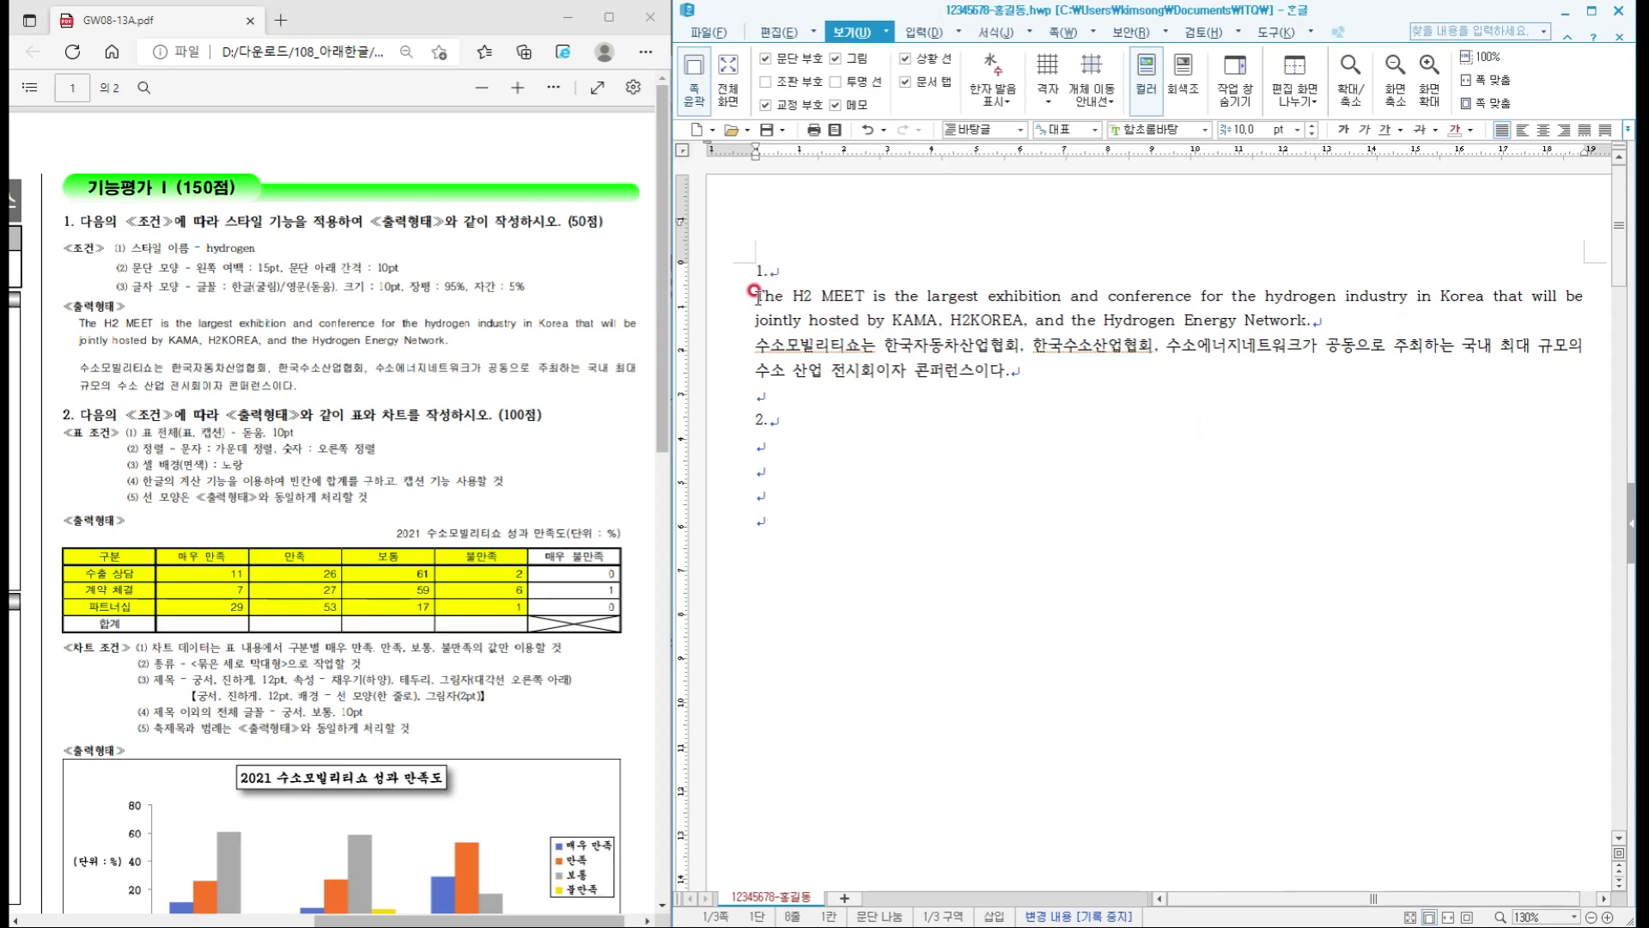
left_click_drag(754, 292, 1074, 367)
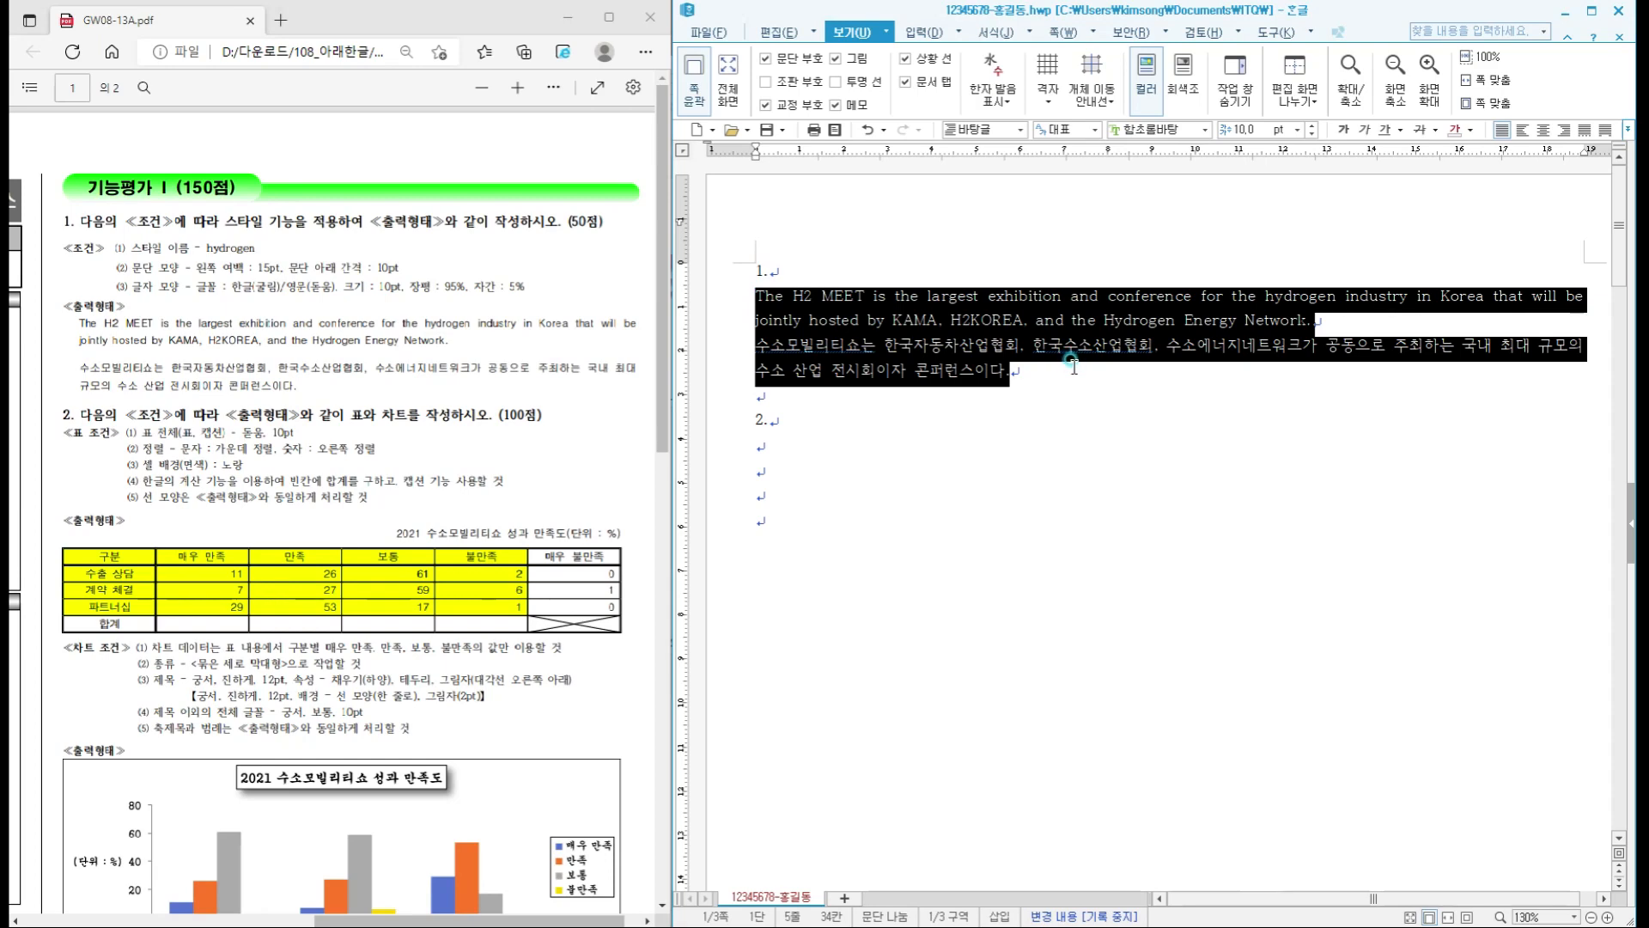
left_click(1059, 423)
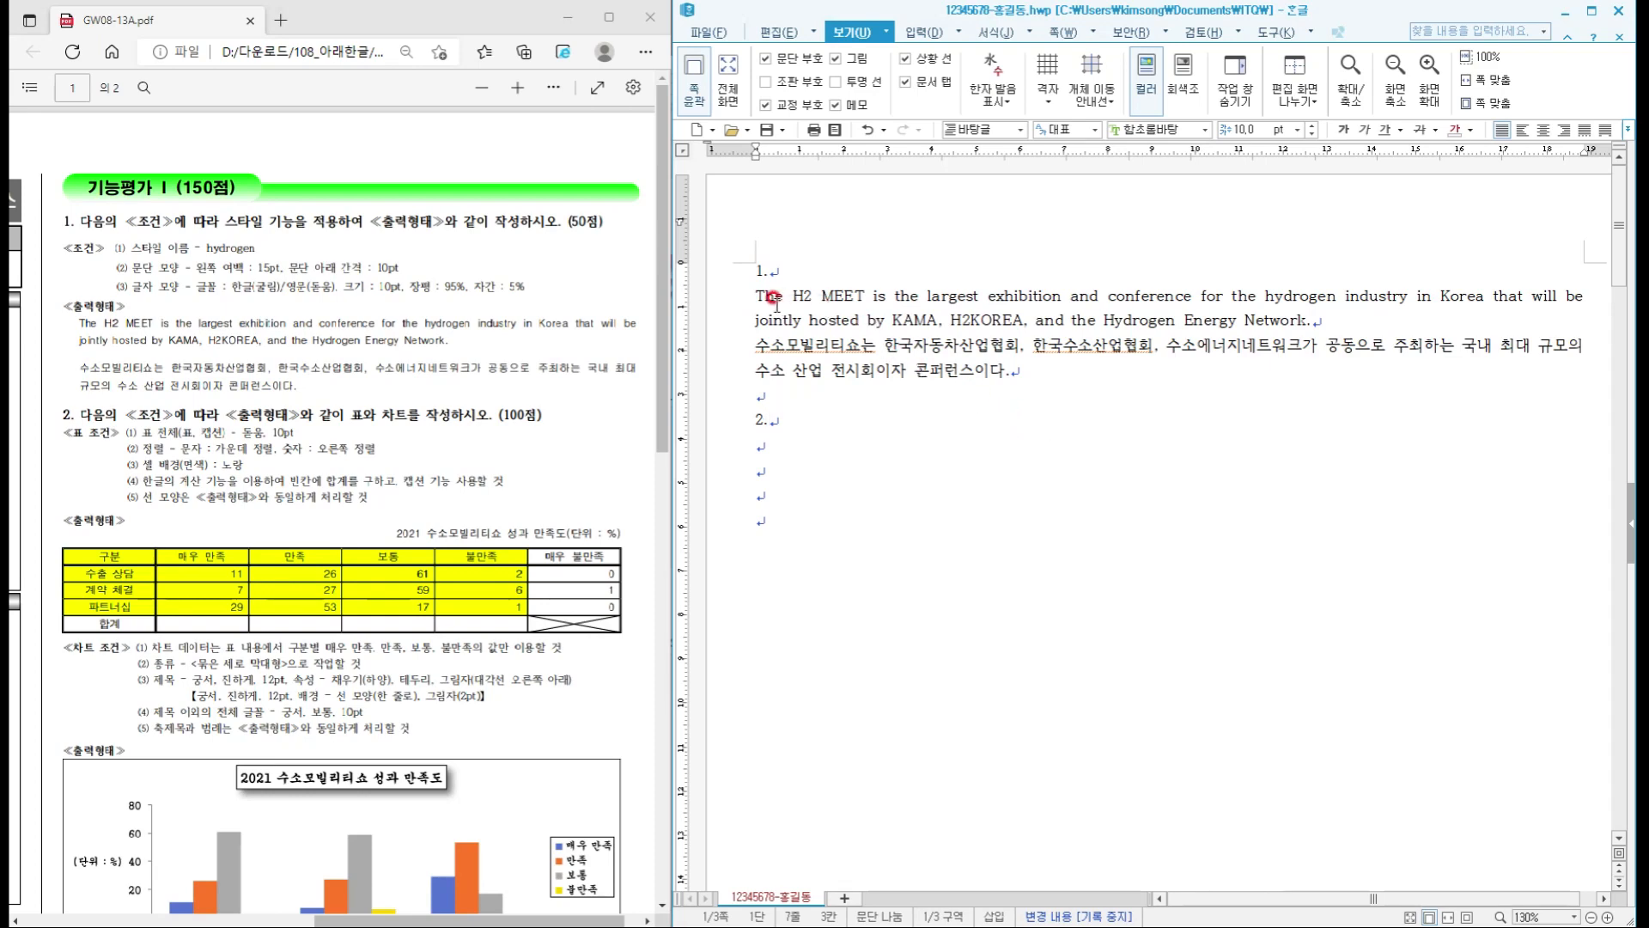
left_click_drag(734, 300, 730, 371)
left_click(824, 415)
left_click_drag(756, 296, 1089, 376)
left_click(1092, 446)
left_click_drag(712, 301, 710, 368)
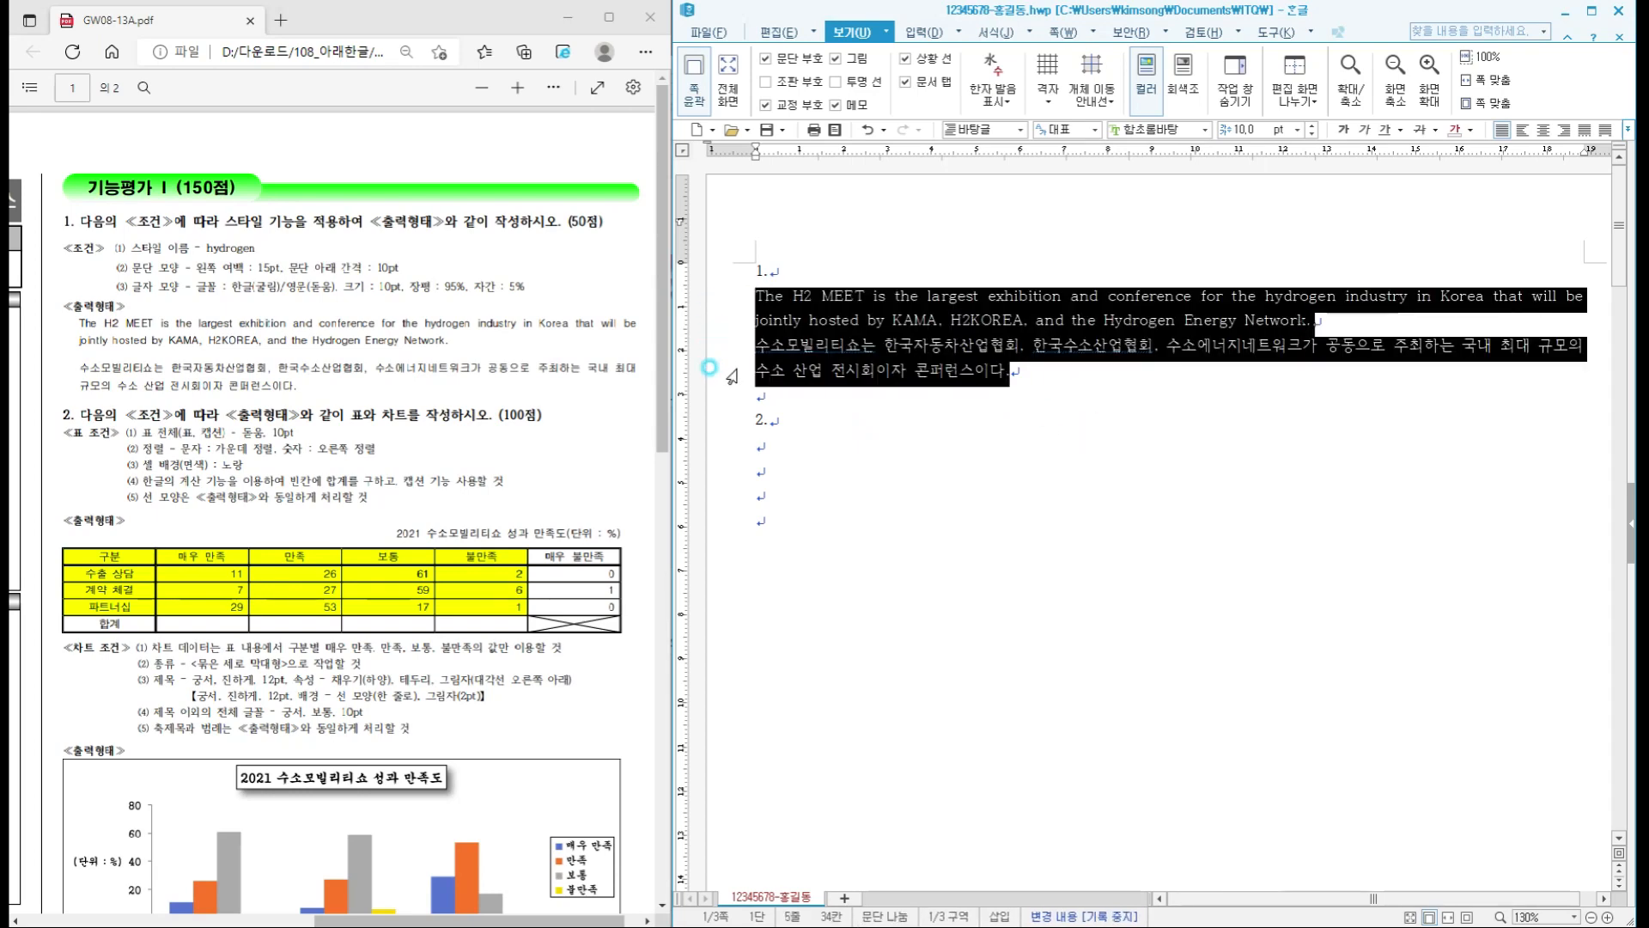
left_click(925, 438)
- Select the English and Korean paragraphs of question 1 and start adding a new style named hydrogen
left_click_drag(756, 297, 1056, 366)
key("F6")
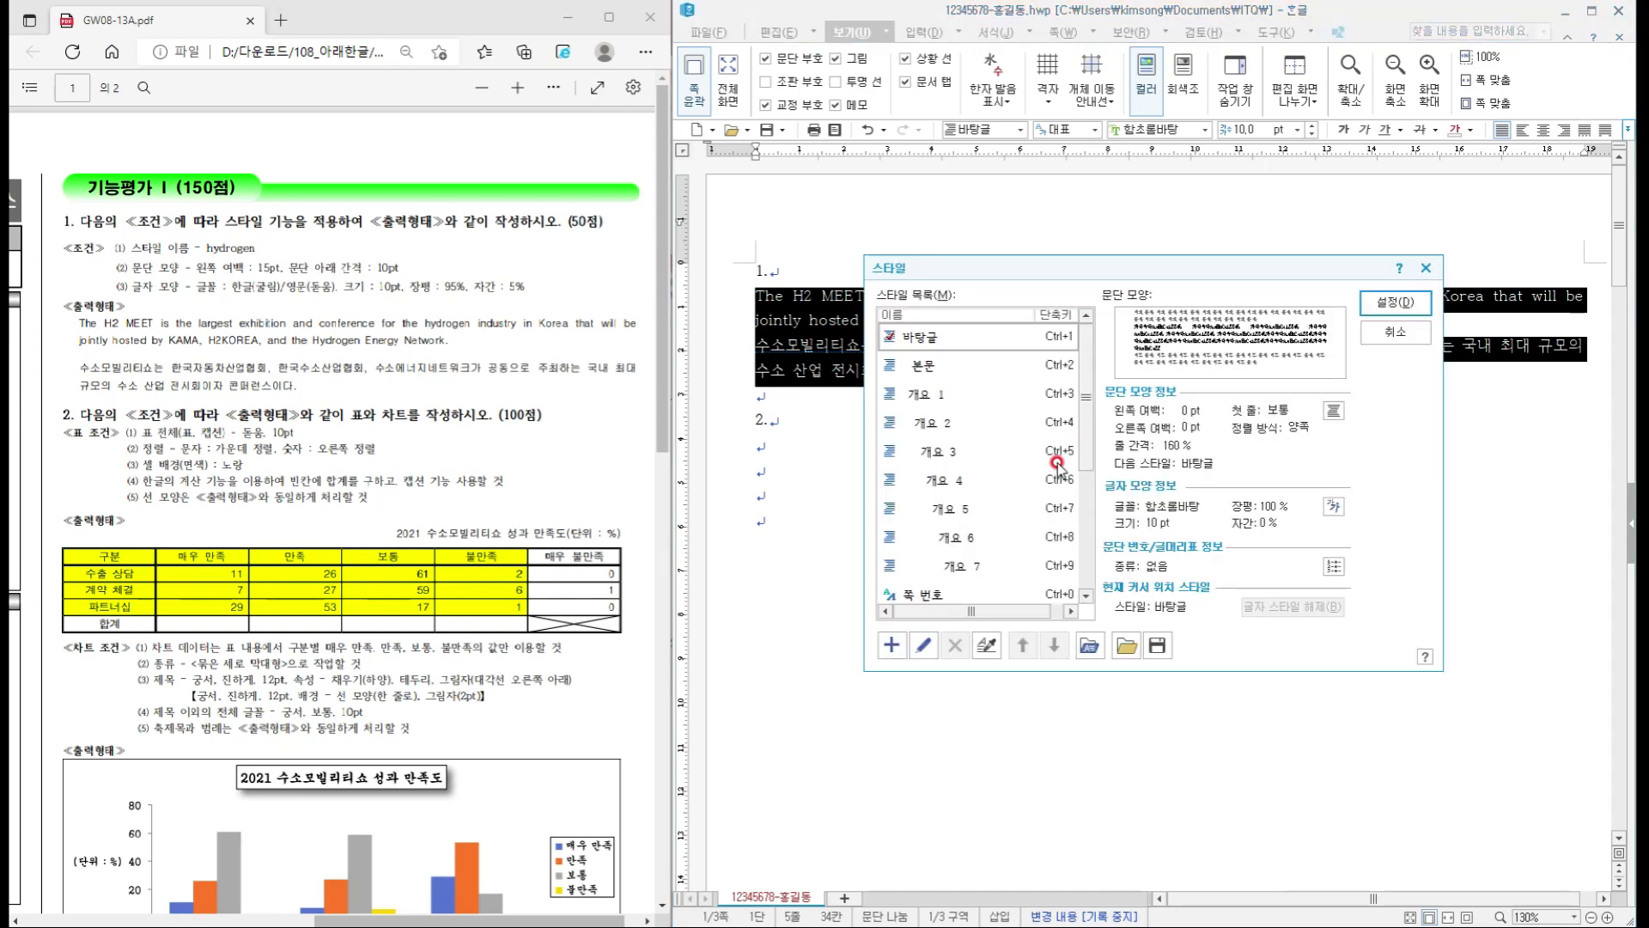
left_click(1395, 302)
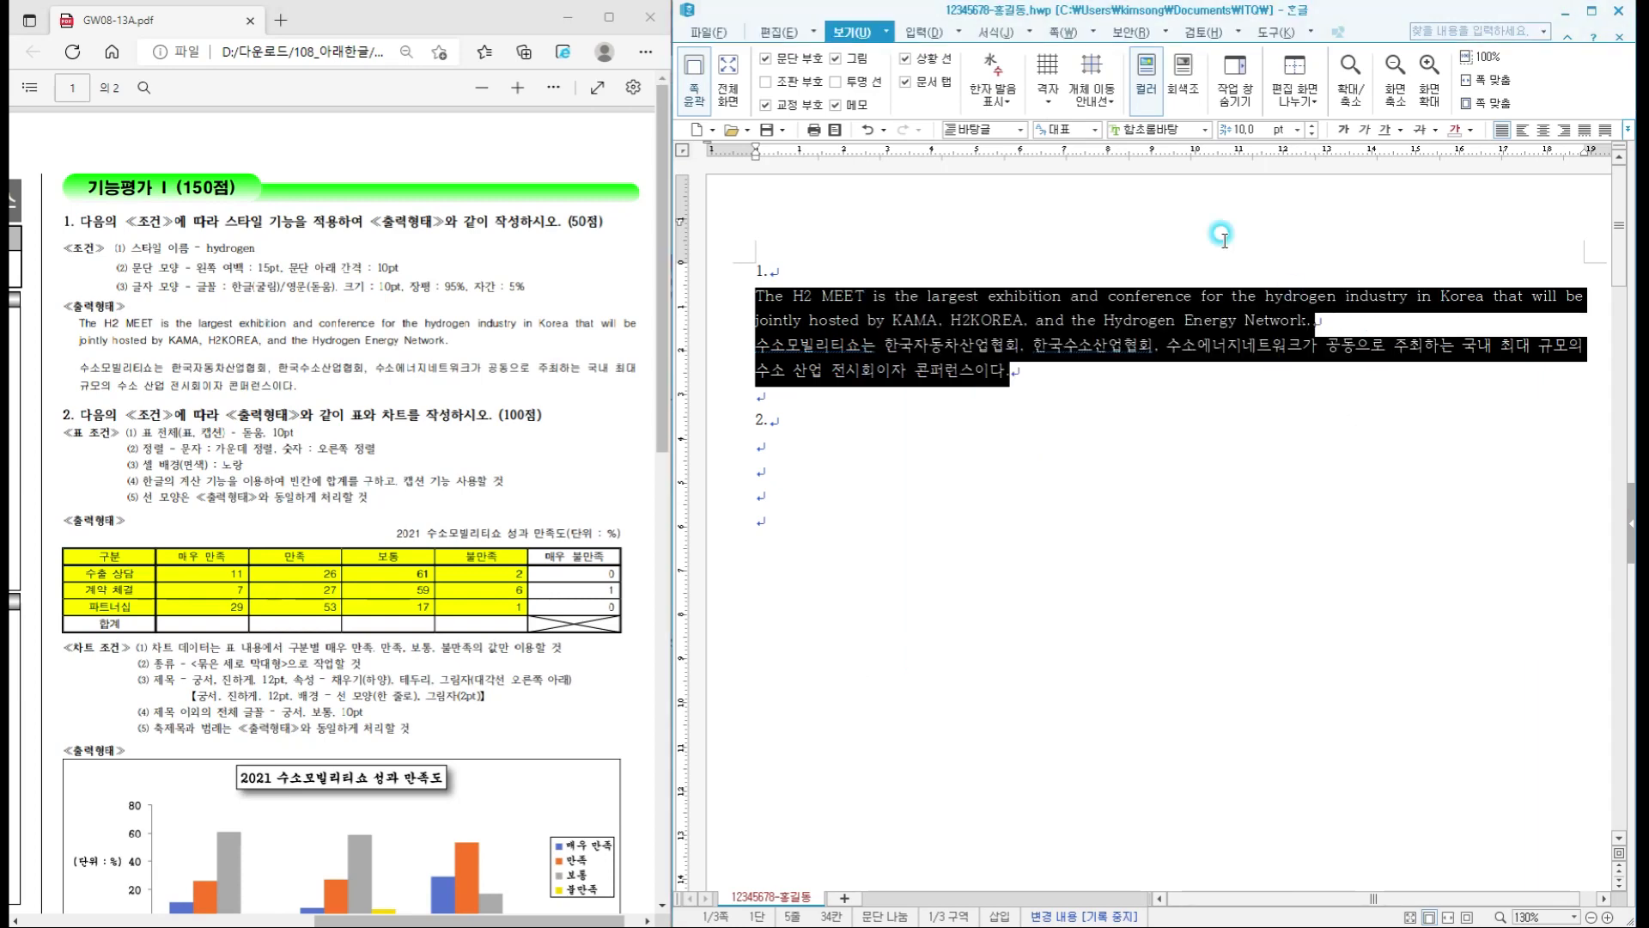
left_click(1028, 34)
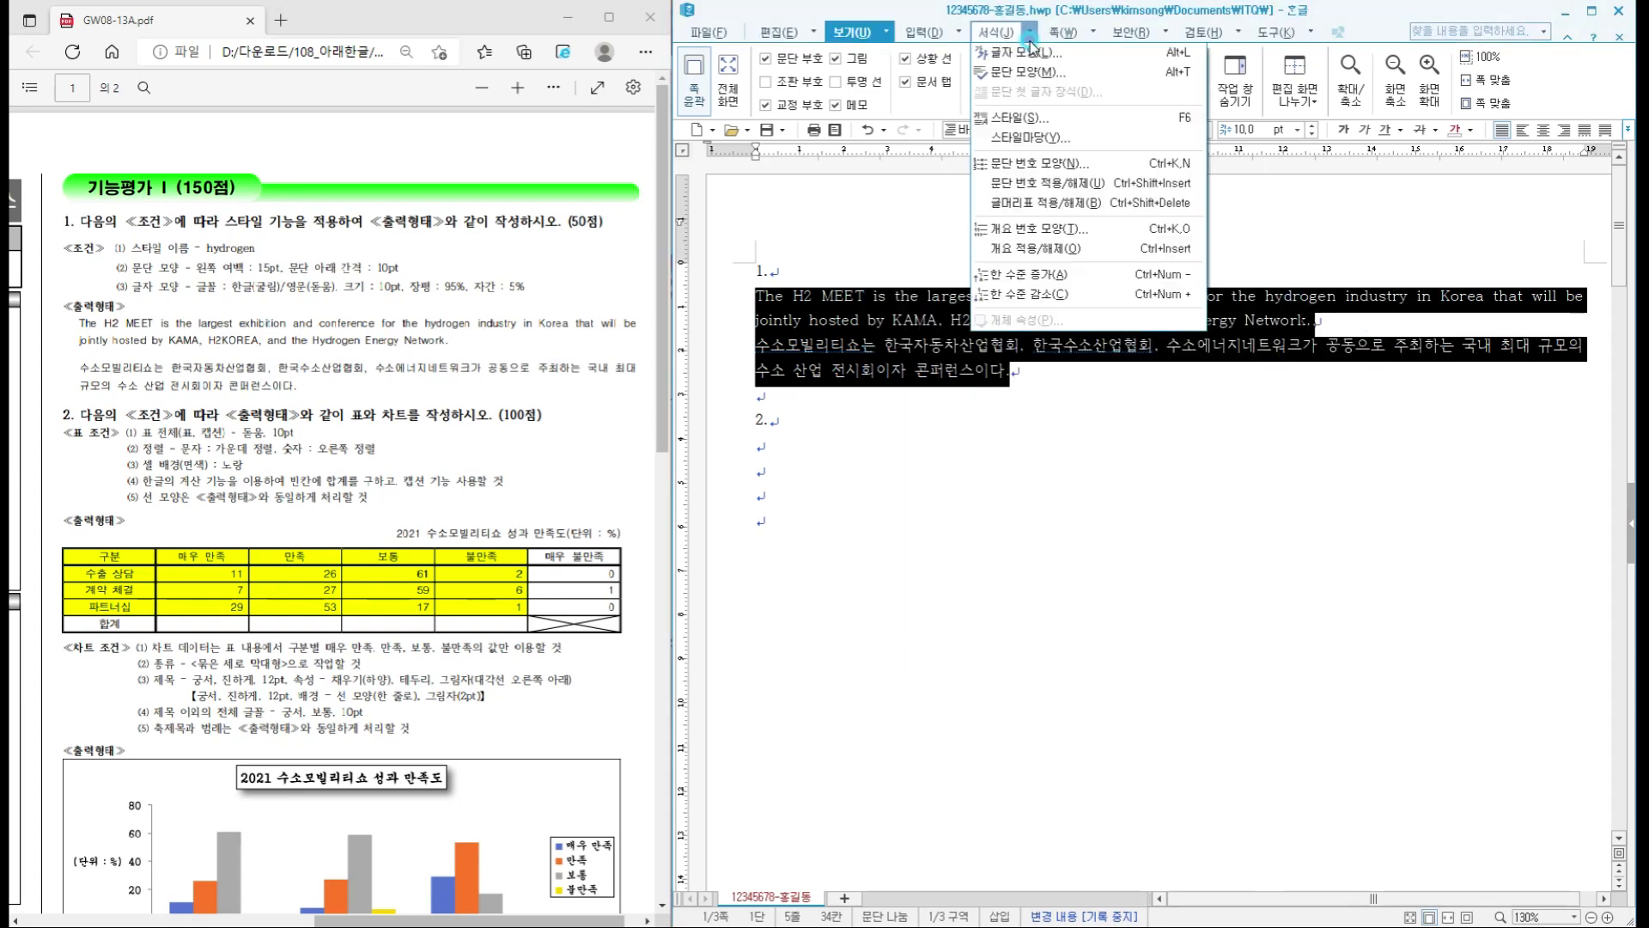
left_click(1069, 120)
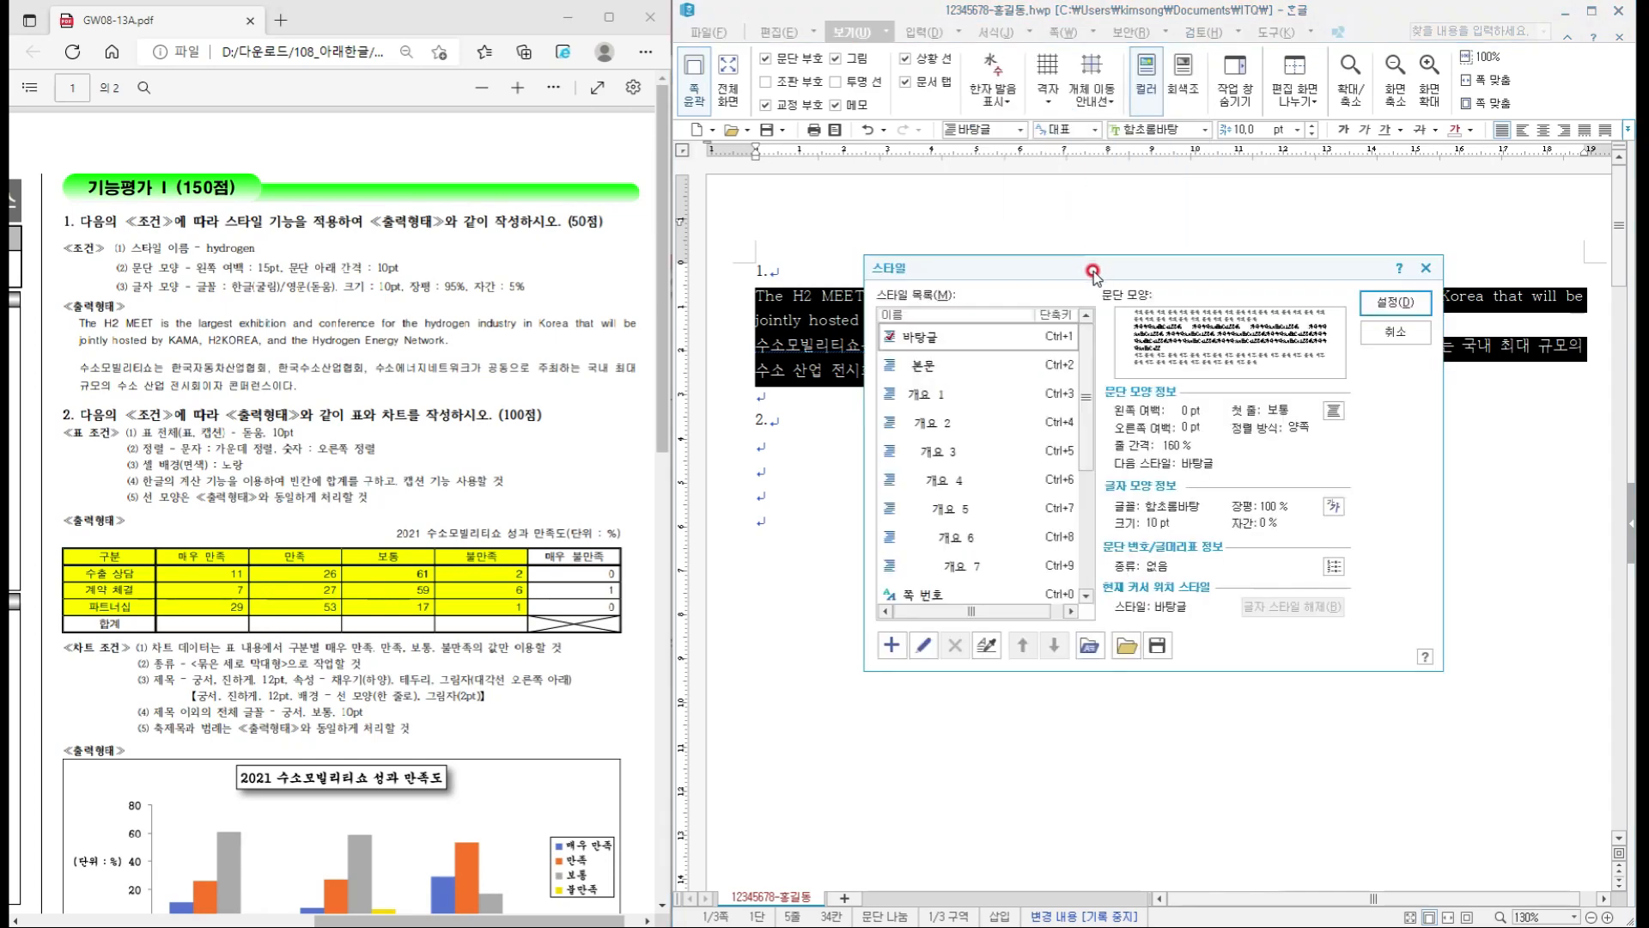
left_click_drag(1096, 272, 1078, 235)
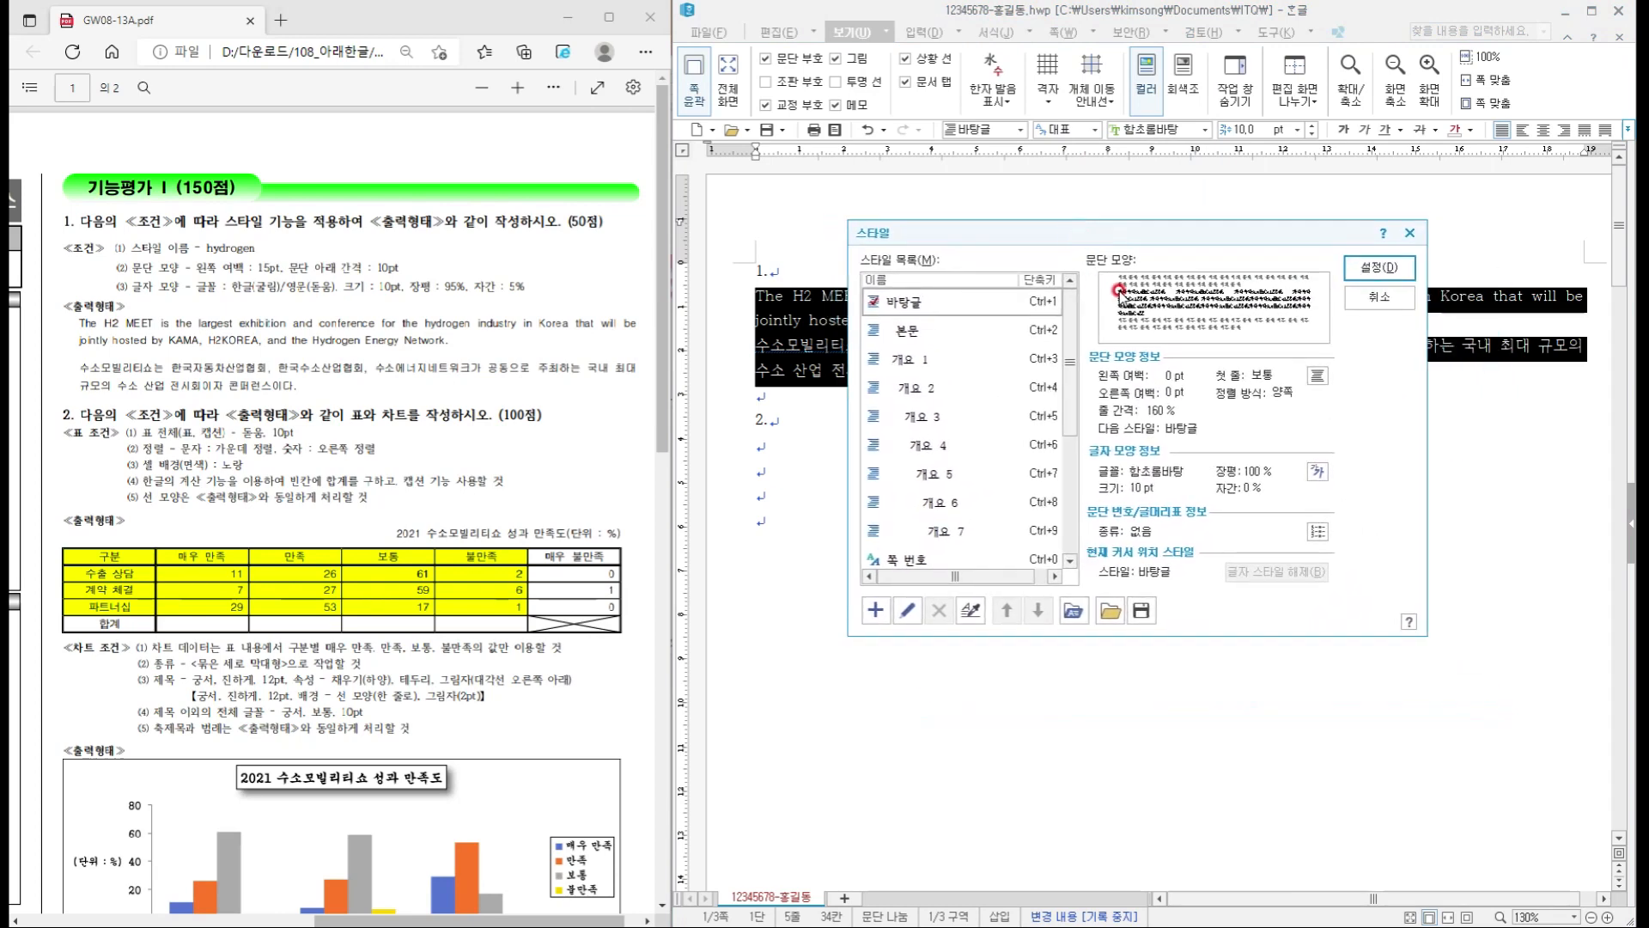
left_click(873, 610)
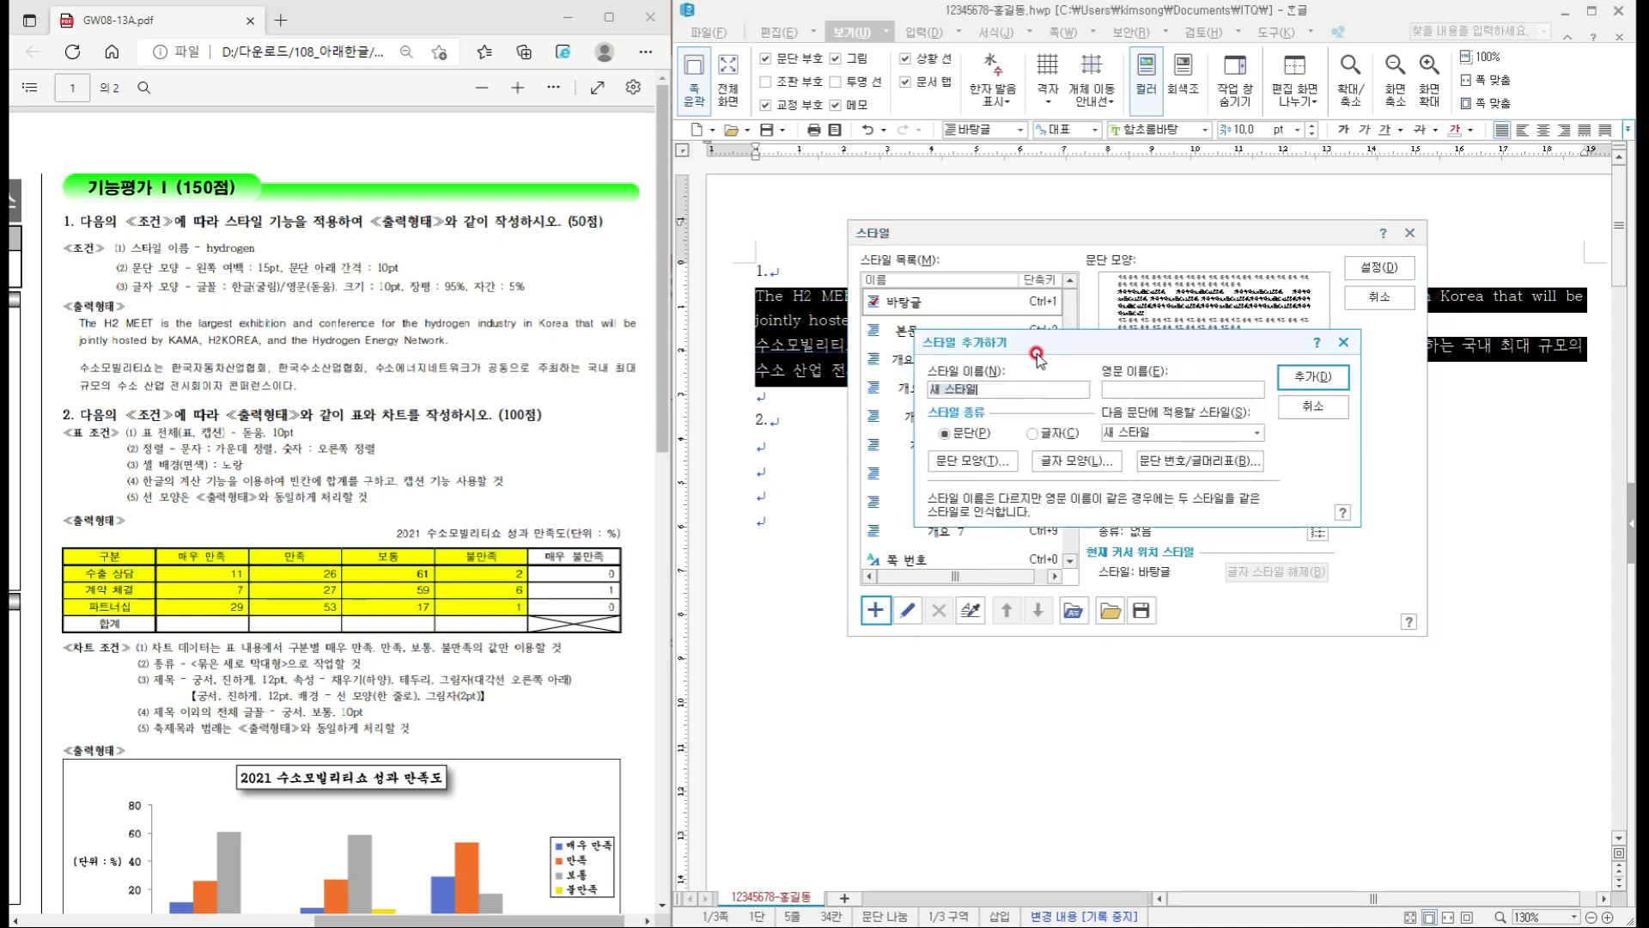
left_click_drag(1044, 339, 984, 371)
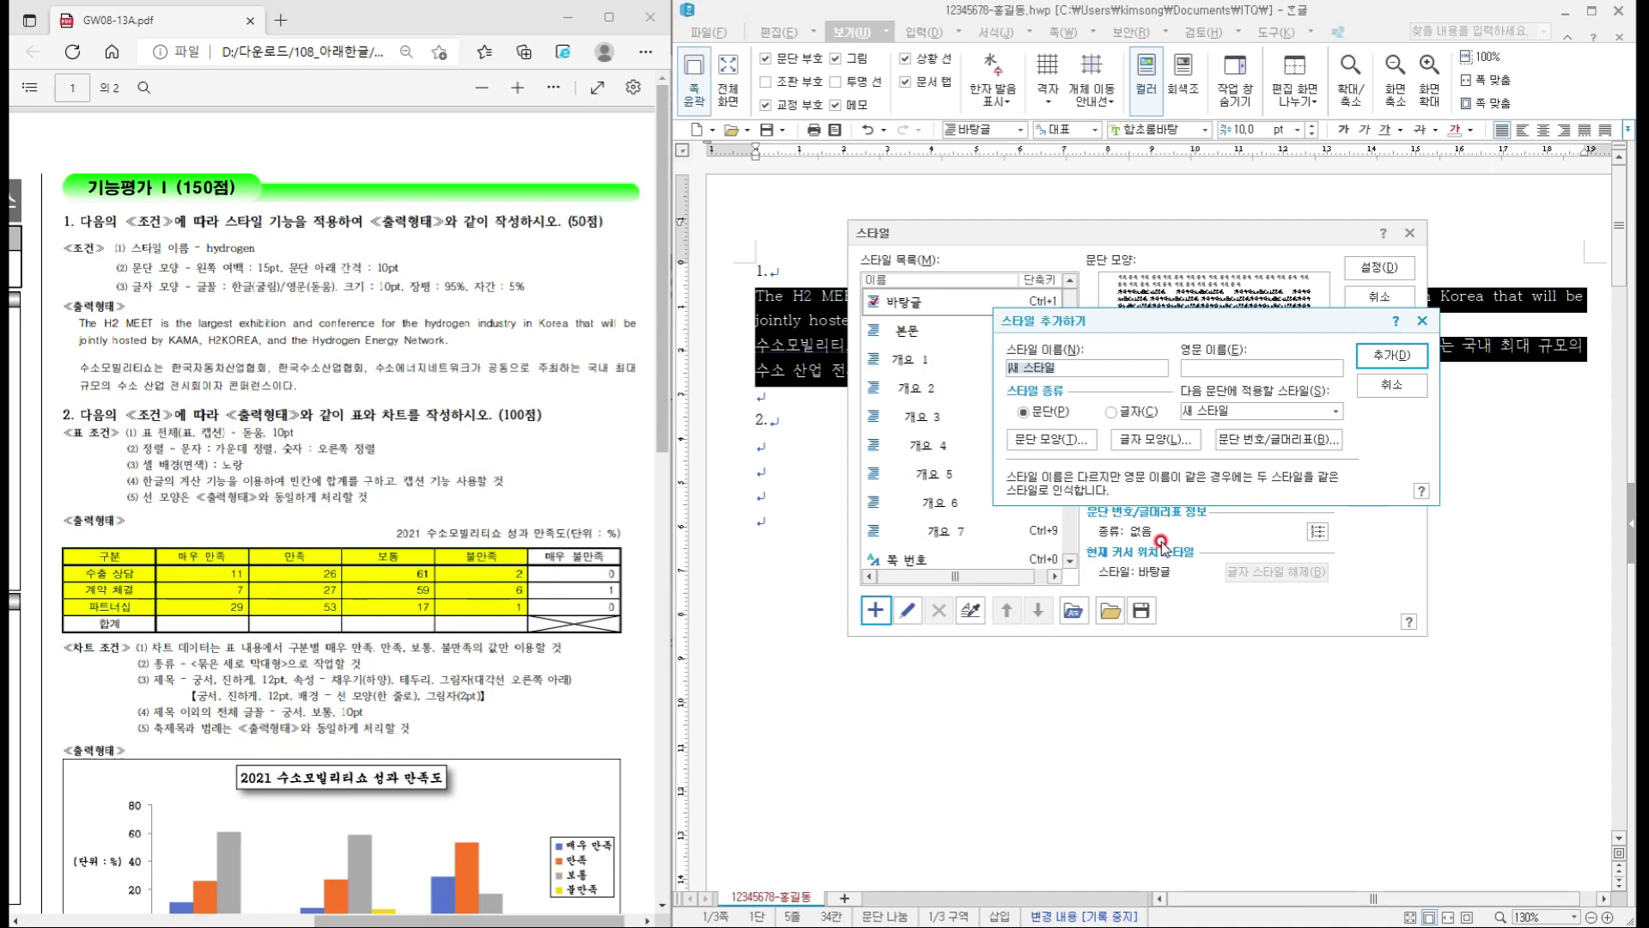
type("ㅅ")
- Set the hydrogen style's paragraph shape to a 15 pt left margin and 10 pt spacing below the paragraph
left_click(1055, 442)
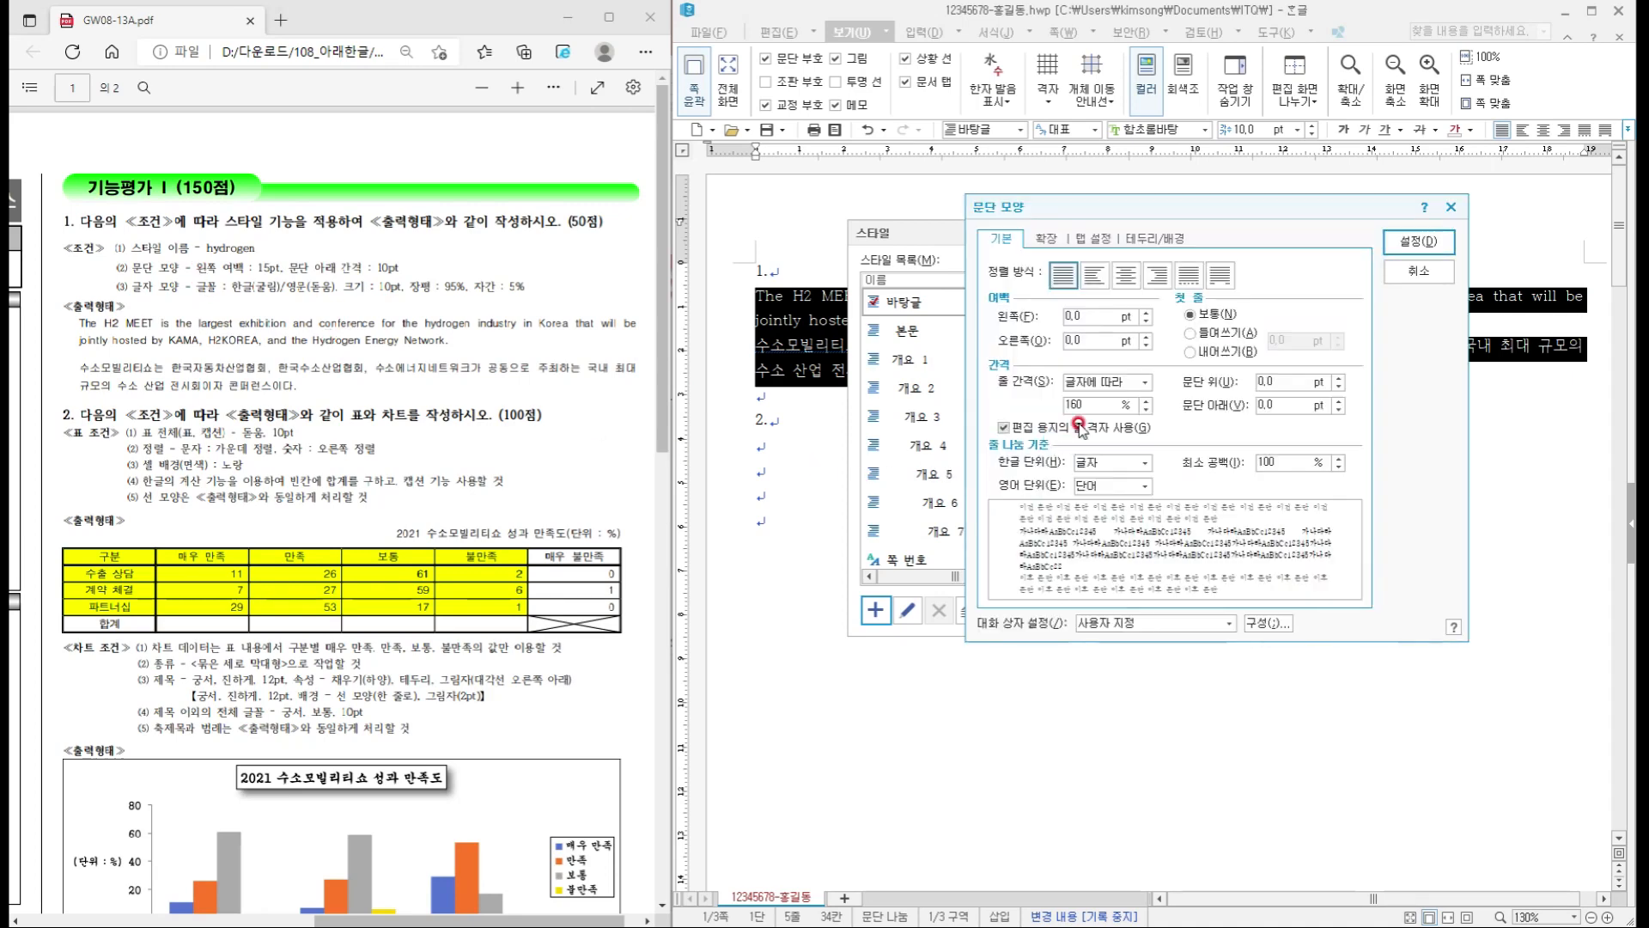
left_click(1098, 314)
left_click(1012, 312)
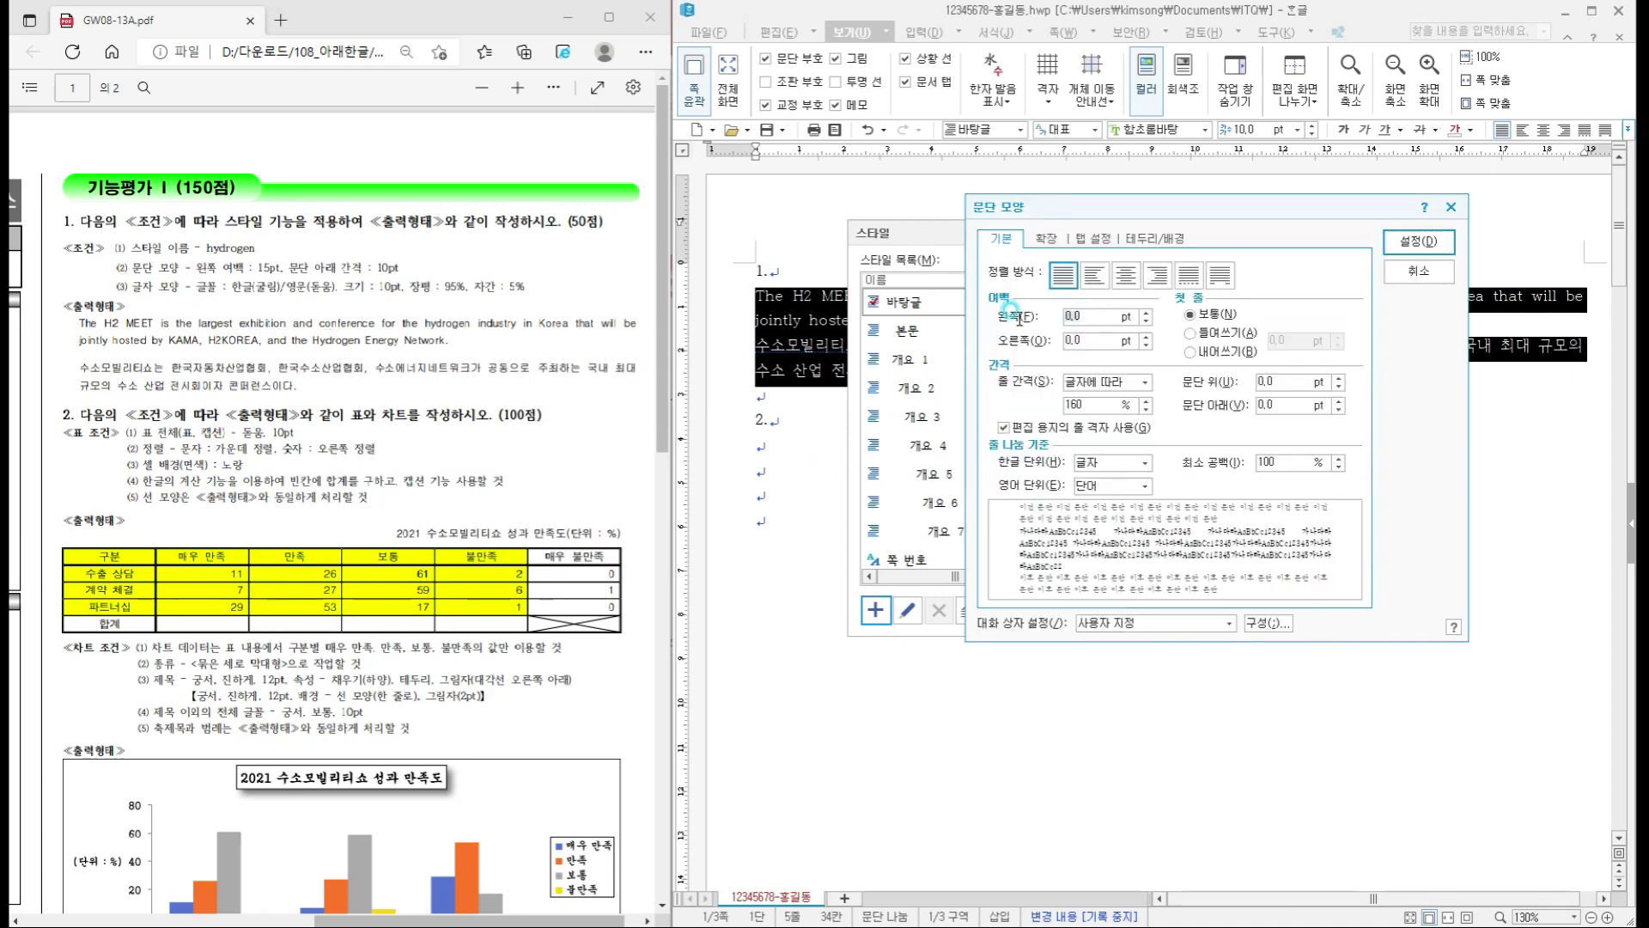
type("15")
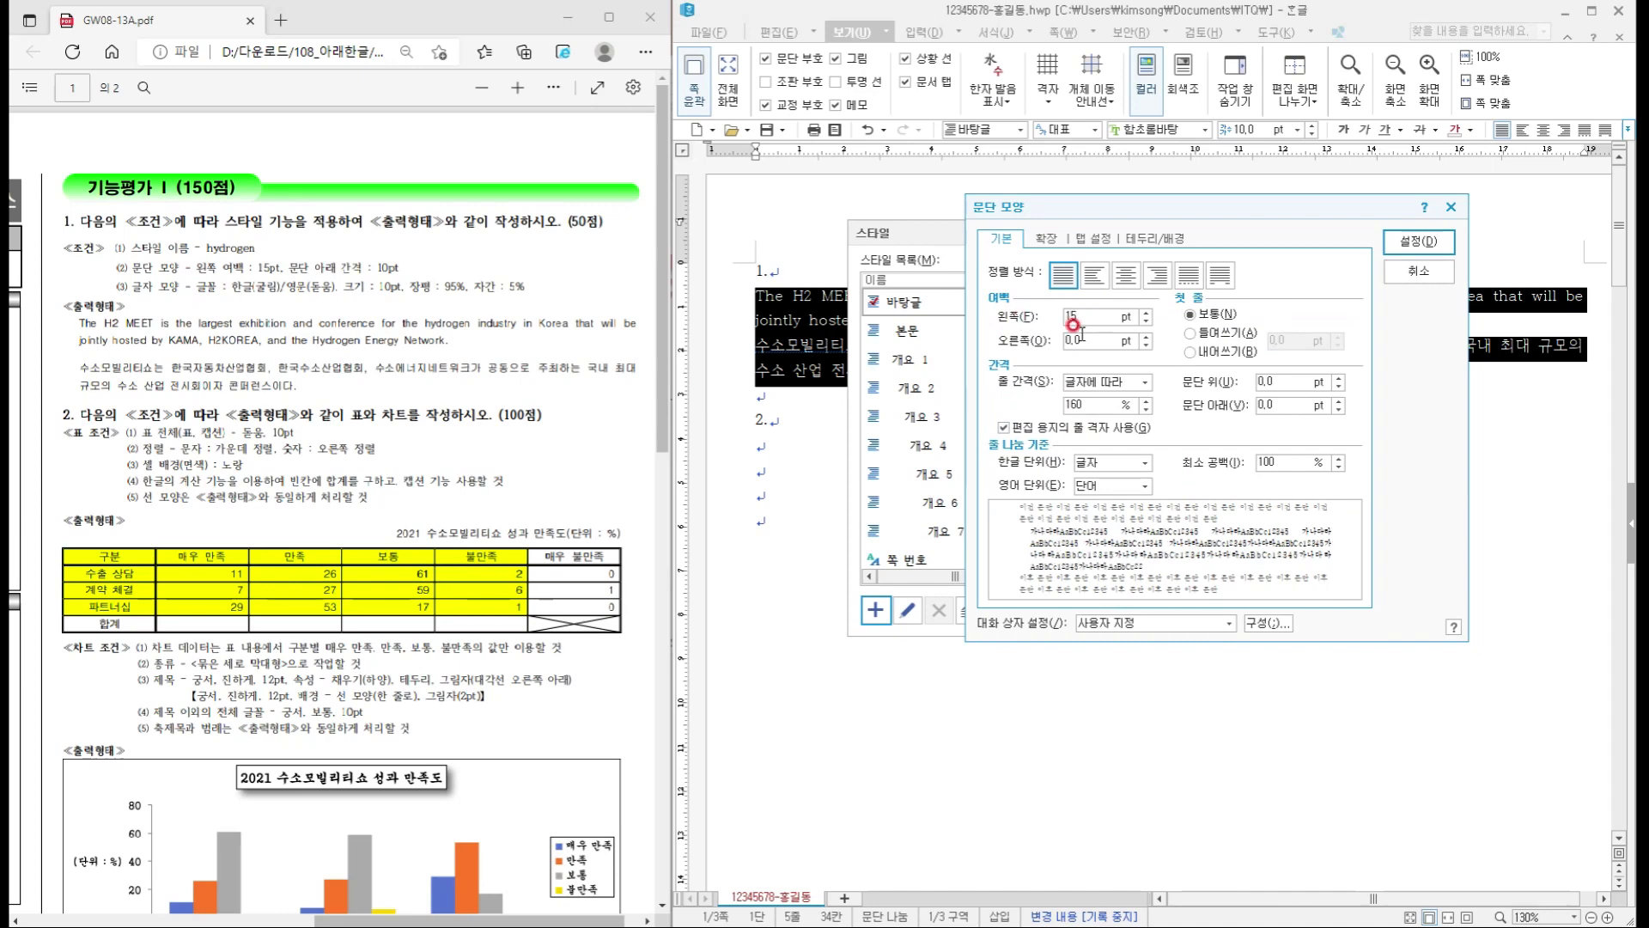
left_click(1145, 450)
left_click(1196, 402)
type("10")
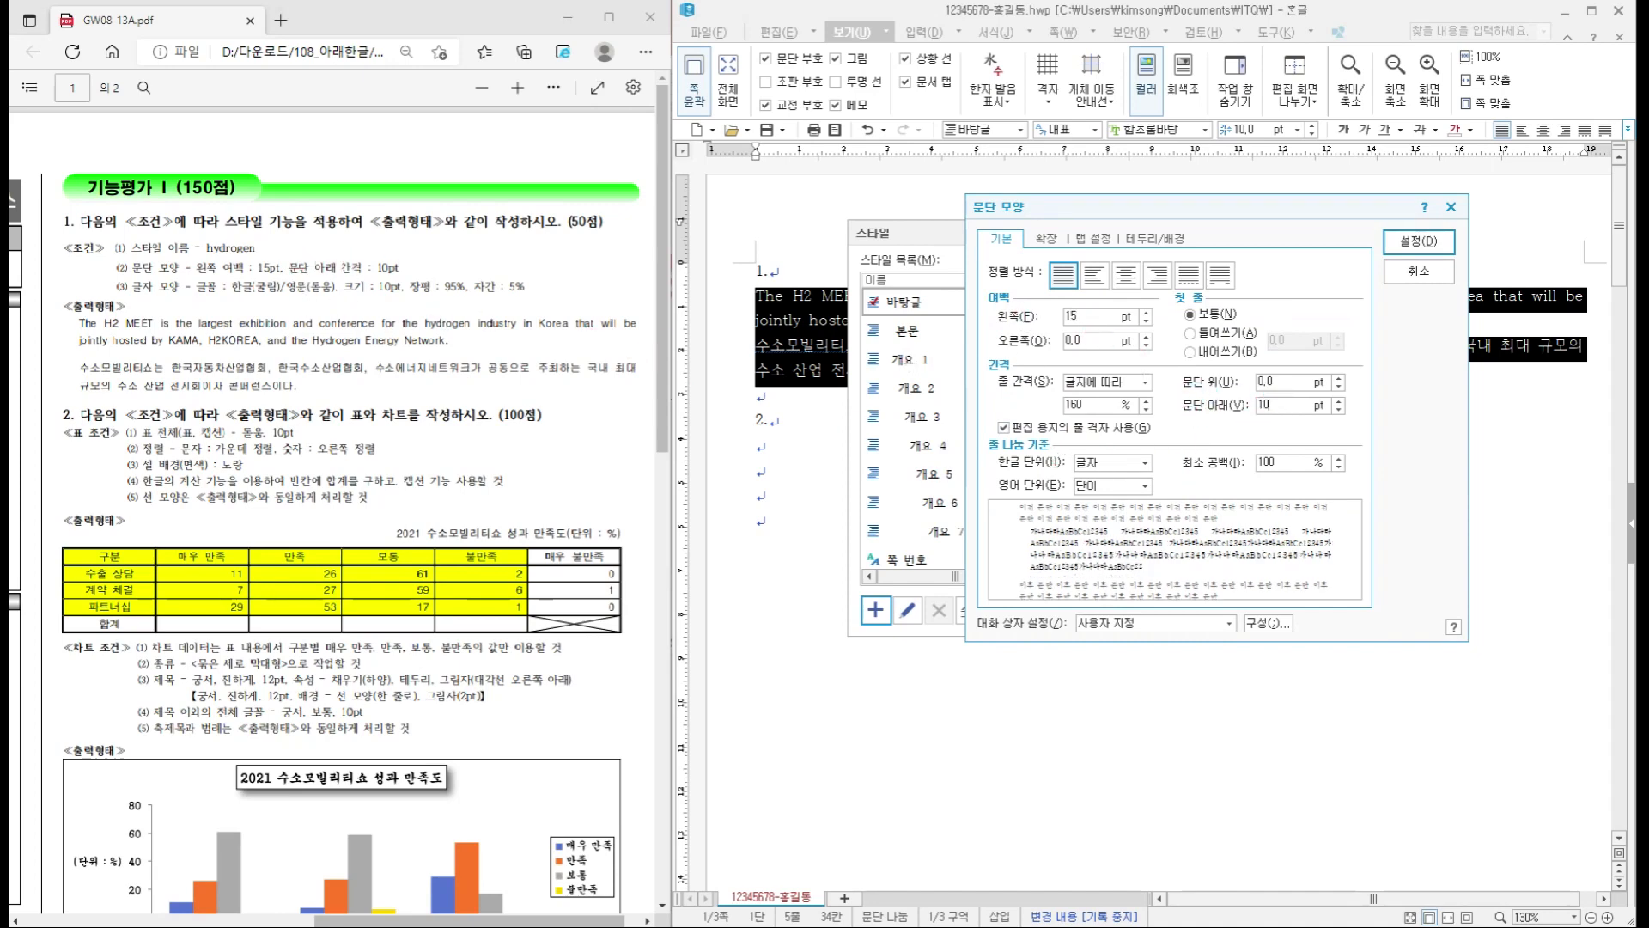
left_click(1419, 242)
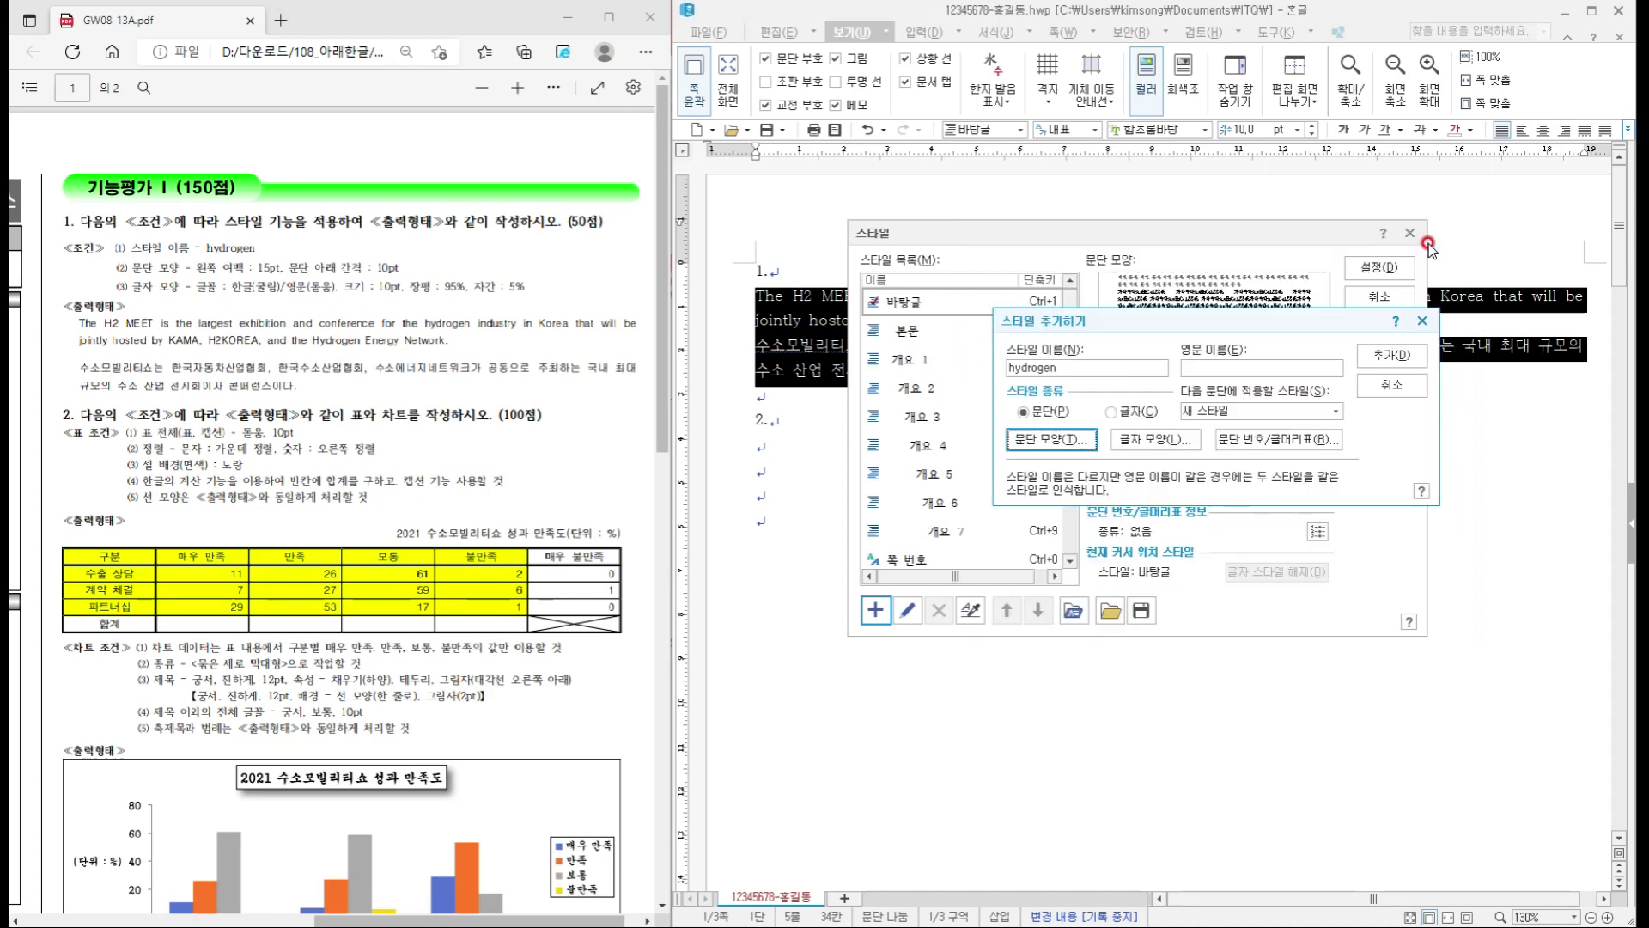
- Set the new style's character width (장평) to 95% and letter spacing (자간) to 5% in its character shape
left_click(1256, 361)
left_click(1150, 439)
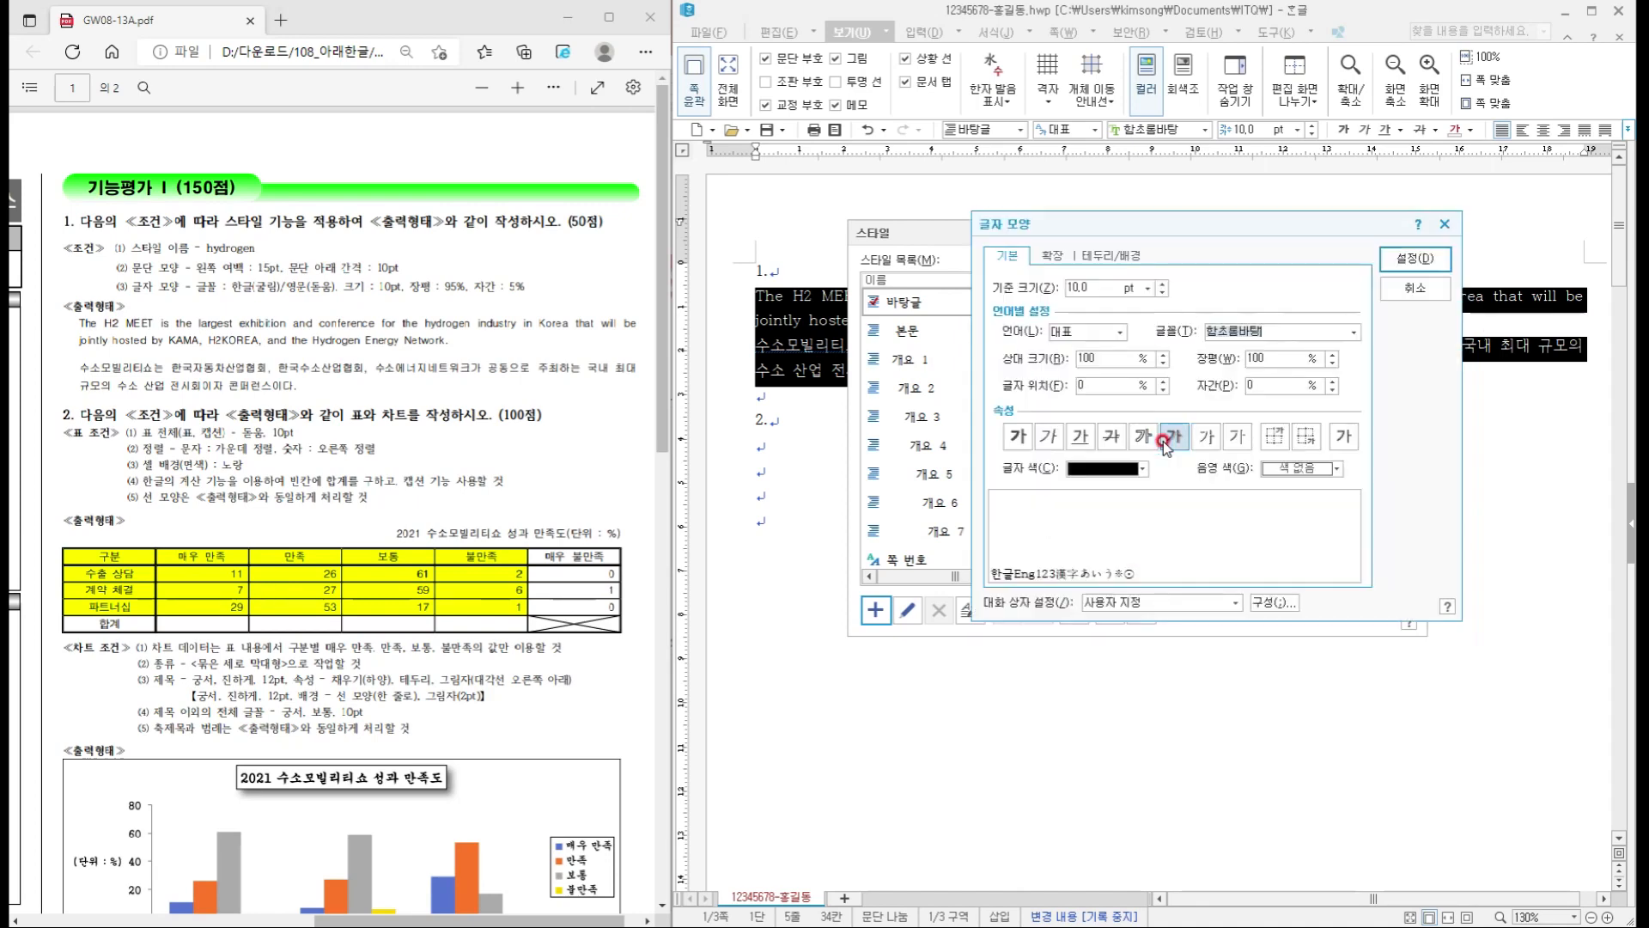
left_click_drag(1196, 226, 1175, 286)
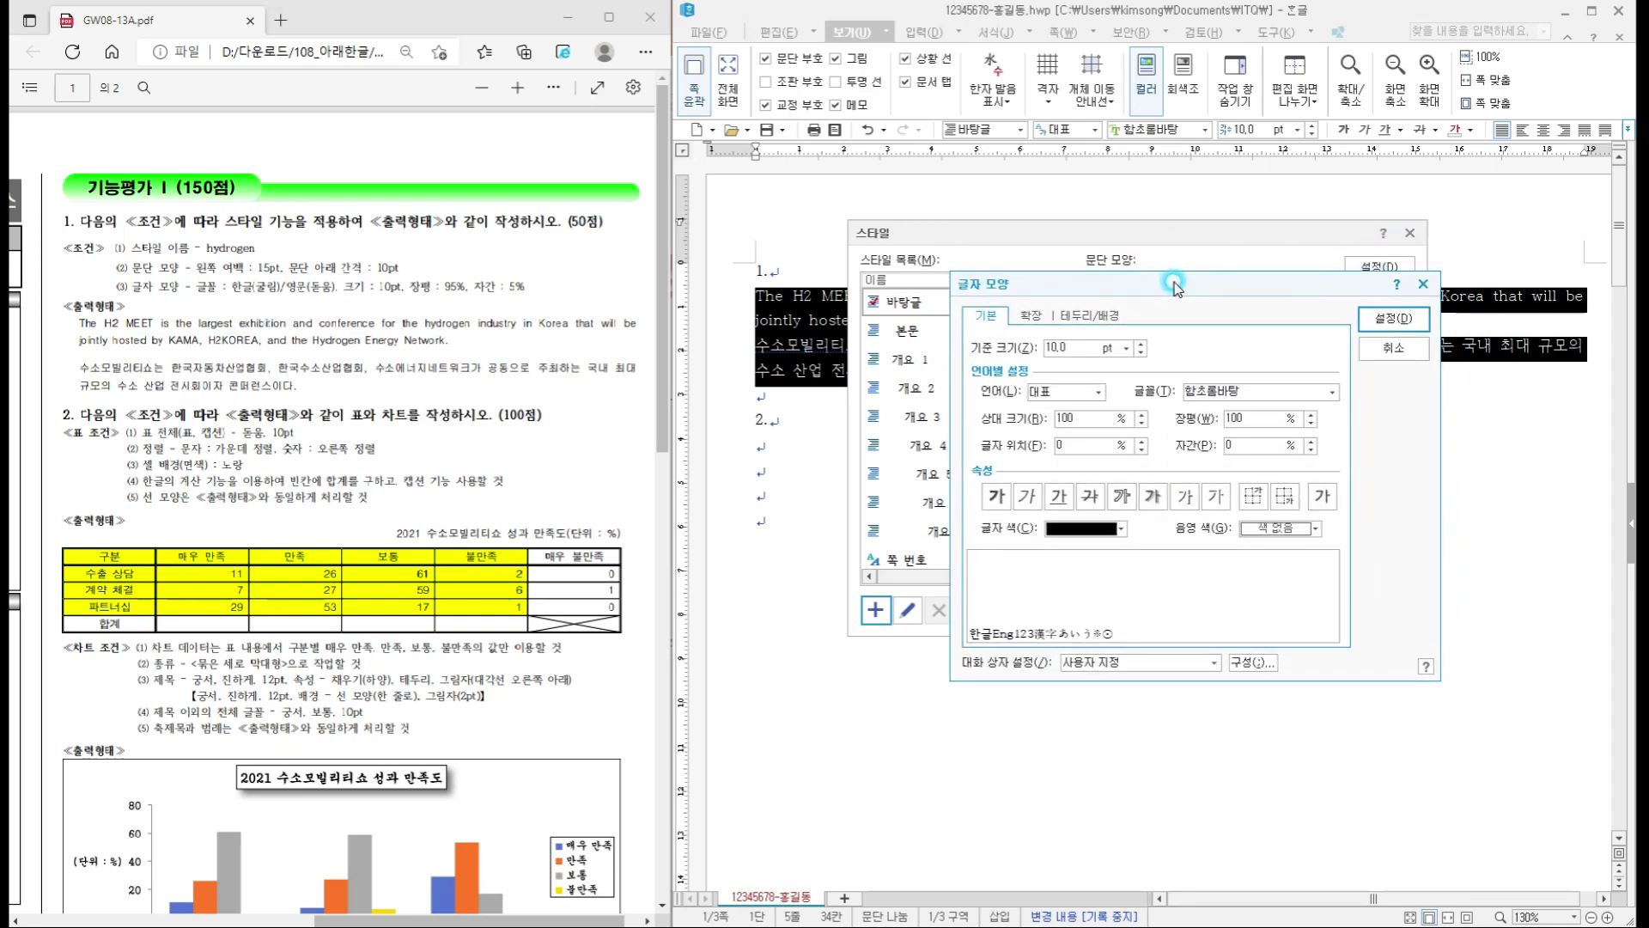
left_click_drag(1174, 286, 1183, 265)
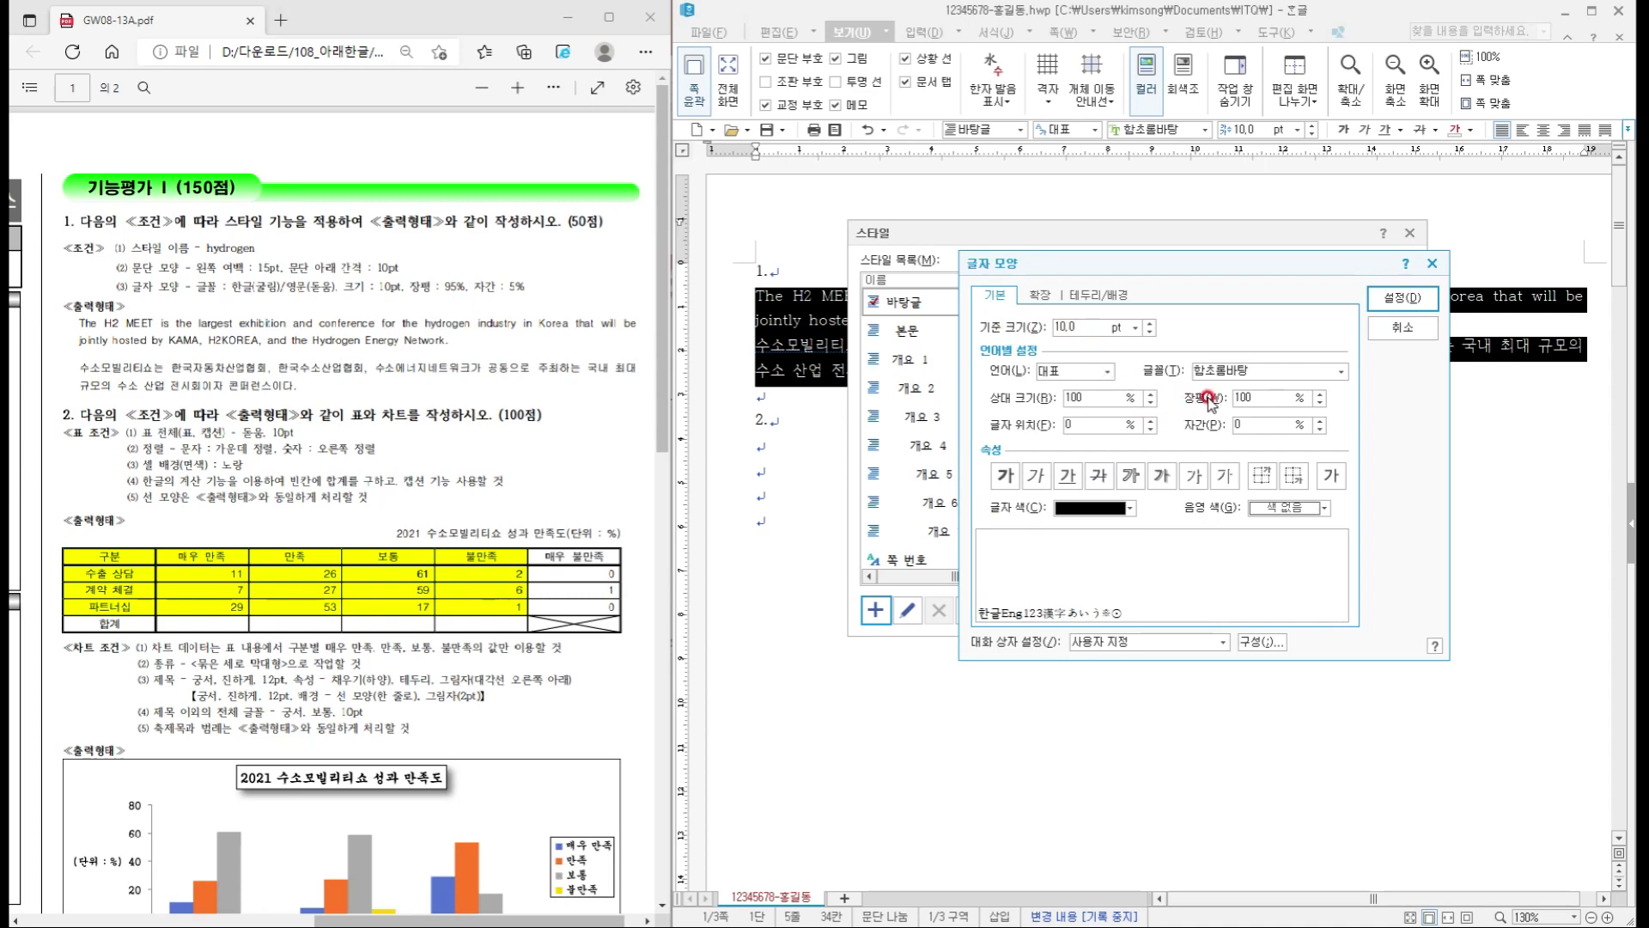
left_click(1319, 403)
left_click(1319, 403)
left_click(1319, 403)
left_click(1319, 402)
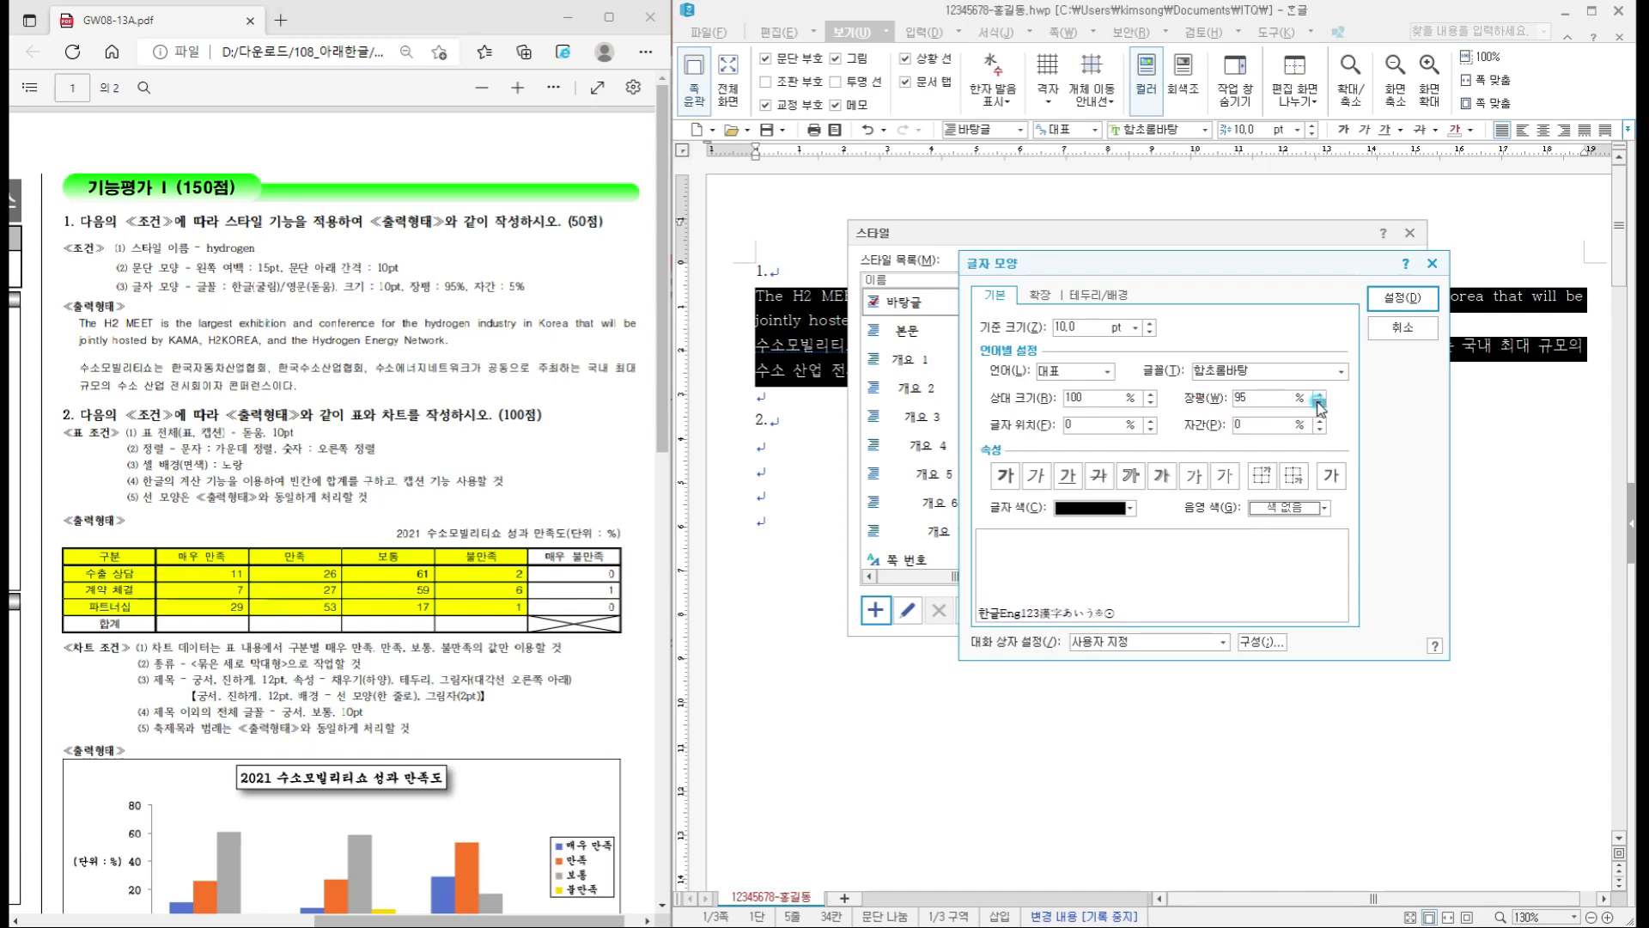
left_click(1319, 402)
left_click(1316, 421)
left_click(1316, 421)
left_click(1316, 420)
left_click(1315, 421)
left_click(1316, 421)
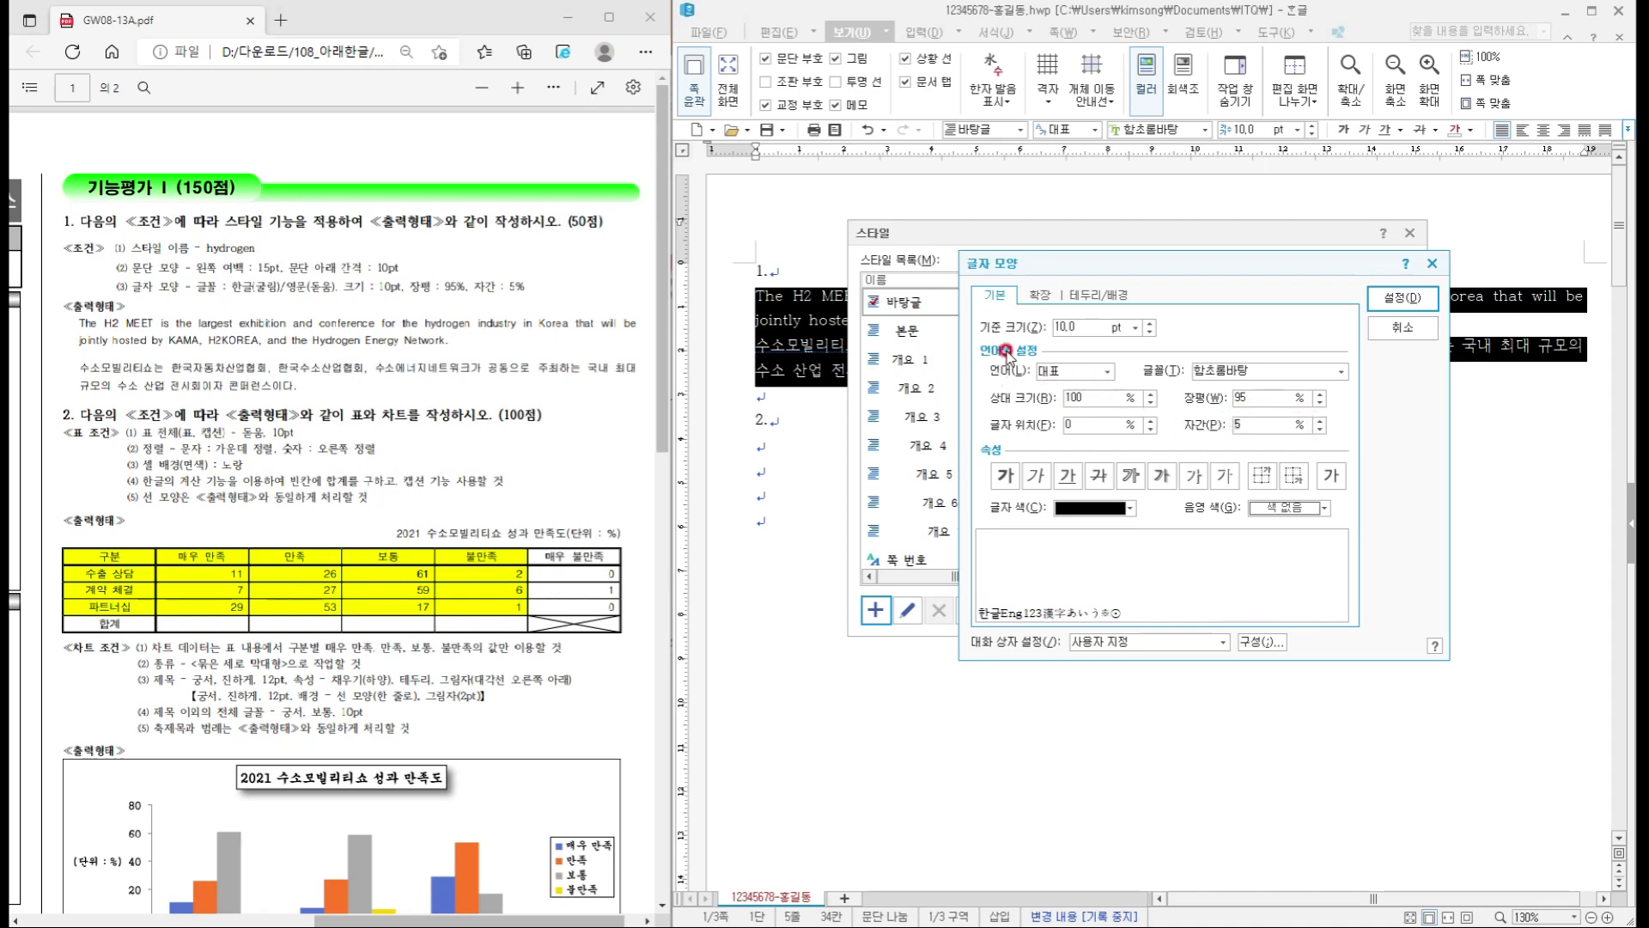
- Set the font for the 한글 language to 굴림 in the new style's character shape
left_click(1103, 376)
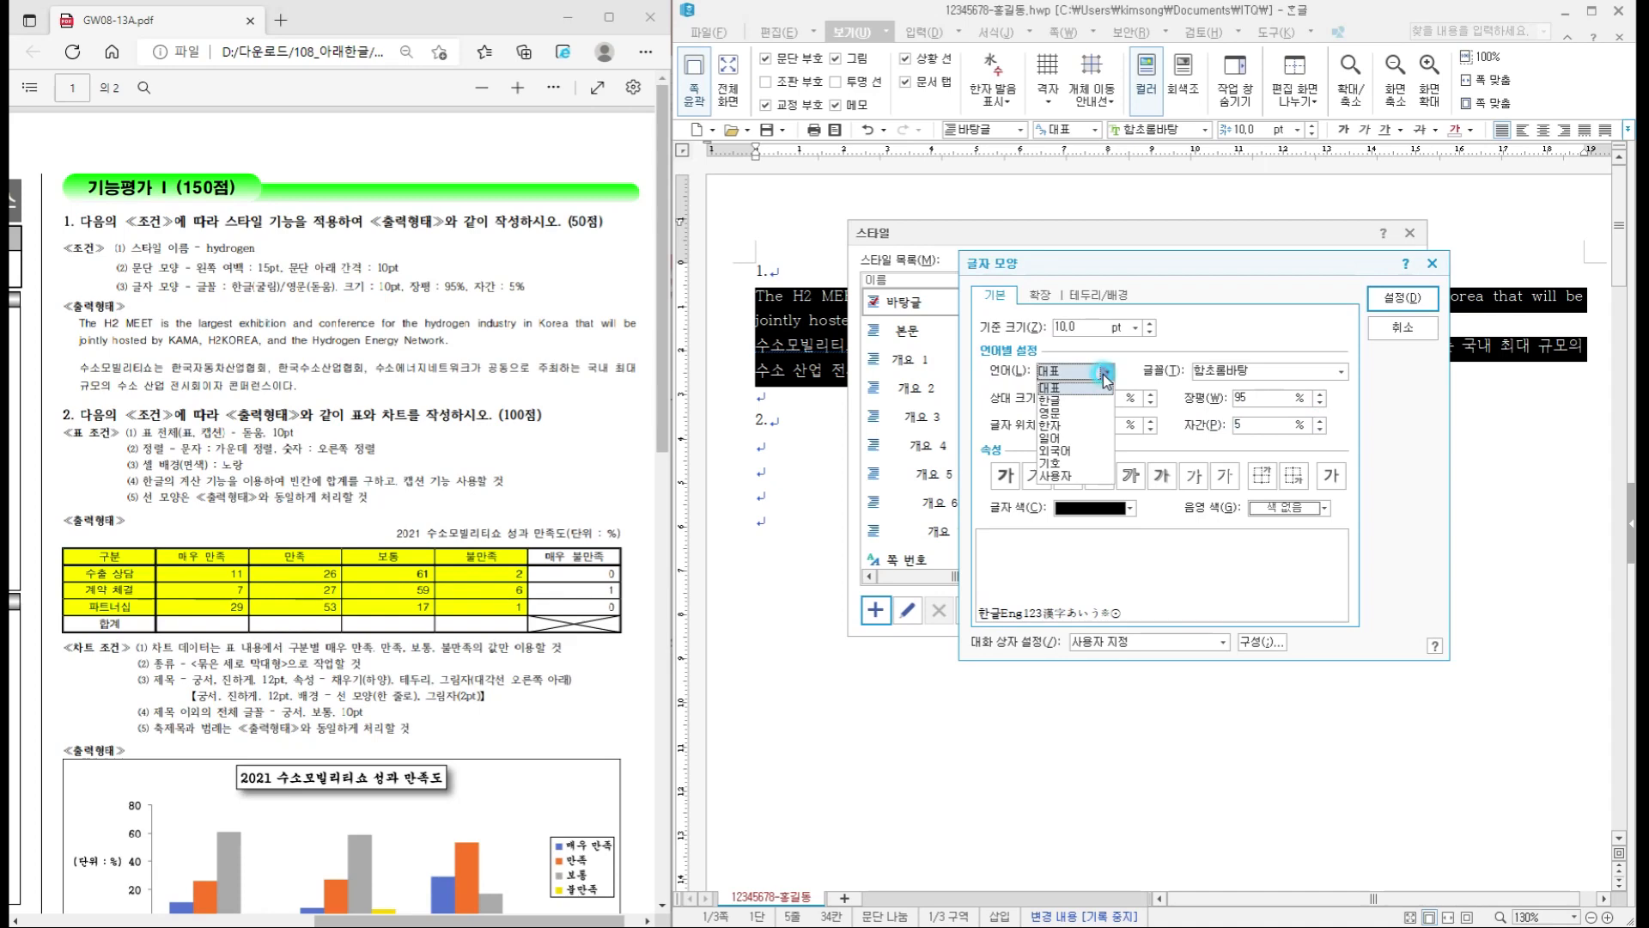
left_click(1063, 396)
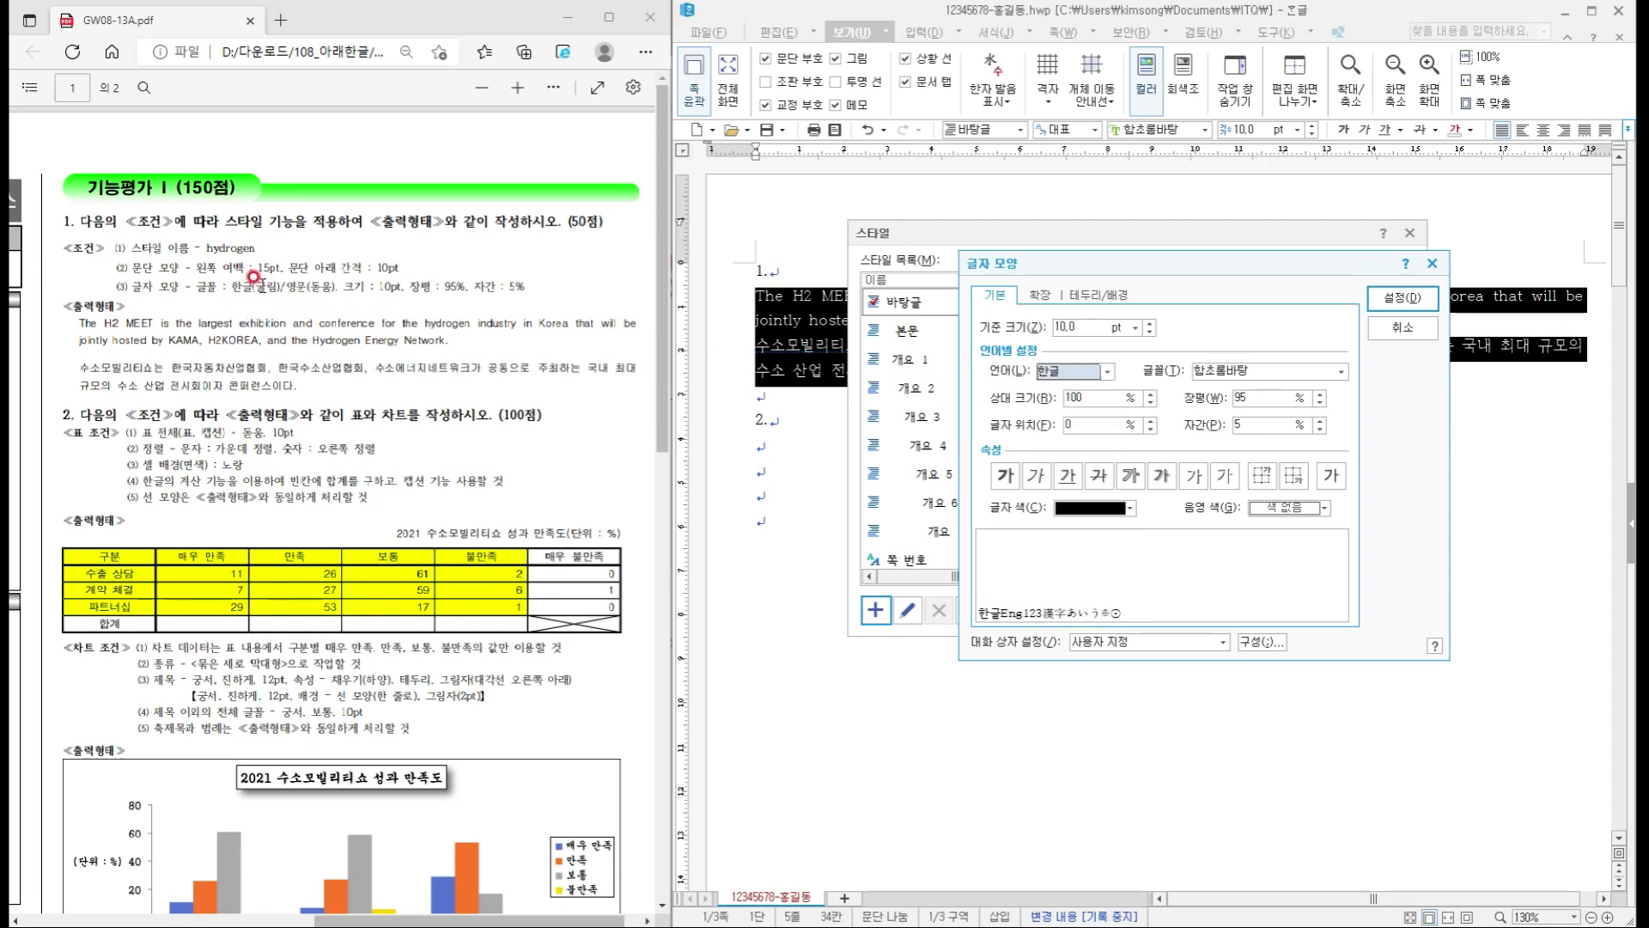
left_click(1327, 374)
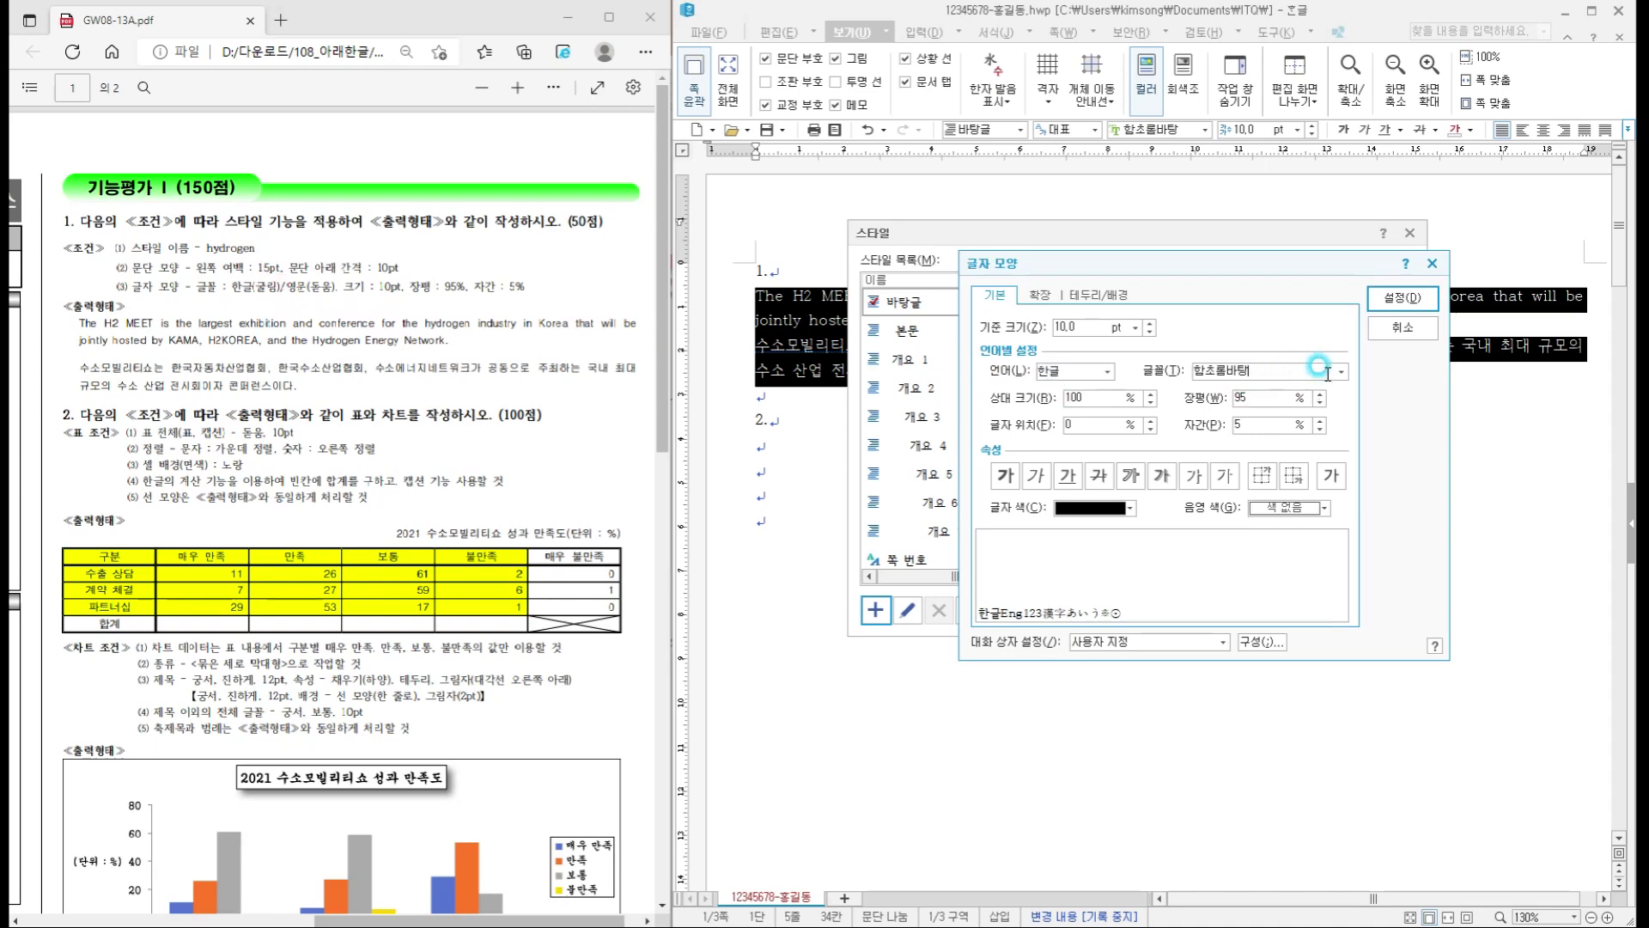
left_click(1342, 372)
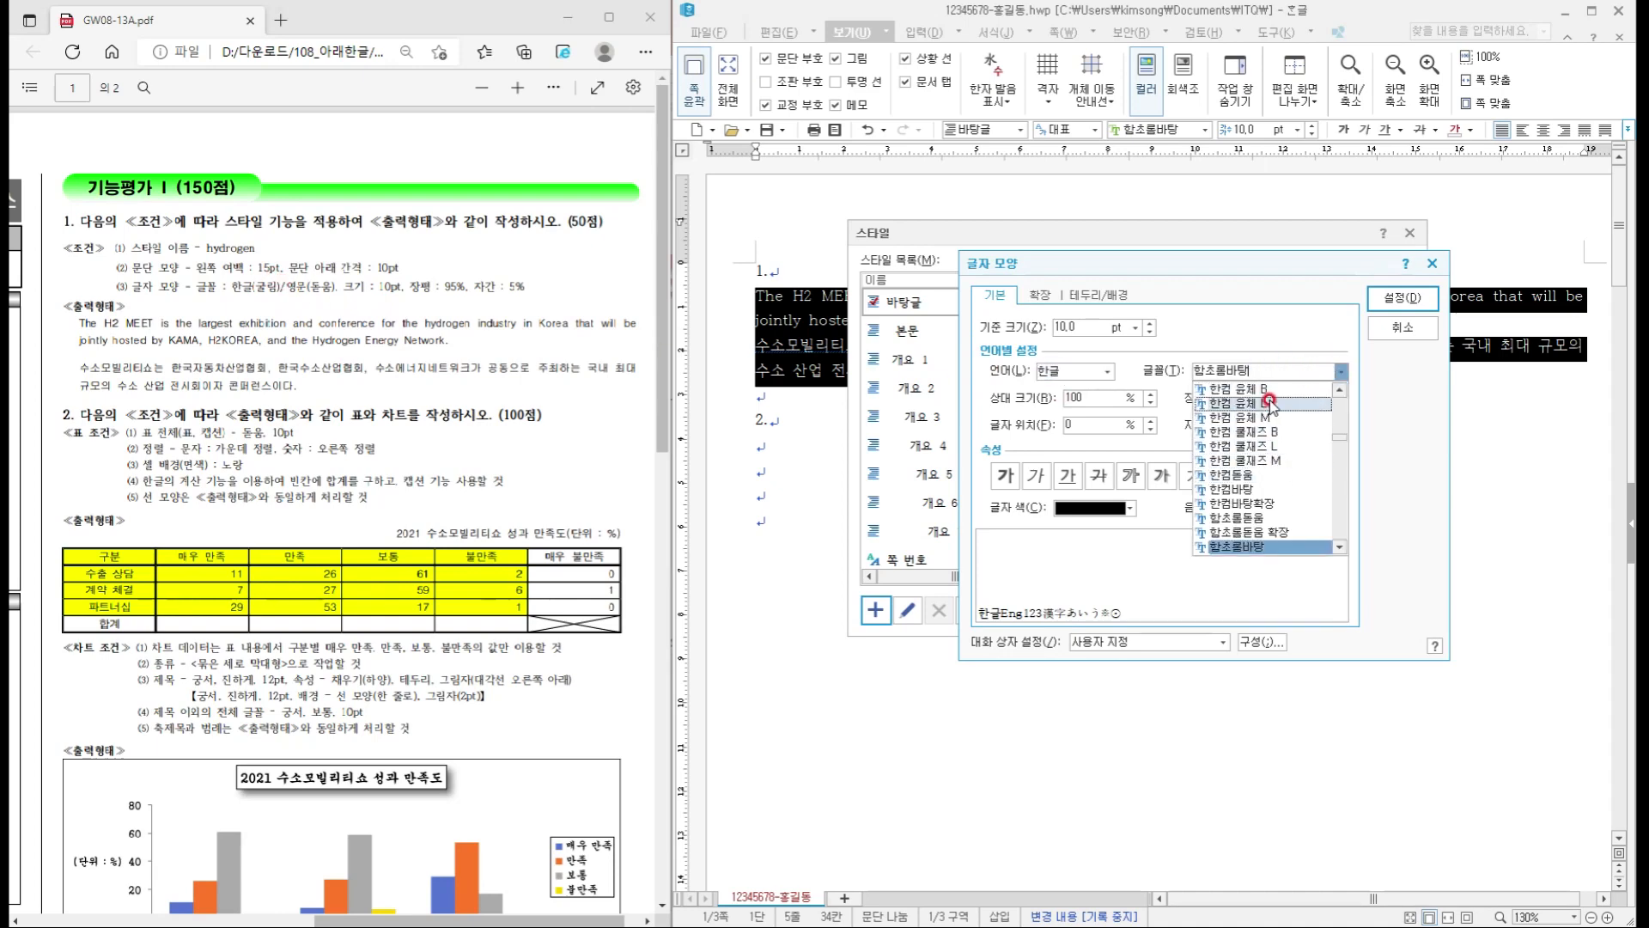
left_click(1258, 371)
key("BackSpace")
key("BackSpace")
key("BackSpace")
key("BackSpace")
key("BackSpace")
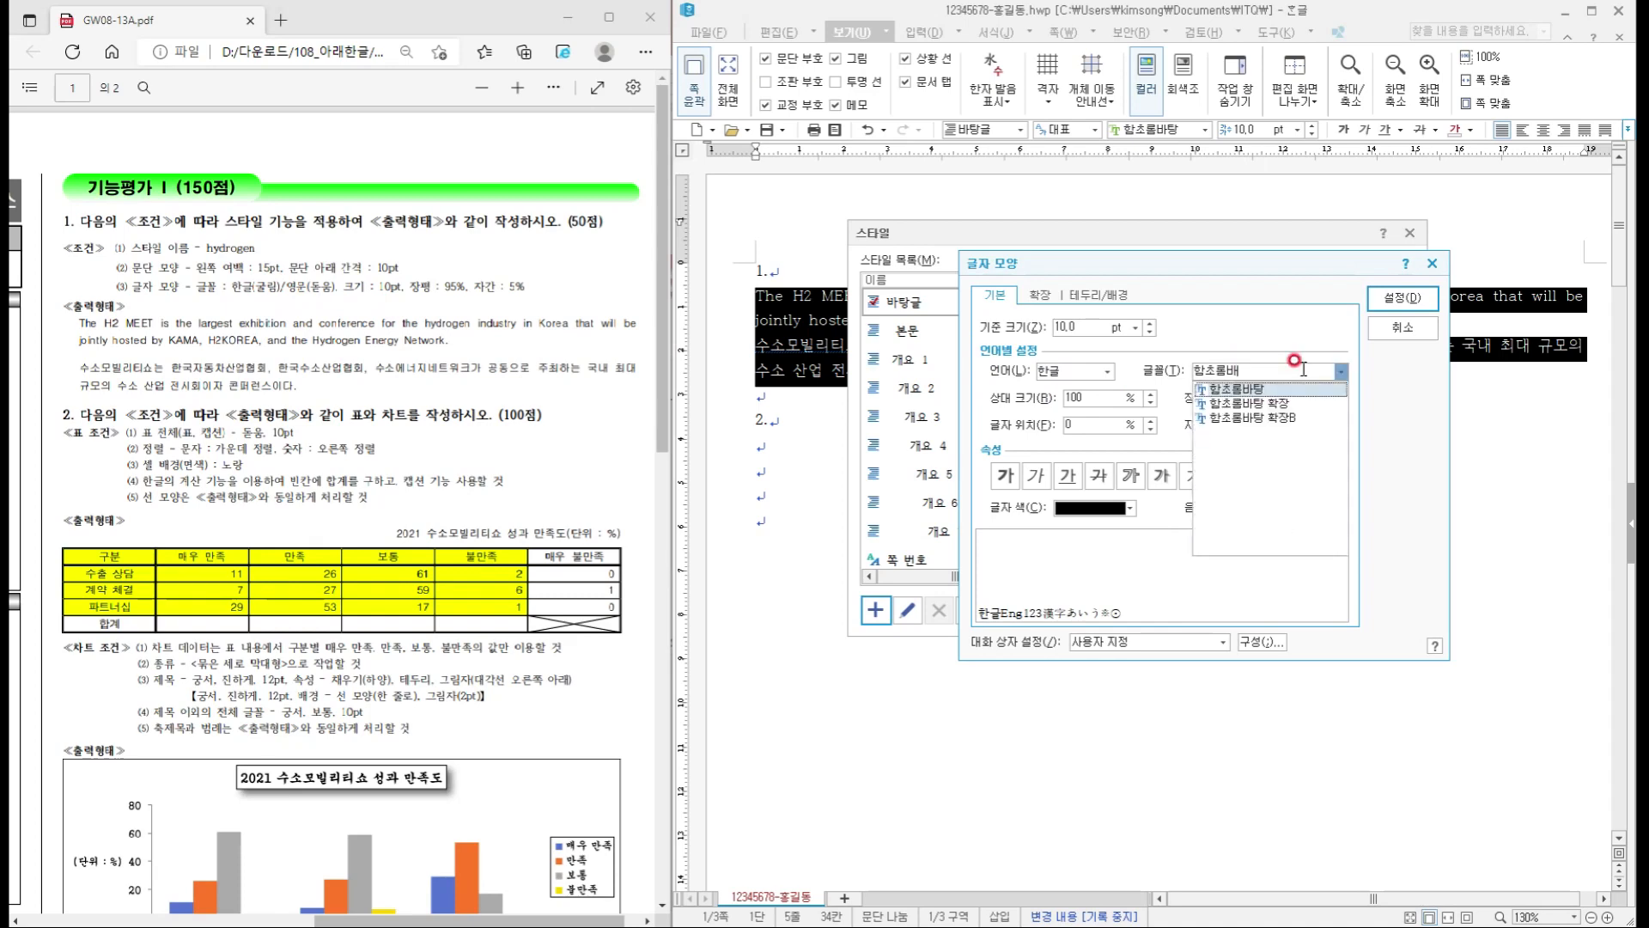
type("rnf")
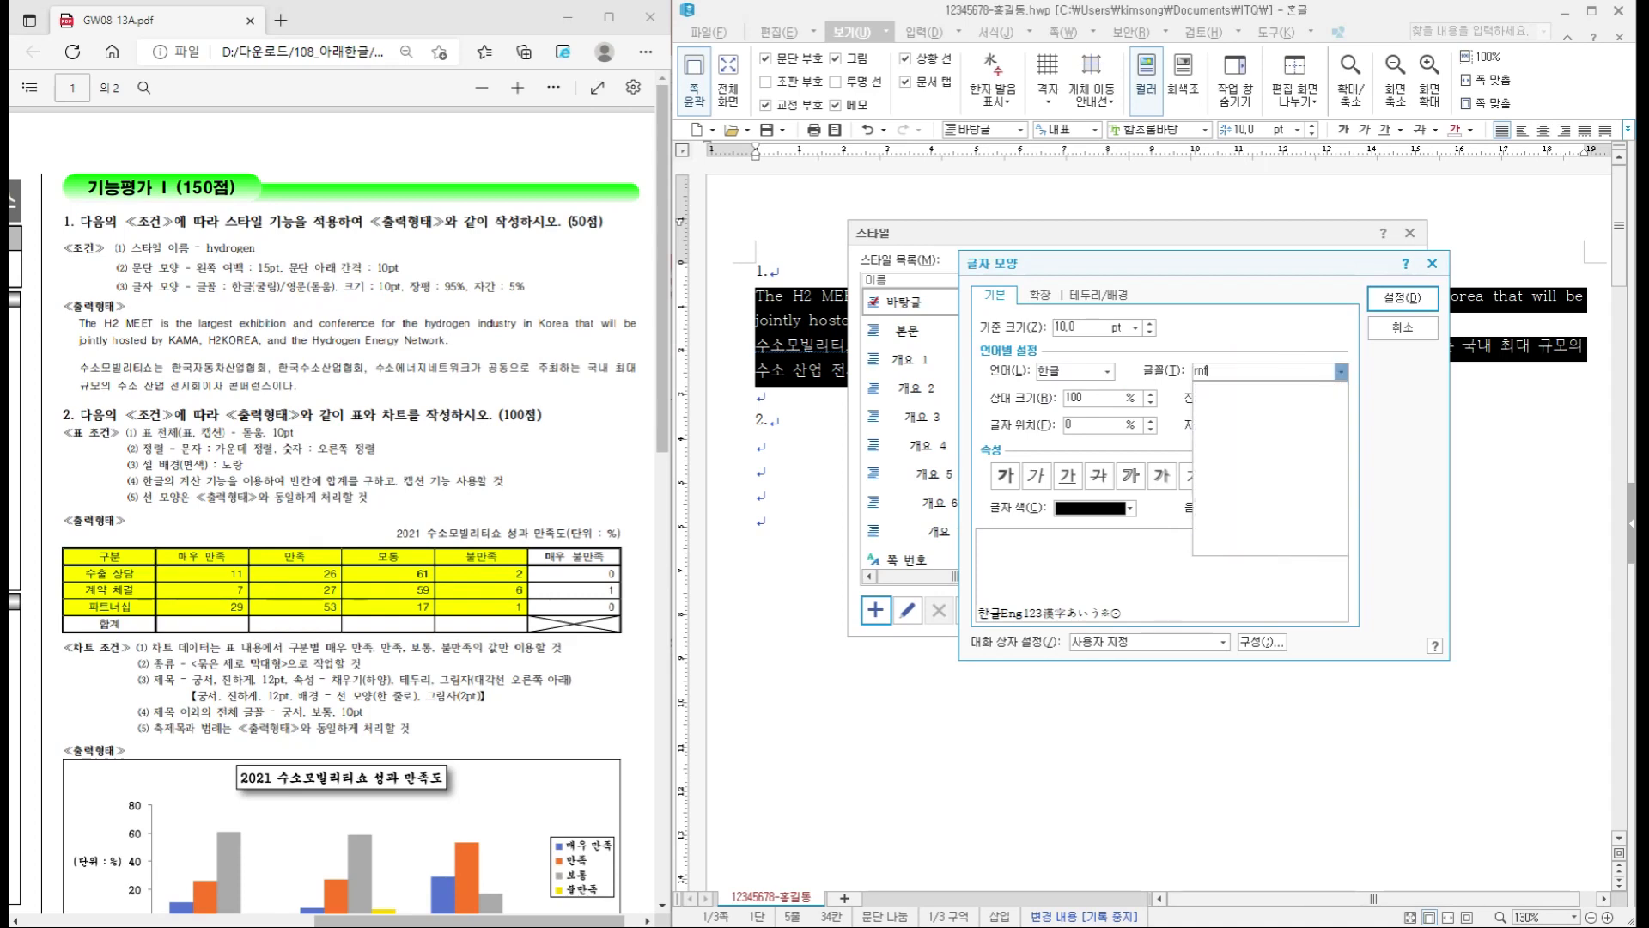
key("BackSpace")
key("BackSpace")
key("BackSpace")
type("굴림")
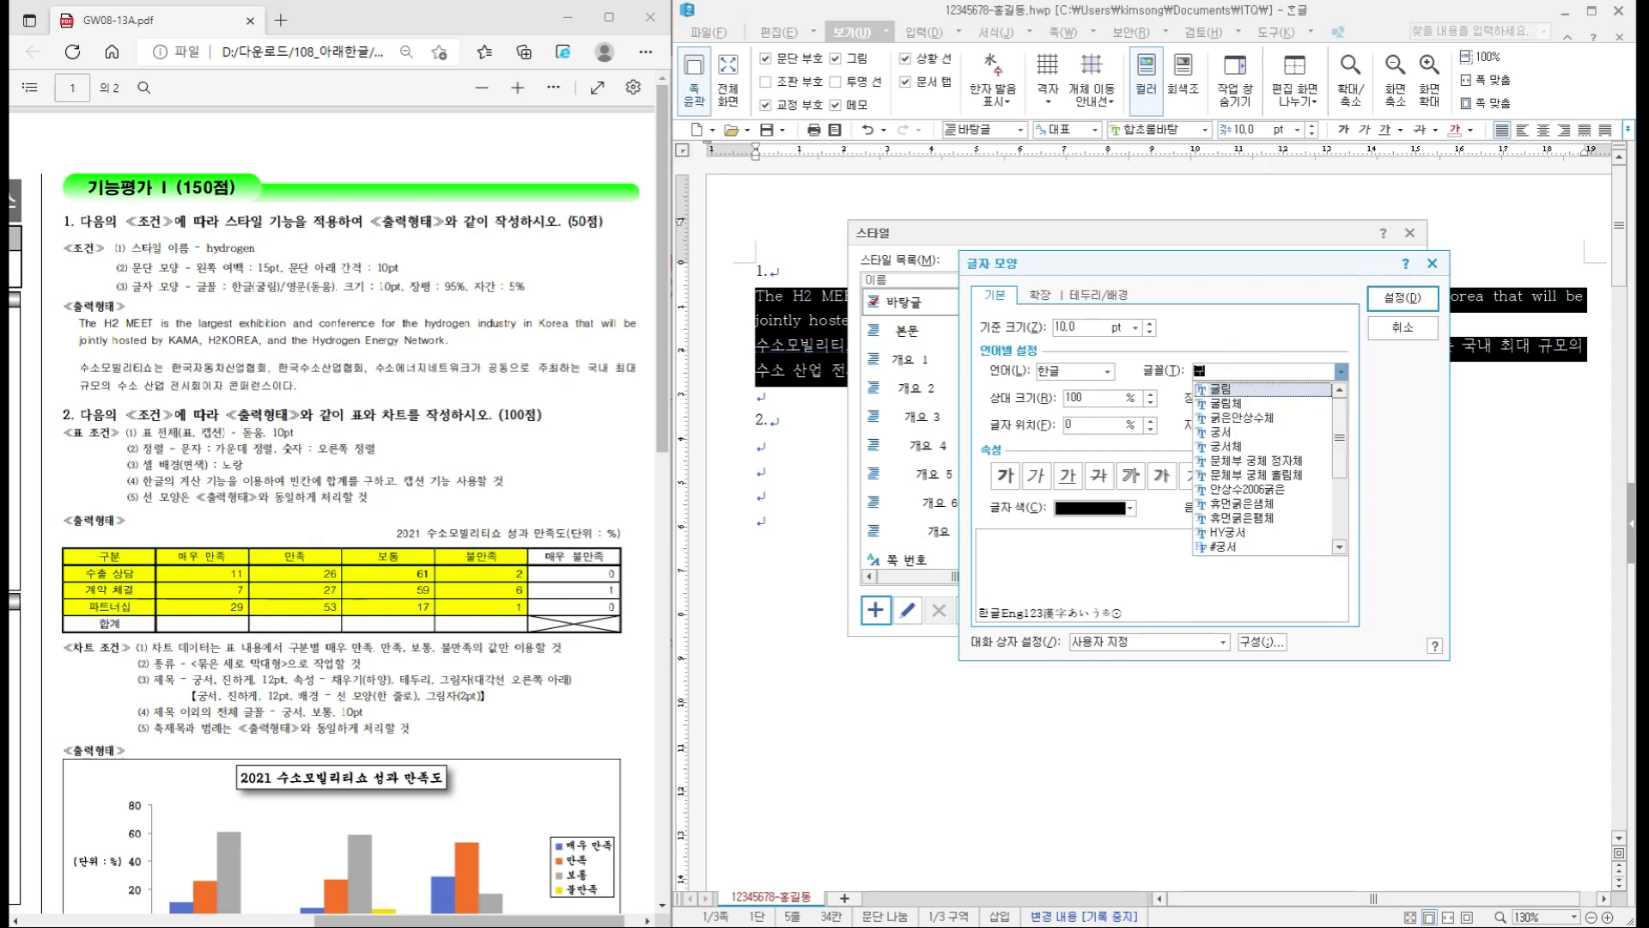
left_click(1314, 389)
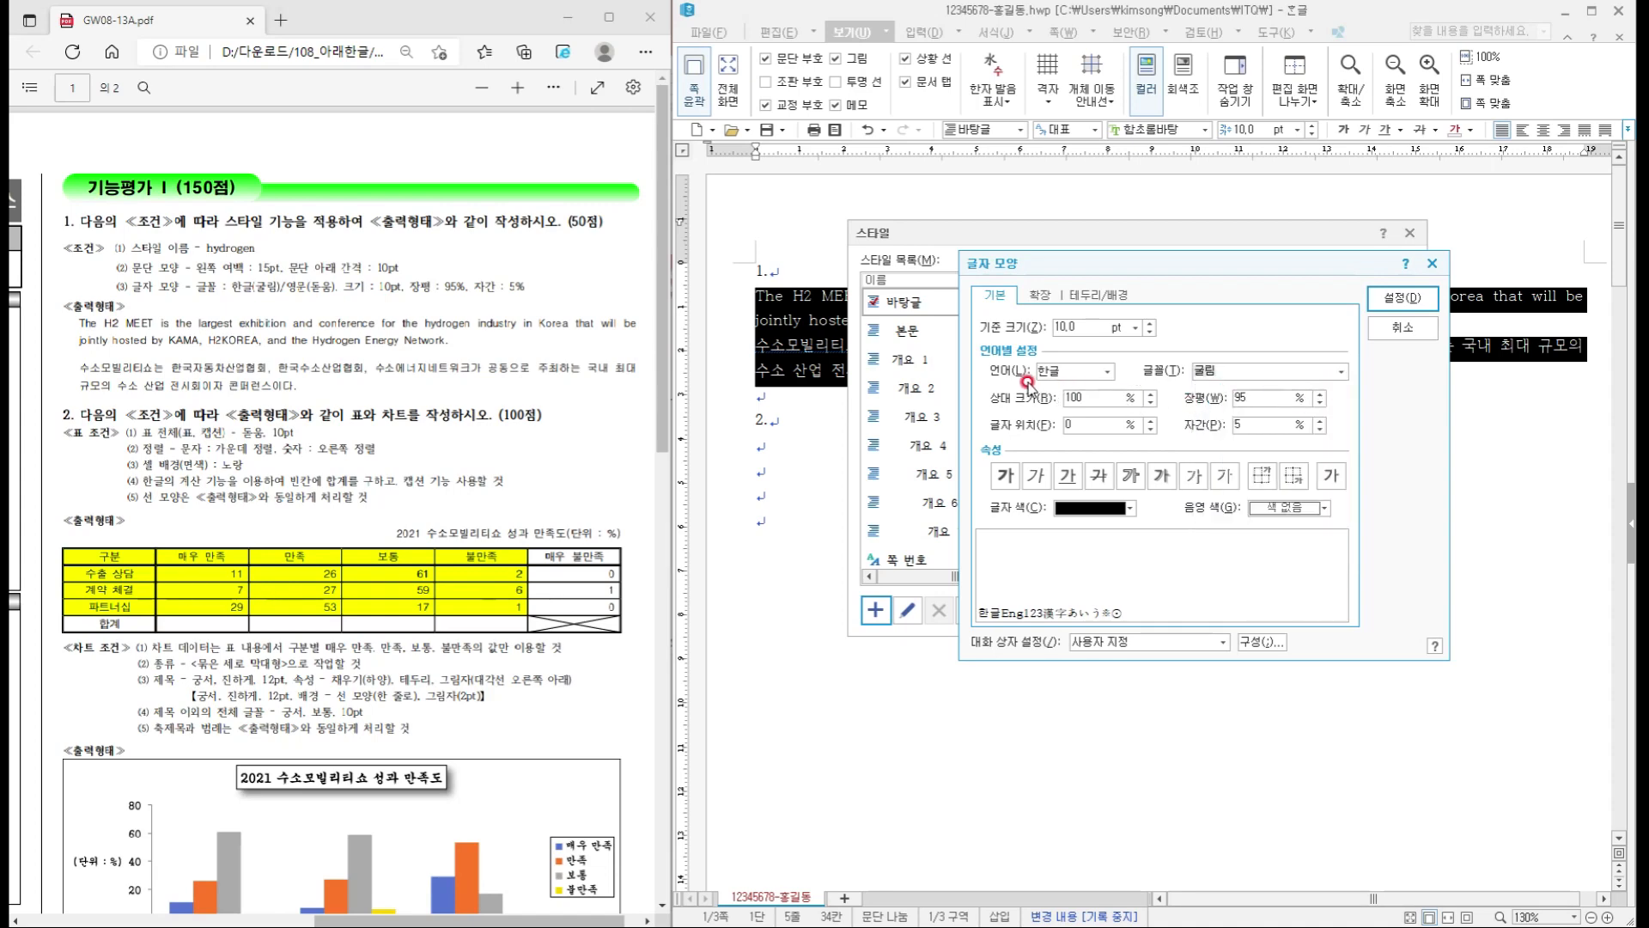
- Set the font for the 영문 language to 돋움 in the new style's character shape and accept the character settings
left_click(1061, 373)
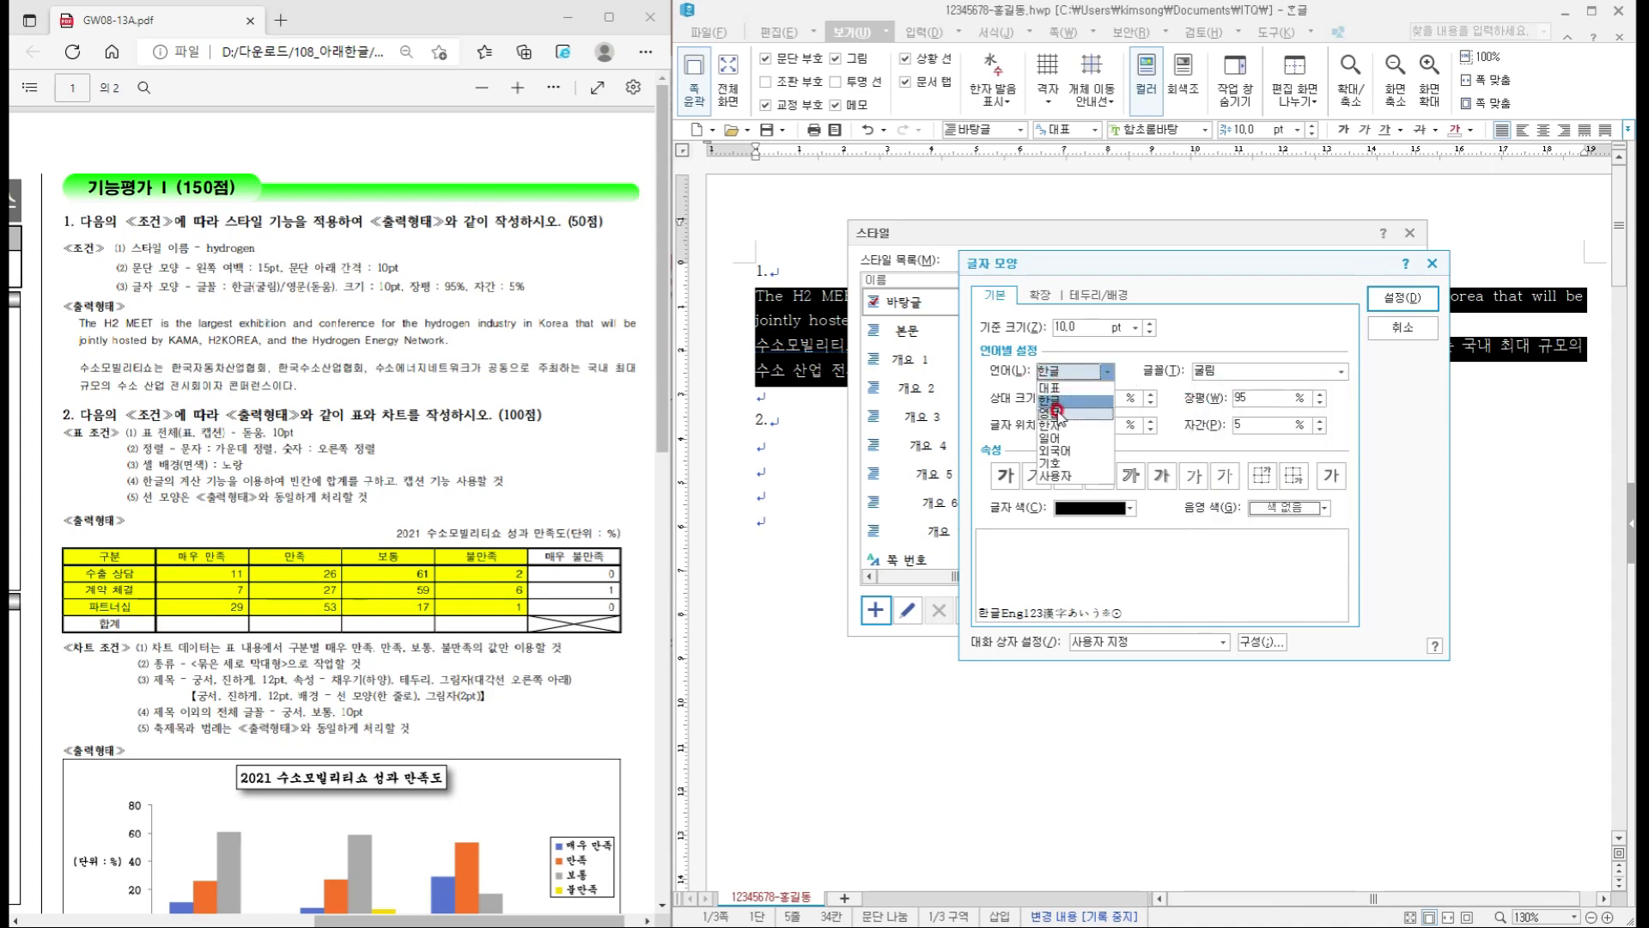
left_click(1055, 413)
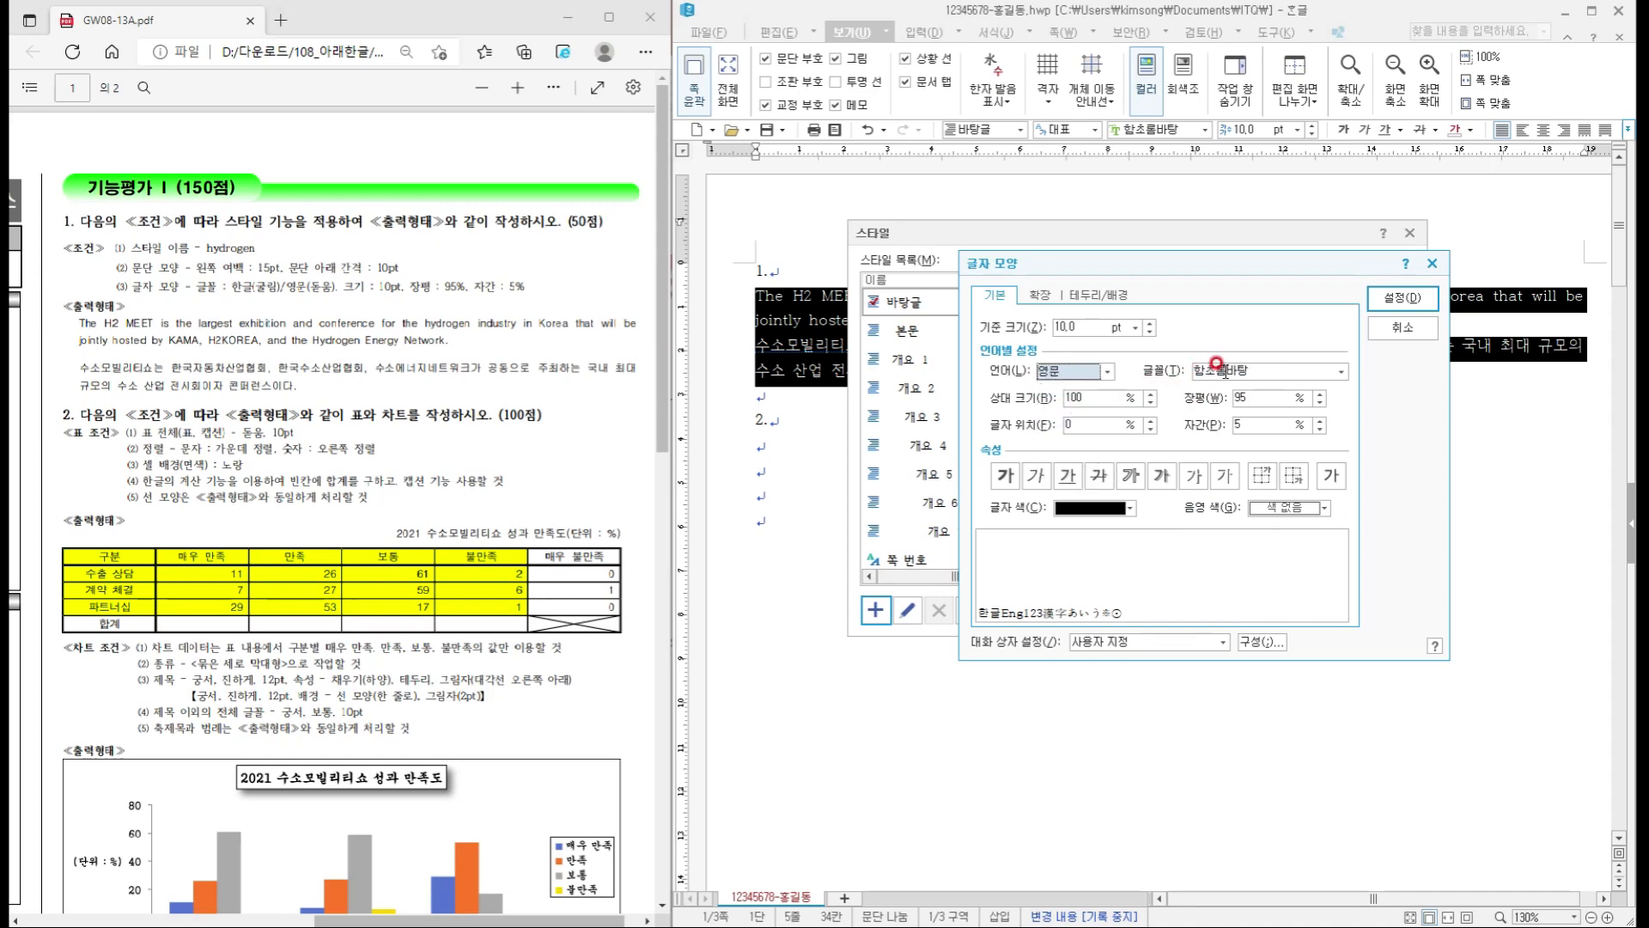
left_click(1288, 370)
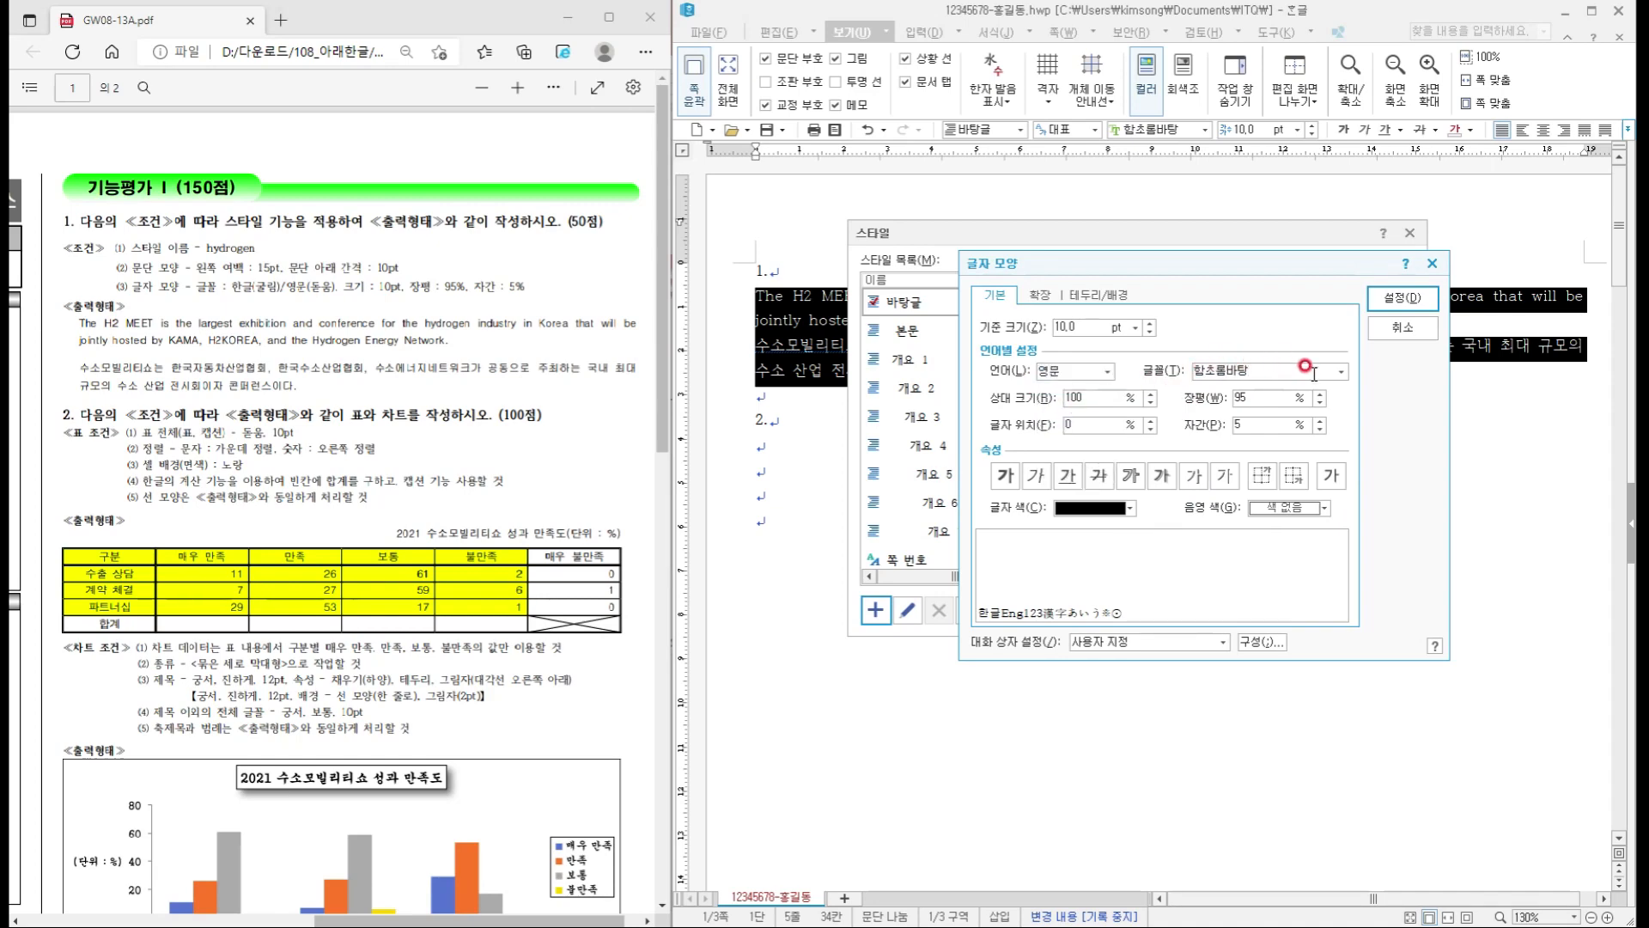
left_click(1340, 371)
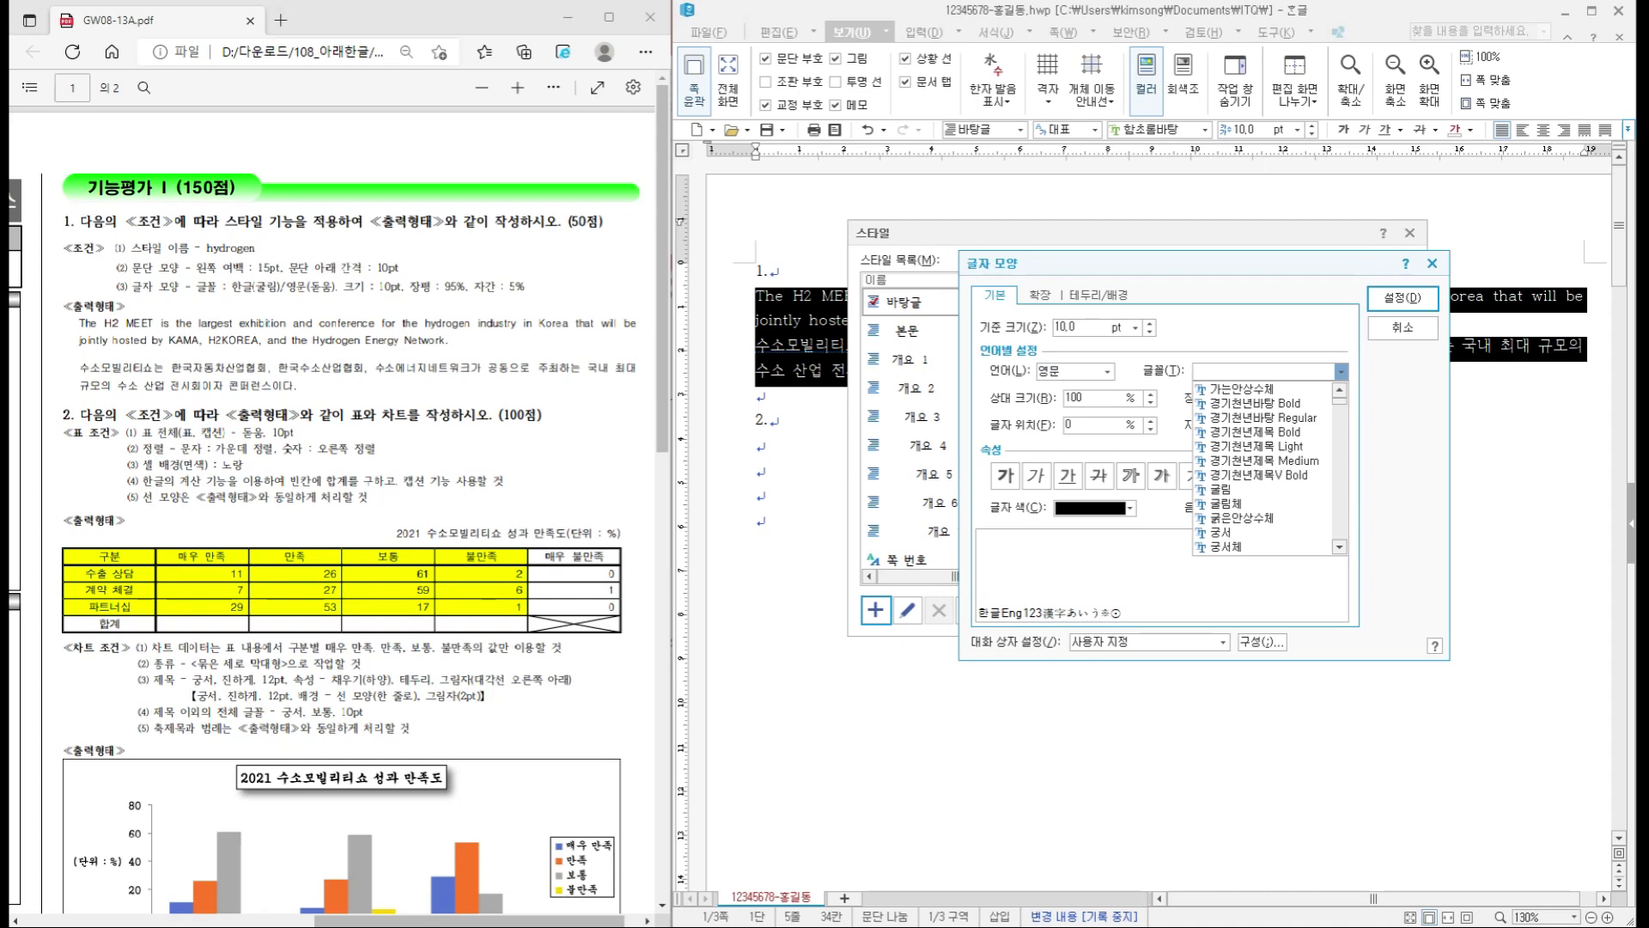
type("돋")
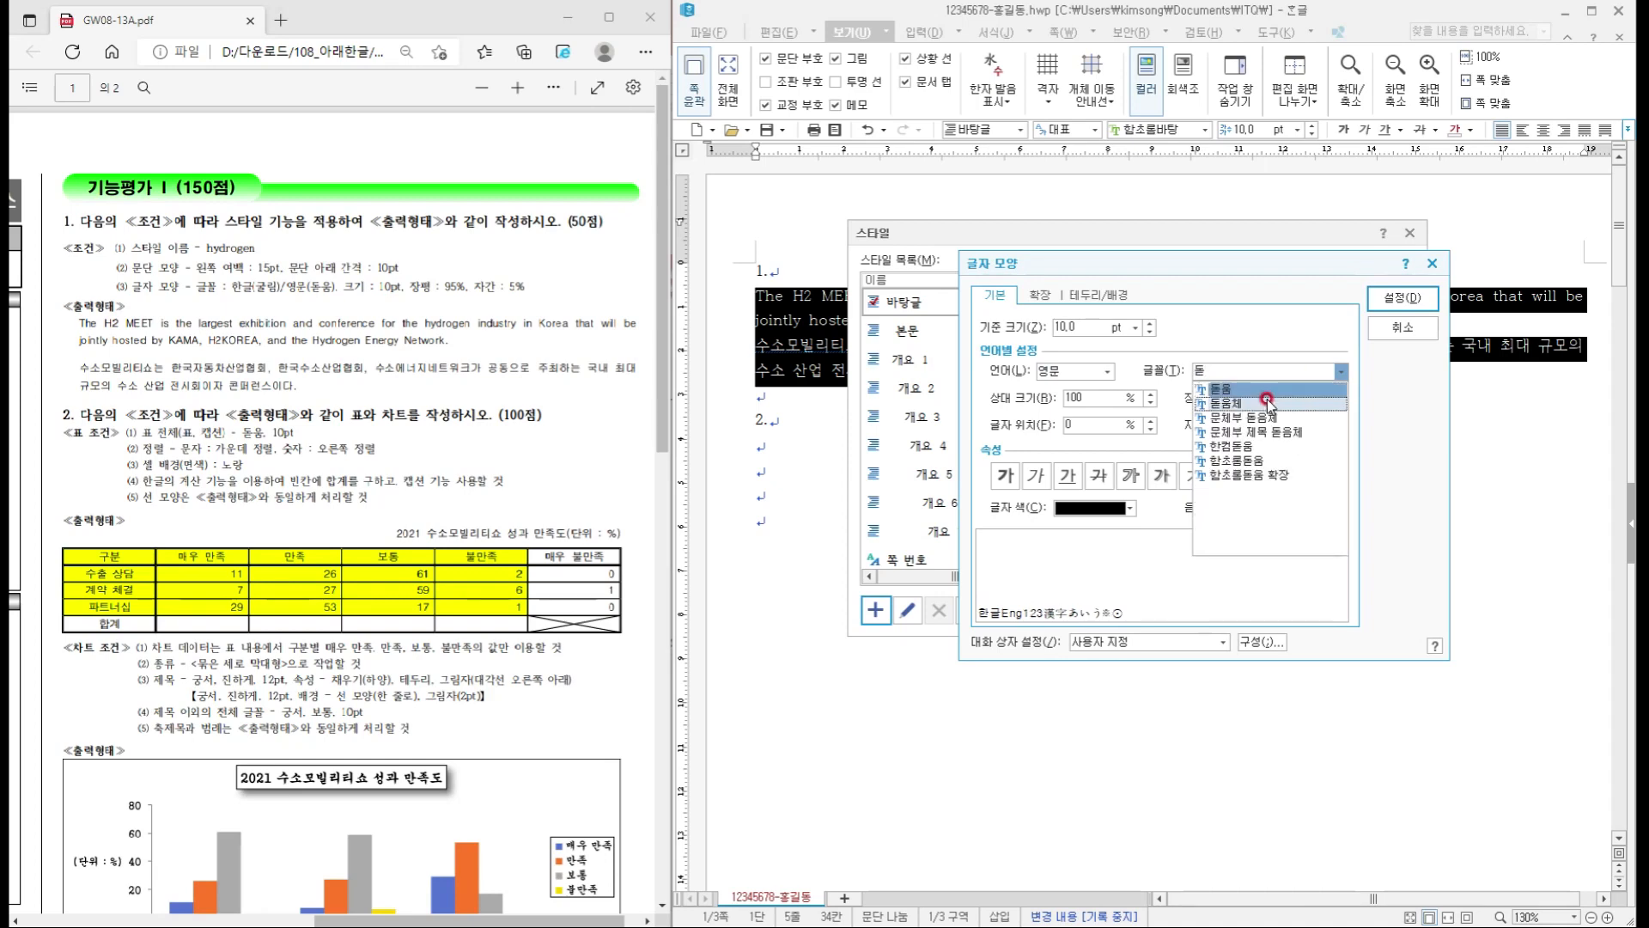
left_click(1224, 389)
left_click(1369, 377)
left_click(1401, 298)
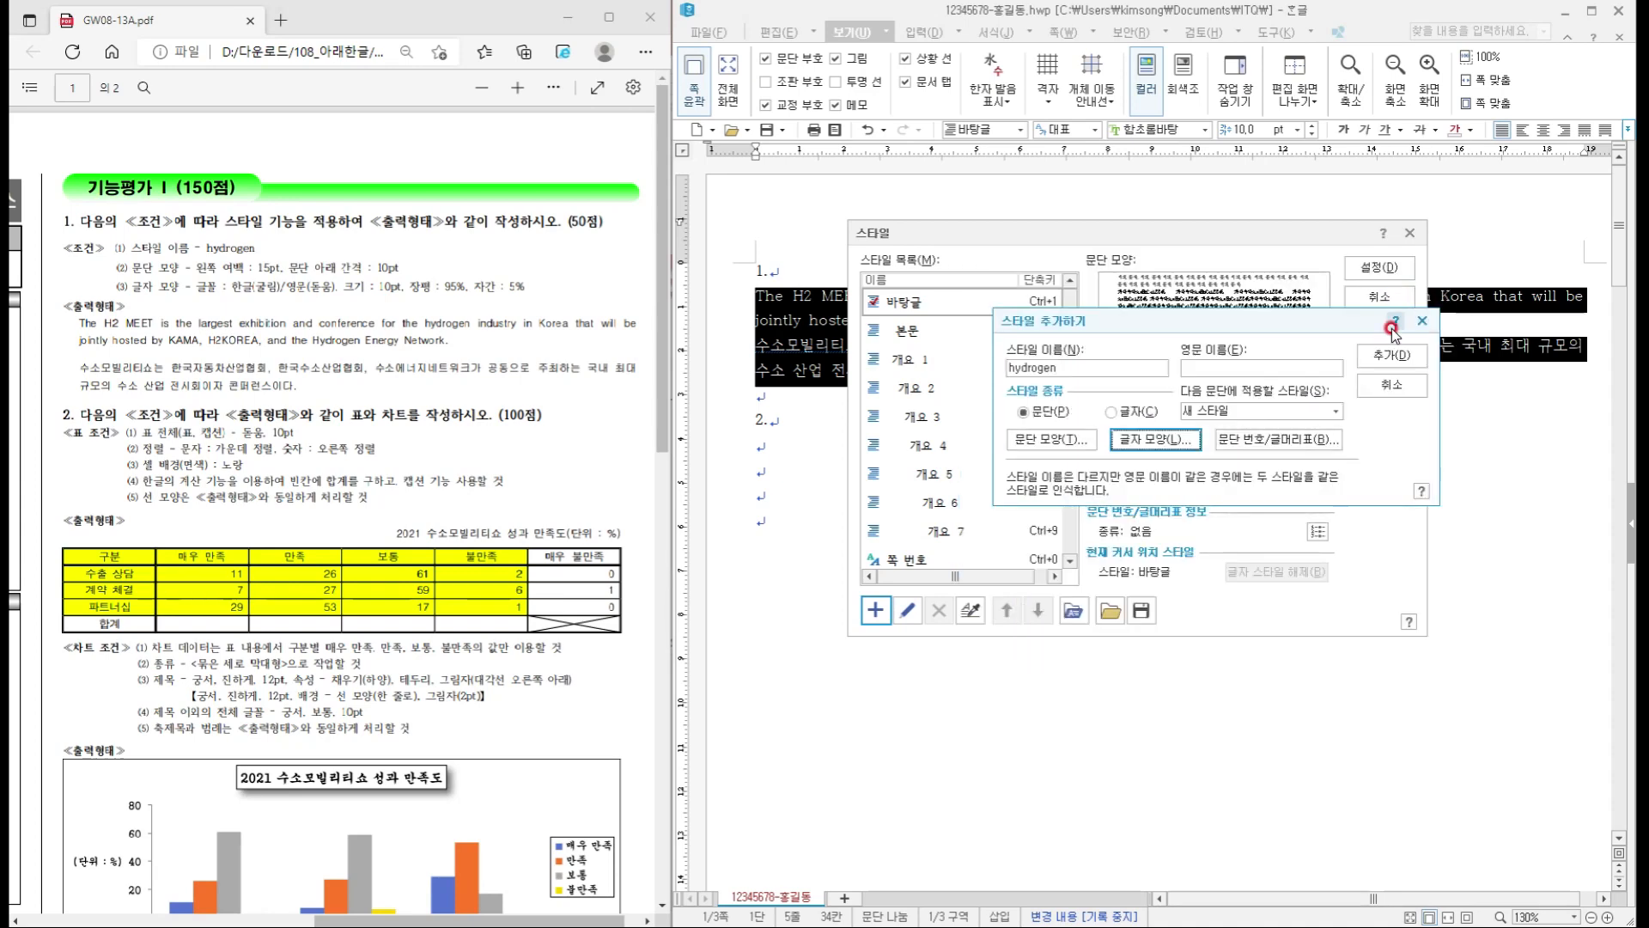
- Add the hydrogen style to the style list and apply it to the selected English and Korean paragraphs
left_click(1391, 357)
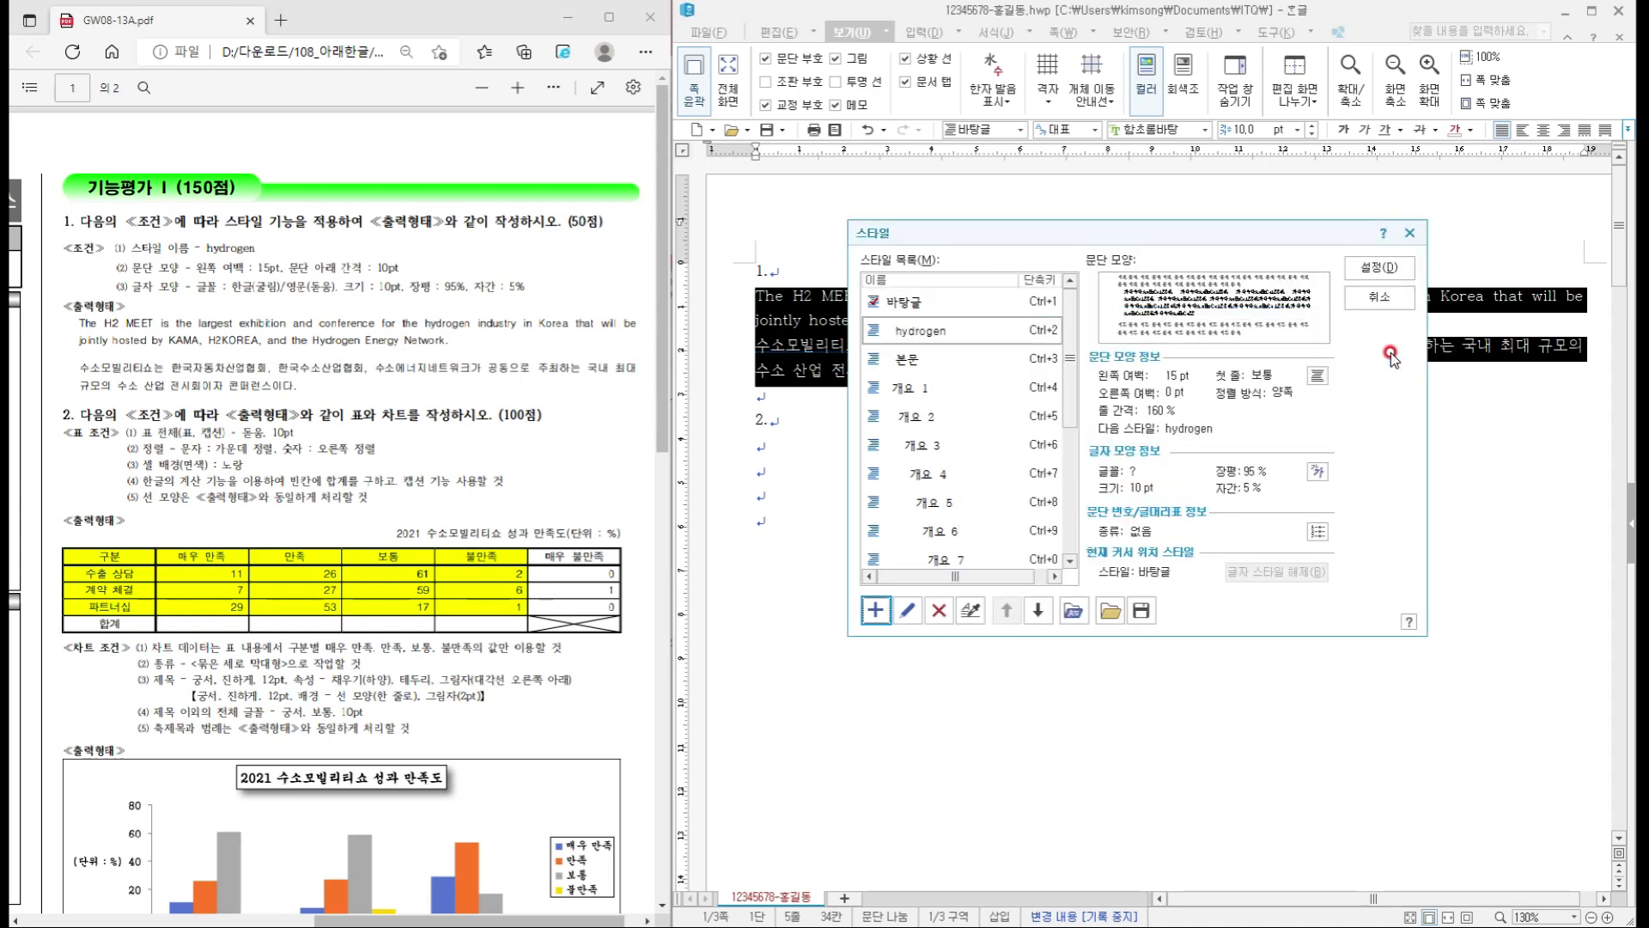
left_click(1367, 272)
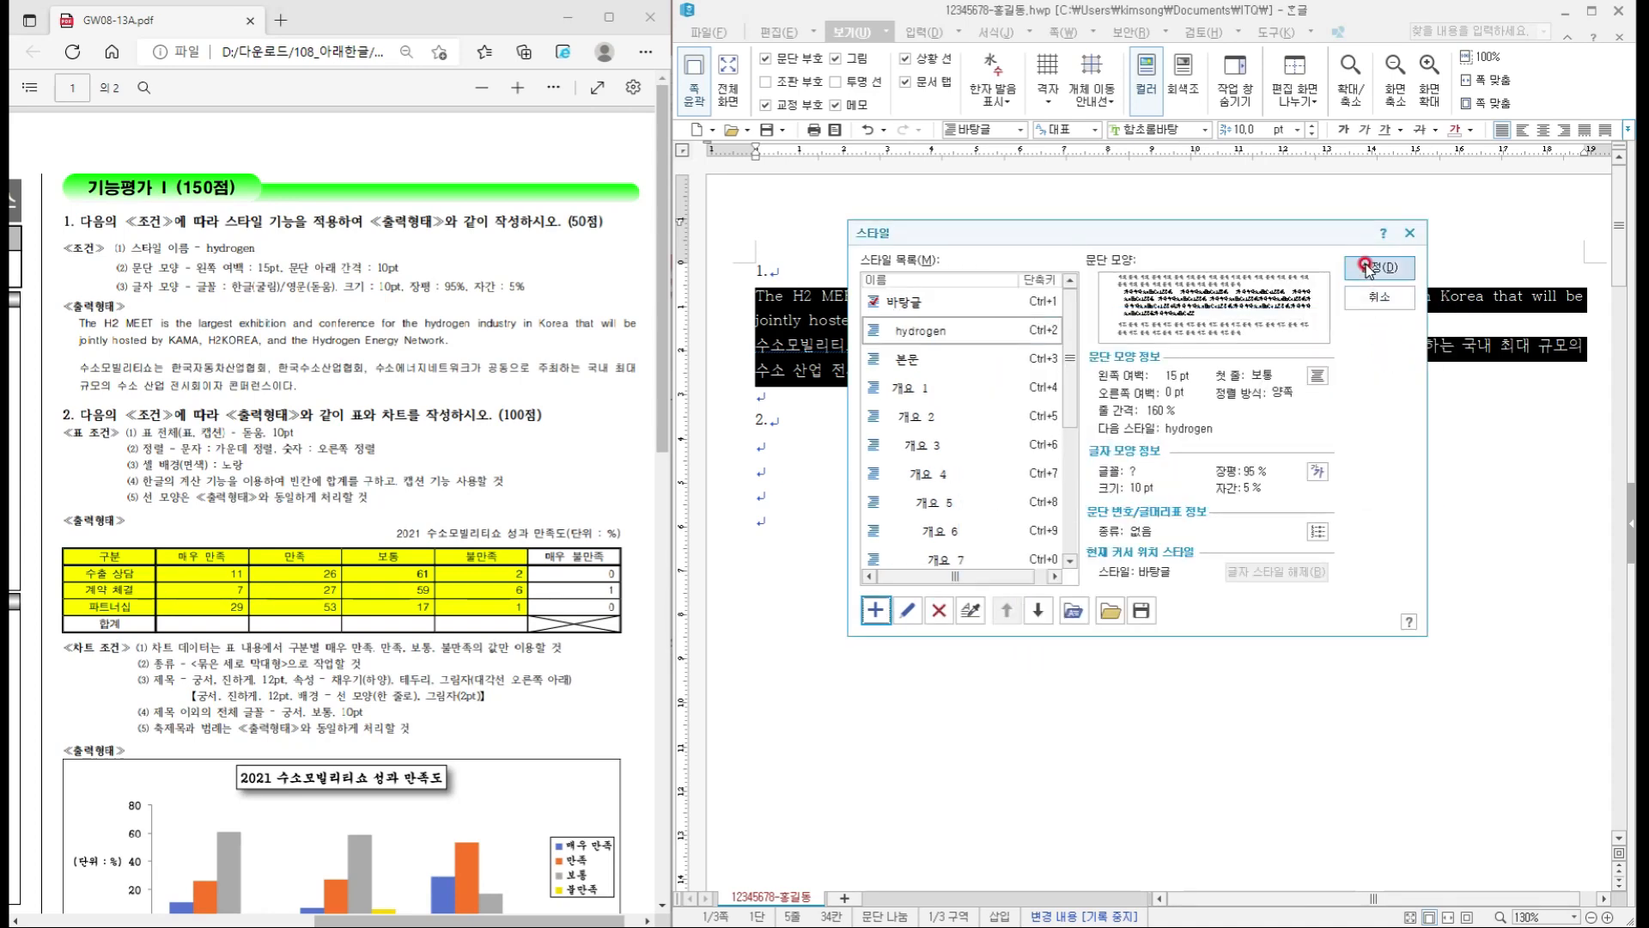
left_click(1315, 450)
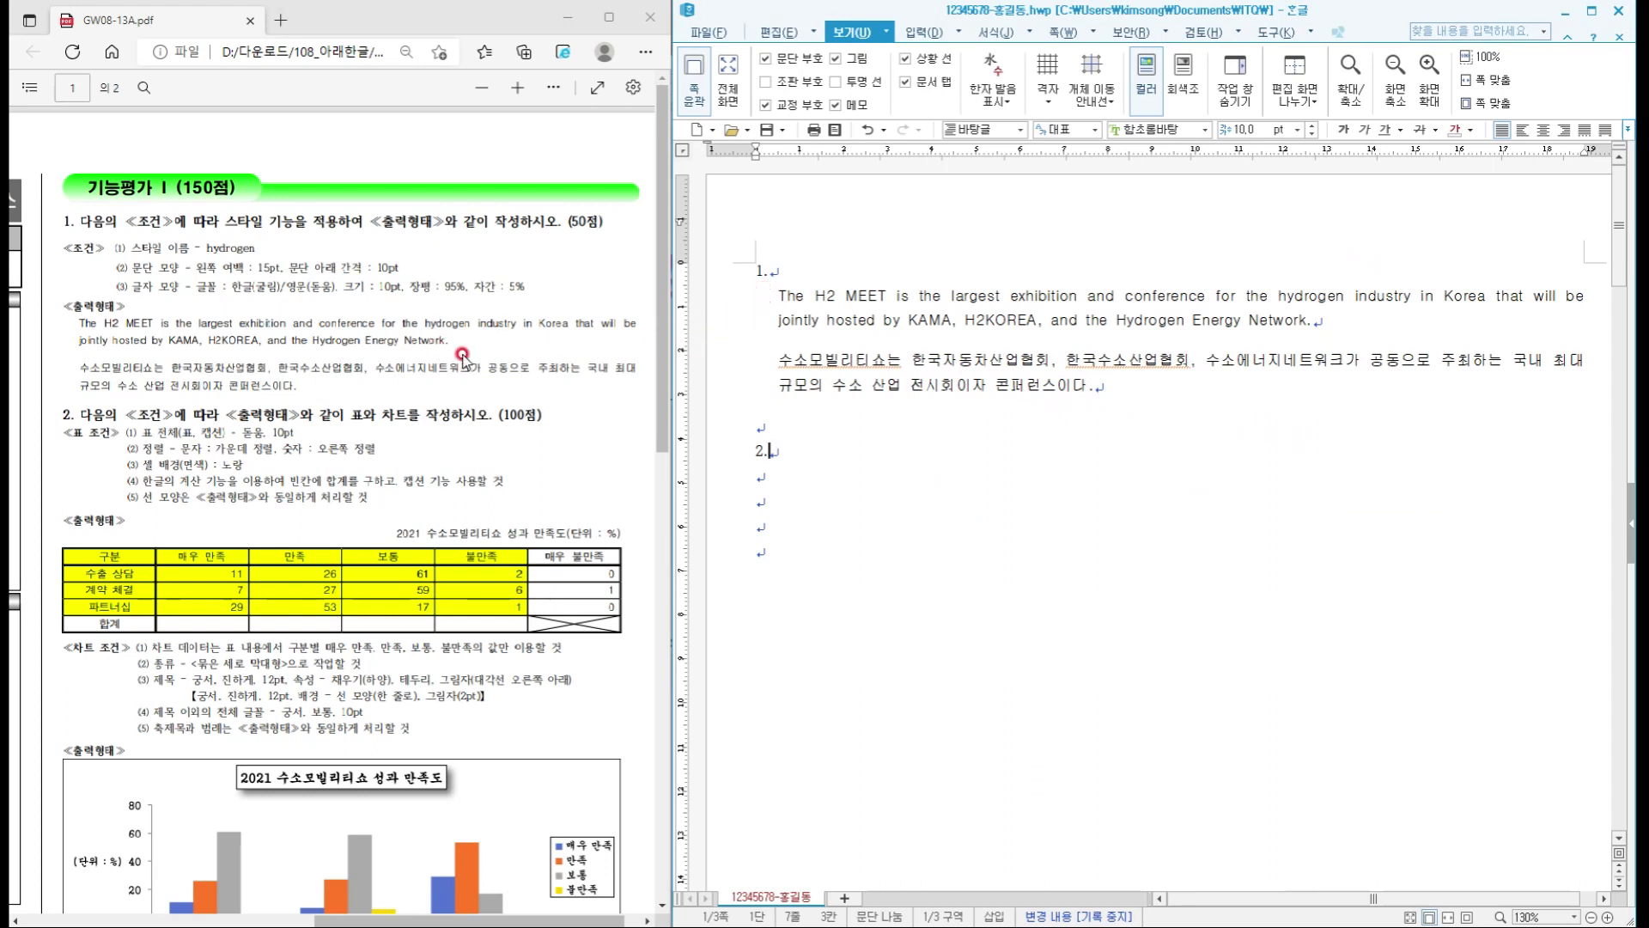
left_click_drag(777, 294, 1143, 400)
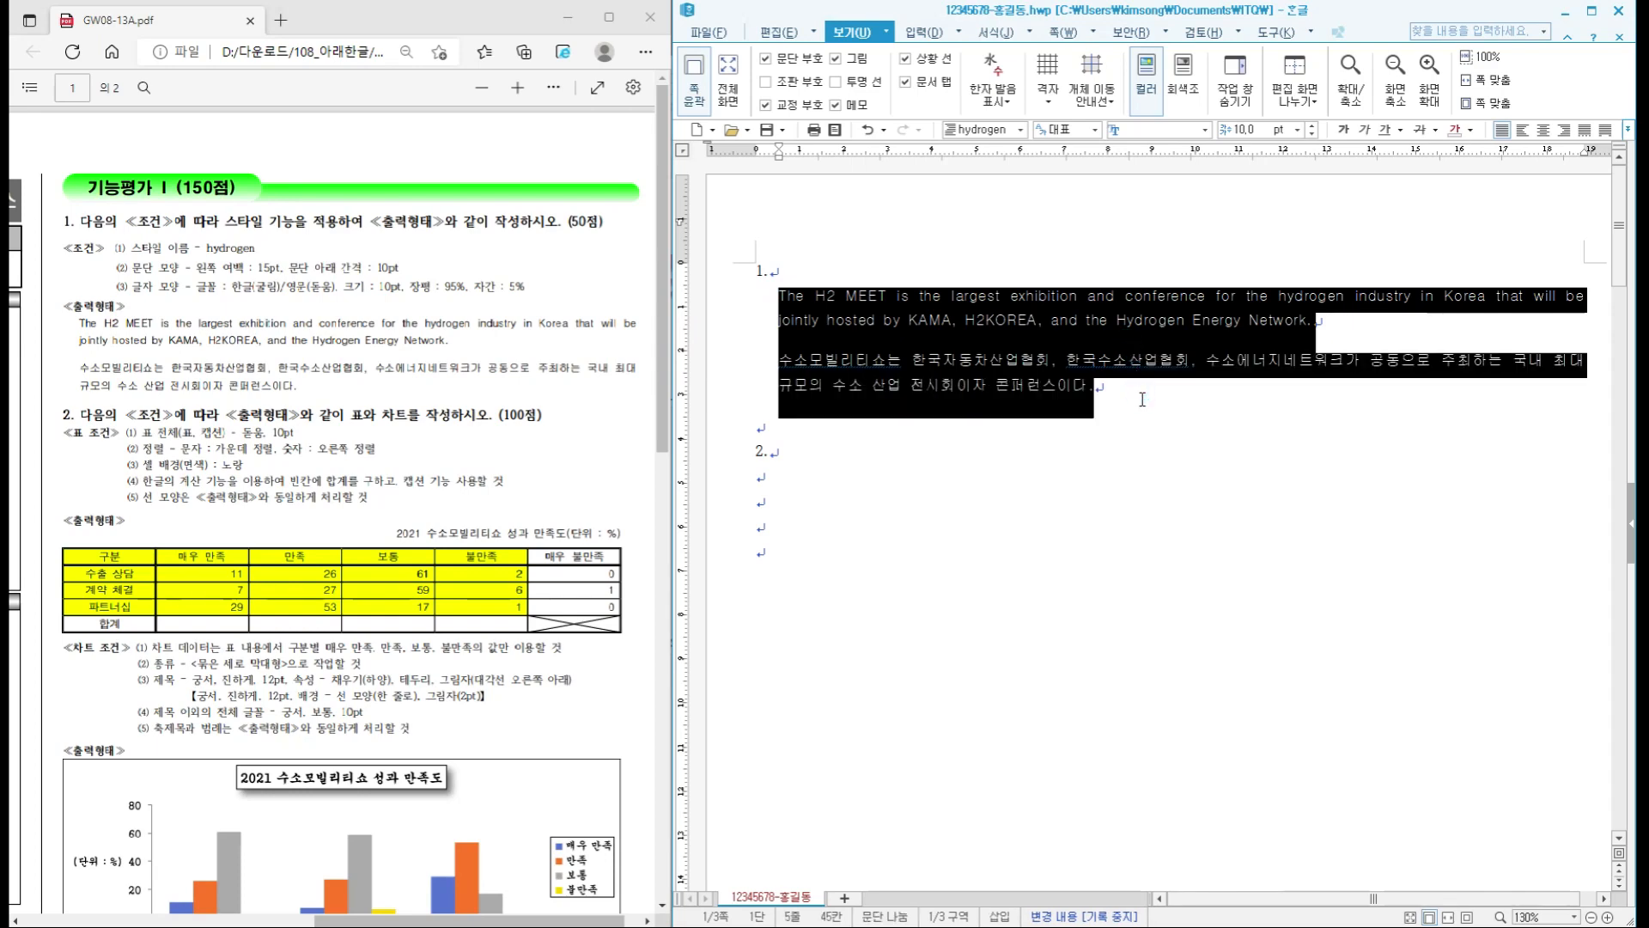
left_click(1209, 497)
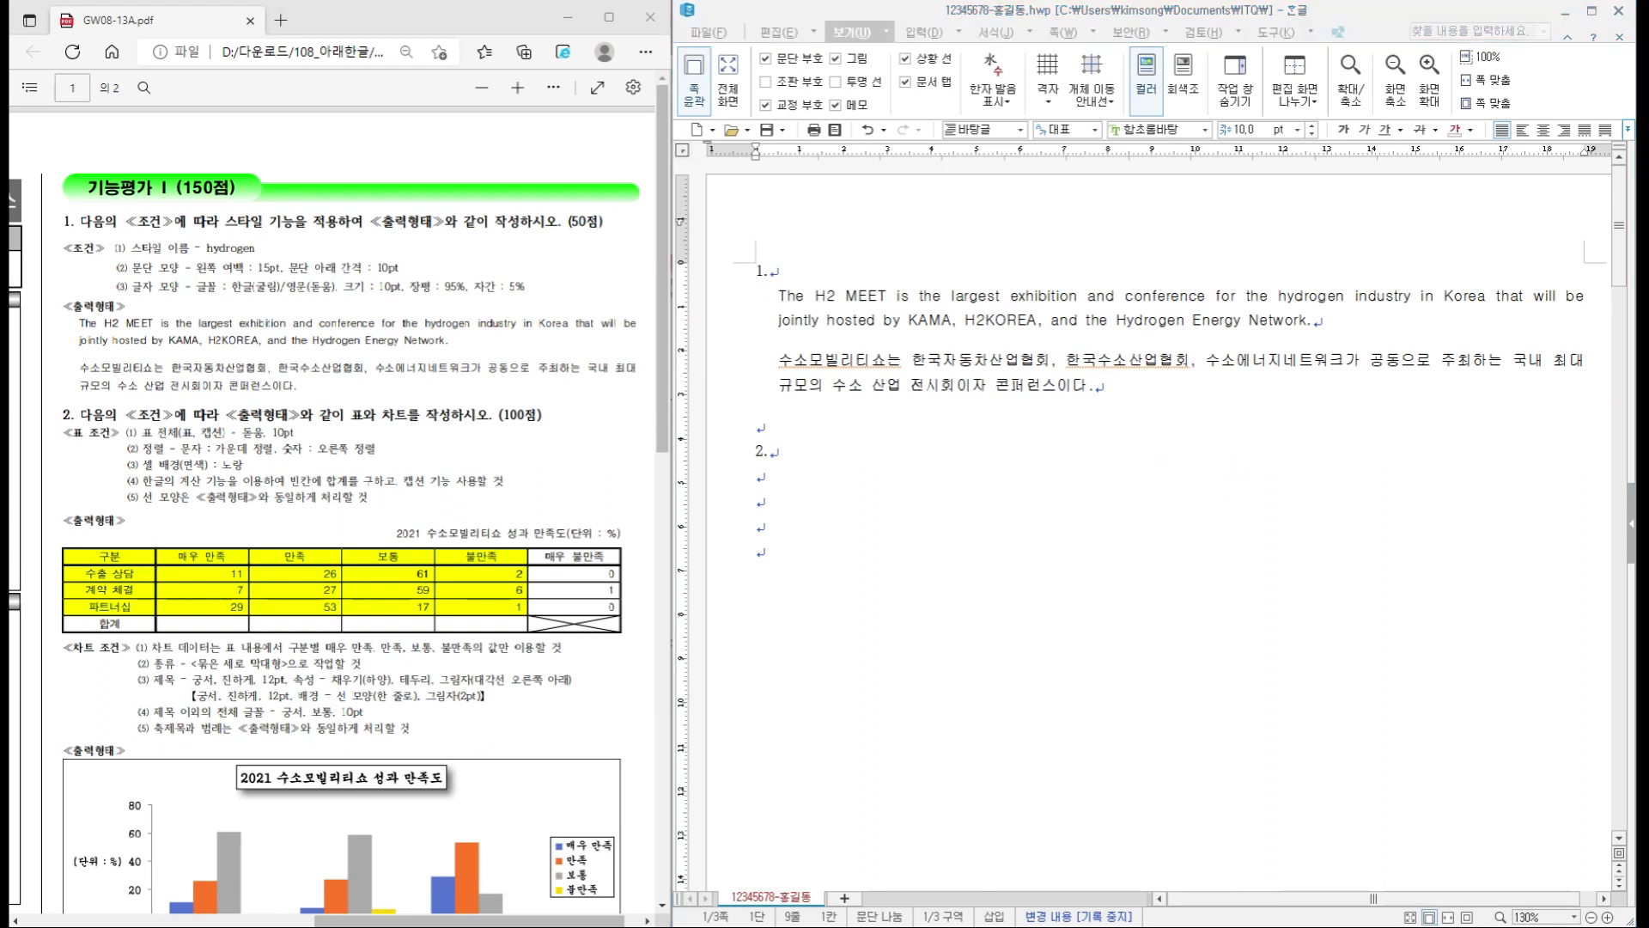
left_click(1016, 398)
left_click(624, 302)
left_click(625, 345)
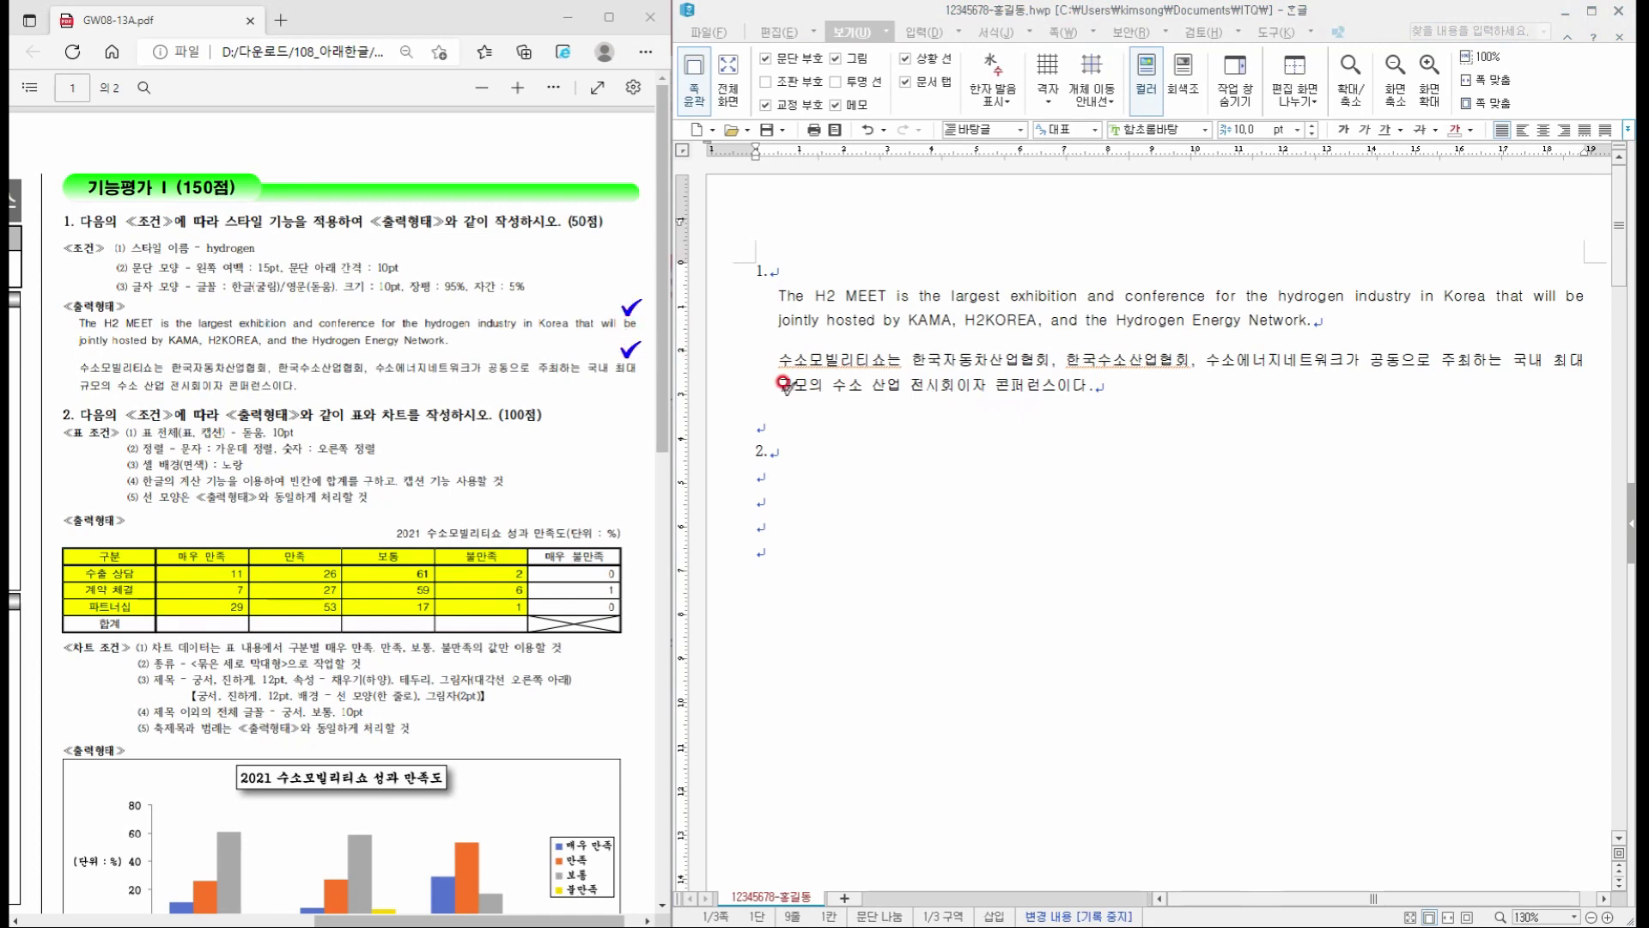